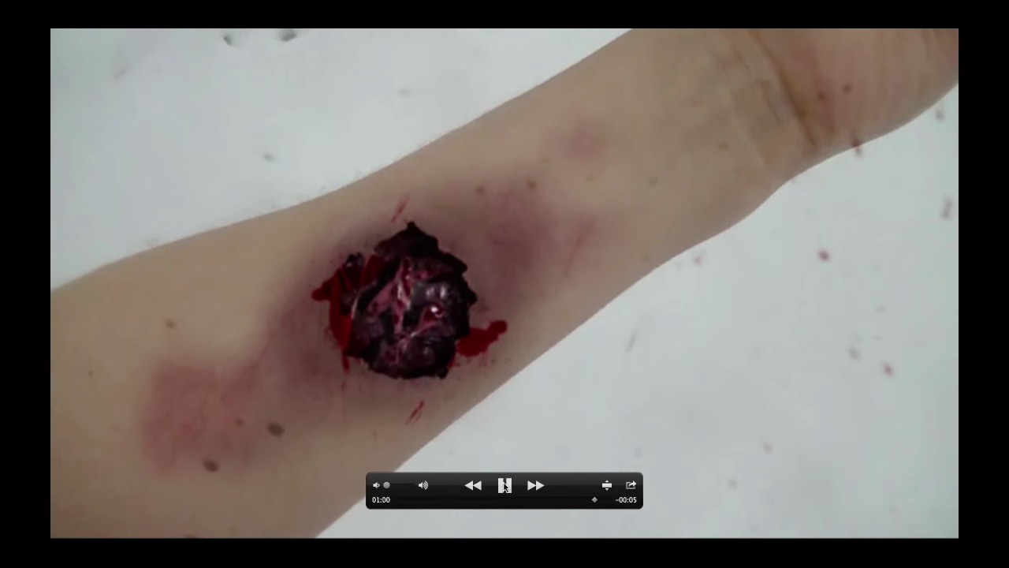
# - Pause the wound-on-arm reference clip in QuickTime Player
pyautogui.click(506, 484)
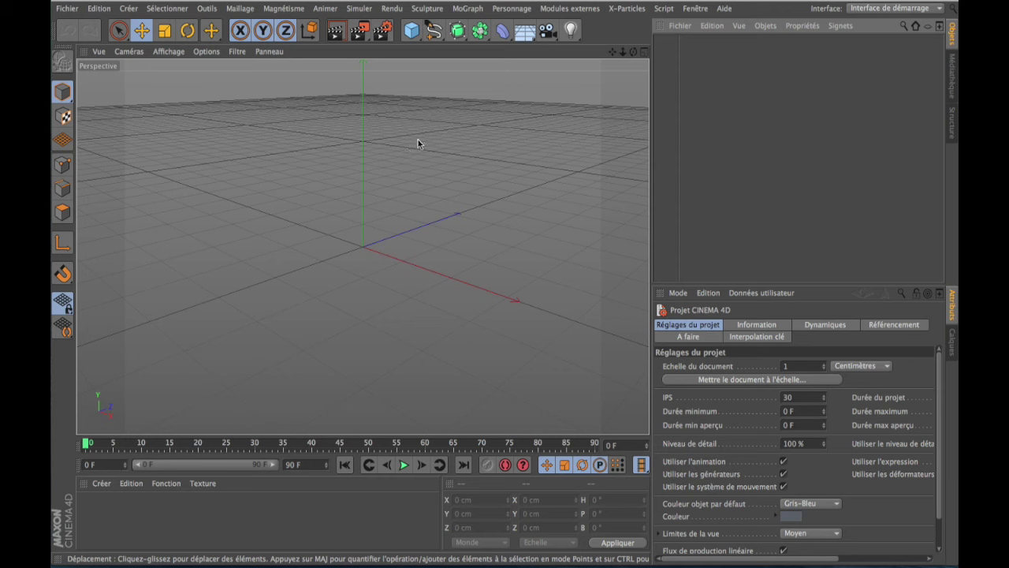
# - Add a Disque primitive and show its Objet settings: 100 cm radius, 8 disc and 65 rotation segments
pyautogui.click(412, 35)
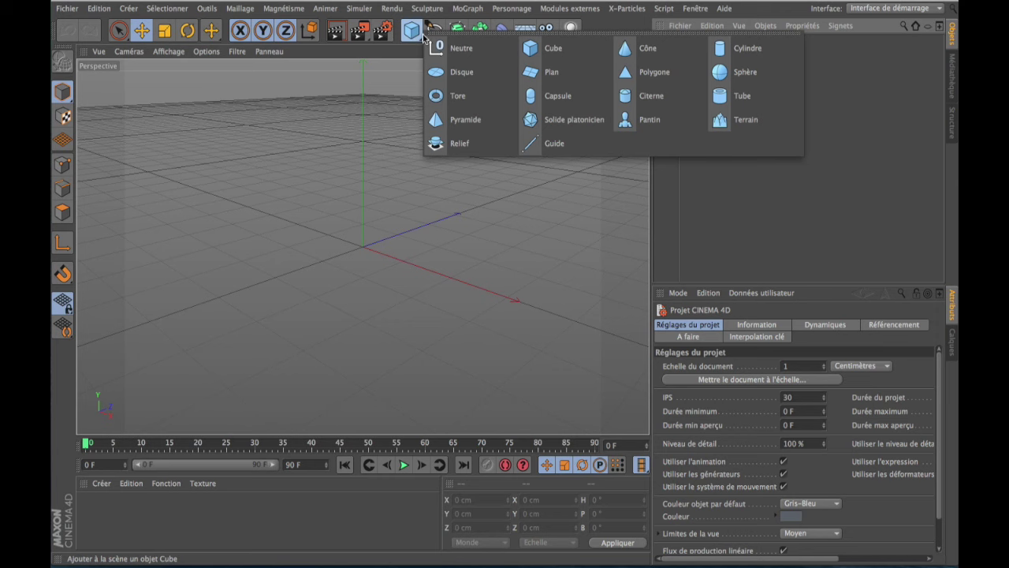
pyautogui.click(443, 72)
pyautogui.scroll(5, 358, 219)
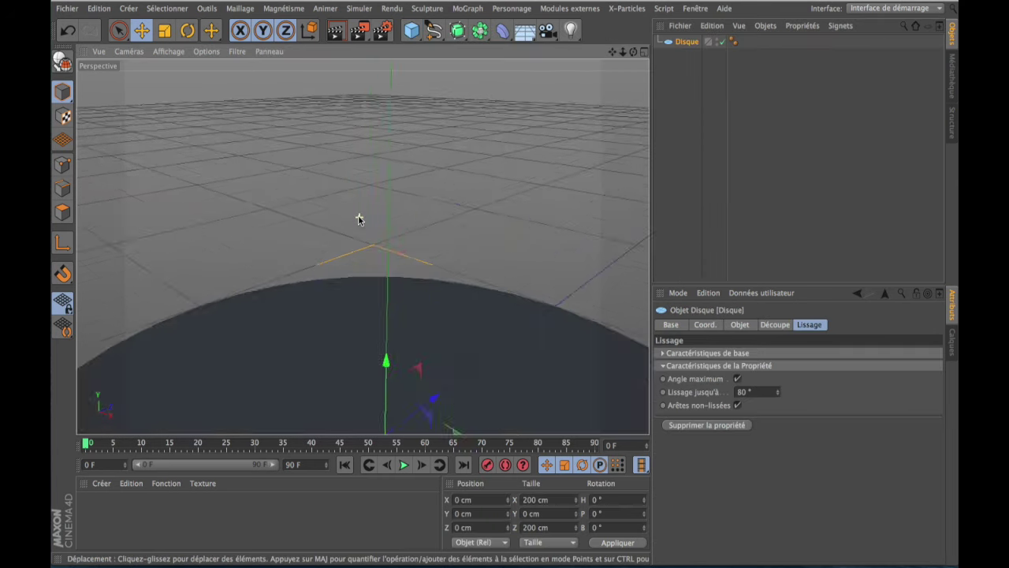
pyautogui.scroll(-5, 358, 219)
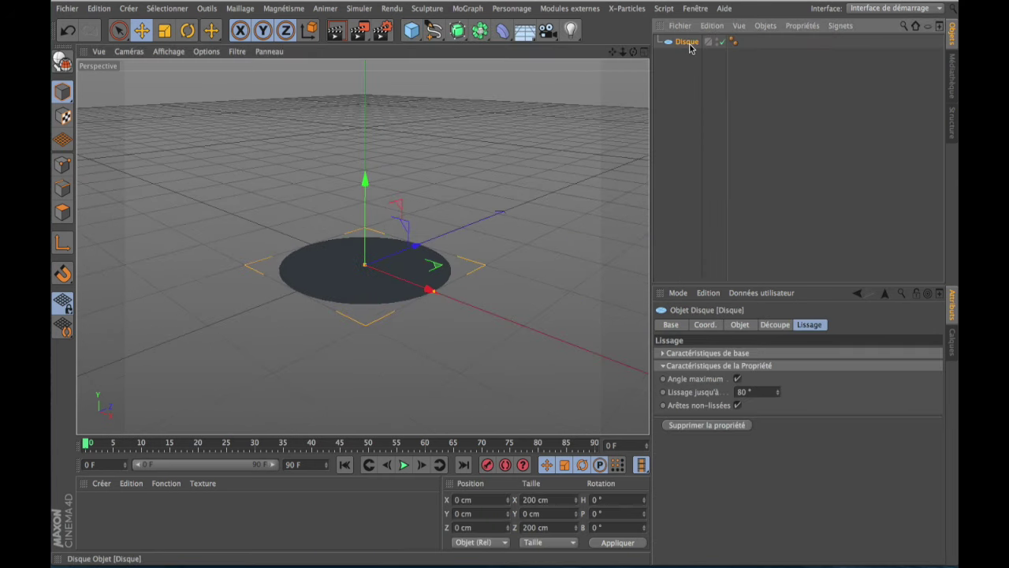
pyautogui.click(740, 324)
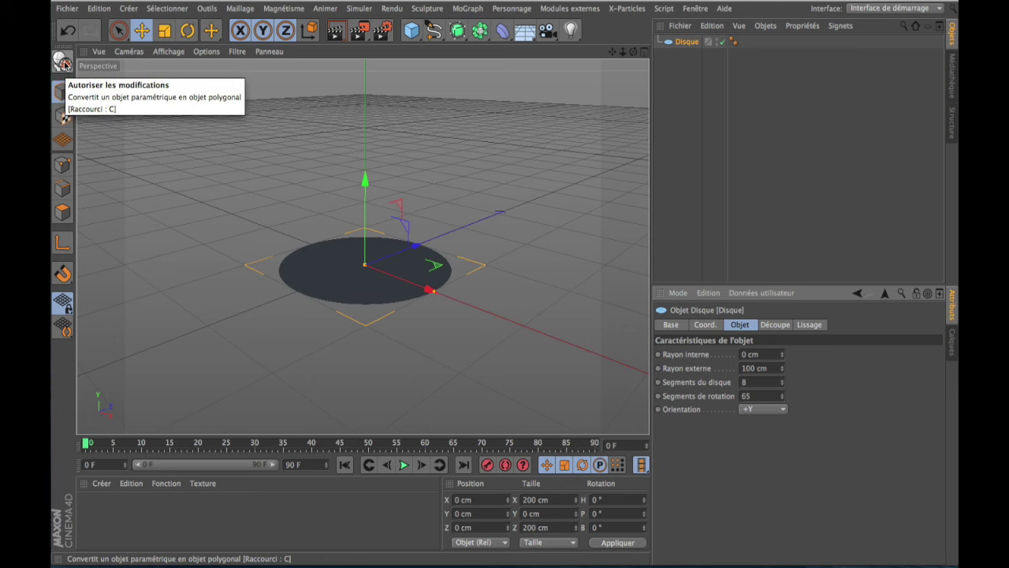
# - Make the disc editable and rename it 'skin'
pyautogui.click(63, 60)
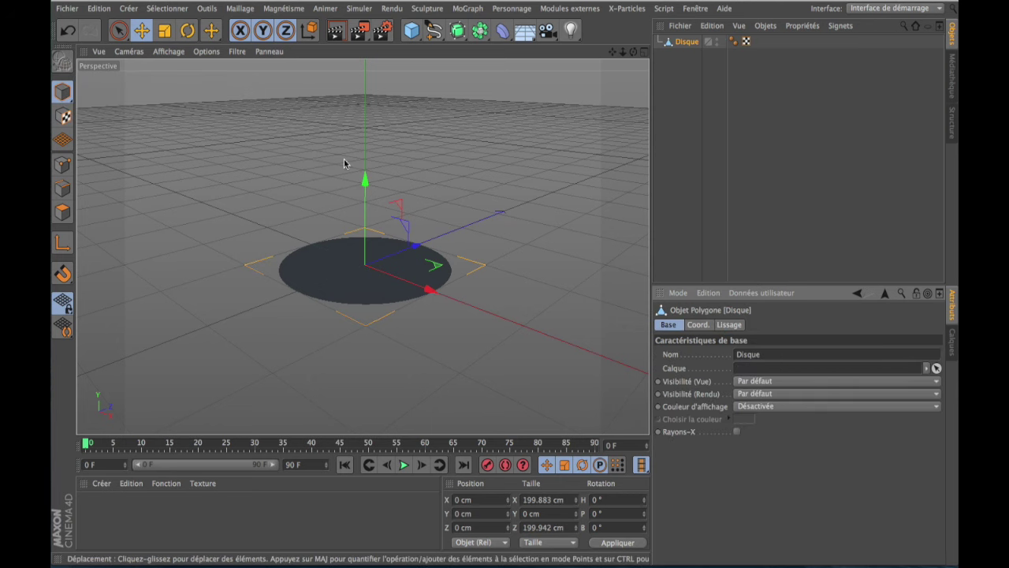
pyautogui.doubleClick(688, 42)
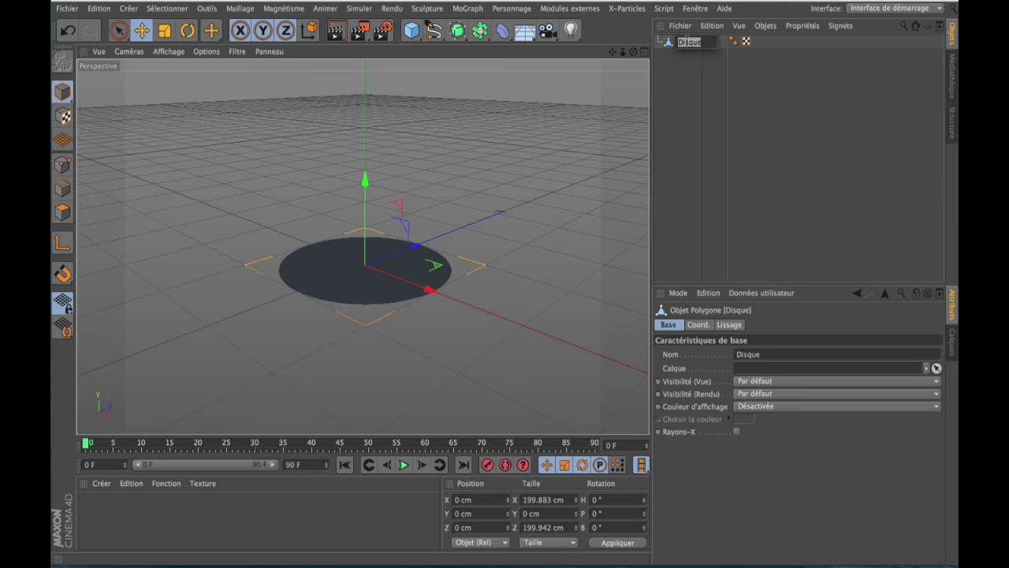
pyautogui.write('skin')
pyautogui.click(172, 153)
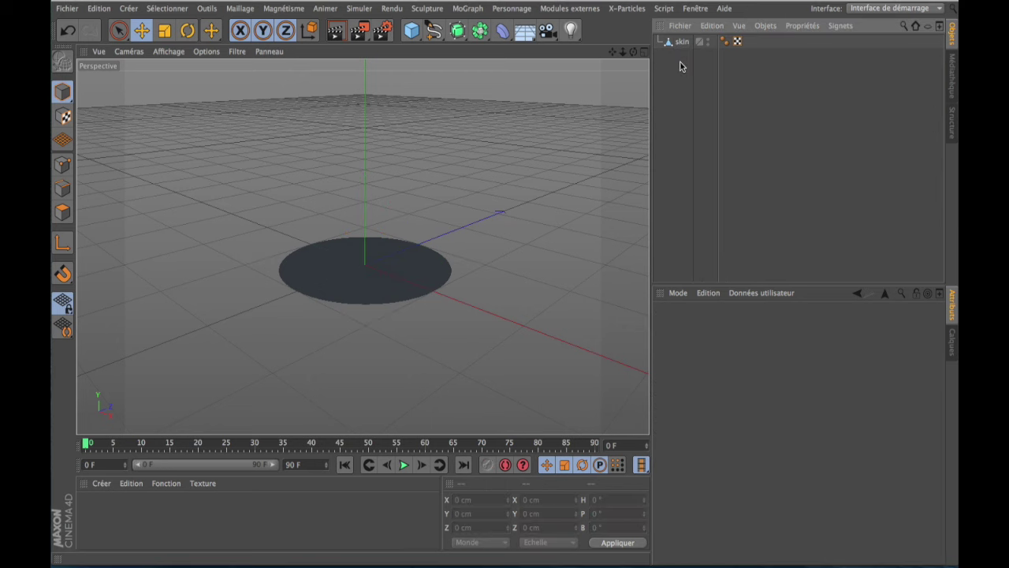
# - Switch to Points mode, select the skin mesh and view the disc from above
pyautogui.click(62, 164)
pyautogui.click(409, 286)
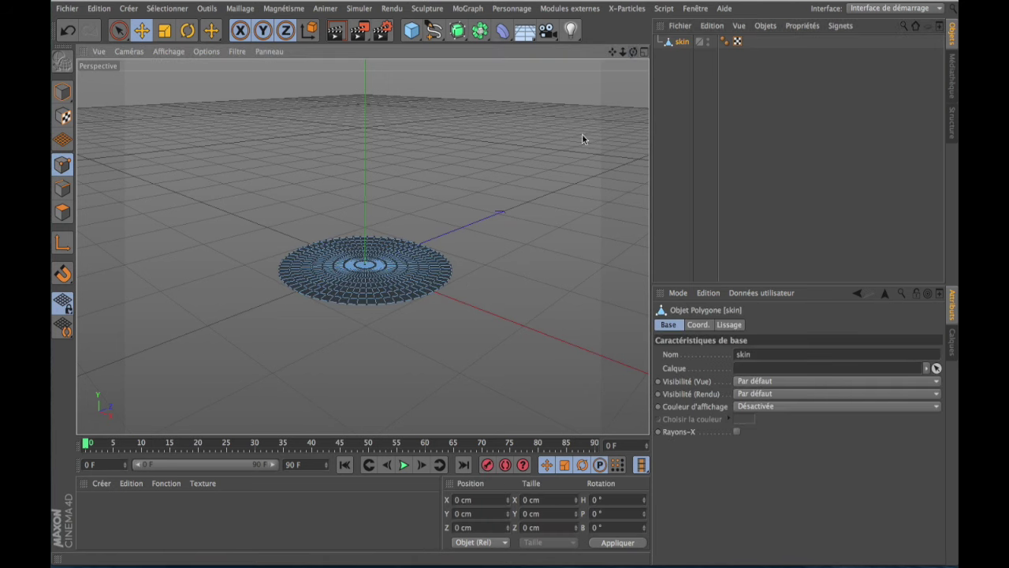
pyautogui.moveTo(619, 54); pyautogui.dragTo(607, 118)
pyautogui.moveTo(619, 53); pyautogui.dragTo(362, 243)
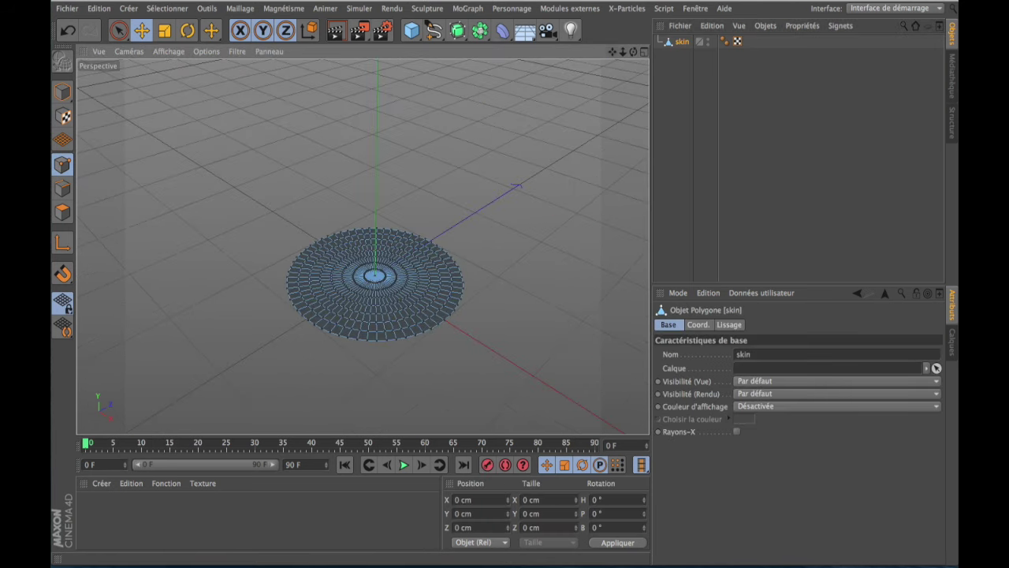
pyautogui.scroll(5, 365, 342)
pyautogui.scroll(-5, 365, 342)
pyautogui.scroll(2, 365, 342)
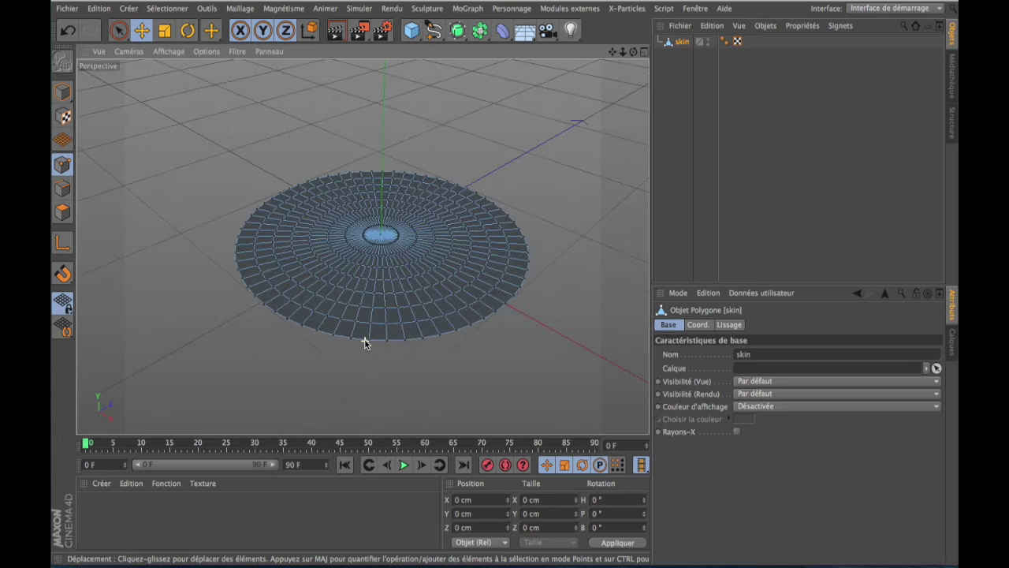
pyautogui.scroll(2, 365, 342)
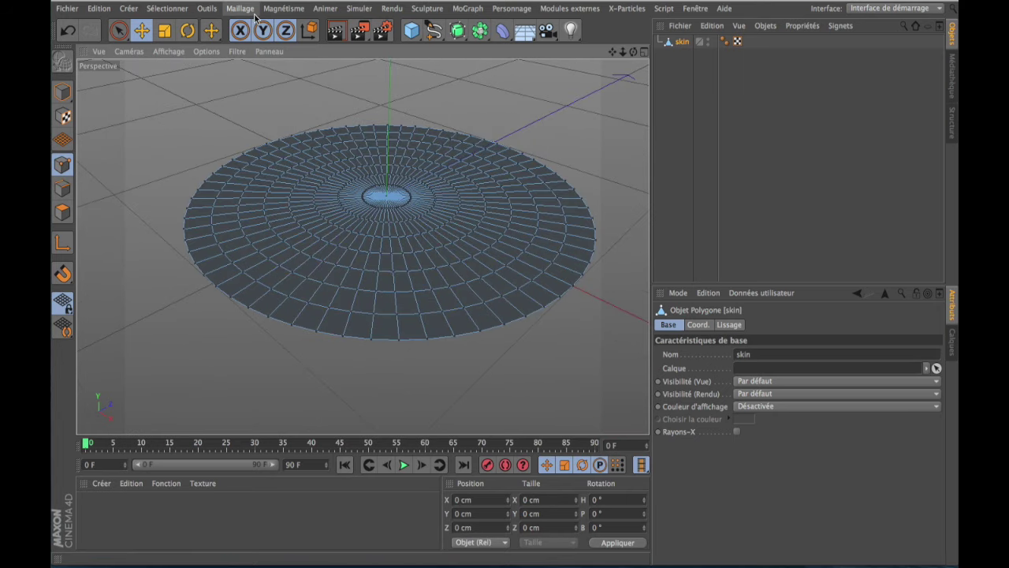
# - Attach a Tissu (cloth) tag to skin from Propriétés Simulation
pyautogui.rightClick(680, 46)
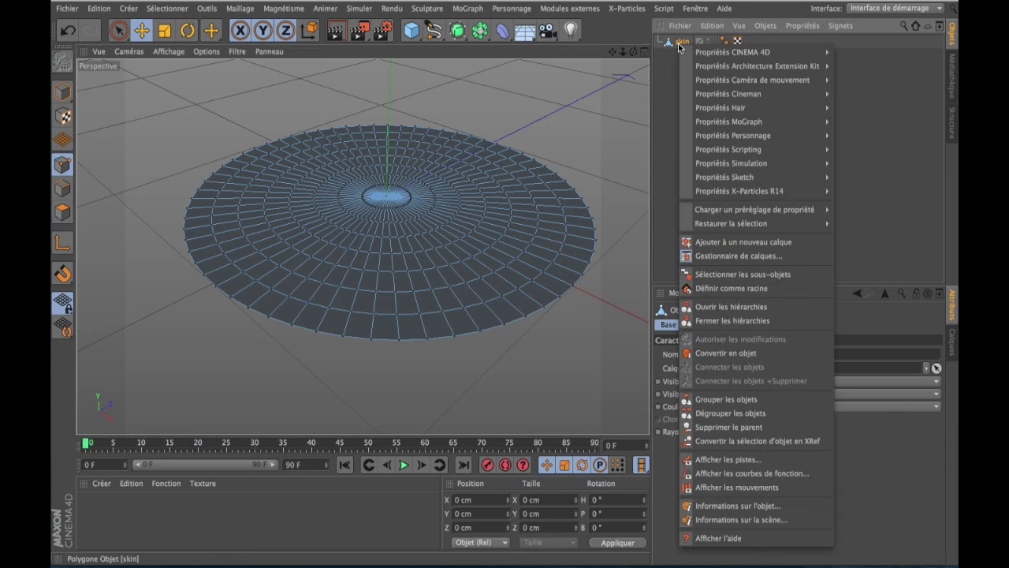
pyautogui.moveTo(730, 163)
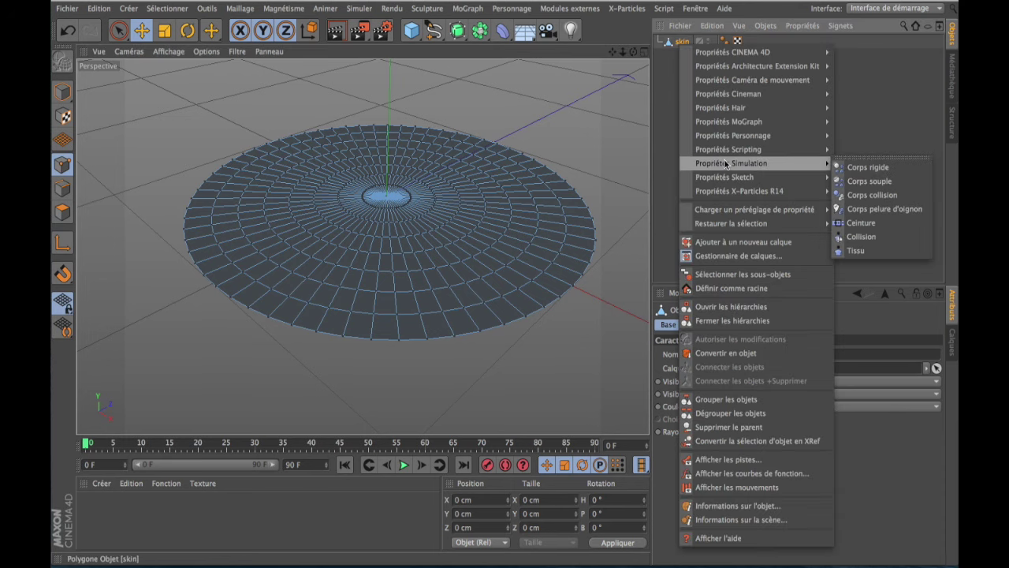
pyautogui.click(858, 252)
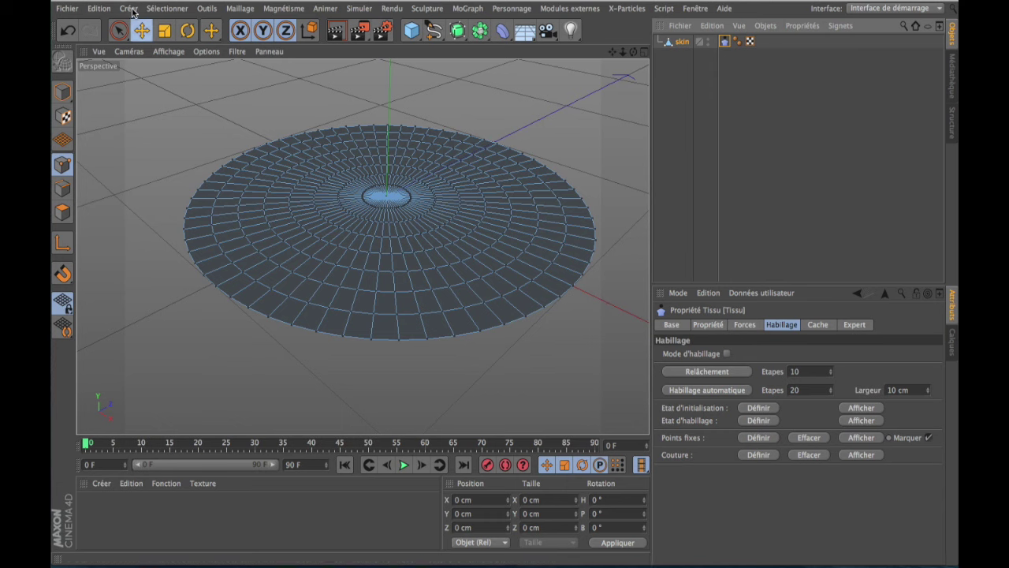
pyautogui.click(167, 8)
# - Loop-select the disc's outer rim points, undo a trial scale, and delete the Tissu tag
pyautogui.click(170, 103)
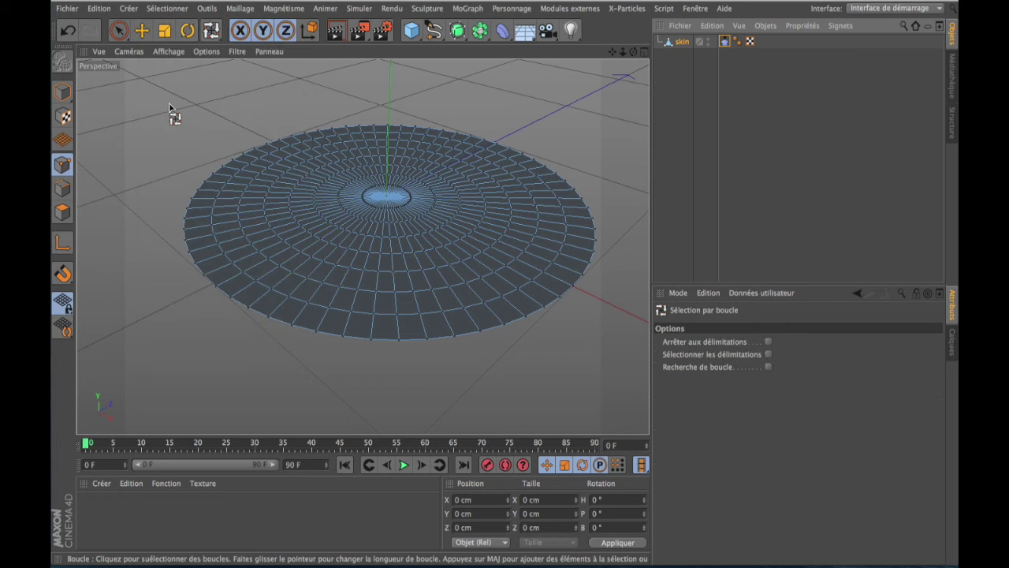
pyautogui.click(192, 260)
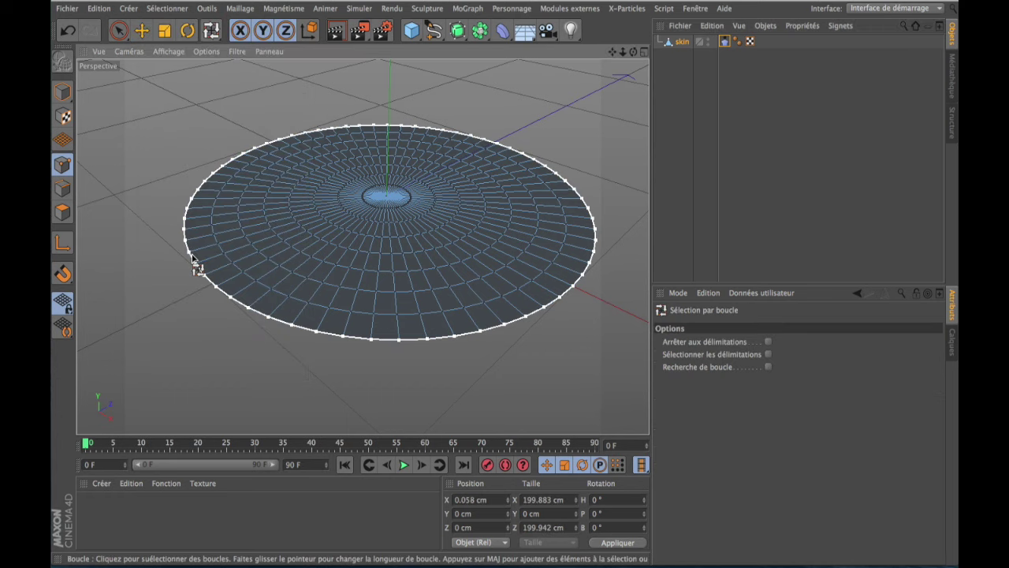
pyautogui.click(164, 30)
pyautogui.moveTo(446, 163); pyautogui.dragTo(458, 198)
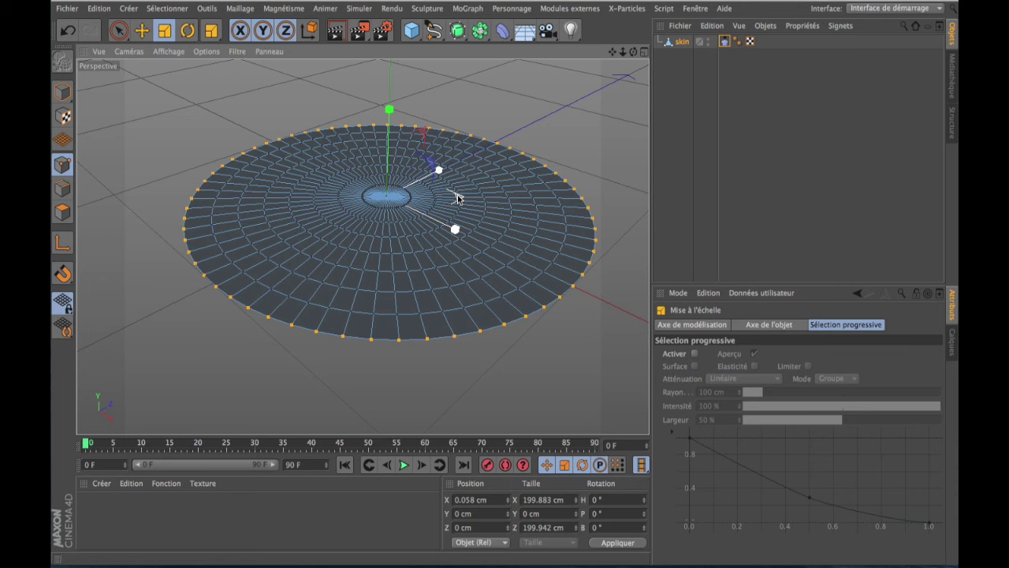
pyautogui.moveTo(457, 197); pyautogui.dragTo(511, 185)
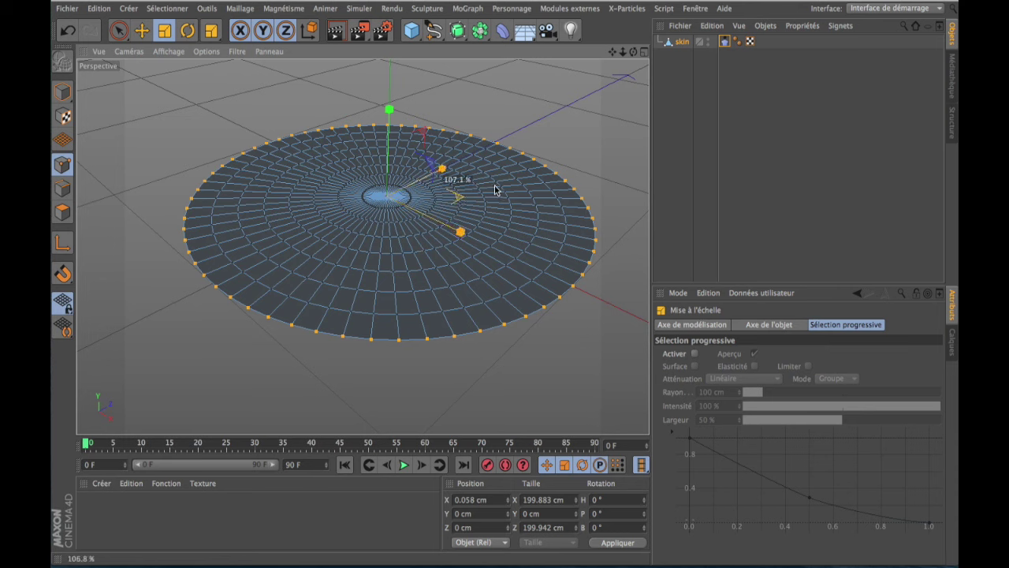
pyautogui.hotkey('ctrl', 'z')
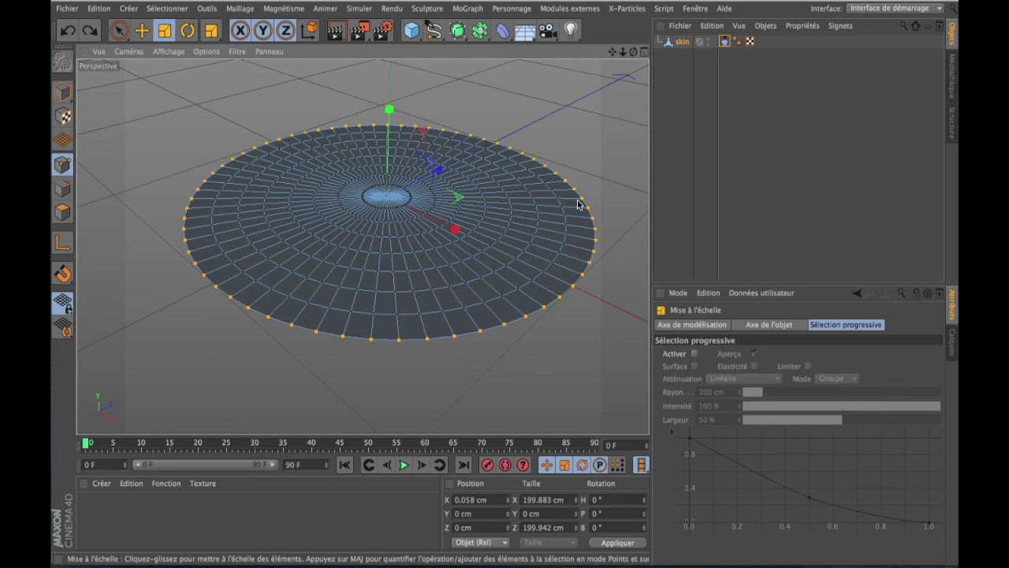
pyautogui.click(724, 41)
pyautogui.press('Delete')
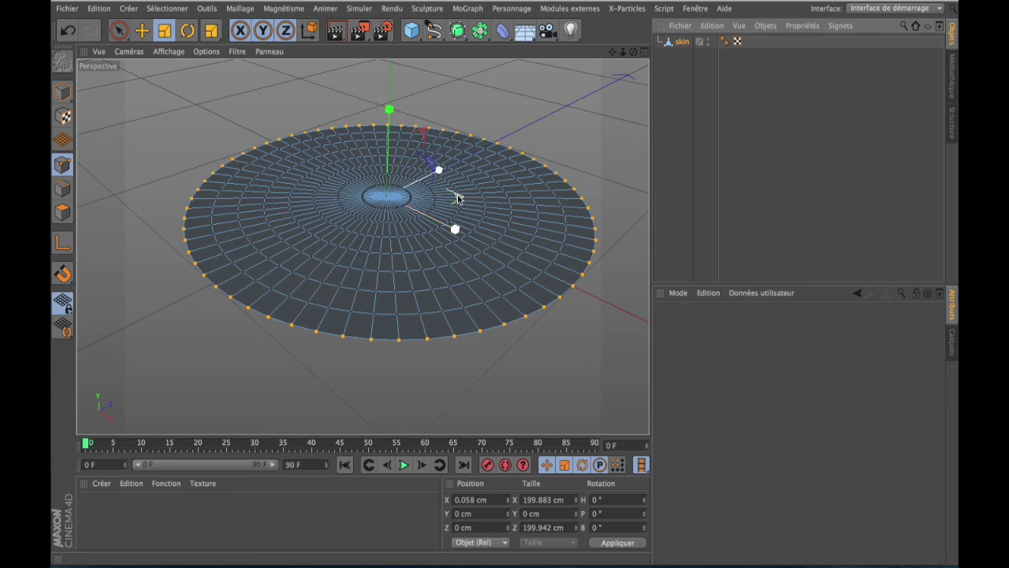
# - Scale the outer rim up to about 231 cm across and recentre the disc in view
pyautogui.moveTo(457, 195)
pyautogui.mouseDown()
pyautogui.moveTo(567, 189)
pyautogui.moveTo(543, 191)
pyautogui.mouseUp()
pyautogui.scroll(-3, 473, 234)
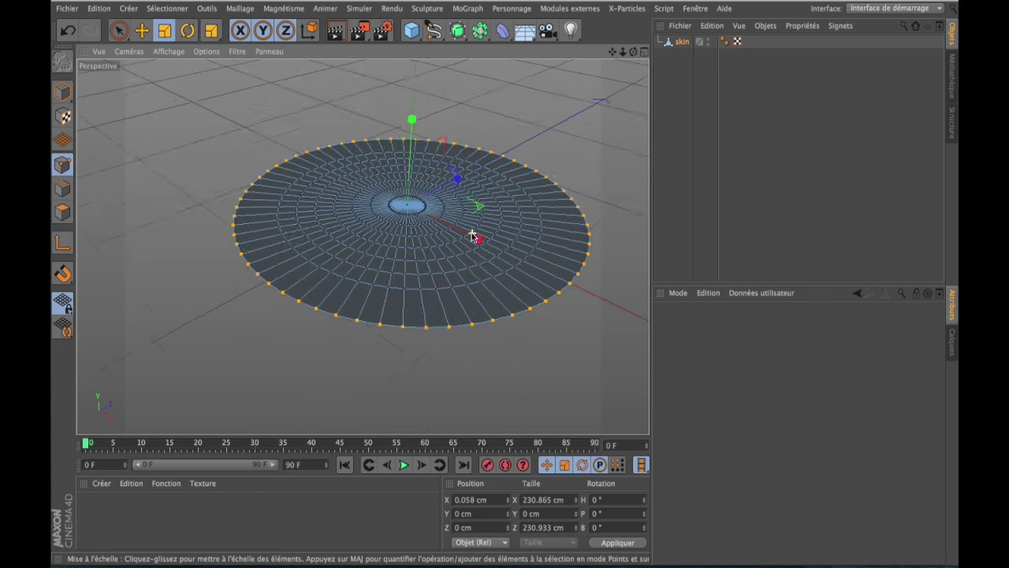
pyautogui.scroll(2, 471, 235)
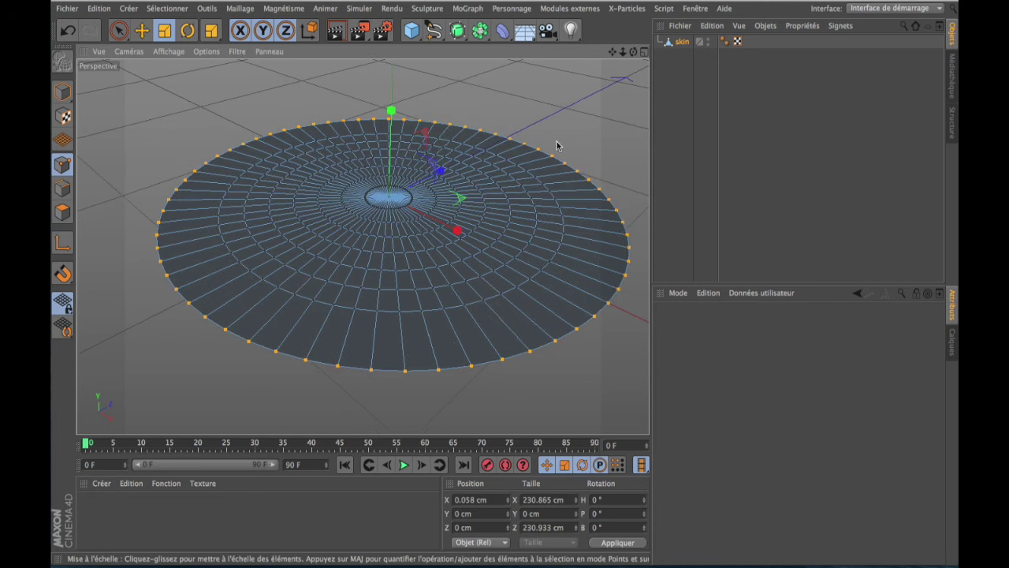
pyautogui.moveTo(462, 202); pyautogui.dragTo(462, 198)
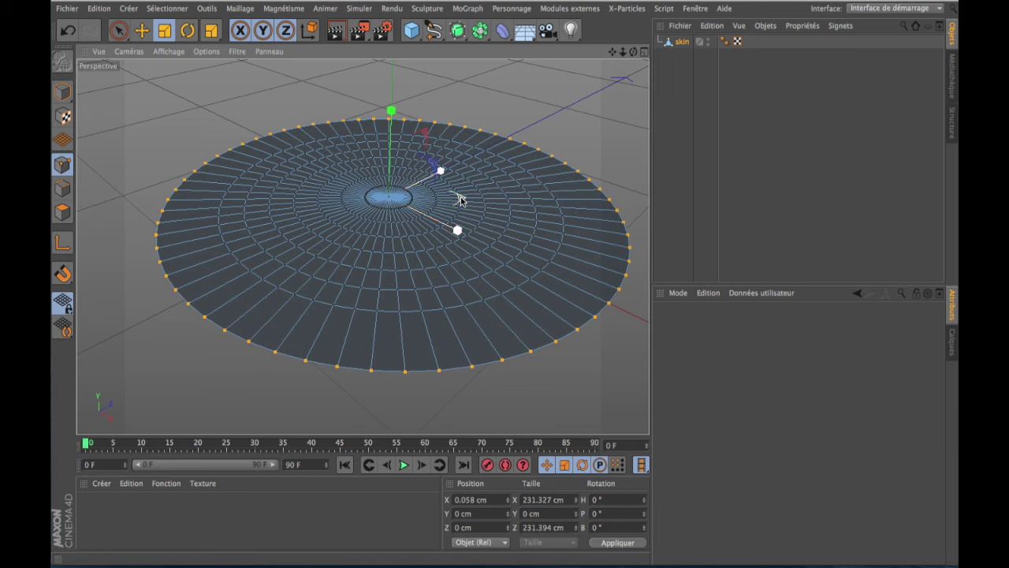
pyautogui.scroll(-2, 454, 266)
pyautogui.scroll(-2, 452, 264)
pyautogui.scroll(5, 452, 264)
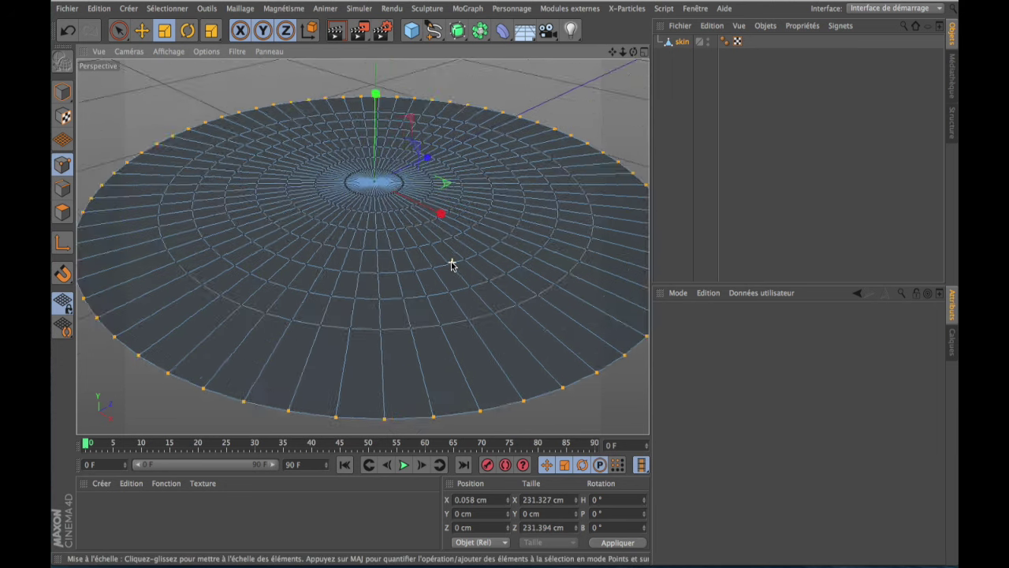
pyautogui.scroll(-4, 452, 264)
pyautogui.keyDown('alt'); pyautogui.moveTo(505, 280); pyautogui.dragTo(364, 247); pyautogui.keyUp('alt')
# - Reattach a Tissu tag to skin and add a middle ring of points to the rim selection
pyautogui.rightClick(683, 43)
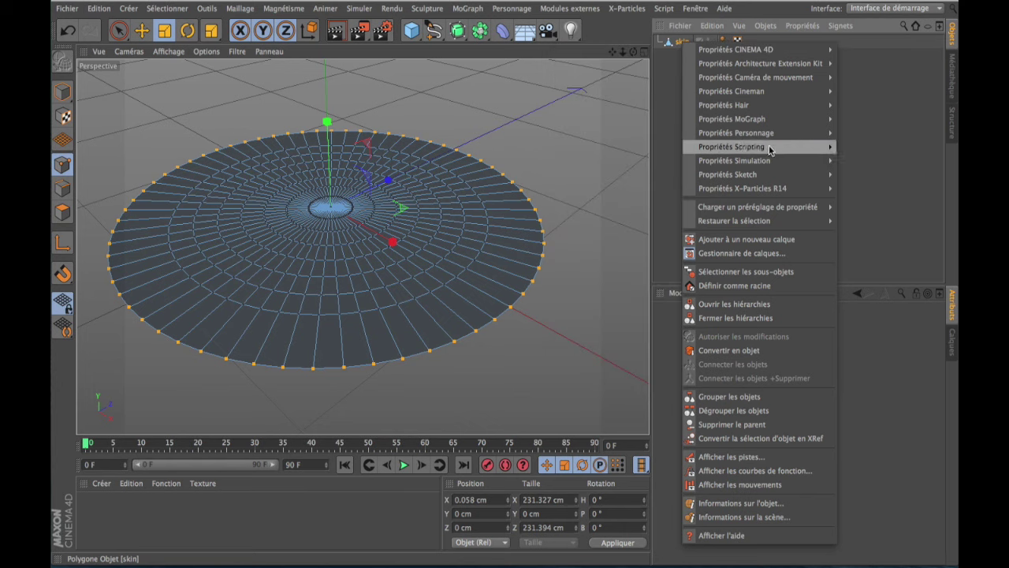
pyautogui.moveTo(734, 160)
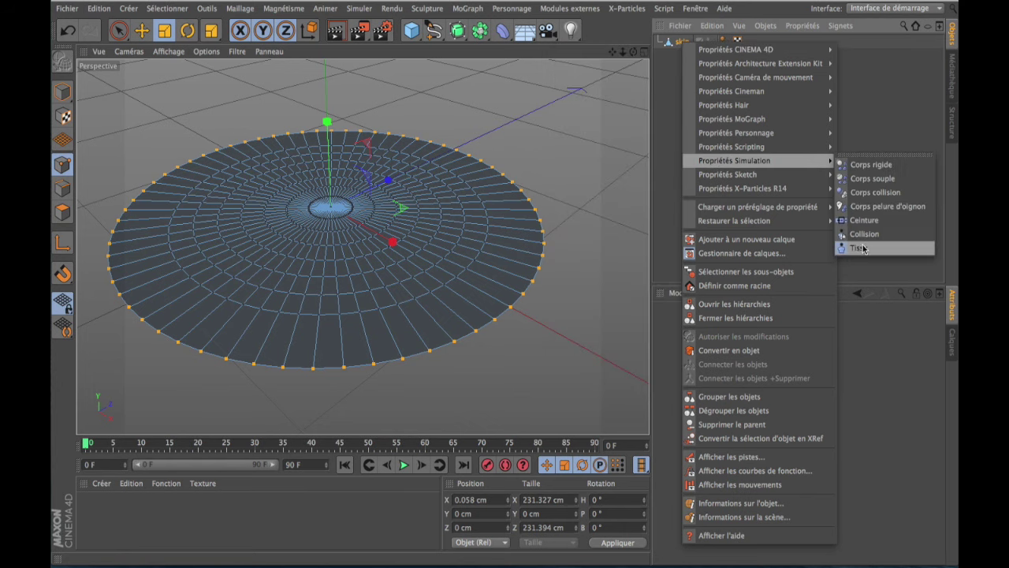
pyautogui.click(858, 249)
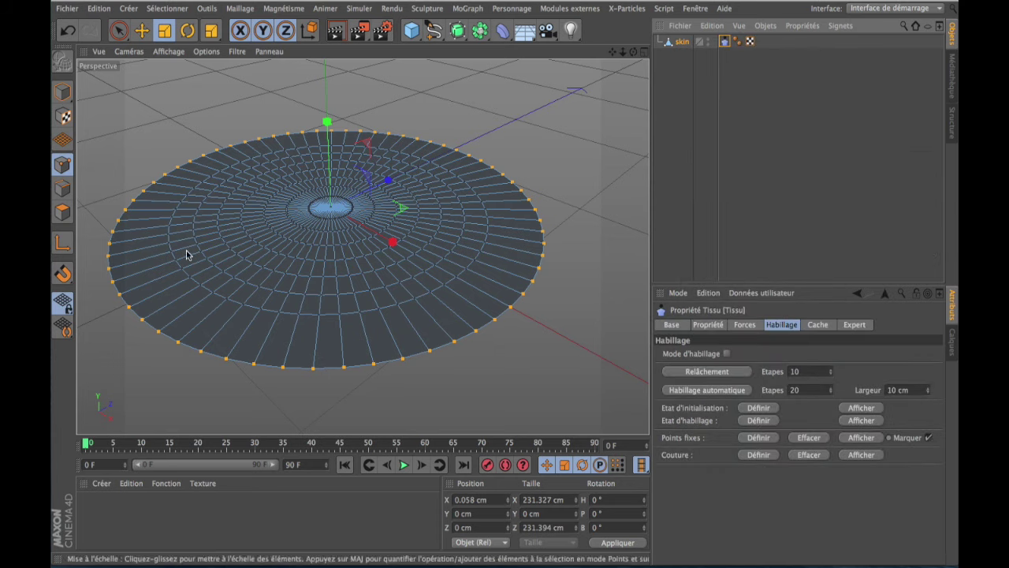
pyautogui.click(164, 10)
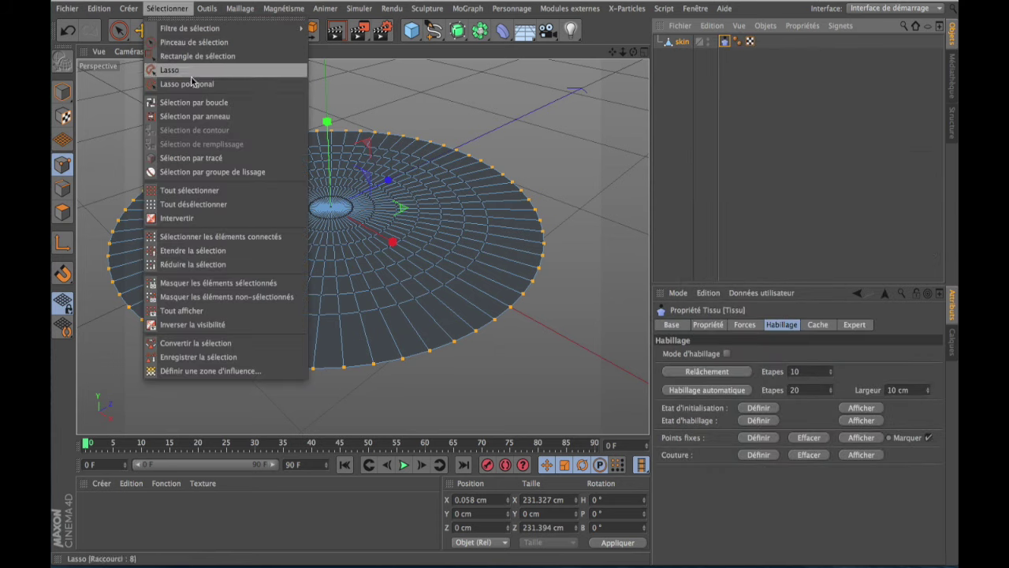
pyautogui.click(188, 103)
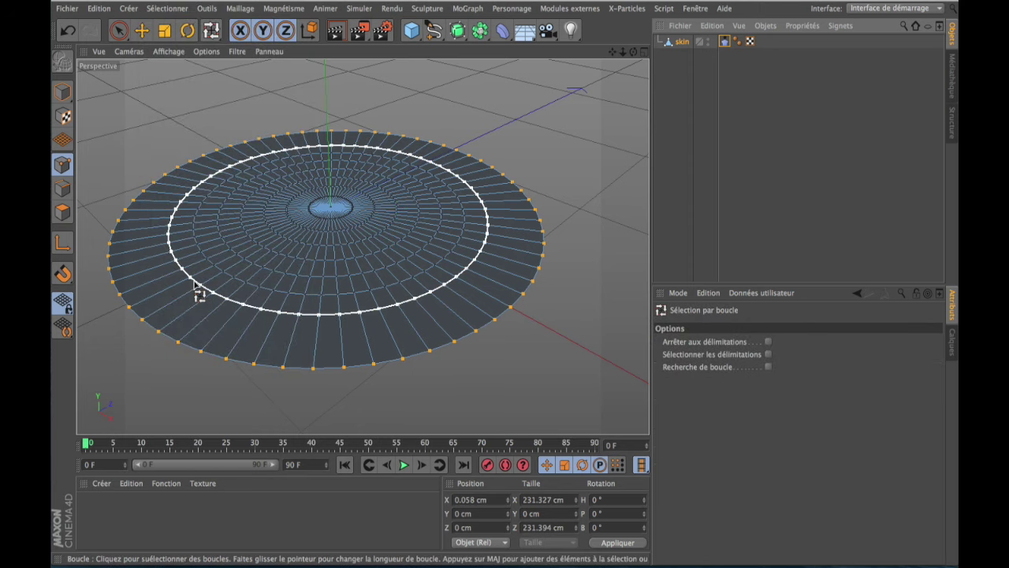
pyautogui.keyDown('shift'); pyautogui.click(199, 292); pyautogui.keyUp('shift')
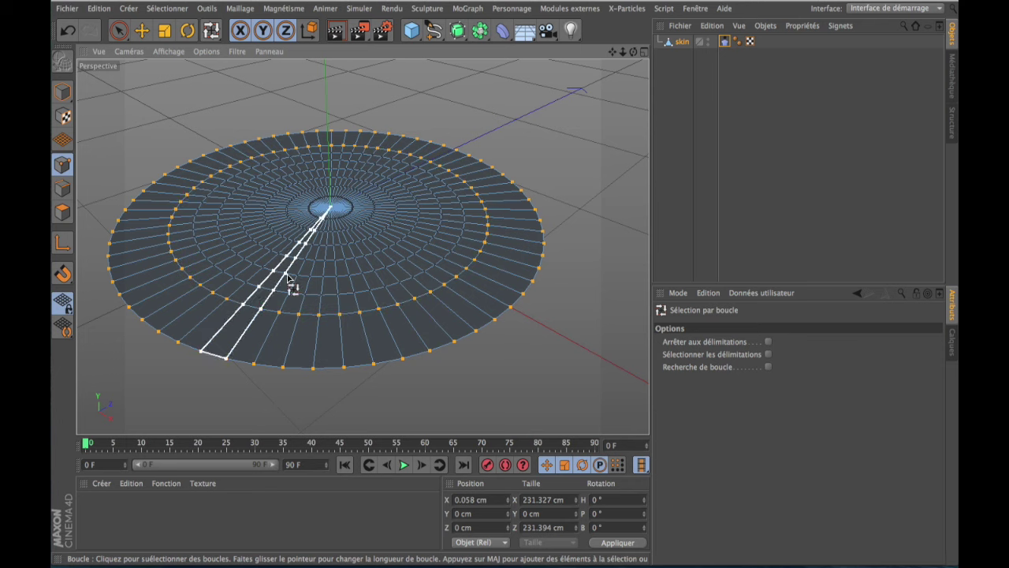
pyautogui.click(116, 33)
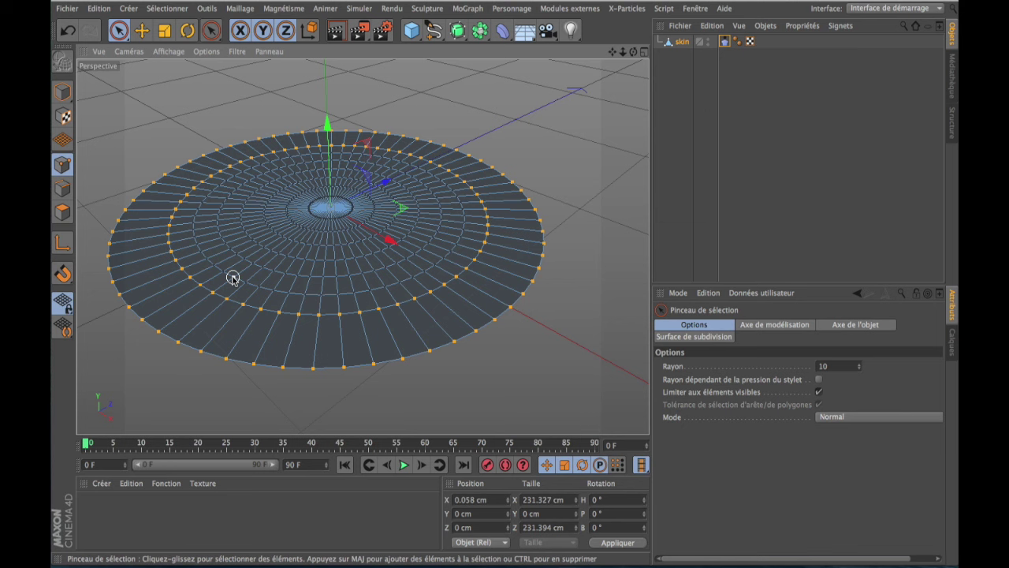
pyautogui.moveTo(633, 52); pyautogui.dragTo(362, 246)
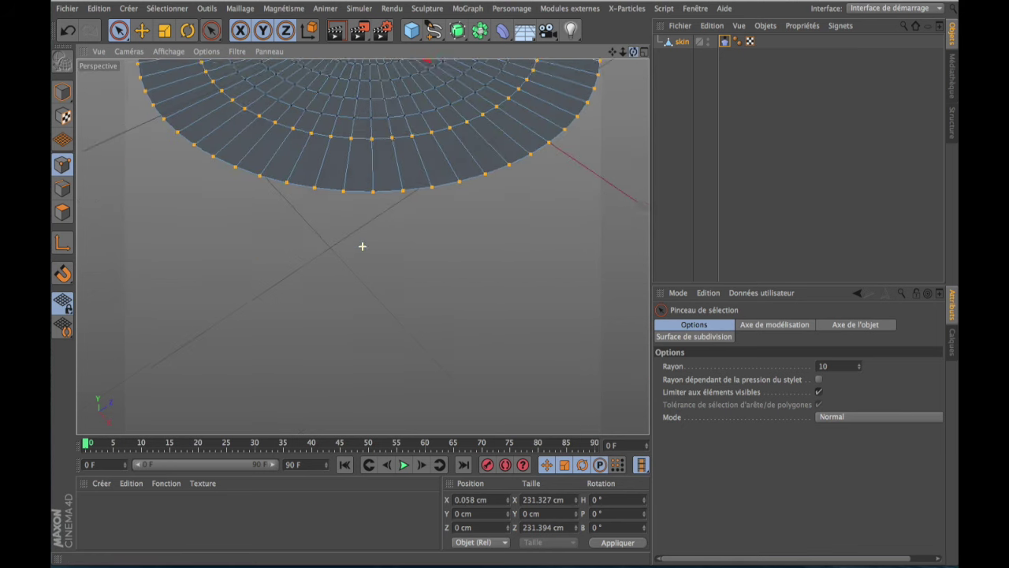
pyautogui.moveTo(612, 51); pyautogui.dragTo(522, 115)
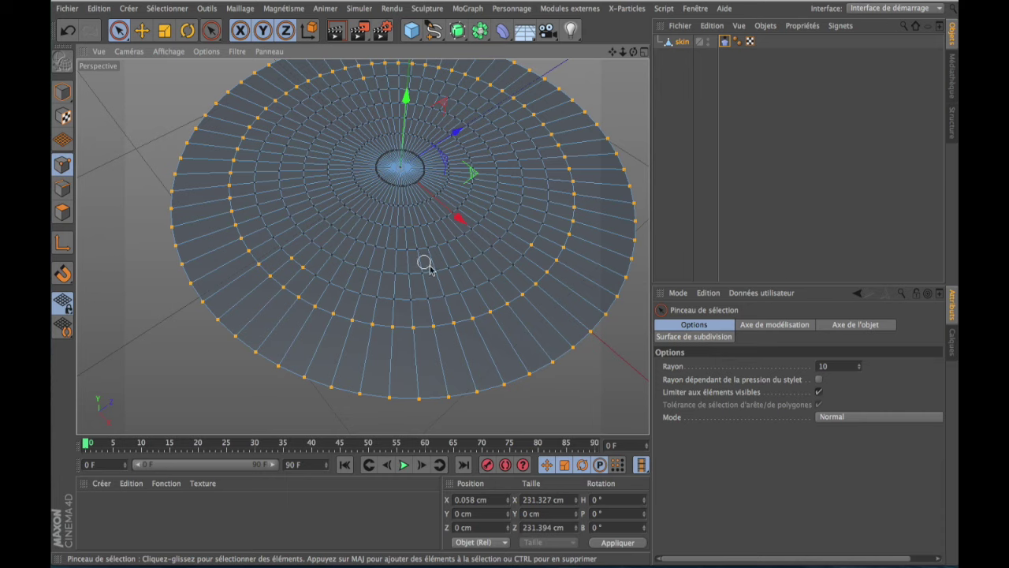
pyautogui.scroll(-3, 429, 268)
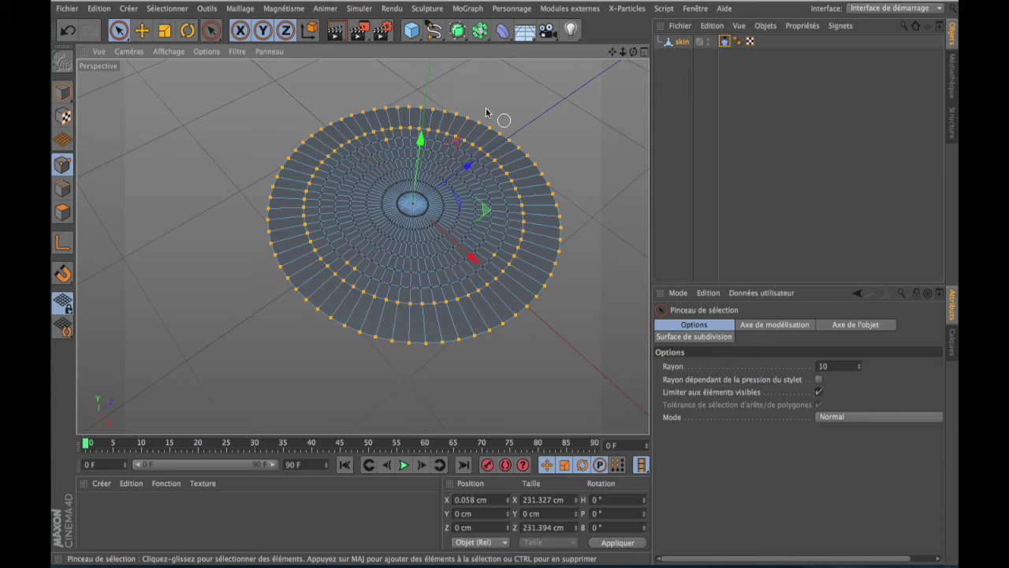
# - Set the selected rim and inner ring as Fix Points in the Cloth tag's Habillage tab
pyautogui.click(725, 42)
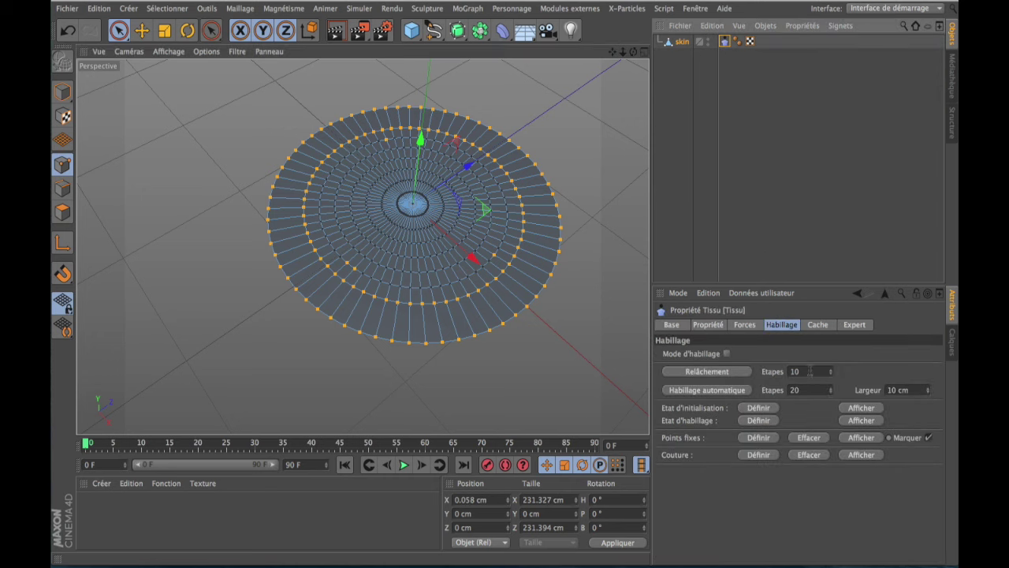
pyautogui.click(782, 324)
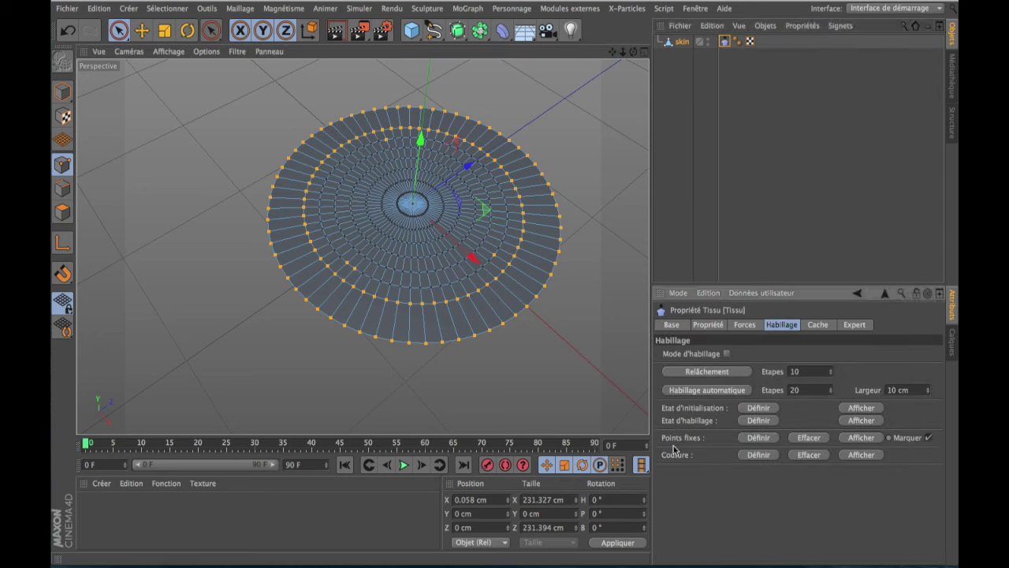
pyautogui.click(757, 437)
pyautogui.moveTo(634, 52); pyautogui.dragTo(634, 126)
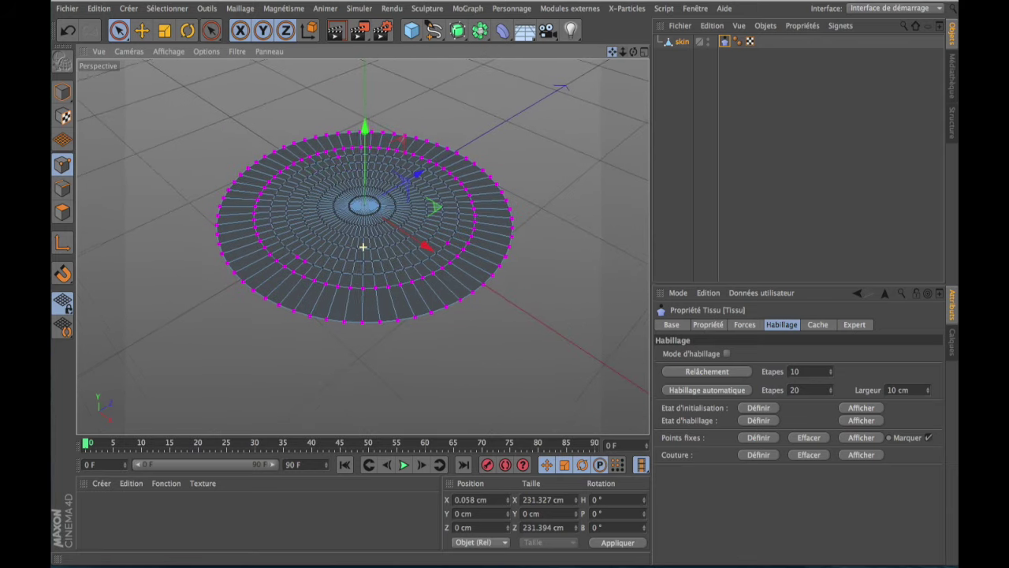
pyautogui.hotkey('ctrl', 'shift', 'z')
pyautogui.scroll(-1, 339, 170)
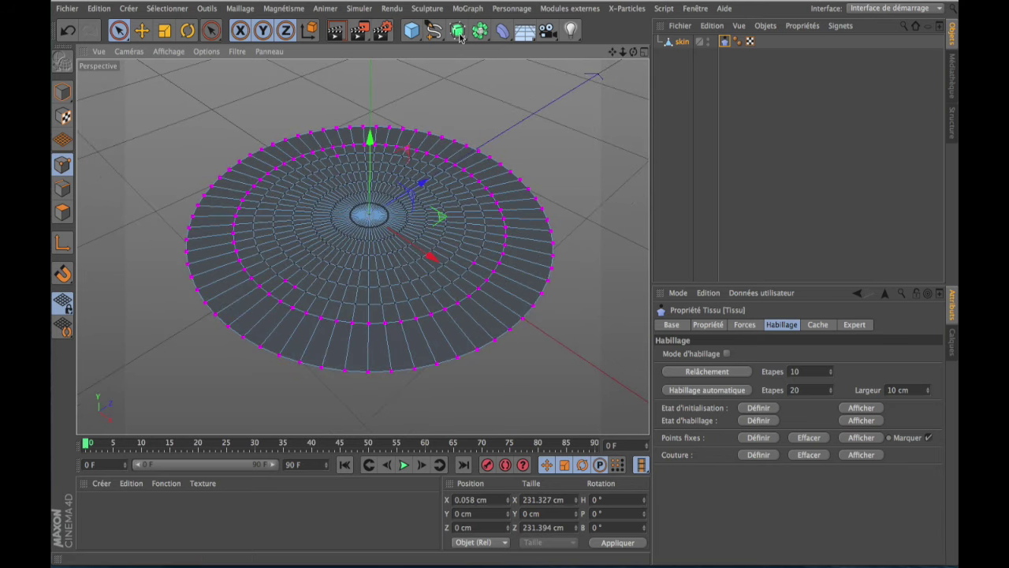
# - Create a Surface tissu object and nest skin inside it
pyautogui.click(361, 9)
pyautogui.moveTo(378, 28)
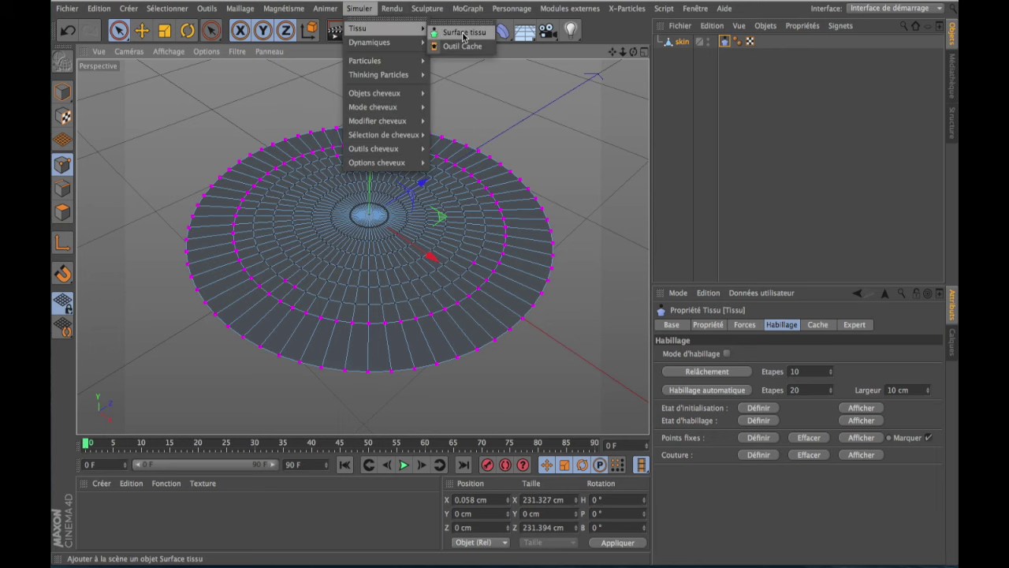
pyautogui.click(463, 32)
pyautogui.moveTo(681, 55); pyautogui.dragTo(687, 45)
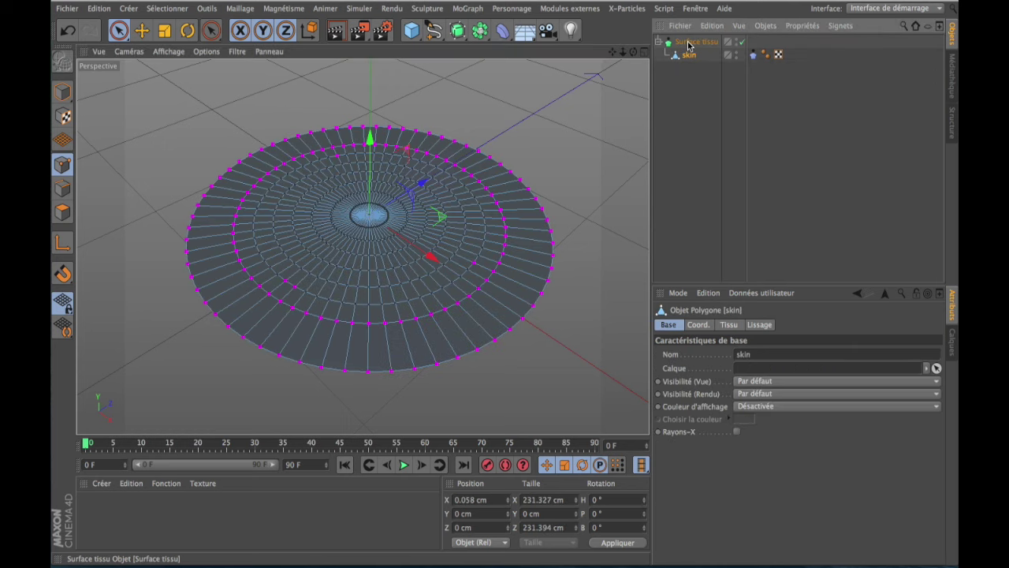
# - Play the cloth simulation twice, rewinding to frame 0 in between
pyautogui.click(404, 466)
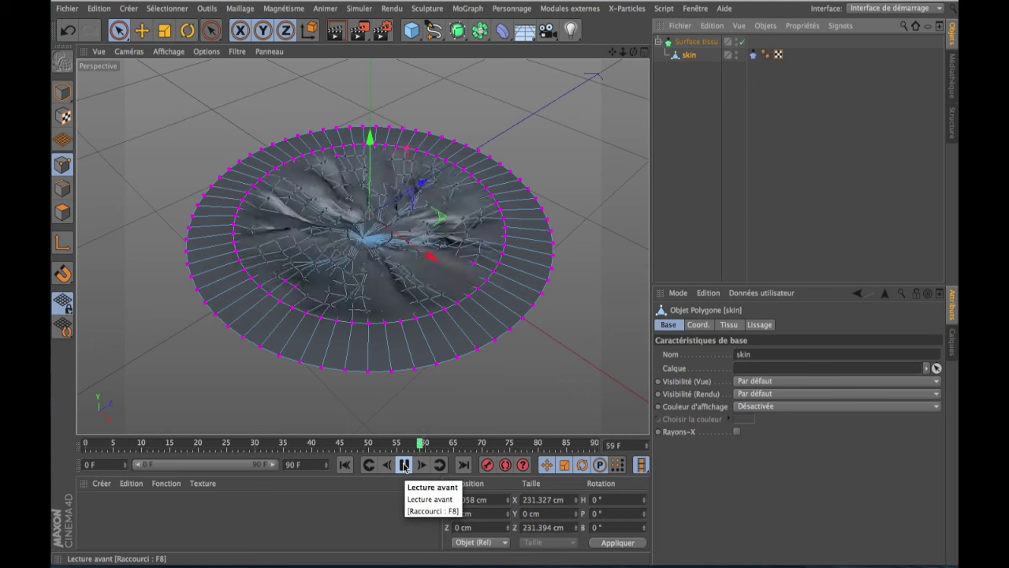
pyautogui.click(404, 466)
pyautogui.click(281, 444)
pyautogui.moveTo(281, 444); pyautogui.dragTo(87, 444)
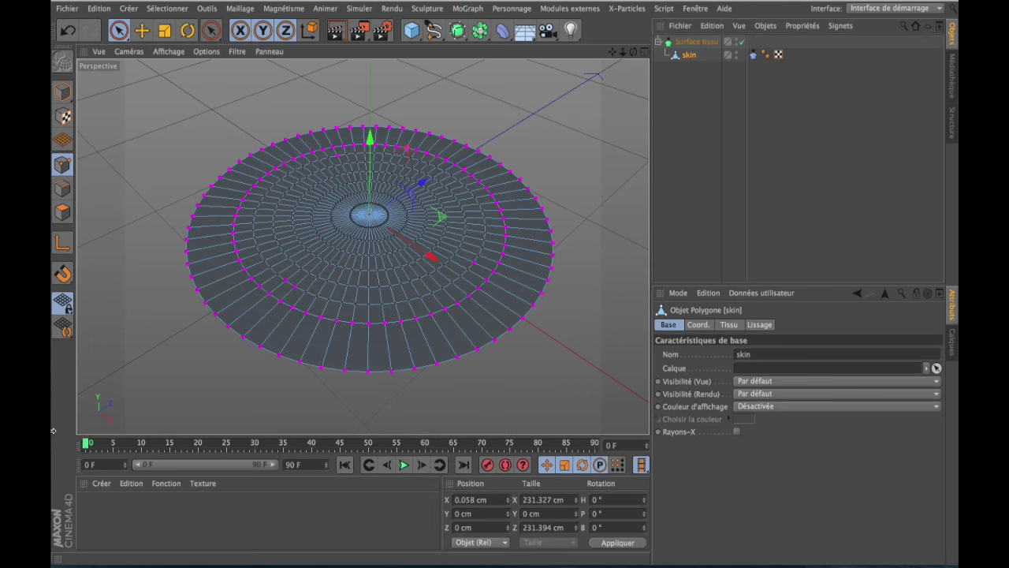
pyautogui.click(404, 466)
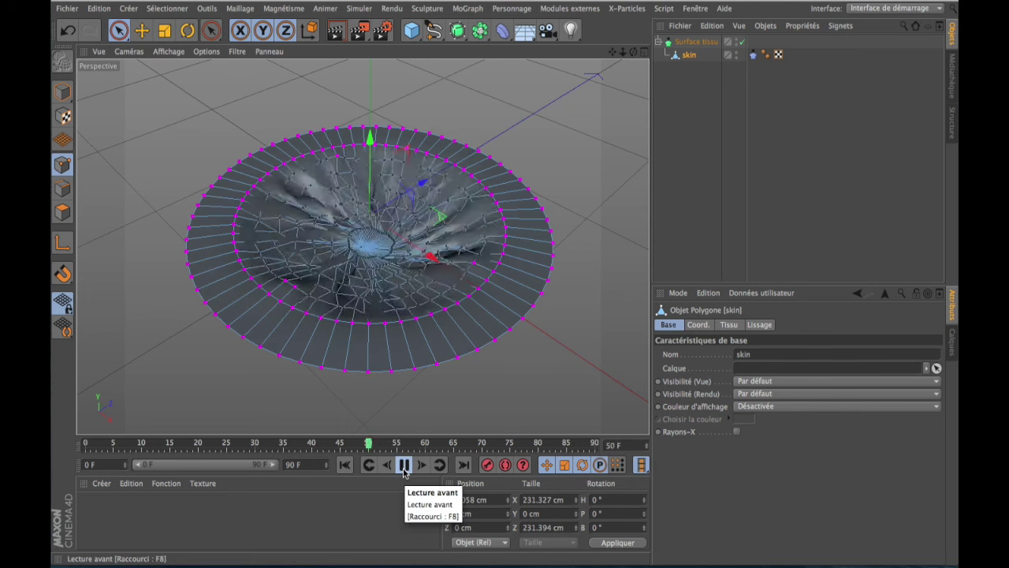
pyautogui.click(403, 466)
pyautogui.click(352, 444)
# - Enable Déchirure at 120% on the skin Cloth tag, test the tearing, and rewind to frame 0
pyautogui.moveTo(353, 444); pyautogui.dragTo(87, 444)
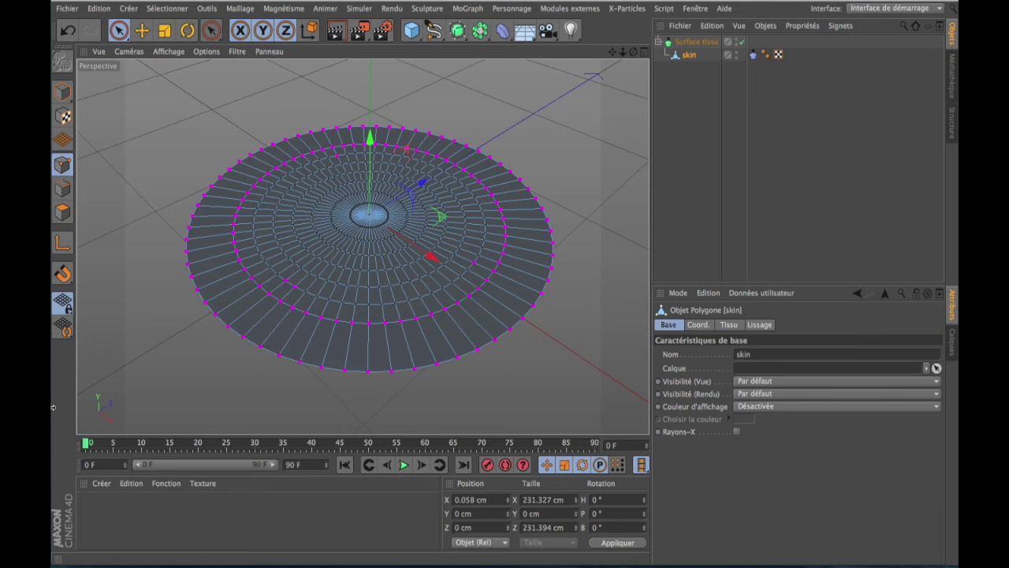
pyautogui.click(754, 56)
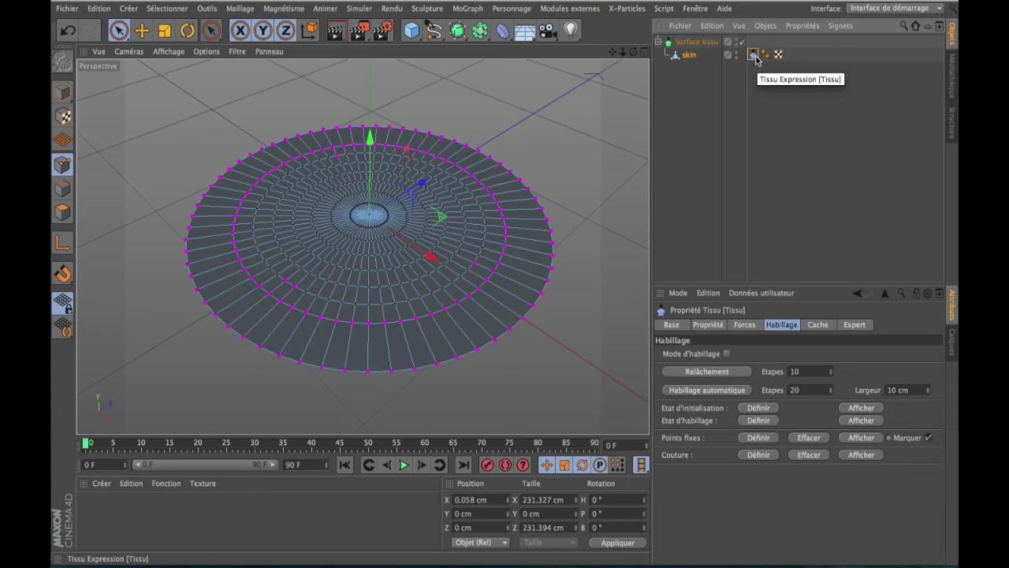
pyautogui.click(709, 327)
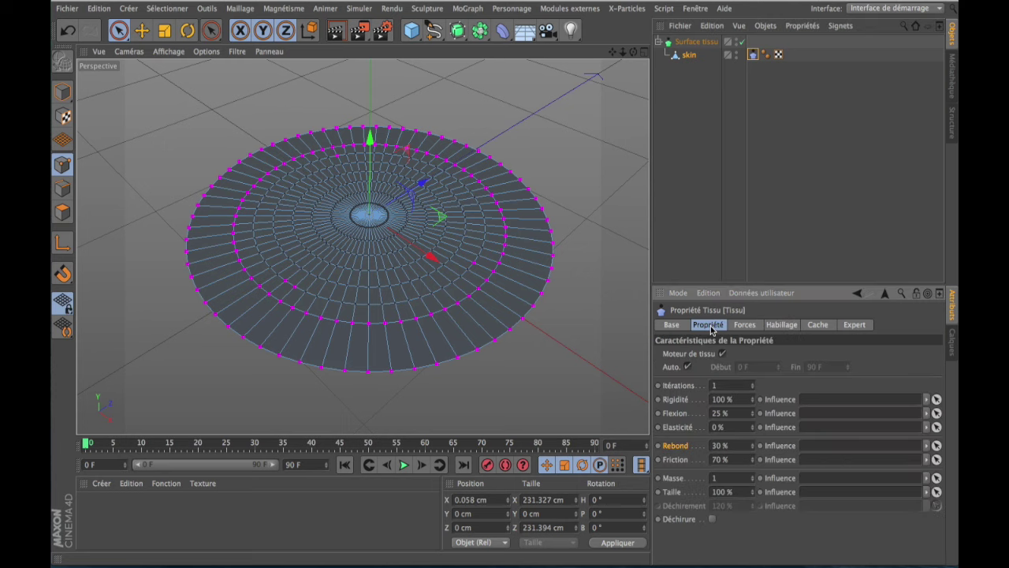
pyautogui.click(712, 518)
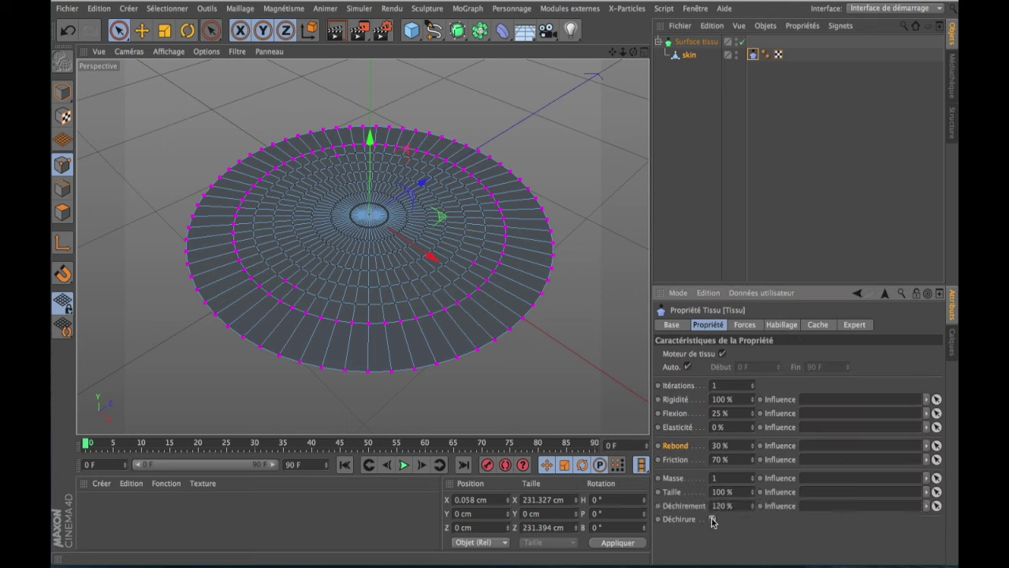
pyautogui.click(403, 465)
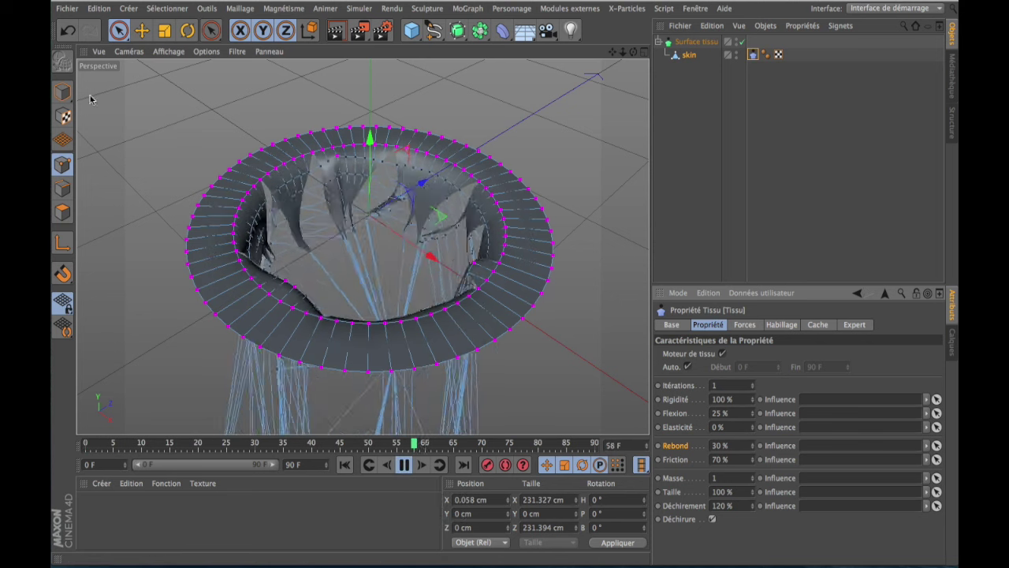
pyautogui.click(404, 465)
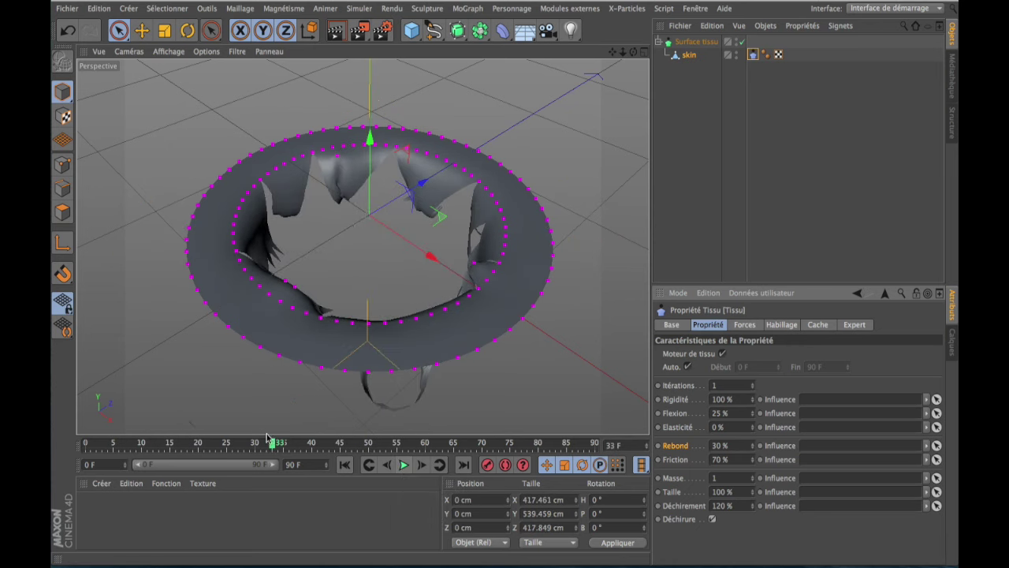
pyautogui.moveTo(266, 438); pyautogui.dragTo(53, 441)
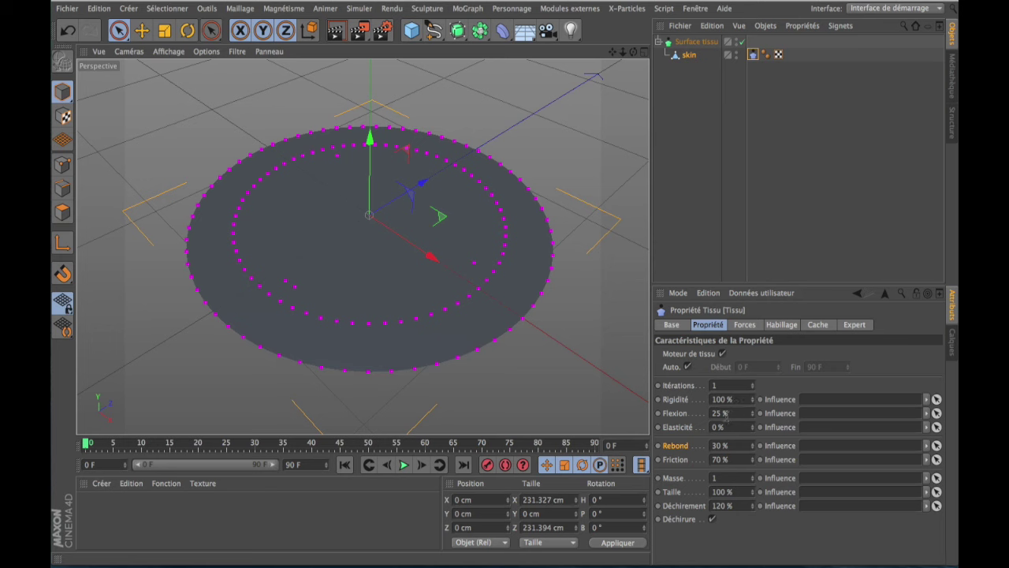
# - Set the cloth's Flexion and Rebond both to 5
pyautogui.click(720, 413)
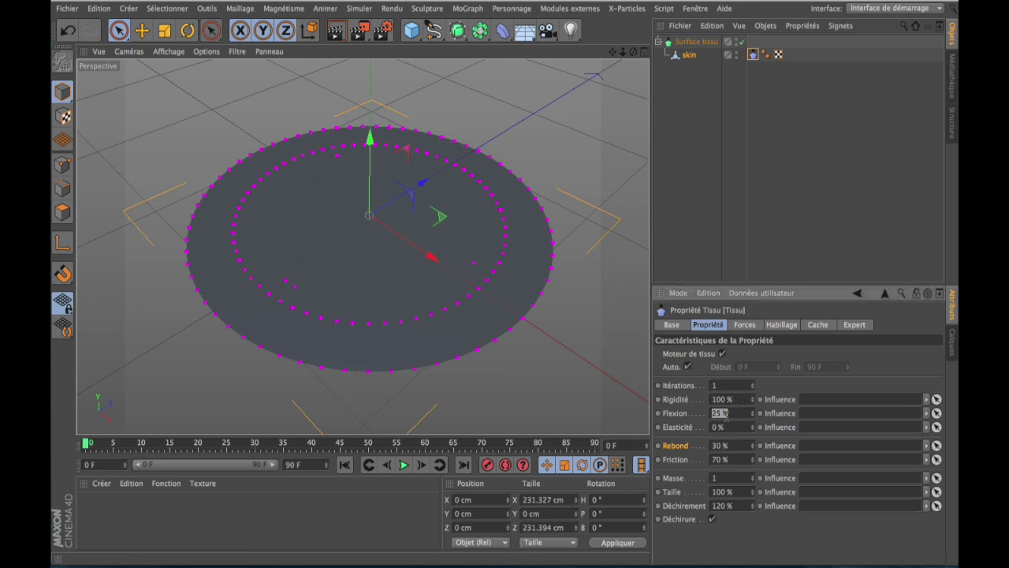
pyautogui.write('5')
pyautogui.click(723, 445)
pyautogui.write('5')
# - In Forces, set Gravité to 0 and wind direction to Y 1 cm, Z 0 cm
pyautogui.click(747, 326)
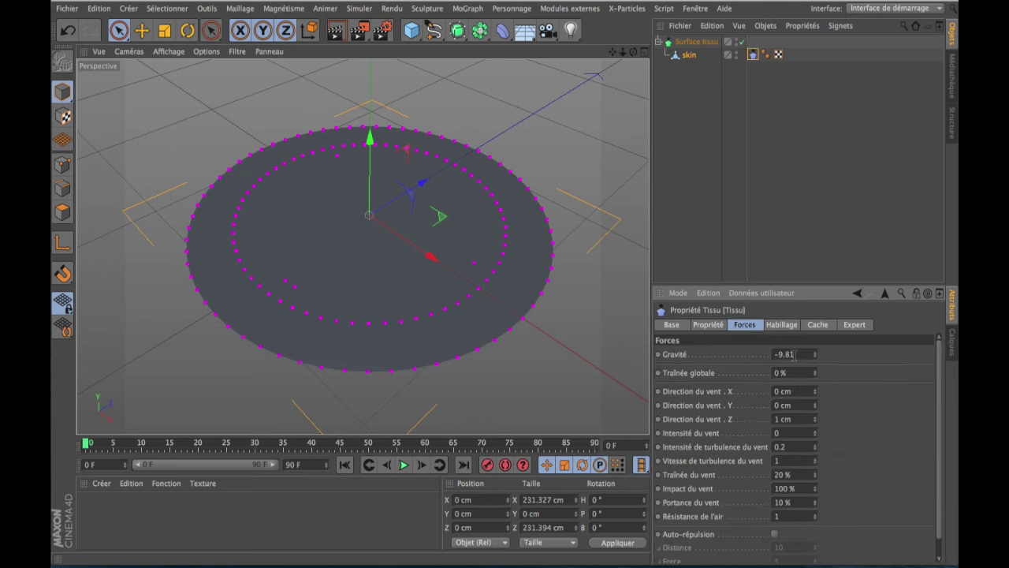
pyautogui.doubleClick(793, 354)
pyautogui.write('0')
pyautogui.write('1')
pyautogui.click(791, 405)
pyautogui.write('1')
pyautogui.press('Return')
pyautogui.click(794, 419)
pyautogui.write('0')
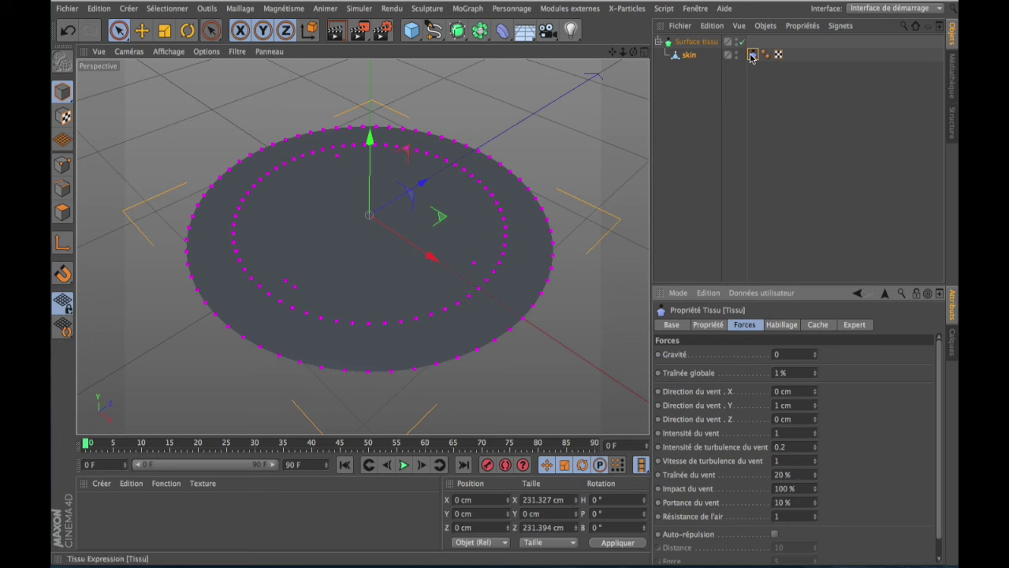
pyautogui.click(403, 465)
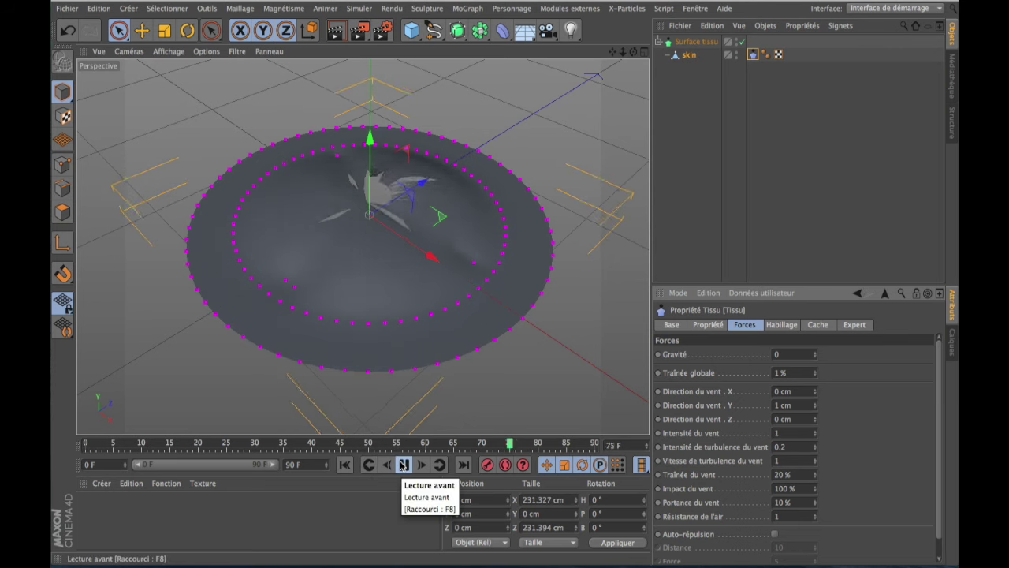
pyautogui.click(402, 465)
pyautogui.write('9')
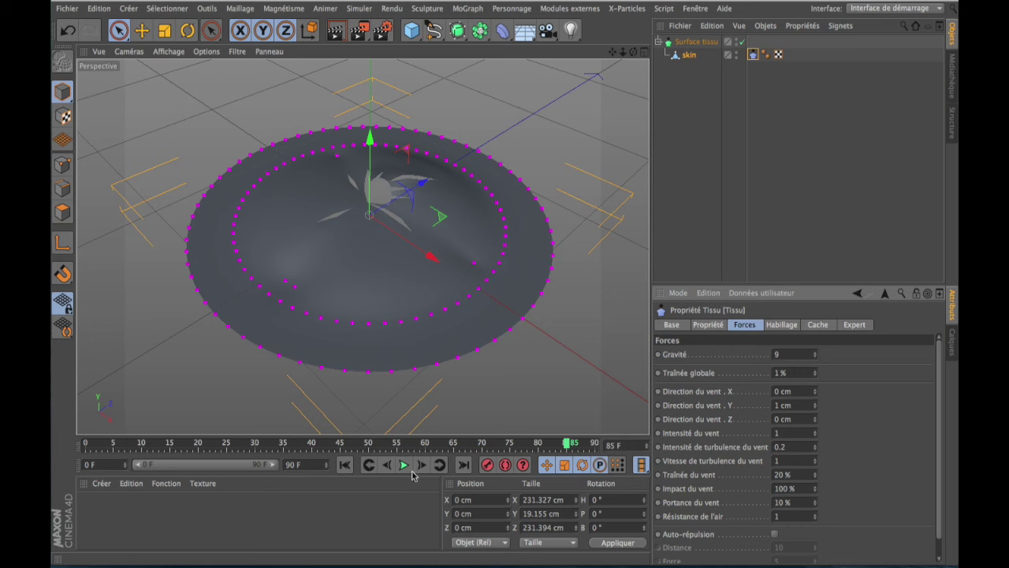
pyautogui.click(344, 464)
pyautogui.click(403, 465)
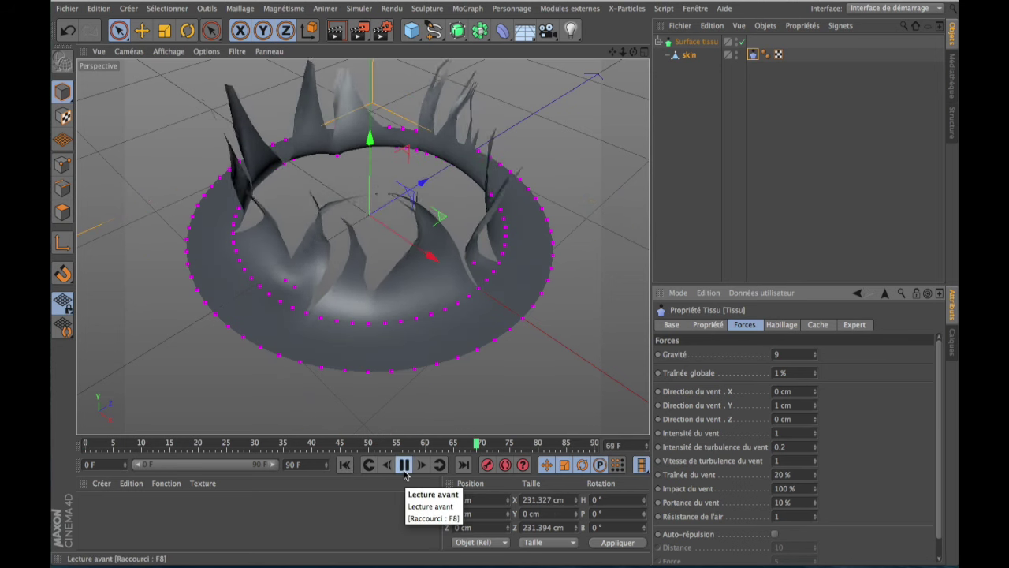
pyautogui.click(404, 465)
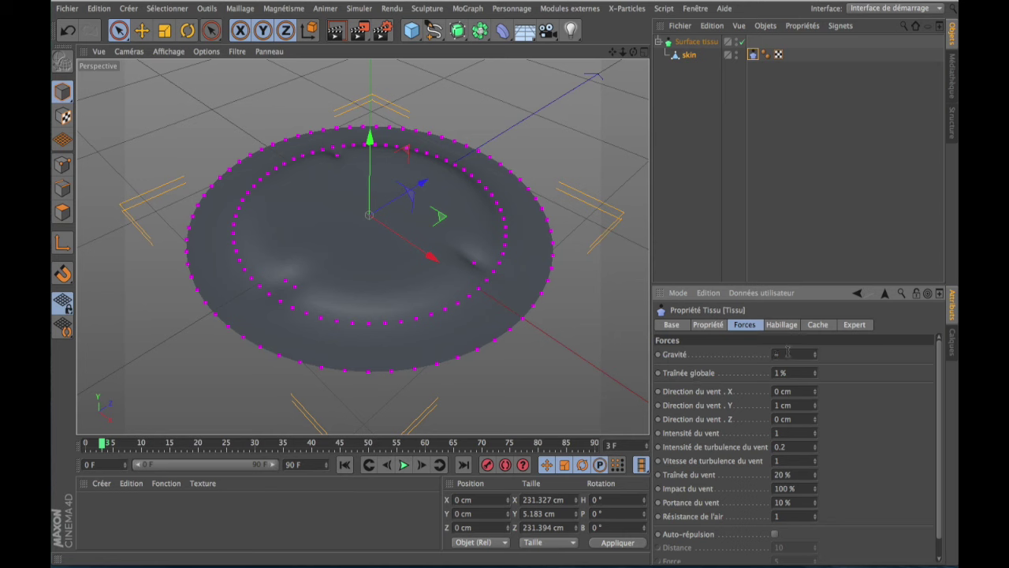
pyautogui.click(344, 464)
pyautogui.click(403, 465)
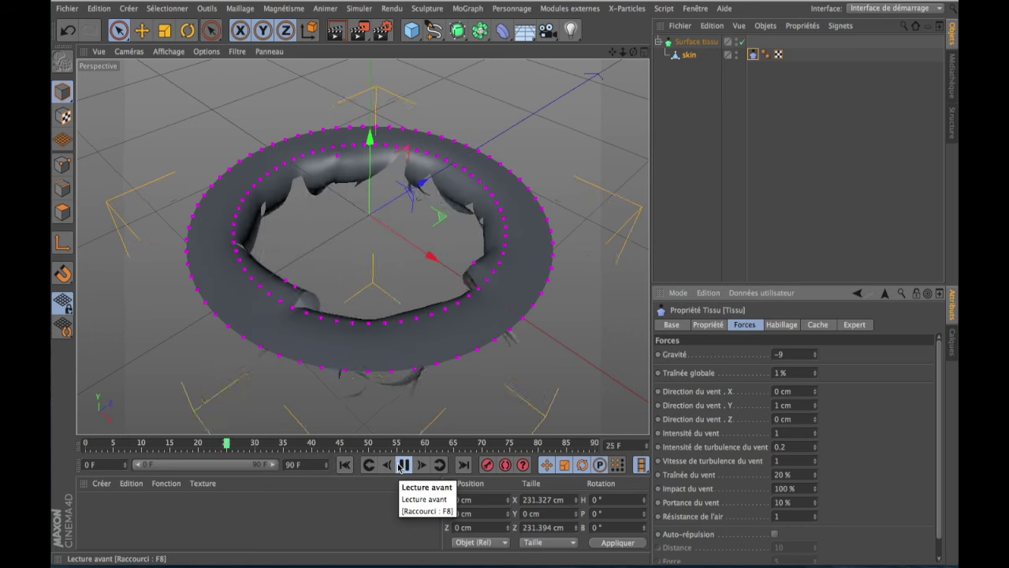
pyautogui.click(403, 465)
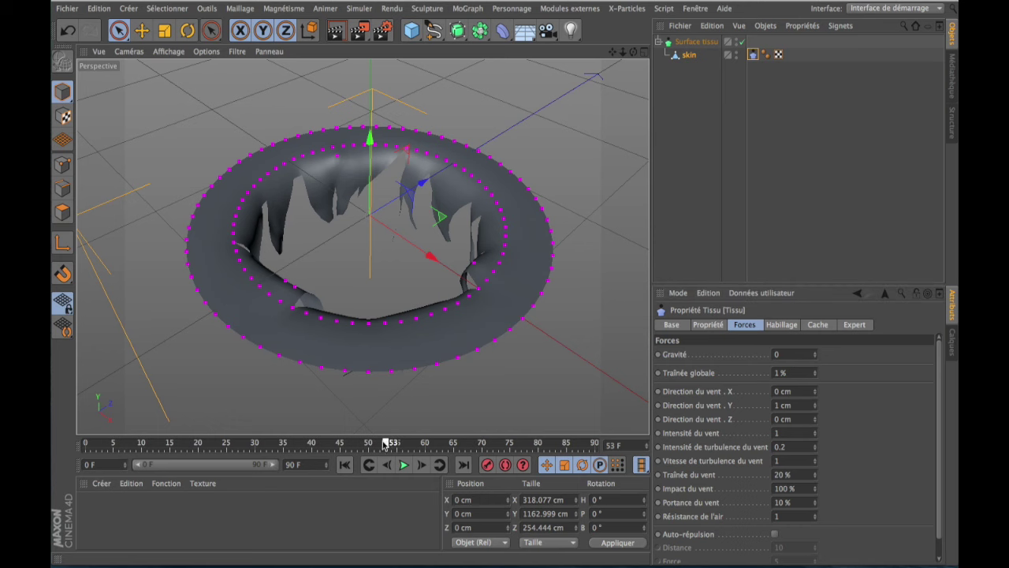
pyautogui.moveTo(387, 441)
pyautogui.mouseDown()
pyautogui.moveTo(238, 430)
pyautogui.moveTo(86, 442)
pyautogui.mouseUp()
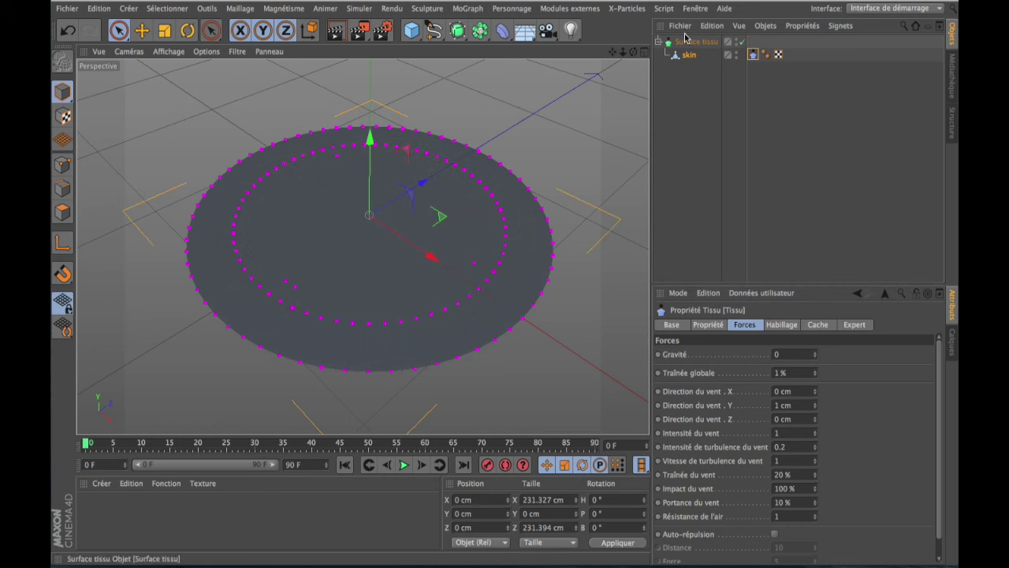
pyautogui.moveTo(635, 54); pyautogui.dragTo(612, 53)
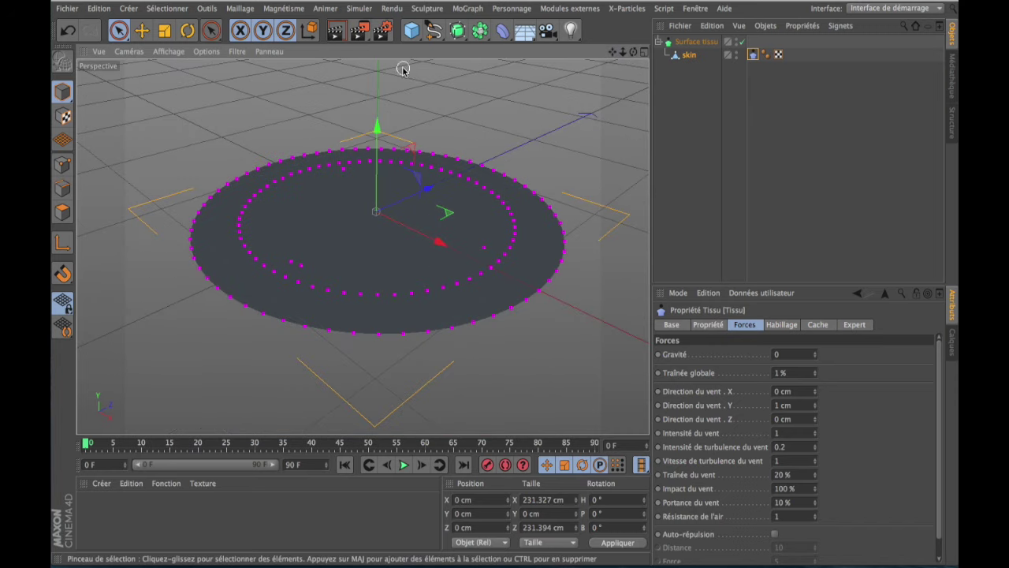
pyautogui.moveTo(614, 52); pyautogui.dragTo(476, 164)
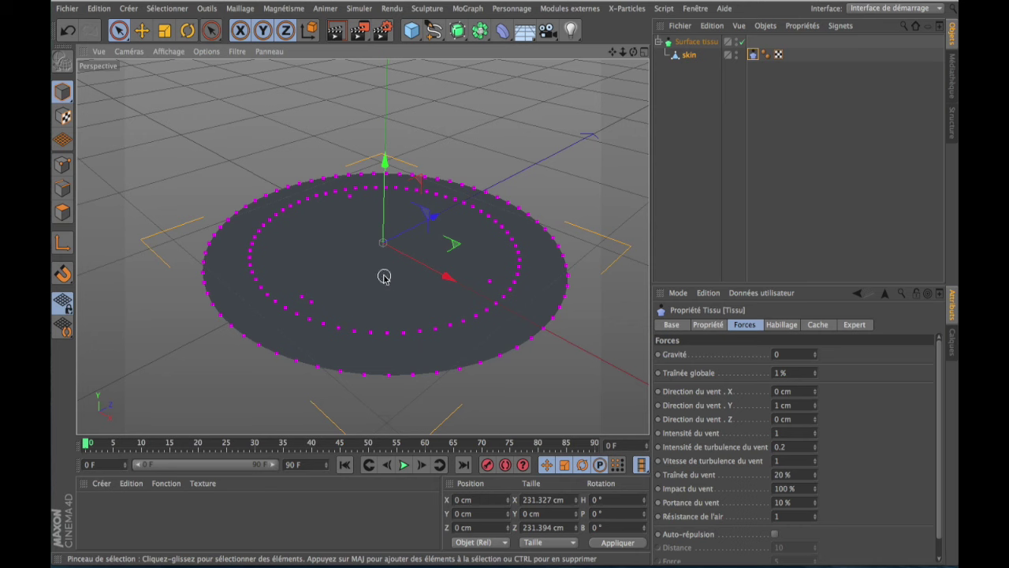
pyautogui.moveTo(635, 54); pyautogui.dragTo(362, 246)
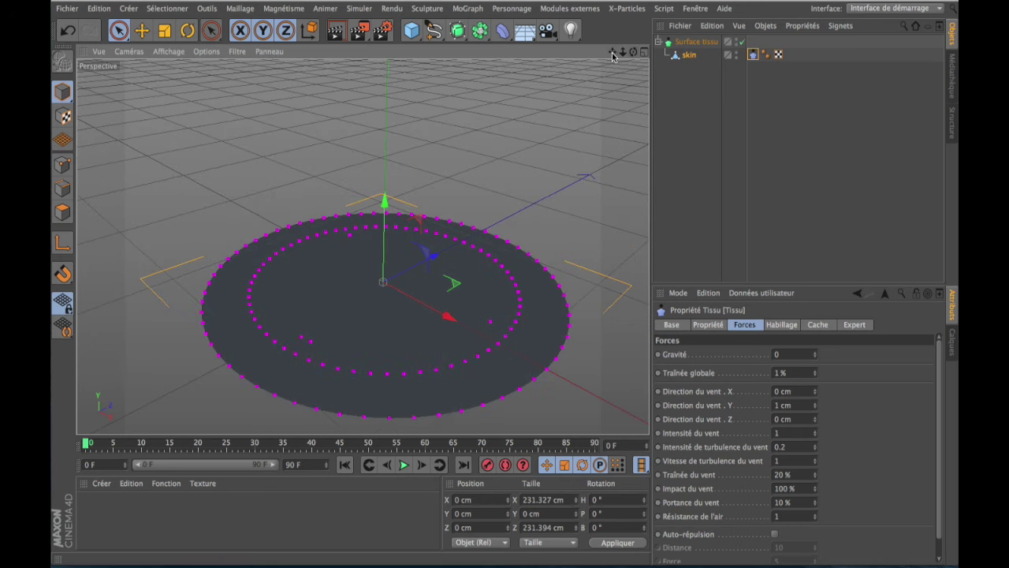
pyautogui.moveTo(612, 54); pyautogui.dragTo(412, 197)
pyautogui.scroll(-2, 394, 221)
pyautogui.scroll(-3, 394, 220)
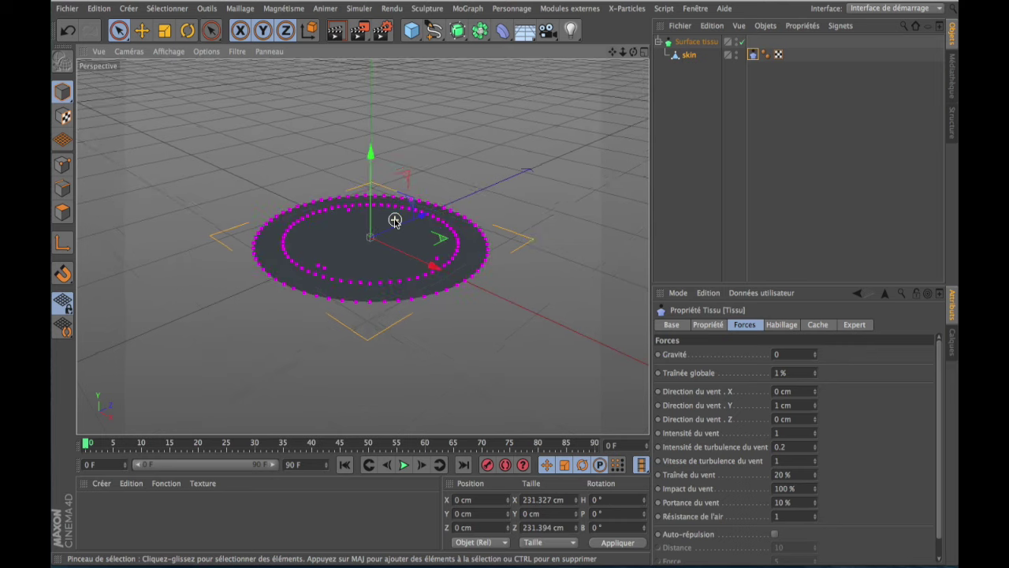
pyautogui.scroll(2, 395, 220)
pyautogui.moveTo(612, 51); pyautogui.dragTo(603, 93)
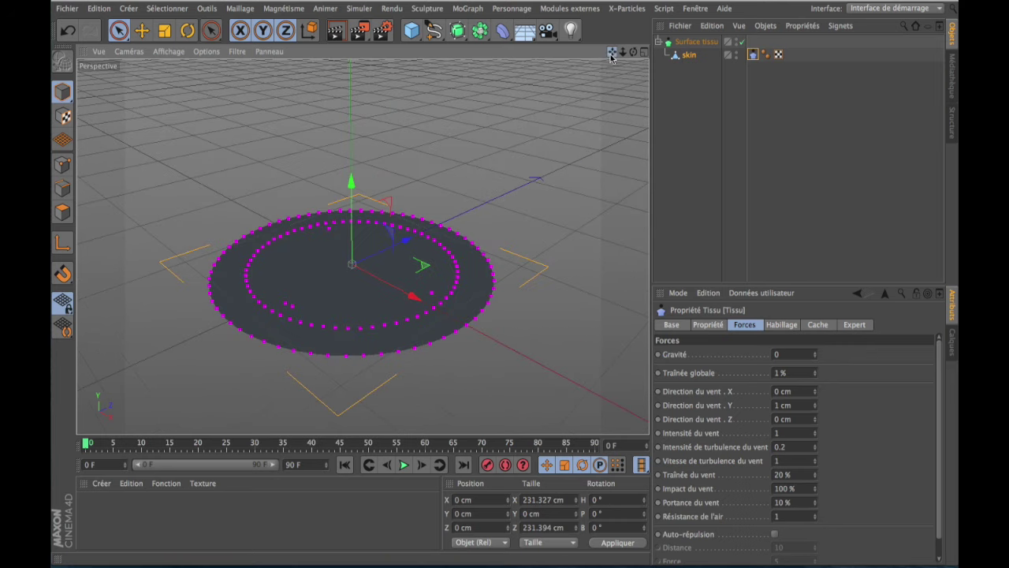
pyautogui.click(412, 32)
# - Add a Sphère and set its radius to 20 cm
pyautogui.click(768, 71)
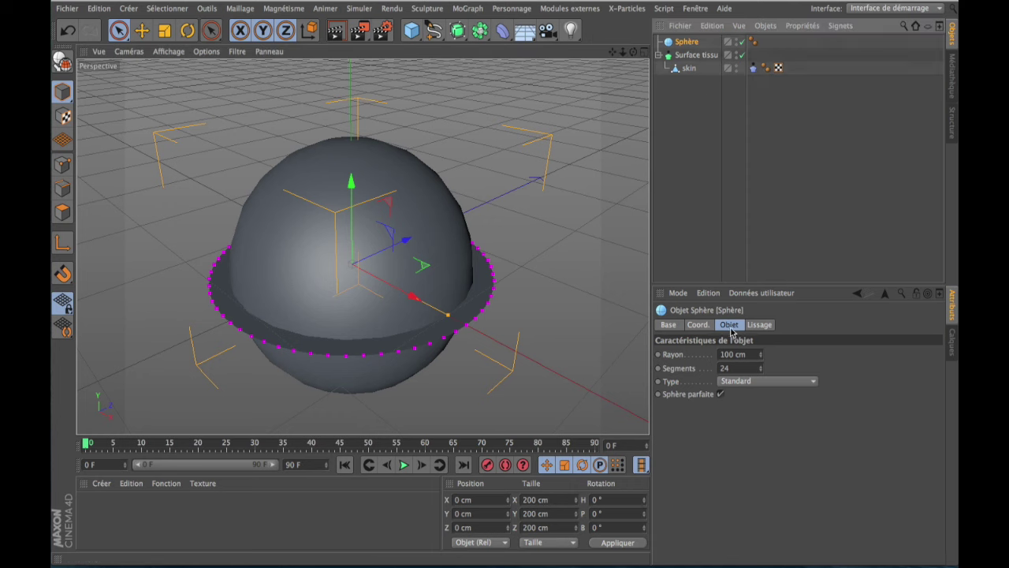
pyautogui.click(734, 353)
pyautogui.write('20')
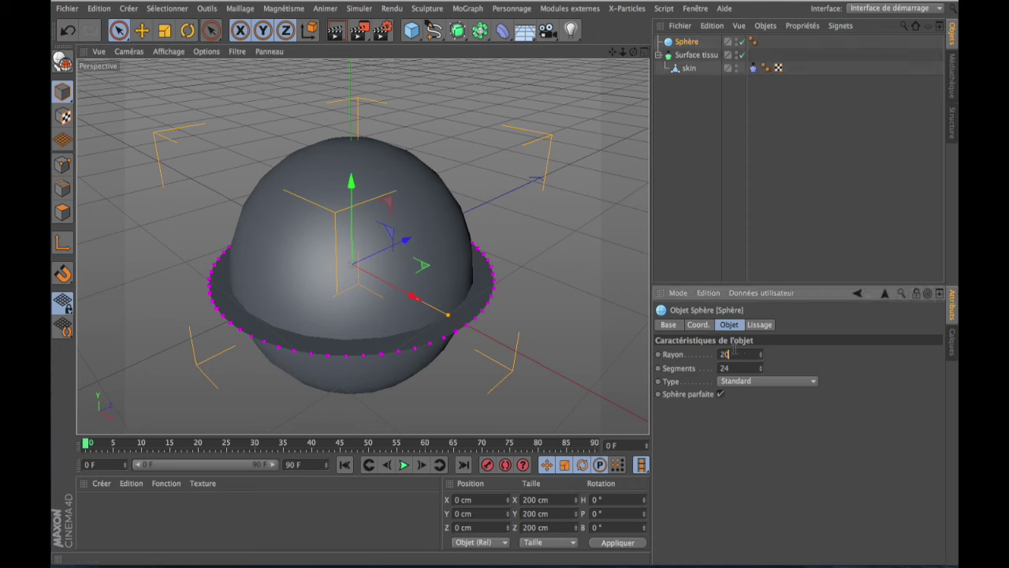
pyautogui.press('Return')
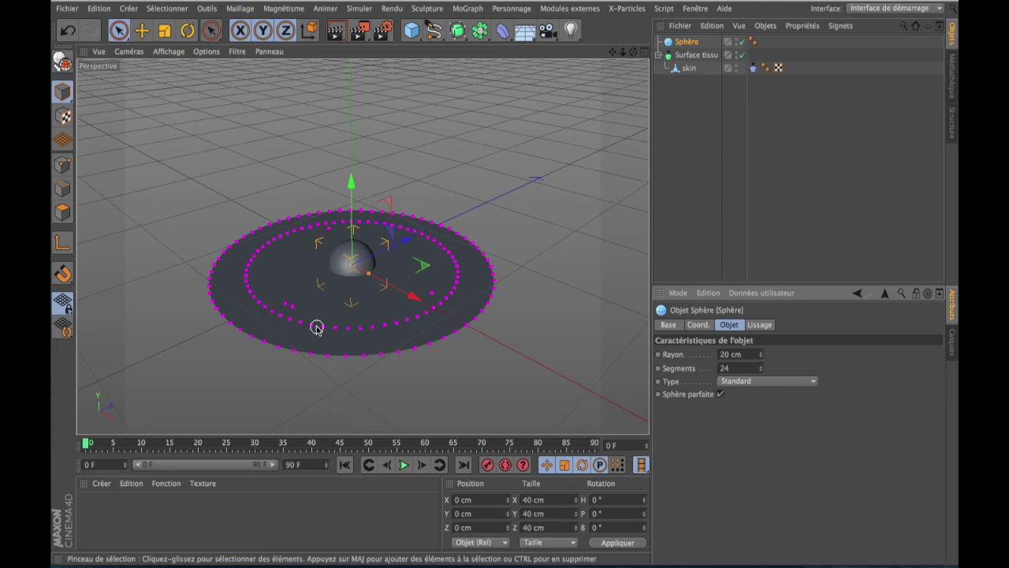
# - Make the sphere an editable polygon object and place it at Y -142 cm
pyautogui.scroll(-3, 398, 282)
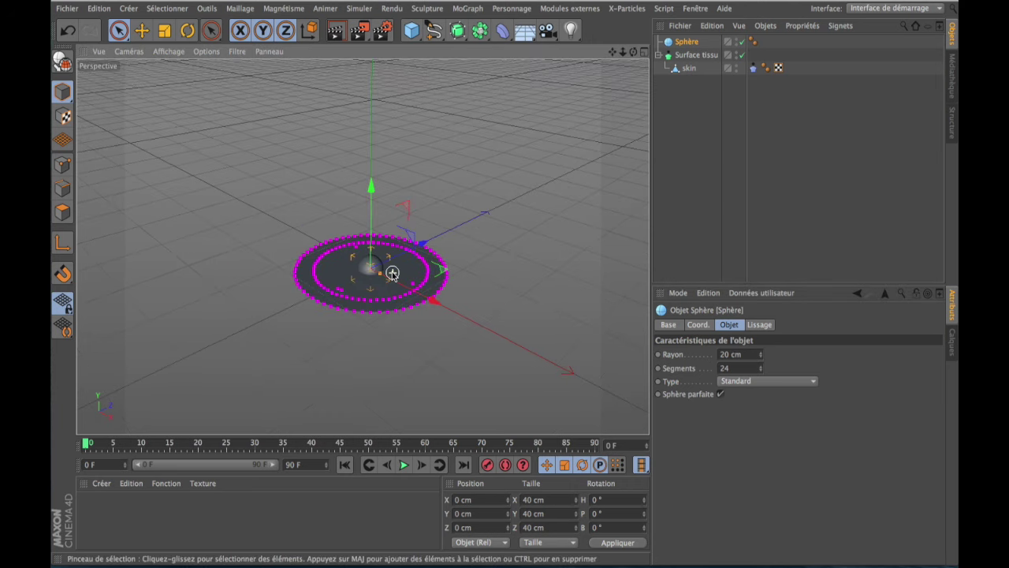
pyautogui.click(63, 63)
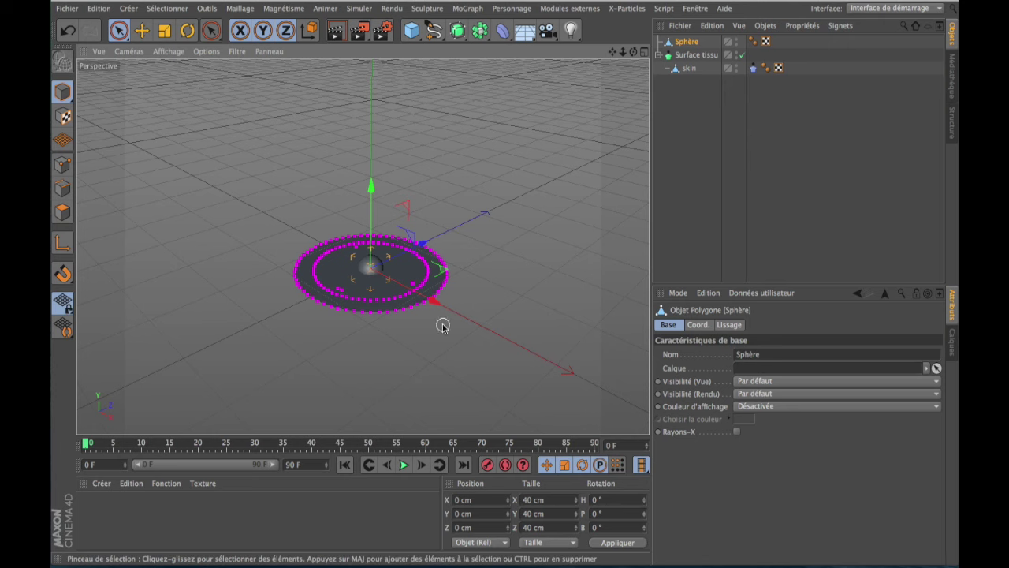
pyautogui.click(473, 514)
pyautogui.write('-142')
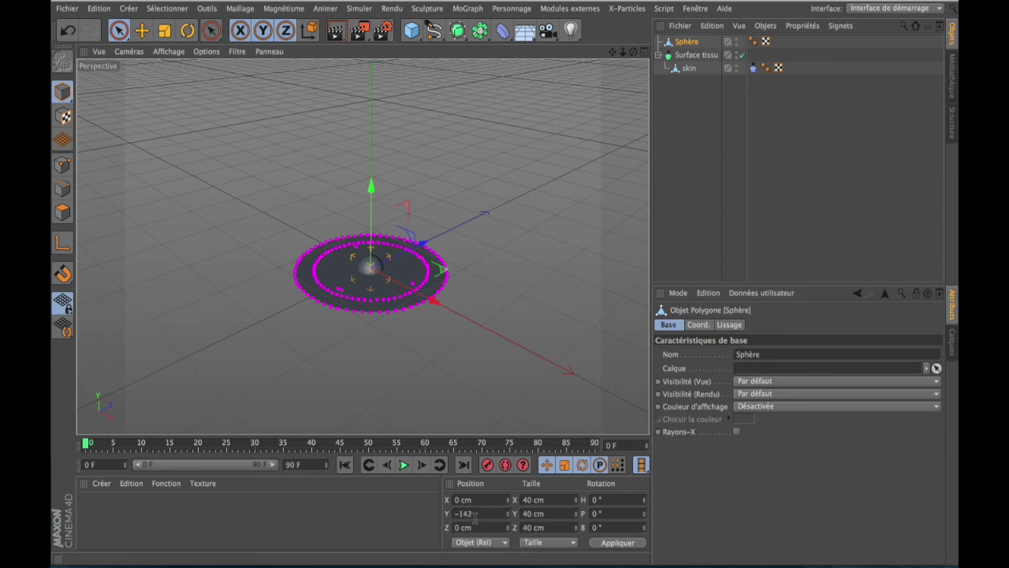
pyautogui.press('Return')
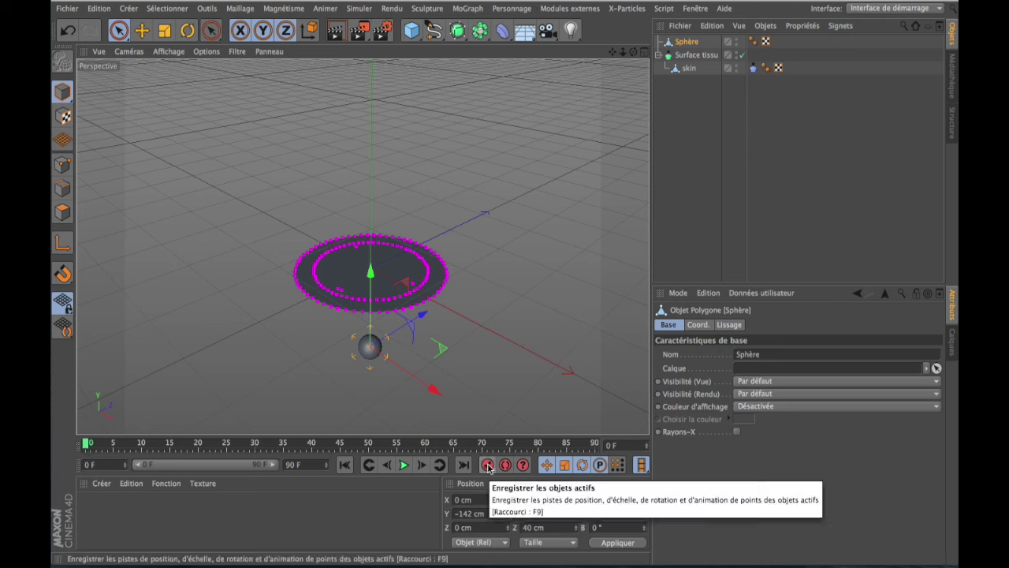
# - Keyframe the sphere at Y -142 cm on frame 0 and at Y 132 cm on a later frame
pyautogui.click(487, 465)
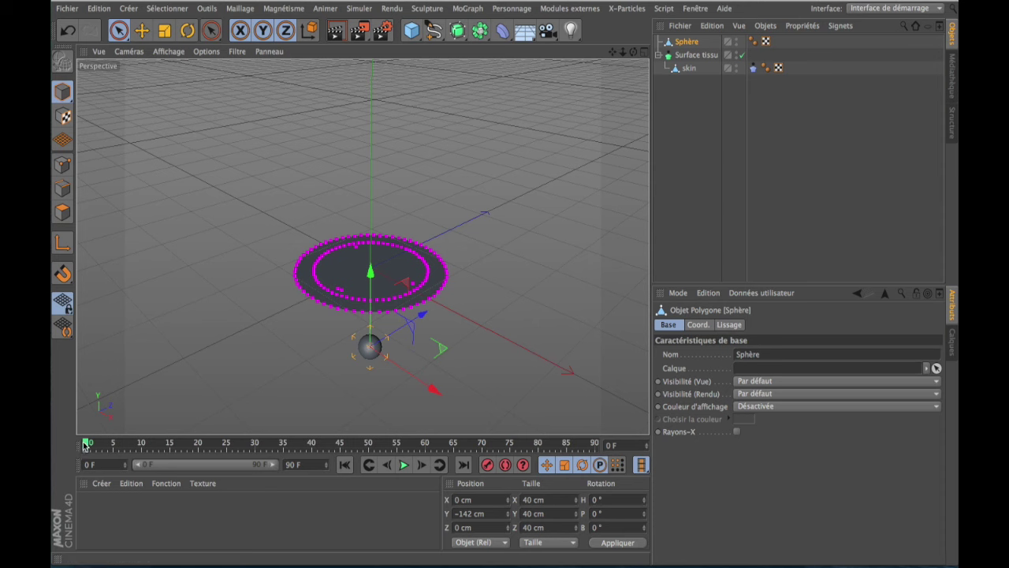
pyautogui.moveTo(85, 446)
pyautogui.mouseDown()
pyautogui.moveTo(290, 454)
pyautogui.moveTo(279, 454)
pyautogui.mouseUp()
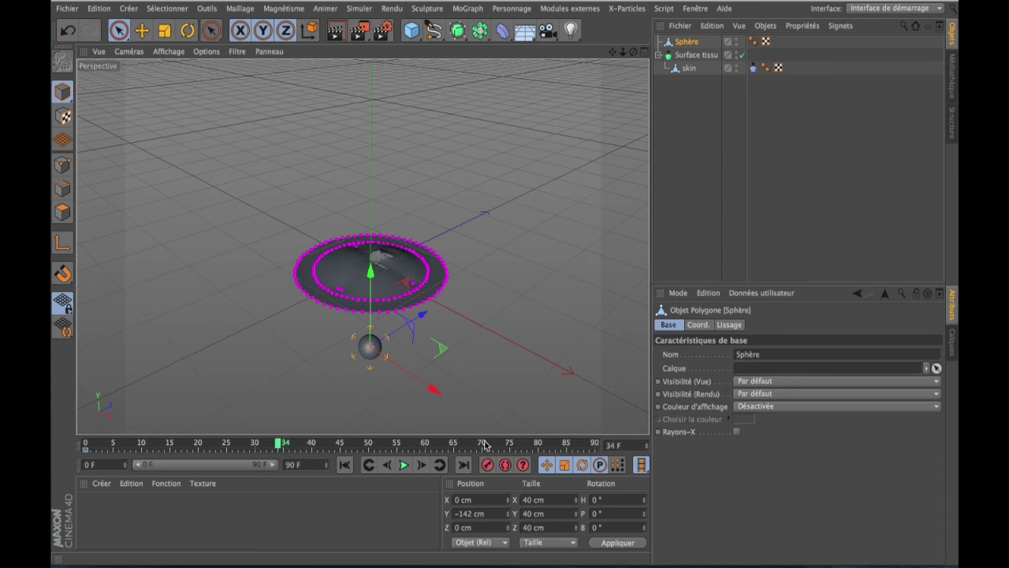
pyautogui.click(476, 514)
pyautogui.write('132')
pyautogui.press('Return')
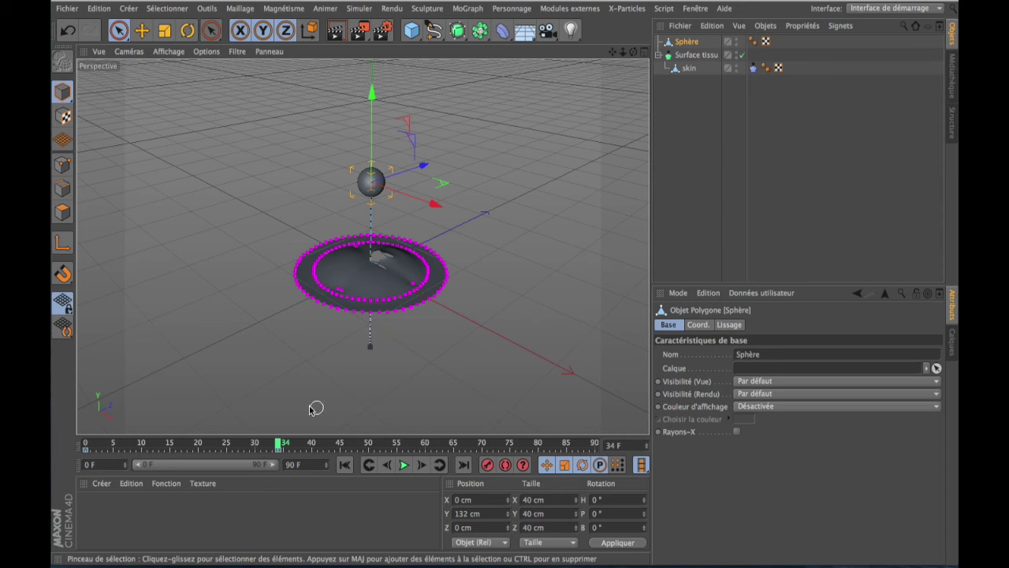
pyautogui.moveTo(280, 444)
pyautogui.mouseDown()
pyautogui.moveTo(56, 439)
pyautogui.moveTo(224, 444)
pyautogui.moveTo(82, 441)
pyautogui.mouseUp()
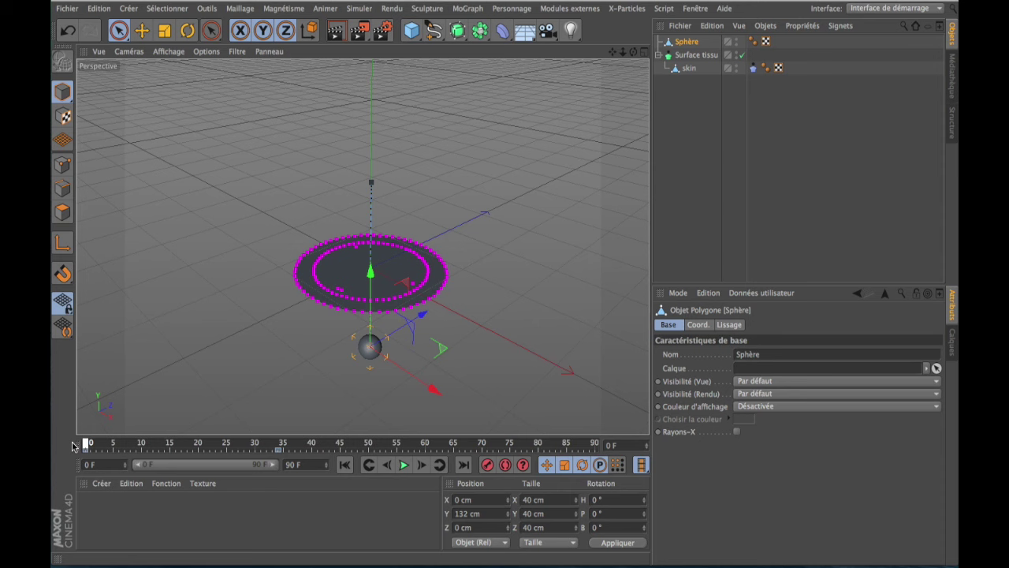
# - Add a Collision tag to the Sphère through Propriétés Simulation
pyautogui.rightClick(681, 45)
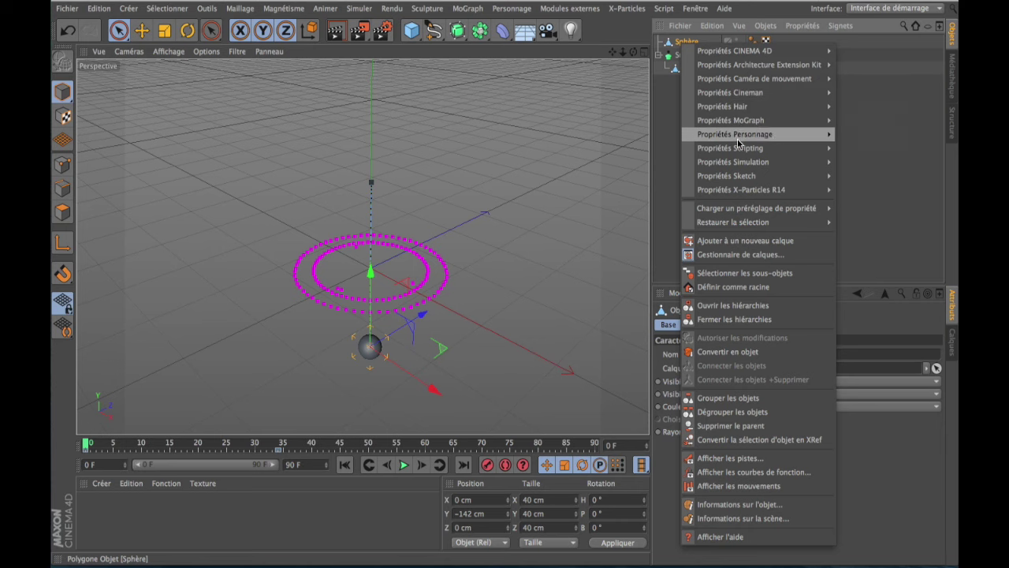
pyautogui.moveTo(732, 162)
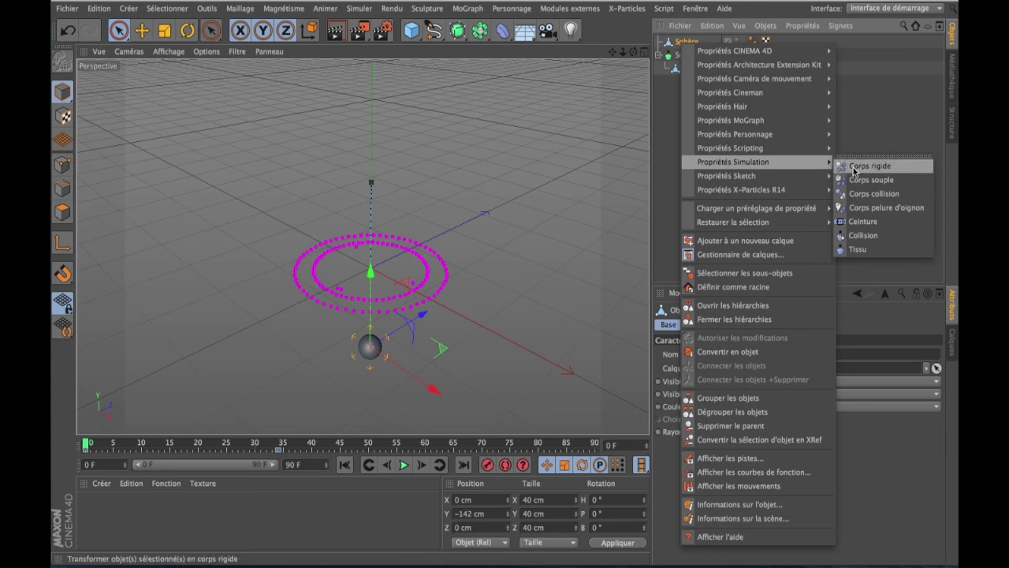
pyautogui.click(859, 235)
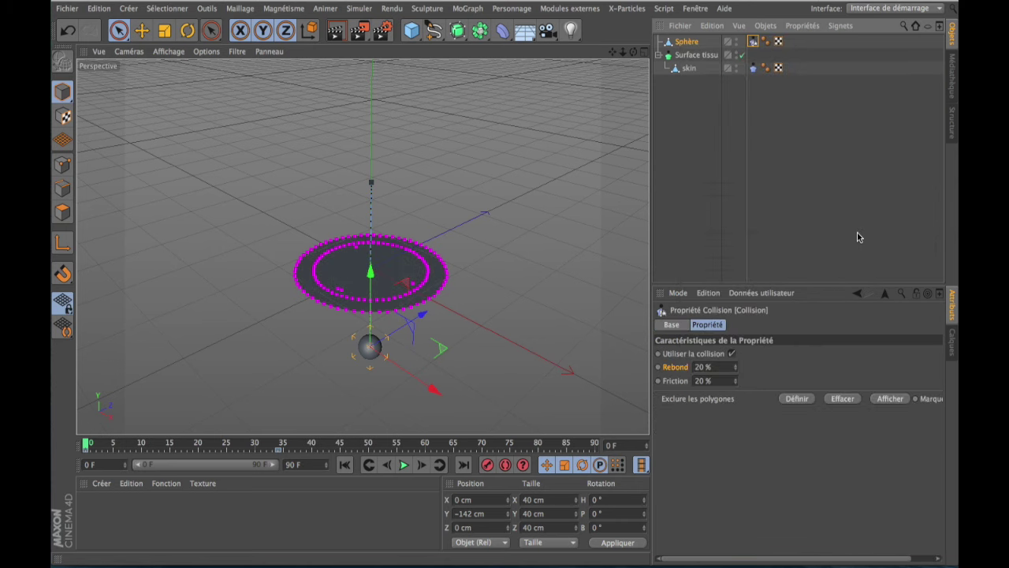
pyautogui.scroll(3, 365, 245)
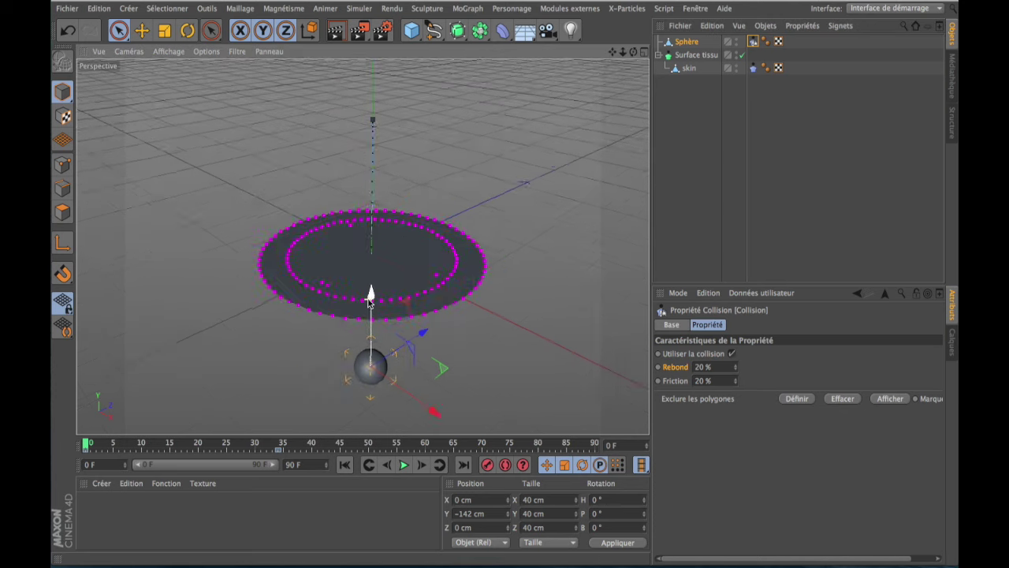
pyautogui.scroll(3, 368, 302)
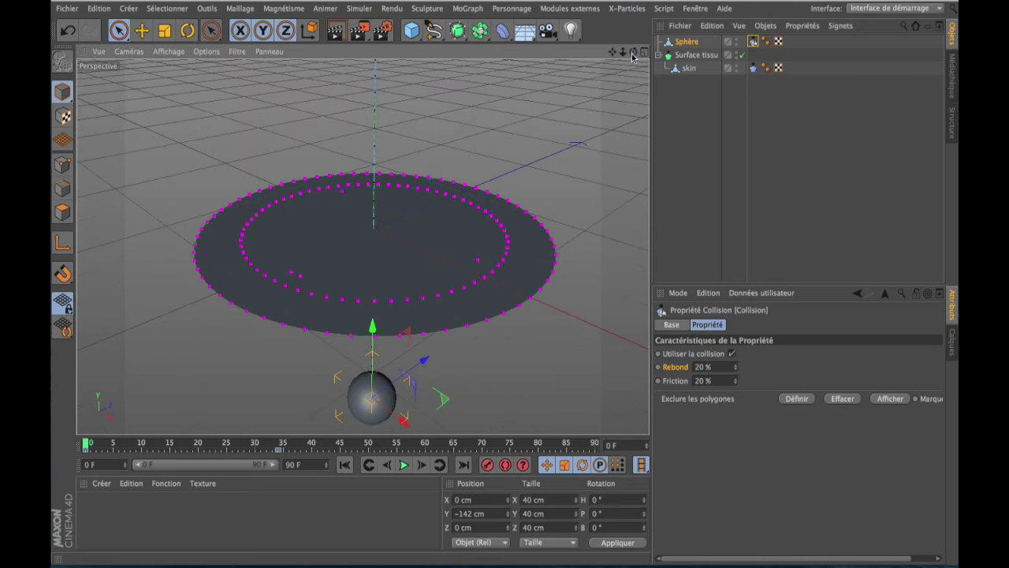
pyautogui.moveTo(362, 195); pyautogui.dragTo(362, 246, button='middle')
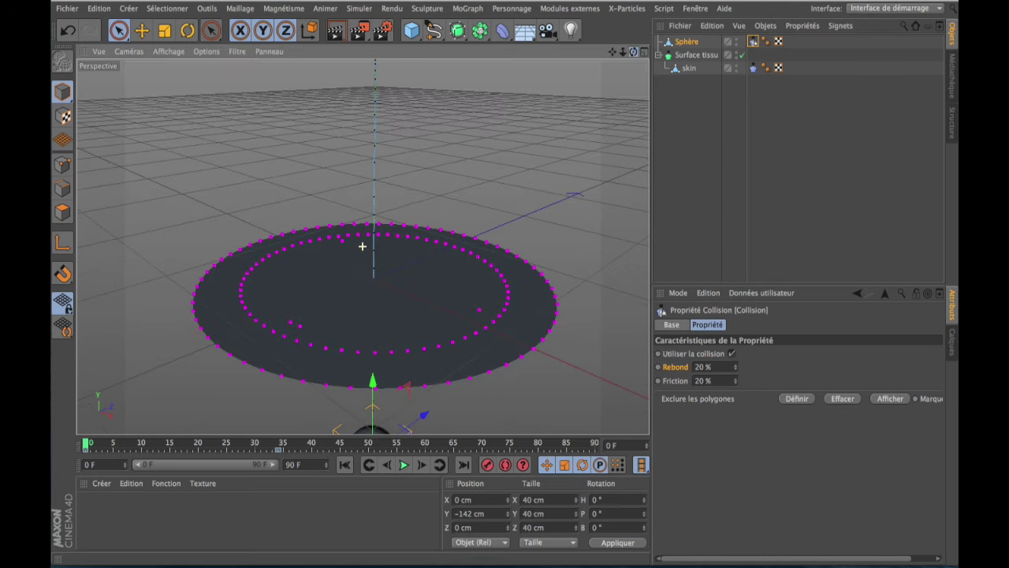
# - Play the simulation, rewind to frame 0, replay and pause at frame 32
pyautogui.click(404, 466)
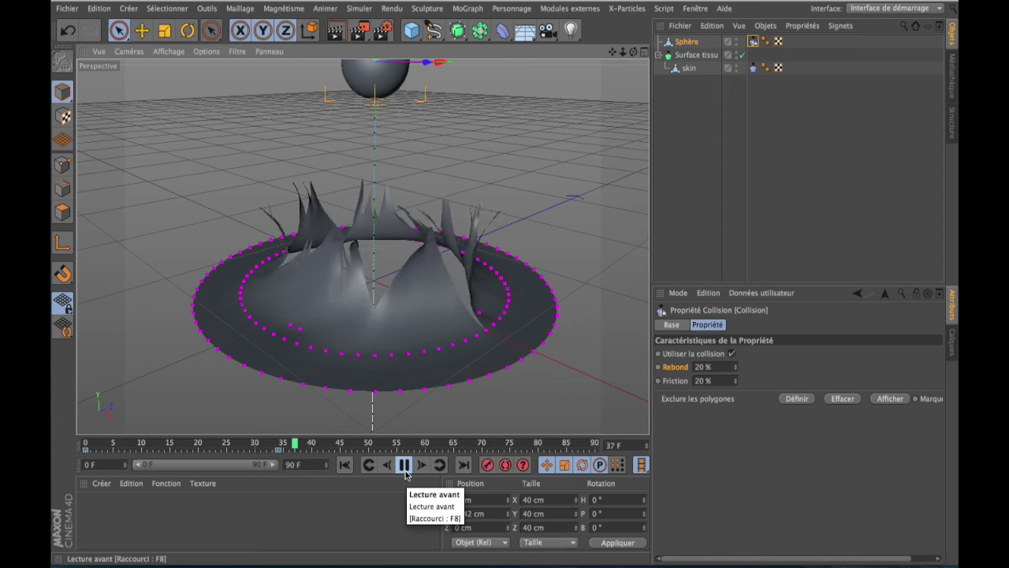
pyautogui.click(404, 468)
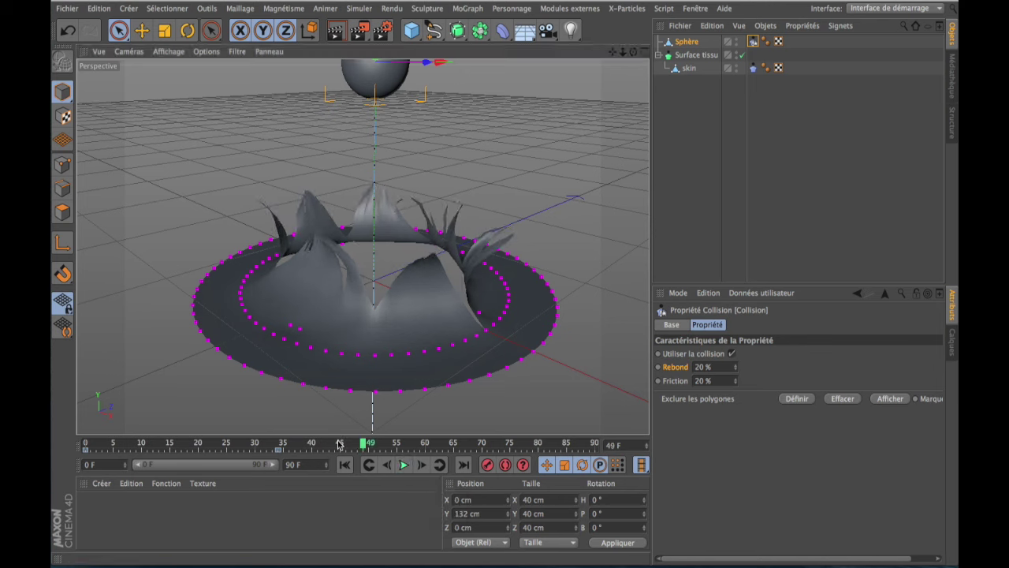
pyautogui.moveTo(364, 443); pyautogui.dragTo(85, 443)
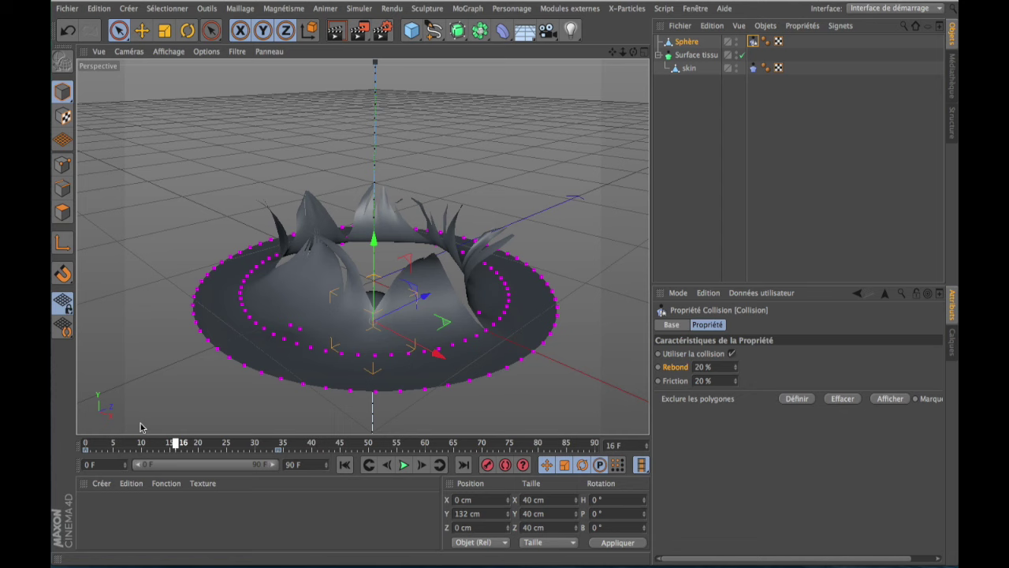
pyautogui.click(403, 465)
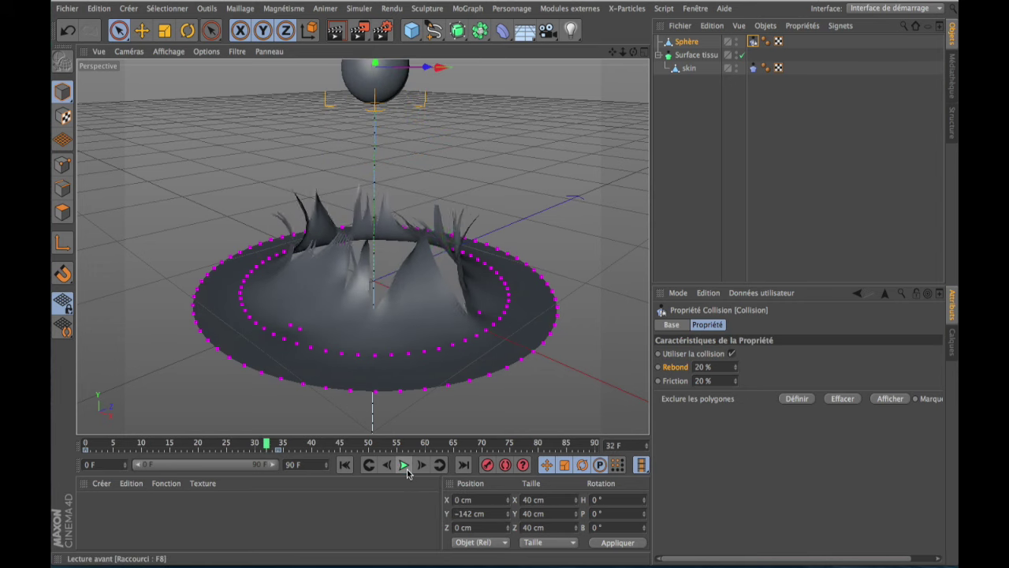
pyautogui.click(404, 465)
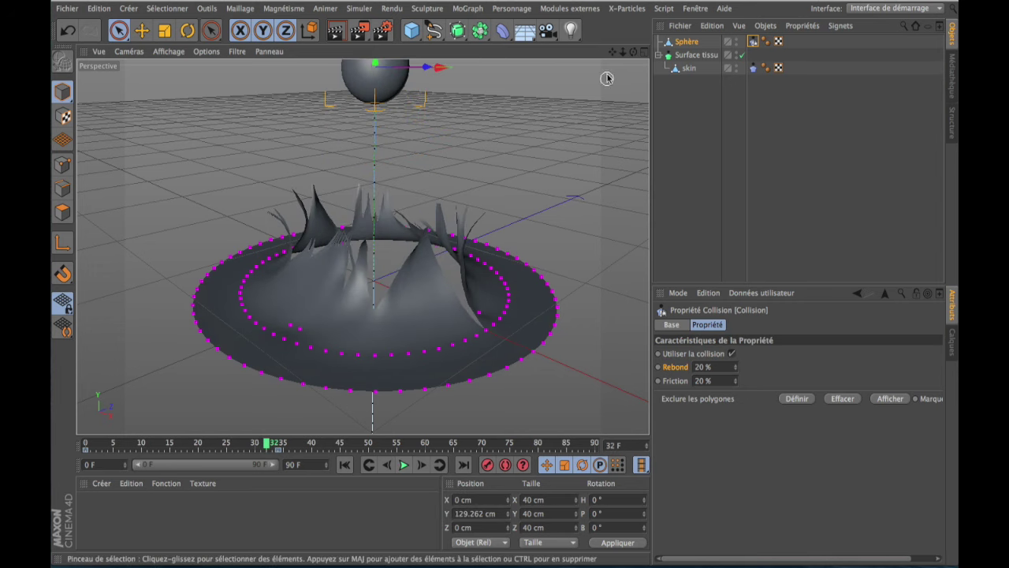
# - Centre the view on the sphere and scrub to frame 37 to inspect the tearing
pyautogui.moveTo(612, 52)
pyautogui.mouseDown()
pyautogui.moveTo(362, 247)
pyautogui.moveTo(317, 319)
pyautogui.mouseUp()
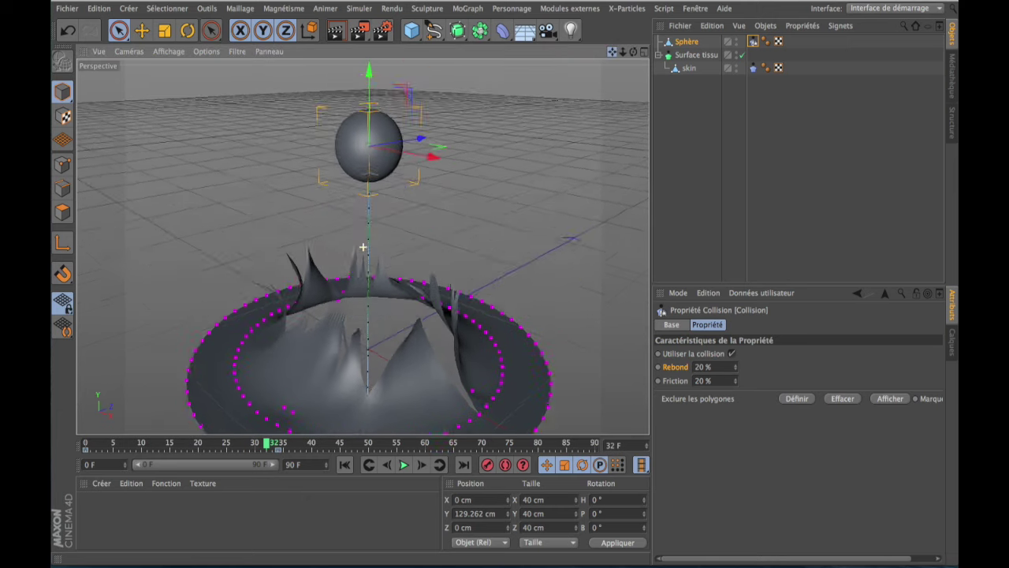
pyautogui.scroll(-3, 317, 318)
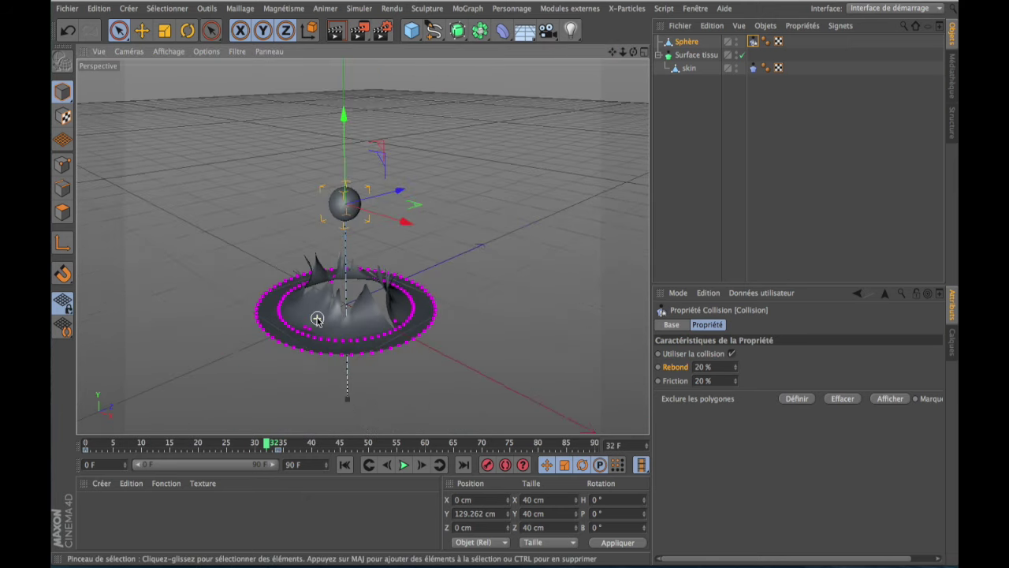
pyautogui.scroll(-1, 317, 318)
pyautogui.scroll(1, 317, 318)
pyautogui.scroll(2, 317, 319)
pyautogui.scroll(1, 317, 319)
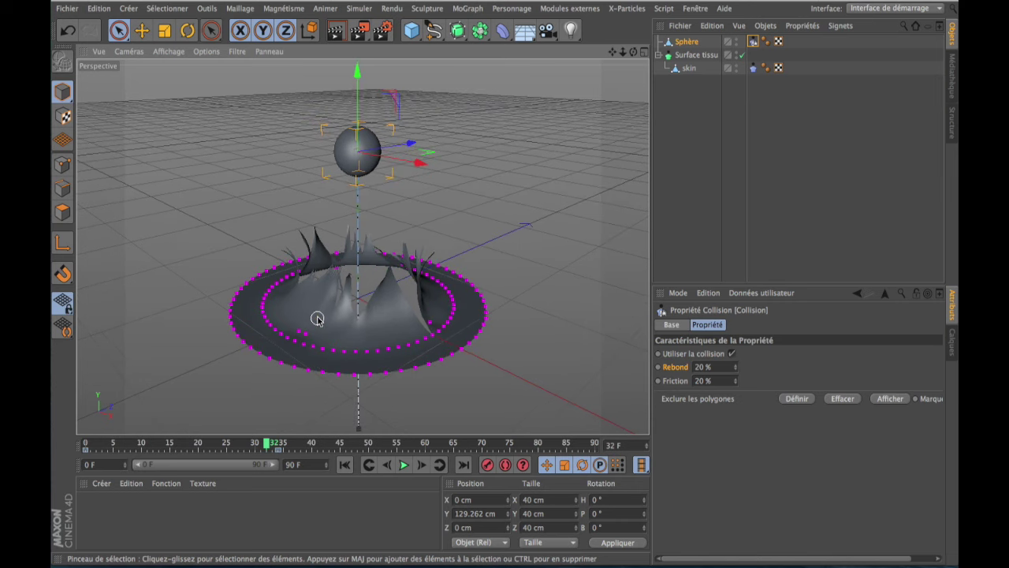
pyautogui.moveTo(612, 51); pyautogui.dragTo(618, 52)
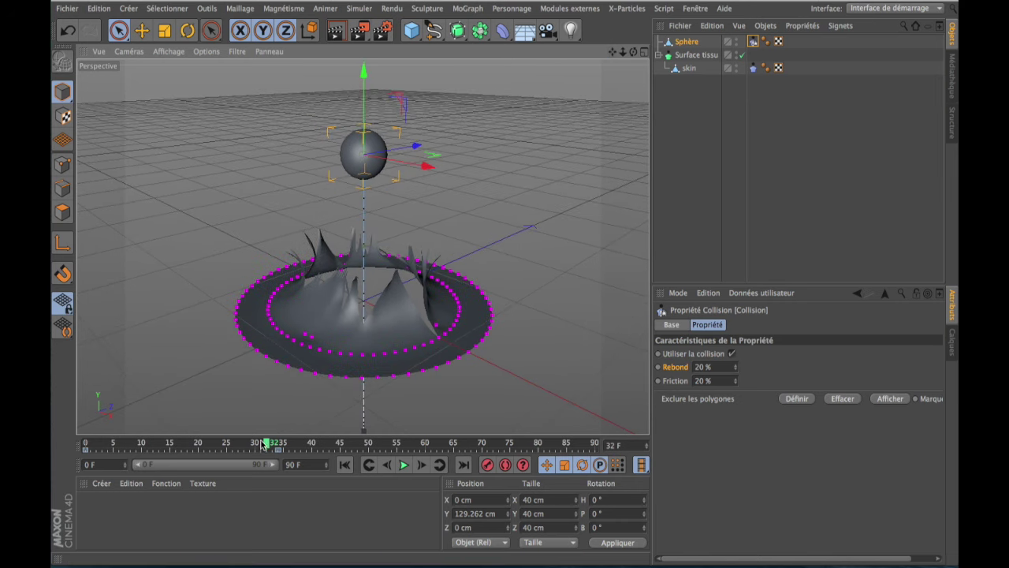
pyautogui.moveTo(266, 446); pyautogui.dragTo(293, 447)
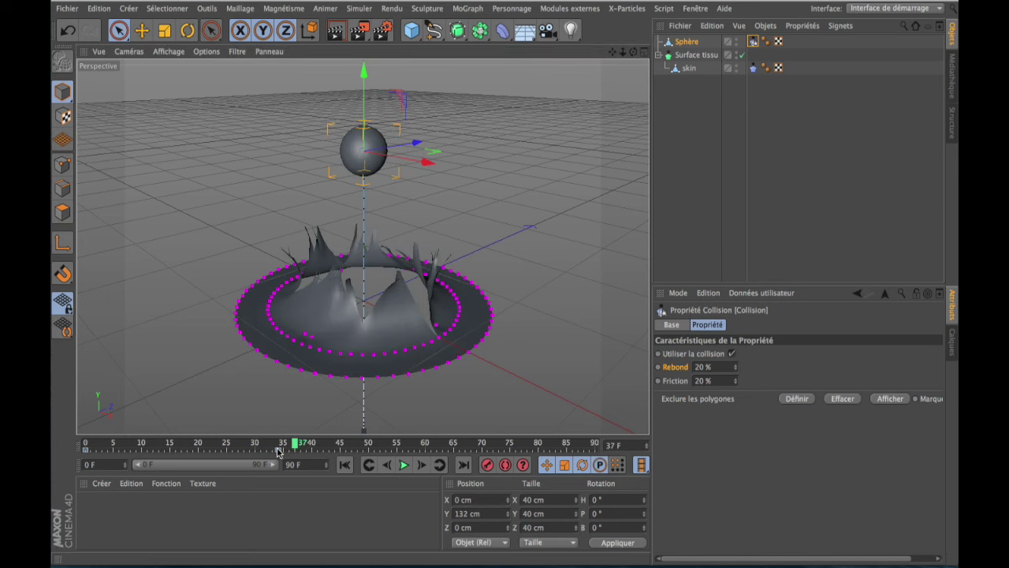
# - Move the sphere's rising key from frame 25 to 34, play to frame 63, then rewind
pyautogui.click(277, 449)
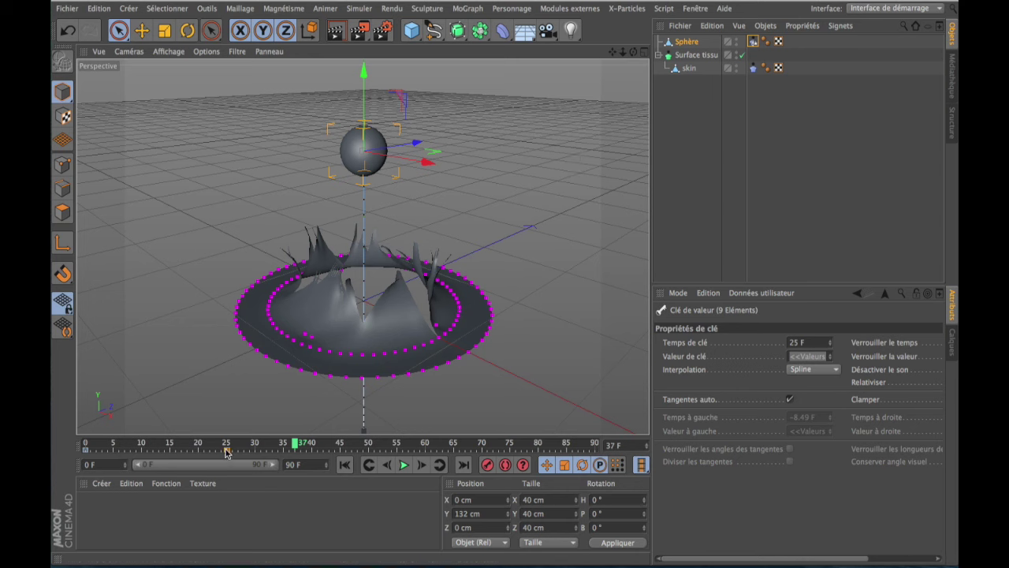
pyautogui.moveTo(226, 451); pyautogui.dragTo(277, 454)
pyautogui.click(402, 465)
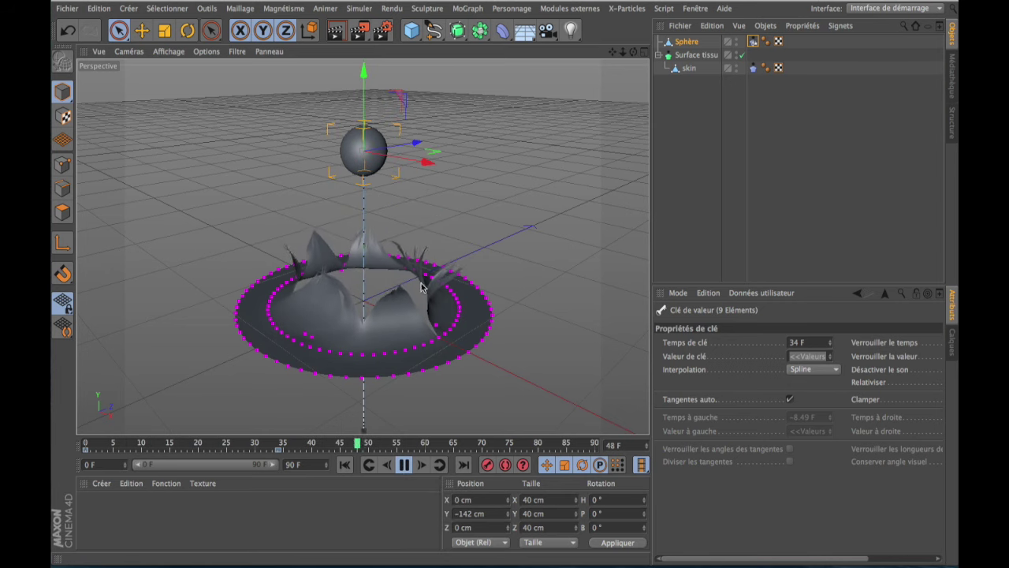
pyautogui.click(402, 464)
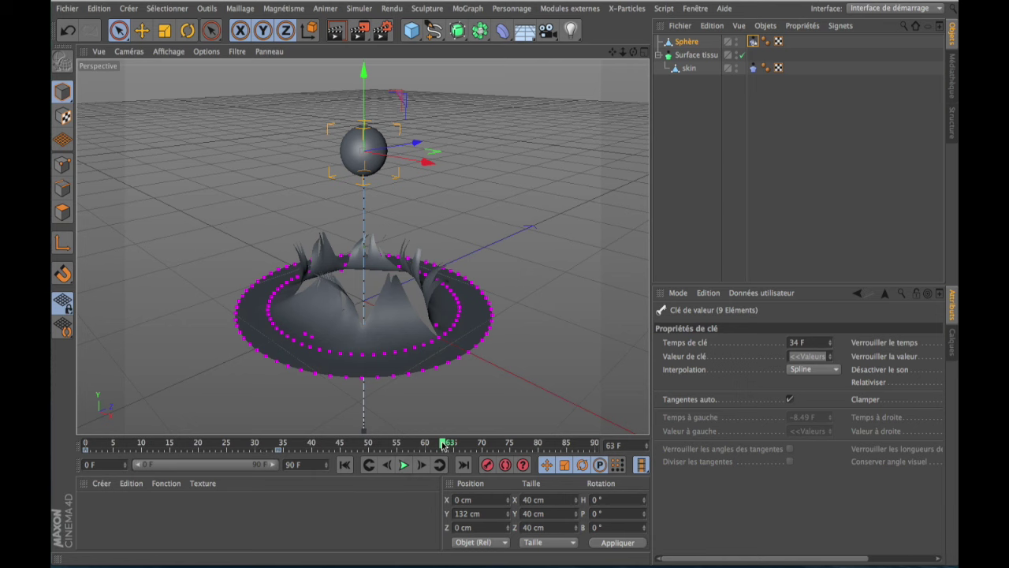
pyautogui.moveTo(443, 443)
pyautogui.mouseDown()
pyautogui.moveTo(83, 444)
pyautogui.moveTo(250, 429)
pyautogui.moveTo(327, 438)
pyautogui.moveTo(281, 444)
pyautogui.moveTo(372, 448)
pyautogui.moveTo(52, 443)
pyautogui.mouseUp()
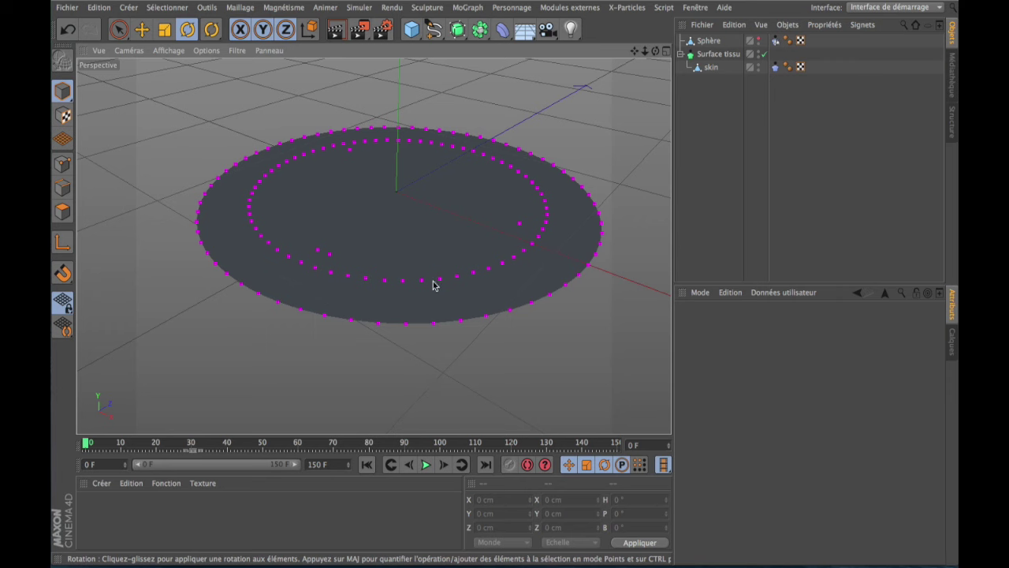
pyautogui.moveTo(655, 50); pyautogui.dragTo(623, 40)
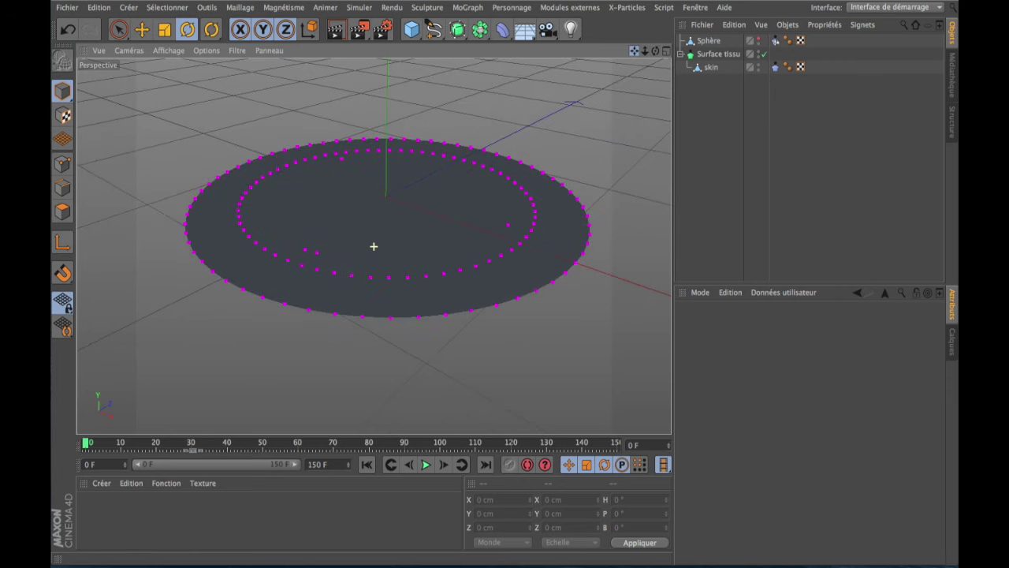
pyautogui.click(775, 69)
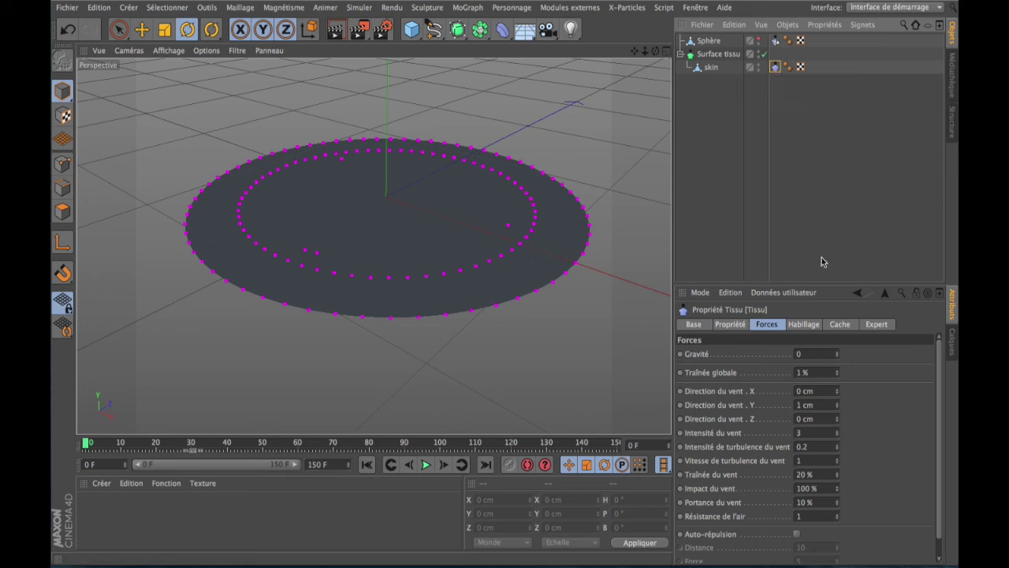
pyautogui.click(718, 171)
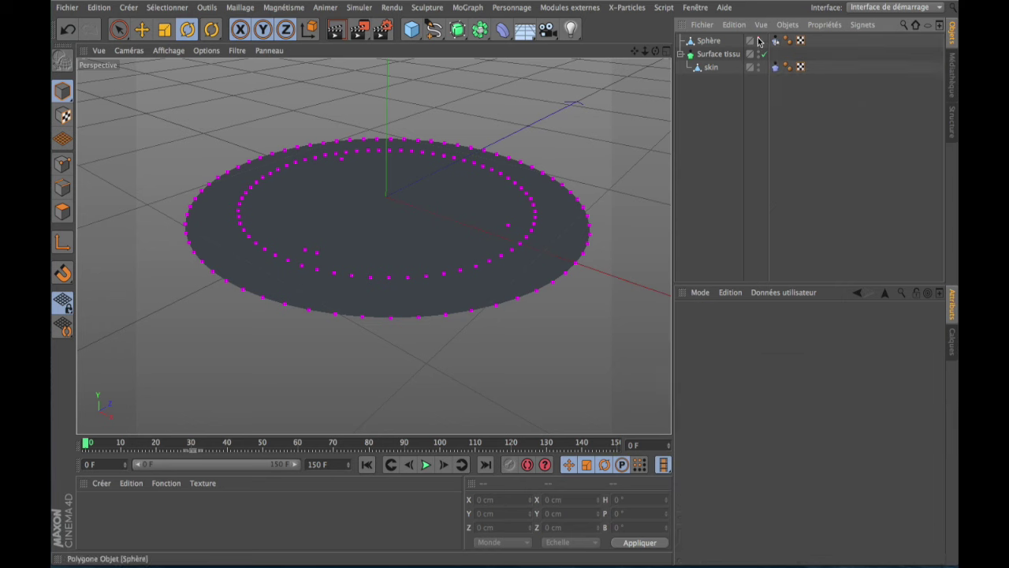
# - Group Sphère, Surface tissu and skin under a null renamed Skin
pyautogui.click(708, 42)
pyautogui.keyDown('shift'); pyautogui.click(707, 71); pyautogui.keyUp('shift')
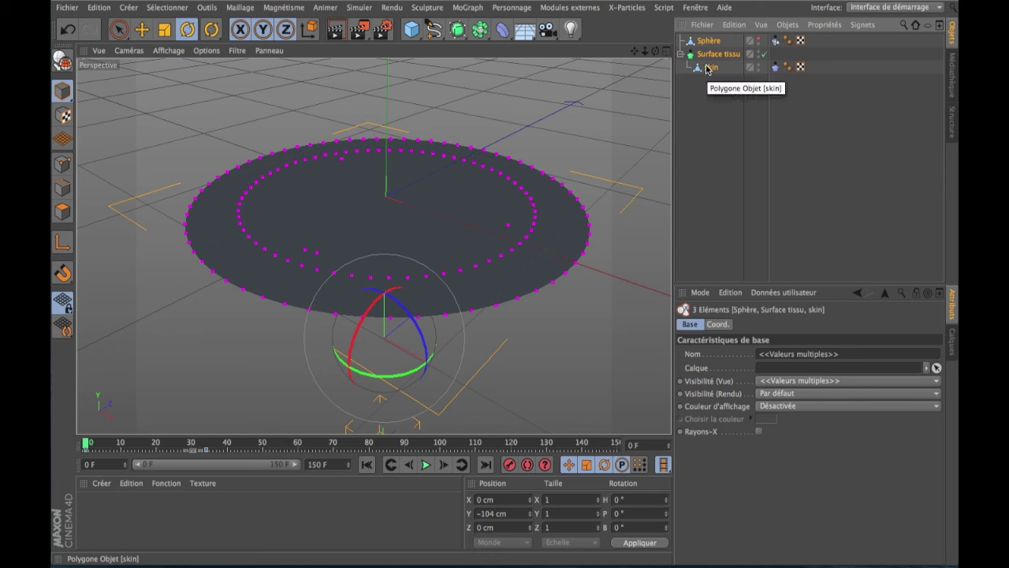
pyautogui.rightClick(707, 69)
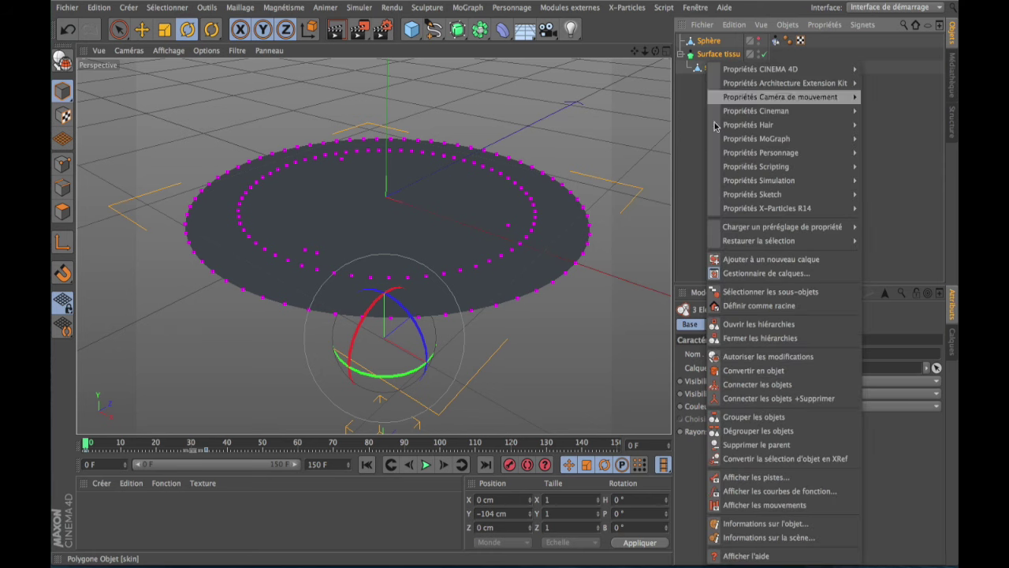
pyautogui.click(738, 416)
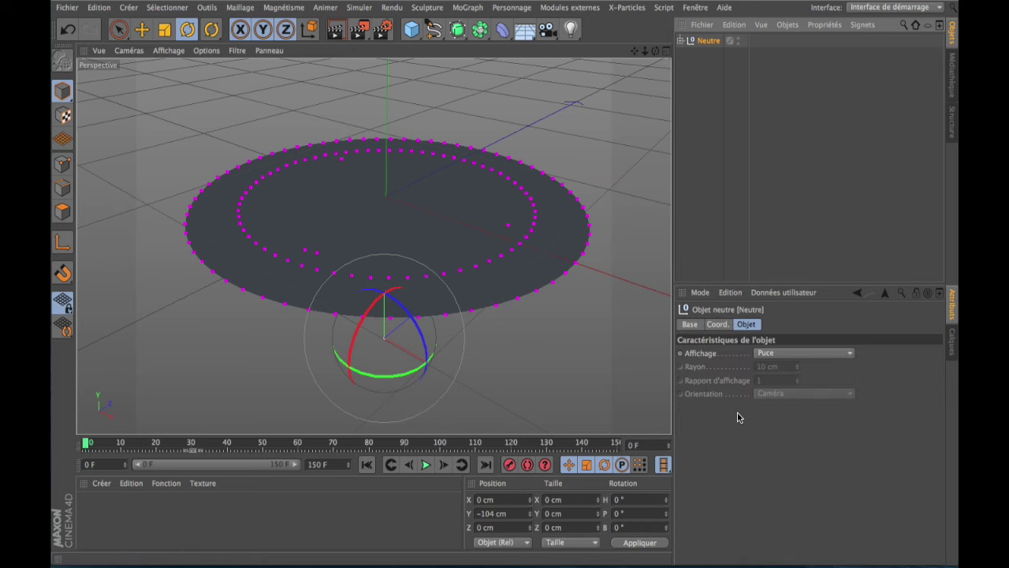
pyautogui.doubleClick(711, 43)
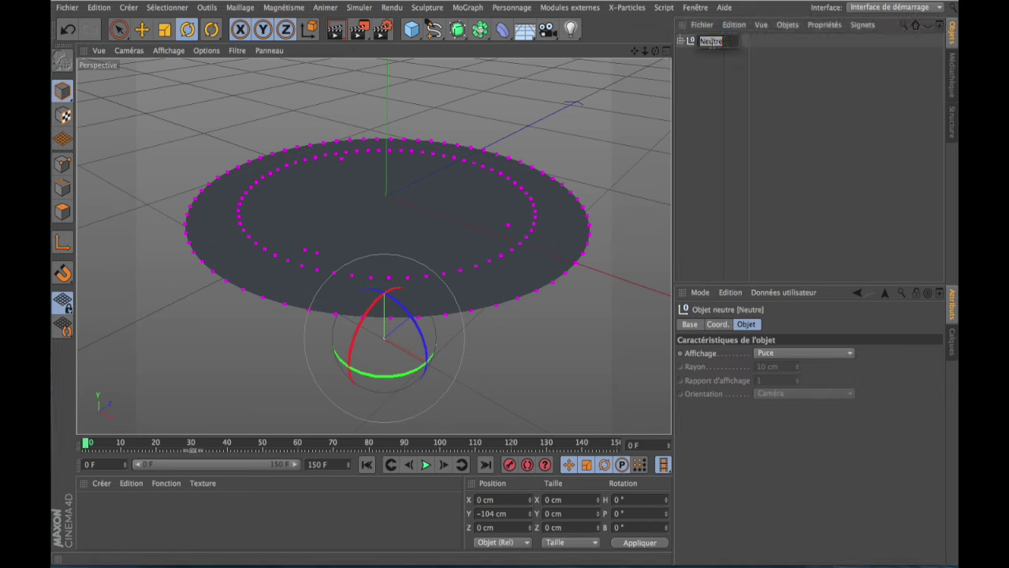
pyautogui.write('Skin')
pyautogui.click(693, 97)
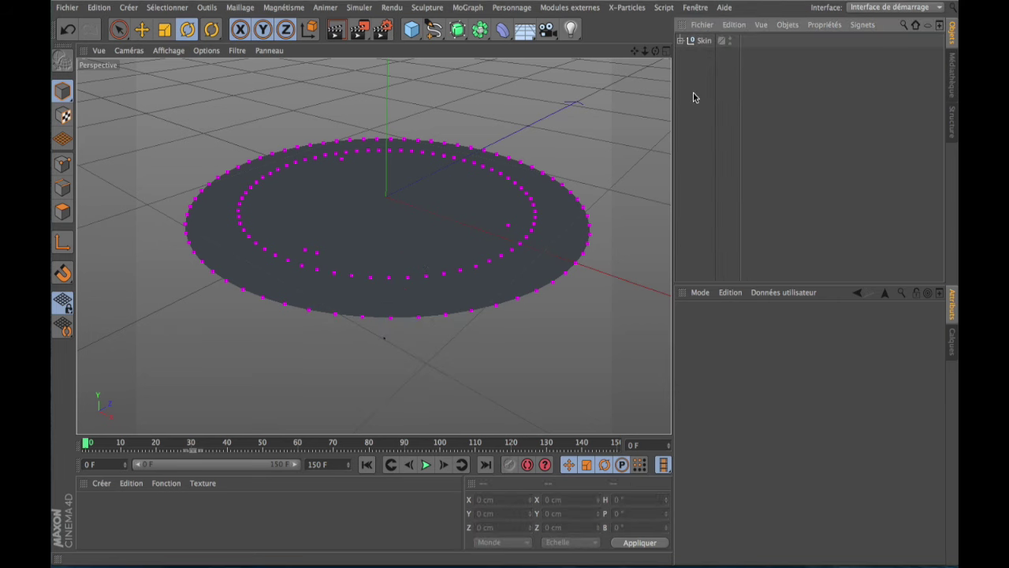
# - Play the tearing simulation and pause it with the skin torn
pyautogui.click(680, 41)
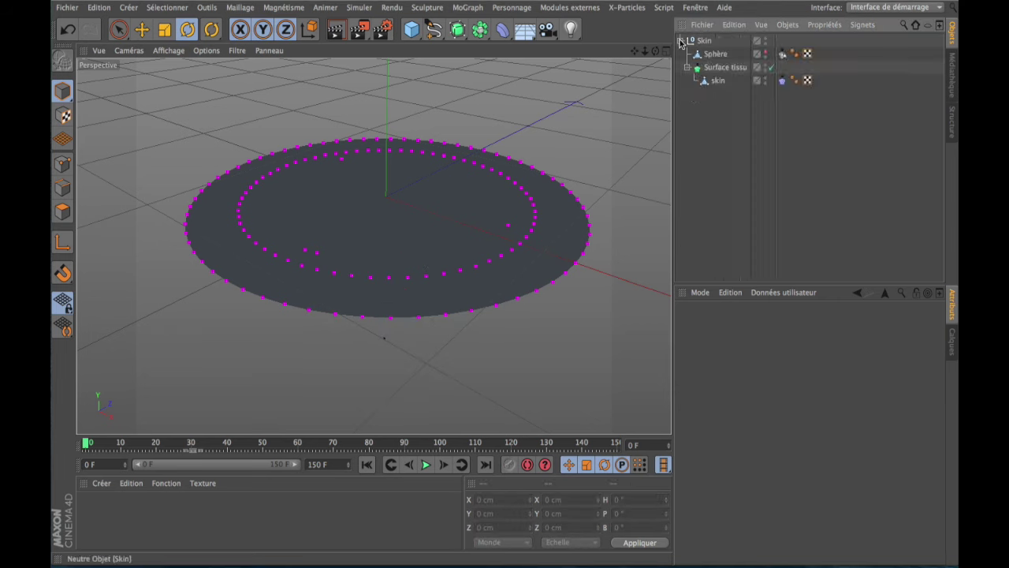
pyautogui.click(424, 465)
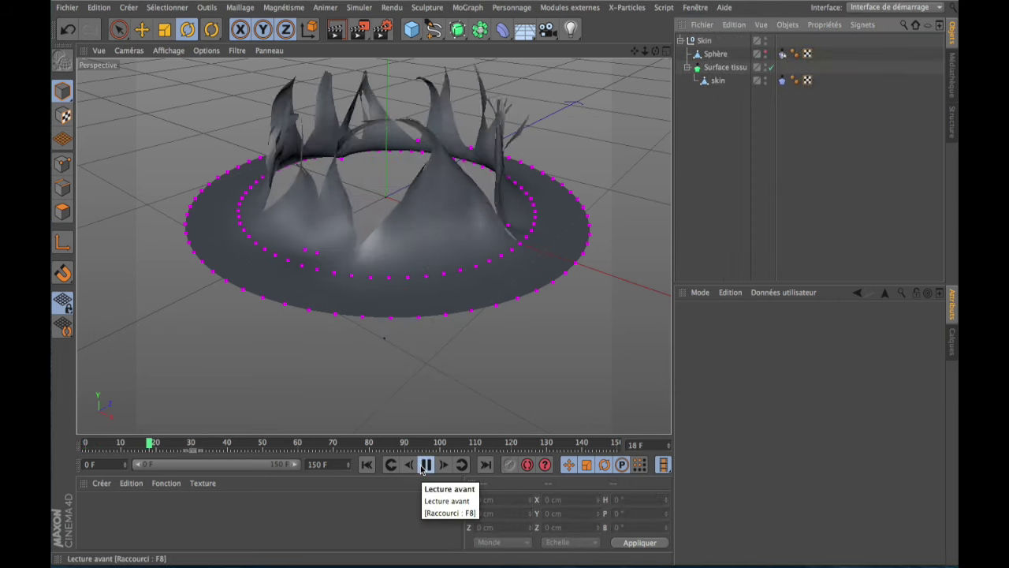
pyautogui.click(423, 465)
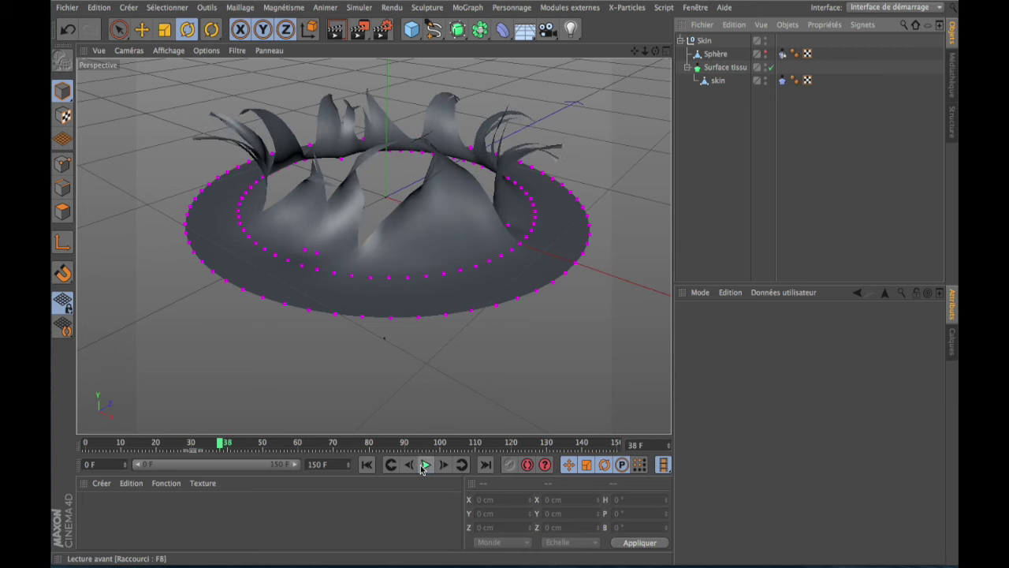
pyautogui.click(680, 41)
# - Add a Disque primitive with a 109 cm outer radius
pyautogui.click(415, 31)
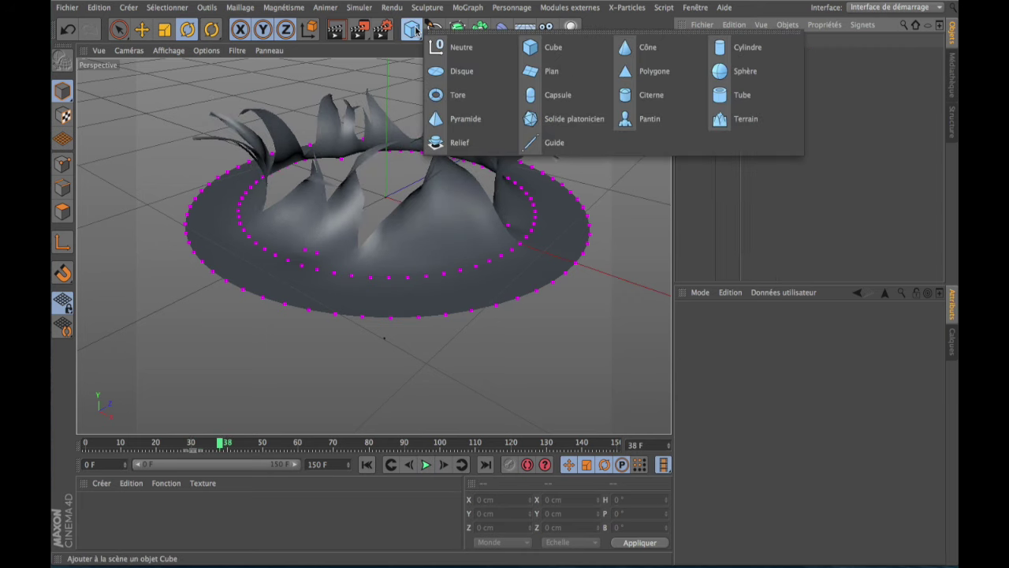
pyautogui.click(462, 72)
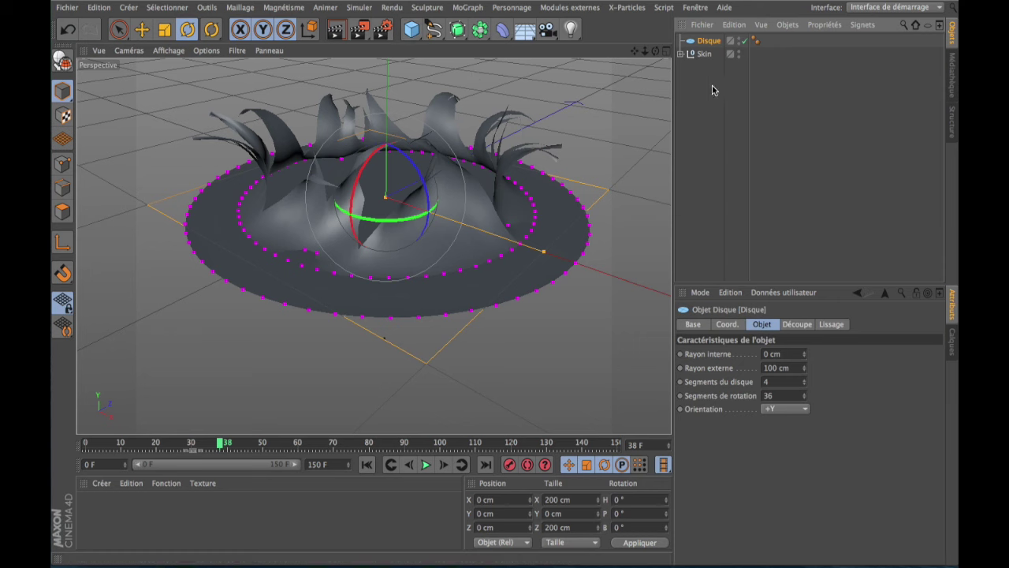
pyautogui.doubleClick(788, 366)
pyautogui.write('109')
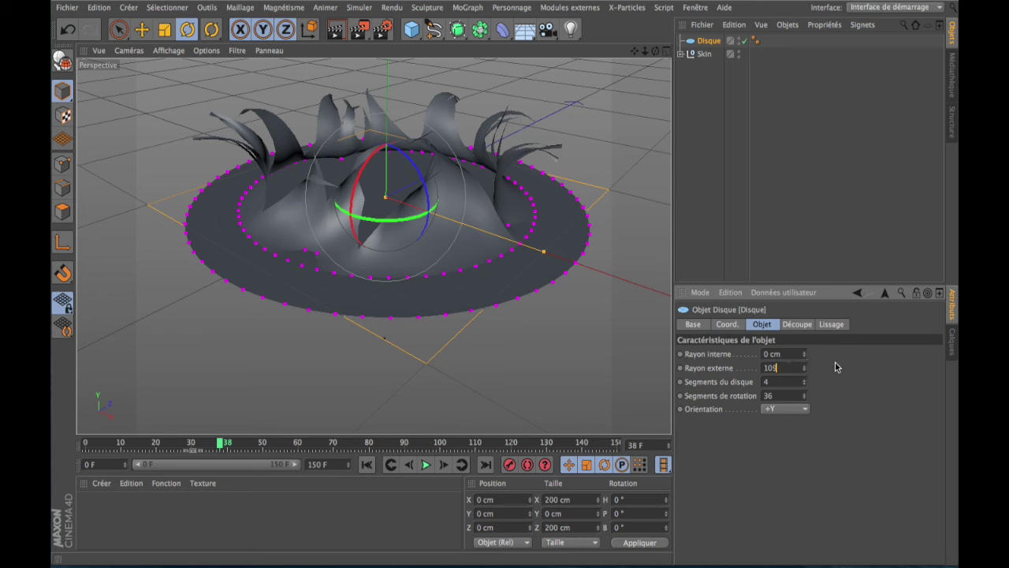
pyautogui.press('Return')
pyautogui.write('20')
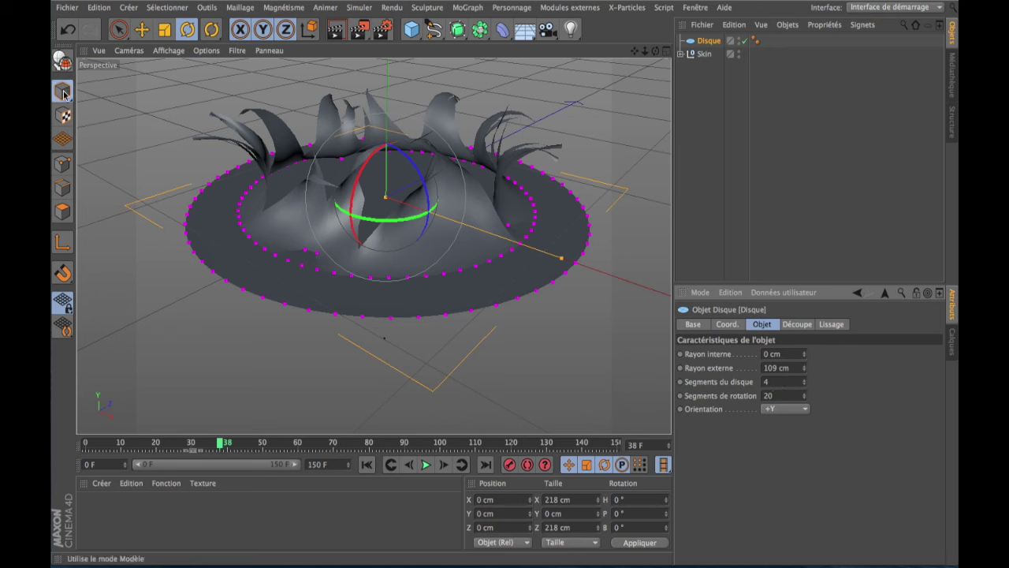
# - Lower the new disc to Y -10 cm beneath the torn skin
pyautogui.click(495, 513)
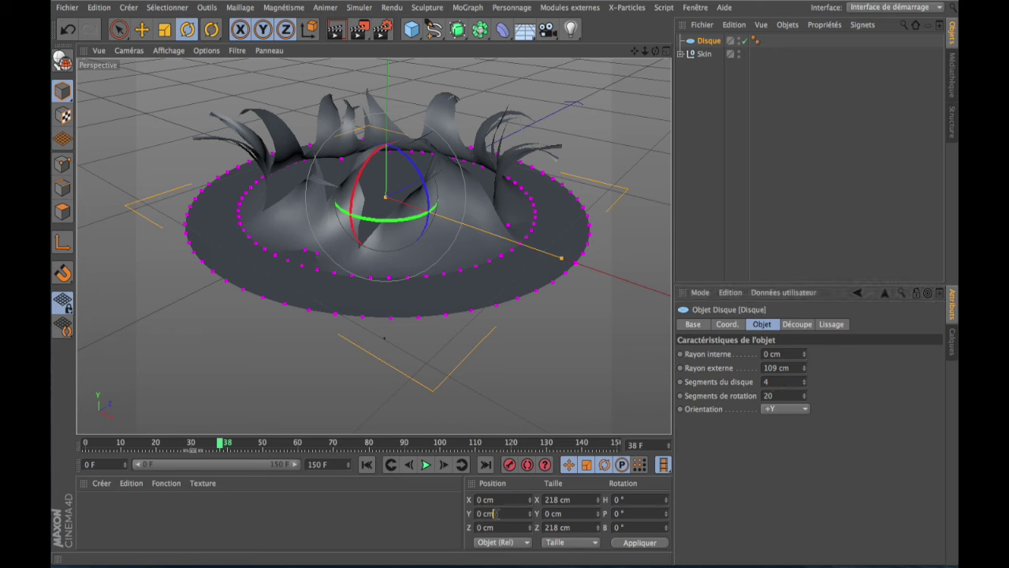
pyautogui.doubleClick(496, 513)
pyautogui.write('-10')
pyautogui.press('Return')
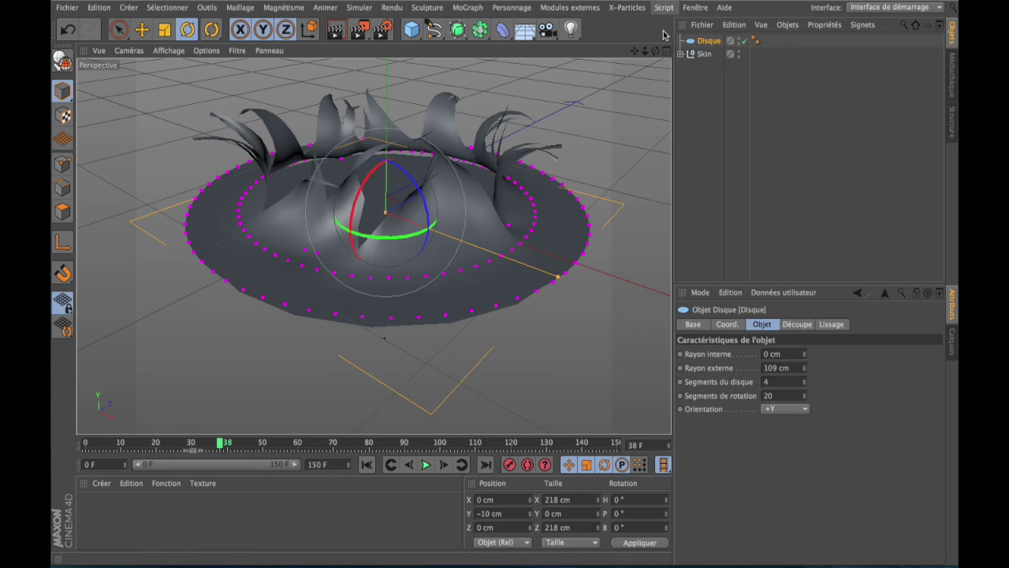
pyautogui.click(694, 87)
pyautogui.keyDown('alt'); pyautogui.moveTo(370, 243); pyautogui.dragTo(373, 246); pyautogui.keyUp('alt')
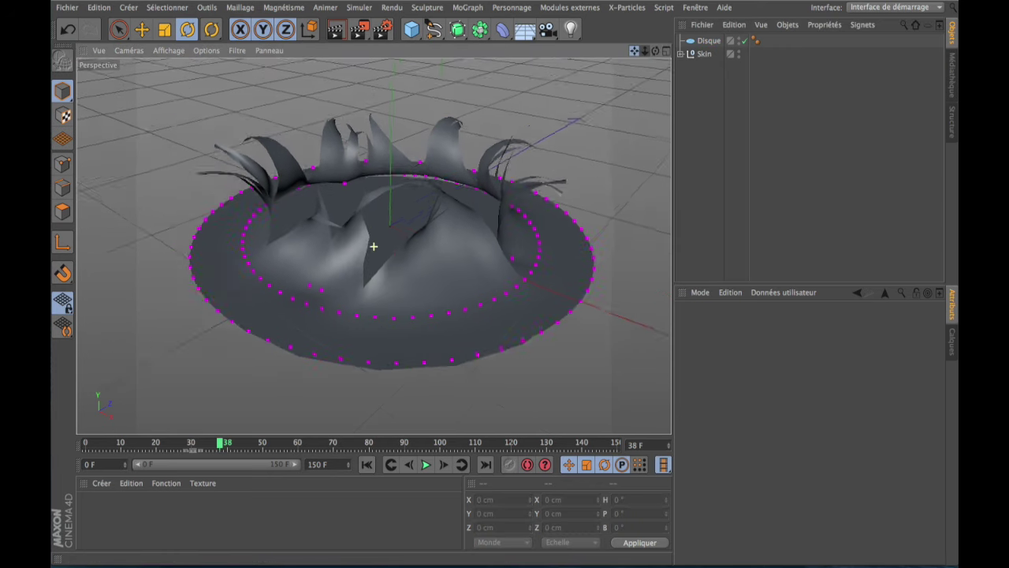
# - Maximise the Avant front view and choose the Linéaire spline type
pyautogui.click(666, 52)
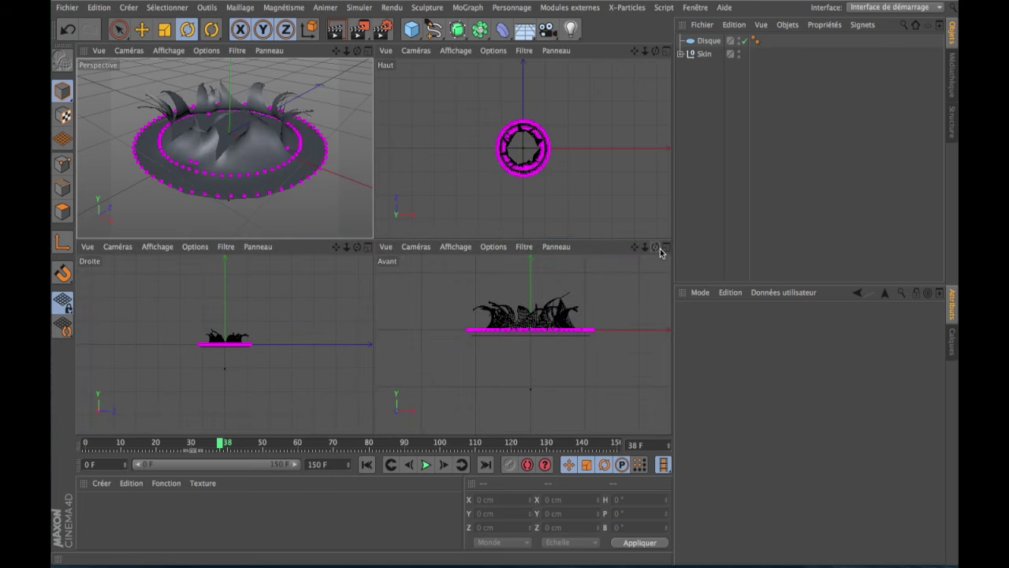
pyautogui.click(662, 249)
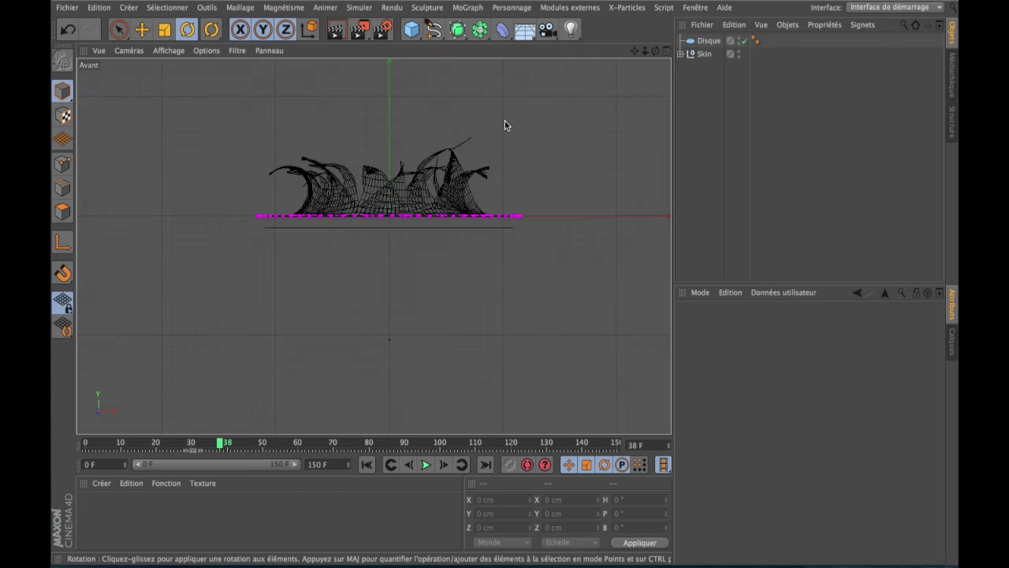
pyautogui.click(434, 31)
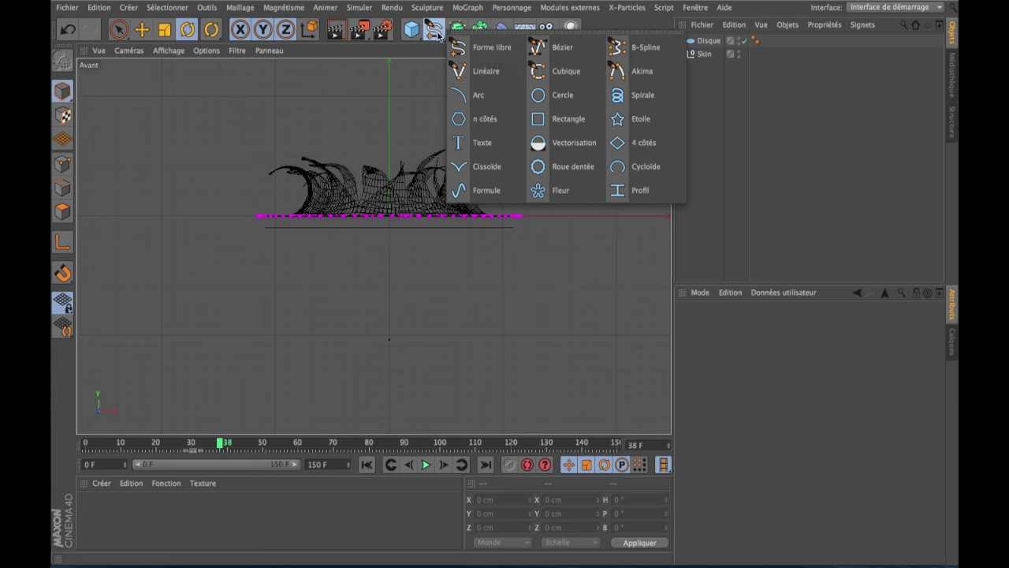
pyautogui.click(461, 71)
# - Draw a two-point vertical spline from below the skin to high above its centre
pyautogui.scroll(2, 389, 256)
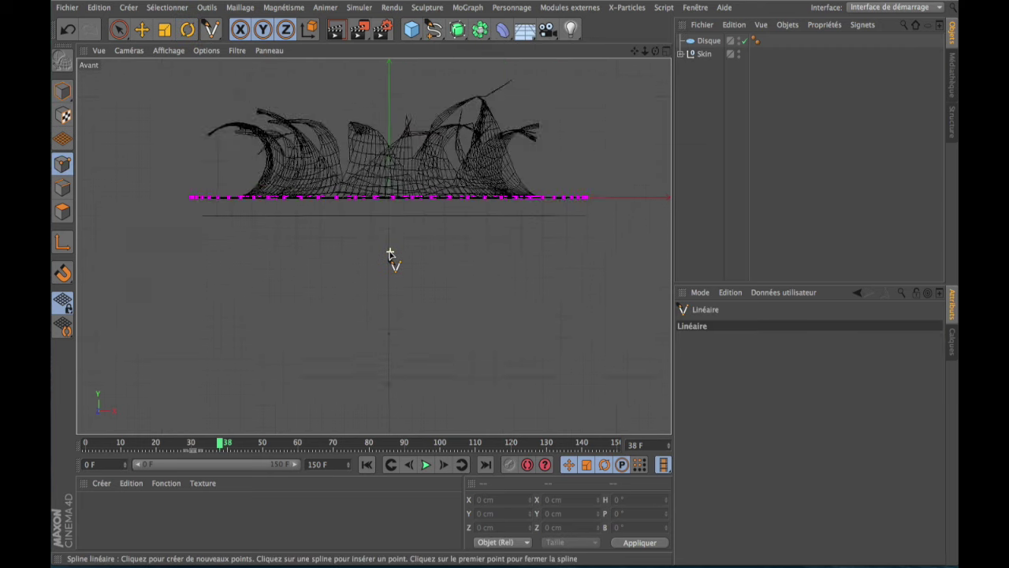
pyautogui.scroll(2, 389, 256)
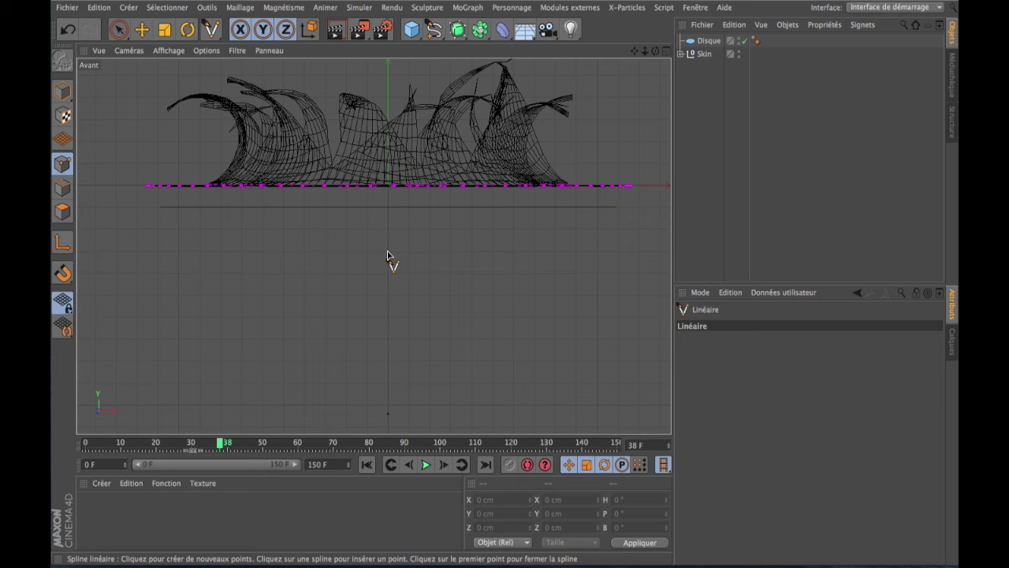
pyautogui.click(387, 253)
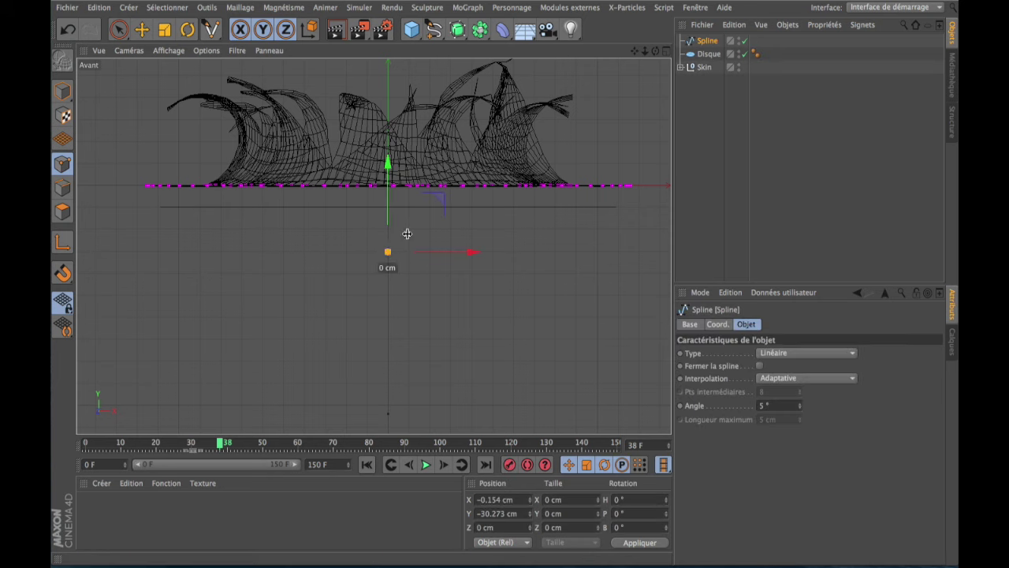
pyautogui.moveTo(631, 53); pyautogui.dragTo(644, 186)
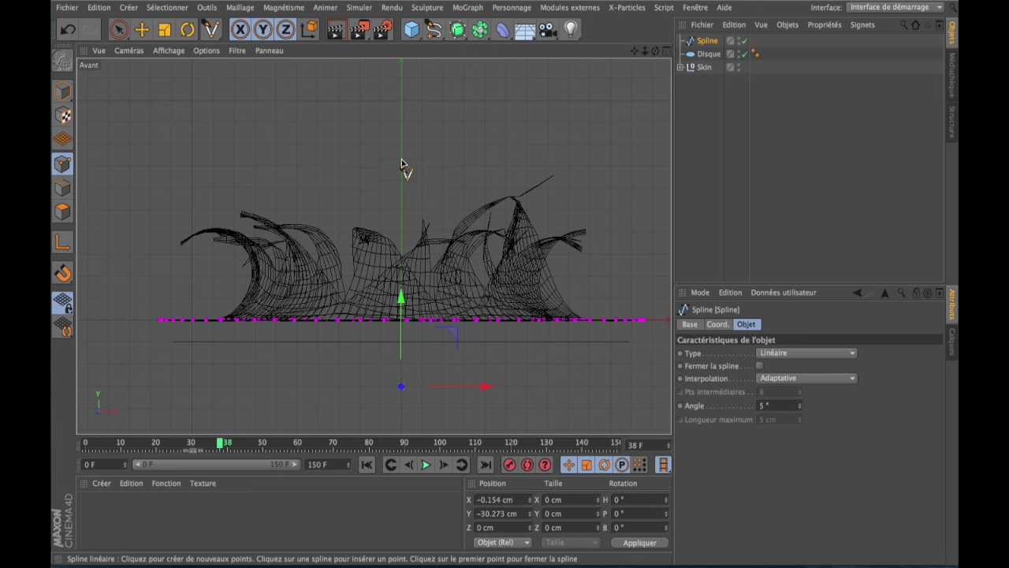
pyautogui.click(401, 166)
pyautogui.click(402, 165)
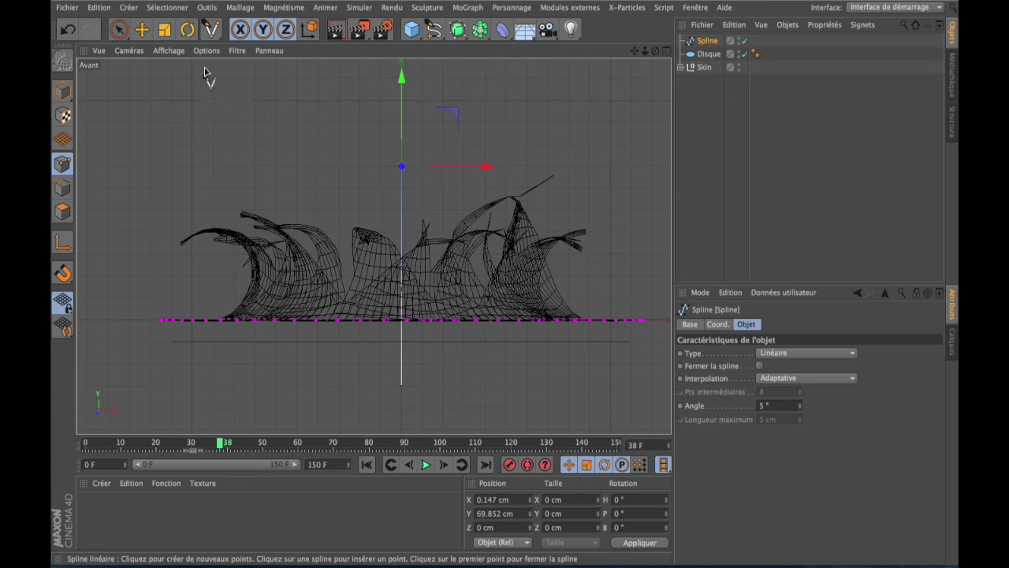
pyautogui.click(119, 30)
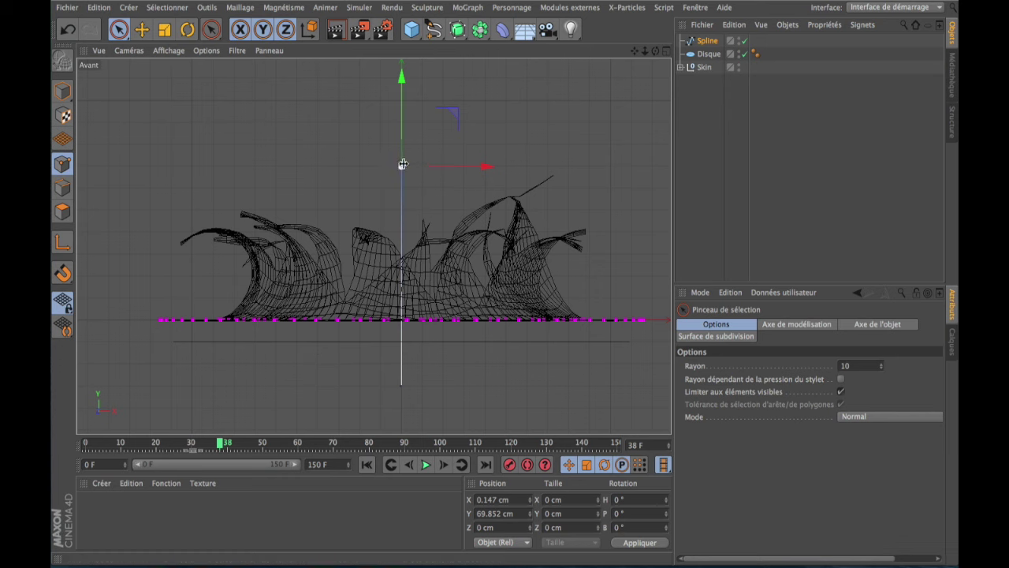
# - Select both spline points and apply Subdiviser three times, then return to the Avant view
pyautogui.keyDown('shift'); pyautogui.click(403, 390); pyautogui.keyUp('shift')
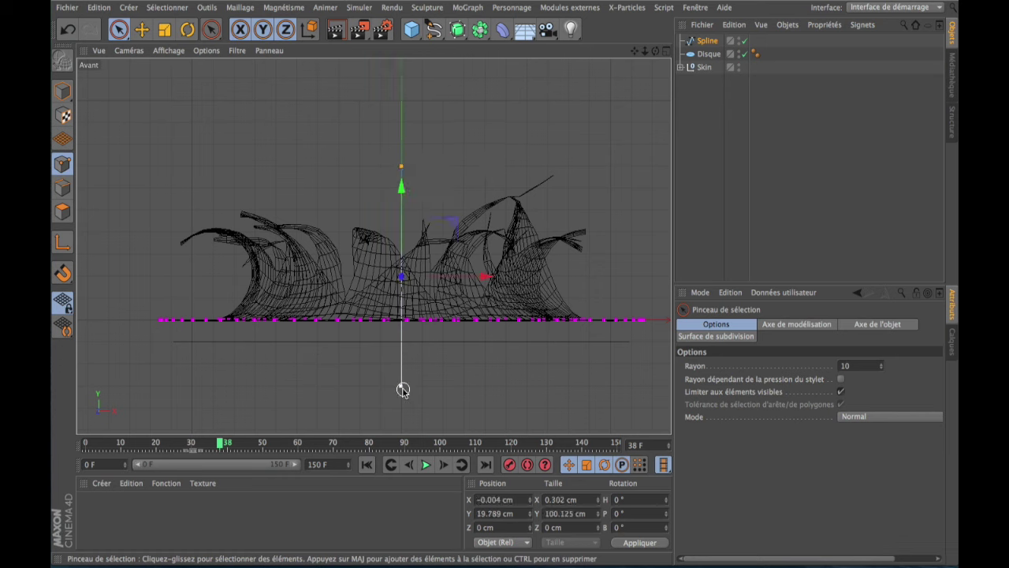
pyautogui.rightClick(401, 332)
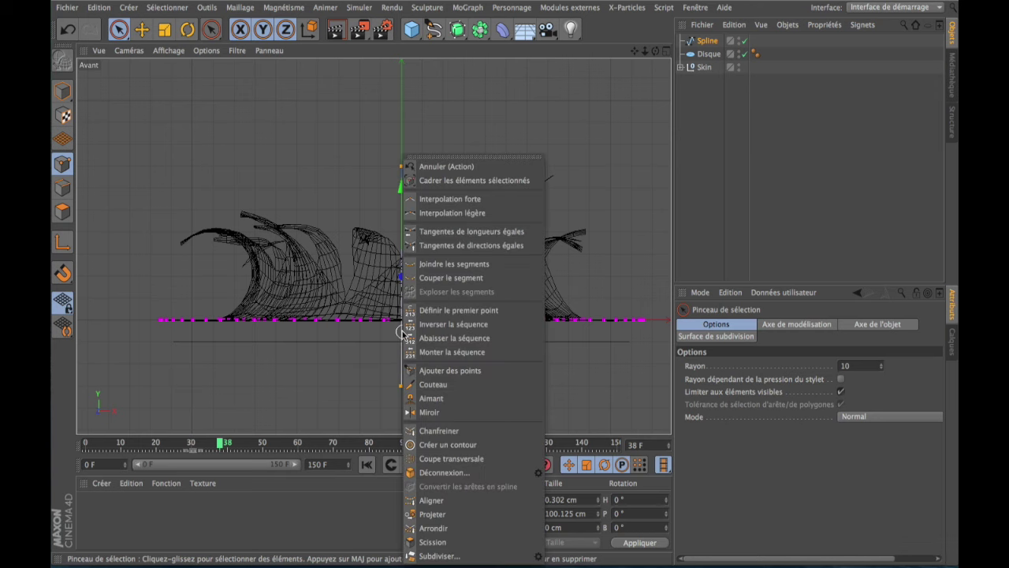
pyautogui.click(427, 553)
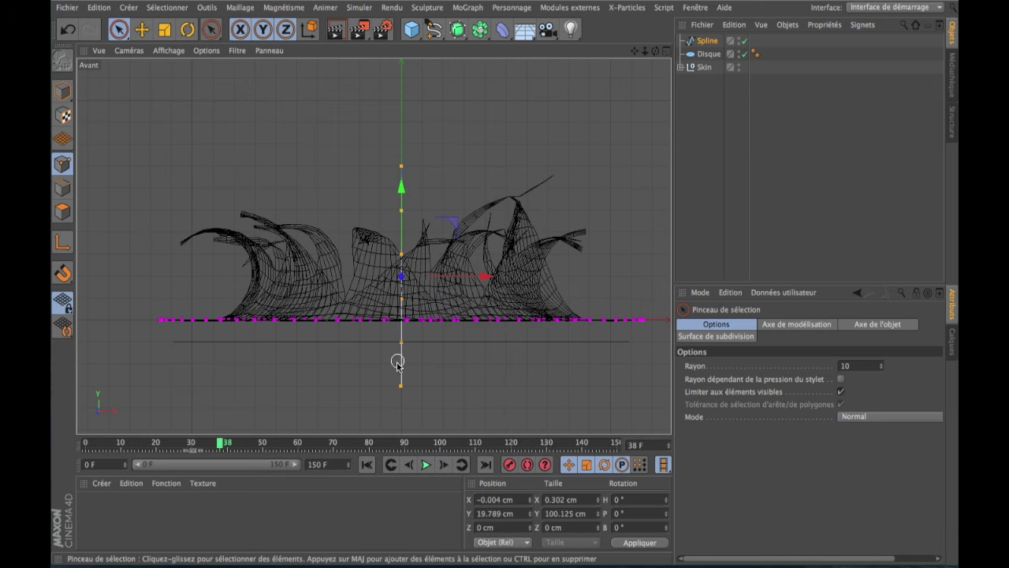
pyautogui.rightClick(400, 337)
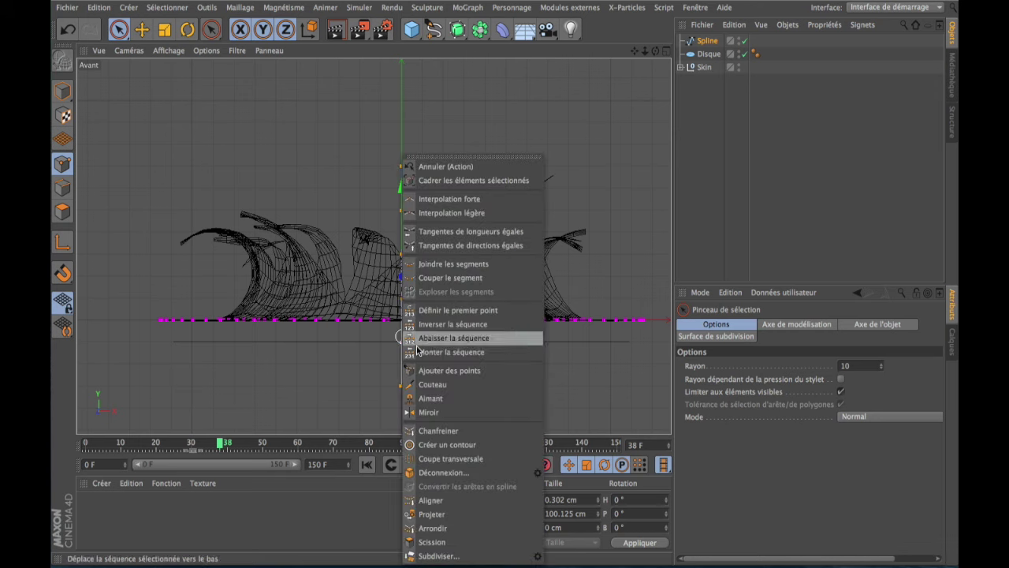
pyautogui.click(432, 555)
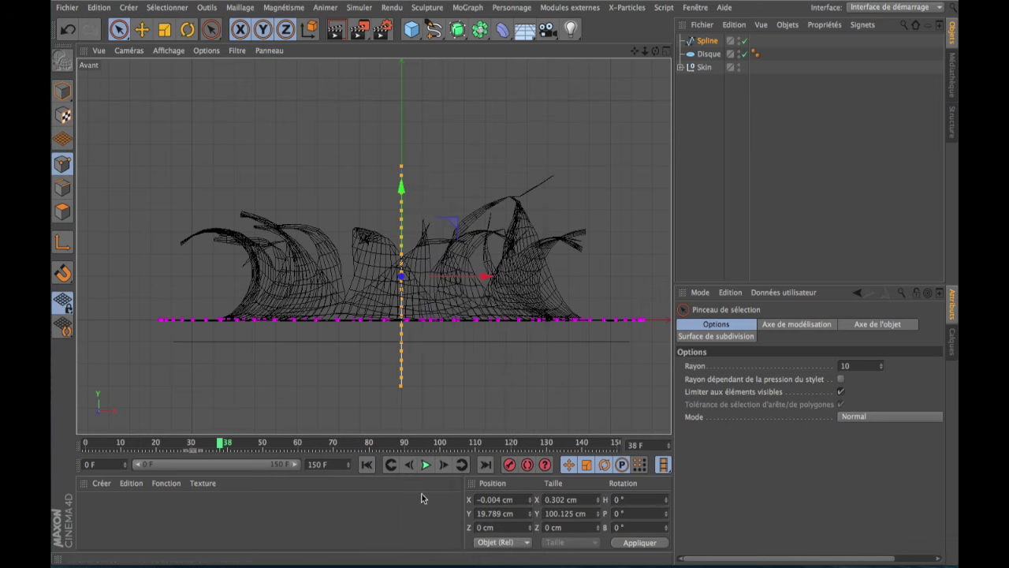
pyautogui.rightClick(402, 332)
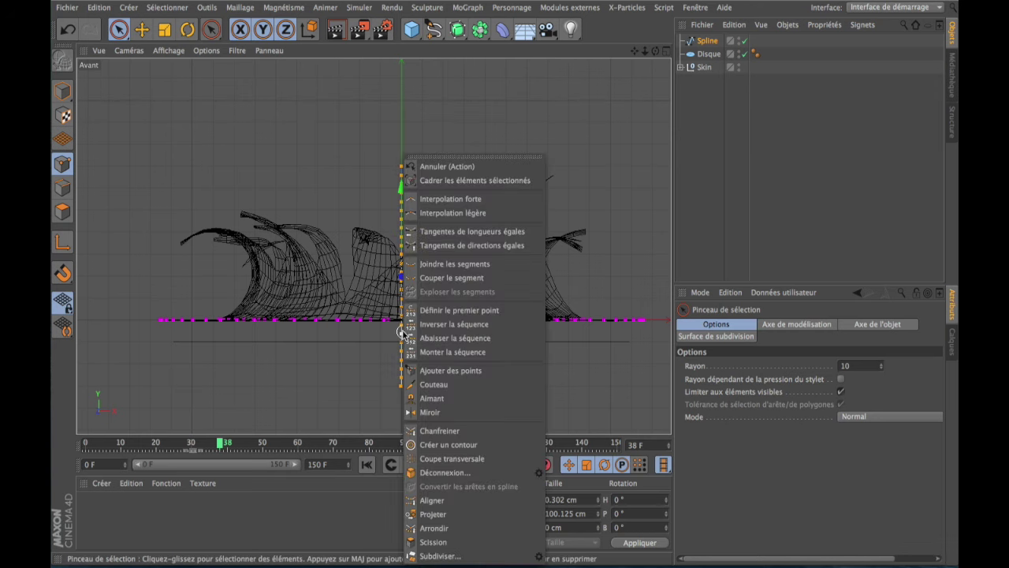
pyautogui.click(424, 556)
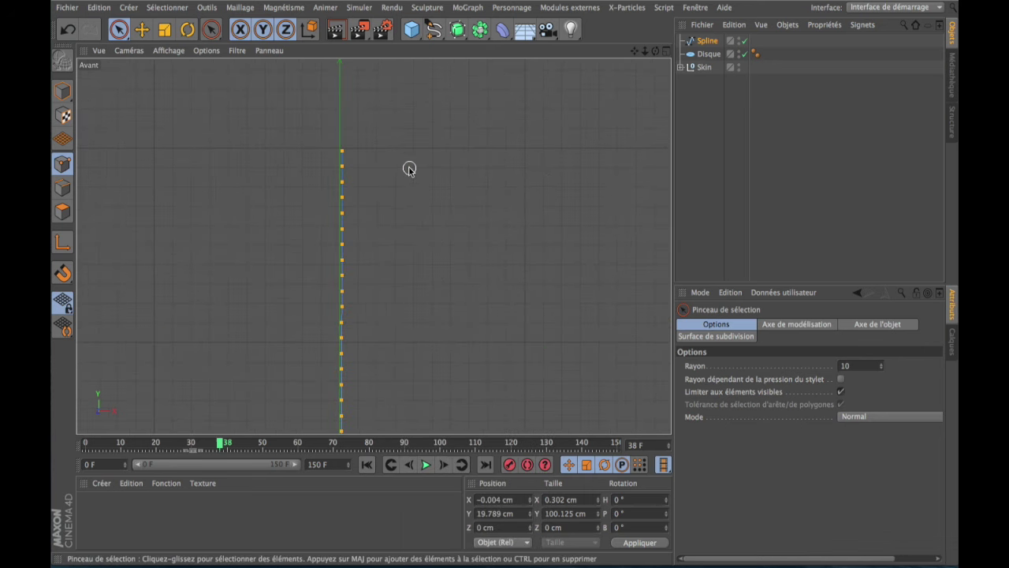
pyautogui.click(655, 51)
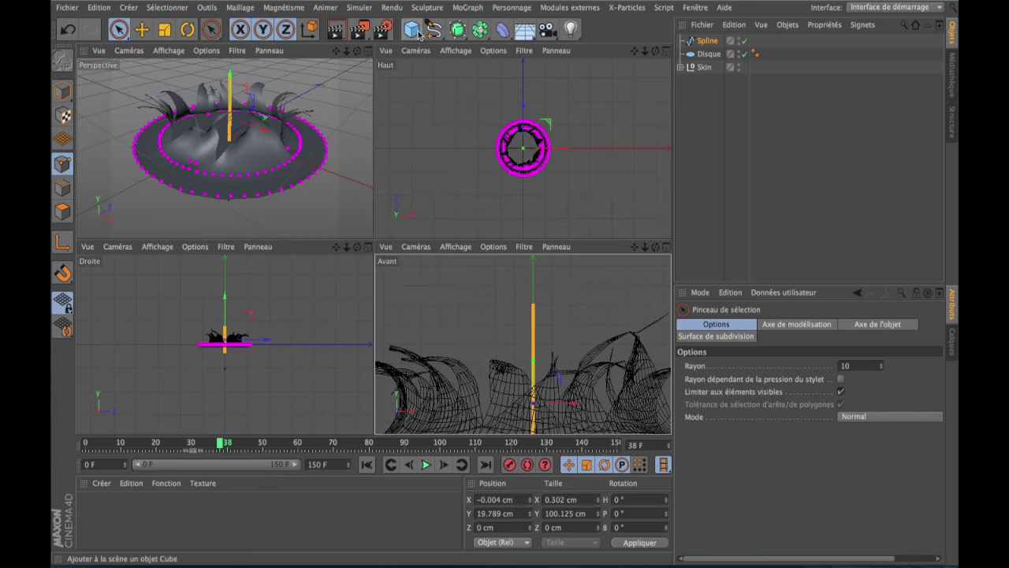
pyautogui.click(664, 247)
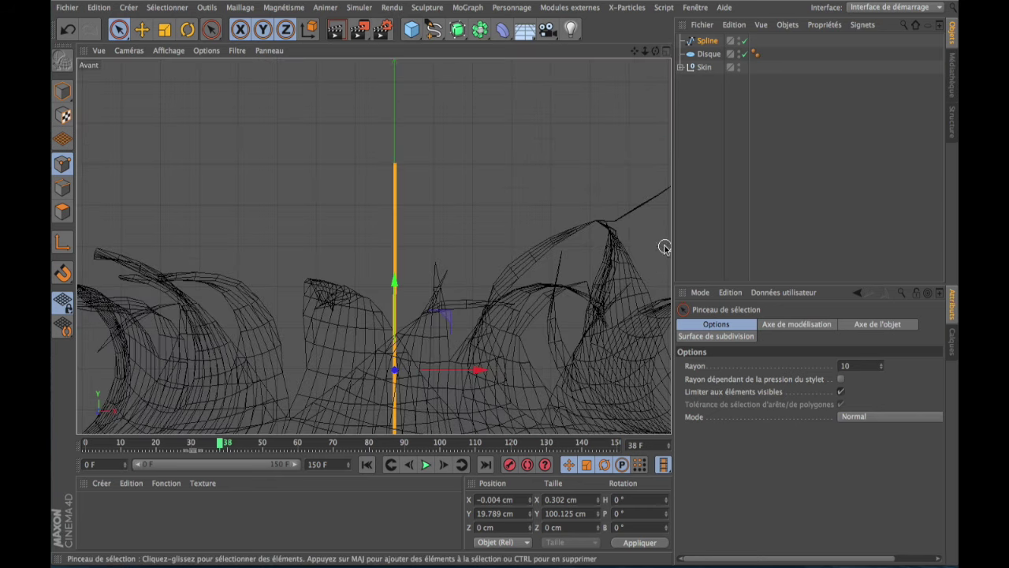
# - Create a Neutre null object named A
pyautogui.click(128, 8)
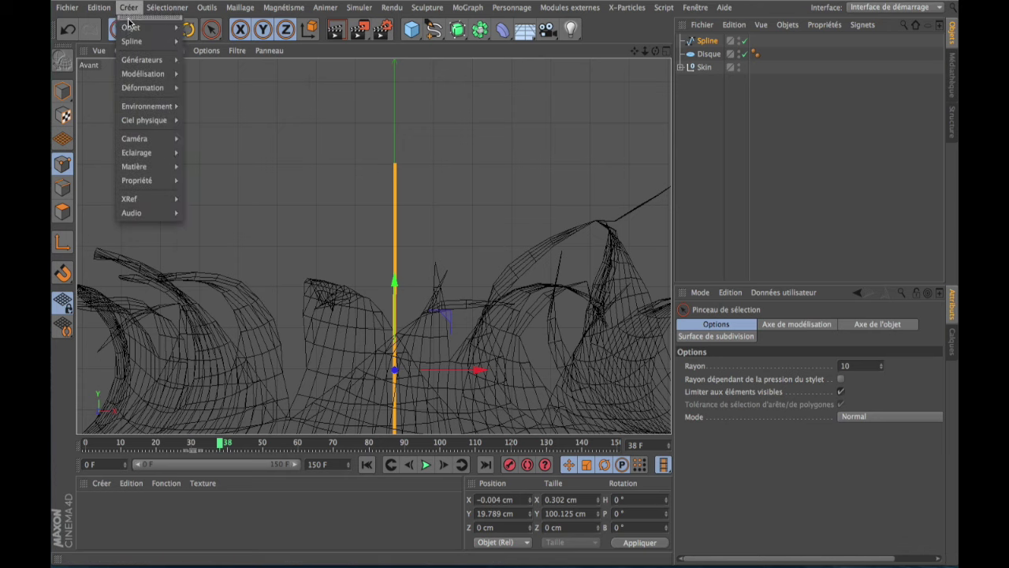
pyautogui.moveTo(131, 27)
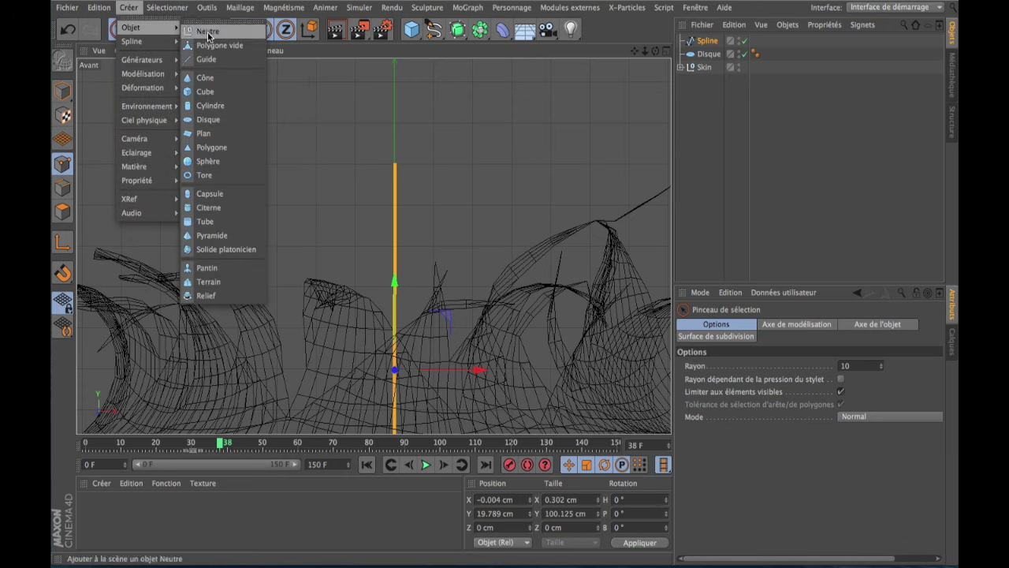
pyautogui.click(208, 32)
pyautogui.doubleClick(710, 40)
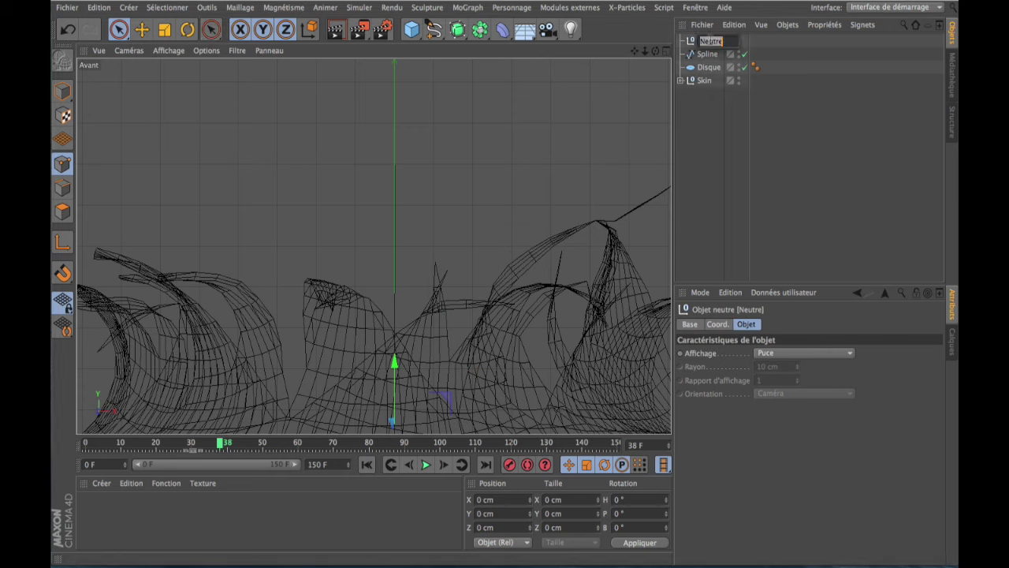
pyautogui.press('BackSpace')
pyautogui.write('A')
pyautogui.click(709, 119)
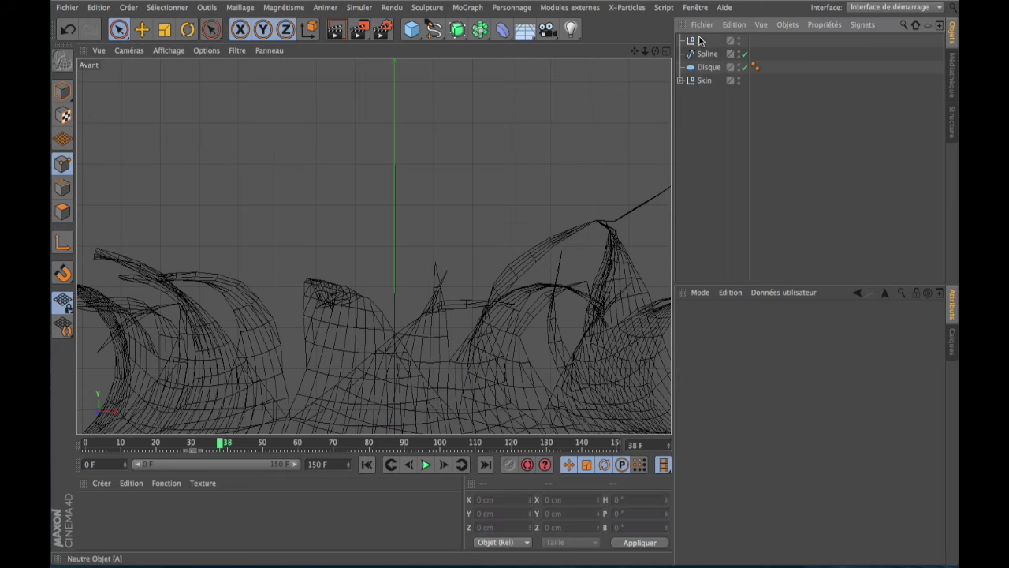
# - Duplicate null A and rename the copy B
pyautogui.keyDown('ctrl'); pyautogui.moveTo(700, 43); pyautogui.dragTo(702, 51); pyautogui.keyUp('ctrl')
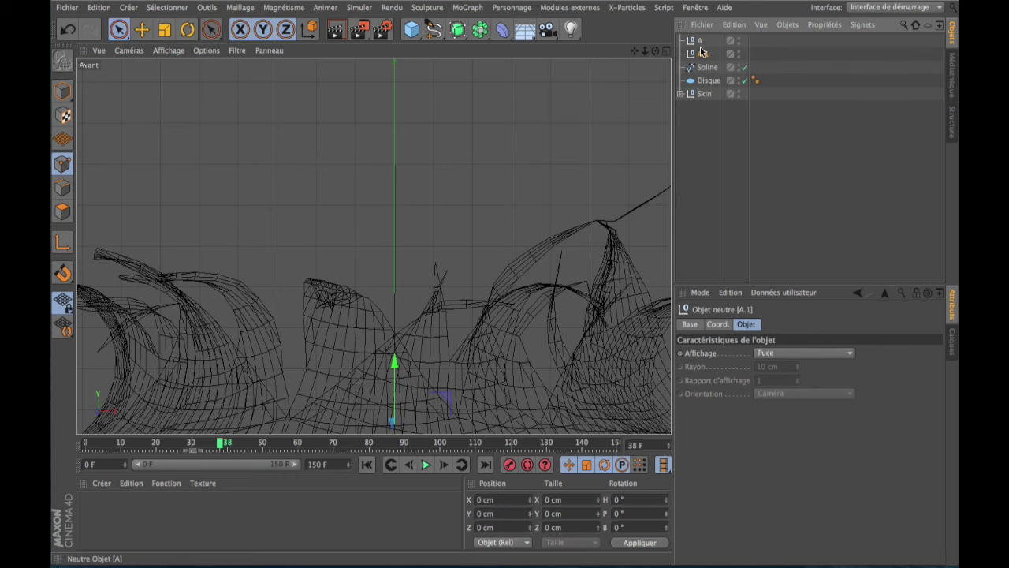
pyautogui.doubleClick(701, 54)
pyautogui.write('B')
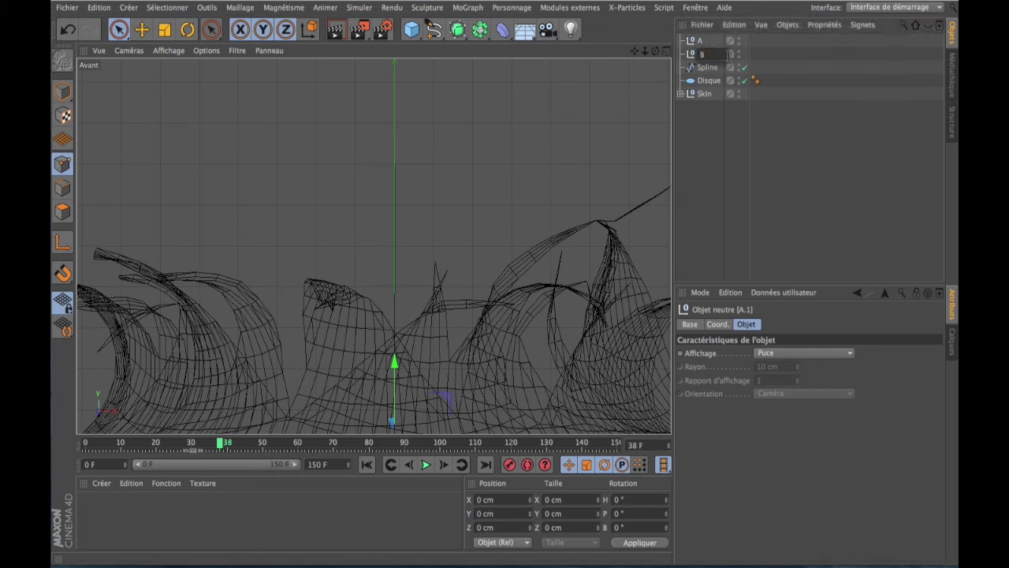
pyautogui.click(702, 166)
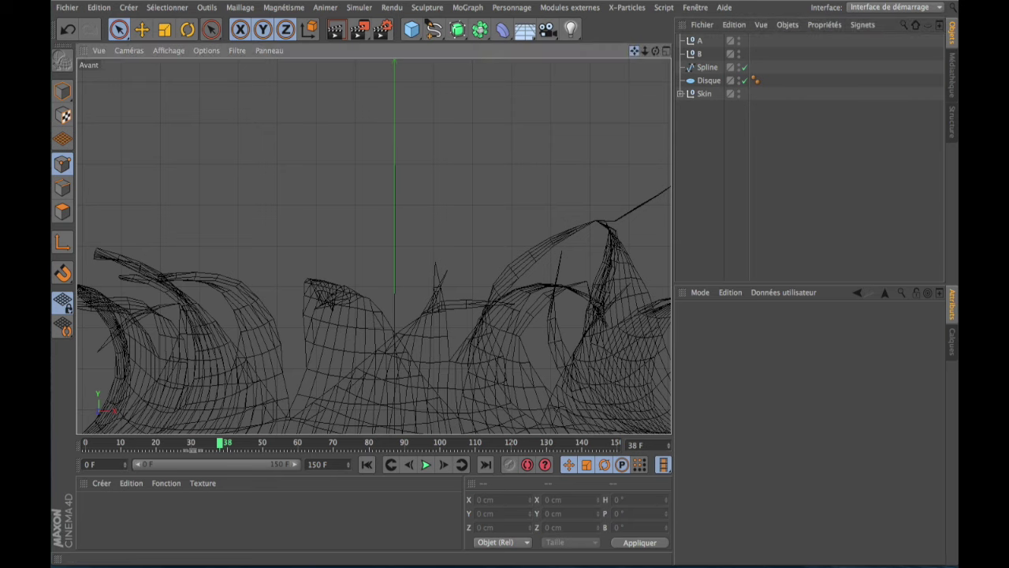
pyautogui.moveTo(634, 51); pyautogui.dragTo(373, 246)
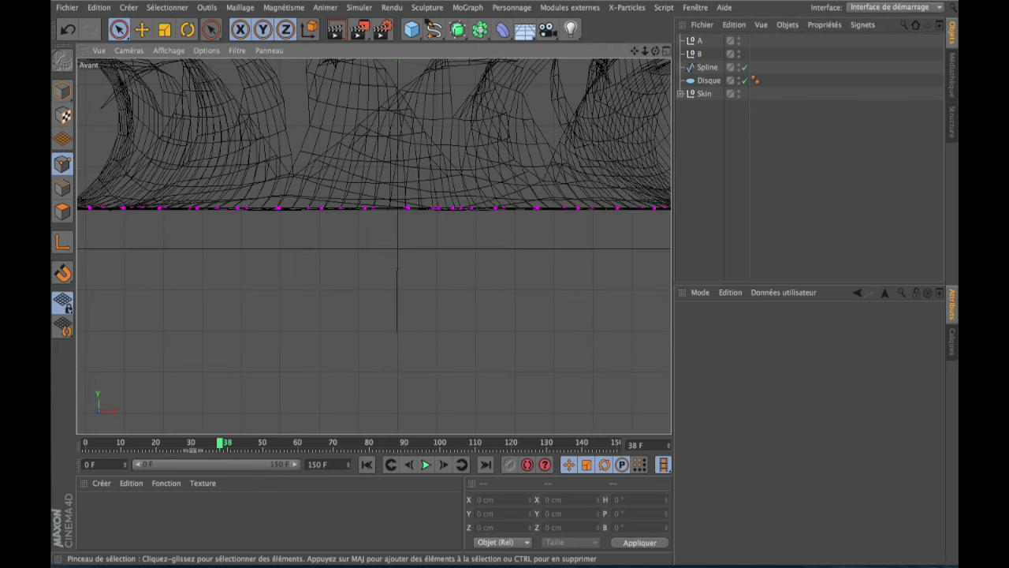
pyautogui.moveTo(631, 52); pyautogui.dragTo(374, 244)
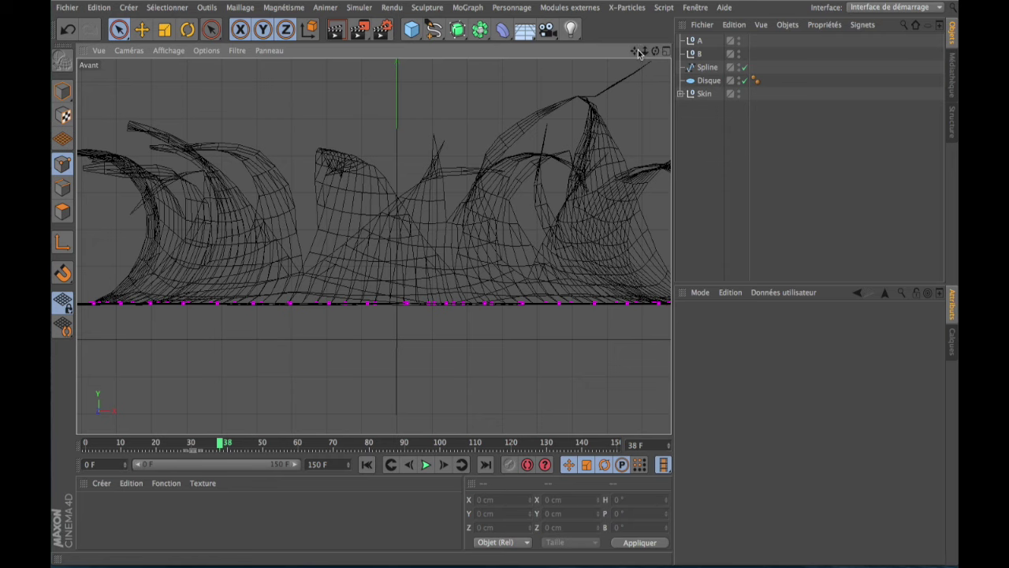
pyautogui.moveTo(639, 53); pyautogui.dragTo(646, 96)
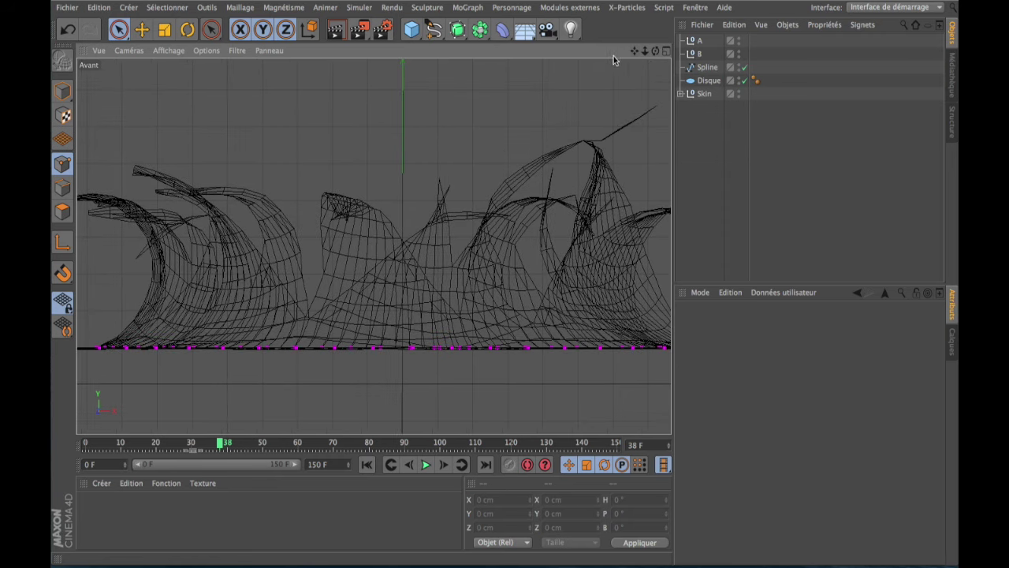
pyautogui.moveTo(635, 50); pyautogui.dragTo(634, 168)
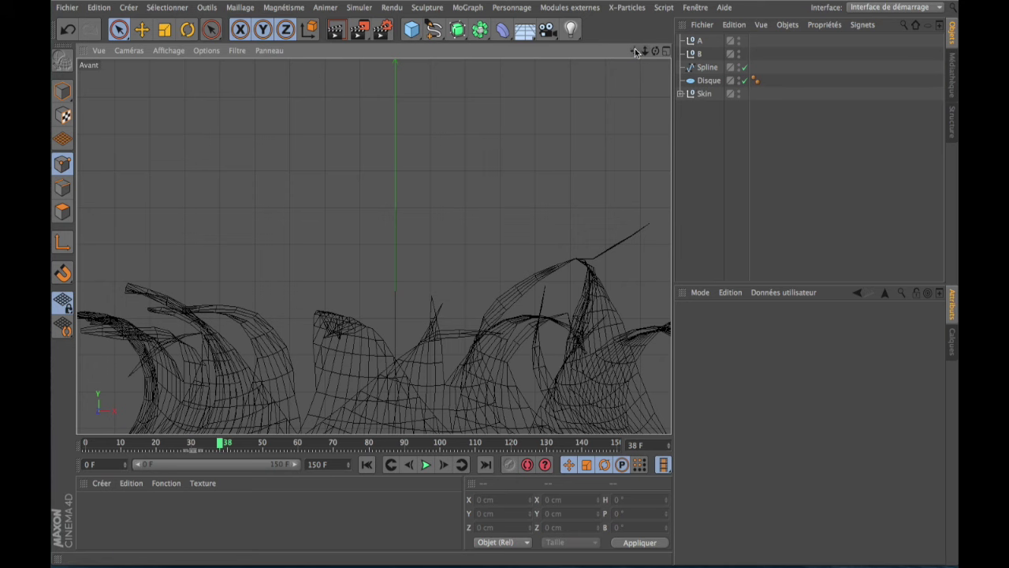
pyautogui.moveTo(636, 52); pyautogui.dragTo(633, 45)
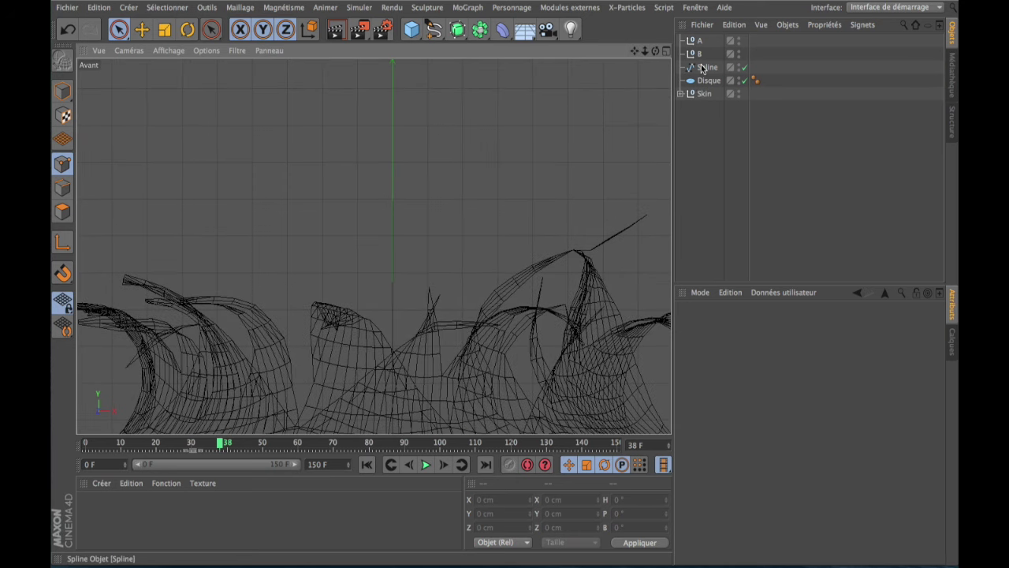
# - Copy the spline point's Y value and paste it into null A's Position Y as 69.852 cm
pyautogui.click(699, 68)
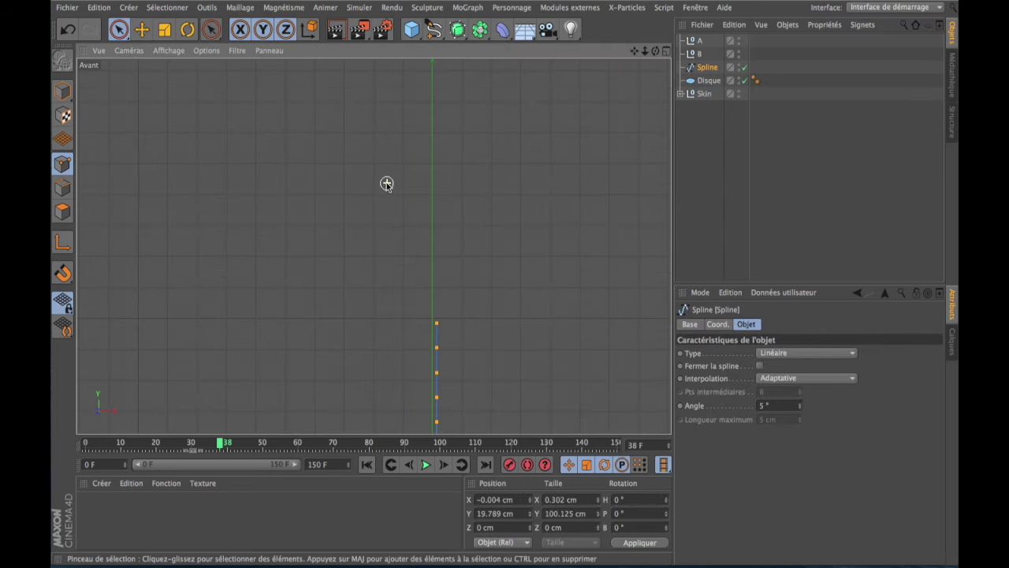
pyautogui.click(438, 321)
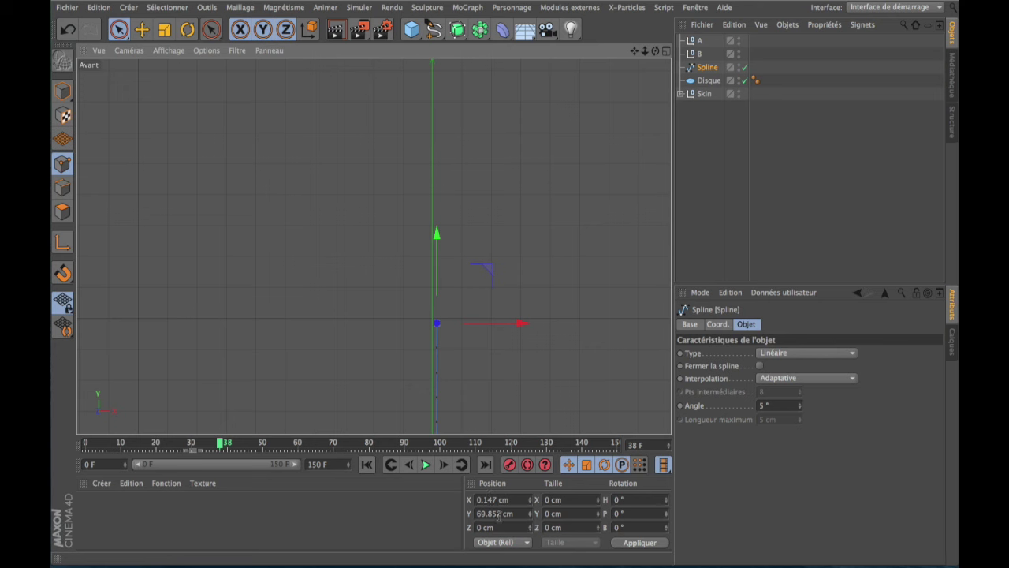
pyautogui.click(495, 513)
pyautogui.rightClick(498, 515)
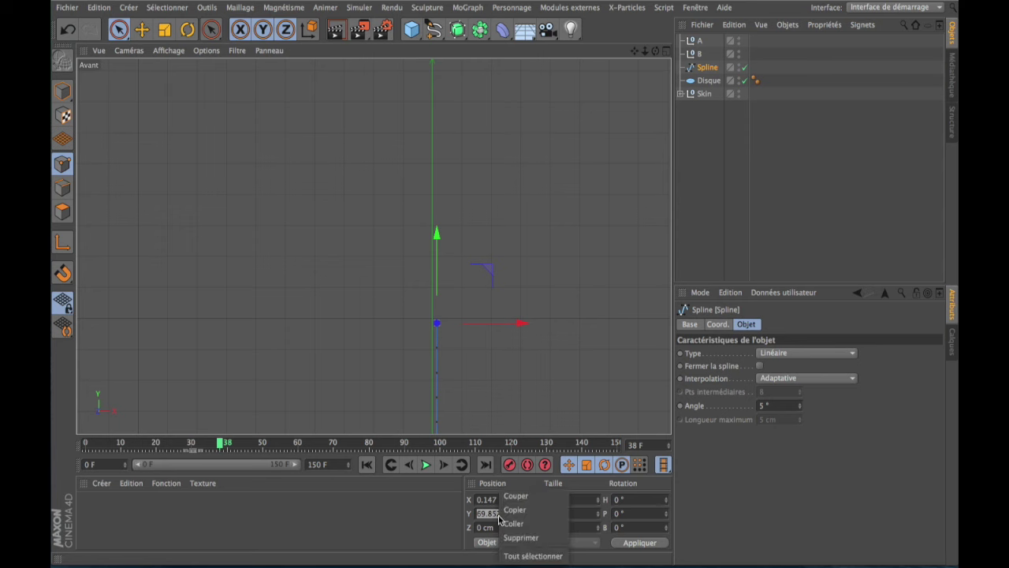
pyautogui.click(514, 509)
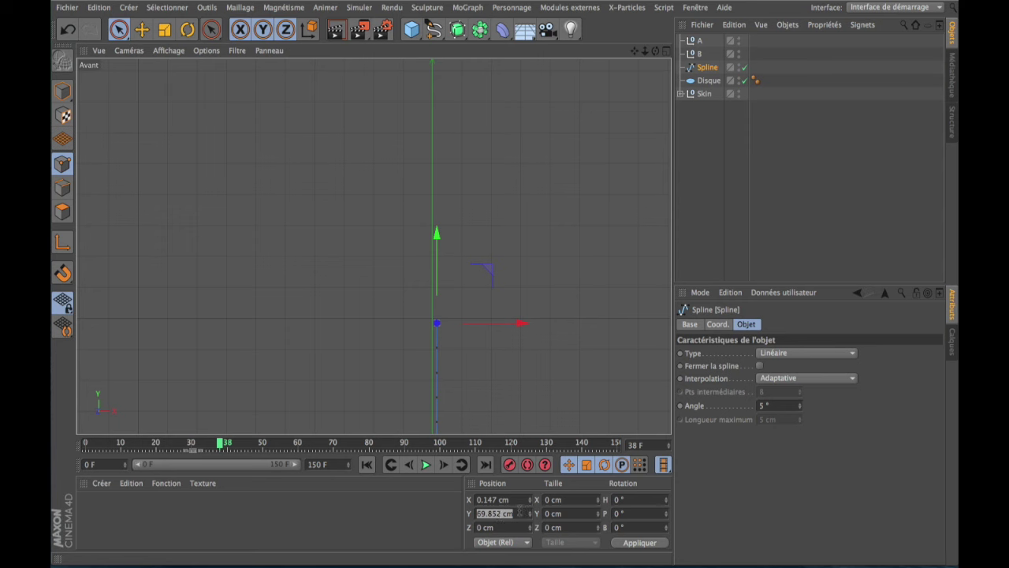
pyautogui.click(697, 43)
pyautogui.click(63, 91)
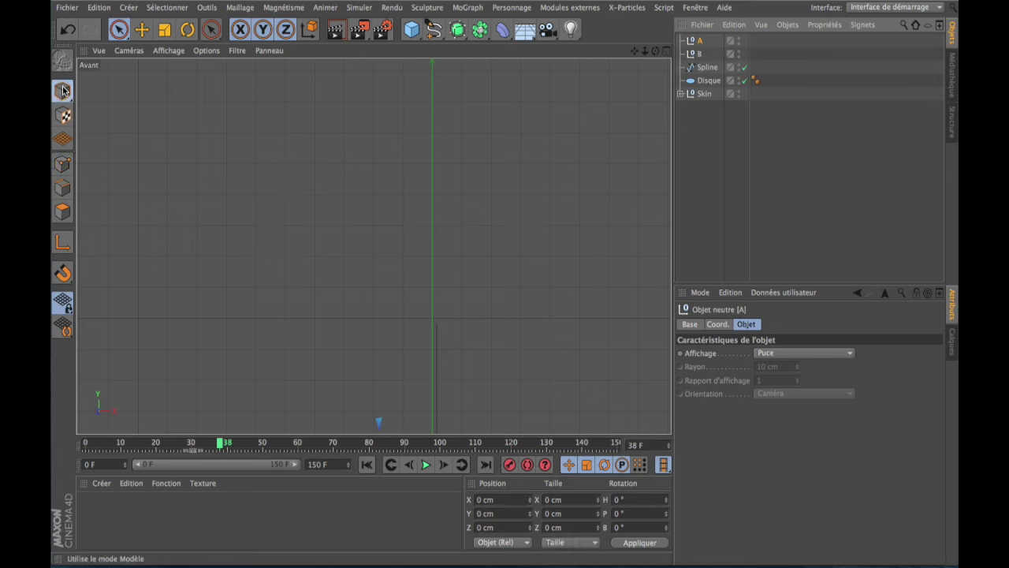
pyautogui.click(499, 512)
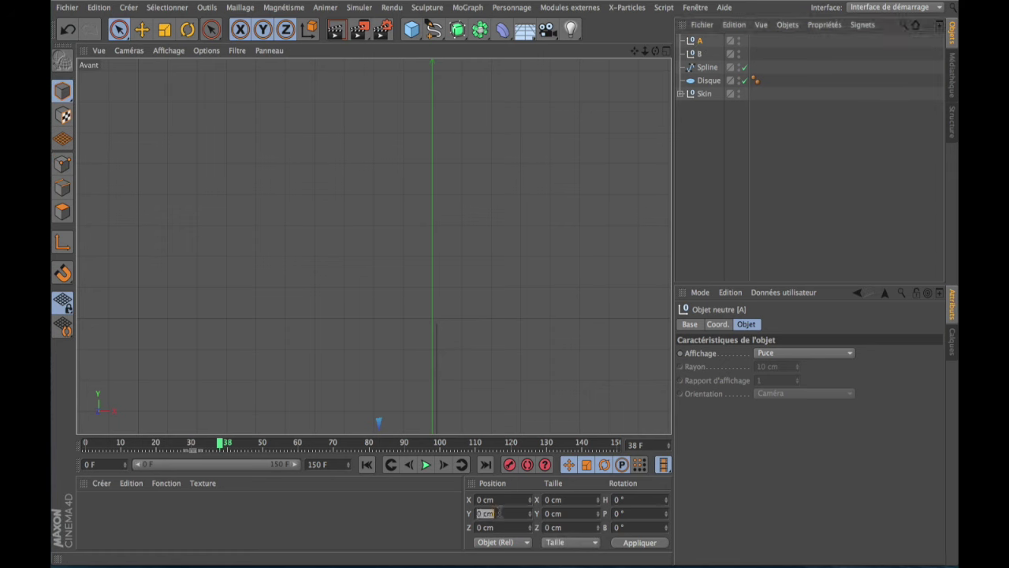
pyautogui.rightClick(498, 512)
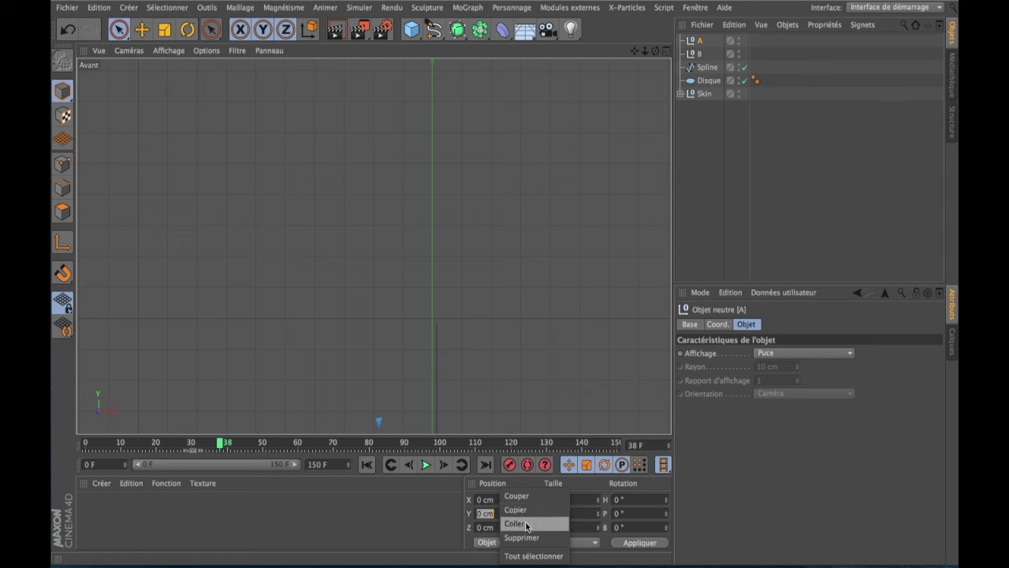
pyautogui.click(526, 525)
pyautogui.press('Return')
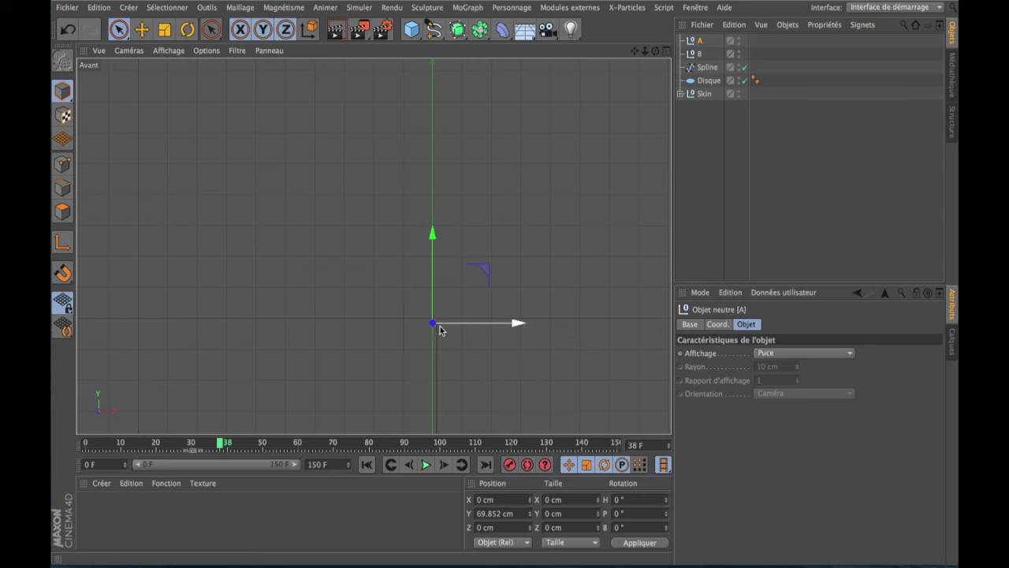
# - Copy the same point's X value into null A's Position X, setting it to 0.147 cm
pyautogui.click(707, 67)
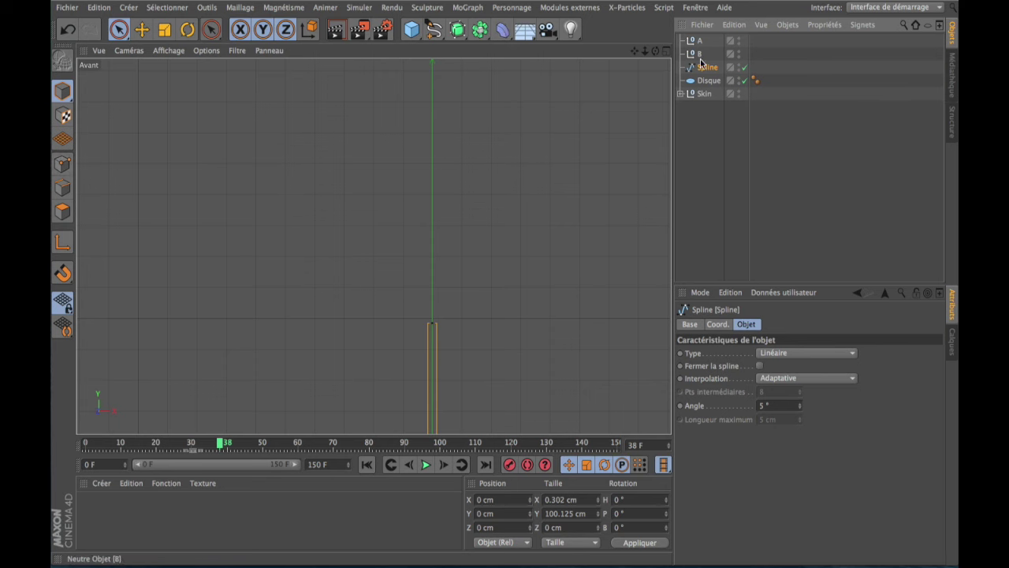
pyautogui.click(62, 164)
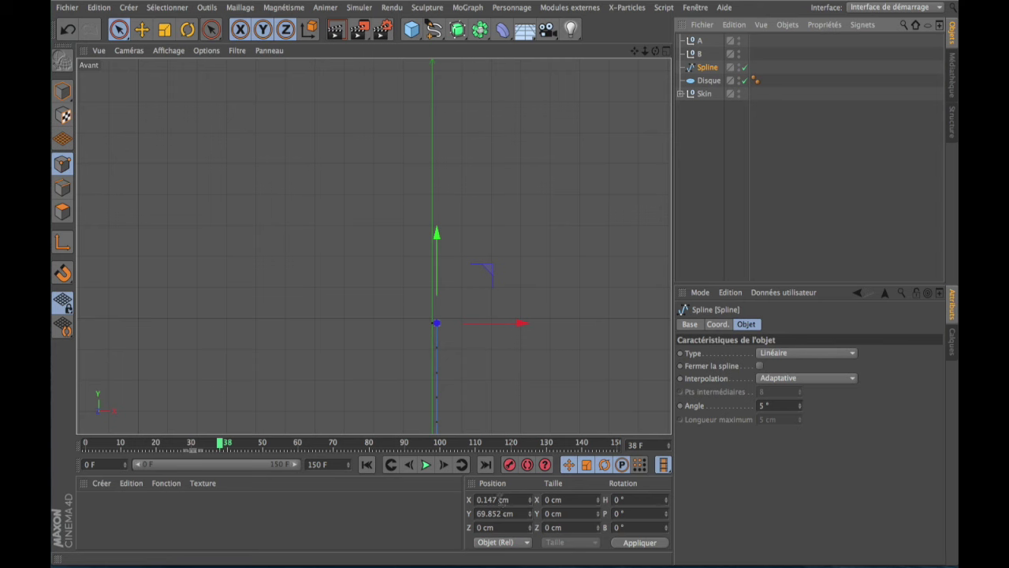
pyautogui.doubleClick(501, 499)
pyautogui.rightClick(502, 499)
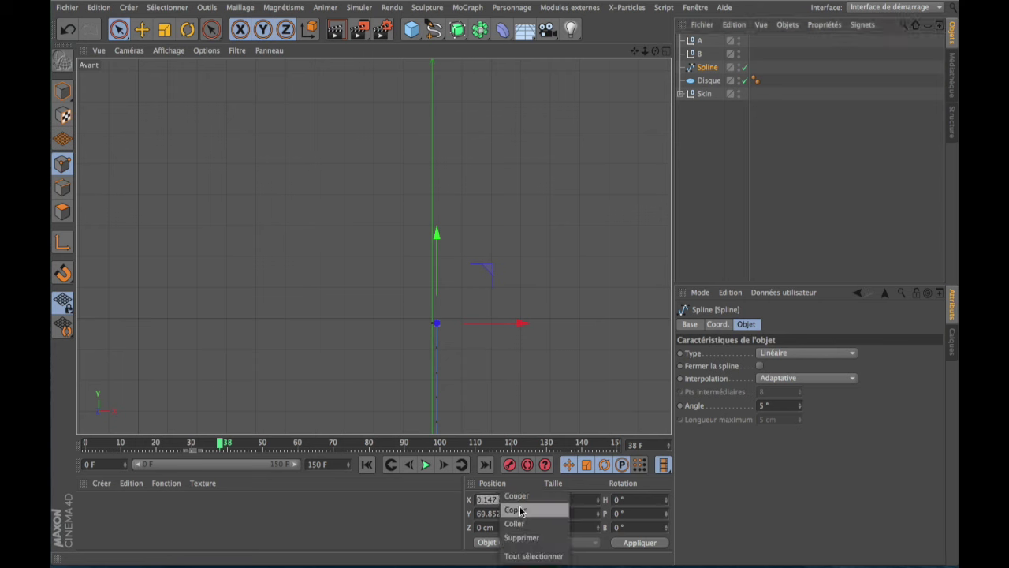
pyautogui.click(517, 510)
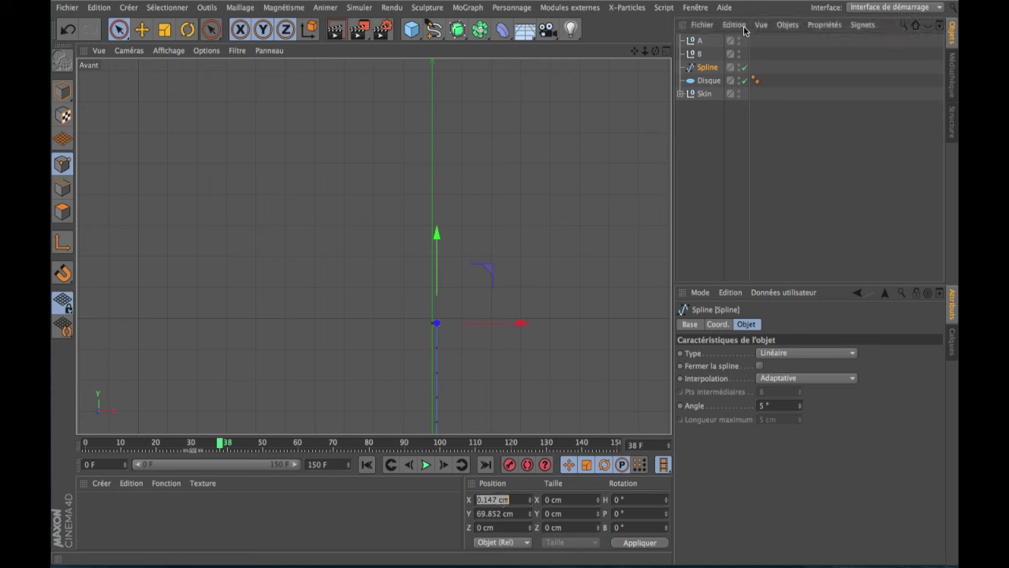
pyautogui.click(694, 41)
pyautogui.click(62, 91)
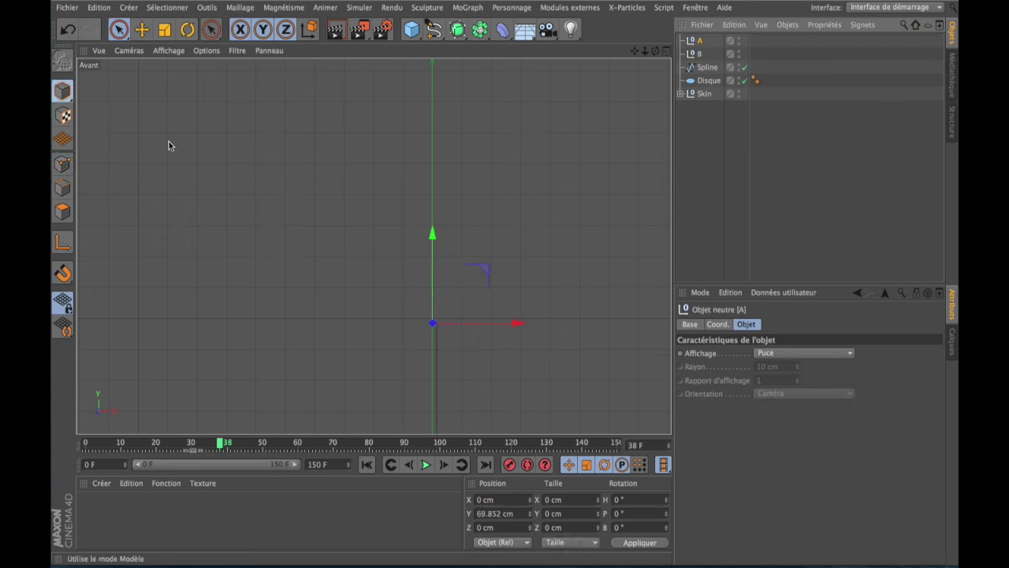
pyautogui.doubleClick(484, 499)
pyautogui.rightClick(488, 499)
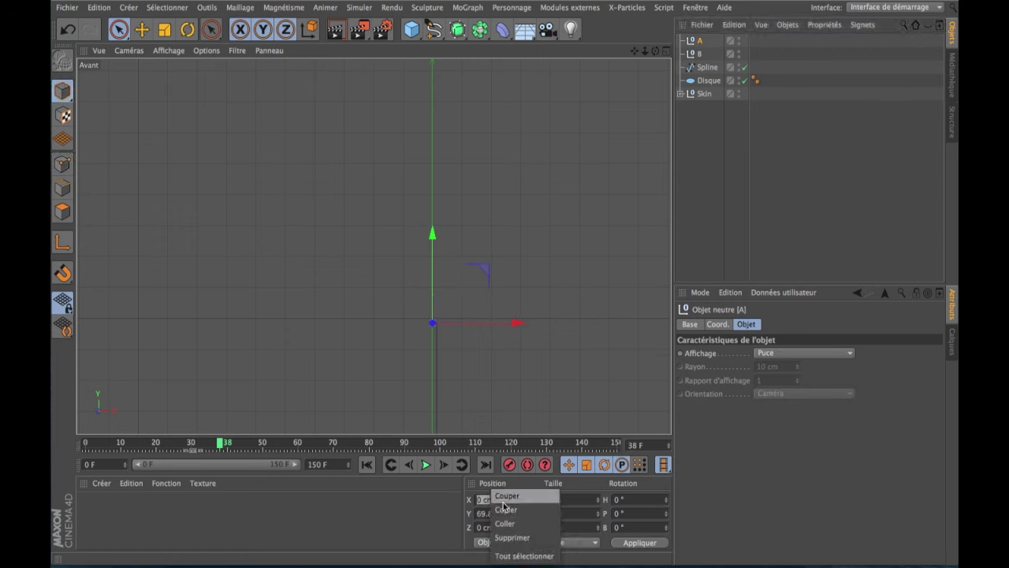
pyautogui.click(516, 524)
pyautogui.press('Return')
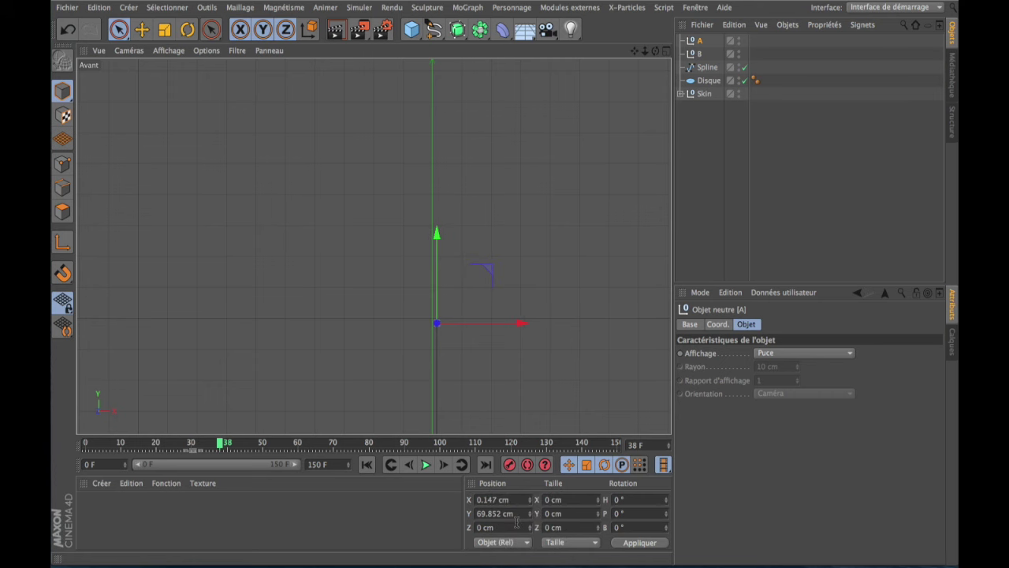
pyautogui.keyDown('alt'); pyautogui.moveTo(449, 322); pyautogui.dragTo(444, 308, button='middle'); pyautogui.keyUp('alt')
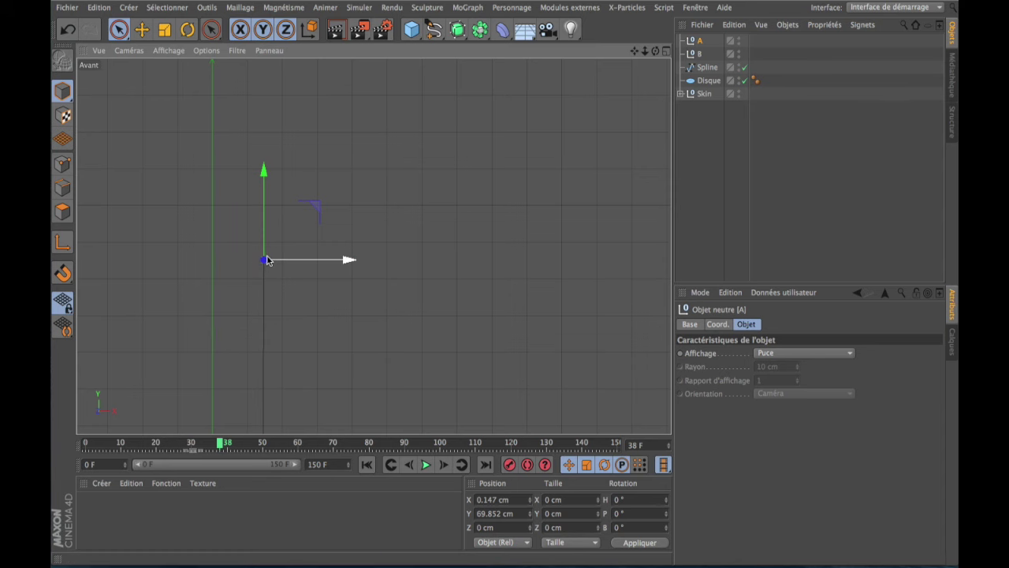
pyautogui.keyDown('alt'); pyautogui.moveTo(266, 260); pyautogui.dragTo(408, 196, button='middle'); pyautogui.keyUp('alt')
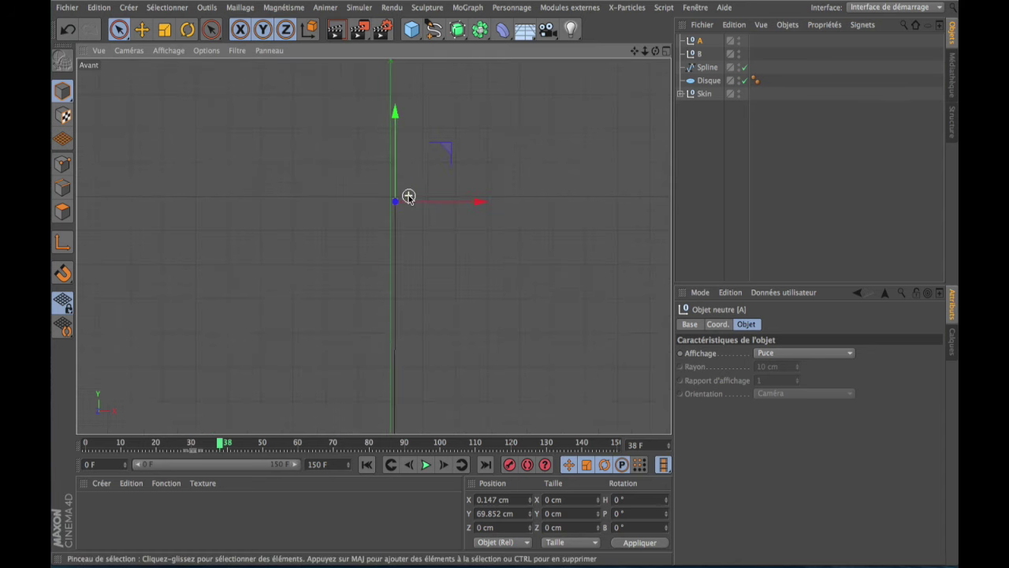
pyautogui.click(707, 67)
# - Select the spline's bottom end point and copy its Y coordinate
pyautogui.click(62, 163)
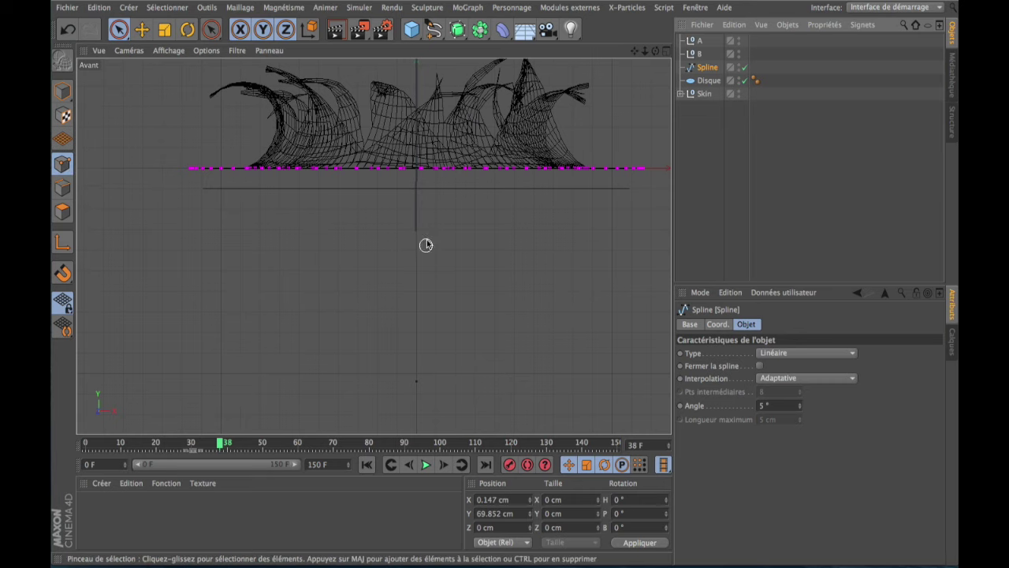
pyautogui.scroll(5, 423, 243)
pyautogui.click(333, 159)
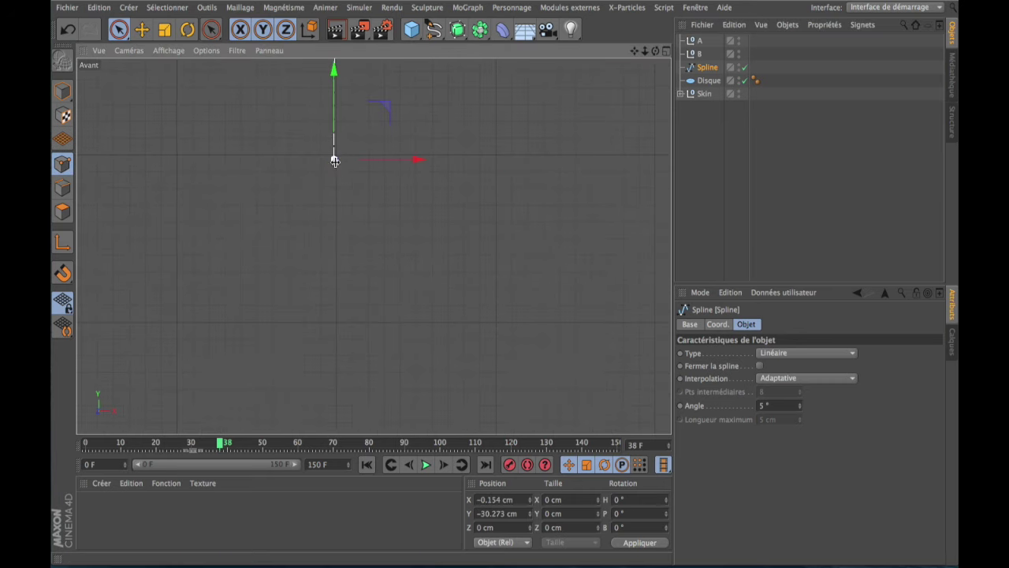
pyautogui.doubleClick(504, 514)
pyautogui.rightClick(511, 516)
pyautogui.click(510, 511)
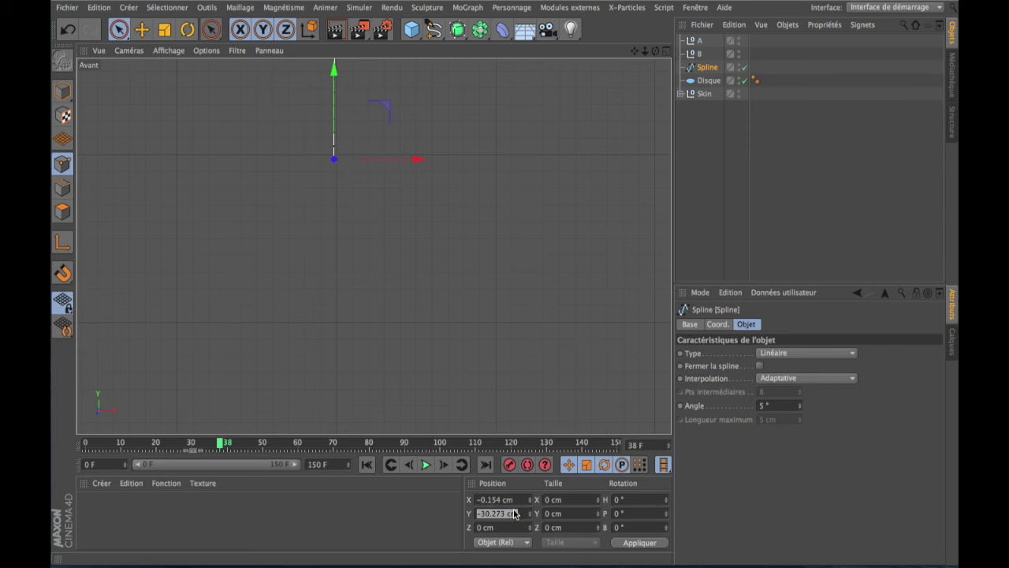
# - Paste -30.273 cm into null B's Position Y
pyautogui.click(697, 55)
pyautogui.click(63, 90)
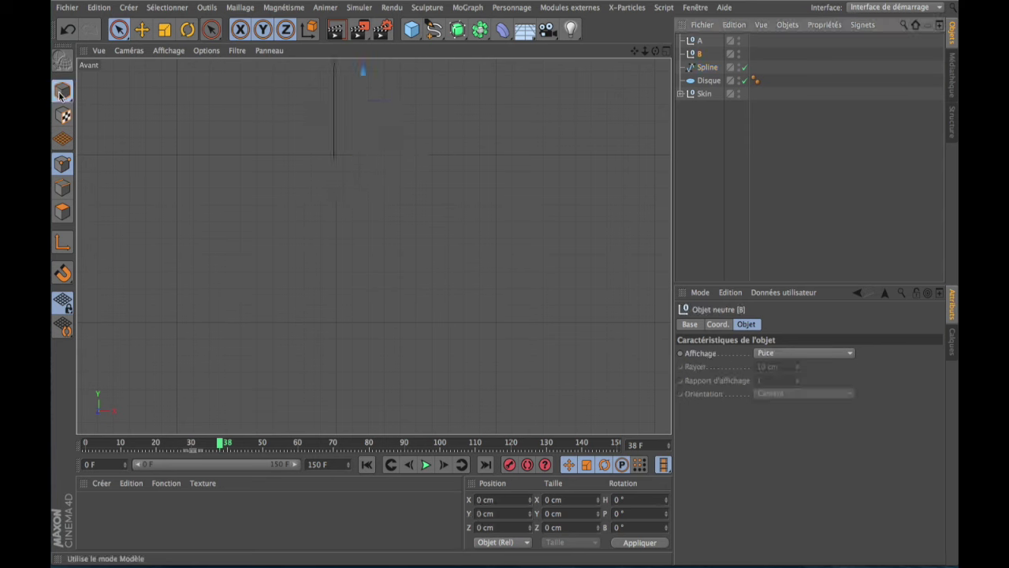
pyautogui.doubleClick(486, 513)
pyautogui.rightClick(486, 513)
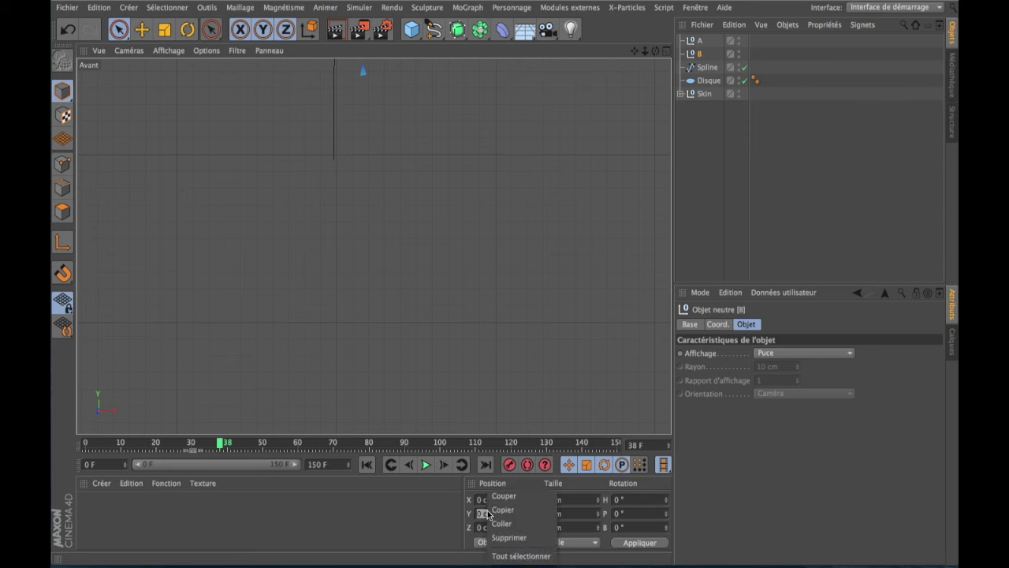
pyautogui.click(507, 523)
pyautogui.press('Return')
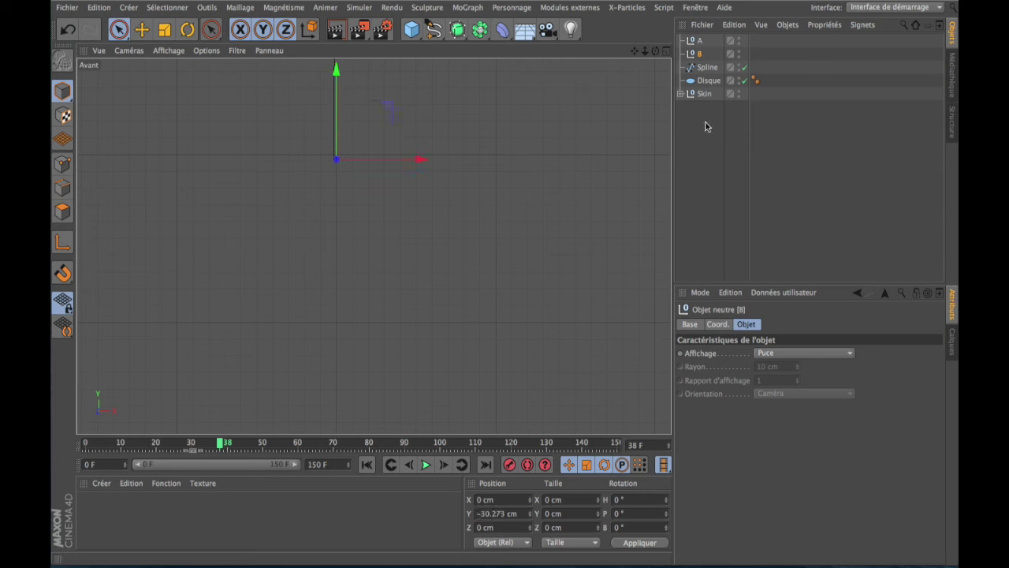
pyautogui.click(707, 69)
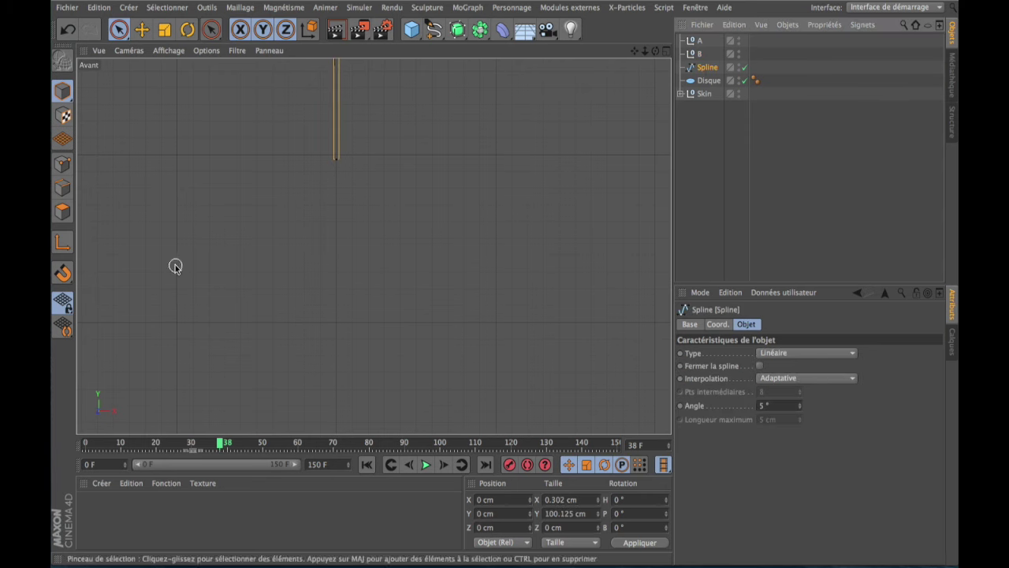
pyautogui.scroll(-5, 374, 236)
# - Add a Dynamiques de spline tag to the spline with Gravité set to 7
pyautogui.click(707, 68)
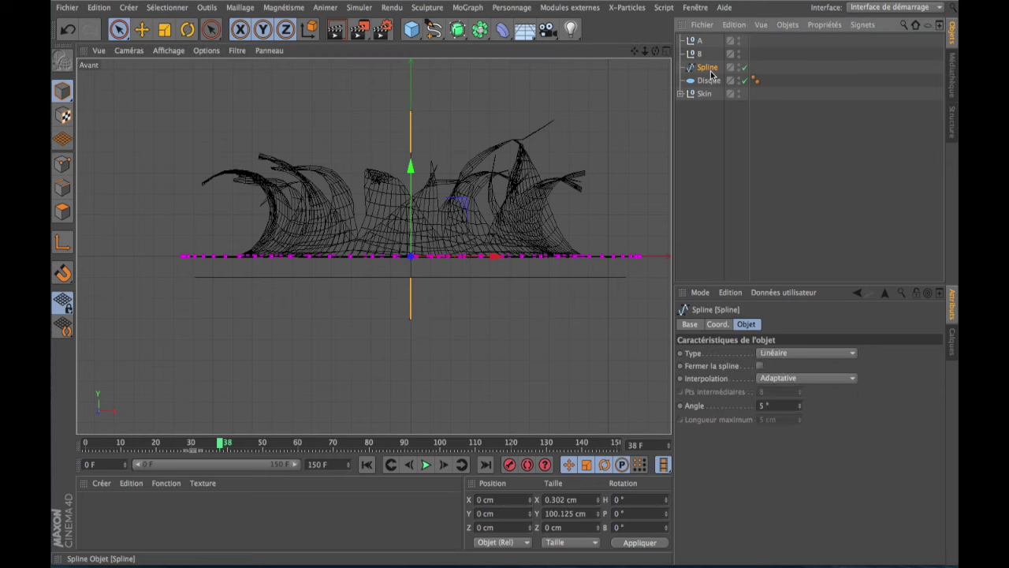
pyautogui.rightClick(729, 71)
pyautogui.moveTo(753, 125)
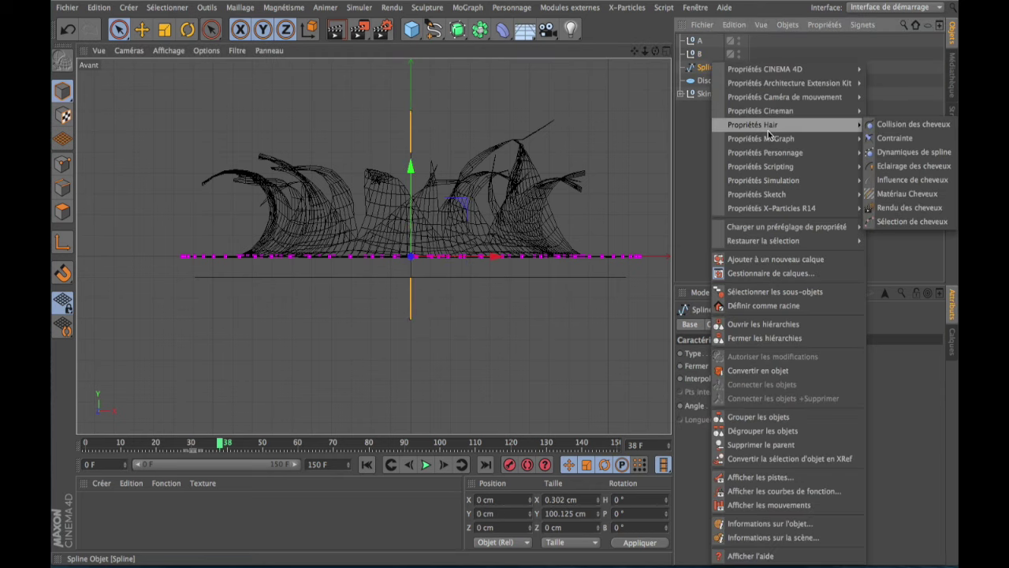
pyautogui.click(895, 154)
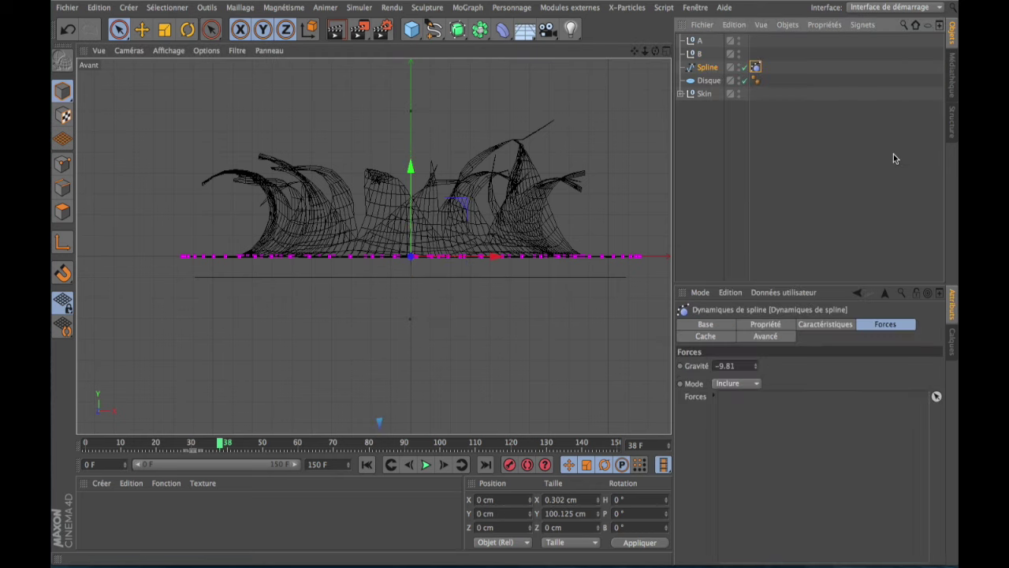
pyautogui.doubleClick(733, 365)
pyautogui.write('7')
pyautogui.press('Return')
# - Play the spline simulation, stop it, and return to the first frame
pyautogui.click(366, 465)
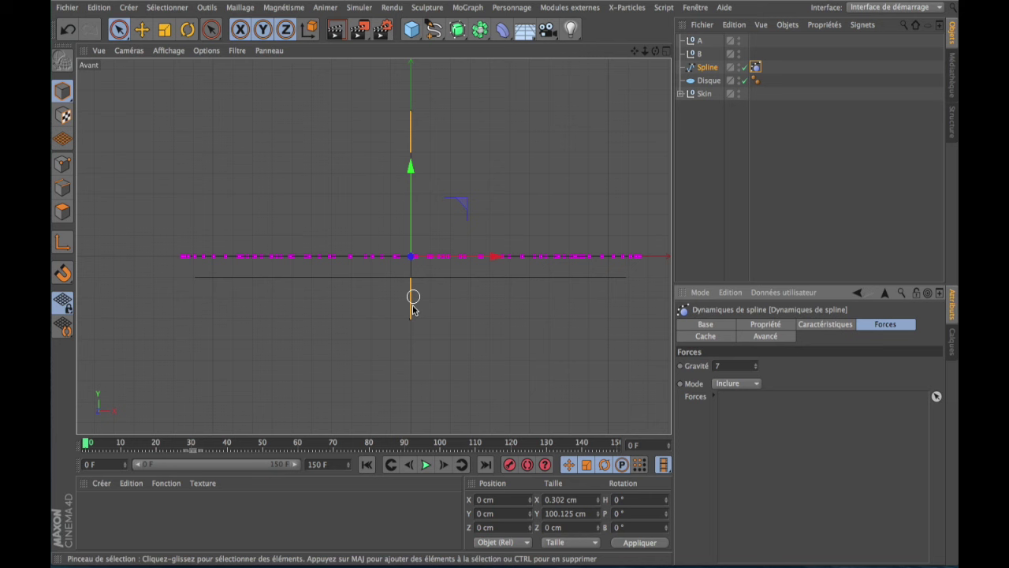
pyautogui.click(426, 465)
pyautogui.click(426, 466)
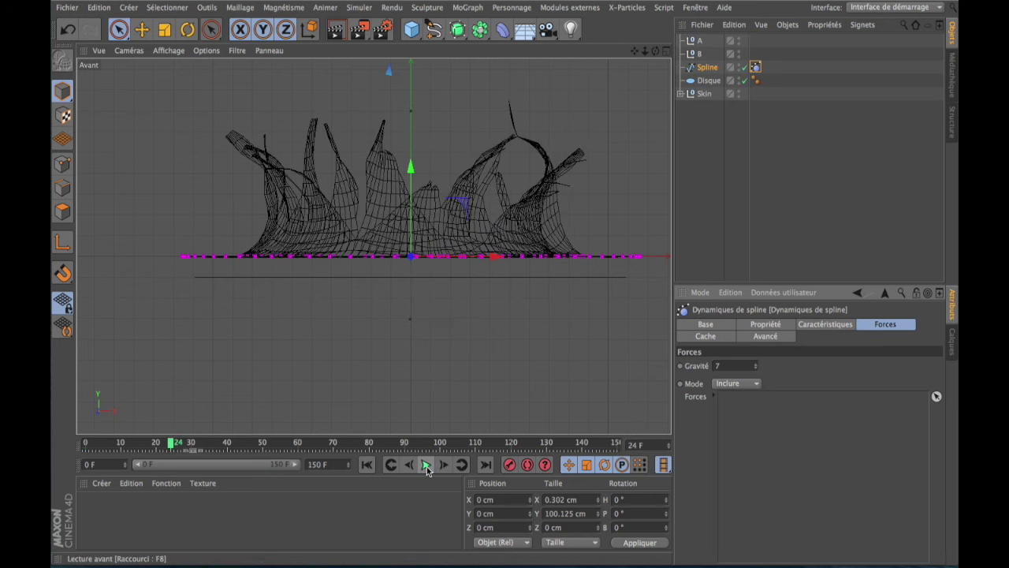
pyautogui.click(367, 465)
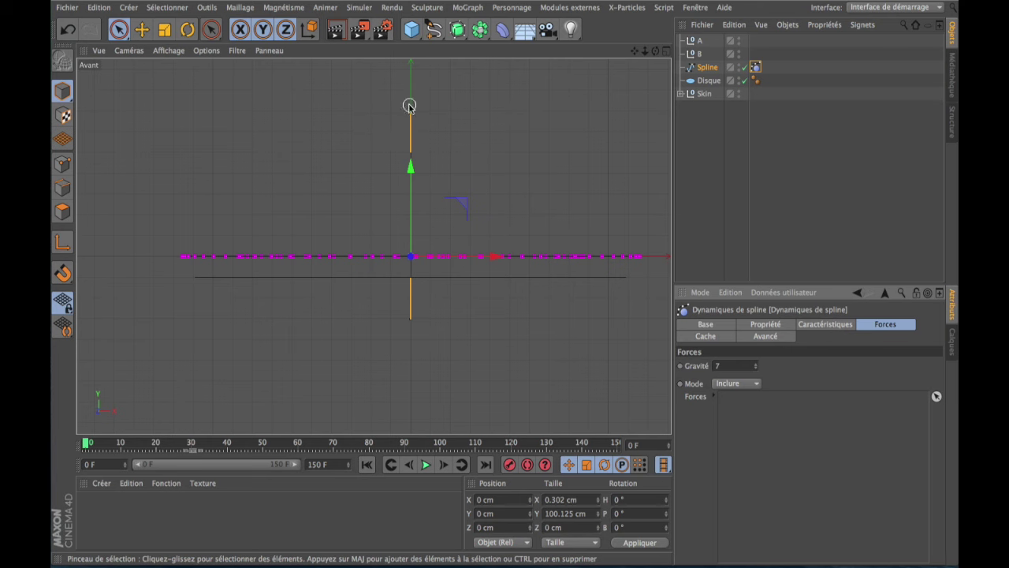
pyautogui.rightClick(707, 67)
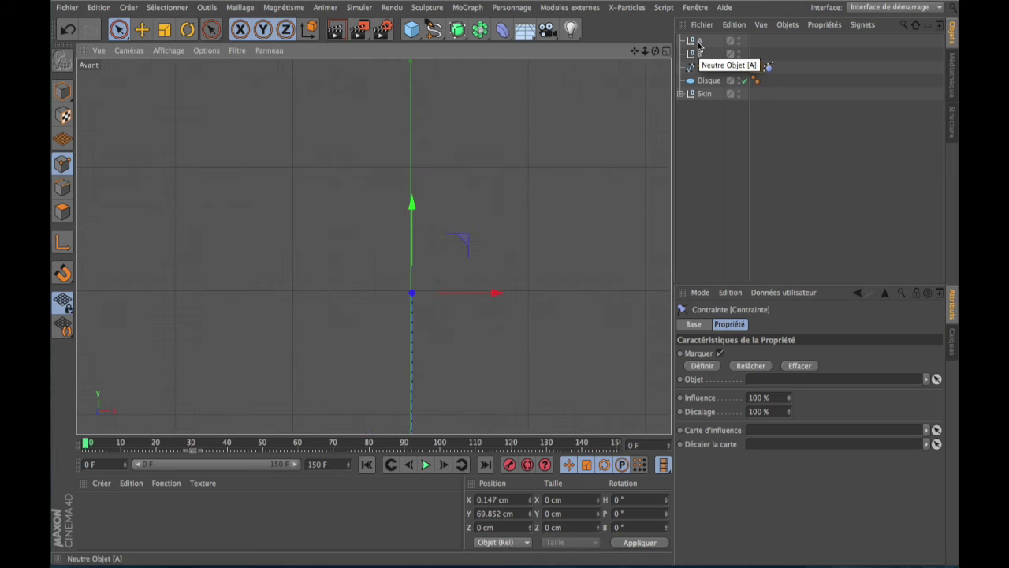
# - Link null A into the Contrainte tag's Objet field
pyautogui.moveTo(698, 46); pyautogui.dragTo(727, 240)
pyautogui.rightClick(707, 67)
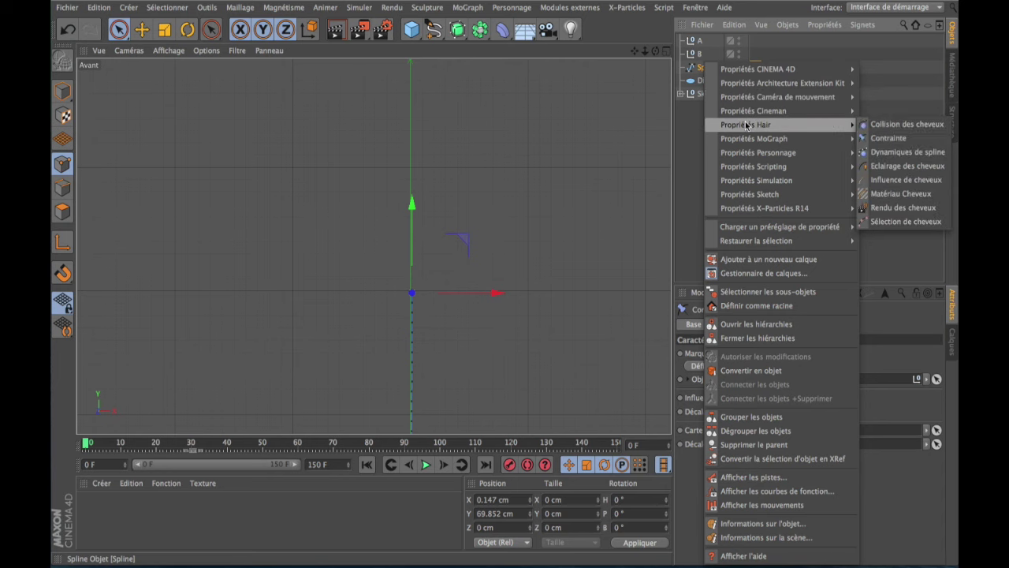
# - Add a second Contrainte tag to the spline with null B in its Objet field
pyautogui.click(881, 142)
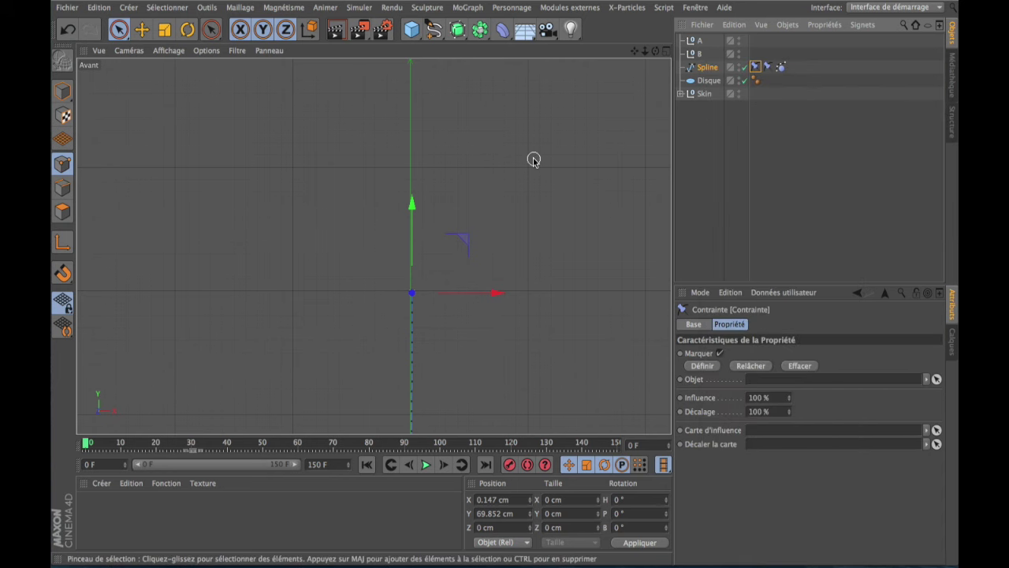
pyautogui.scroll(5, 373, 246)
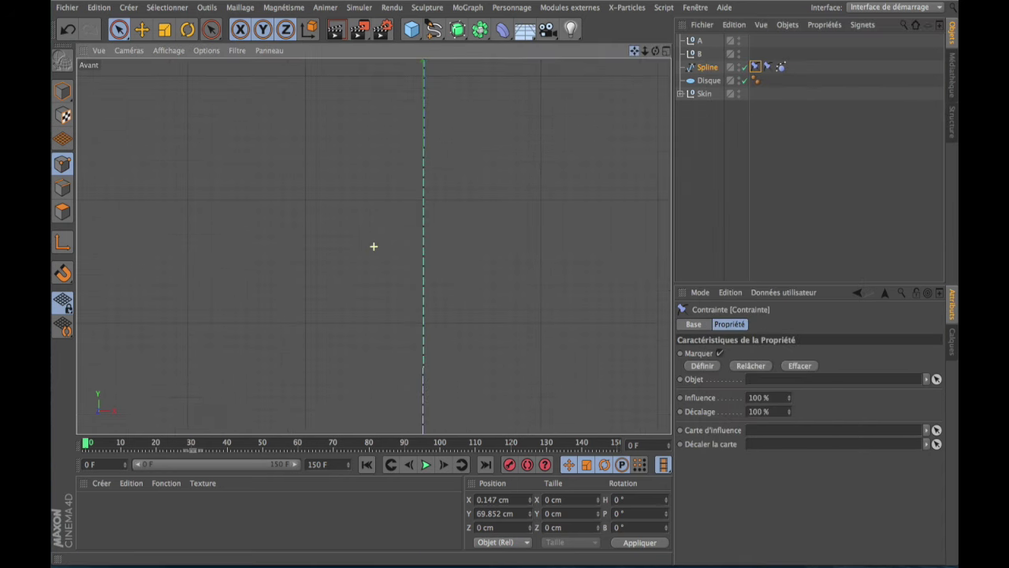
pyautogui.scroll(-4, 374, 246)
pyautogui.moveTo(698, 53); pyautogui.dragTo(827, 379)
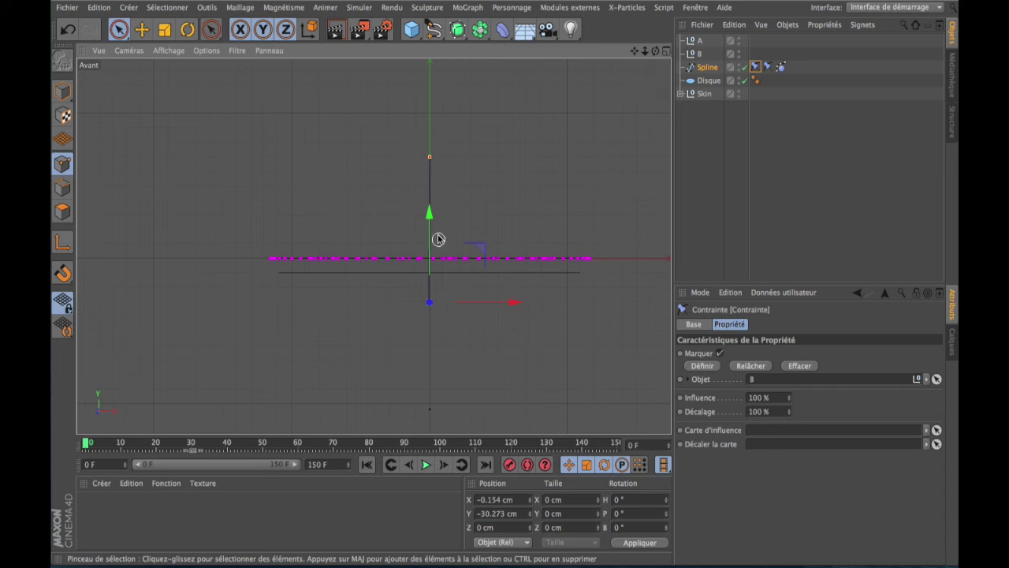
pyautogui.click(665, 52)
# - Hide the skin surface and add an Extrusion contrôlée generator
pyautogui.click(738, 91)
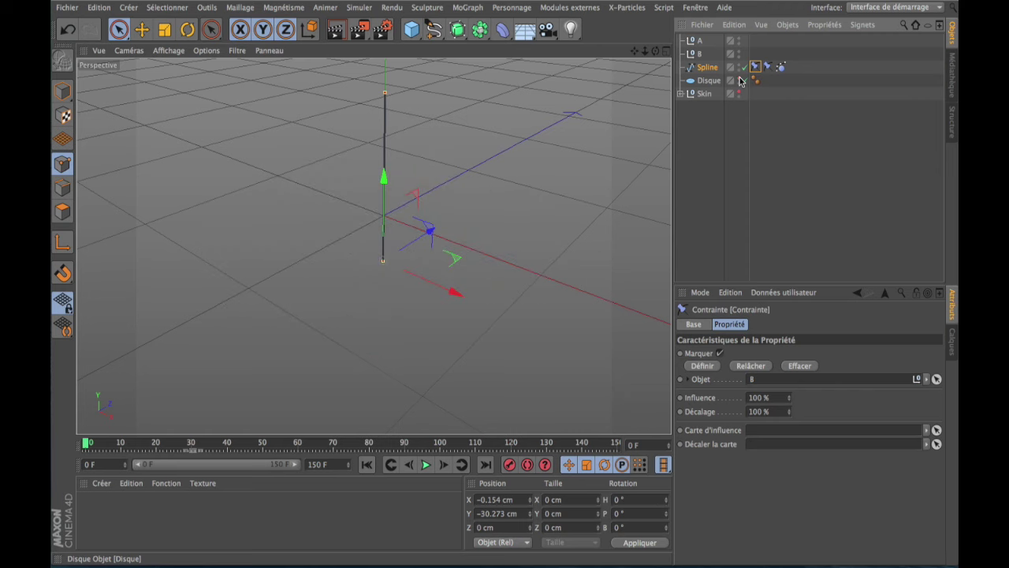
pyautogui.scroll(2, 414, 148)
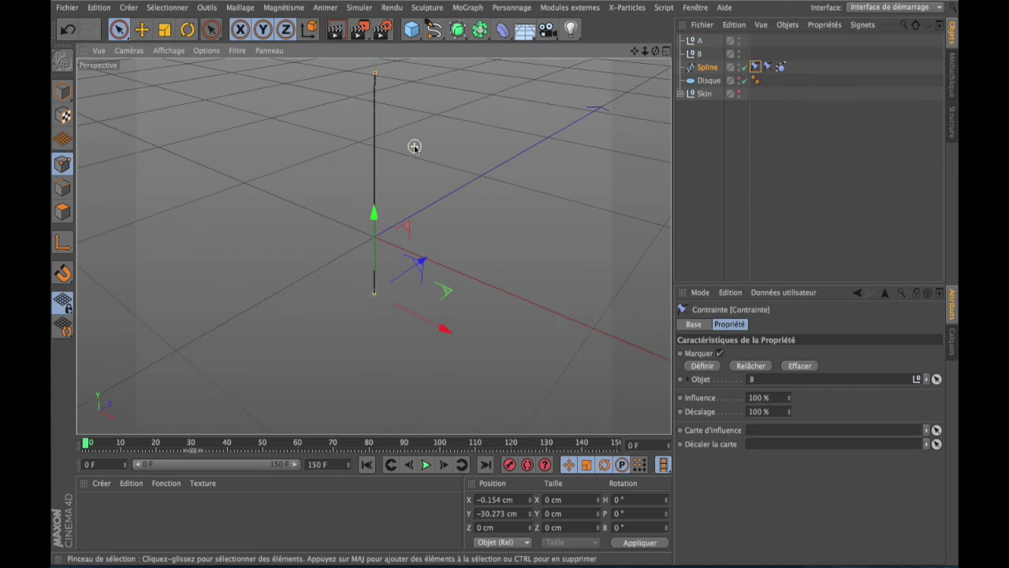
pyautogui.click(457, 29)
pyautogui.click(505, 93)
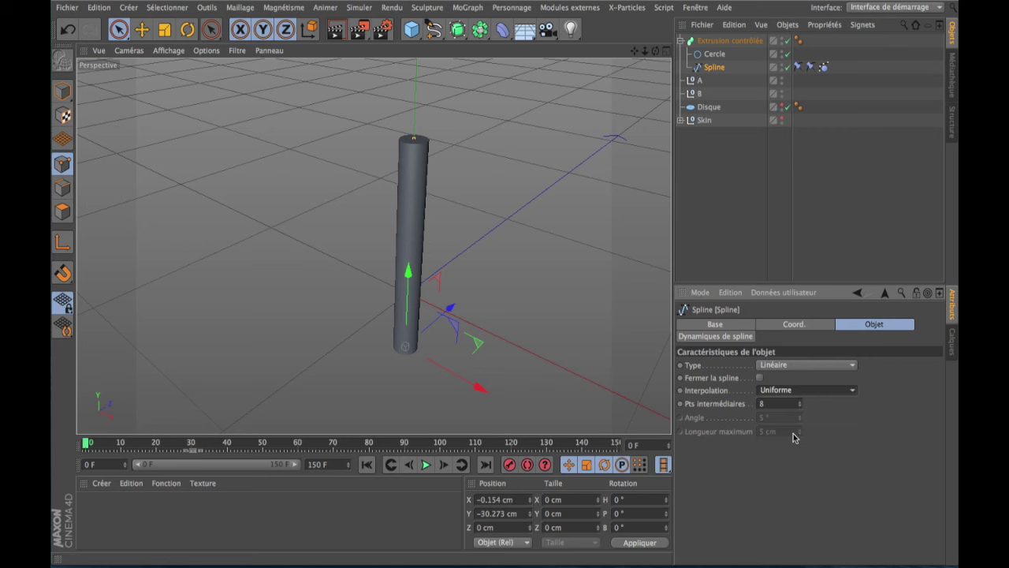
pyautogui.click(719, 43)
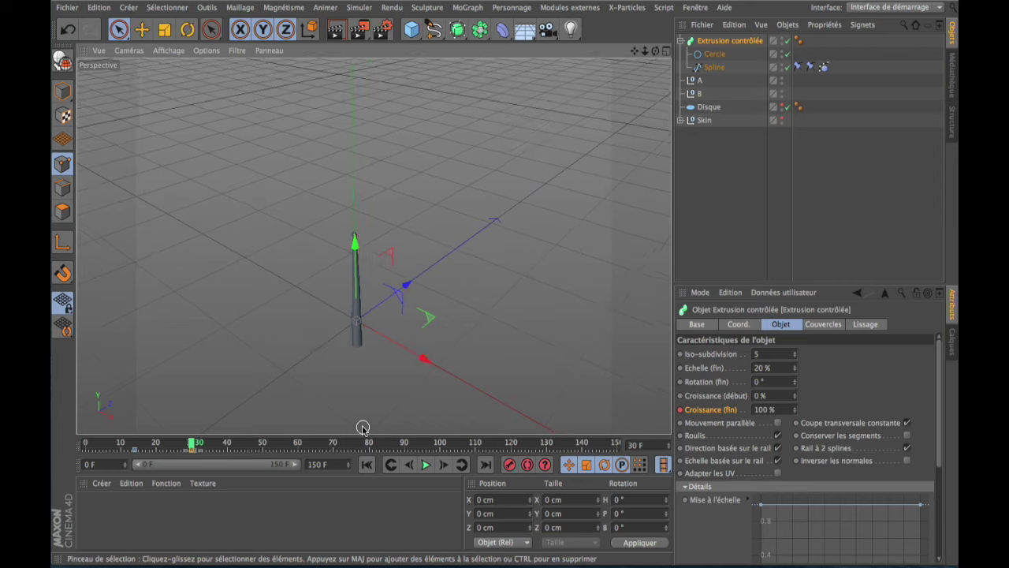
# - Replay the tube's growth animation from the first frame, then make the Disque visible
pyautogui.click(368, 465)
pyautogui.click(425, 465)
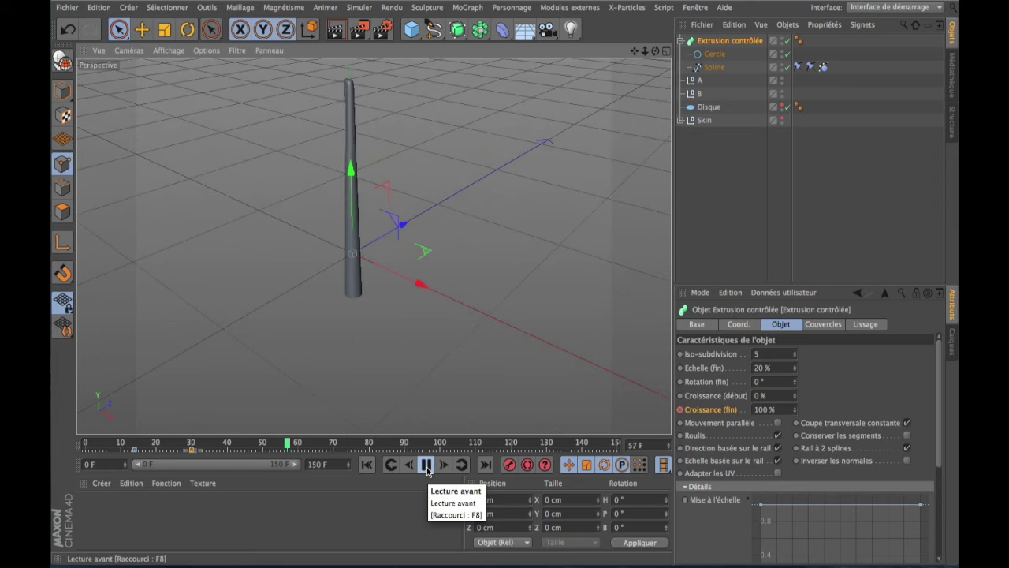
pyautogui.click(426, 465)
pyautogui.click(367, 464)
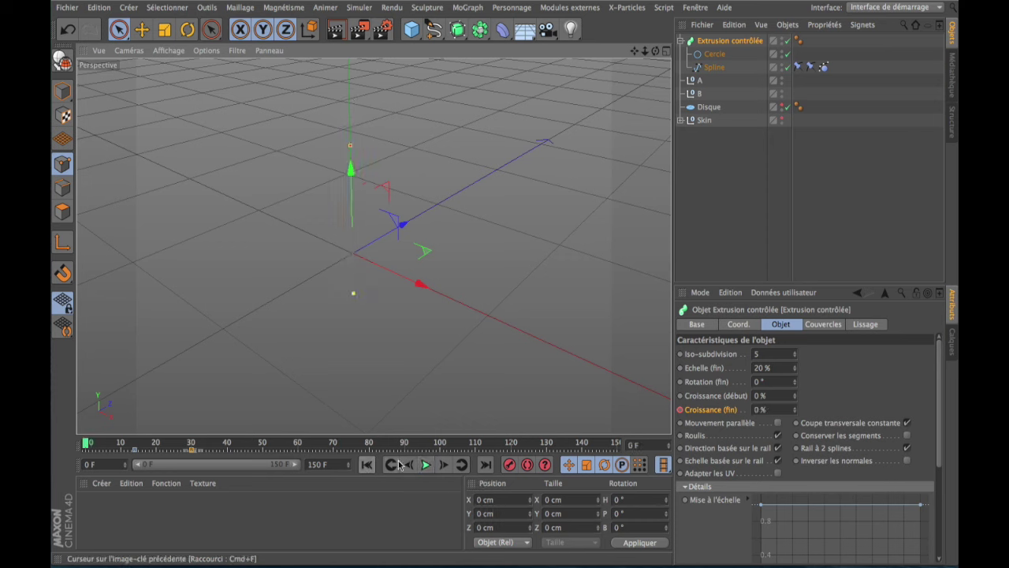
pyautogui.click(423, 466)
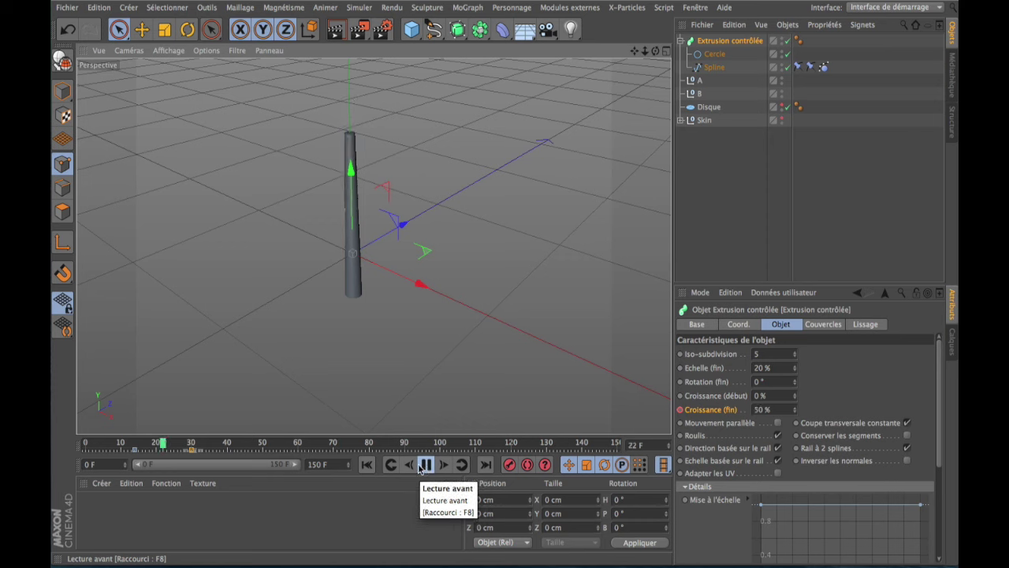
pyautogui.click(423, 465)
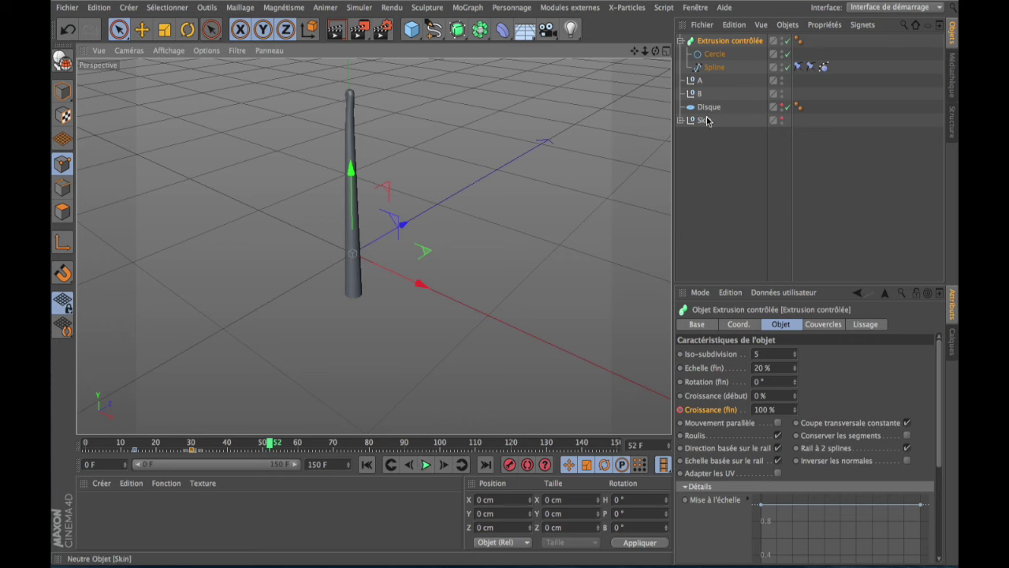
pyautogui.click(784, 107)
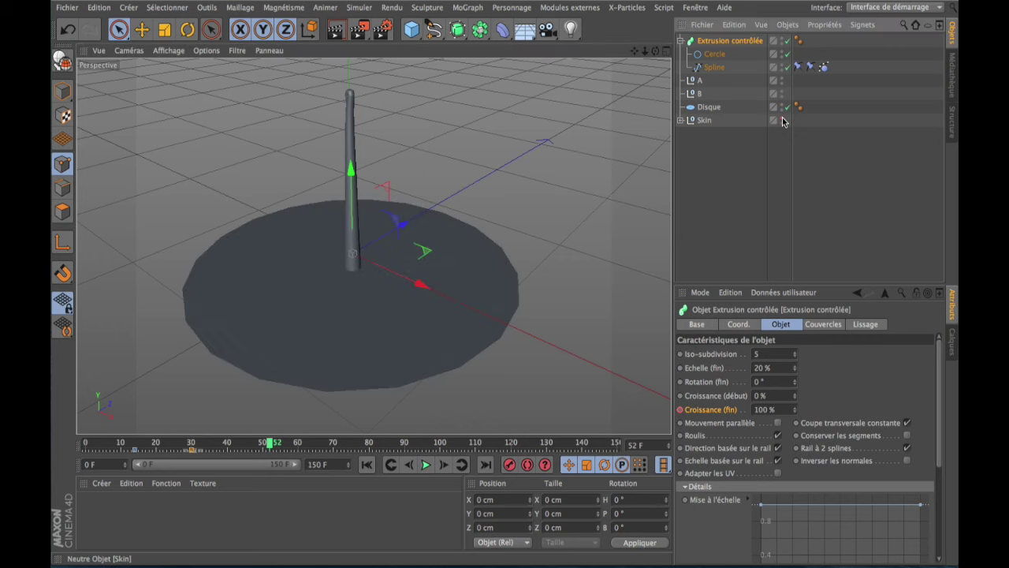
# - Show the skin again, orbit around the torn disc, and select the tube with nulls A and B
pyautogui.click(781, 120)
pyautogui.scroll(3, 397, 140)
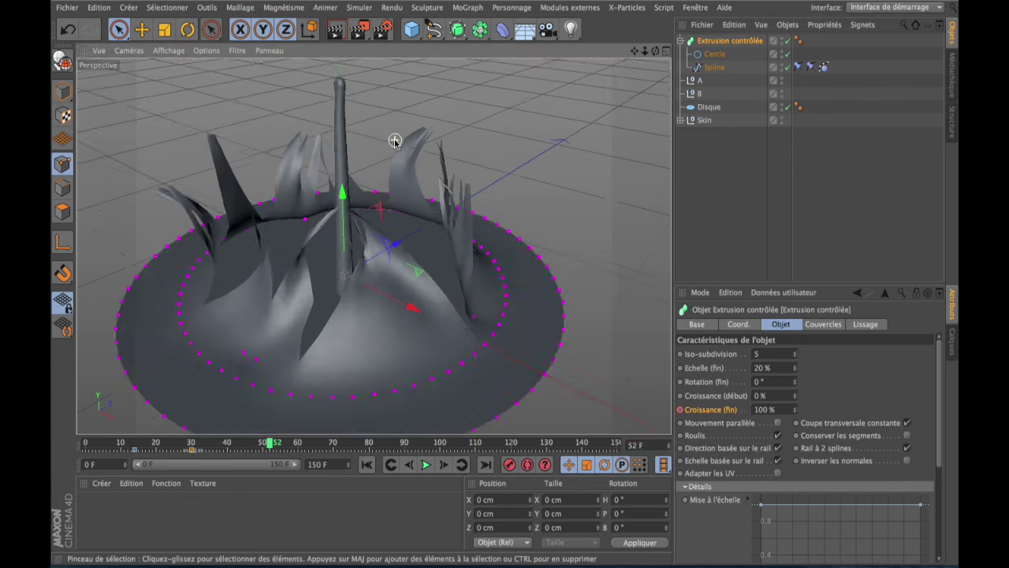
pyautogui.scroll(3, 397, 139)
pyautogui.moveTo(655, 49)
pyautogui.mouseDown()
pyautogui.moveTo(374, 247)
pyautogui.moveTo(410, 237)
pyautogui.mouseUp()
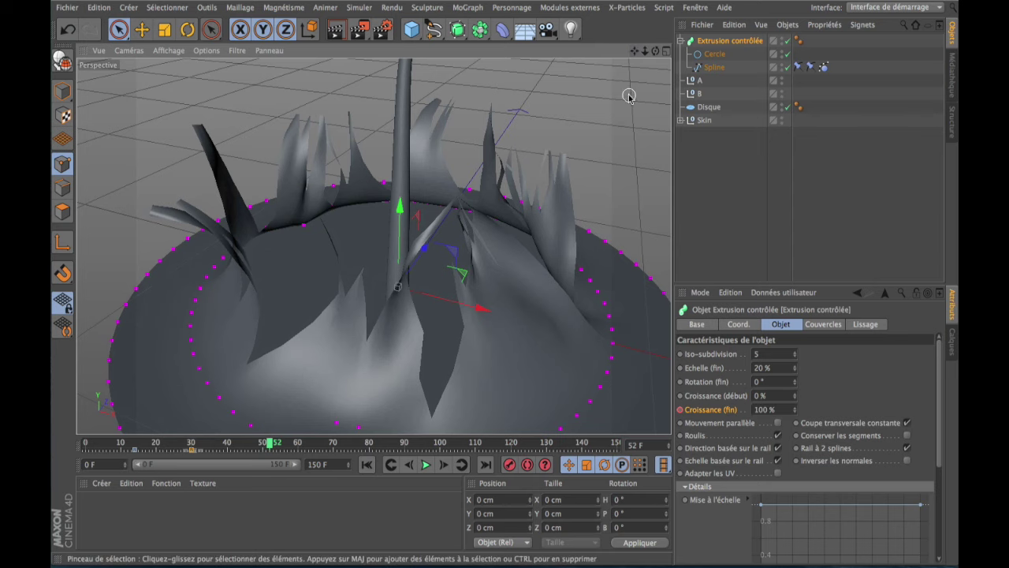
pyautogui.keyDown('alt'); pyautogui.moveTo(442, 207); pyautogui.dragTo(454, 204); pyautogui.keyUp('alt')
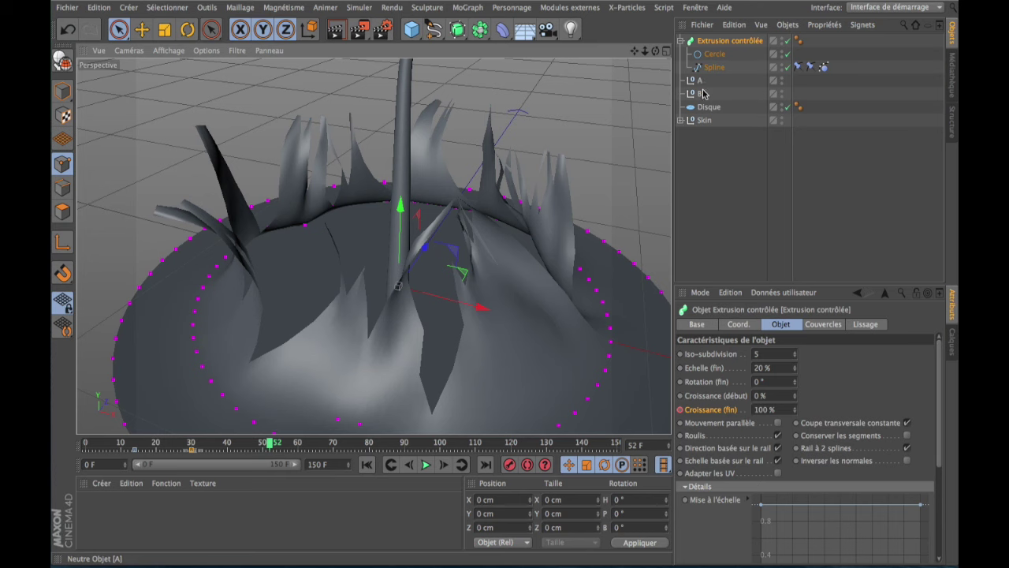
pyautogui.keyDown('shift'); pyautogui.click(704, 94); pyautogui.keyUp('shift')
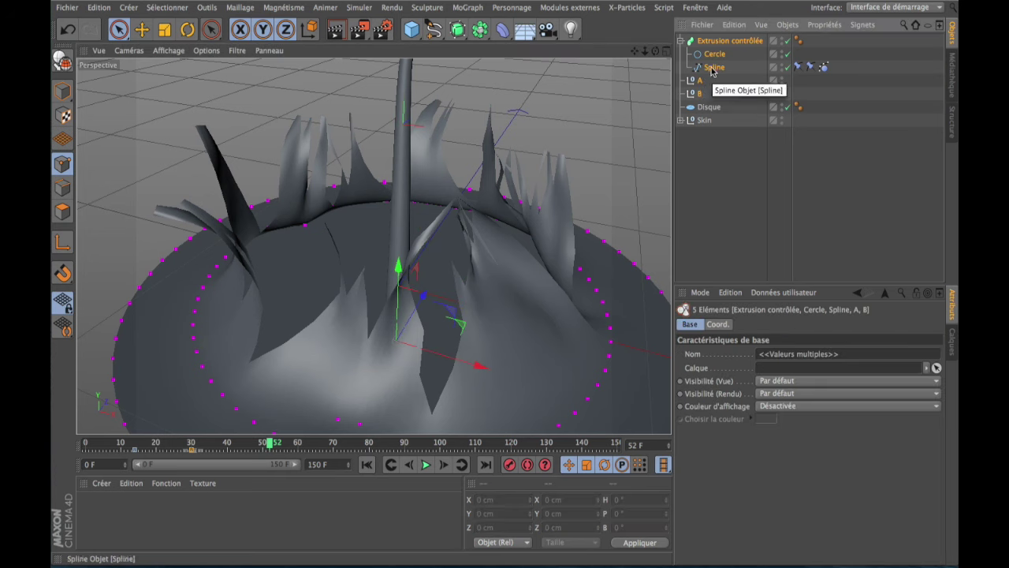
# - Group the selected objects under a new null named 'Tantacul 1'
pyautogui.rightClick(712, 70)
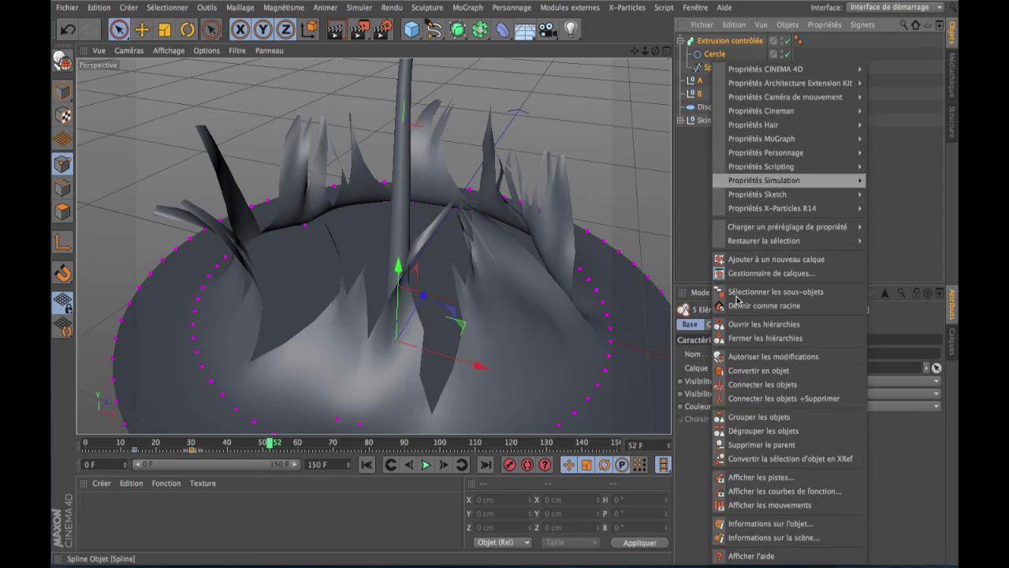
pyautogui.click(746, 415)
pyautogui.doubleClick(711, 41)
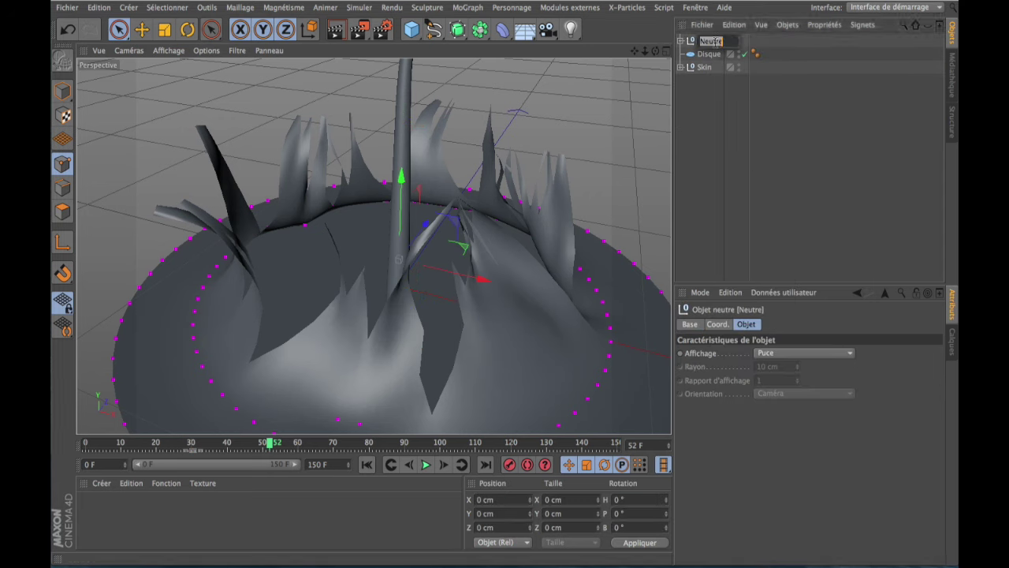
pyautogui.write('Tanta')
pyautogui.write('cul')
pyautogui.write(' 1')
pyautogui.click(701, 123)
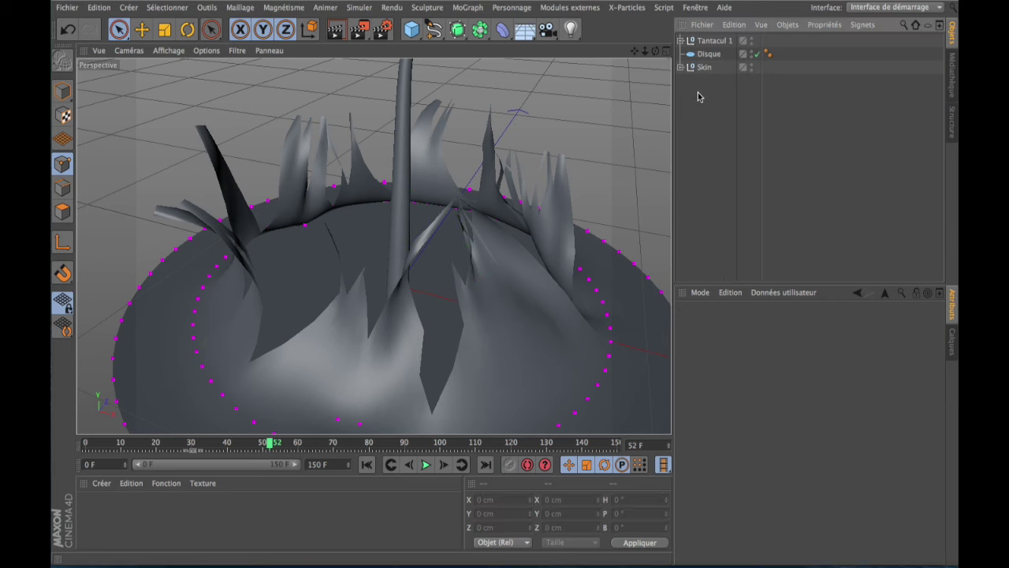
# - Shift the Tantacul 1 group left along the X axis
pyautogui.click(714, 43)
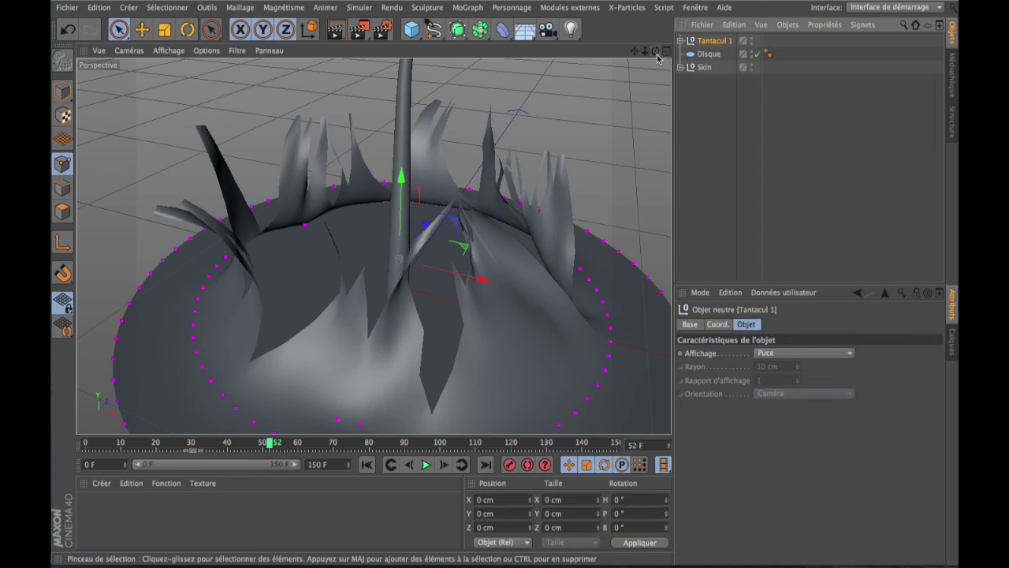
pyautogui.moveTo(373, 245)
pyautogui.keyDown('alt'); pyautogui.mouseDown()
pyautogui.moveTo(653, 56)
pyautogui.moveTo(539, 161)
pyautogui.mouseUp(); pyautogui.keyUp('alt')
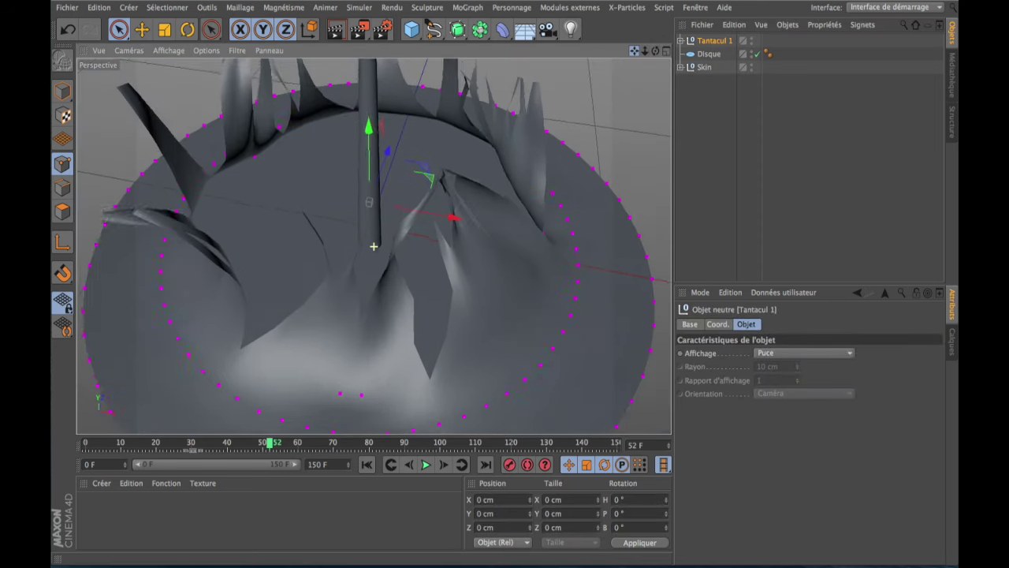
pyautogui.moveTo(451, 254); pyautogui.dragTo(368, 245)
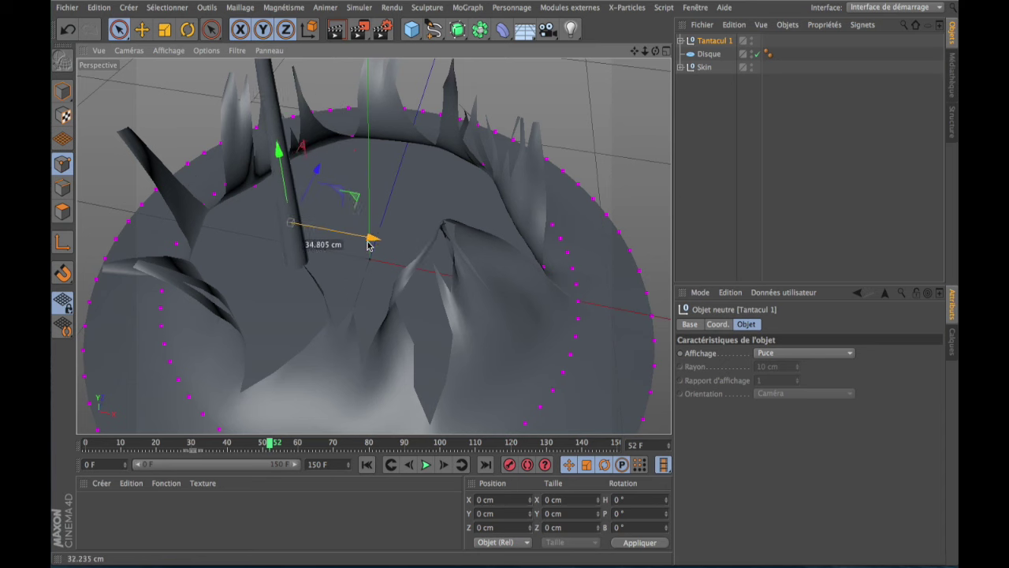
pyautogui.moveTo(315, 170); pyautogui.dragTo(308, 182)
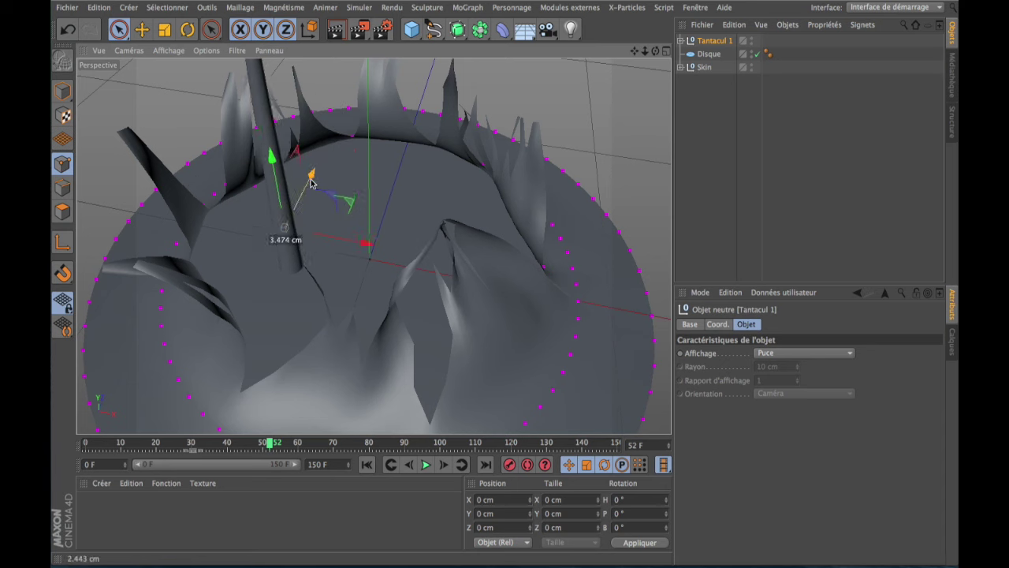
pyautogui.moveTo(360, 247); pyautogui.dragTo(349, 248)
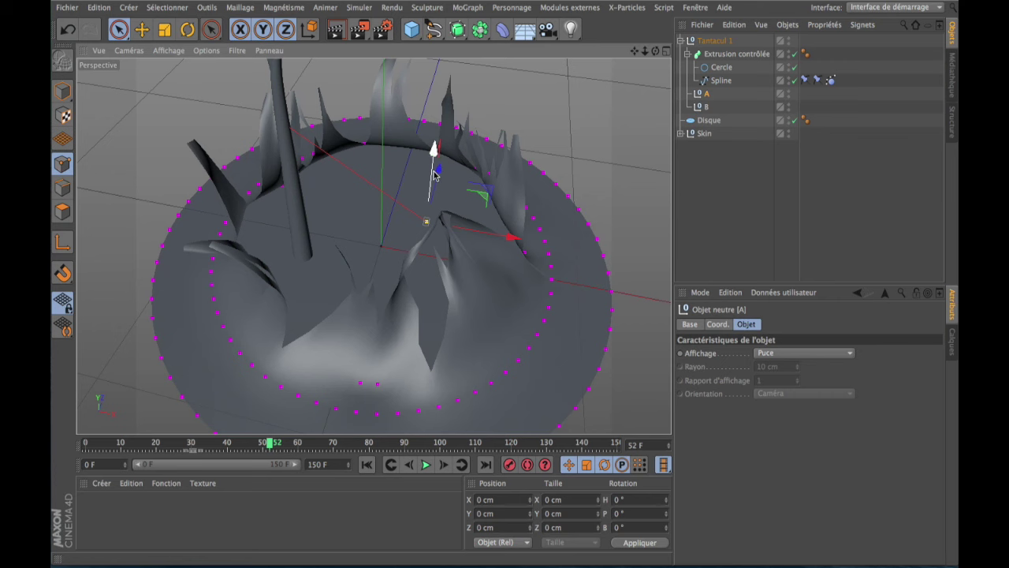
# - Raise null A along Y and play the tentacle animation, pausing at frame 80
pyautogui.moveTo(436, 175); pyautogui.dragTo(448, 134)
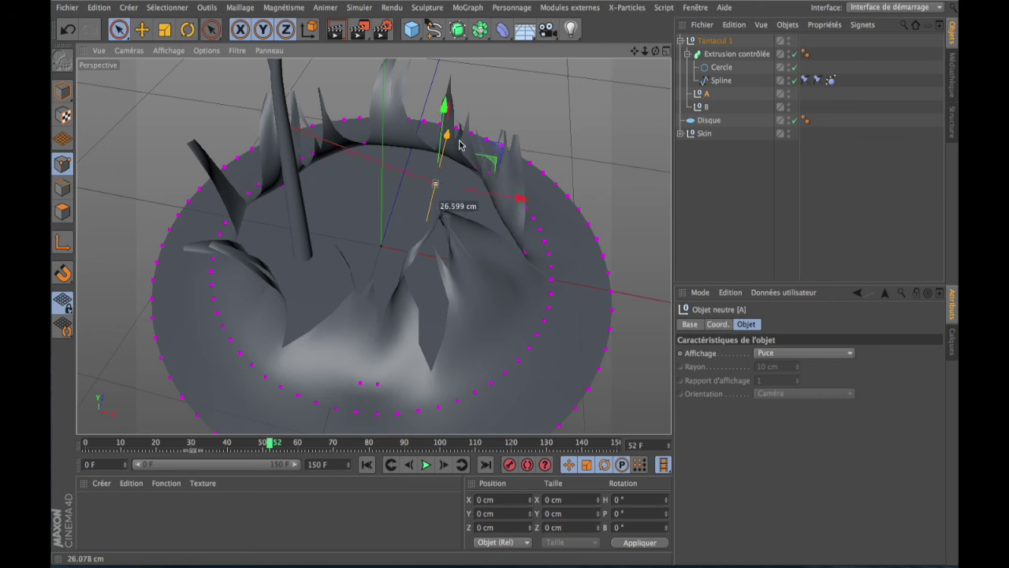
pyautogui.click(366, 464)
pyautogui.click(426, 465)
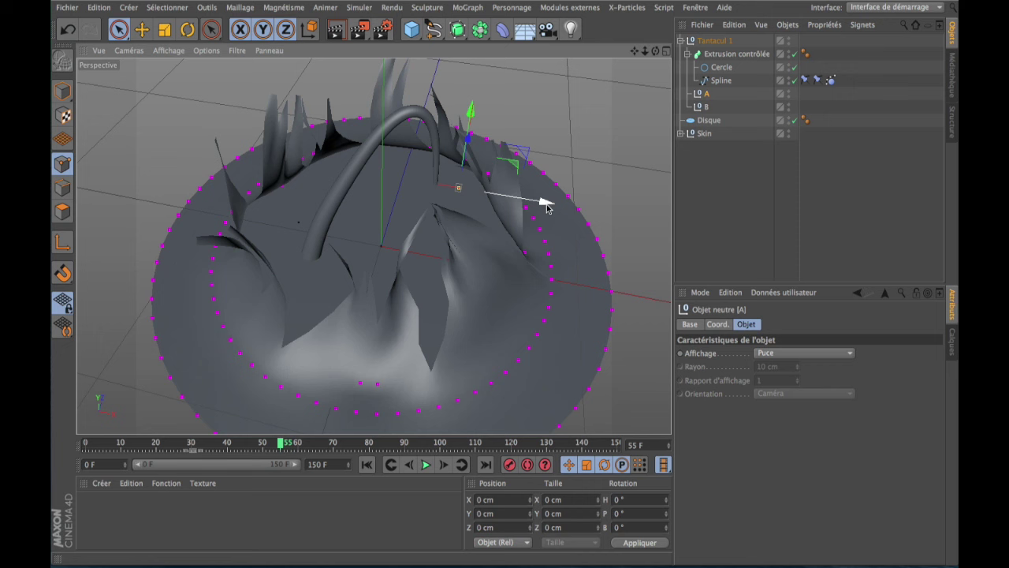
pyautogui.click(366, 464)
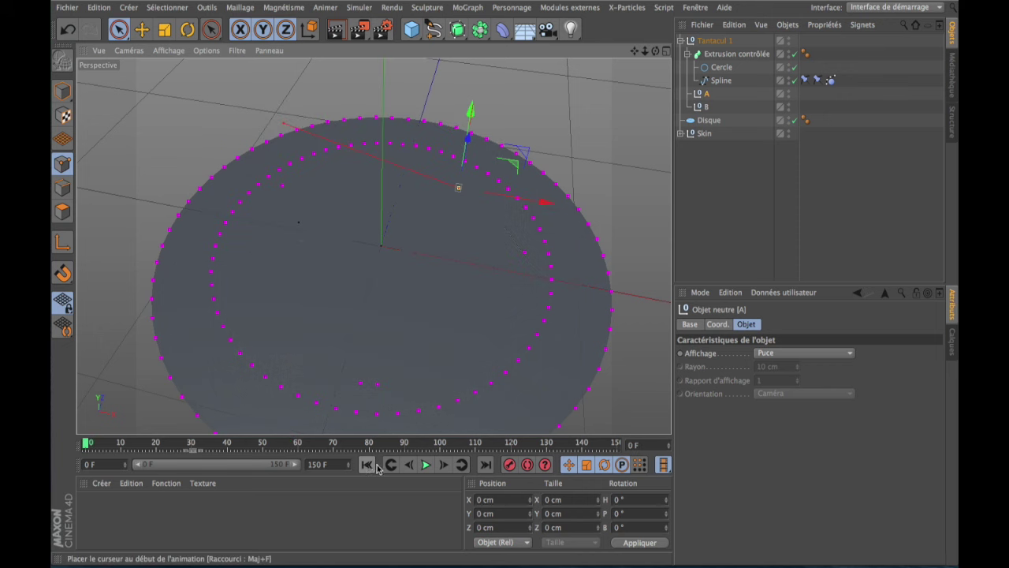
pyautogui.click(425, 466)
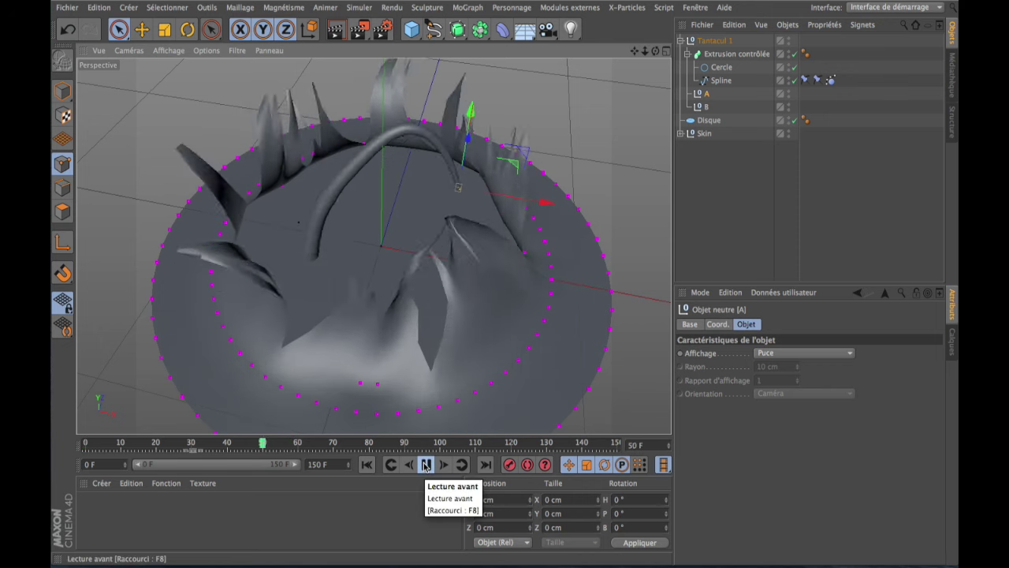
pyautogui.click(426, 465)
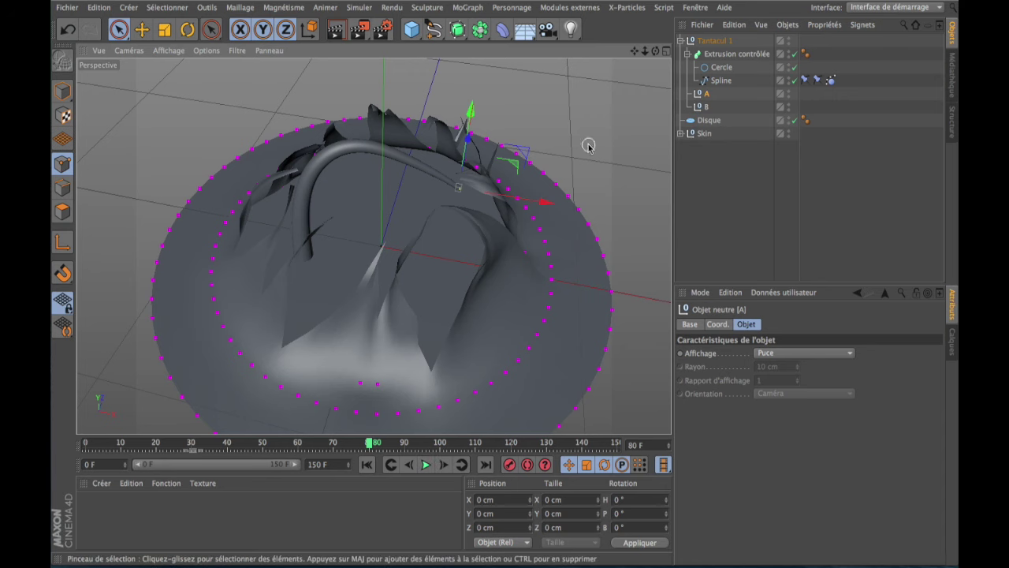
pyautogui.click(734, 55)
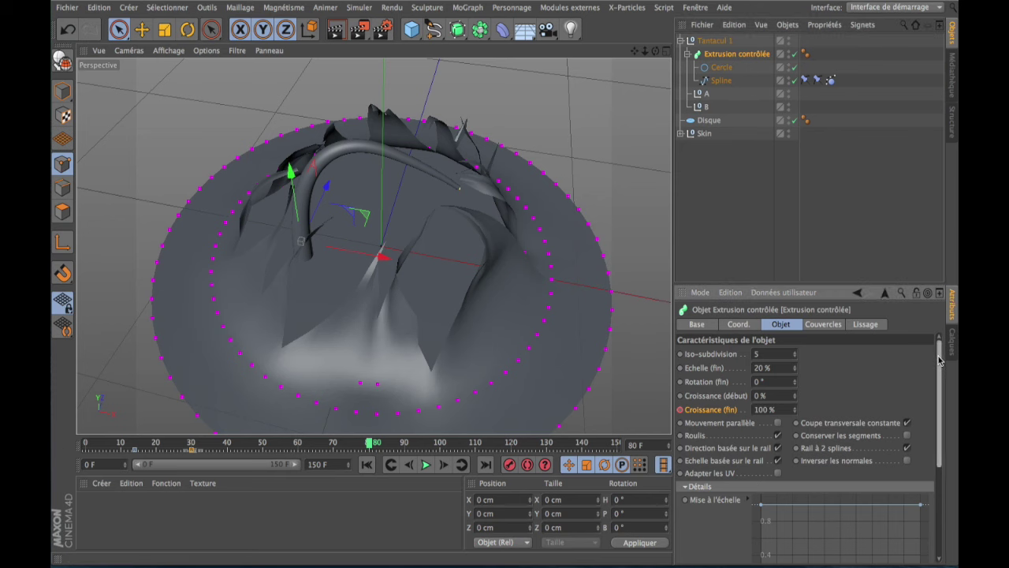
# - Add three points to the Mise à l'échelle curve and pull two of them down into dips
pyautogui.scroll(-3, 938, 360)
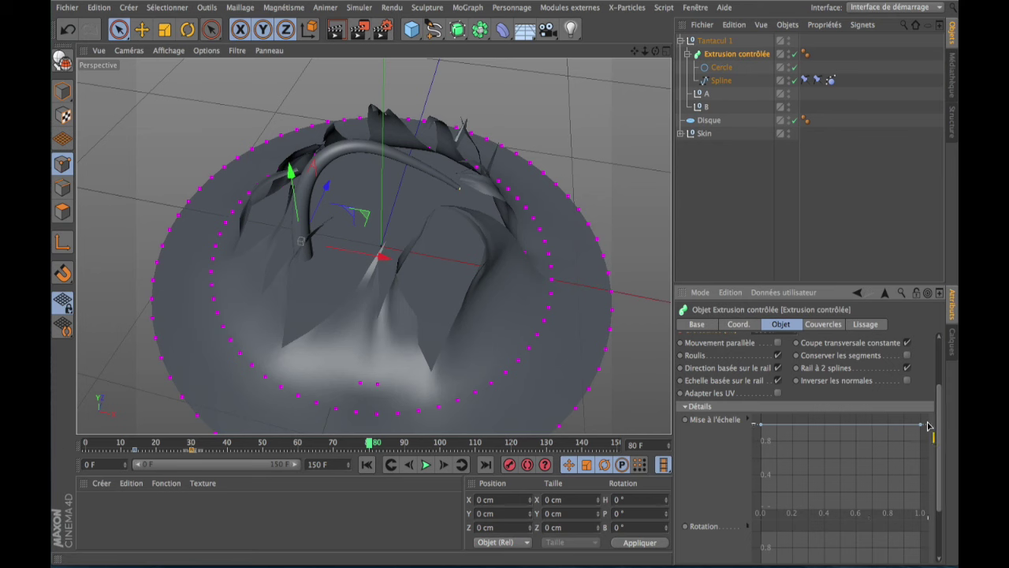
pyautogui.keyDown('ctrl'); pyautogui.click(792, 425); pyautogui.keyUp('ctrl')
pyautogui.keyDown('ctrl'); pyautogui.click(838, 424); pyautogui.keyUp('ctrl')
pyautogui.keyDown('ctrl'); pyautogui.click(889, 425); pyautogui.keyUp('ctrl')
pyautogui.moveTo(792, 424); pyautogui.dragTo(792, 457)
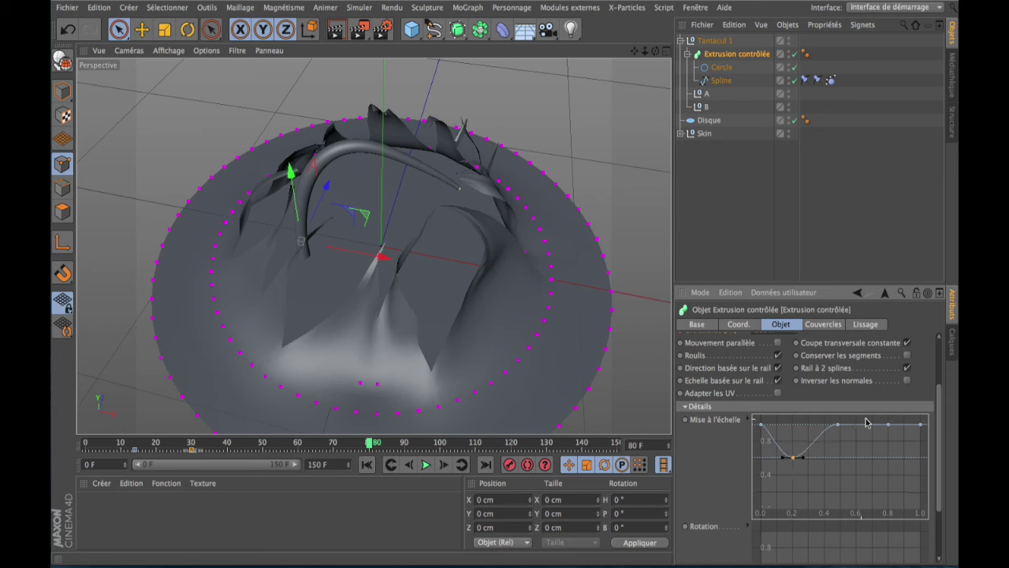
pyautogui.moveTo(889, 425); pyautogui.dragTo(873, 457)
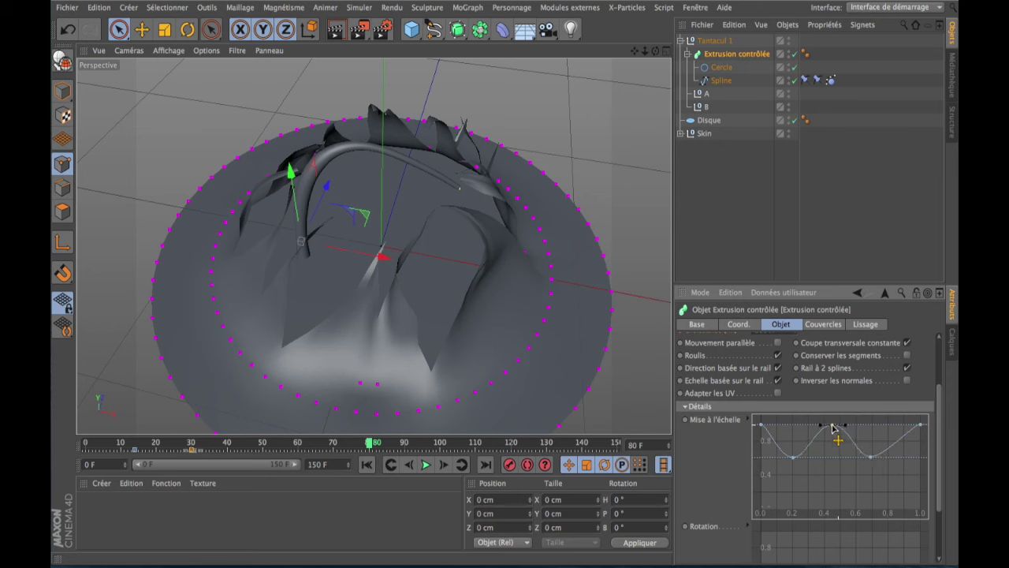
# - Fine-tune the middle and right scale-curve points, then select null A
pyautogui.scroll(3, 288, 169)
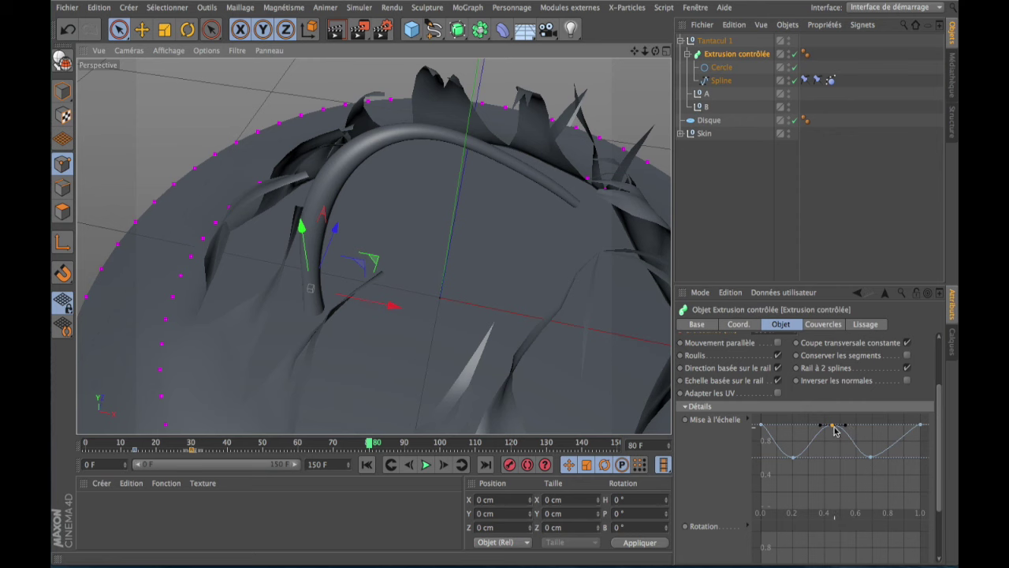
pyautogui.moveTo(834, 430)
pyautogui.mouseDown()
pyautogui.moveTo(839, 460)
pyautogui.moveTo(829, 430)
pyautogui.moveTo(843, 427)
pyautogui.moveTo(833, 426)
pyautogui.mouseUp()
pyautogui.moveTo(870, 457); pyautogui.dragTo(868, 454)
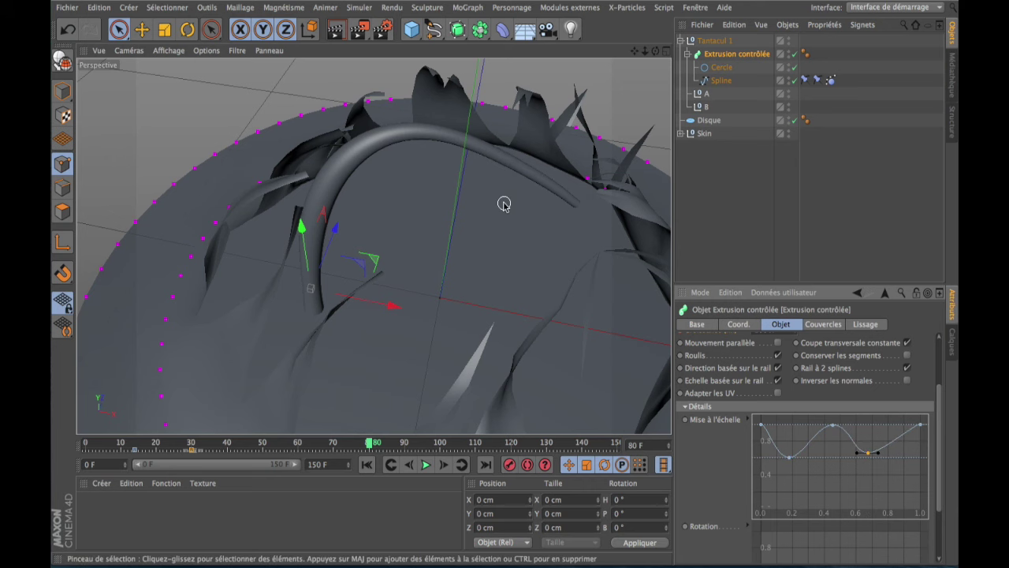
pyautogui.scroll(-5, 504, 204)
pyautogui.scroll(5, 503, 203)
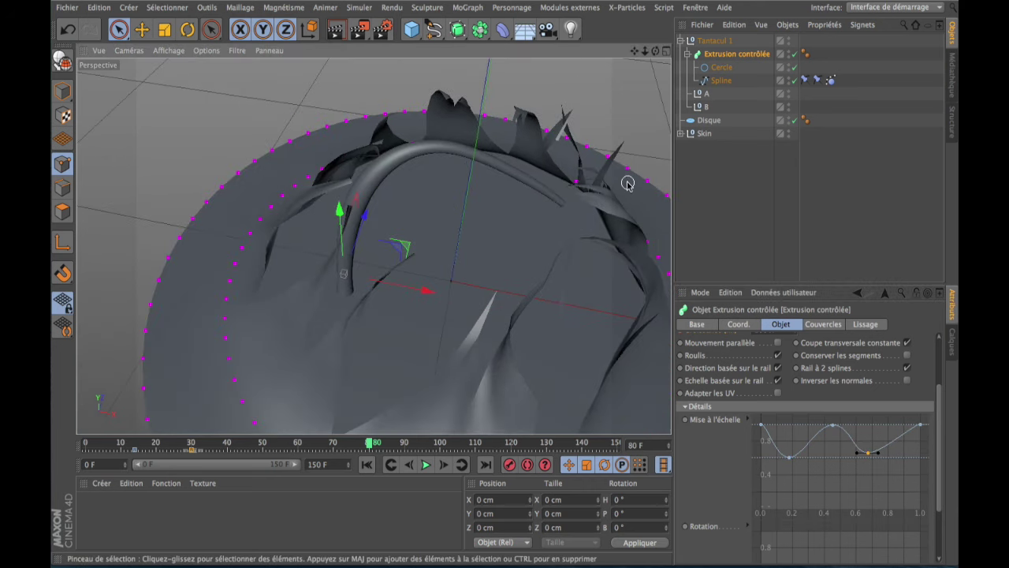
pyautogui.moveTo(654, 50); pyautogui.dragTo(374, 247)
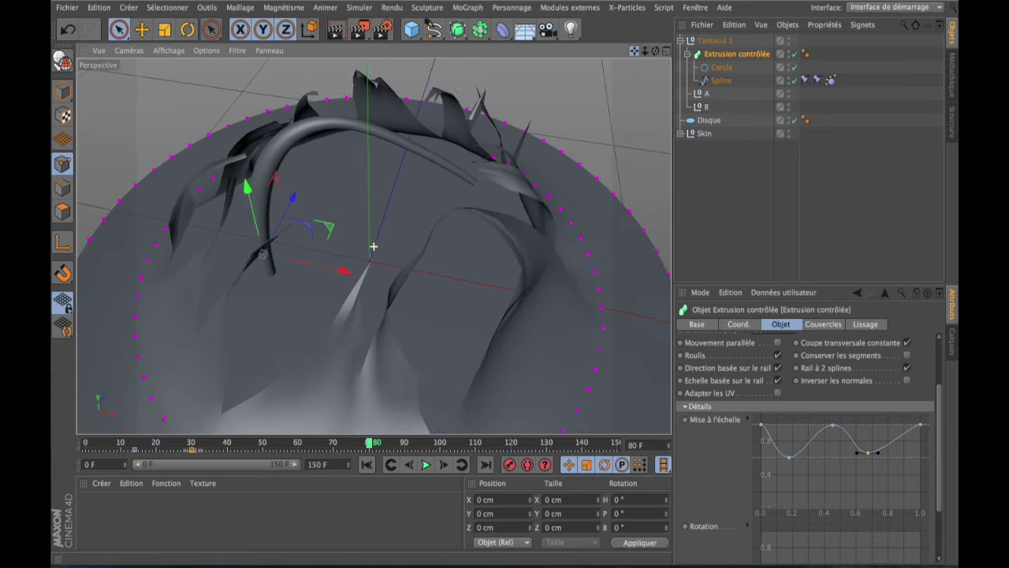
pyautogui.click(520, 128)
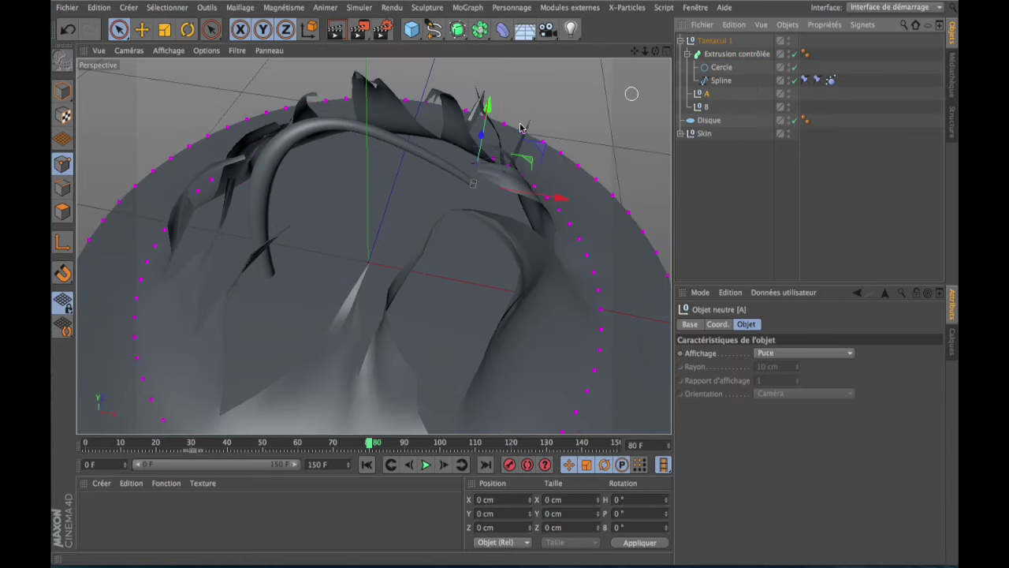
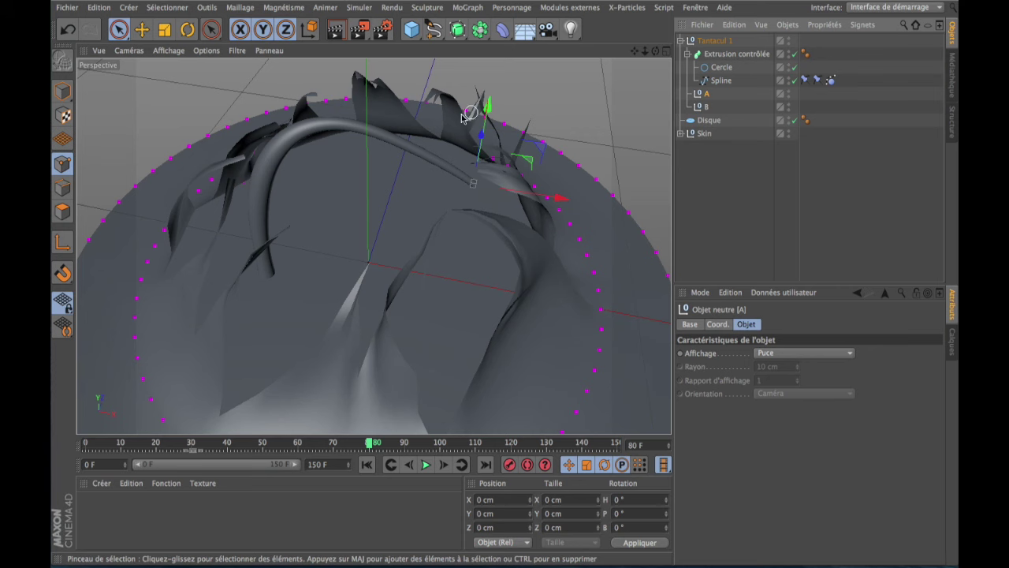
# - Make A's Vibration tag modify position (10, 5, 7 cm, frequency 2) and replay from the start
pyautogui.rightClick(706, 95)
pyautogui.moveTo(780, 96)
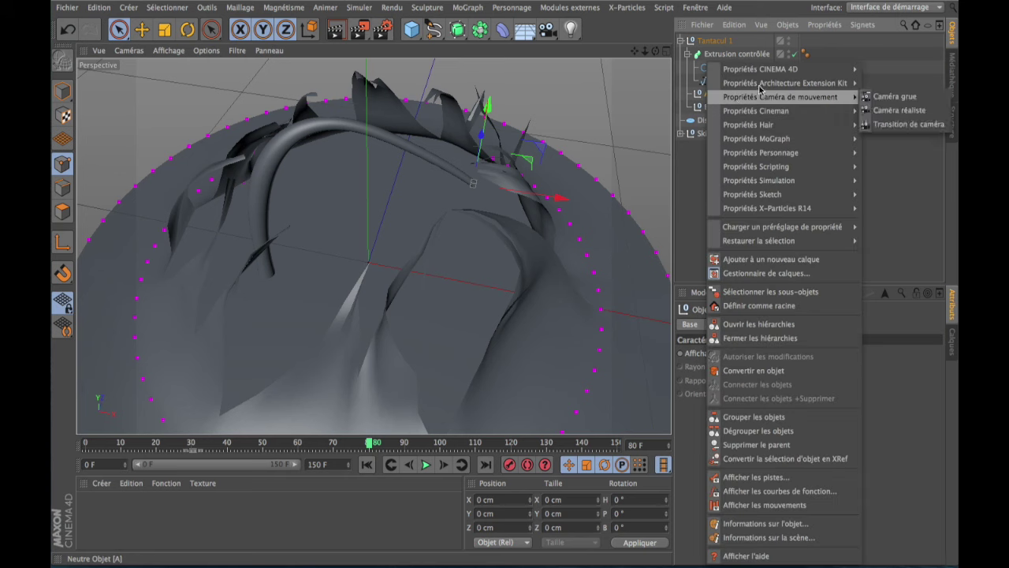
pyautogui.press('Escape')
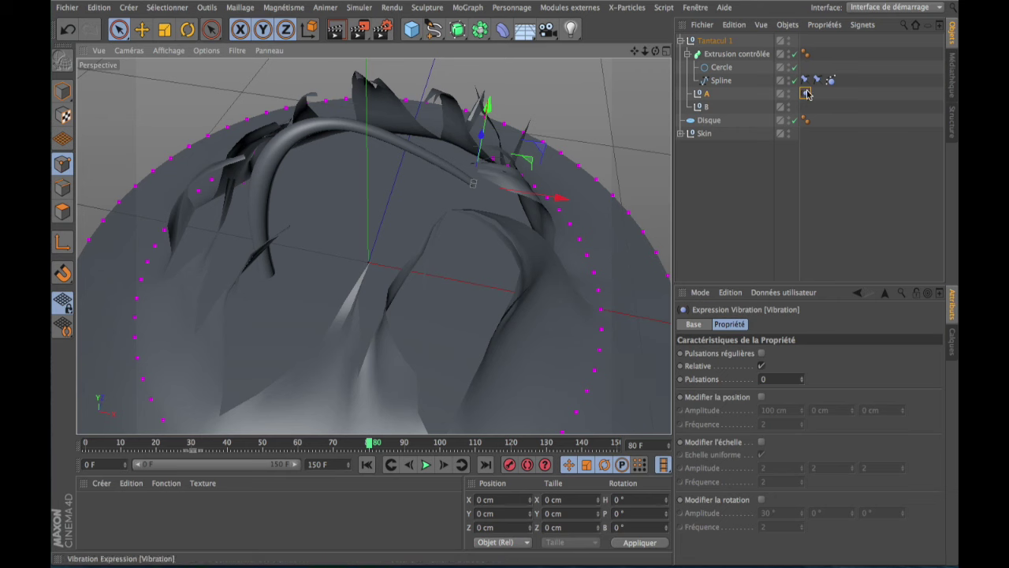
pyautogui.click(761, 396)
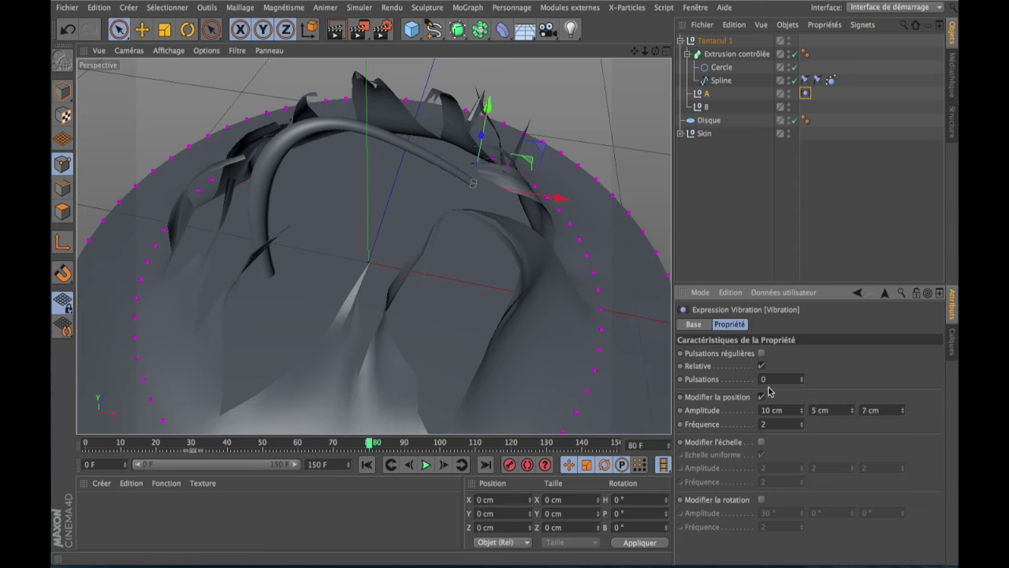
pyautogui.click(366, 464)
pyautogui.click(424, 466)
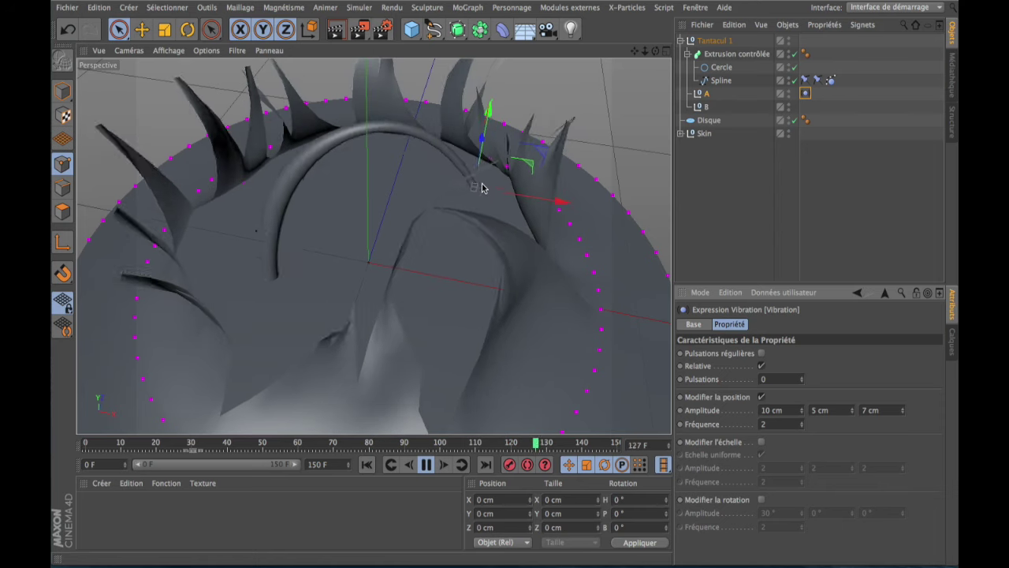
# - Pause and replay the vibrating tentacle animation
pyautogui.click(426, 466)
pyautogui.click(428, 471)
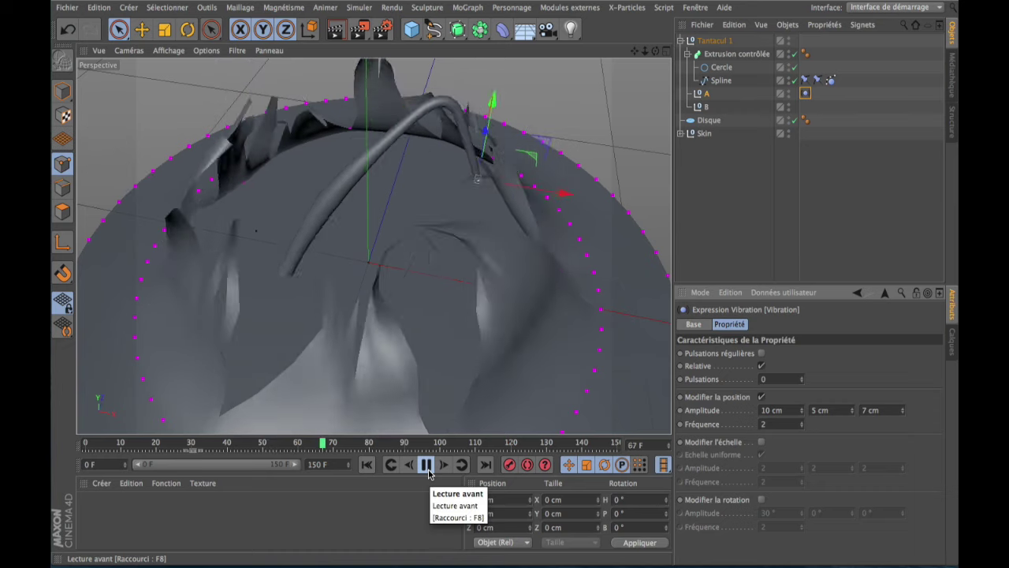
pyautogui.click(428, 471)
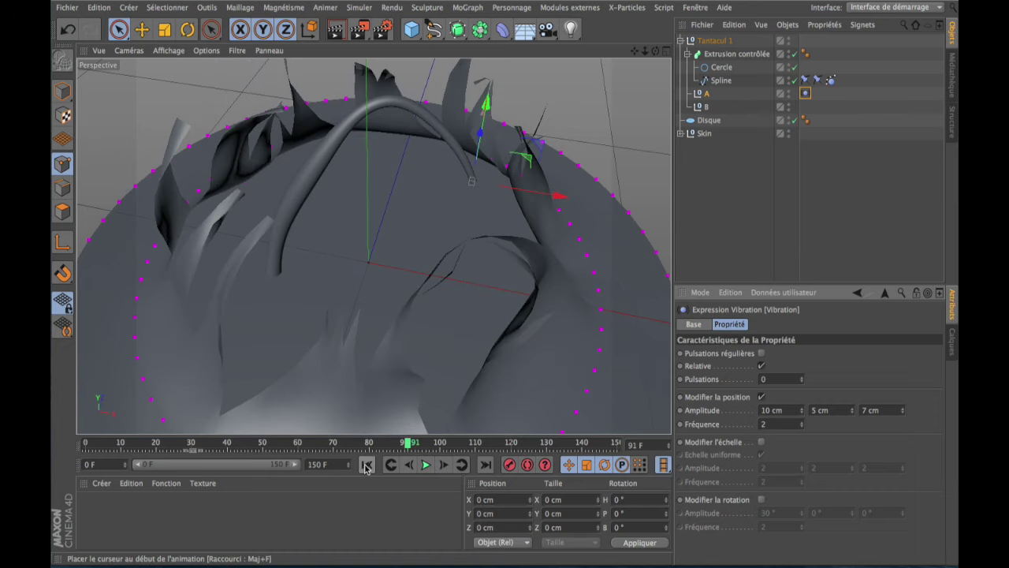
# - Zoom out to frame the whole disc and collapse the Tantacul 1 hierarchy
pyautogui.scroll(-2, 386, 270)
pyautogui.scroll(-2, 385, 270)
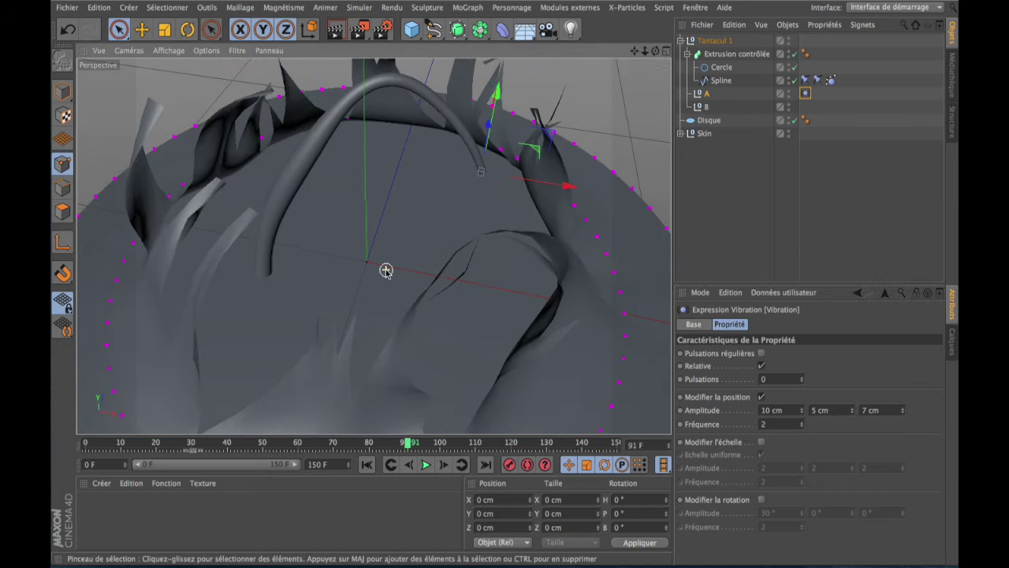
pyautogui.scroll(-1, 386, 271)
pyautogui.scroll(-1, 385, 271)
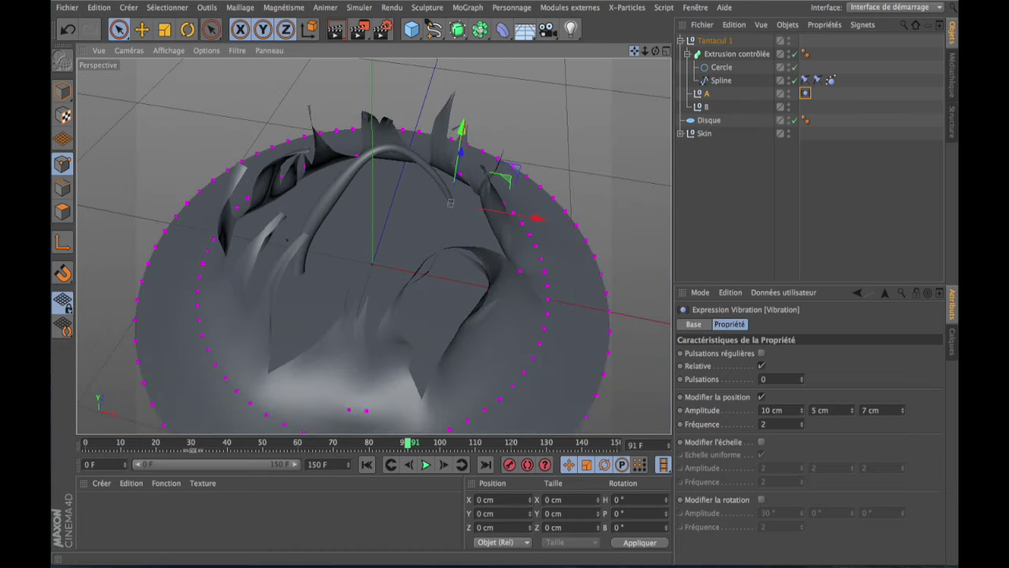
pyautogui.moveTo(634, 50); pyautogui.dragTo(640, 57)
pyautogui.click(681, 41)
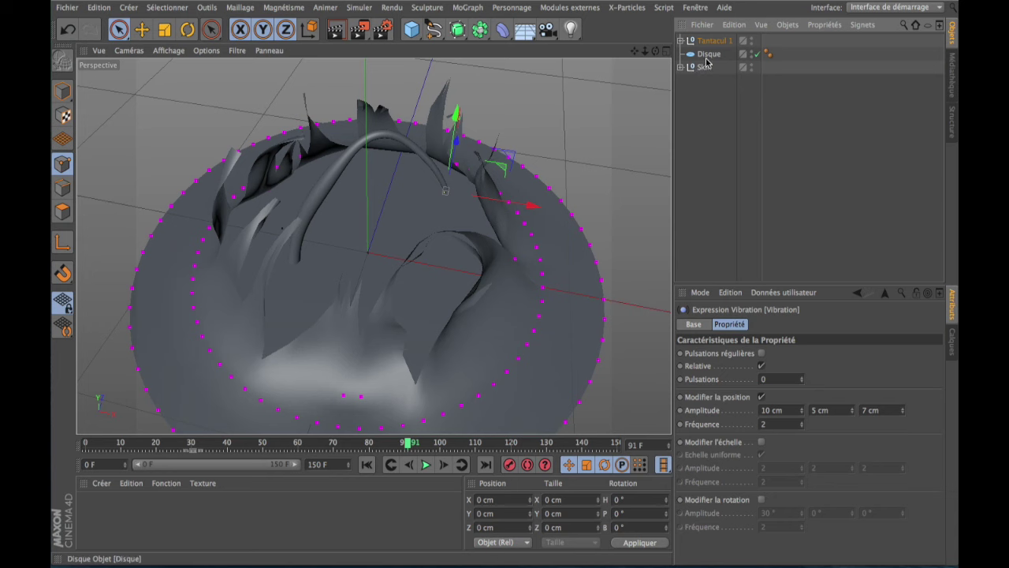
# - Duplicate Tantacul 1 and rename the copy Tantacul 2
pyautogui.keyDown('ctrl'); pyautogui.moveTo(712, 53); pyautogui.dragTo(710, 52); pyautogui.keyUp('ctrl')
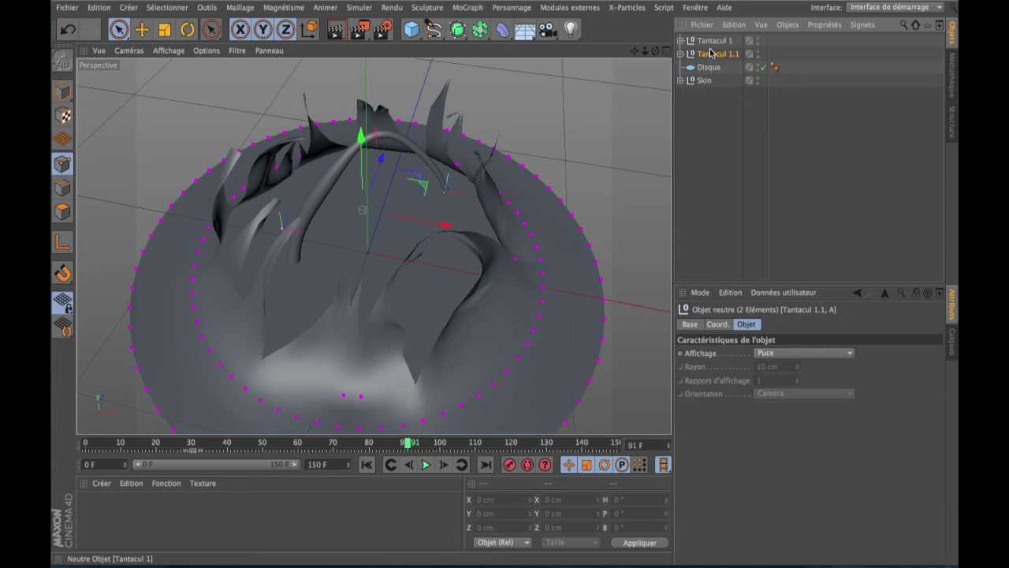
pyautogui.click(710, 55)
pyautogui.doubleClick(714, 54)
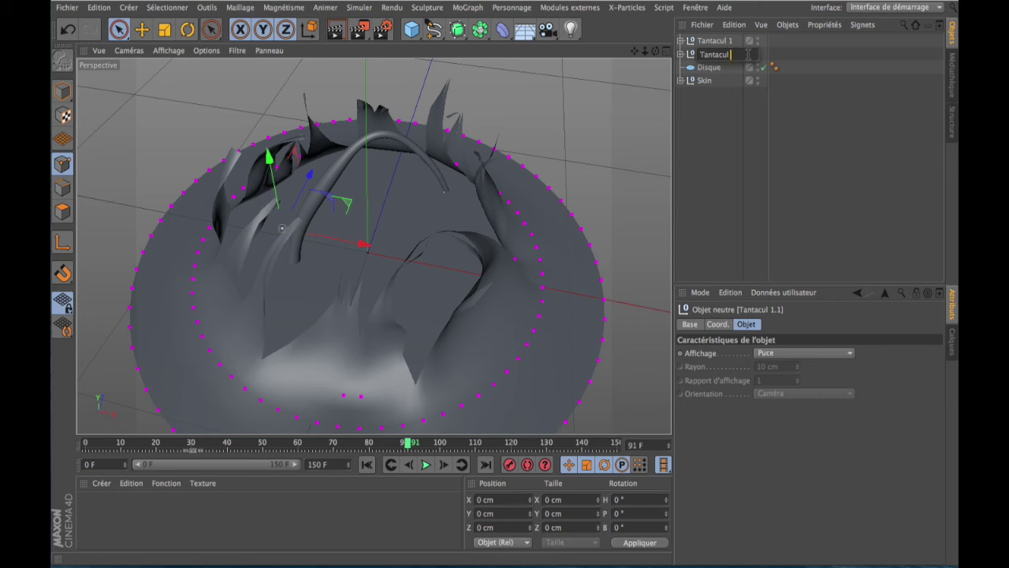
pyautogui.write('2')
pyautogui.click(720, 130)
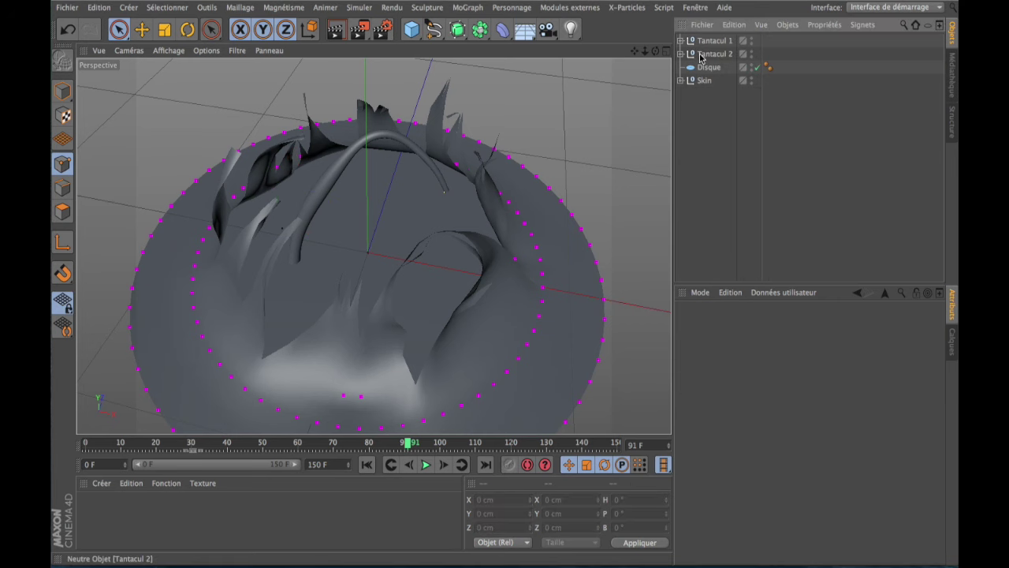
# - Rotate and move Tantacul 2 toward the disc centre, then expand its hierarchy
pyautogui.click(700, 55)
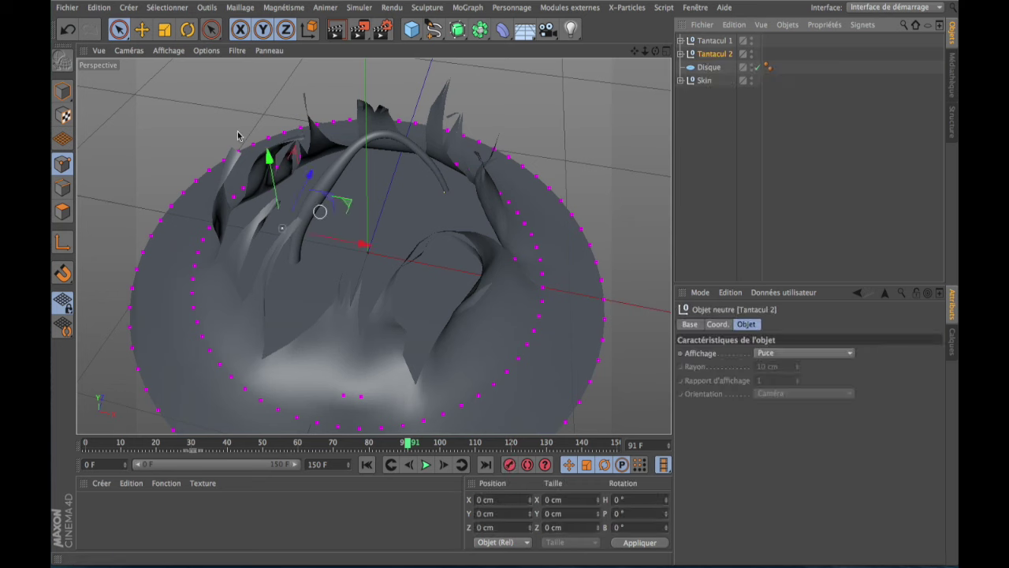
pyautogui.press('r')
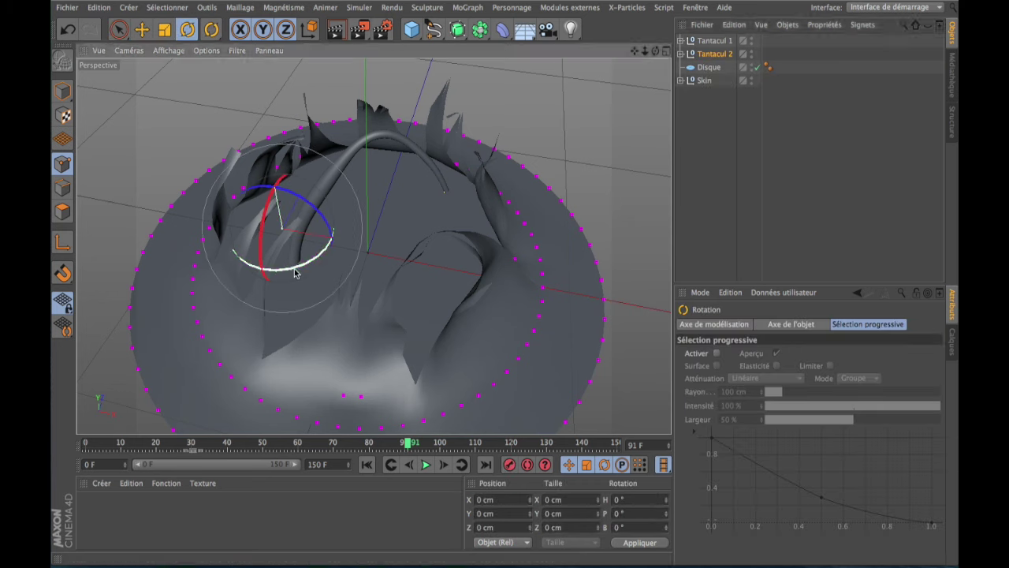
pyautogui.moveTo(295, 270)
pyautogui.mouseDown()
pyautogui.moveTo(419, 189)
pyautogui.moveTo(287, 217)
pyautogui.mouseUp()
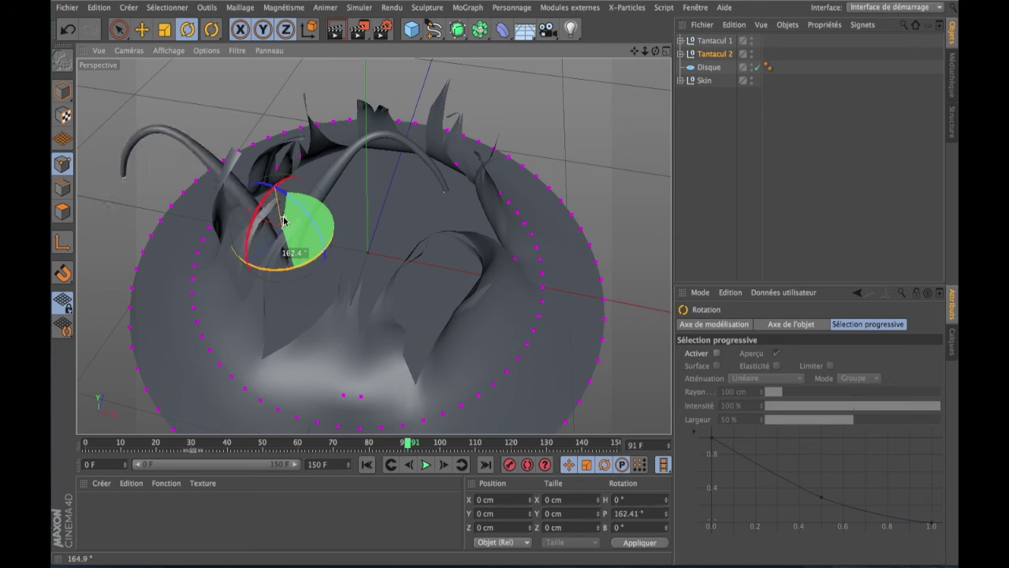
pyautogui.moveTo(288, 217); pyautogui.dragTo(160, 46)
pyautogui.click(142, 29)
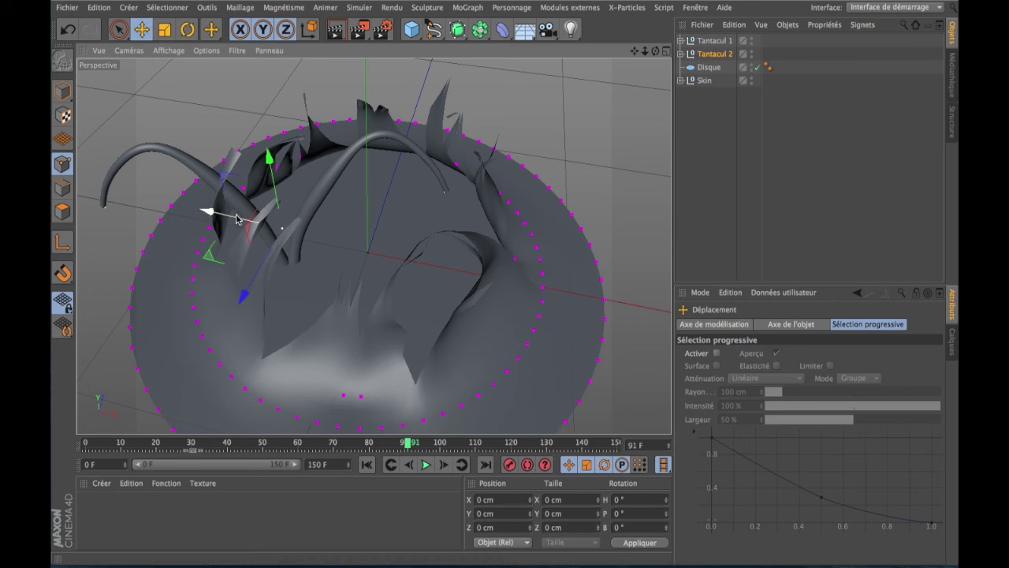
pyautogui.moveTo(236, 220); pyautogui.dragTo(401, 248)
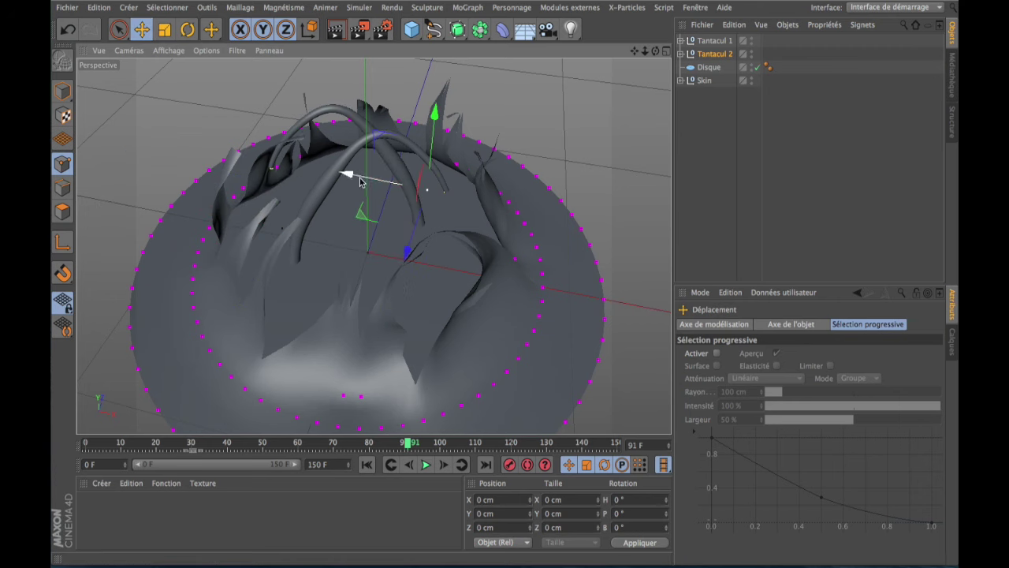
pyautogui.moveTo(359, 183); pyautogui.dragTo(370, 193)
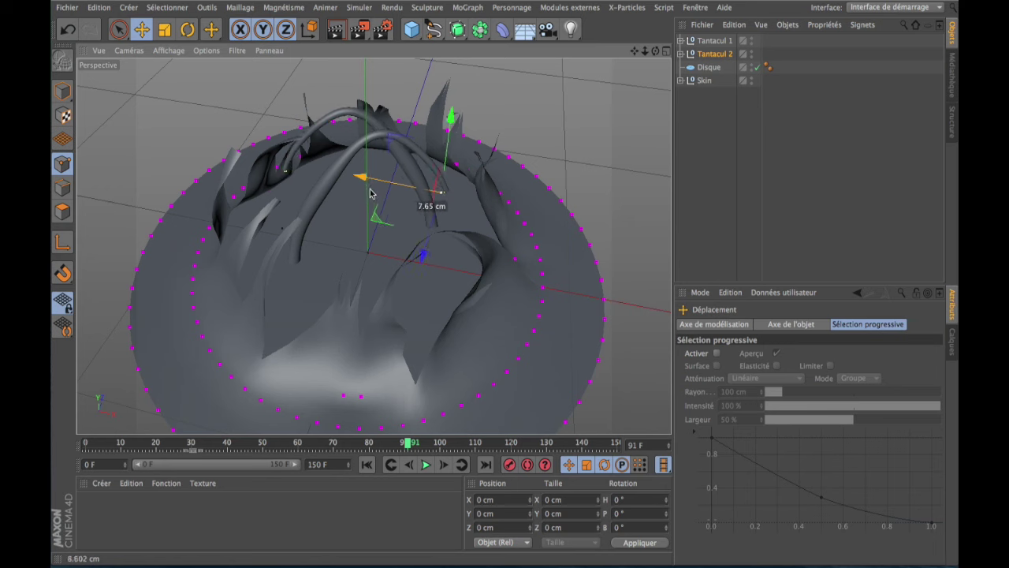
pyautogui.moveTo(370, 193); pyautogui.dragTo(371, 197)
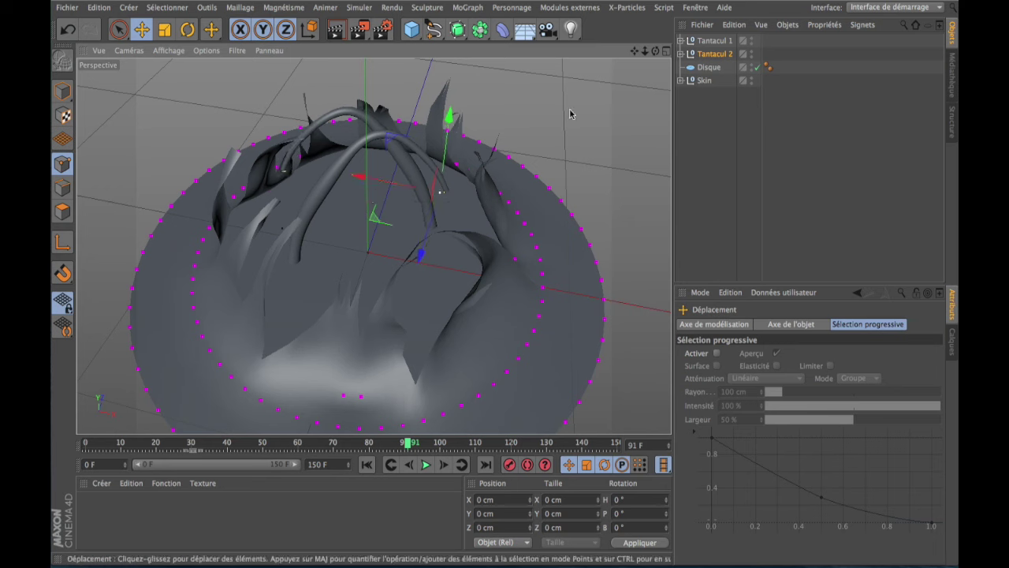
pyautogui.click(680, 54)
# - Reposition Tantacul 2's control object A higher and along Z
pyautogui.click(705, 107)
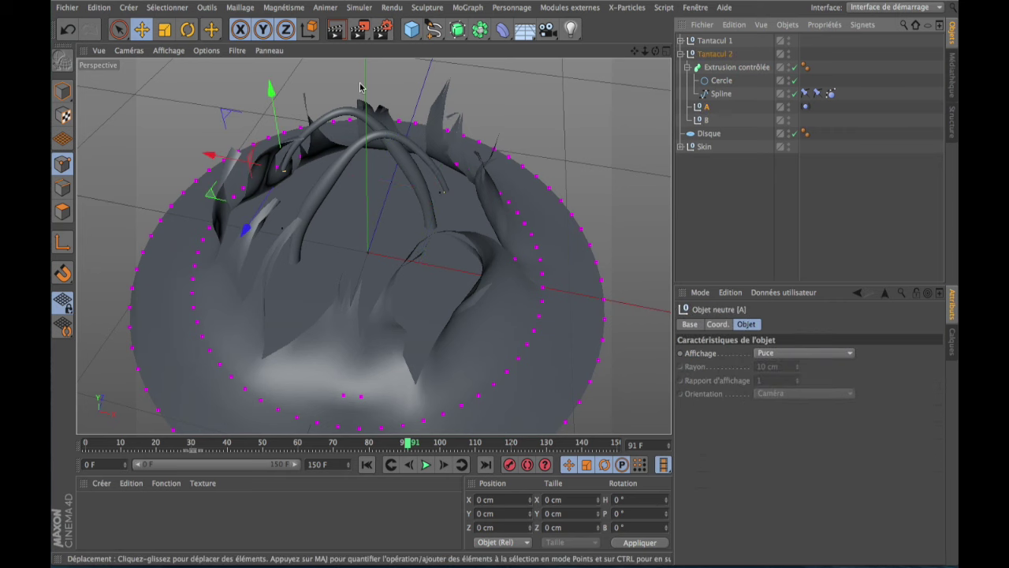
pyautogui.moveTo(269, 117); pyautogui.dragTo(240, 122)
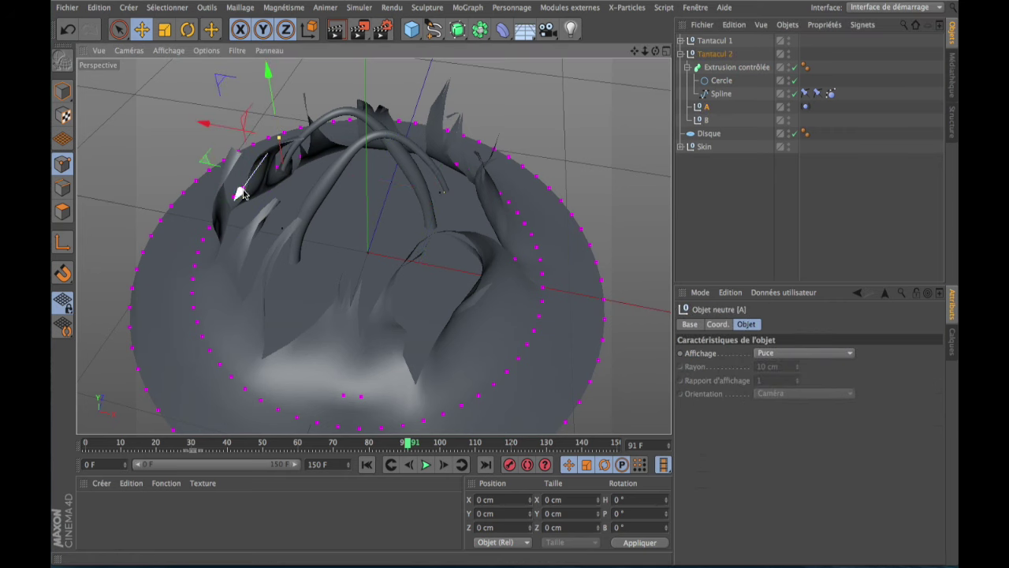
pyautogui.moveTo(241, 194); pyautogui.dragTo(223, 144)
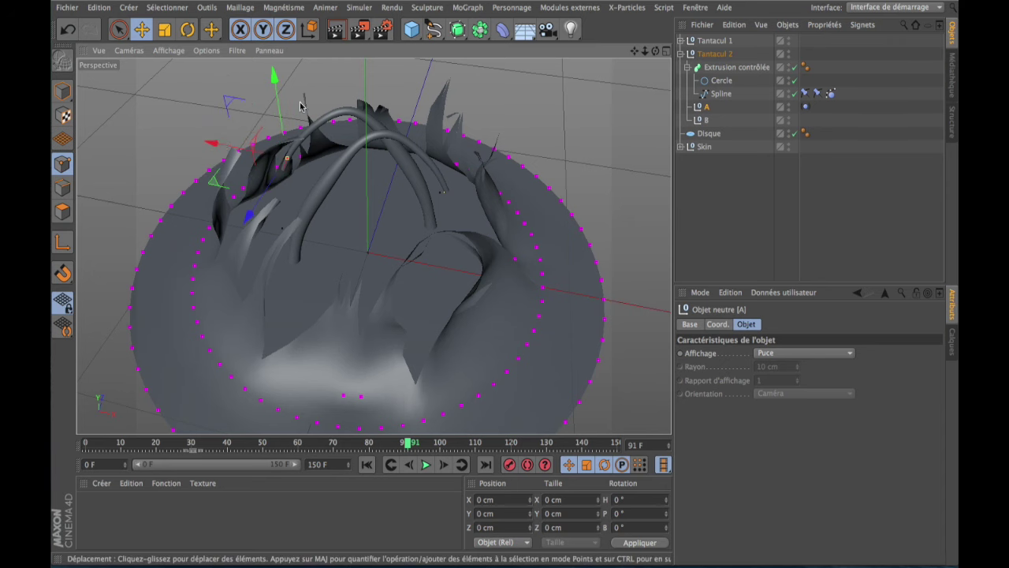
pyautogui.moveTo(272, 75); pyautogui.dragTo(272, 66)
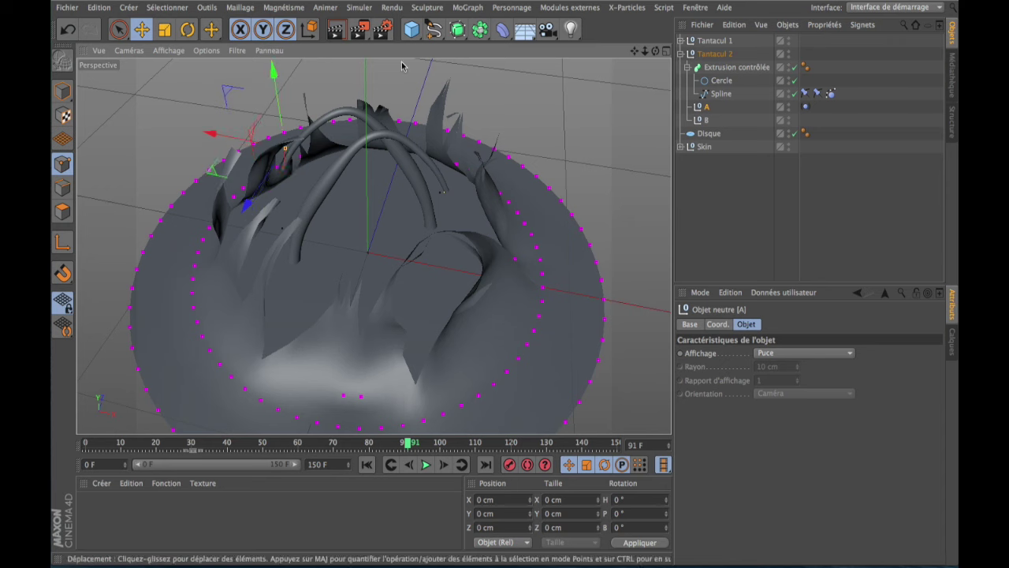
# - Review A's vibration pulsations, the circle profile and the spline dynamics forces settings
pyautogui.click(806, 108)
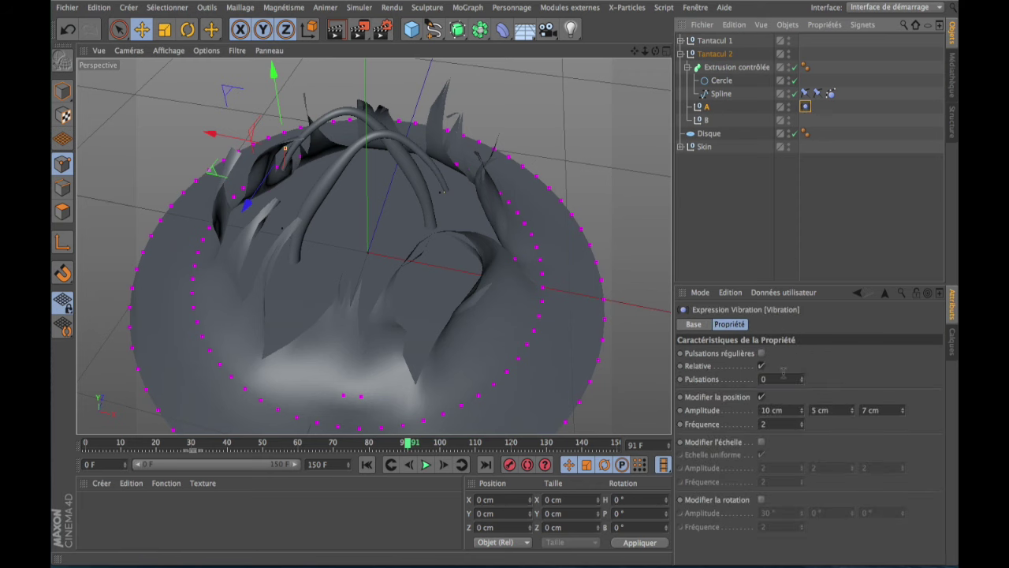
pyautogui.click(782, 375)
pyautogui.write('2')
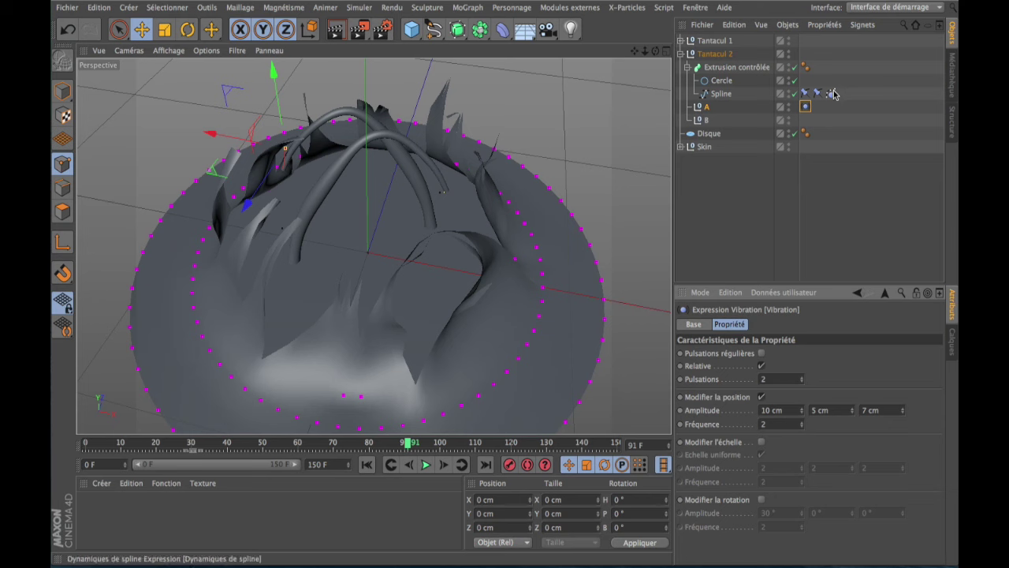
pyautogui.click(721, 82)
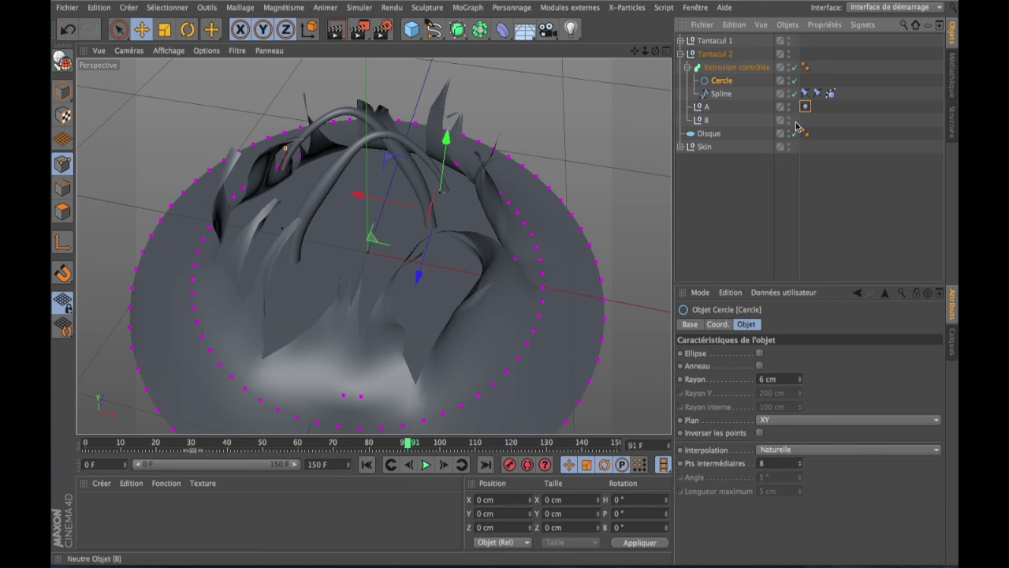
pyautogui.click(830, 93)
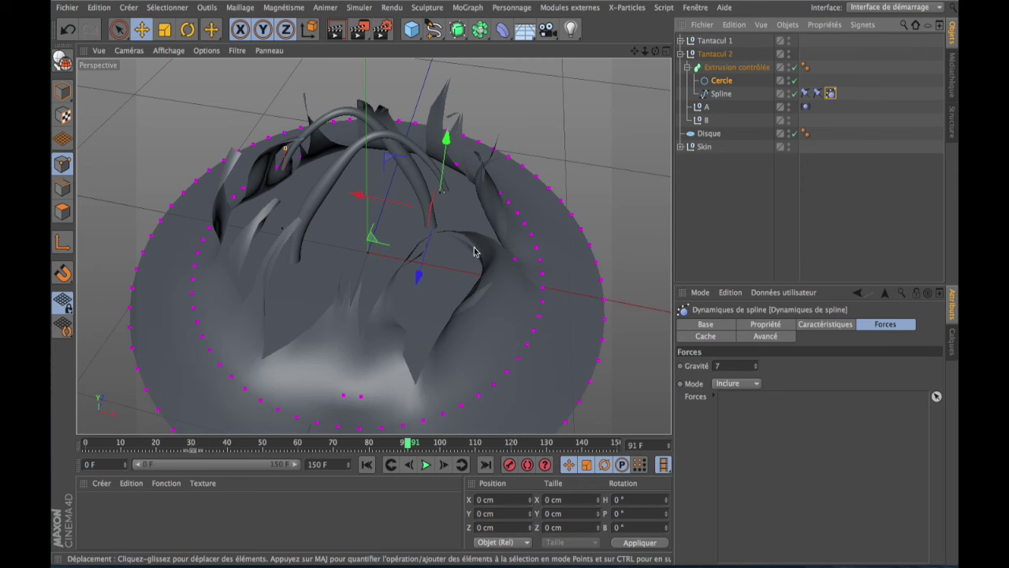
# - Replay the simulation from the start, stop at frame 97, and collapse Tantacul 2
pyautogui.click(366, 464)
pyautogui.click(426, 464)
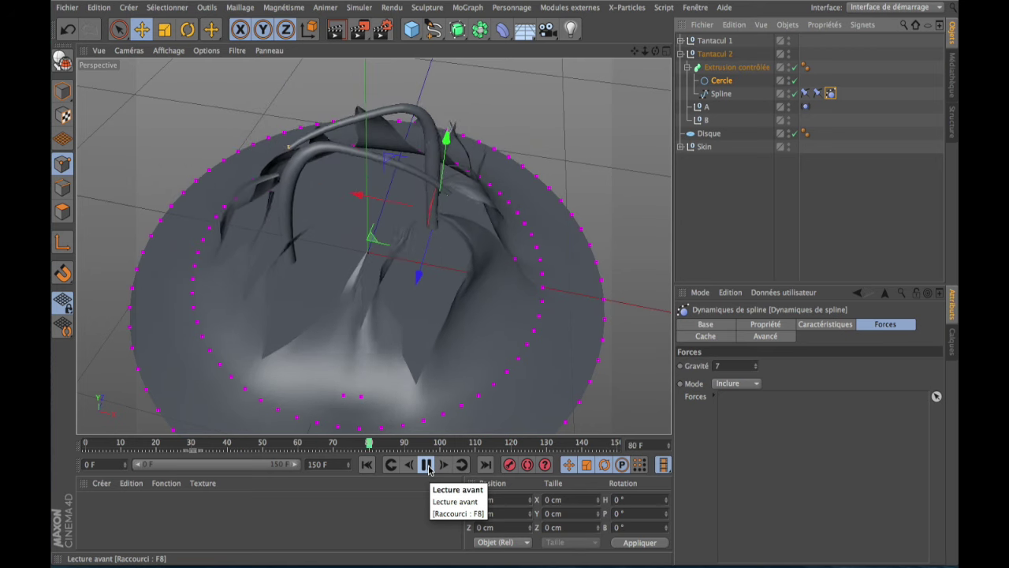
pyautogui.click(426, 465)
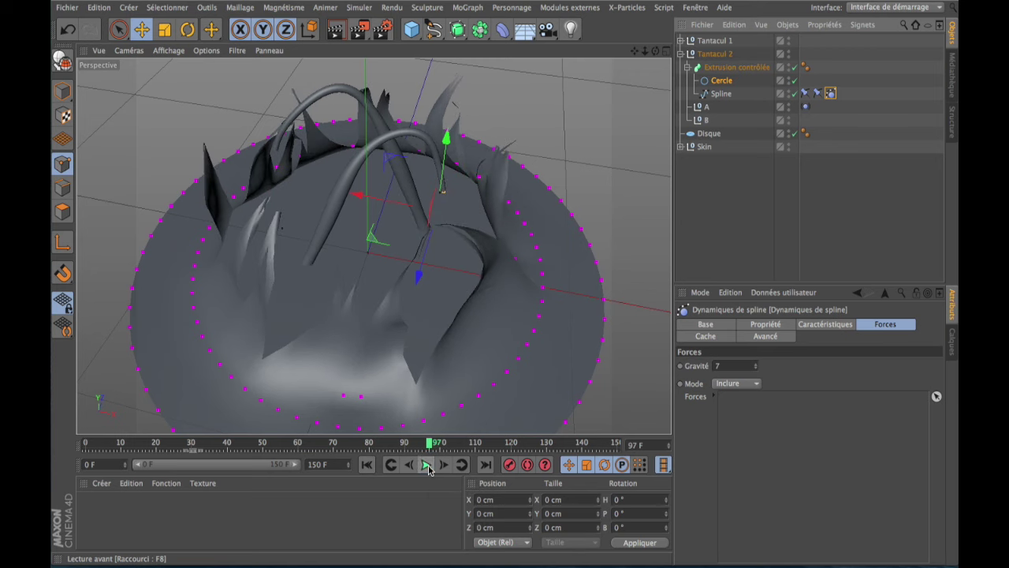
pyautogui.click(680, 54)
pyautogui.click(714, 53)
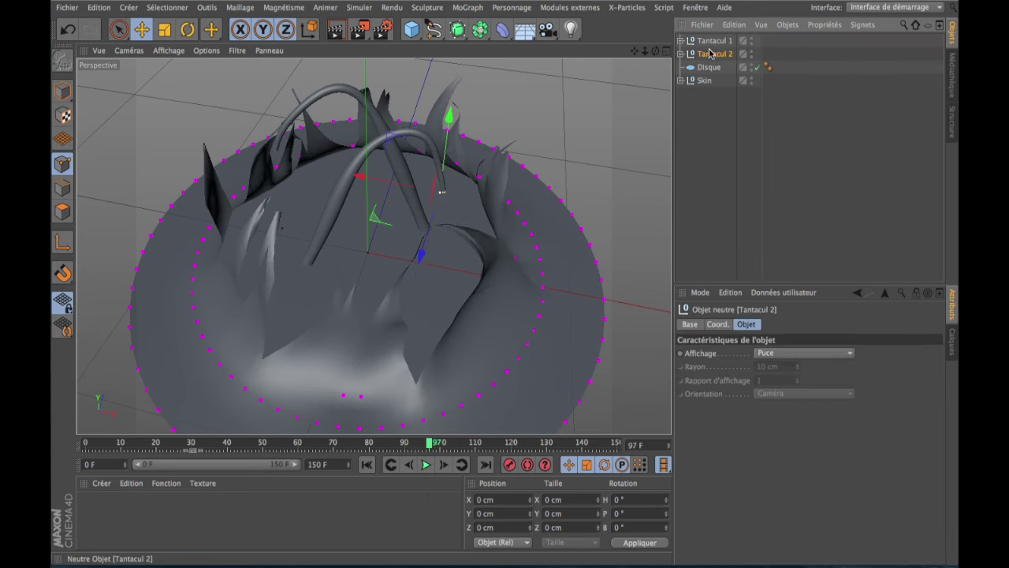
# - Duplicate Tantacul 2 and rename the copy Tantacul 3
pyautogui.keyDown('ctrl'); pyautogui.moveTo(711, 61); pyautogui.dragTo(712, 65); pyautogui.keyUp('ctrl')
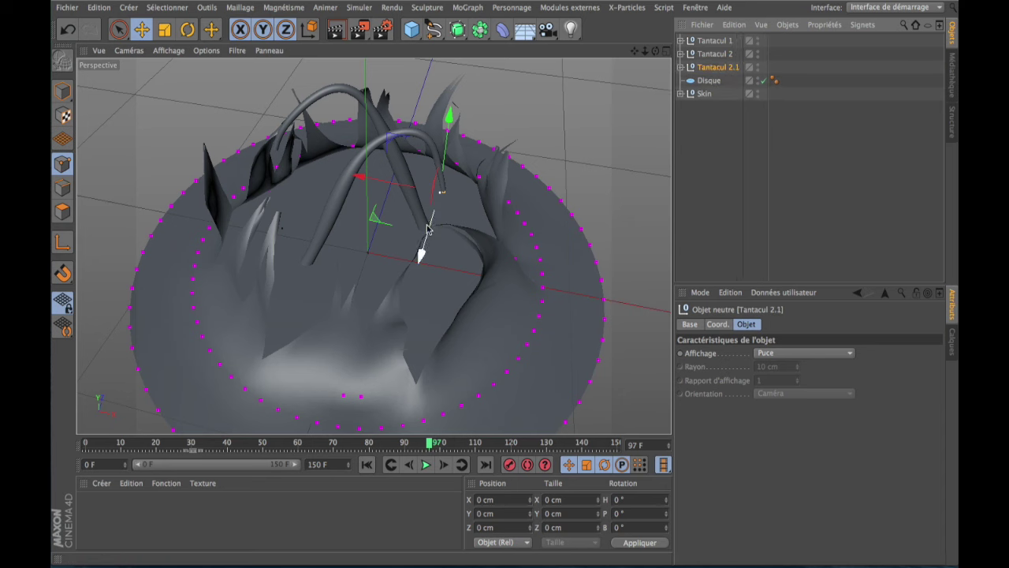
pyautogui.doubleClick(717, 68)
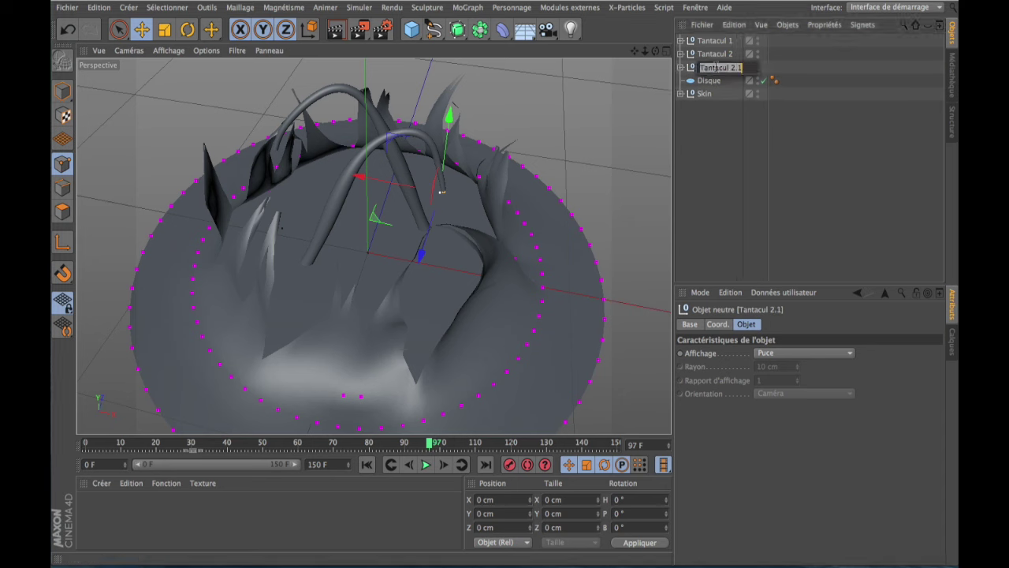
pyautogui.click(743, 68)
pyautogui.write('3')
pyautogui.click(707, 146)
pyautogui.click(714, 67)
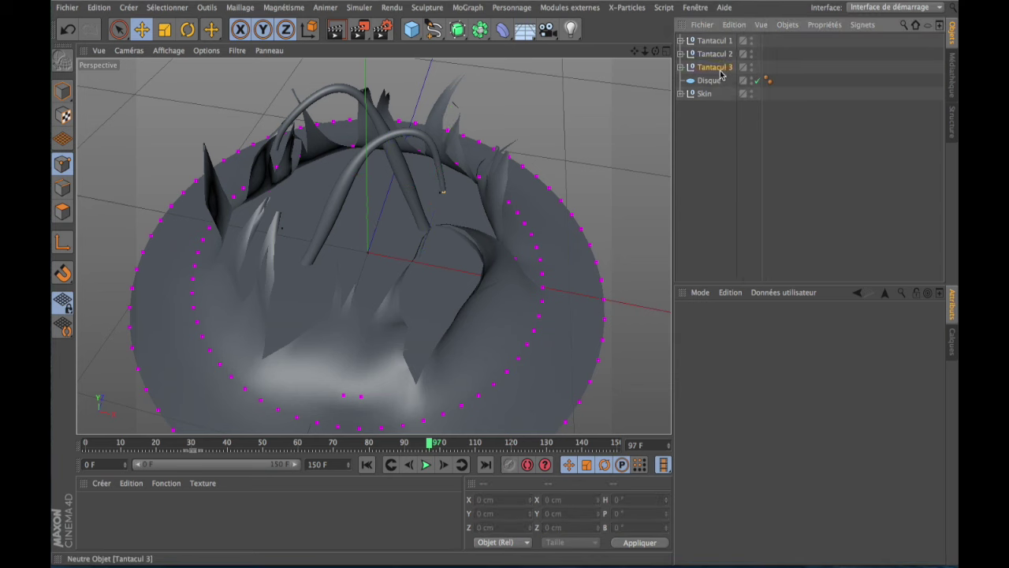
# - Move Tantacul 3, tilt it about -65° in pitch, lower it ~7 cm, and expand it
pyautogui.moveTo(422, 254); pyautogui.dragTo(396, 331)
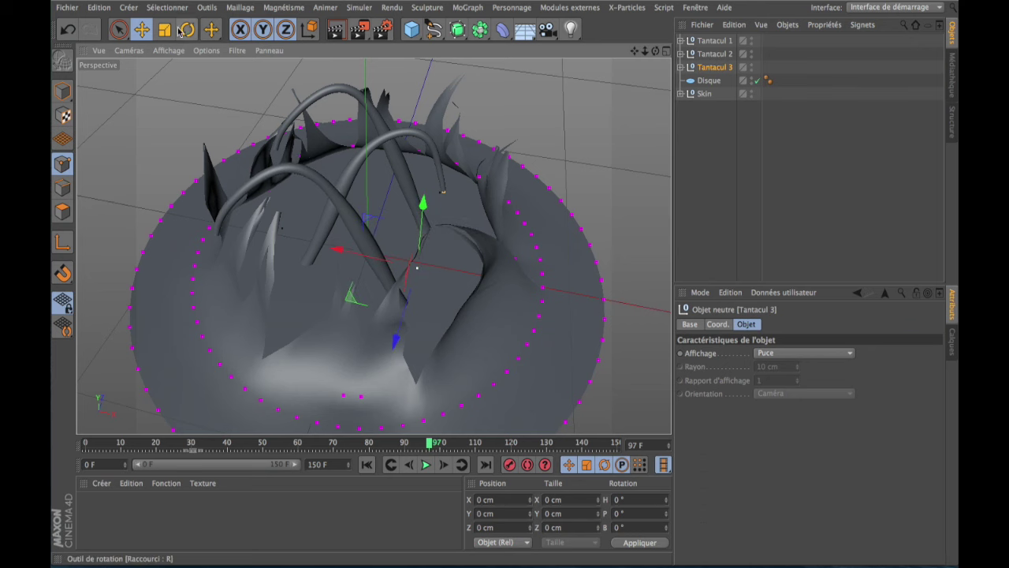
pyautogui.press('r')
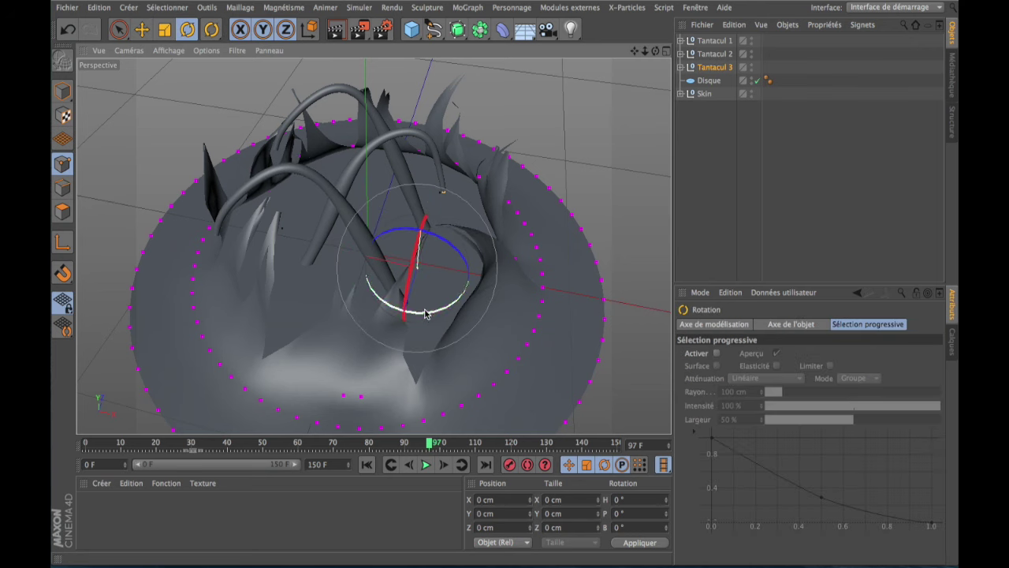
pyautogui.moveTo(419, 313); pyautogui.dragTo(305, 301)
pyautogui.click(142, 30)
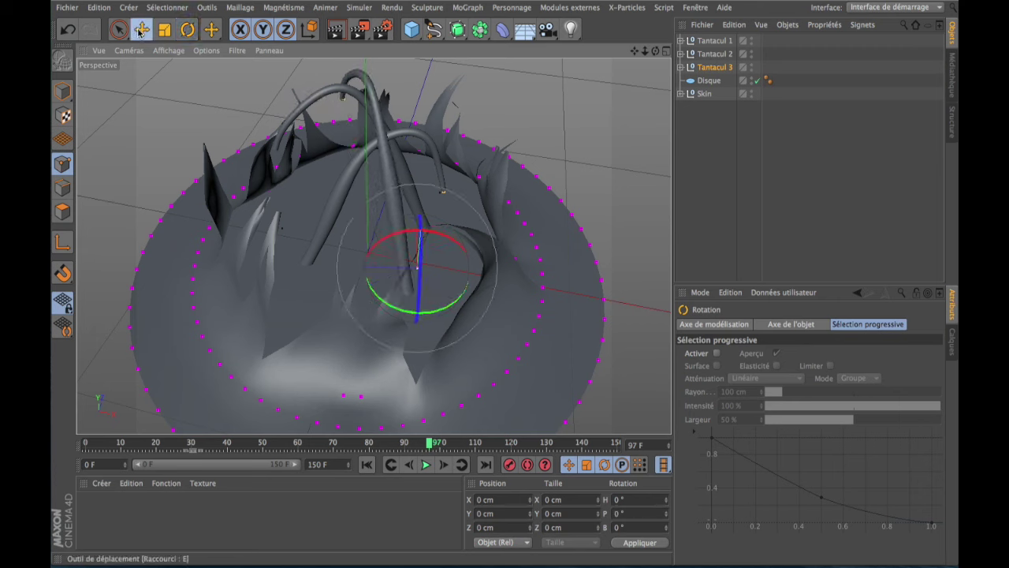
pyautogui.moveTo(417, 221); pyautogui.dragTo(417, 236)
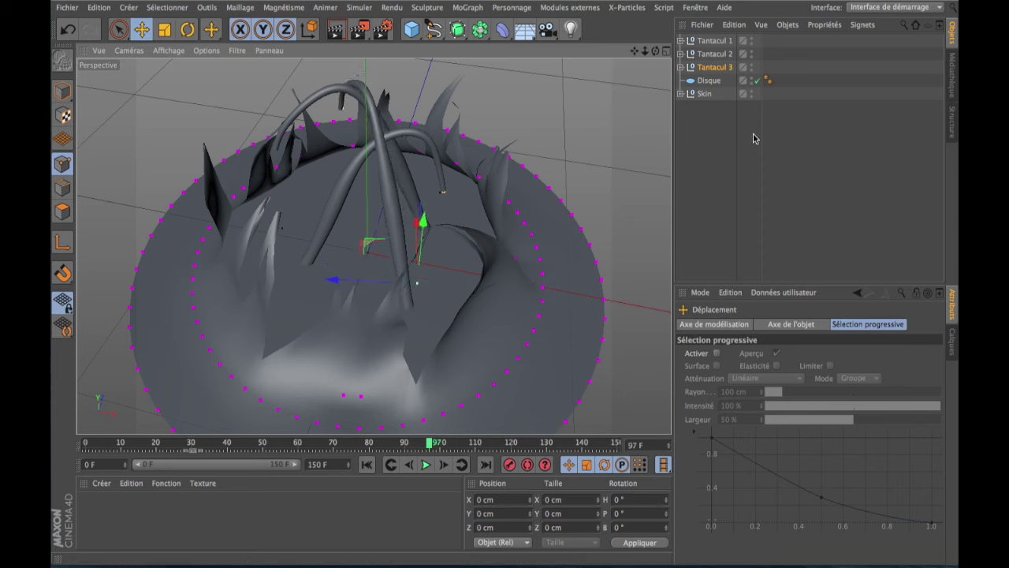
pyautogui.click(681, 68)
# - Move Tantacul 3's null A about 42 cm along Y to reshape its arch
pyautogui.click(705, 122)
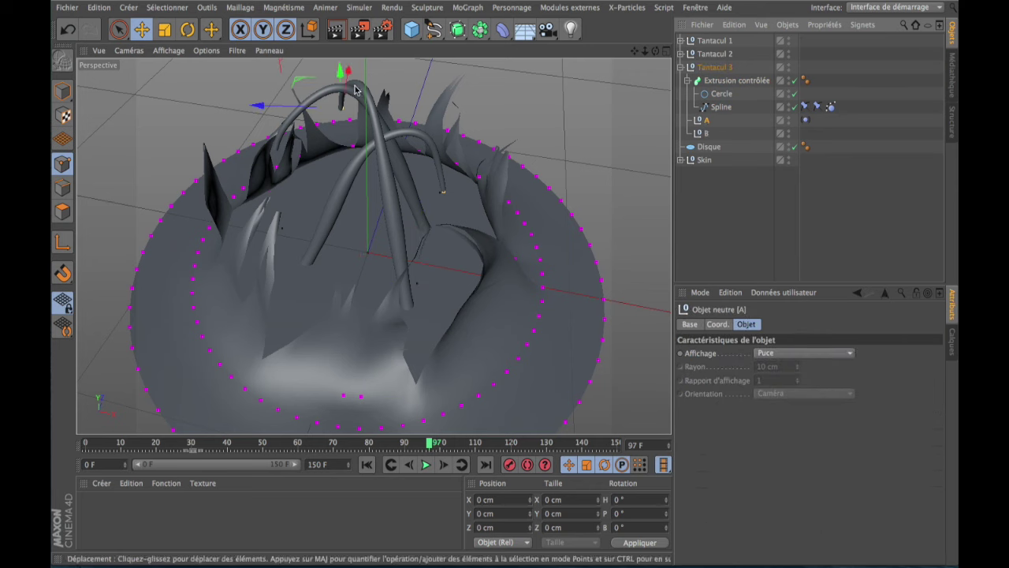
pyautogui.moveTo(341, 73); pyautogui.dragTo(335, 150)
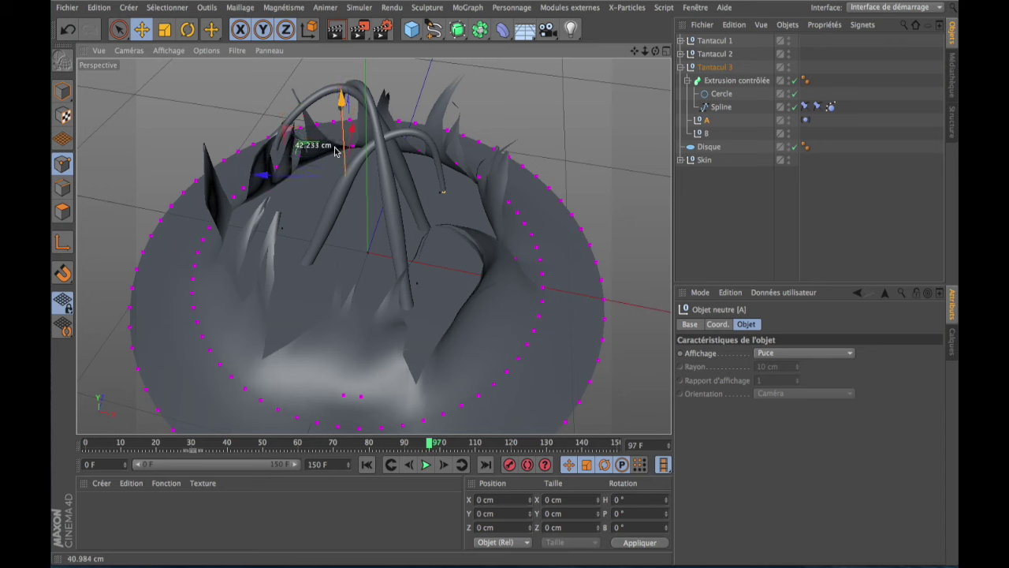
pyautogui.moveTo(335, 153); pyautogui.dragTo(310, 183)
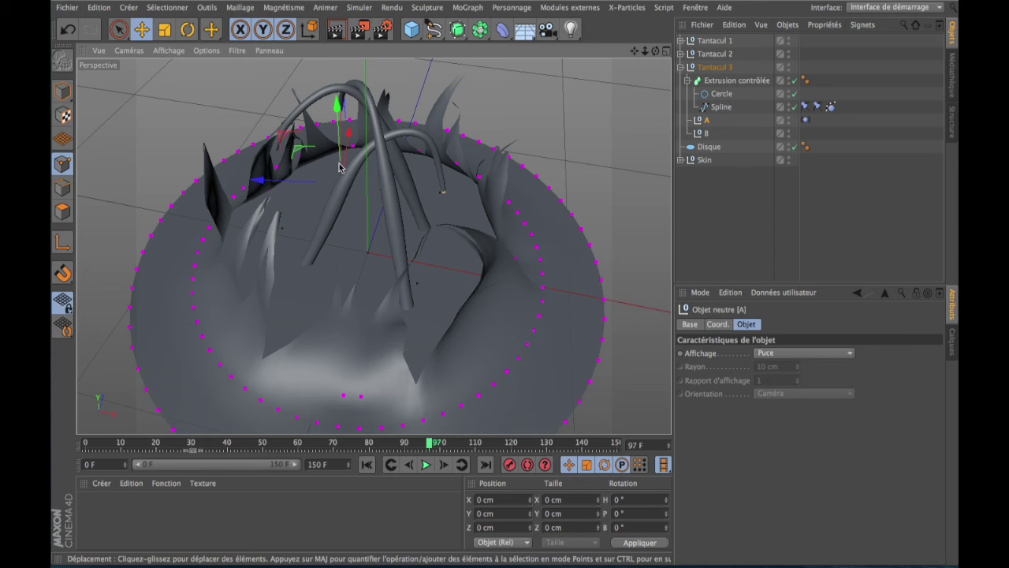
# - Check null A's vibration pulsations and play the animation from frame 0, stopping at 84
pyautogui.click(806, 120)
pyautogui.click(783, 378)
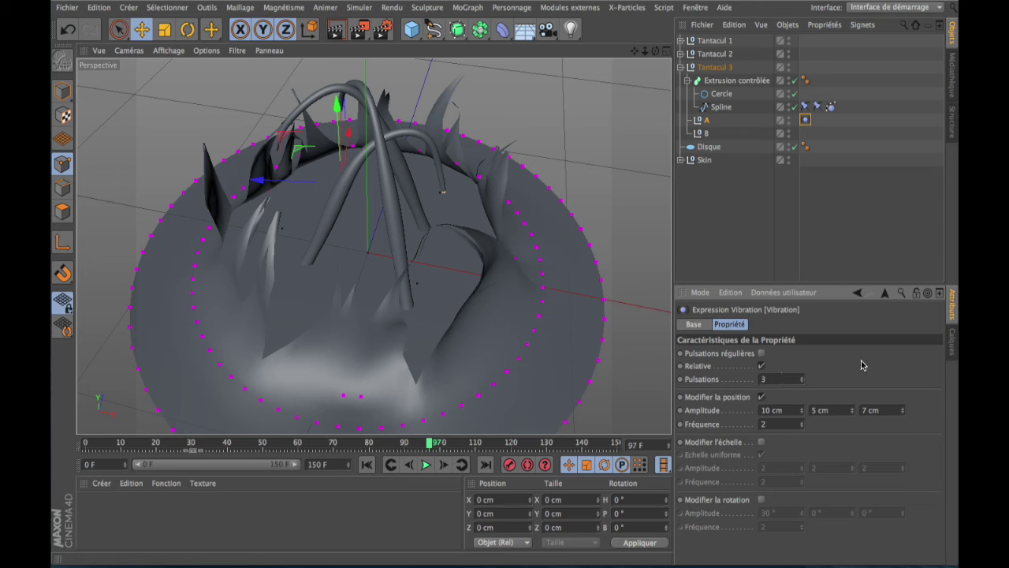
pyautogui.click(366, 464)
pyautogui.click(424, 465)
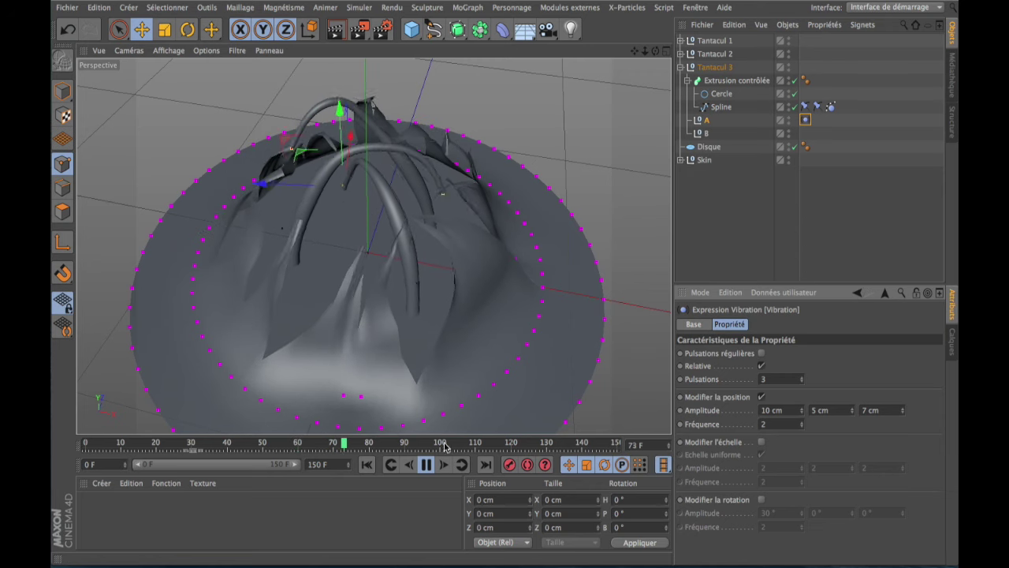
pyautogui.click(426, 465)
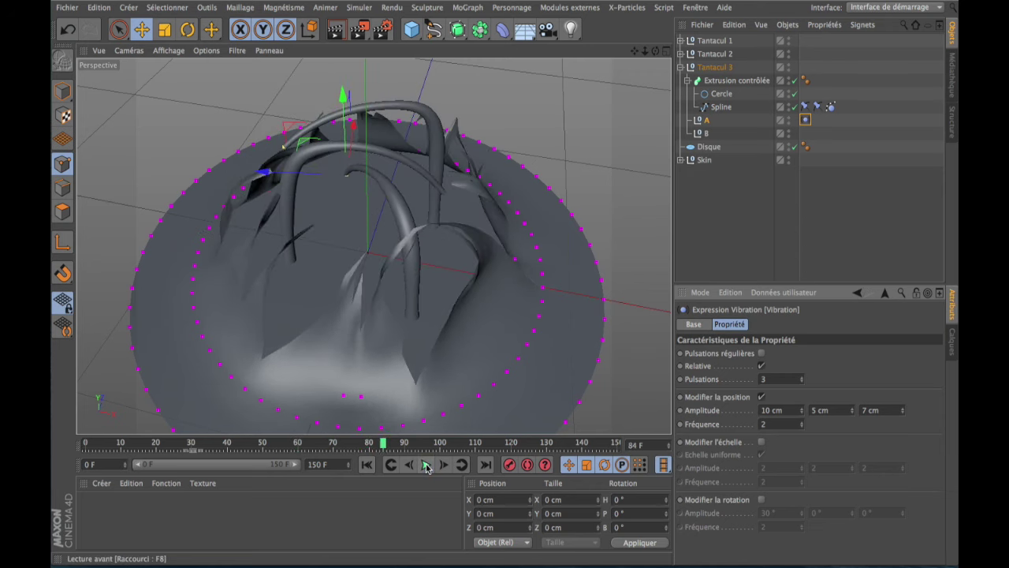
# - Inspect Tantacul 3's Spline Dynamics settings, collapse Tantacul 3, and scrub back to frame 3
pyautogui.click(830, 107)
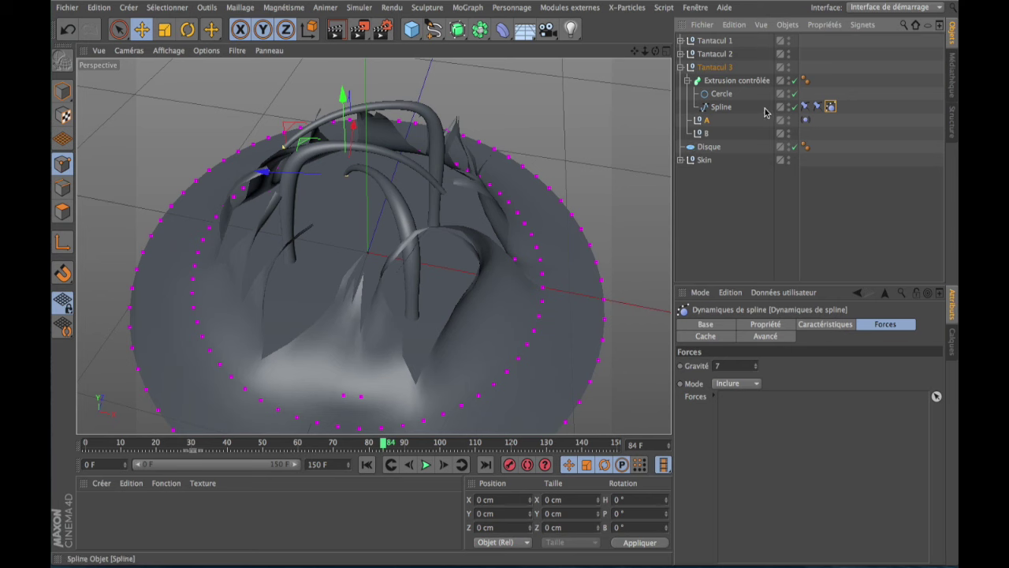
pyautogui.click(679, 68)
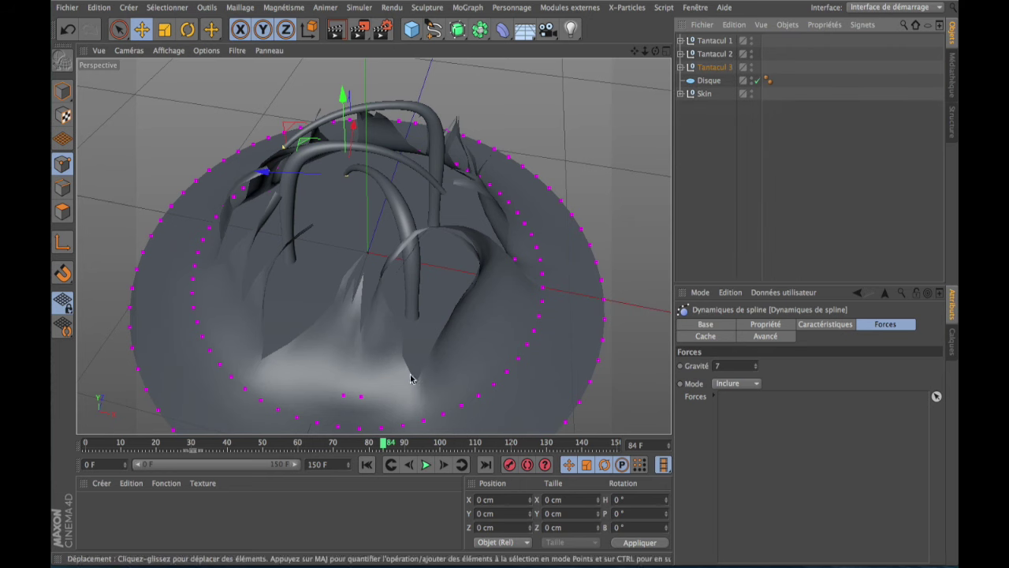
pyautogui.moveTo(385, 443)
pyautogui.mouseDown()
pyautogui.moveTo(57, 439)
pyautogui.moveTo(95, 442)
pyautogui.mouseUp()
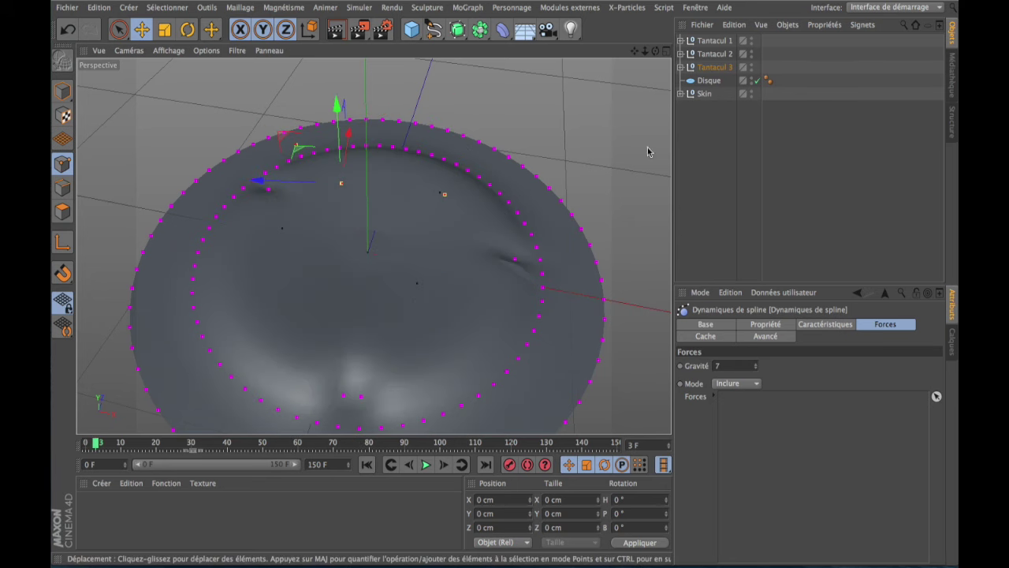
pyautogui.click(680, 40)
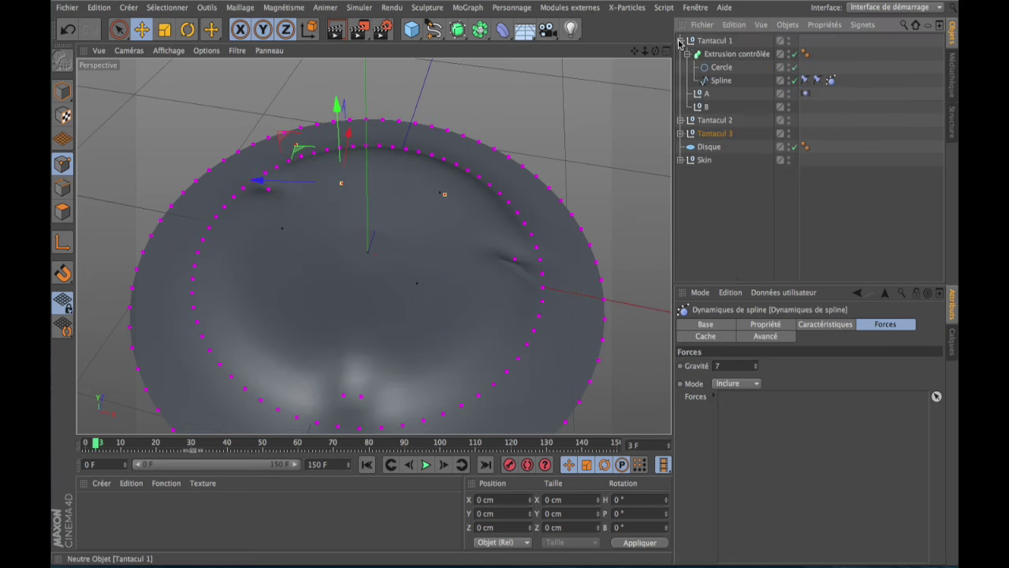
pyautogui.click(725, 54)
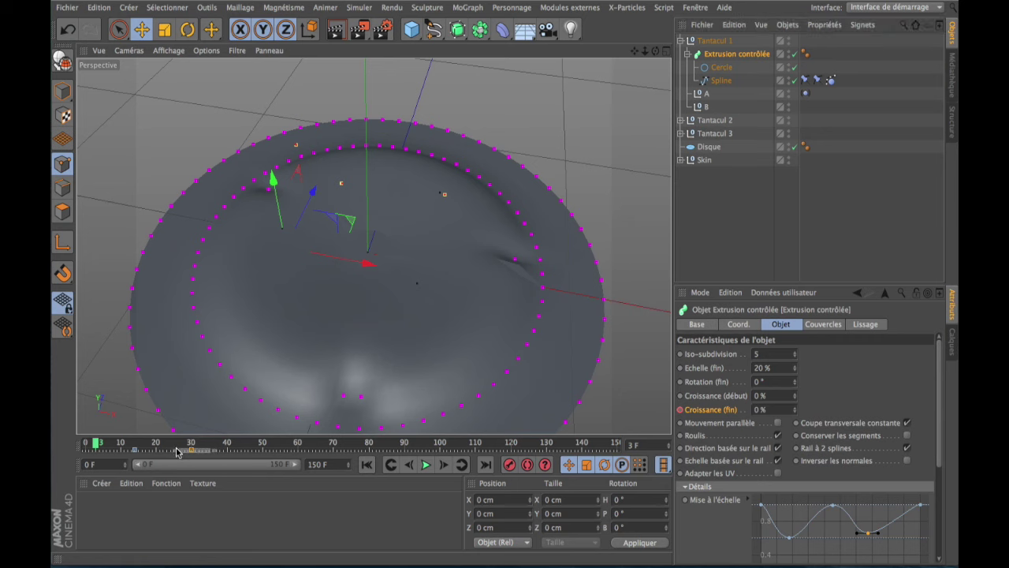
pyautogui.click(134, 451)
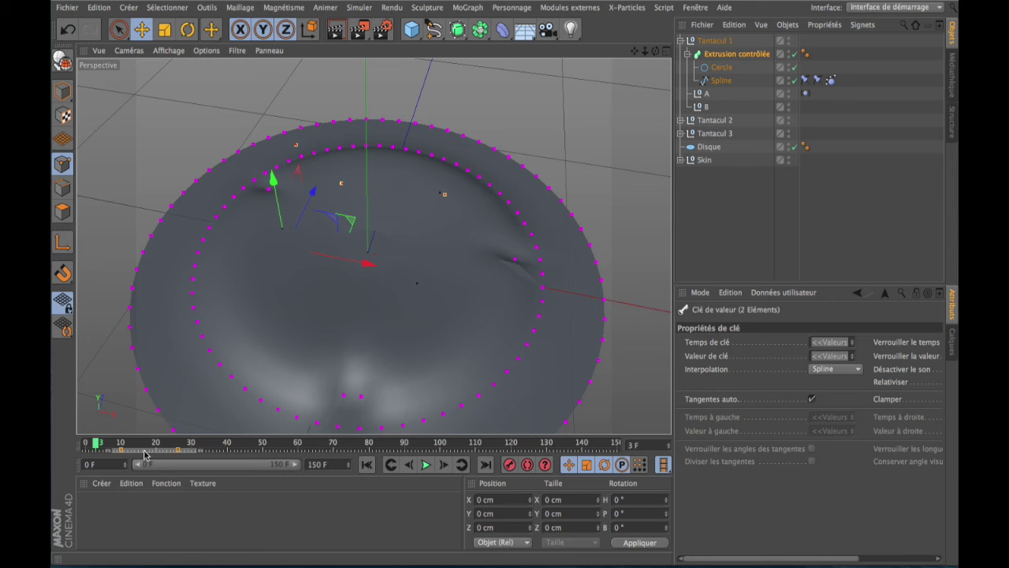
pyautogui.moveTo(171, 452); pyautogui.dragTo(220, 455)
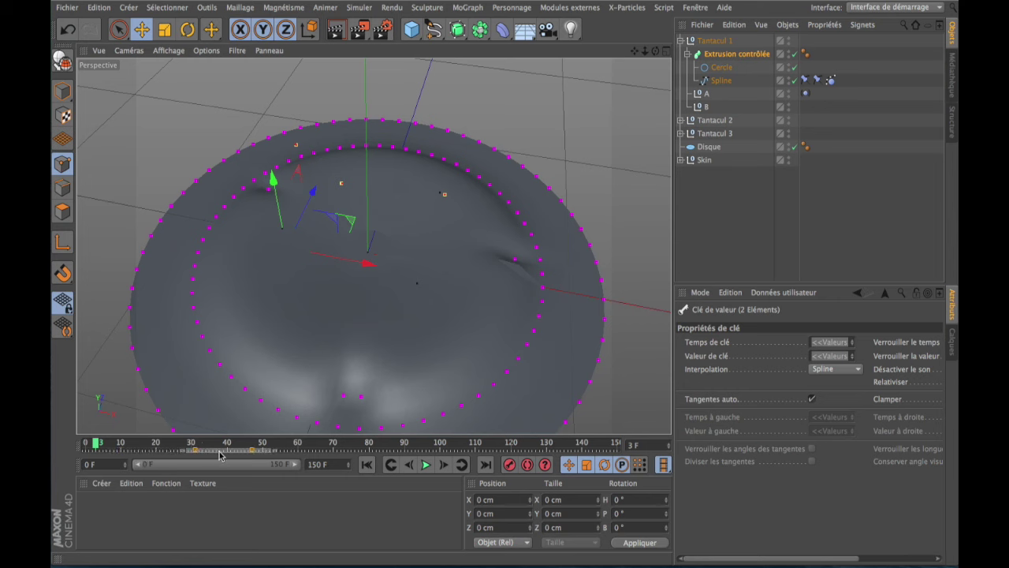
pyautogui.hotkey('ctrl', 'z')
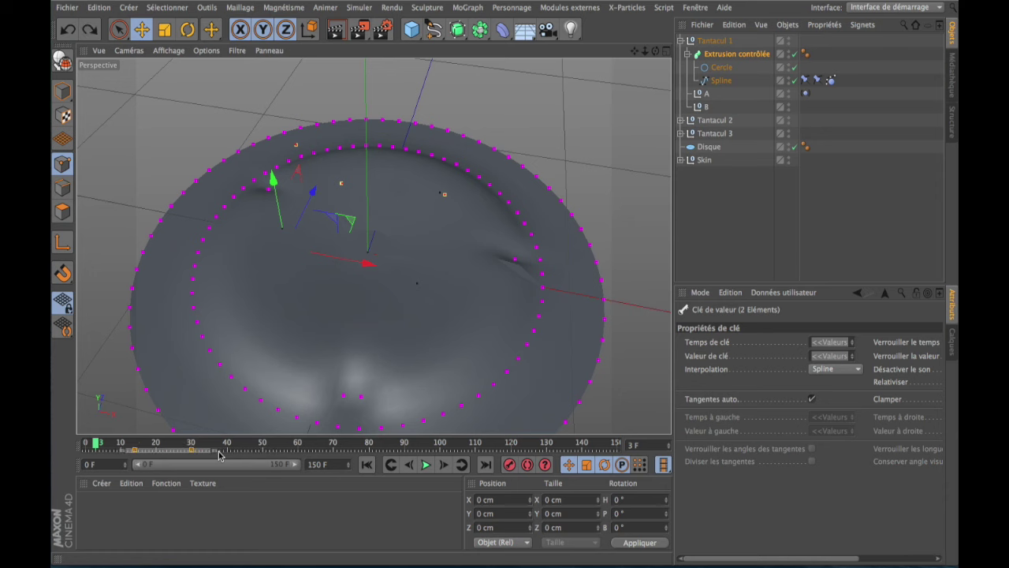
pyautogui.doubleClick(197, 512)
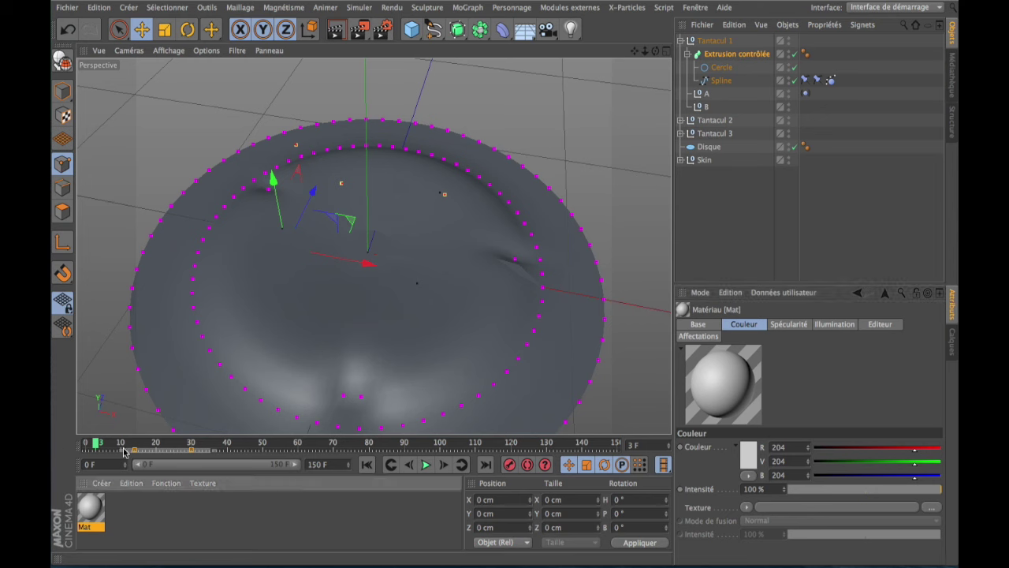
pyautogui.click(261, 446)
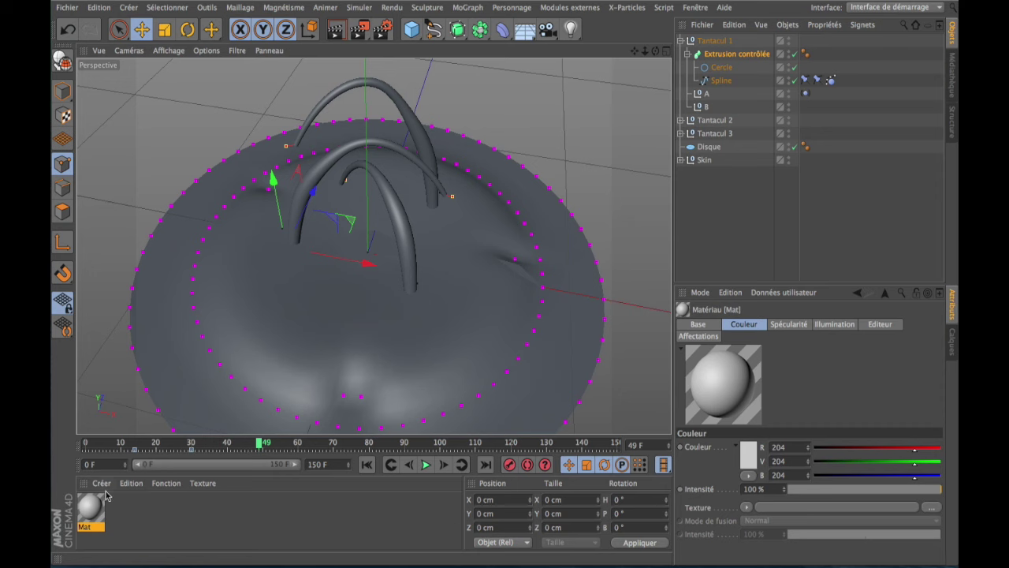
pyautogui.click(94, 511)
pyautogui.press('Delete')
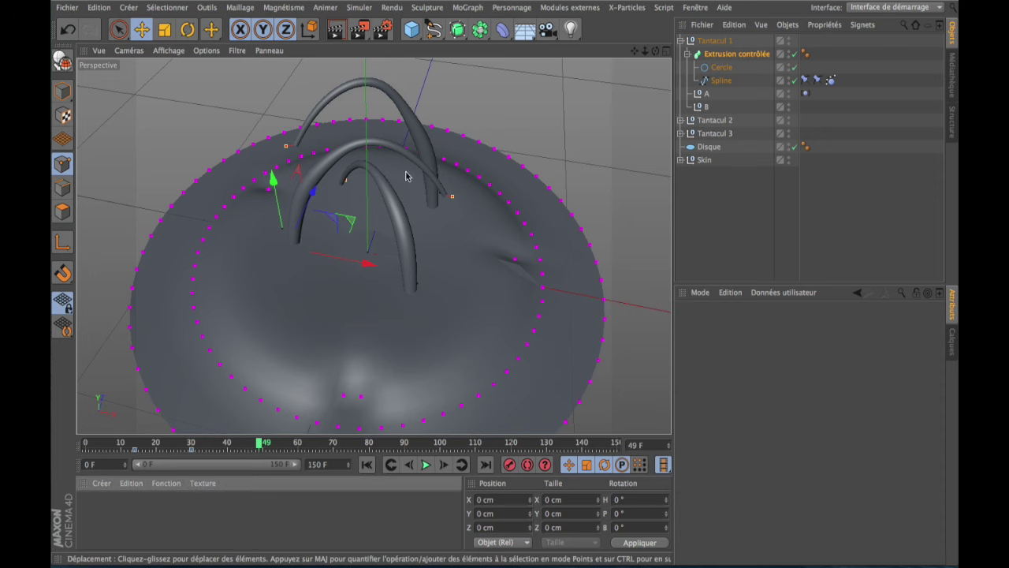
pyautogui.click(367, 464)
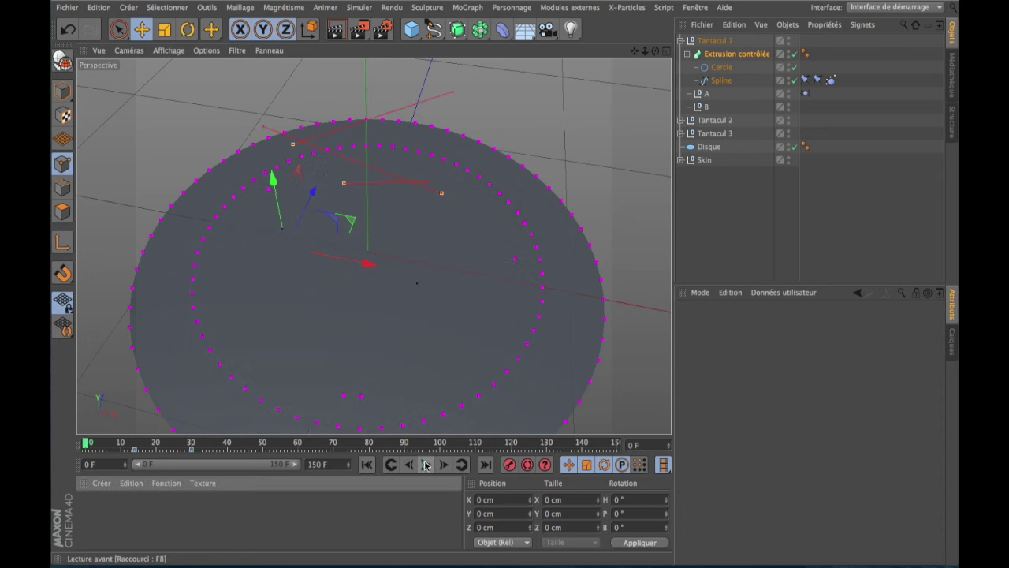
pyautogui.click(680, 40)
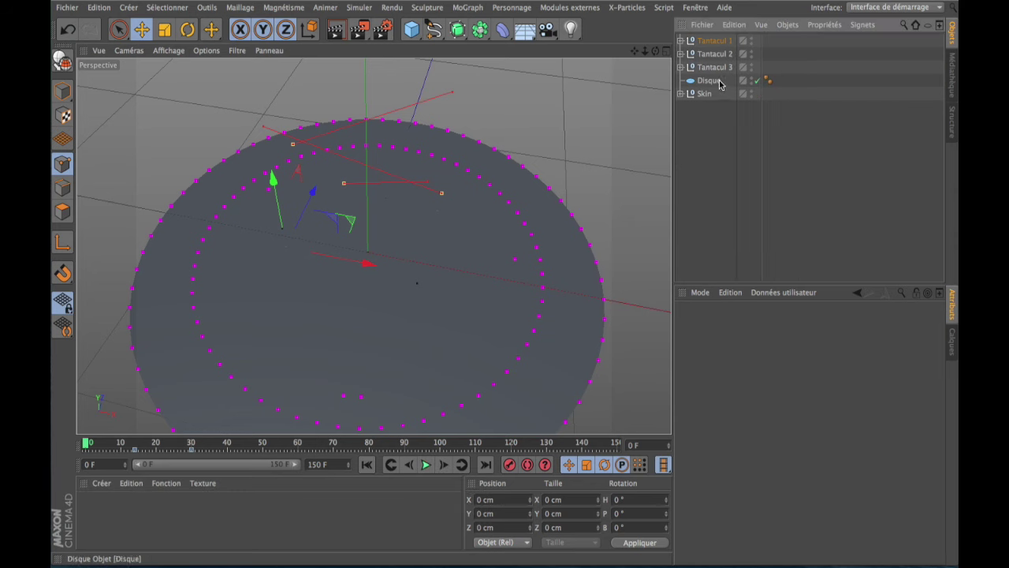
# - Add an Effecteur Randomisation from MoGraph and parent it under Disque
pyautogui.click(708, 81)
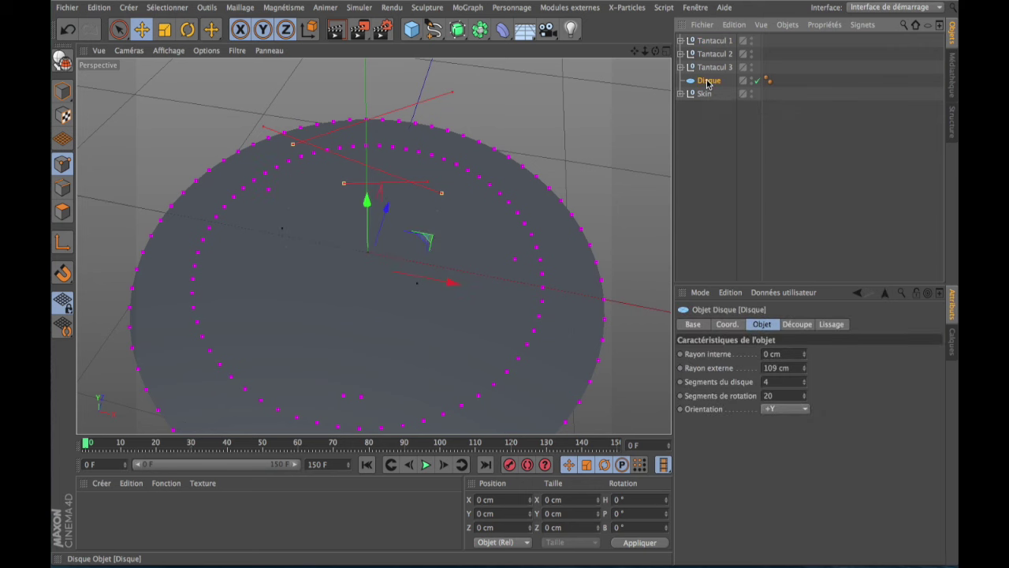
pyautogui.keyDown('alt'); pyautogui.moveTo(370, 98); pyautogui.dragTo(373, 246, button='middle'); pyautogui.keyUp('alt')
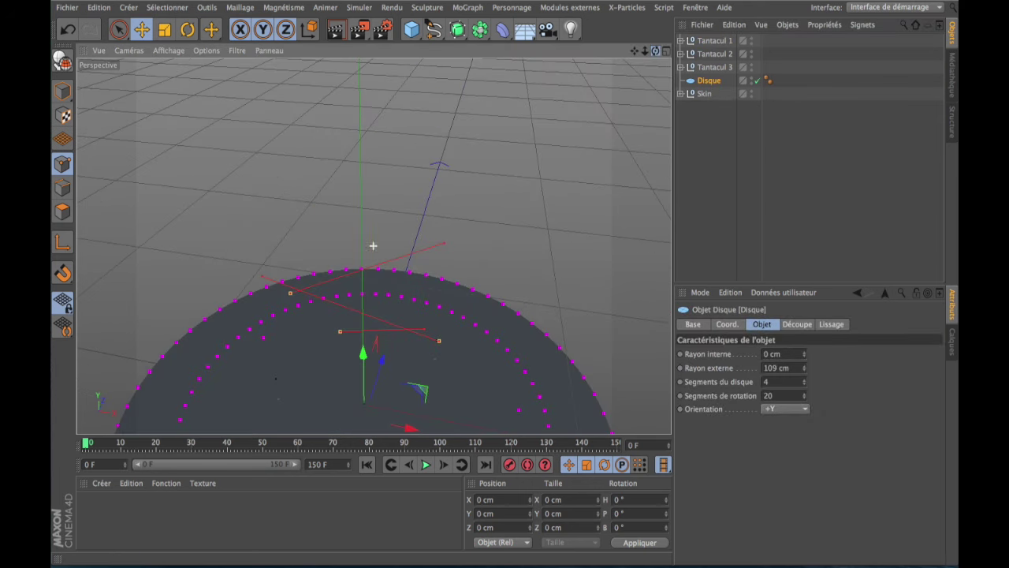
pyautogui.moveTo(635, 51)
pyautogui.mouseDown()
pyautogui.moveTo(374, 246)
pyautogui.moveTo(380, 269)
pyautogui.mouseUp()
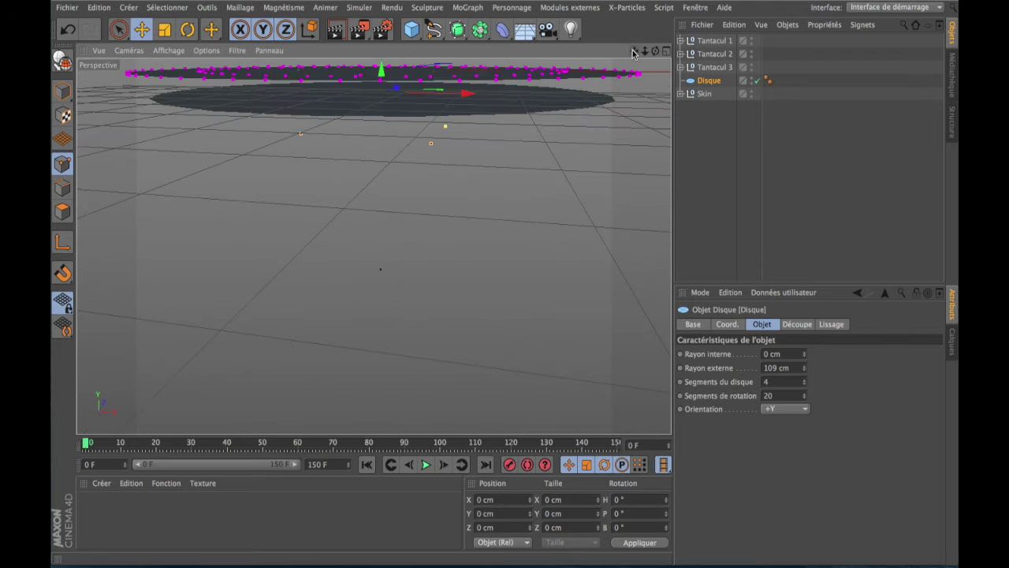
pyautogui.click(473, 8)
pyautogui.moveTo(505, 28)
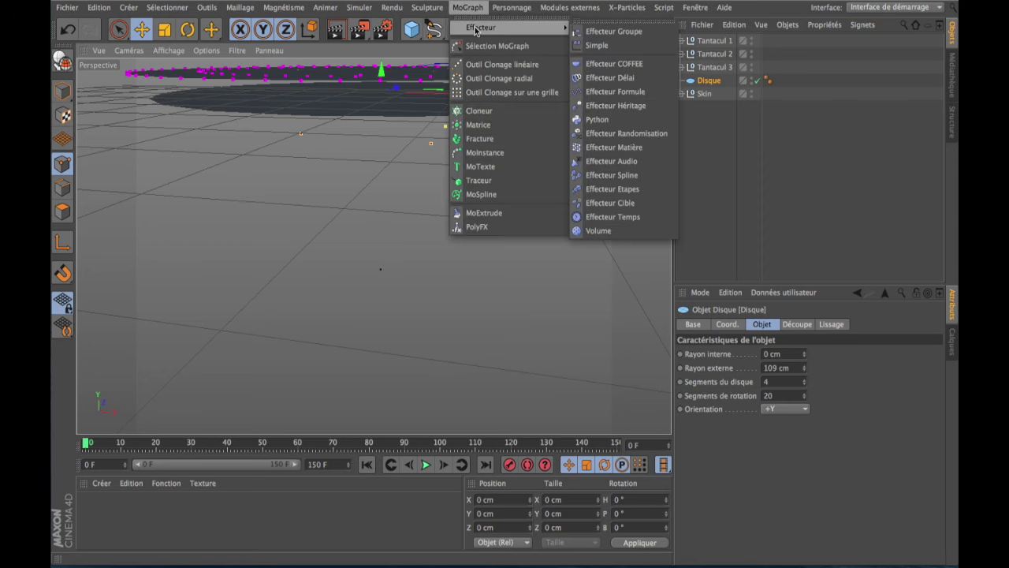
pyautogui.click(629, 134)
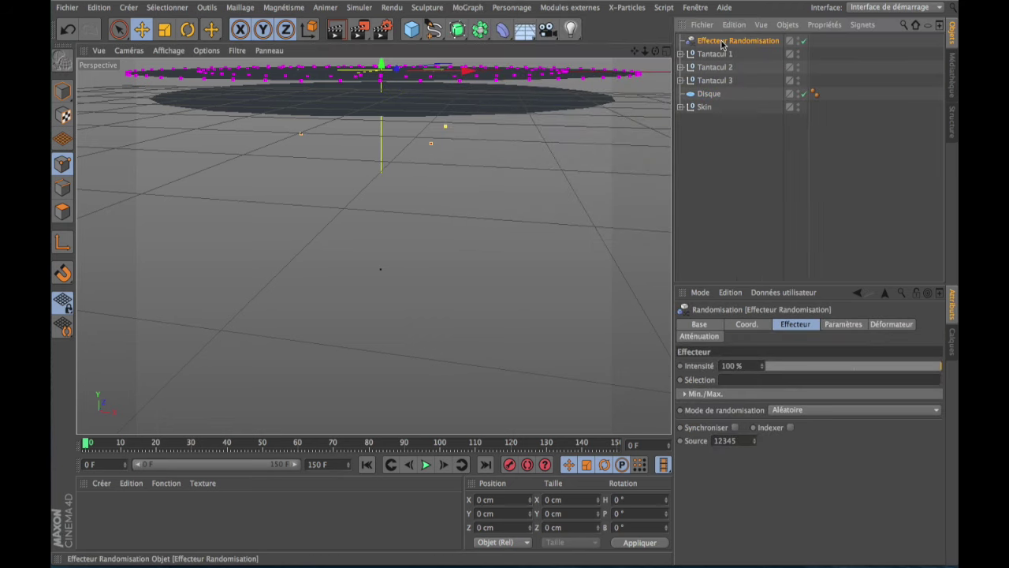
pyautogui.moveTo(708, 98); pyautogui.dragTo(710, 97)
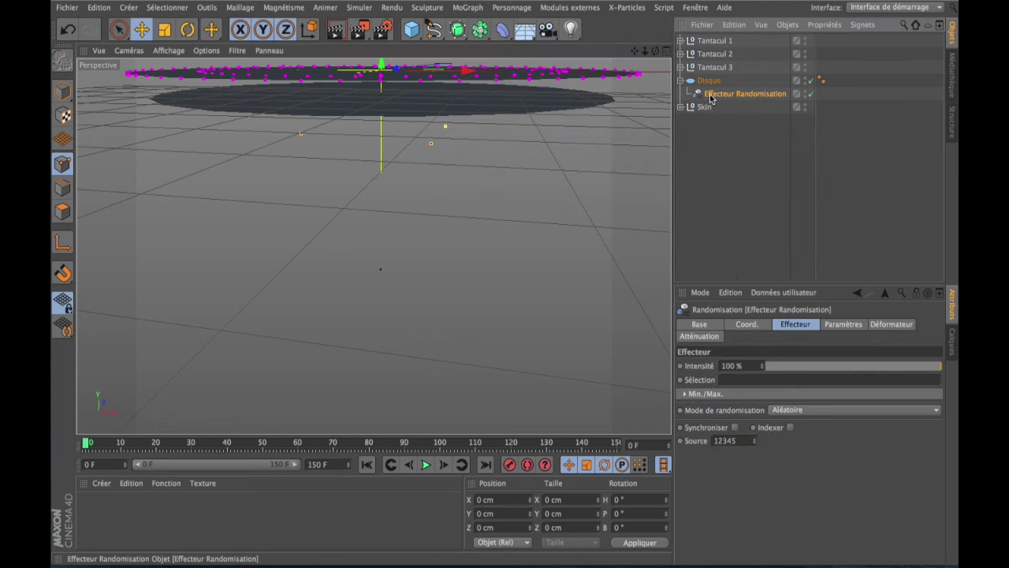
# - Set the effector's deformation to Polygone and position offsets to 0, 0 and 15 cm
pyautogui.click(891, 324)
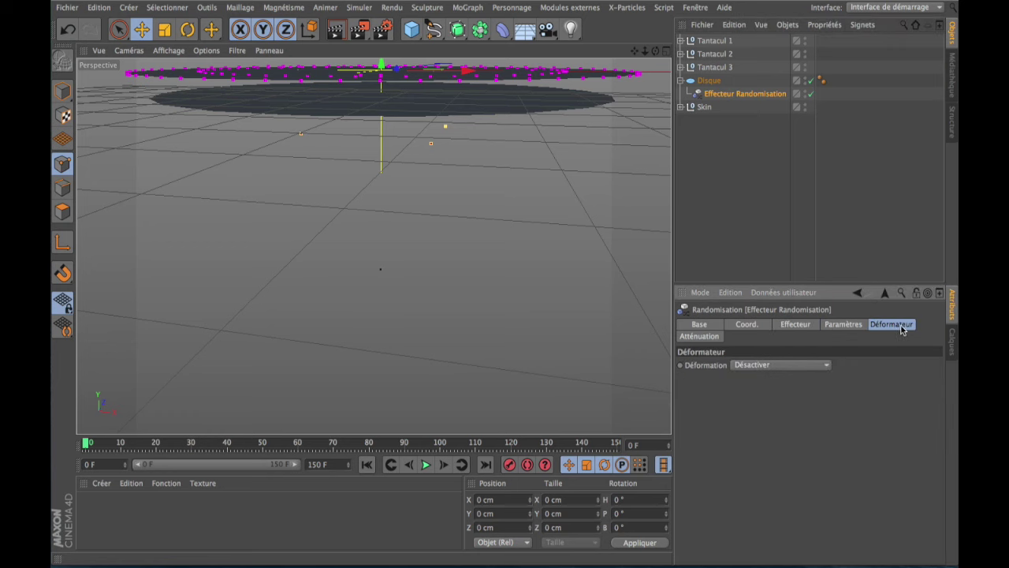
pyautogui.click(801, 364)
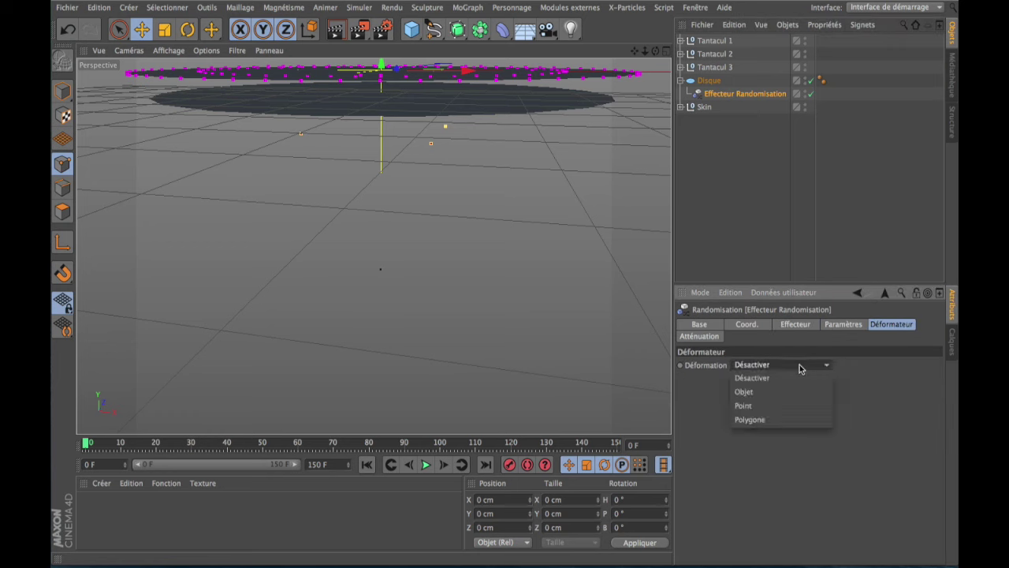
pyautogui.click(767, 420)
pyautogui.click(841, 327)
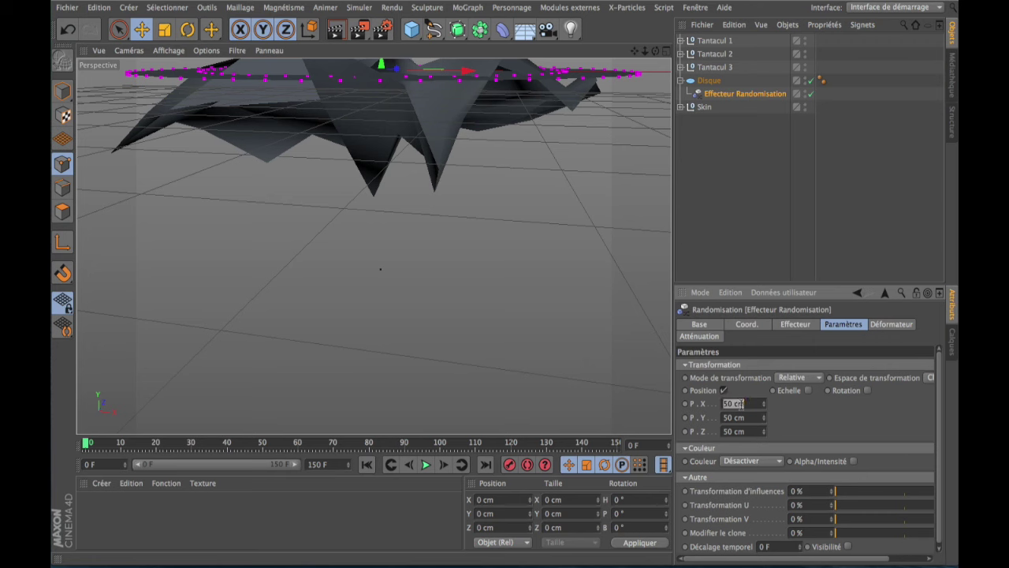
pyautogui.write('0')
pyautogui.click(742, 417)
pyautogui.write('0')
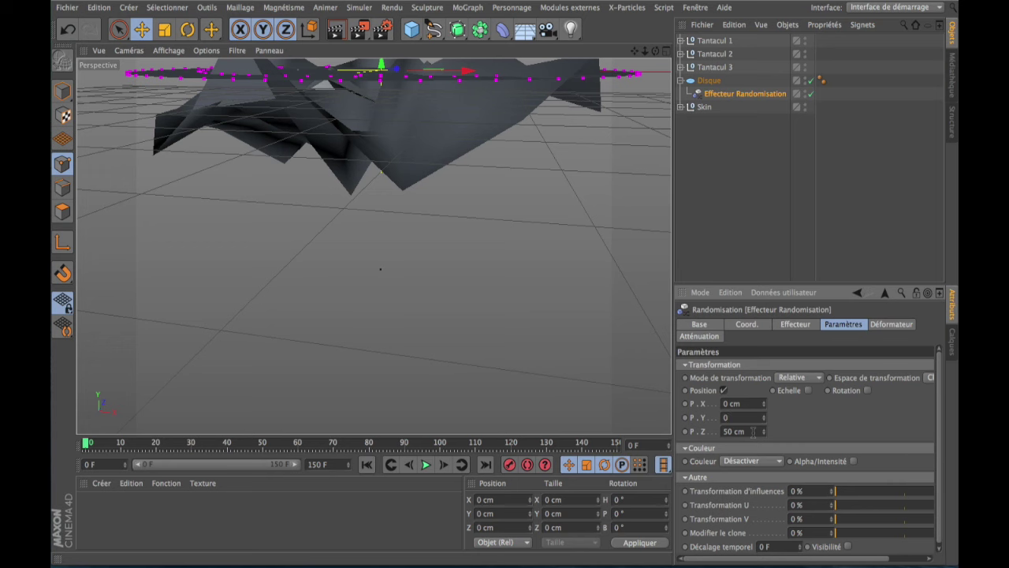
pyautogui.click(753, 432)
pyautogui.write('15')
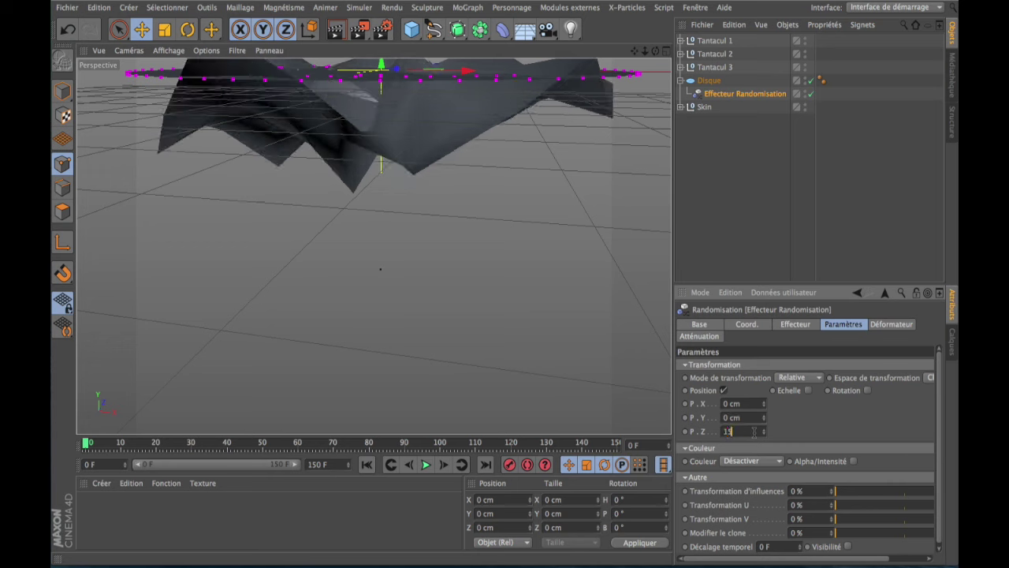
pyautogui.click(841, 409)
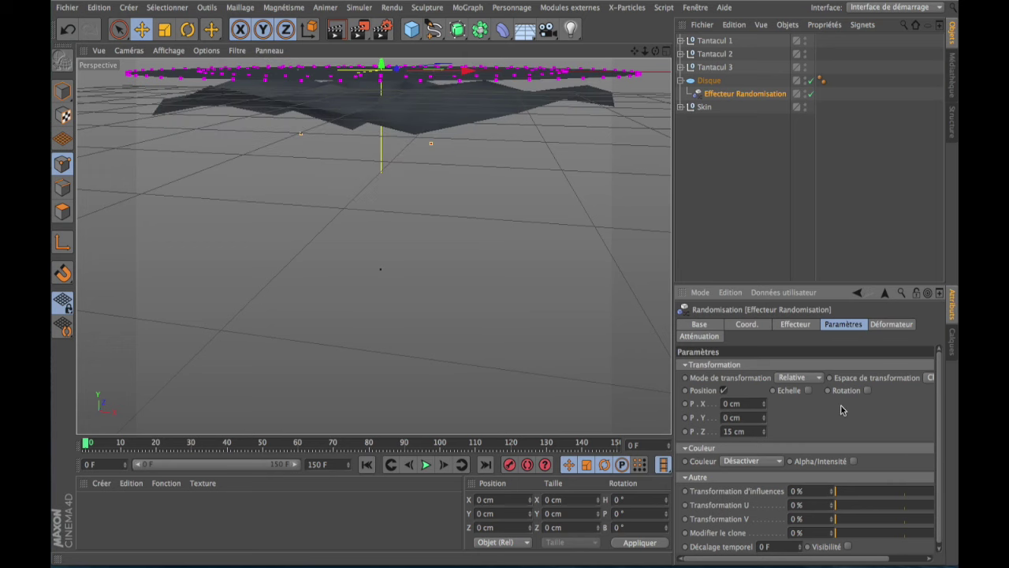
pyautogui.click(792, 326)
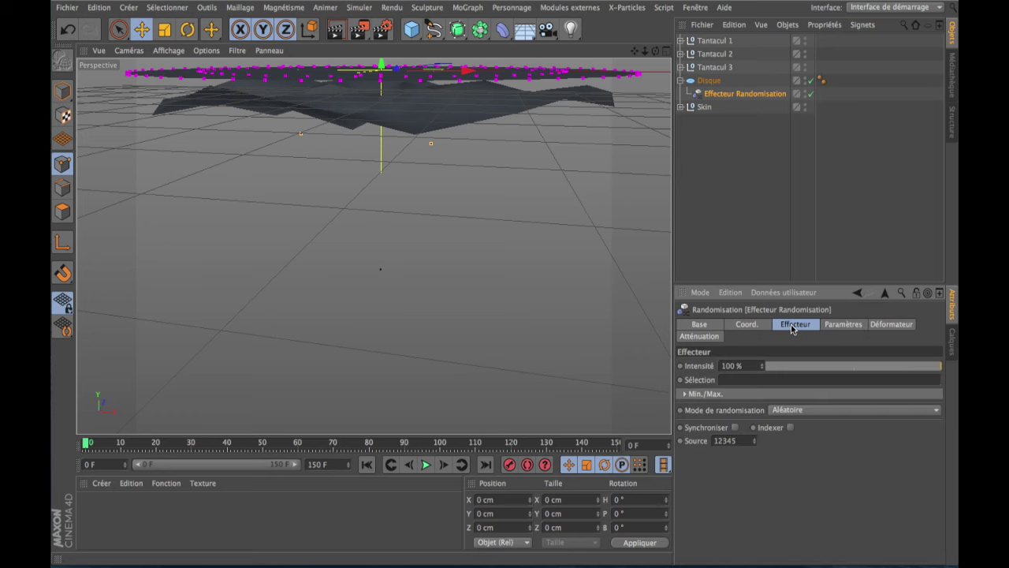
pyautogui.click(812, 413)
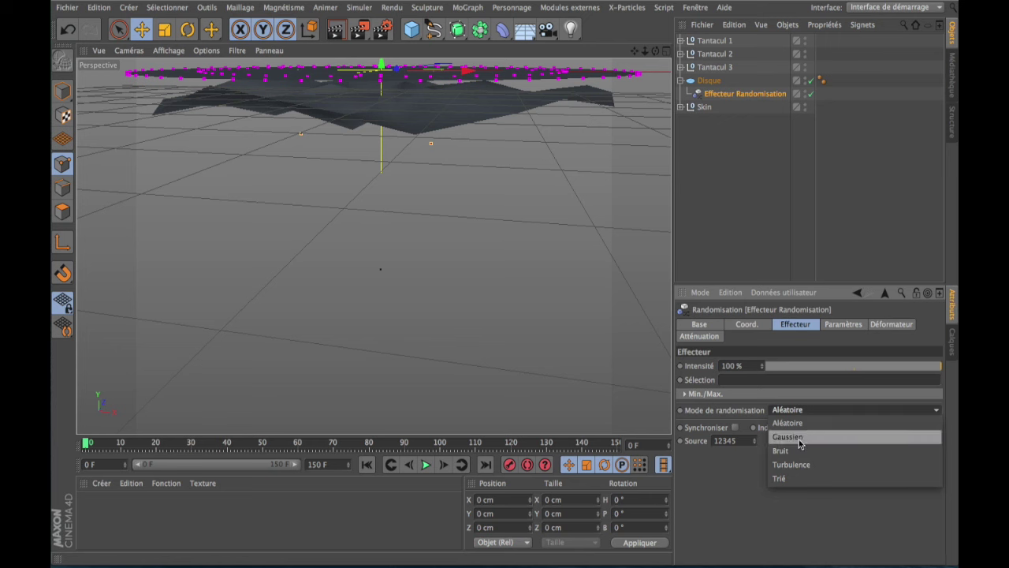
# - Switch the randomisation mode to Bruit and preview the rippling disc edge-on
pyautogui.click(798, 448)
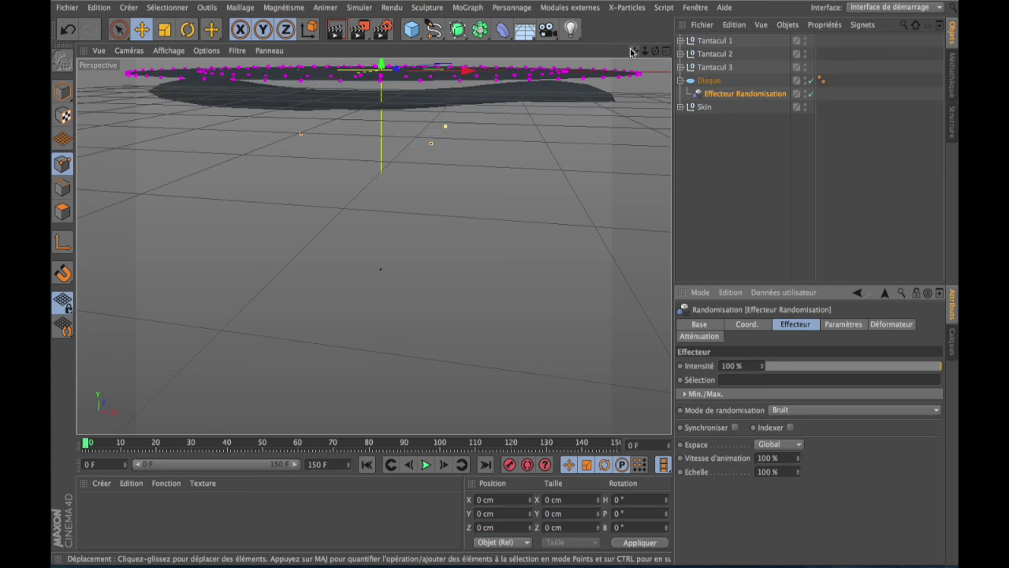
pyautogui.moveTo(653, 52); pyautogui.dragTo(373, 246)
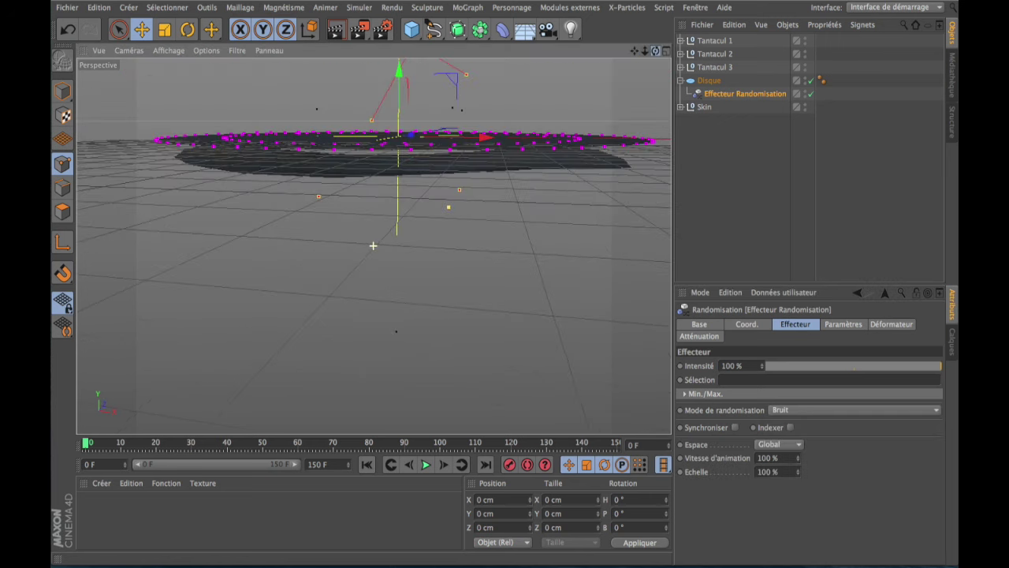
pyautogui.moveTo(637, 52); pyautogui.dragTo(373, 246)
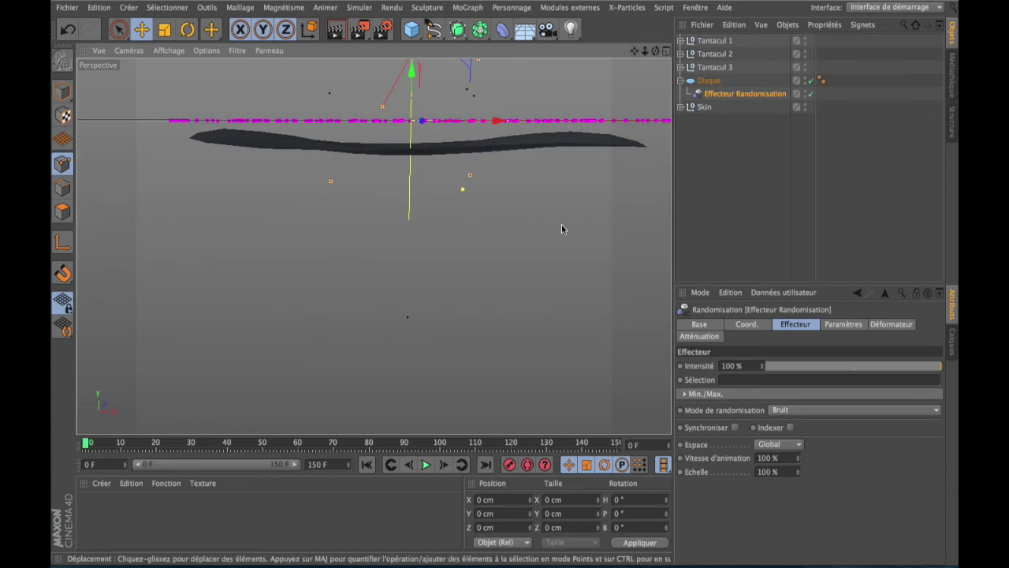
pyautogui.click(425, 464)
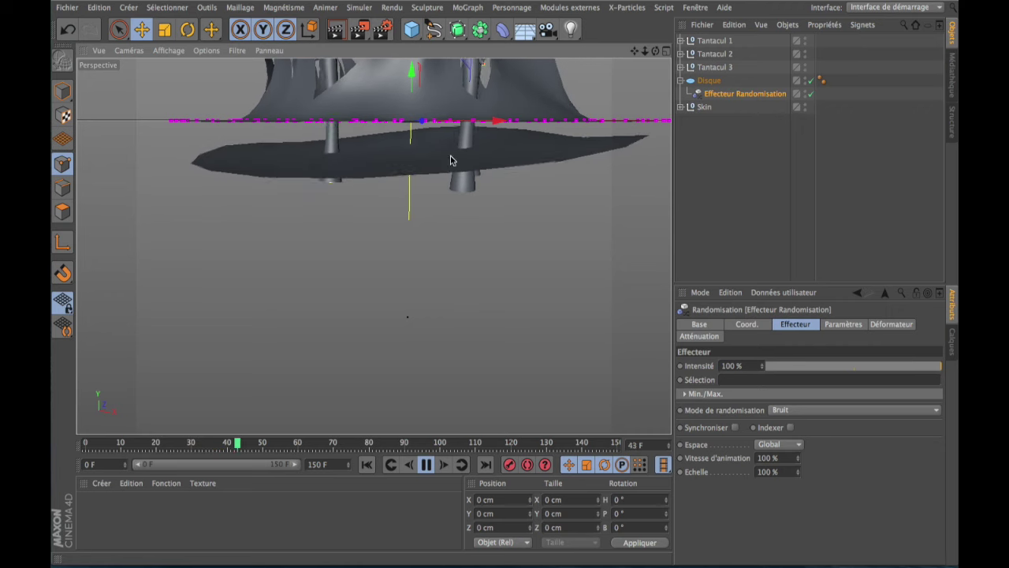
pyautogui.click(425, 464)
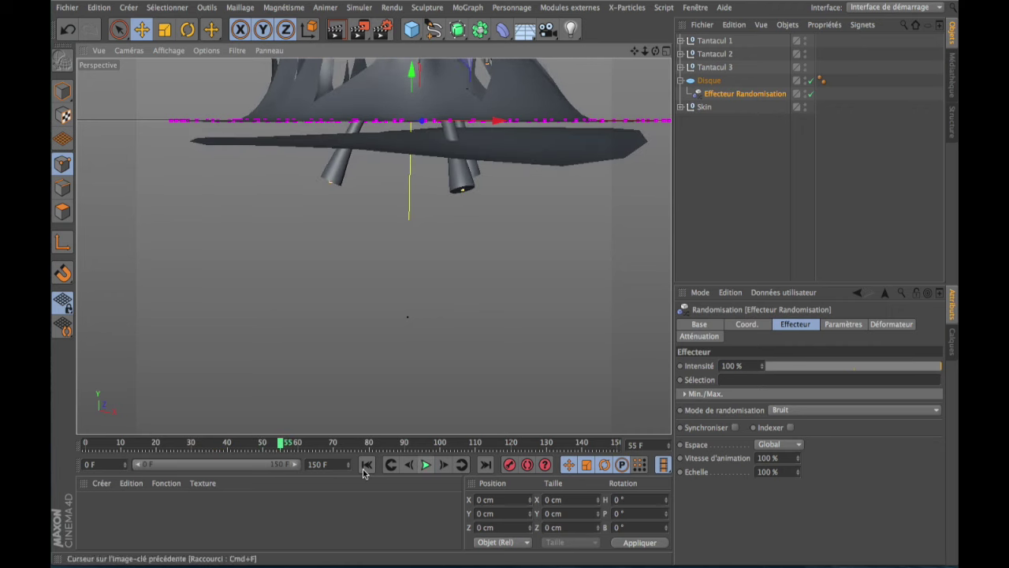
# - Set noise animation speed to 80% and scale to 50%, then replay to frame 25
pyautogui.click(780, 457)
pyautogui.write('80')
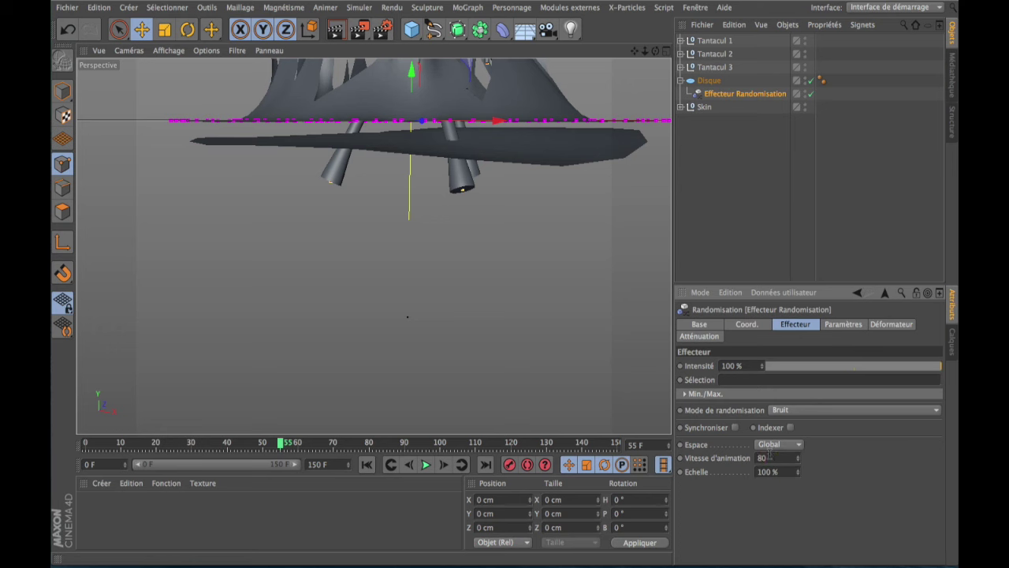
pyautogui.press('Tab')
pyautogui.write('50')
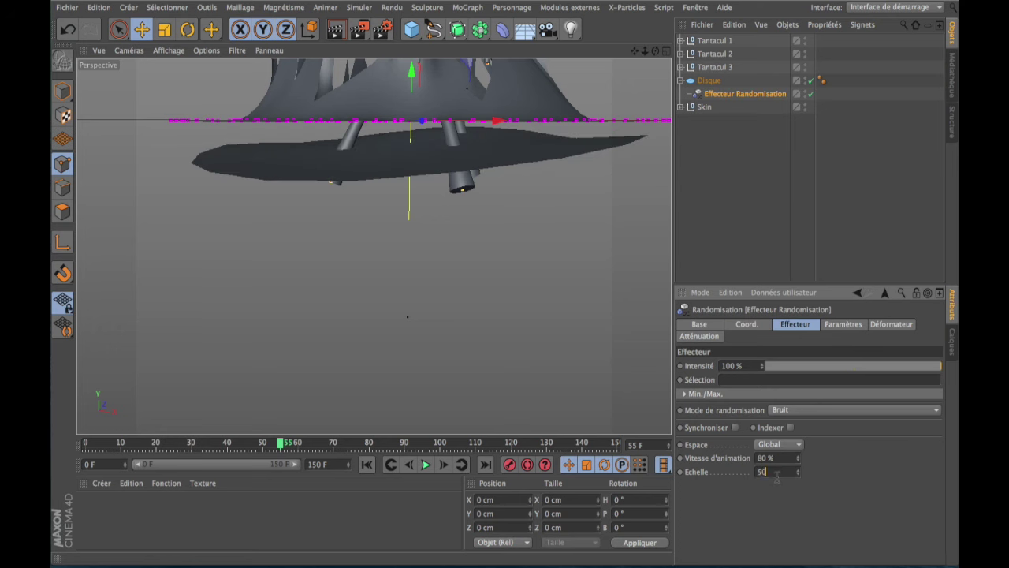
pyautogui.press('Return')
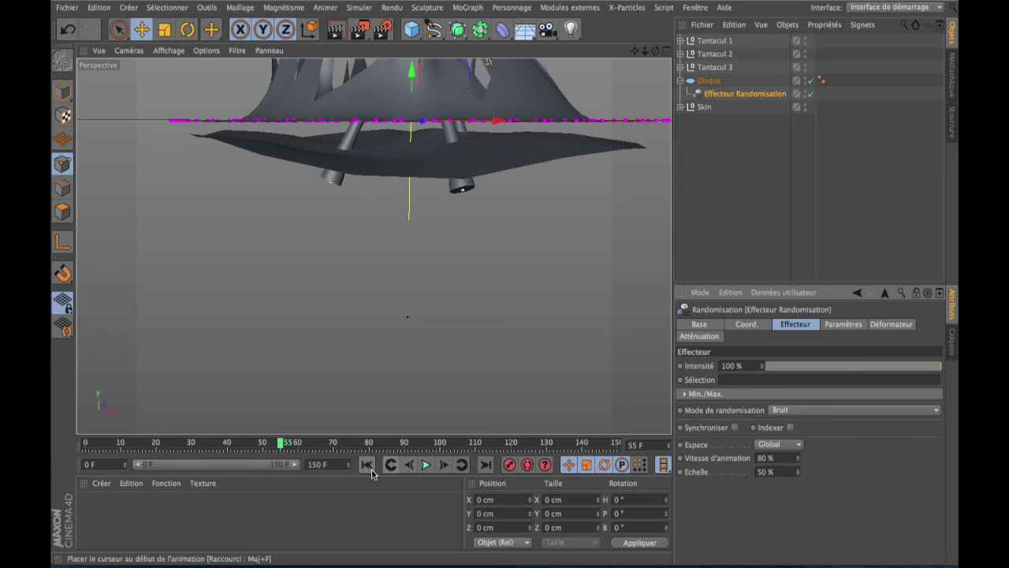
pyautogui.click(367, 464)
pyautogui.click(426, 465)
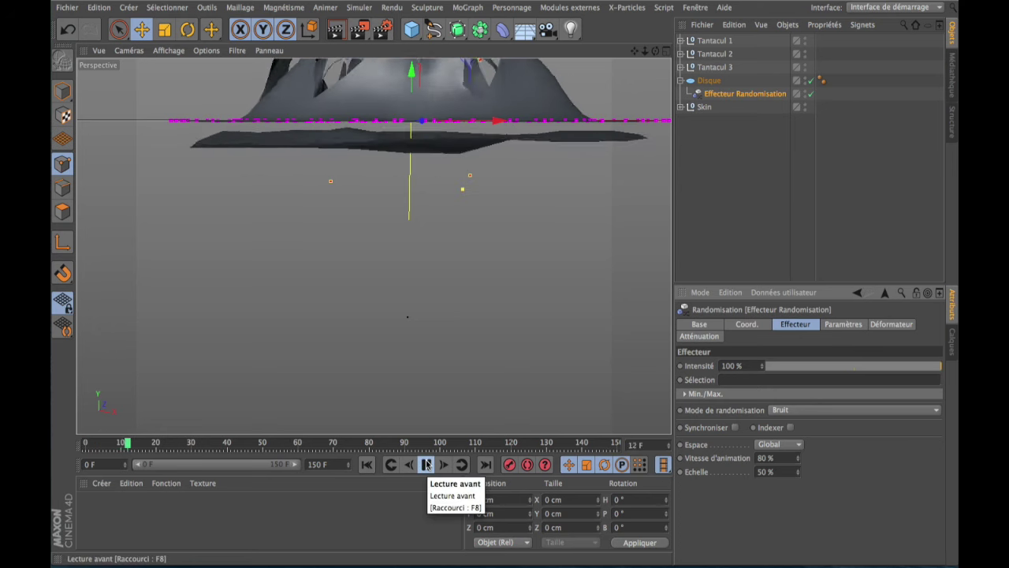
pyautogui.click(425, 465)
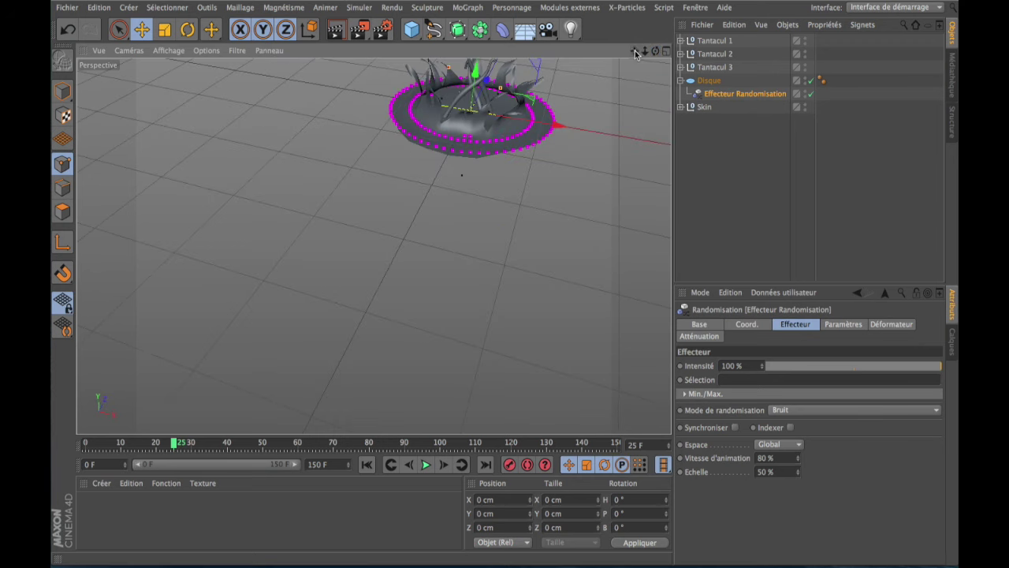
# - Replay to frame 78, inspect the tentacles from several angles, and expand Tantacul 3
pyautogui.moveTo(636, 52); pyautogui.dragTo(374, 243)
pyautogui.scroll(5, 387, 286)
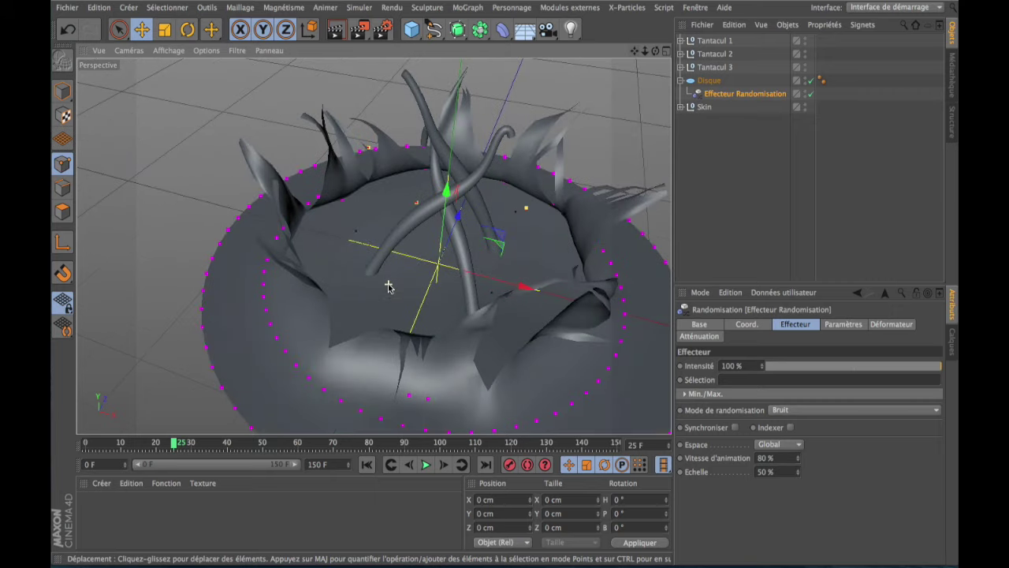
pyautogui.click(427, 465)
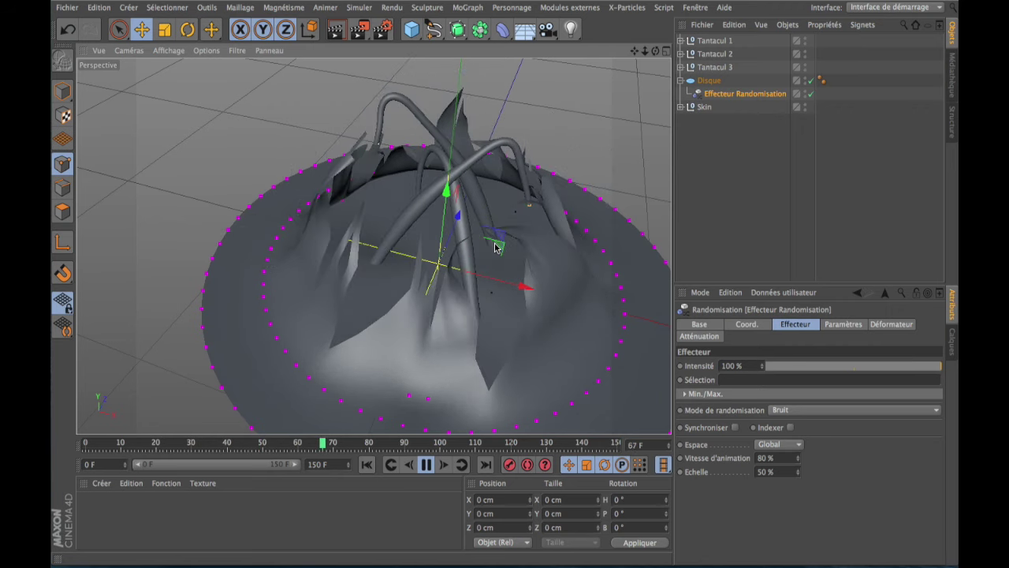
pyautogui.click(426, 465)
pyautogui.moveTo(634, 51); pyautogui.dragTo(374, 246)
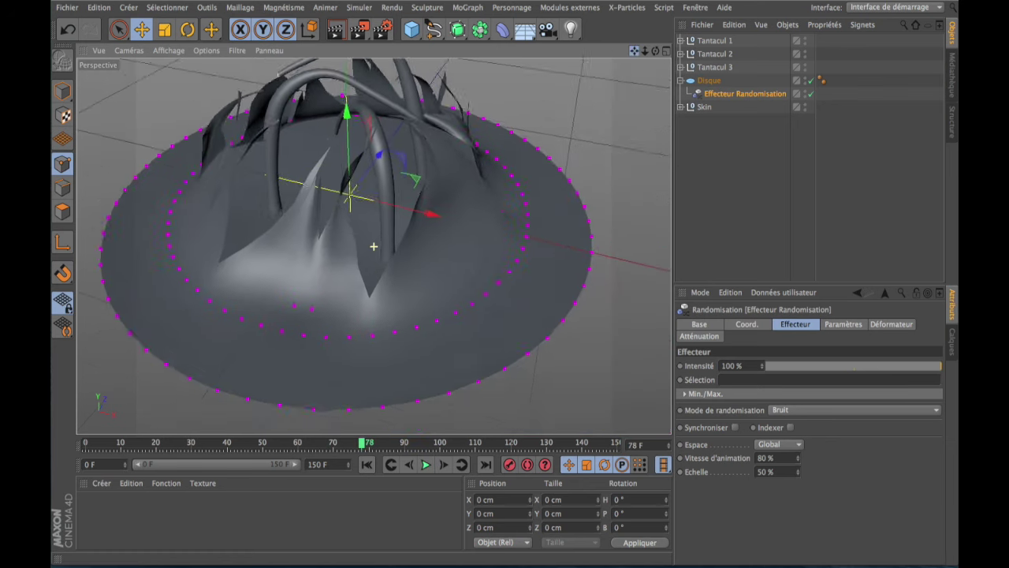
pyautogui.moveTo(655, 50); pyautogui.dragTo(373, 245)
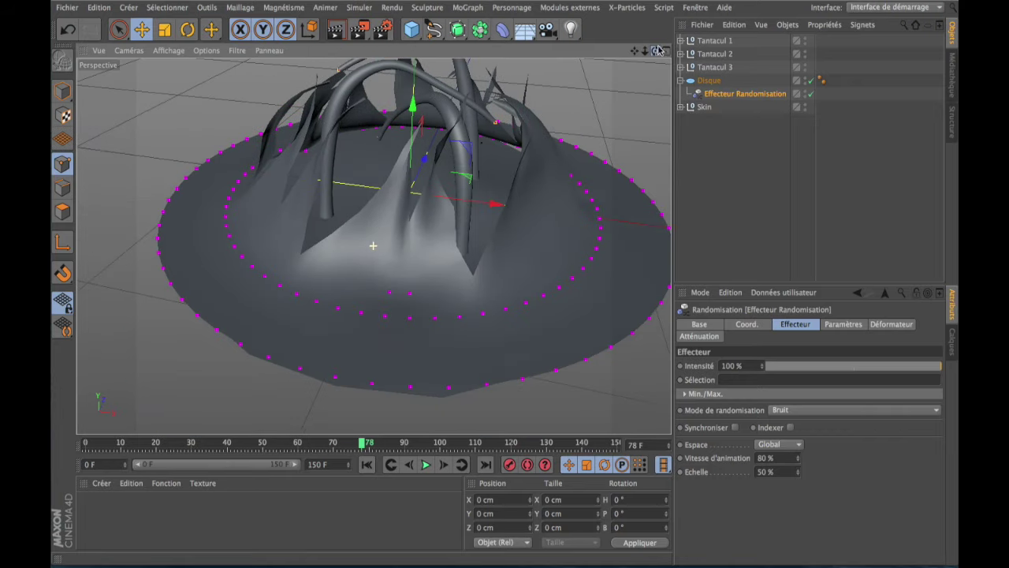
pyautogui.moveTo(597, 112); pyautogui.dragTo(371, 241)
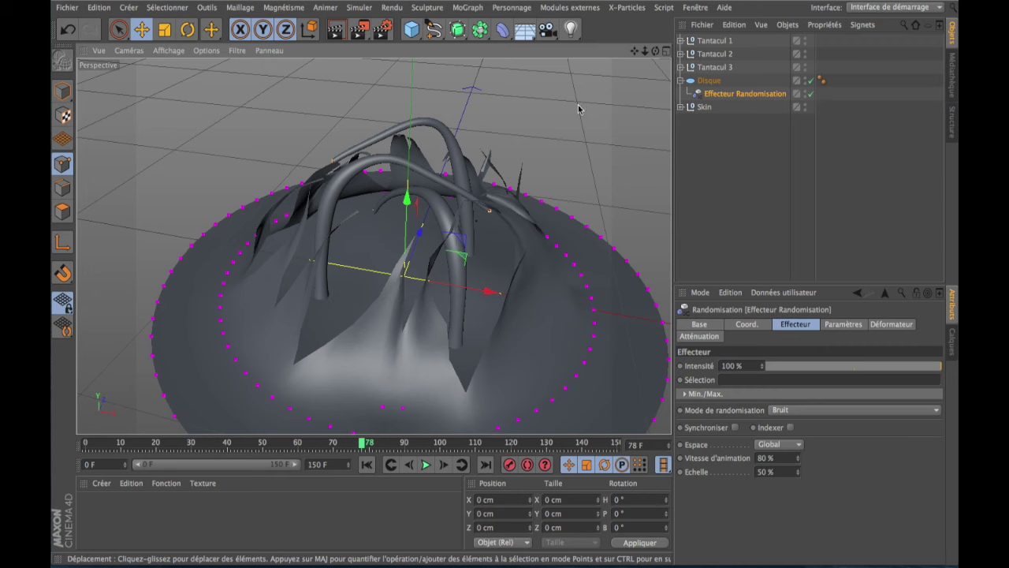
pyautogui.moveTo(655, 50); pyautogui.dragTo(373, 246)
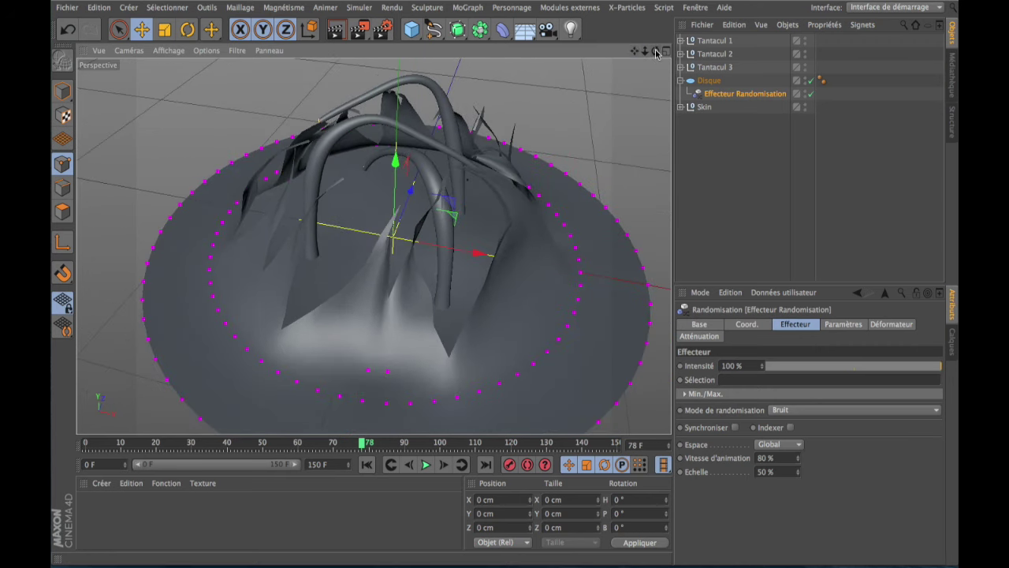
pyautogui.moveTo(657, 52); pyautogui.dragTo(634, 59)
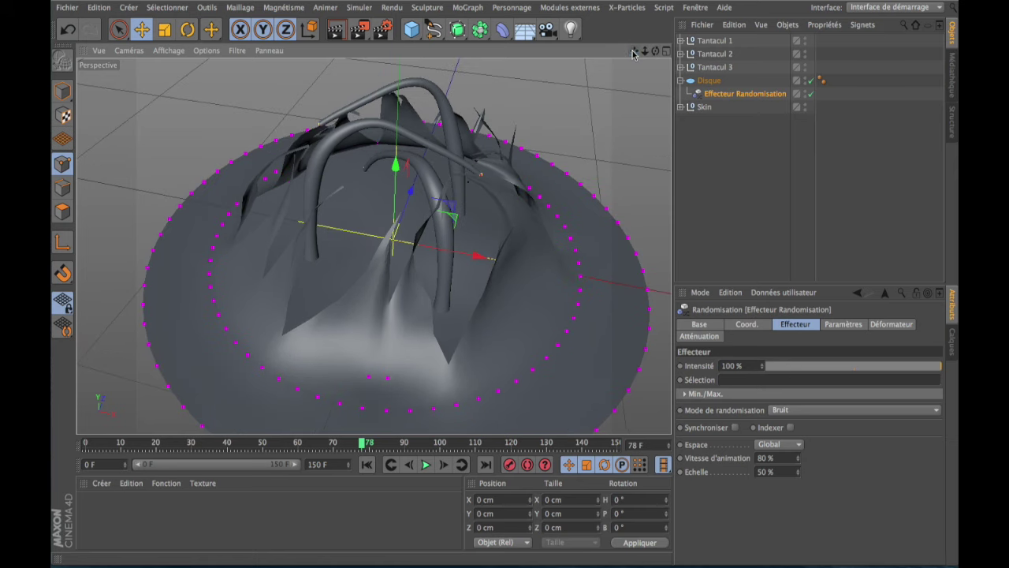
pyautogui.click(681, 67)
# - Collapse Tantacul 3 and Disque, rewind to frame 0, and adjust the viewport zoom
pyautogui.click(681, 67)
pyautogui.click(681, 80)
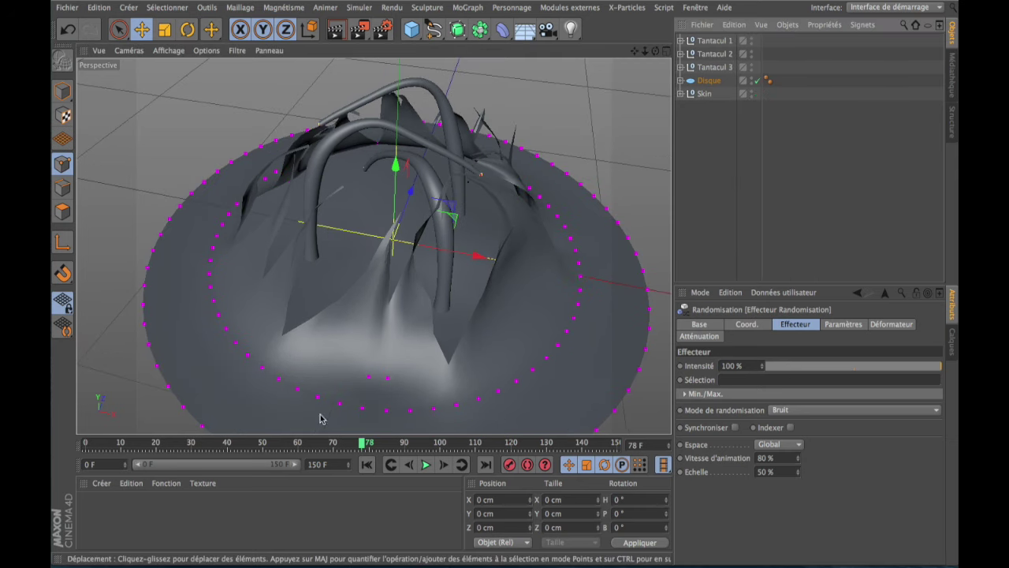
pyautogui.click(364, 466)
pyautogui.scroll(-1, 407, 284)
pyautogui.scroll(-3, 407, 285)
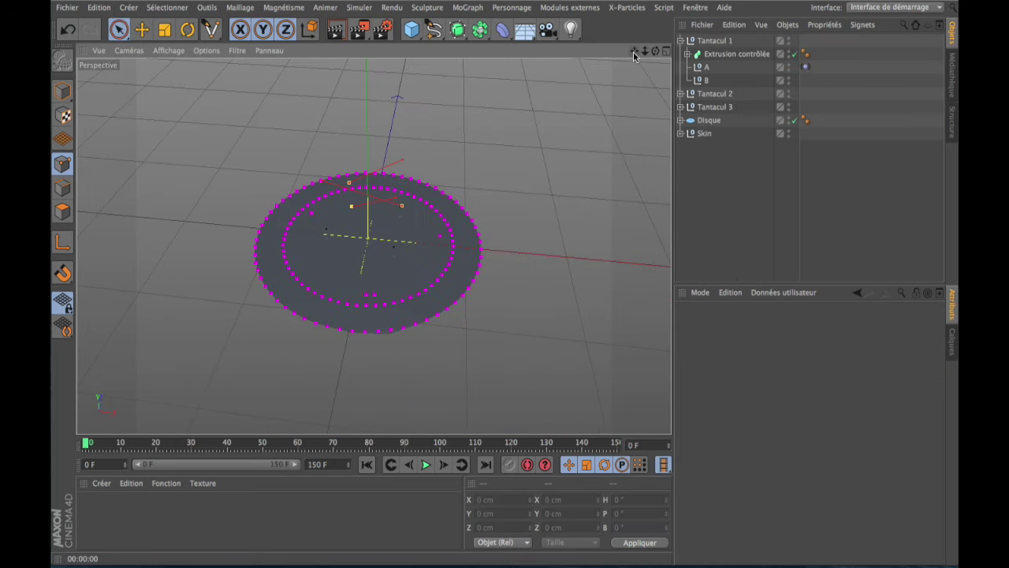
pyautogui.scroll(3, 375, 232)
pyautogui.scroll(-2, 374, 232)
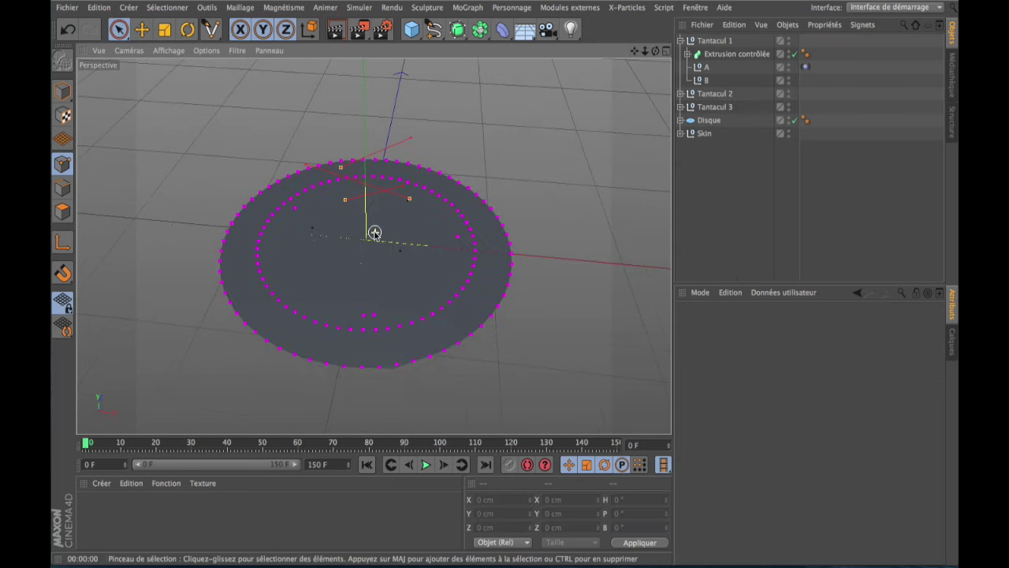
pyautogui.scroll(-1, 375, 232)
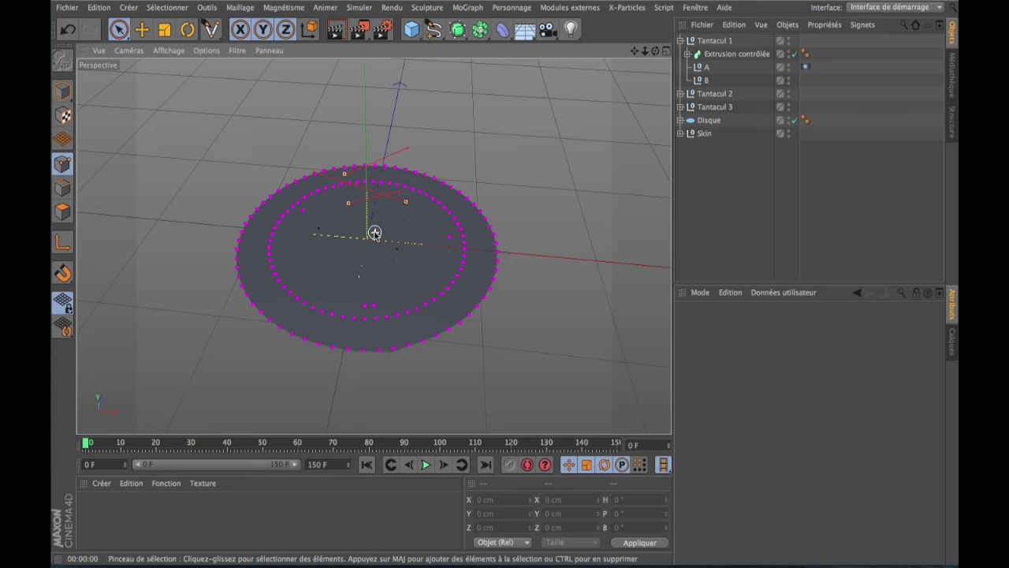
# - Play the tentacle animation on the deformed disc and stop it at frame 66
pyautogui.click(425, 465)
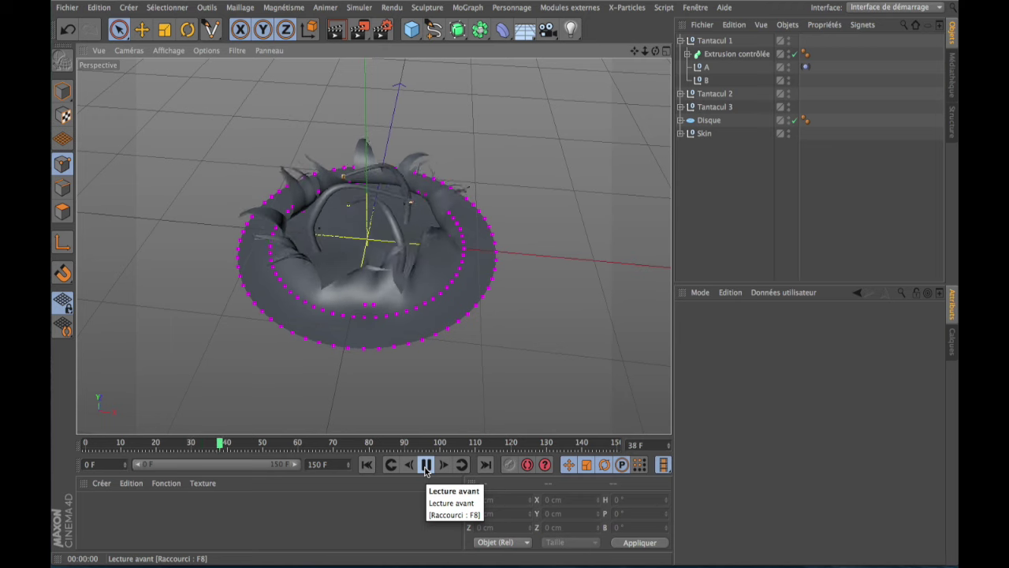
pyautogui.click(426, 465)
pyautogui.scroll(5, 298, 220)
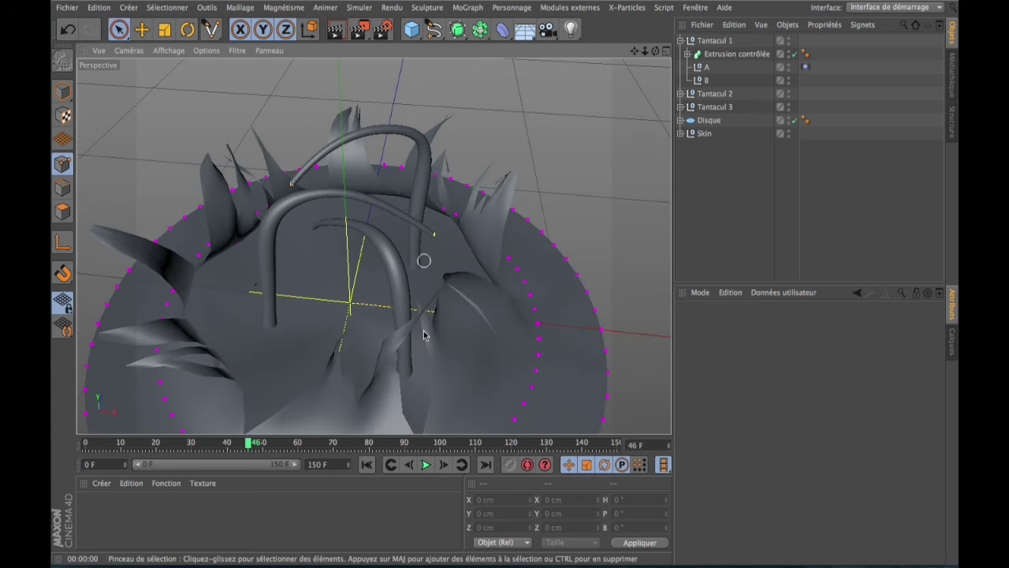
pyautogui.click(426, 465)
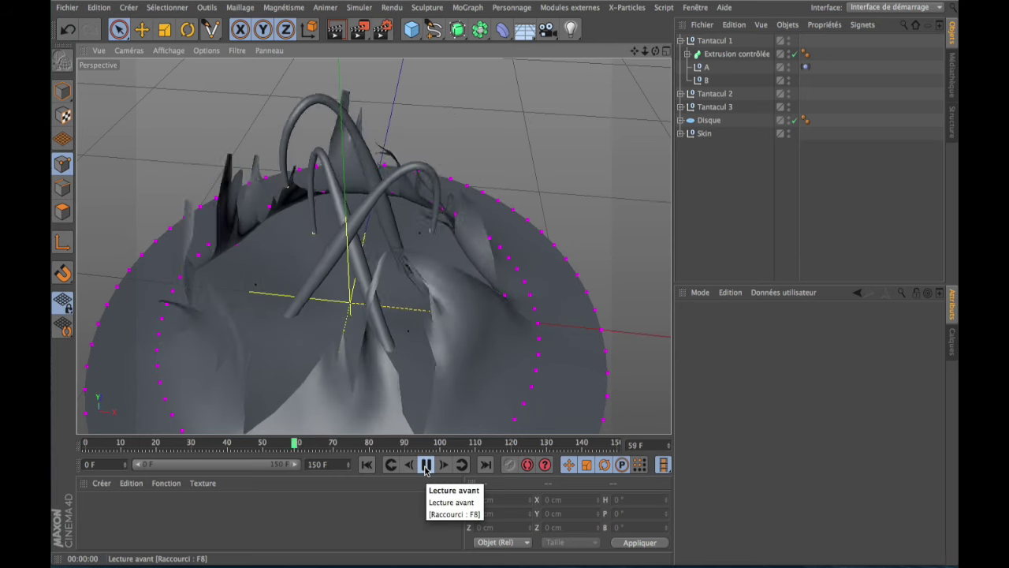
pyautogui.click(425, 465)
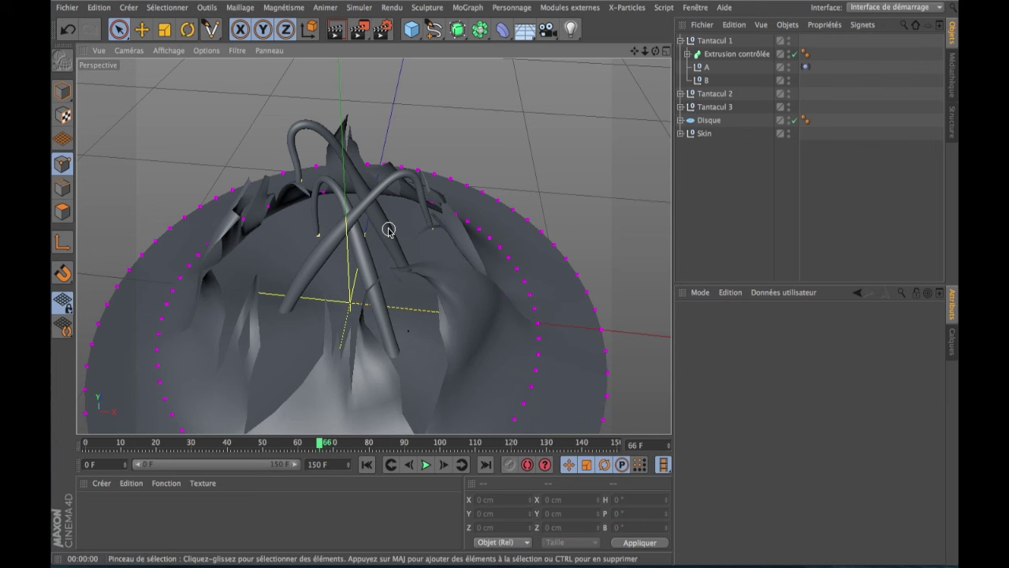
# - Adjust the zoom and switch to the four-viewport layout (Perspective, Haut, Droite, Avant)
pyautogui.scroll(-5, 388, 229)
pyautogui.scroll(8, 389, 230)
pyautogui.scroll(-8, 388, 229)
pyautogui.scroll(8, 388, 230)
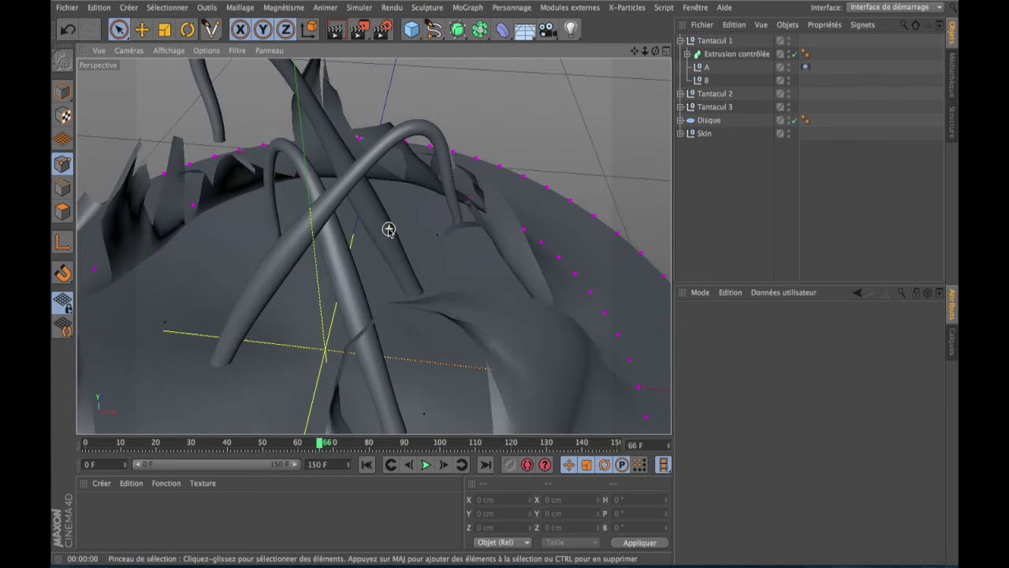
pyautogui.scroll(-5, 388, 230)
pyautogui.scroll(-2, 389, 230)
pyautogui.scroll(6, 389, 229)
pyautogui.scroll(-3, 388, 229)
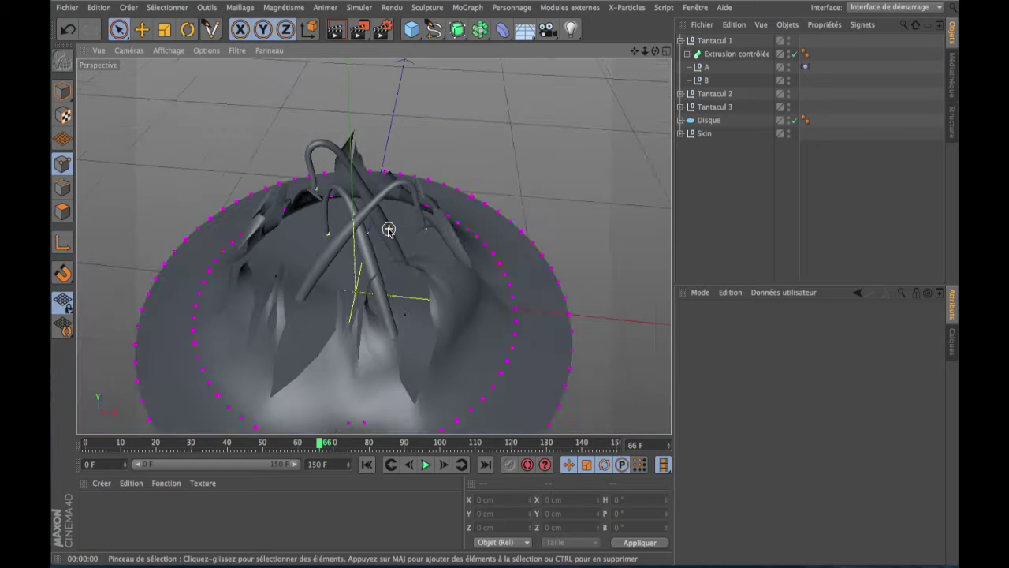
pyautogui.scroll(1, 388, 229)
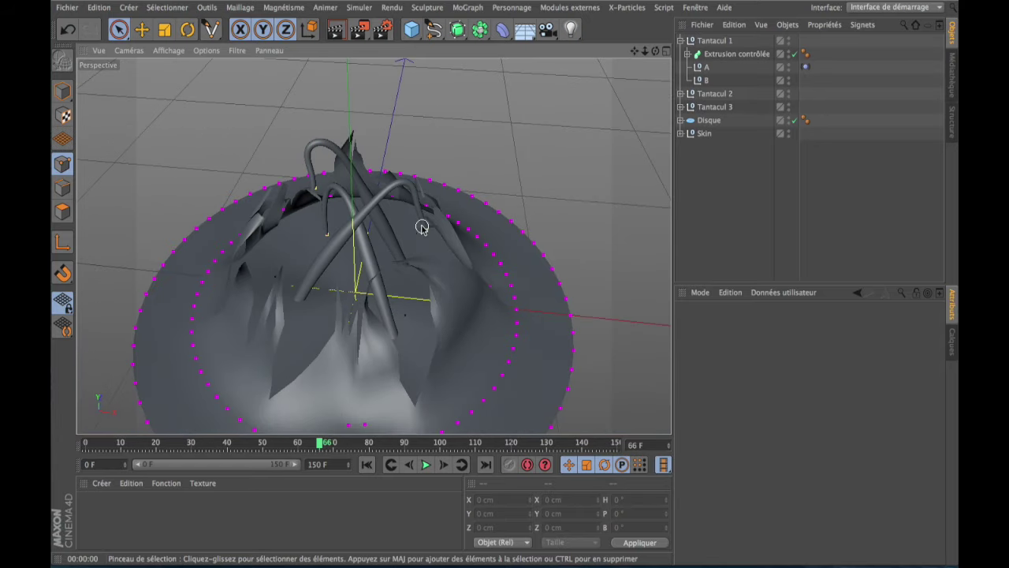
pyautogui.scroll(-3, 426, 228)
pyautogui.scroll(5, 426, 229)
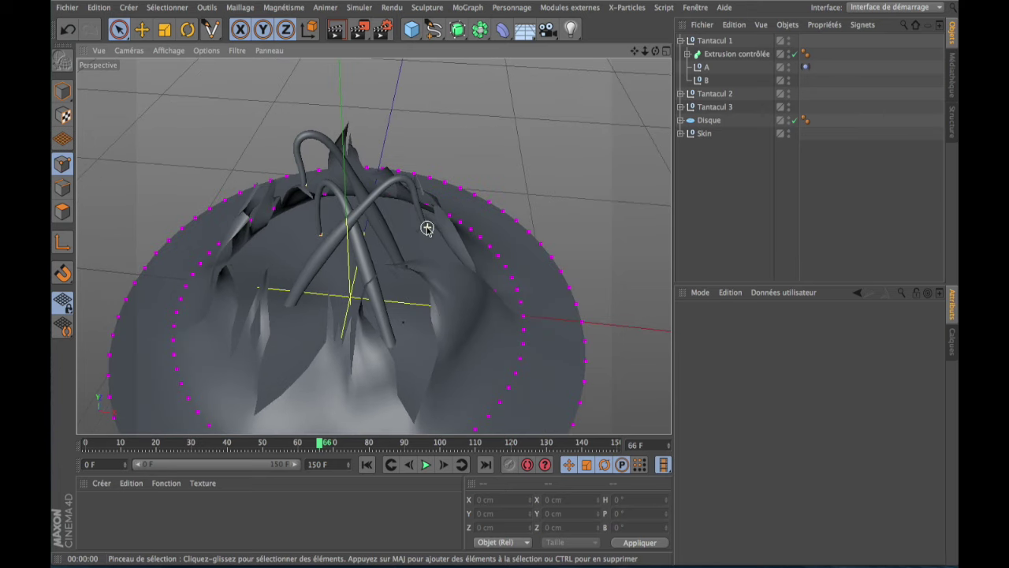
pyautogui.click(666, 52)
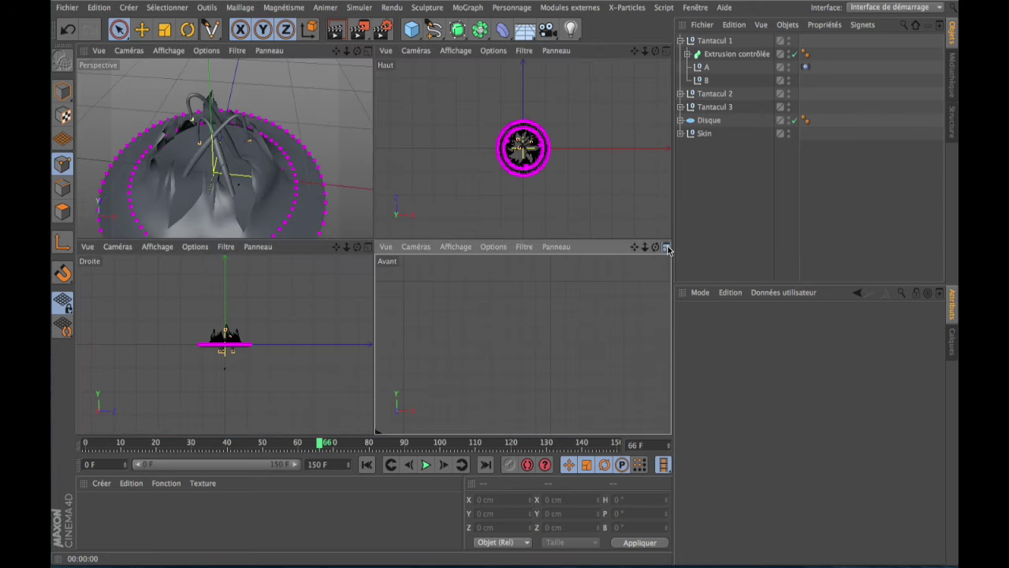
# - In the maximised front view, draw an 86 cm vertical linear spline beside the tentacles and select both its points
pyautogui.press('F4')
pyautogui.scroll(2, 404, 261)
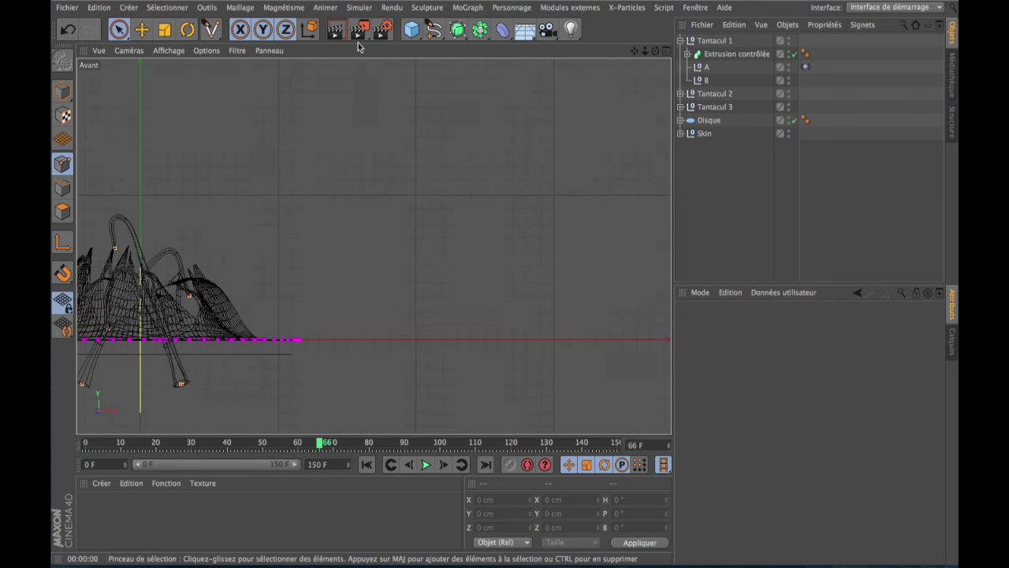
pyautogui.click(434, 30)
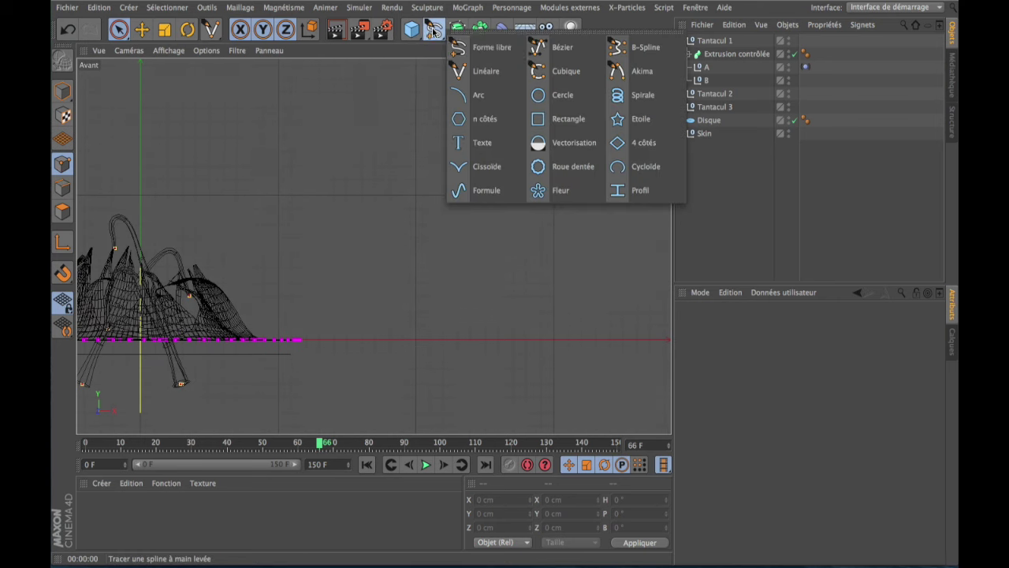
pyautogui.click(479, 74)
pyautogui.click(414, 363)
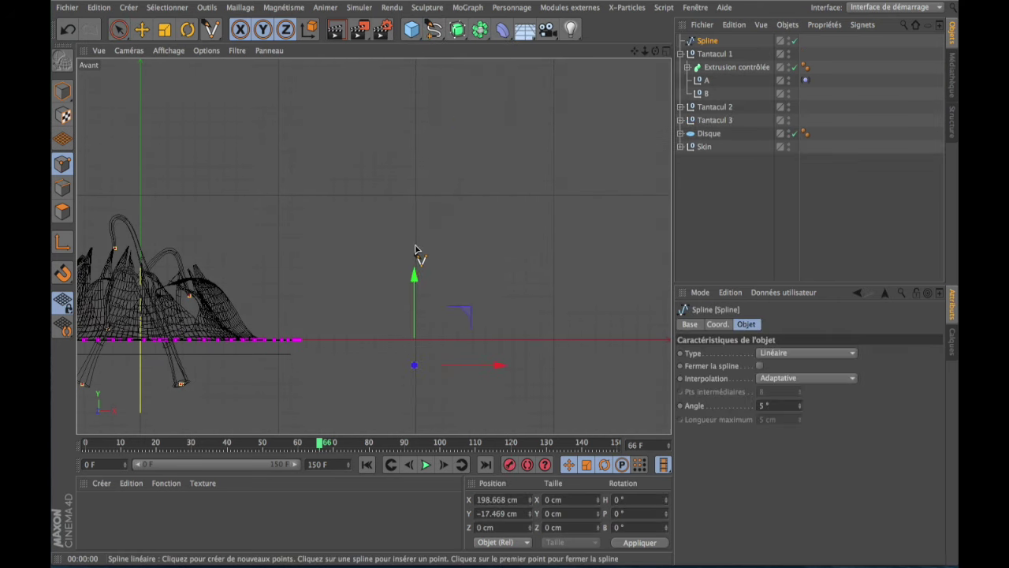
pyautogui.click(415, 241)
pyautogui.click(119, 29)
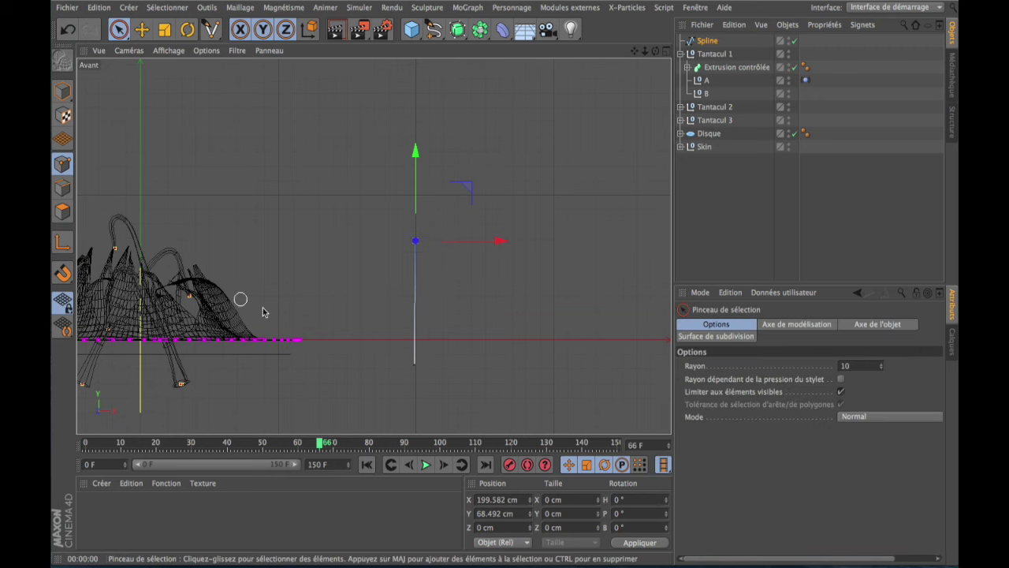
pyautogui.keyDown('shift'); pyautogui.click(414, 364); pyautogui.keyUp('shift')
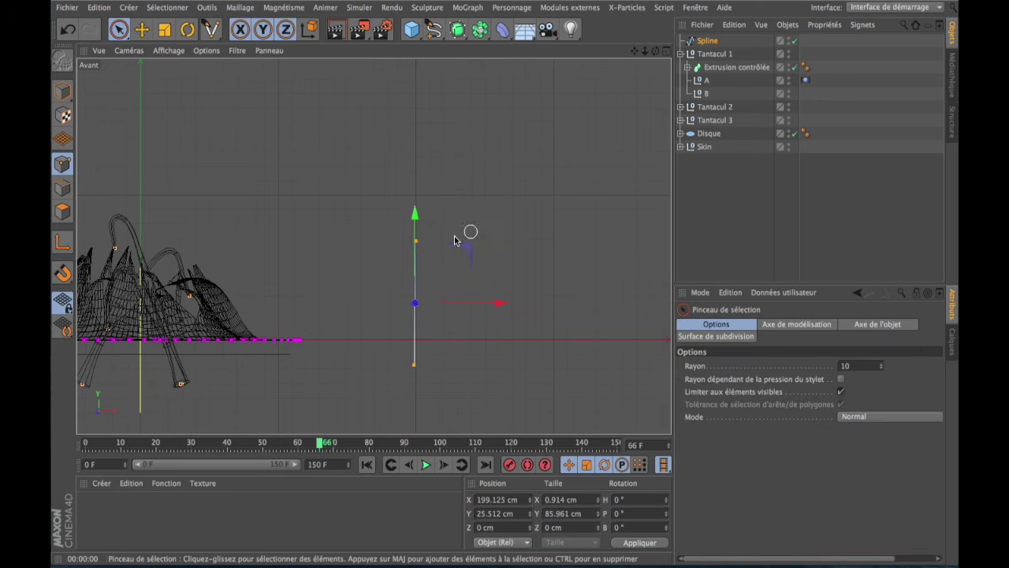
# - Subdivide the vertical spline three times so it has many evenly spaced points
pyautogui.rightClick(415, 337)
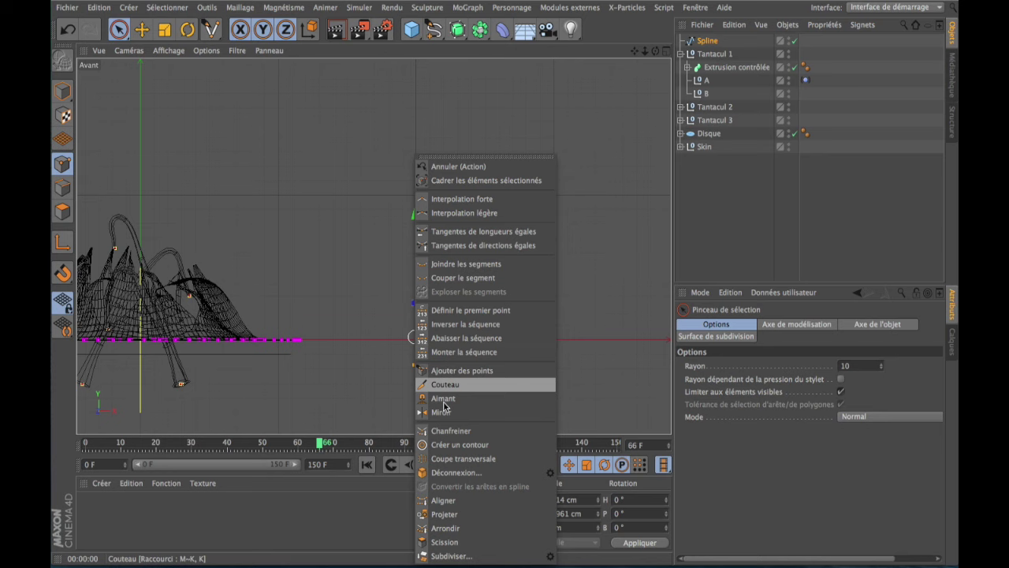
pyautogui.click(449, 556)
pyautogui.press('s')
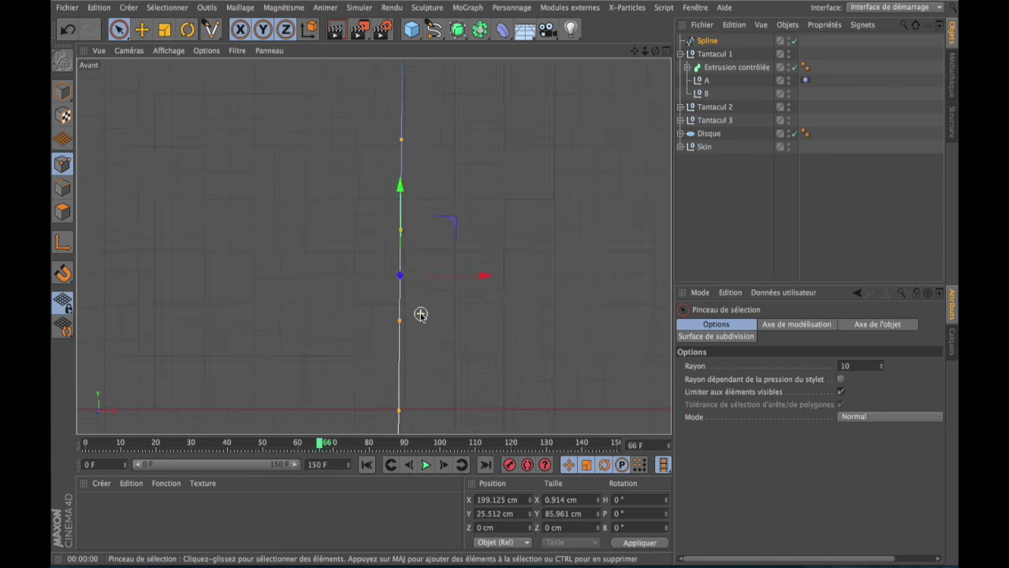
pyautogui.rightClick(407, 261)
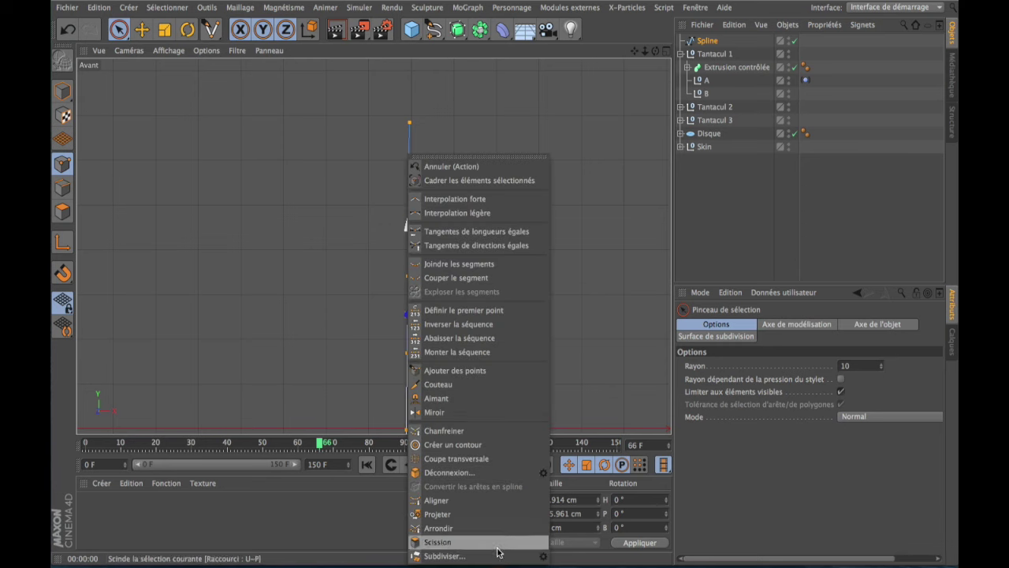
pyautogui.click(449, 552)
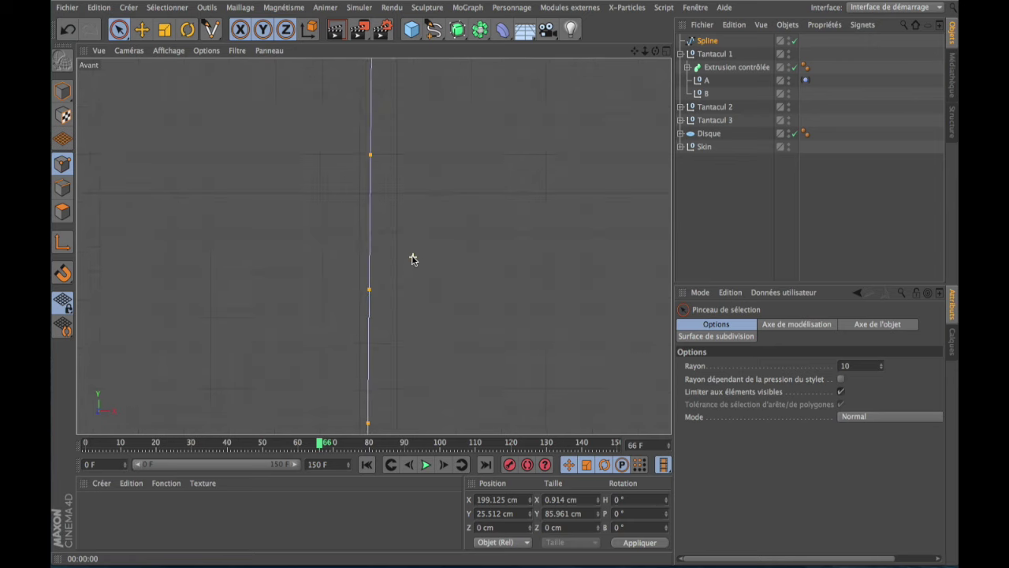
pyautogui.scroll(5, 411, 260)
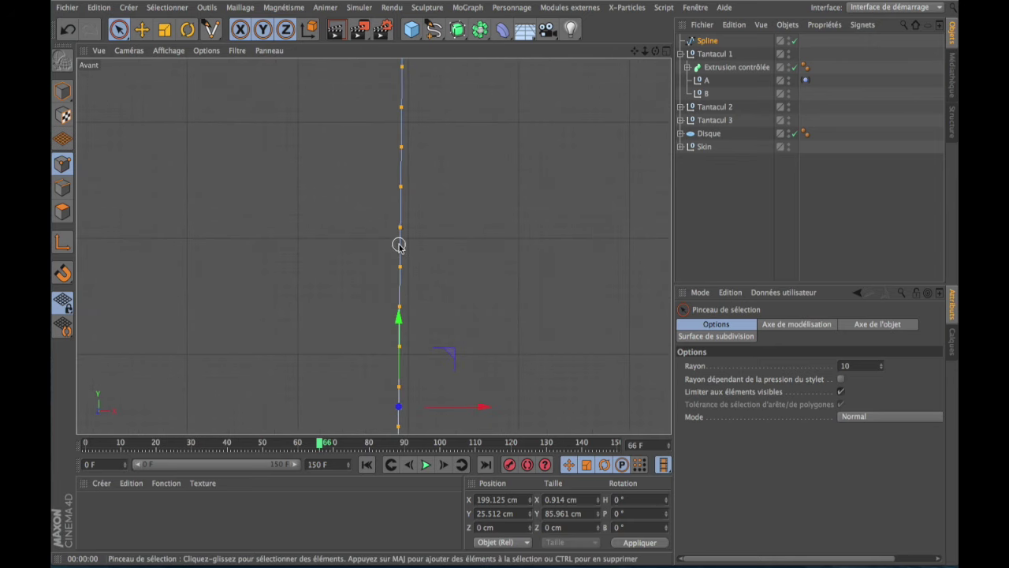
pyautogui.rightClick(400, 245)
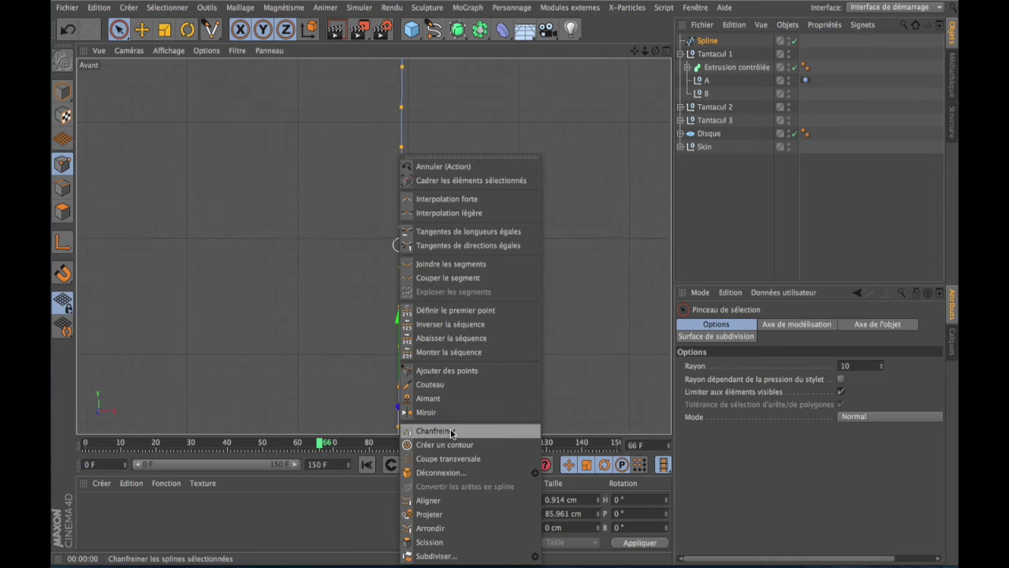
pyautogui.click(429, 555)
# - Zoom in and out along the subdivided spline to inspect its point spacing
pyautogui.scroll(-3, 404, 244)
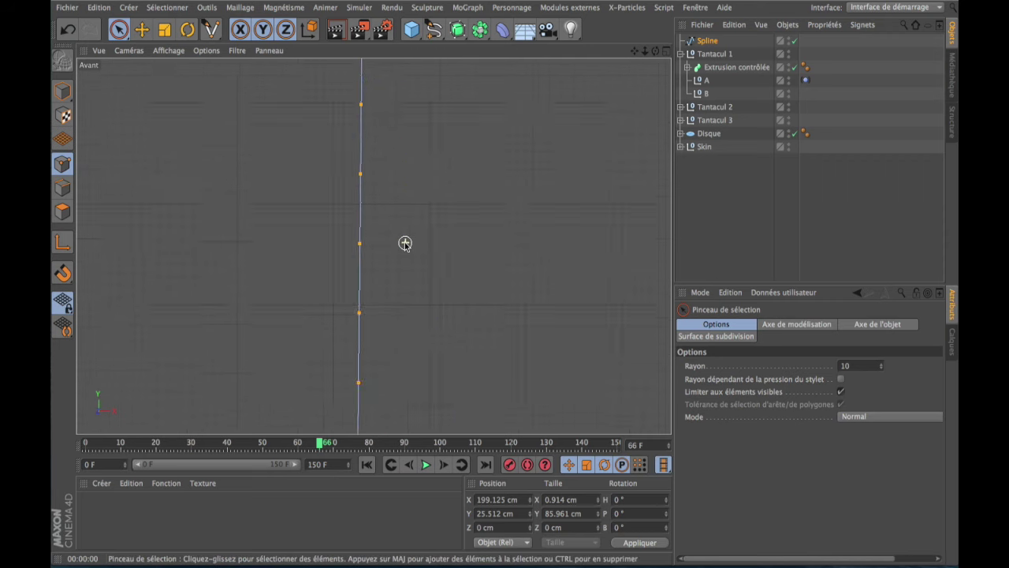
pyautogui.scroll(-2, 404, 244)
pyautogui.scroll(4, 405, 244)
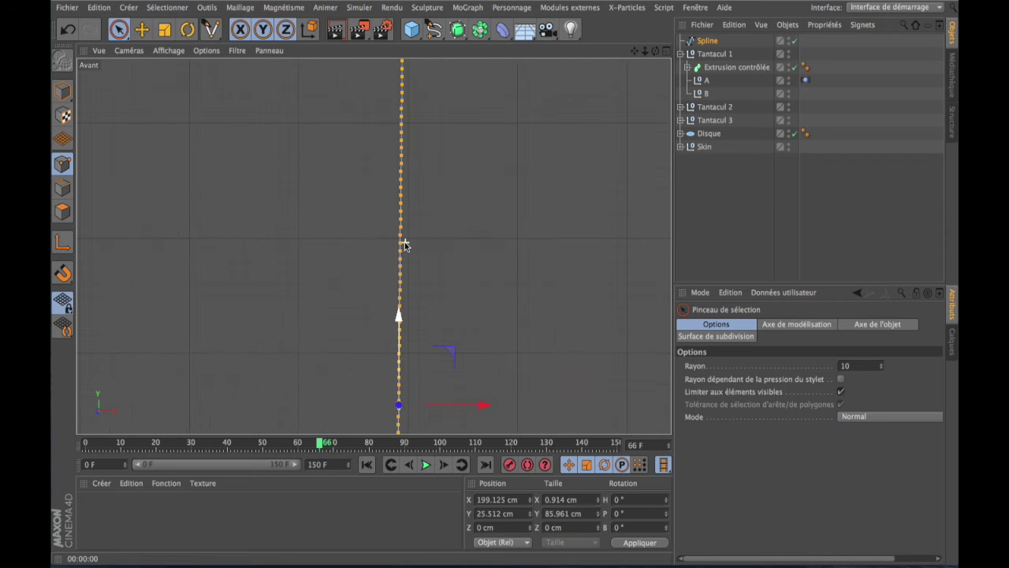
pyautogui.scroll(2, 405, 244)
pyautogui.scroll(3, 405, 243)
pyautogui.scroll(3, 404, 244)
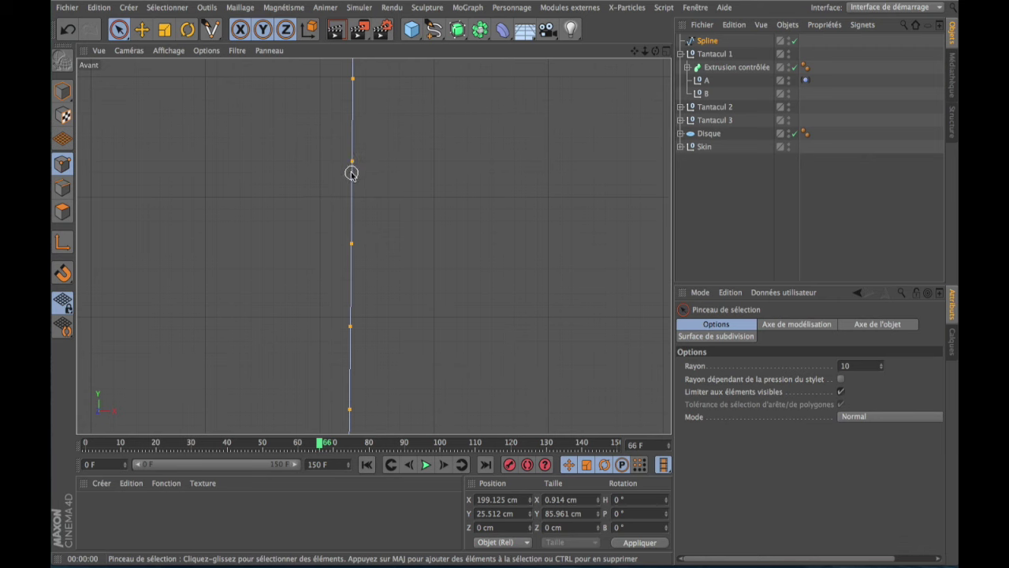
pyautogui.scroll(-2, 442, 127)
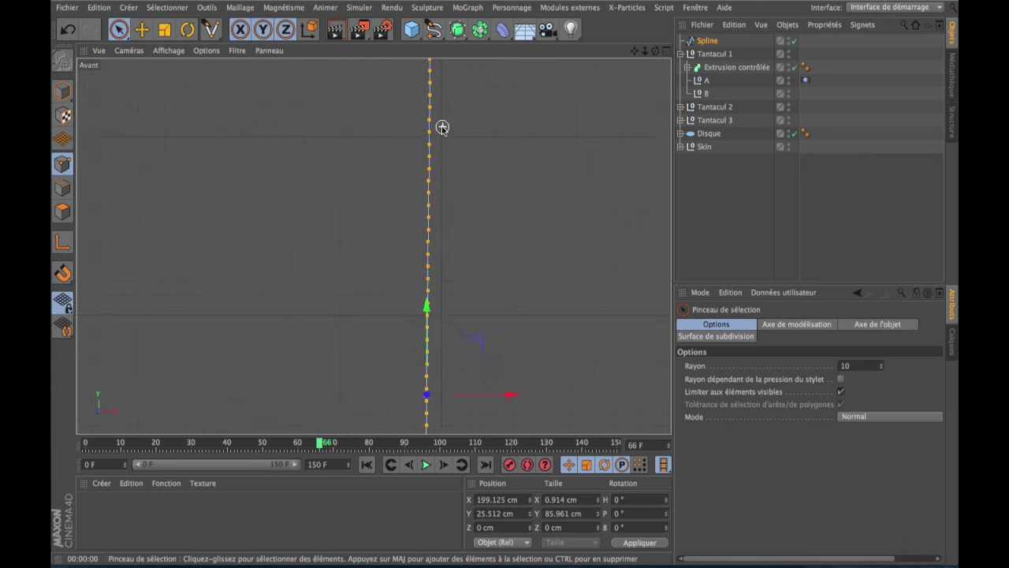
pyautogui.scroll(-3, 441, 128)
pyautogui.scroll(-3, 442, 128)
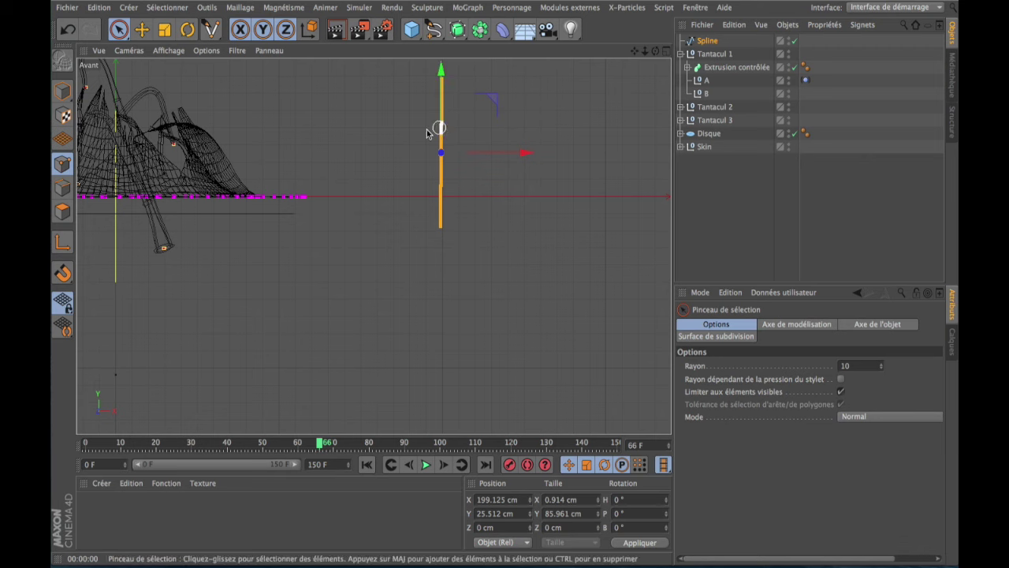
pyautogui.scroll(5, 449, 116)
pyautogui.scroll(2, 449, 116)
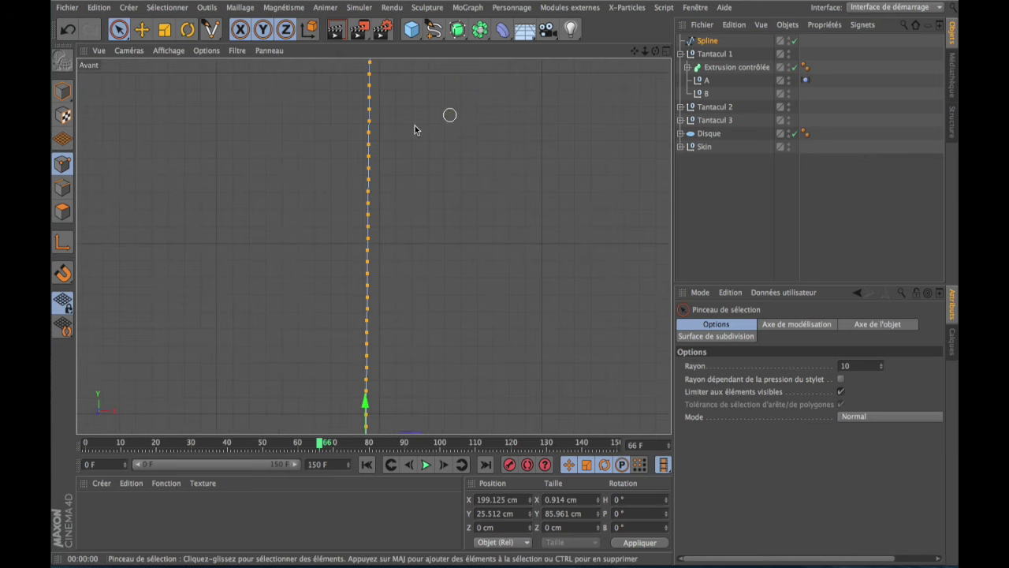
pyautogui.scroll(2, 373, 151)
pyautogui.scroll(2, 375, 150)
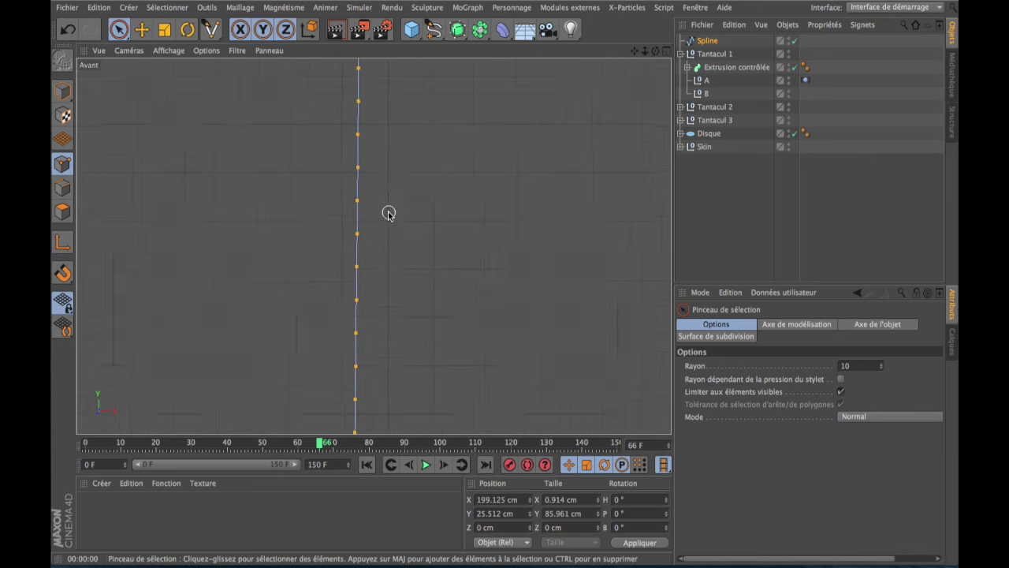
pyautogui.scroll(-3, 388, 213)
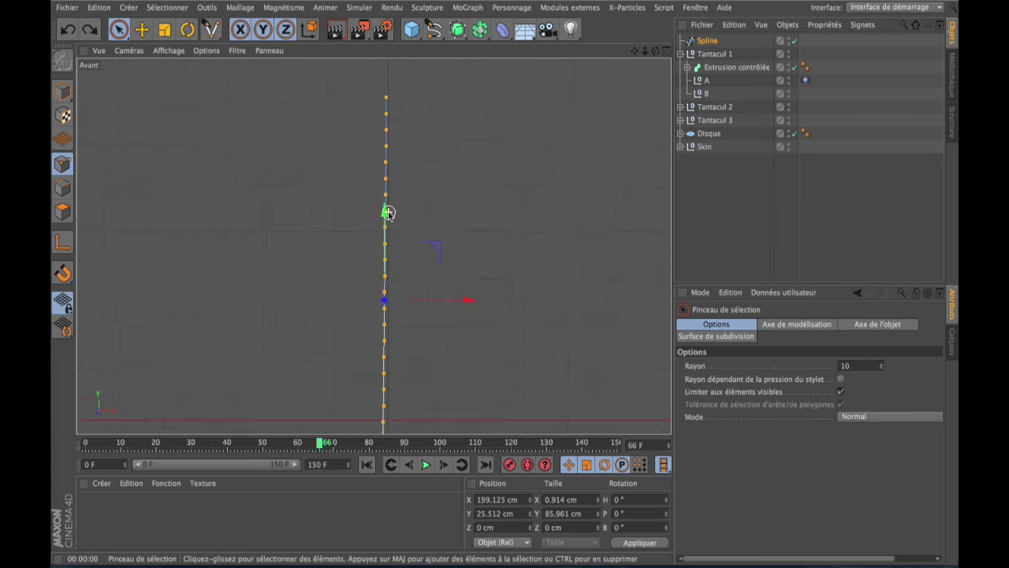
pyautogui.scroll(-2, 388, 213)
pyautogui.scroll(3, 387, 212)
pyautogui.scroll(1, 388, 212)
pyautogui.scroll(1, 387, 213)
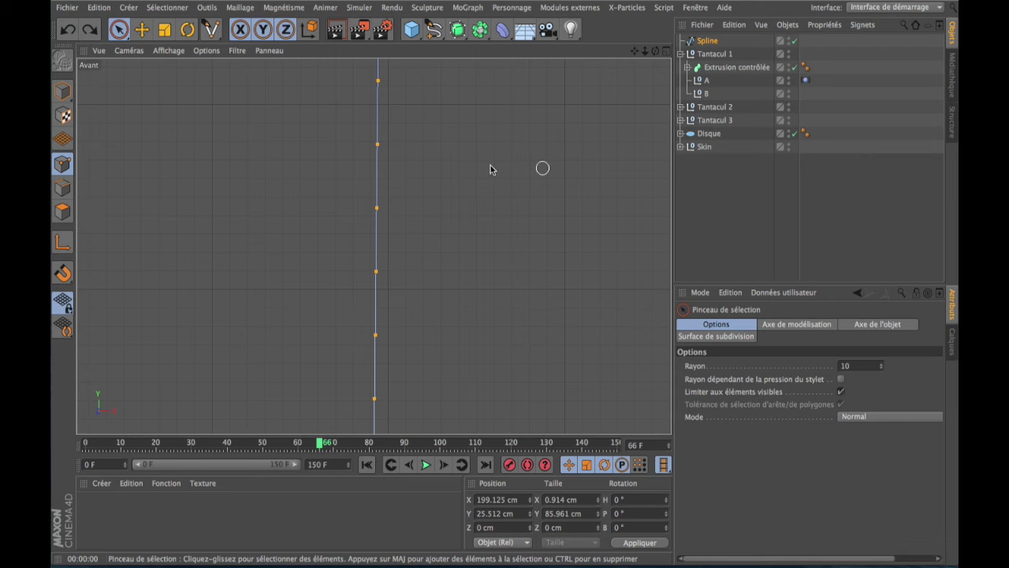
pyautogui.scroll(-1, 394, 238)
pyautogui.scroll(-2, 394, 239)
pyautogui.scroll(-2, 394, 239)
pyautogui.scroll(-1, 395, 239)
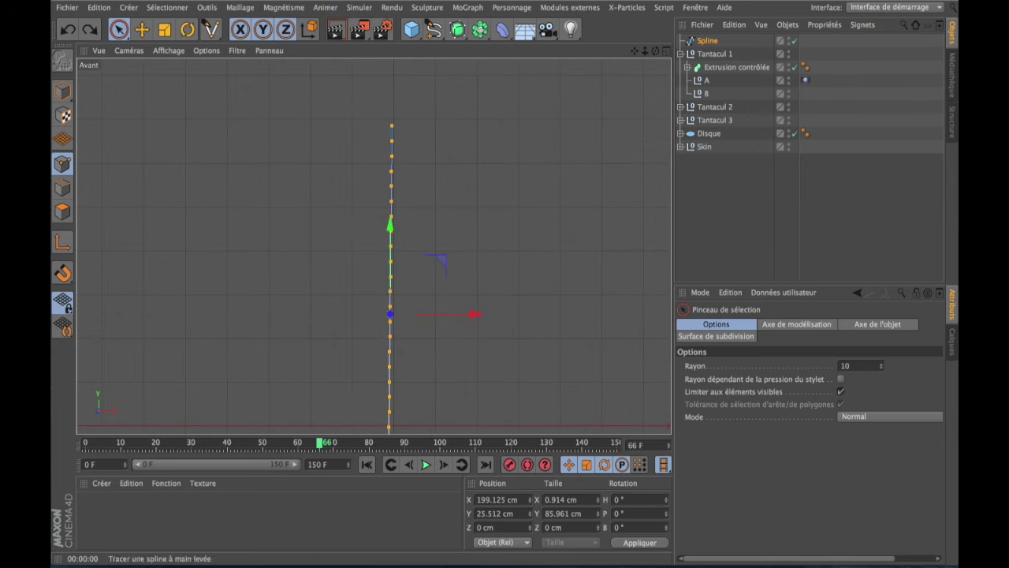
# - Delete the drawn spline, maximise Perspective, and select the Spline under Tantacul 1's Extrusion contrôlée
pyautogui.click(458, 29)
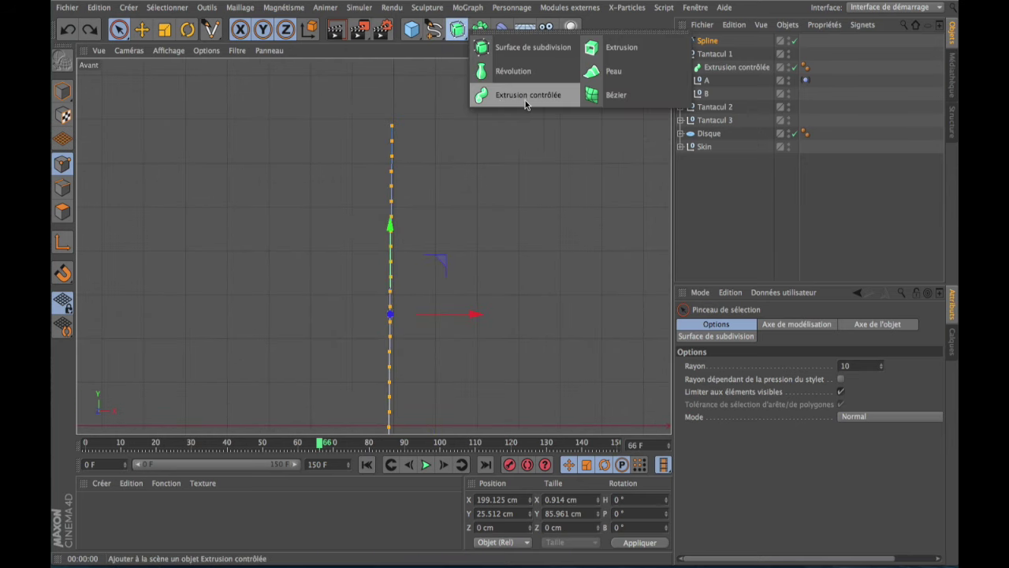
pyautogui.press('Delete')
pyautogui.middleClick(89, 401)
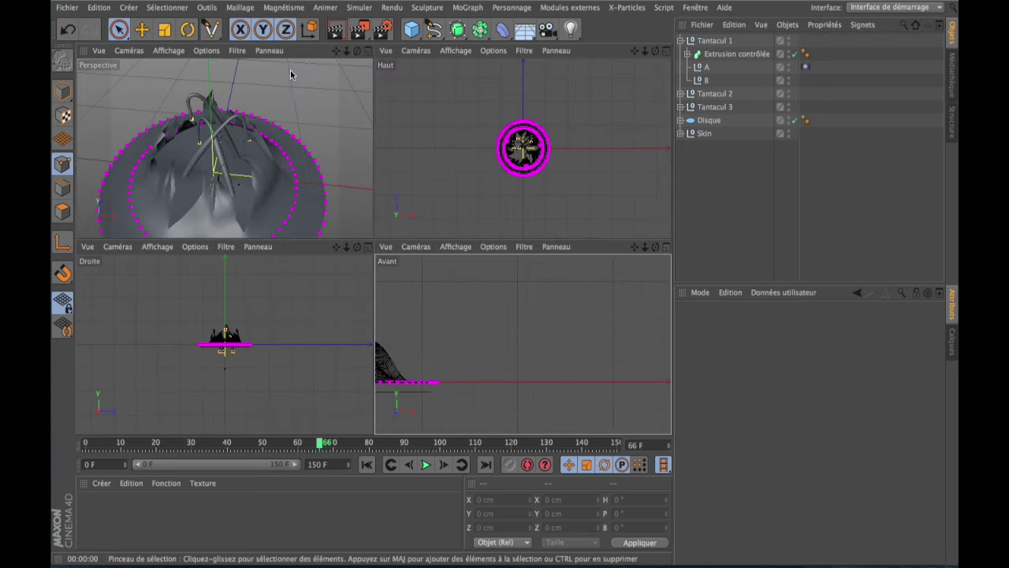
pyautogui.click(366, 52)
pyautogui.click(686, 53)
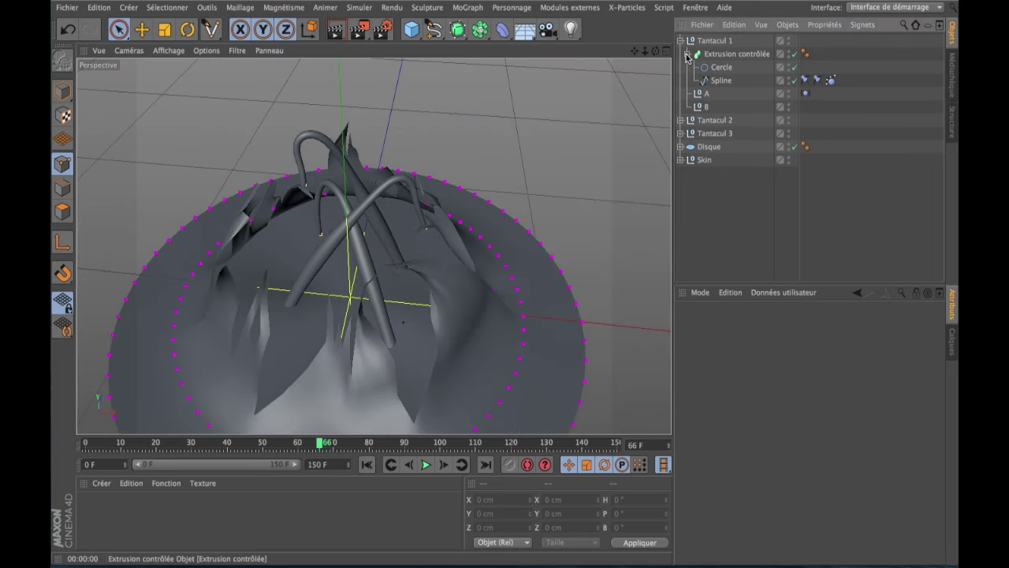
pyautogui.click(720, 80)
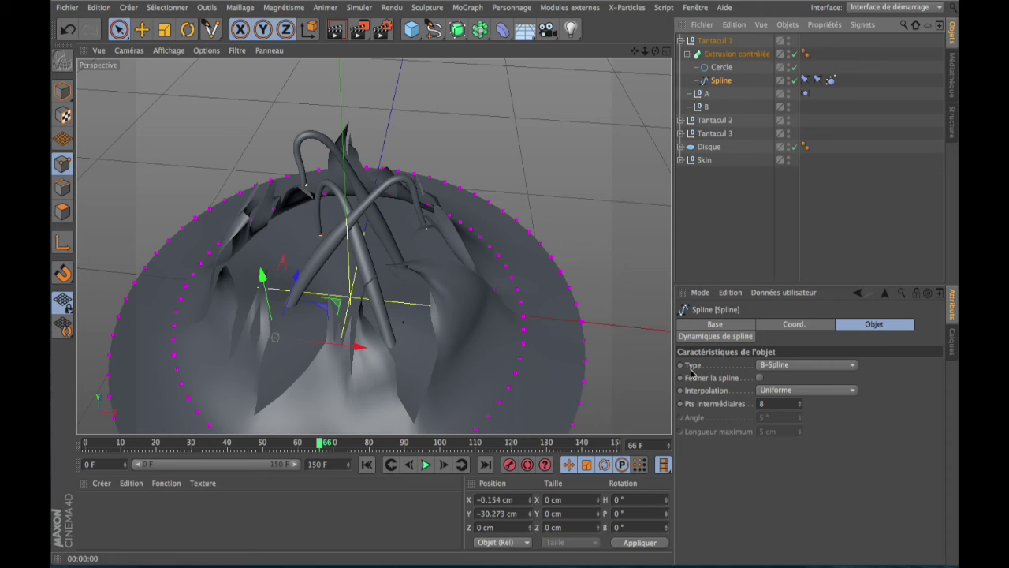
pyautogui.click(804, 367)
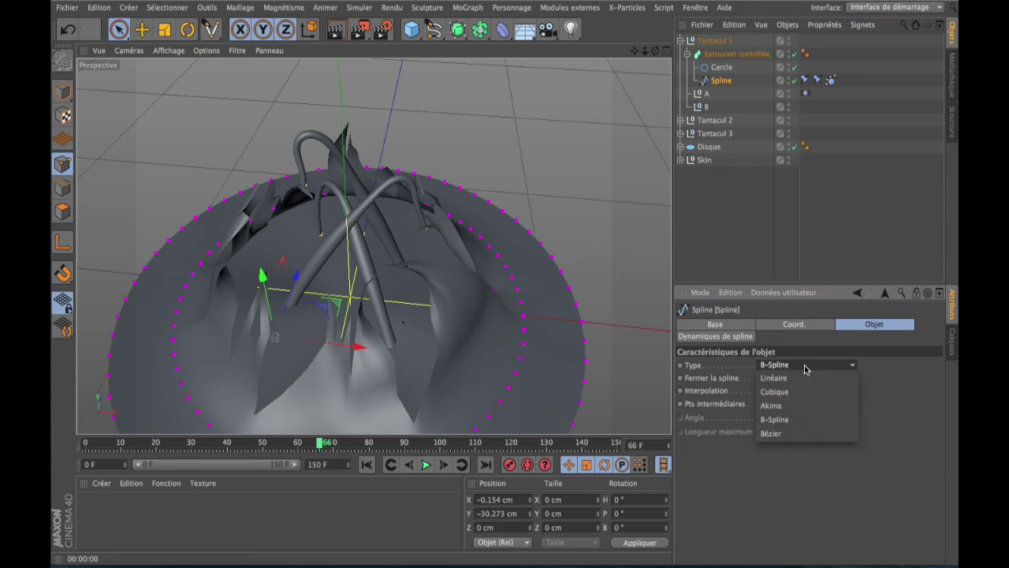
pyautogui.click(787, 425)
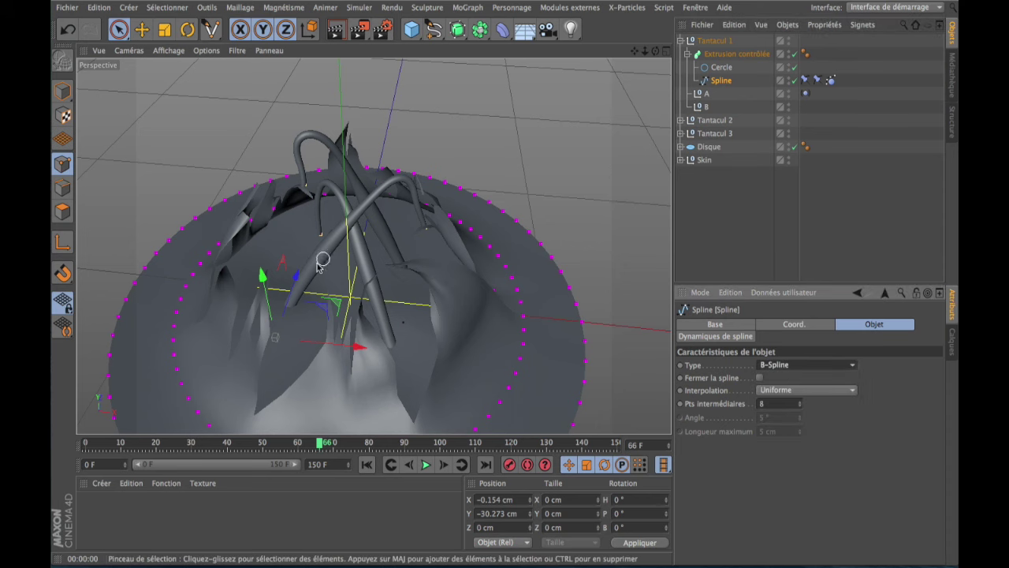
pyautogui.scroll(3, 316, 260)
pyautogui.scroll(2, 315, 264)
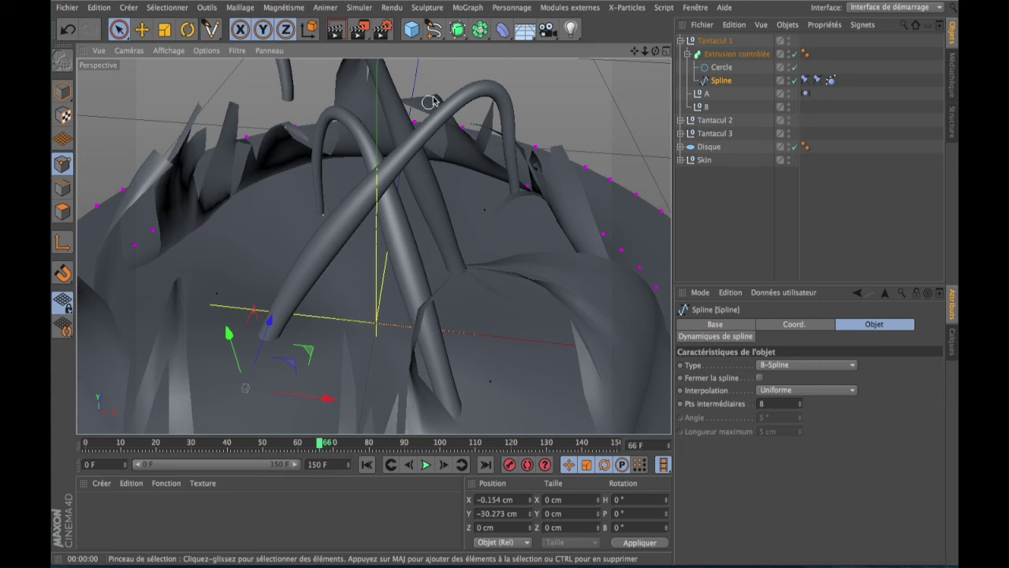
pyautogui.click(805, 364)
pyautogui.click(788, 377)
pyautogui.scroll(3, 453, 95)
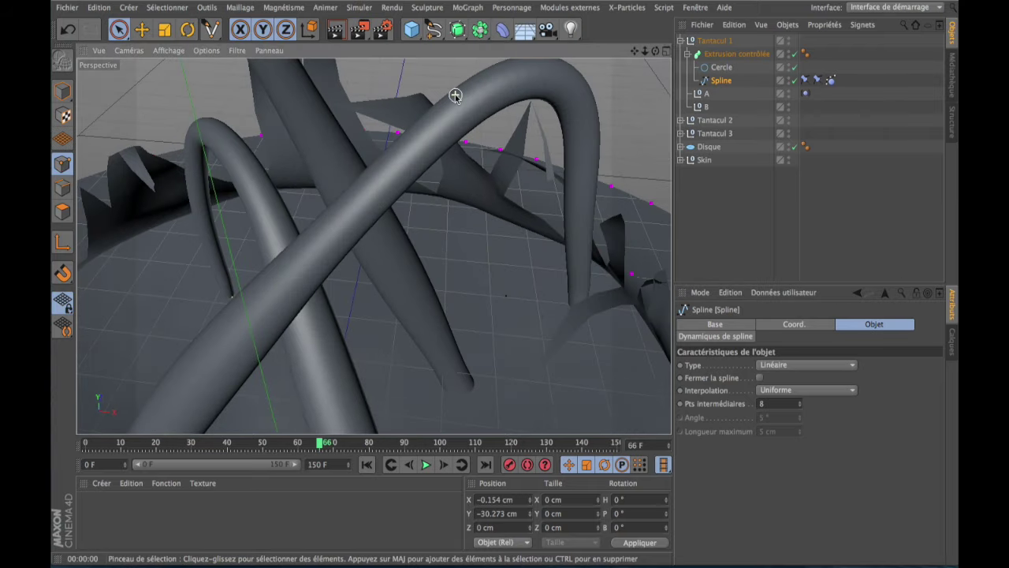
pyautogui.scroll(1, 455, 96)
pyautogui.scroll(1, 456, 96)
pyautogui.scroll(1, 455, 95)
pyautogui.scroll(1, 455, 96)
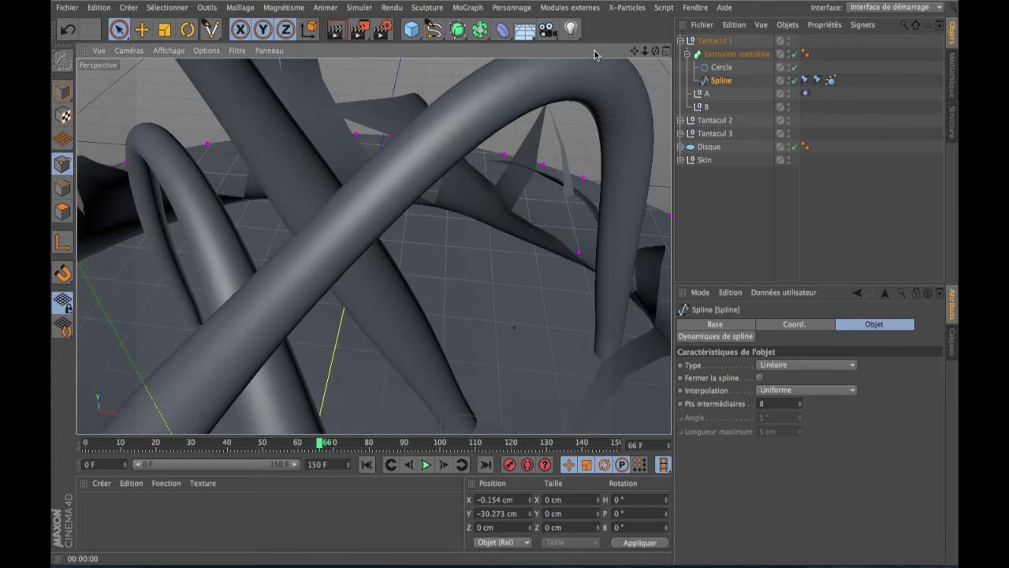
pyautogui.scroll(1, 372, 243)
pyautogui.scroll(1, 531, 95)
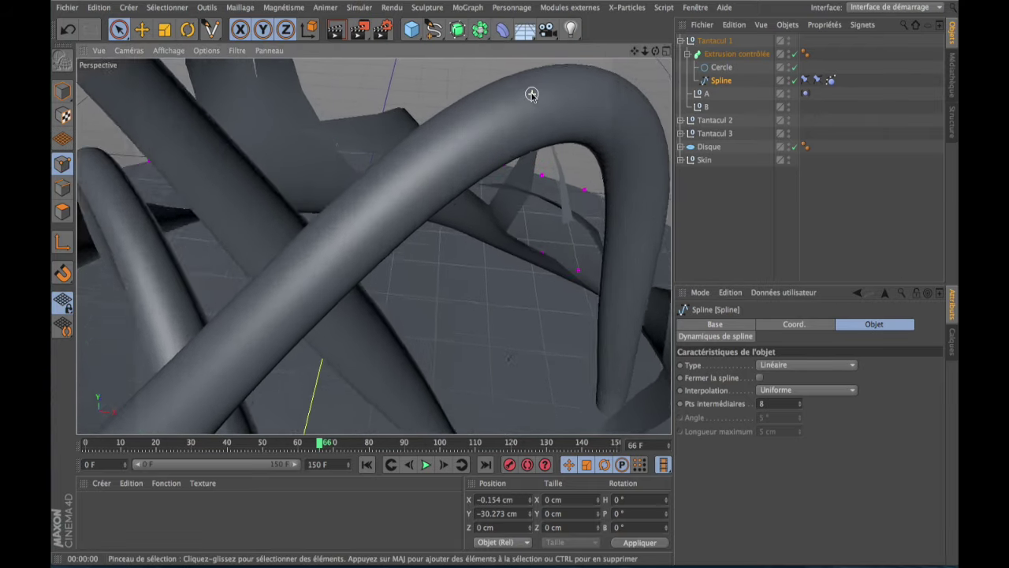
pyautogui.scroll(2, 531, 94)
pyautogui.scroll(-1, 532, 95)
pyautogui.scroll(-2, 531, 95)
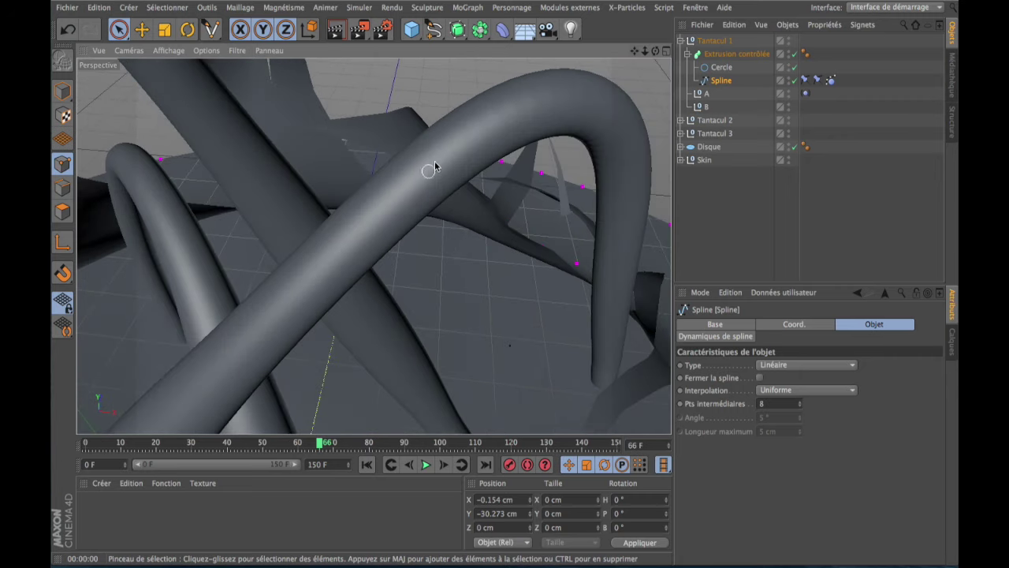
pyautogui.scroll(1, 623, 142)
pyautogui.scroll(2, 628, 149)
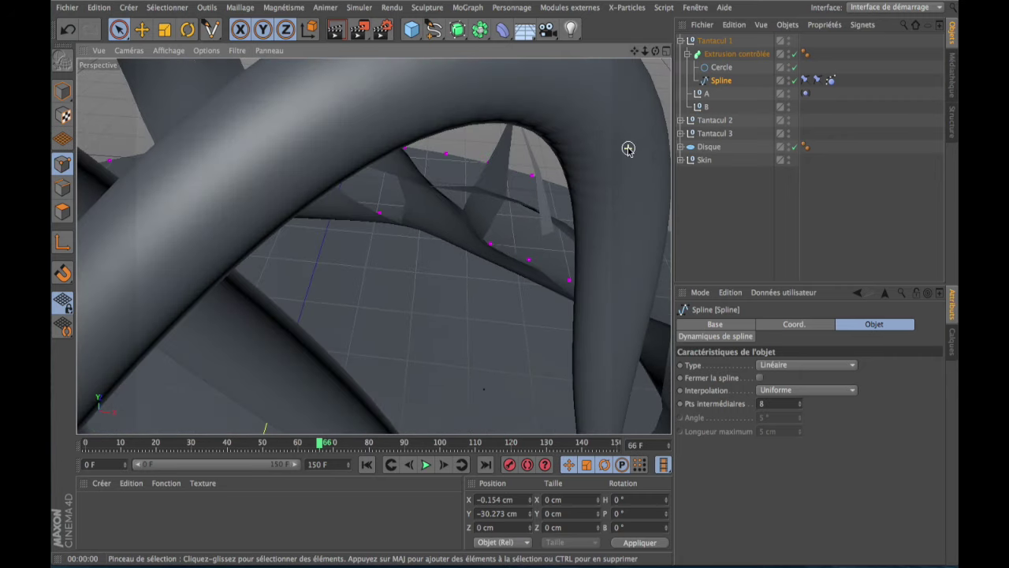
pyautogui.click(806, 364)
pyautogui.click(780, 423)
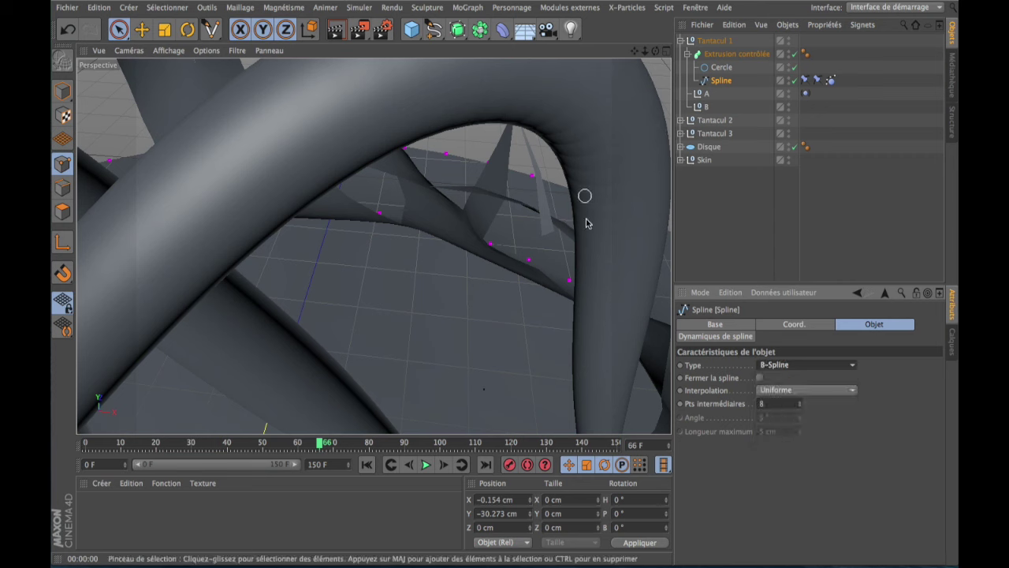
pyautogui.click(808, 368)
pyautogui.click(793, 380)
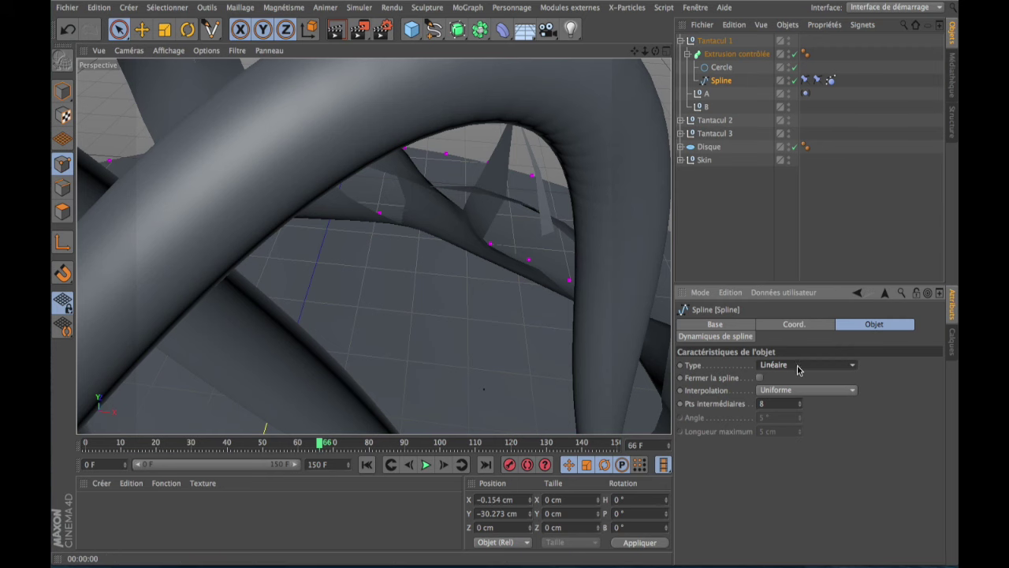
pyautogui.scroll(-2, 496, 227)
pyautogui.scroll(-3, 496, 226)
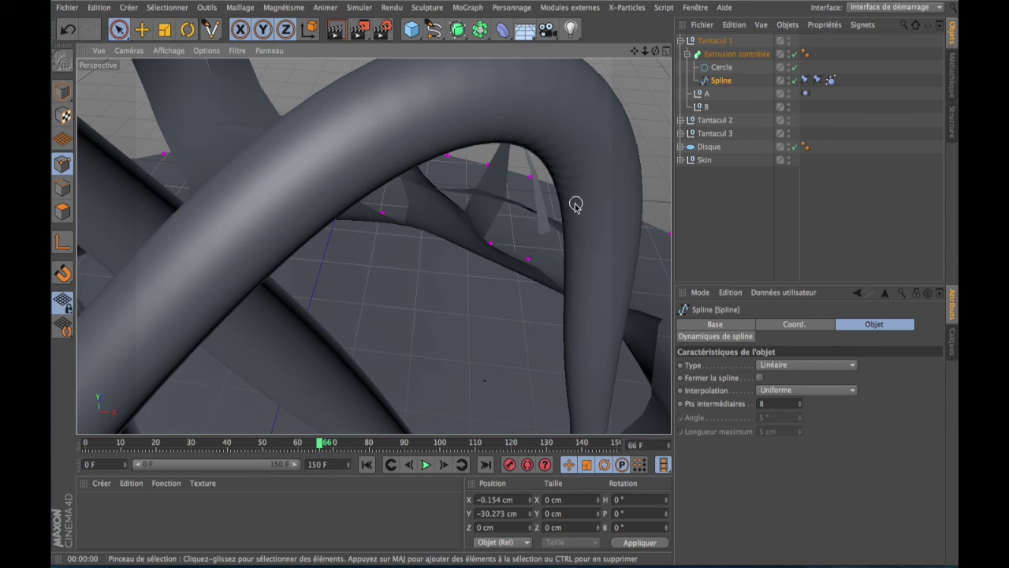
pyautogui.scroll(-1, 574, 208)
pyautogui.scroll(-1, 574, 207)
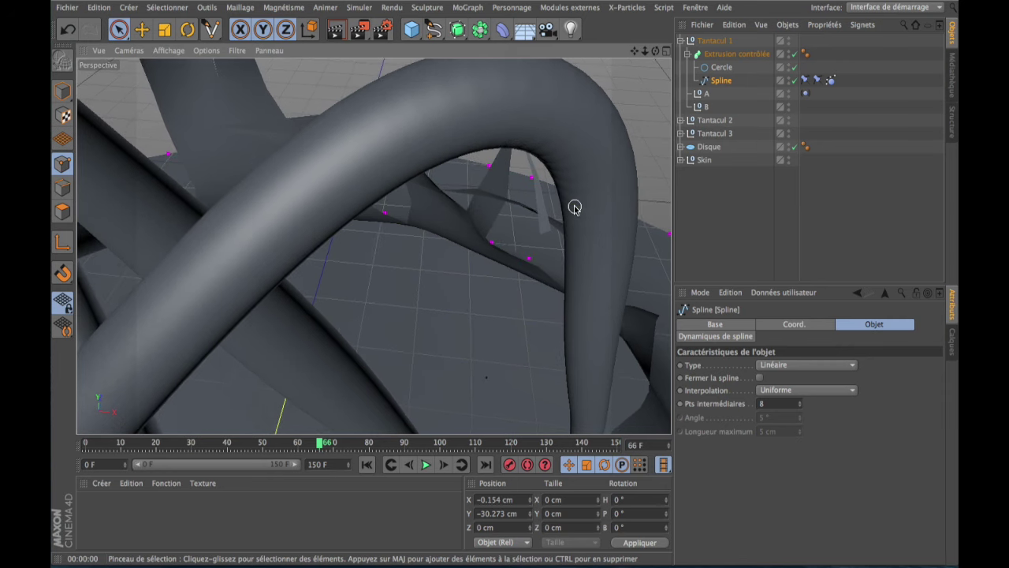
pyautogui.scroll(-1, 574, 207)
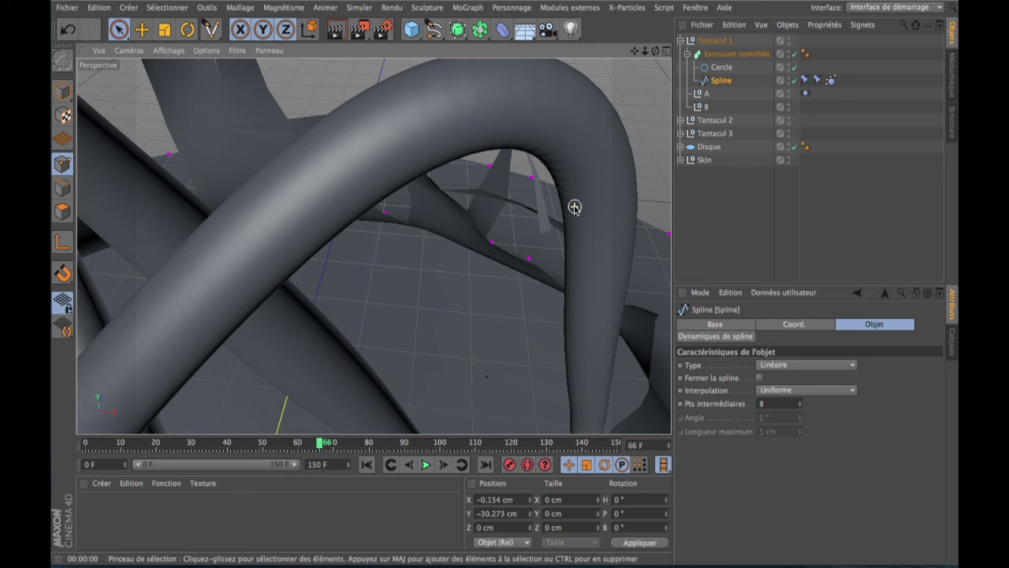
pyautogui.click(797, 367)
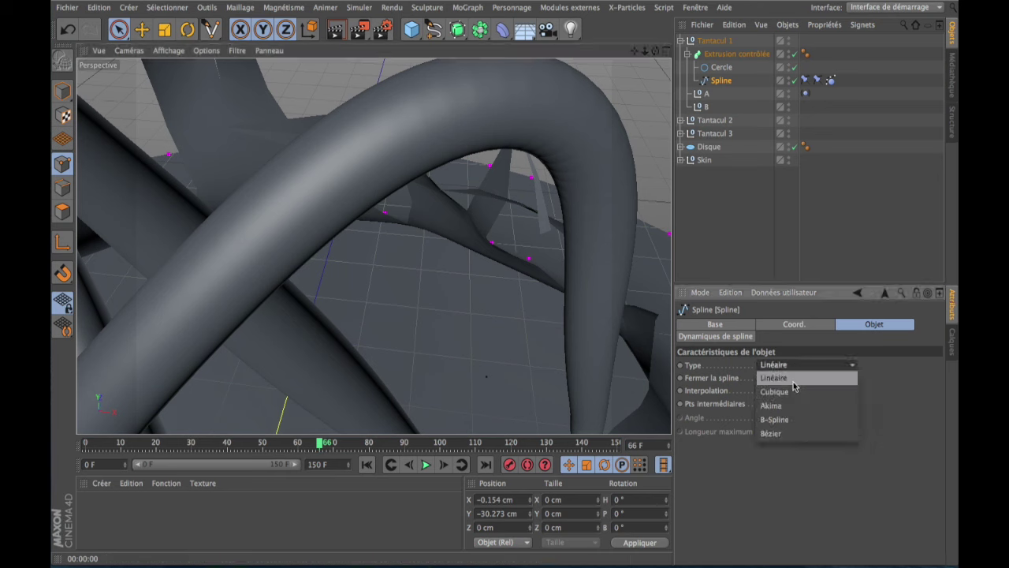
pyautogui.click(782, 422)
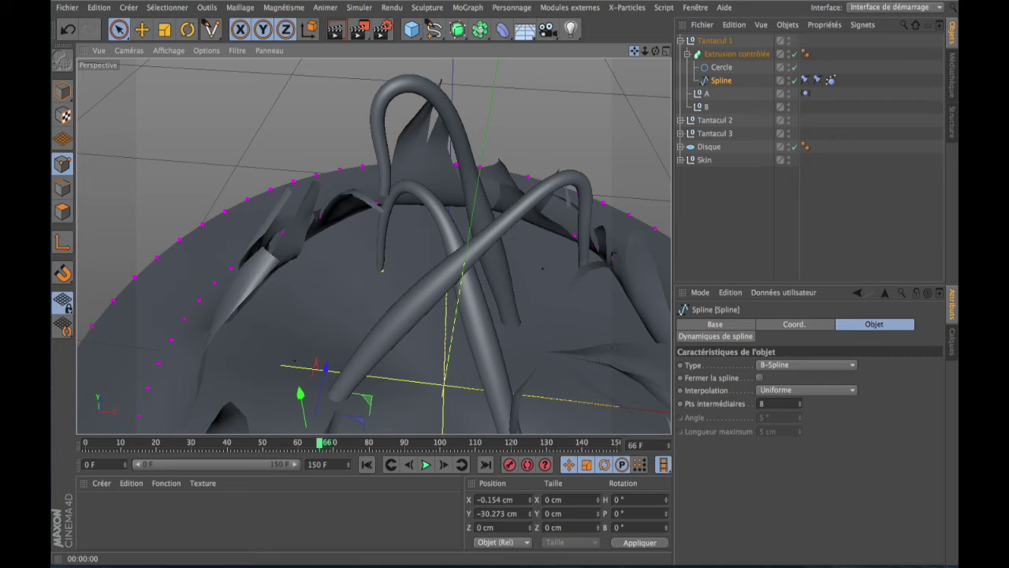
# - Orbit and zoom out to view the whole disc, then collapse Tantacul 1's hierarchy
pyautogui.keyDown('alt'); pyautogui.moveTo(339, 236); pyautogui.dragTo(366, 285); pyautogui.keyUp('alt')
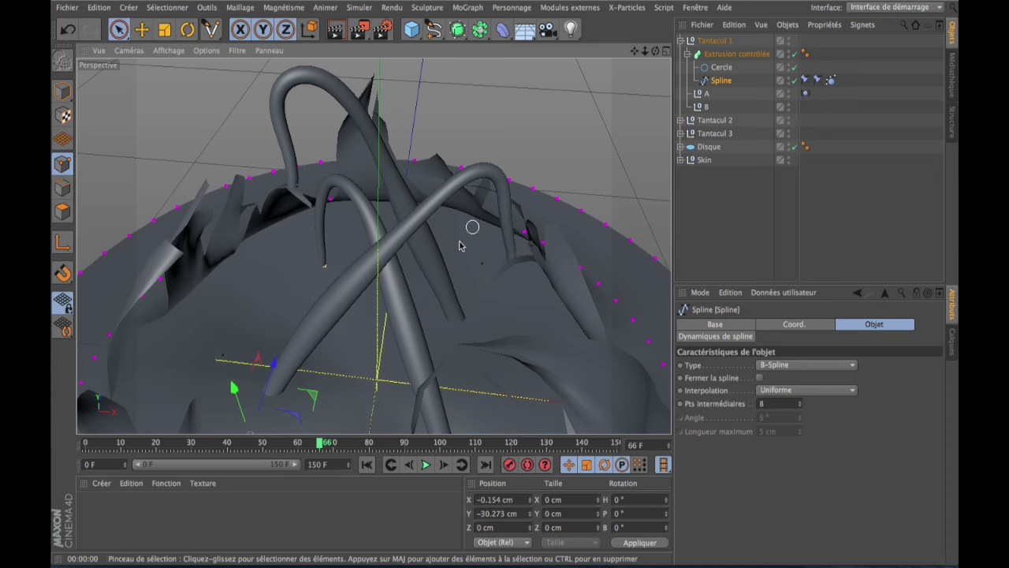
pyautogui.scroll(-5, 390, 303)
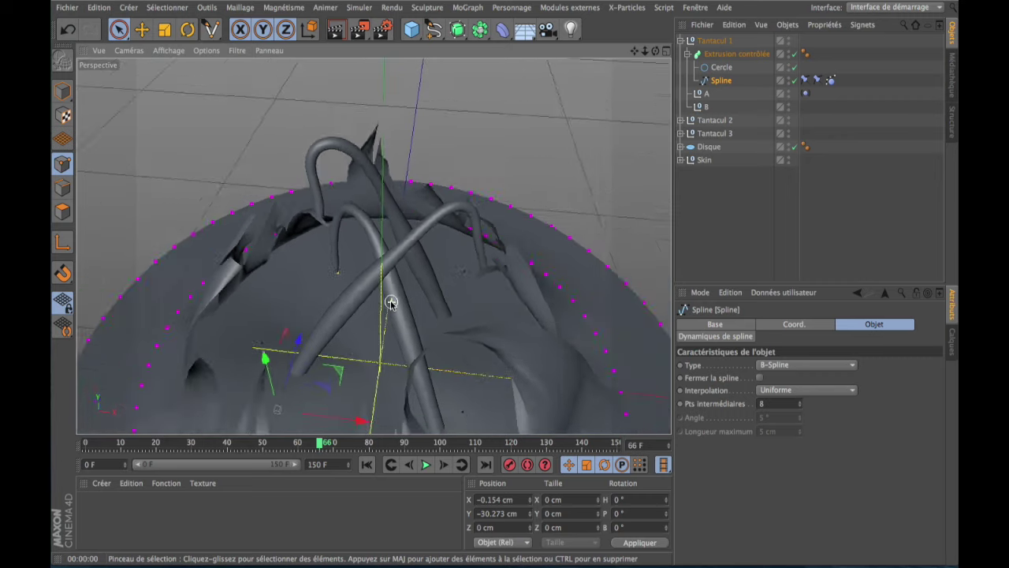
pyautogui.moveTo(635, 50); pyautogui.dragTo(637, 55)
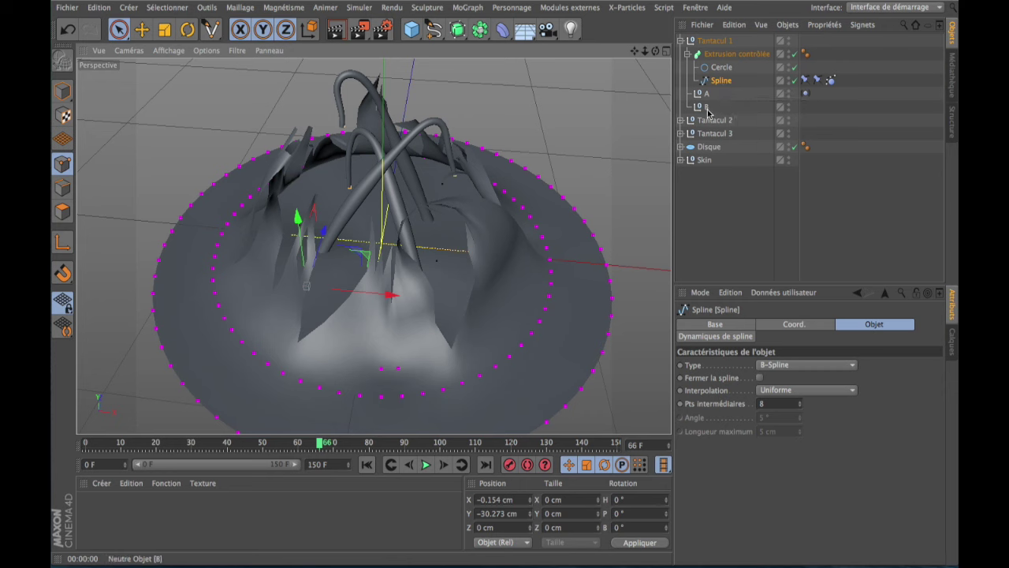
pyautogui.click(679, 40)
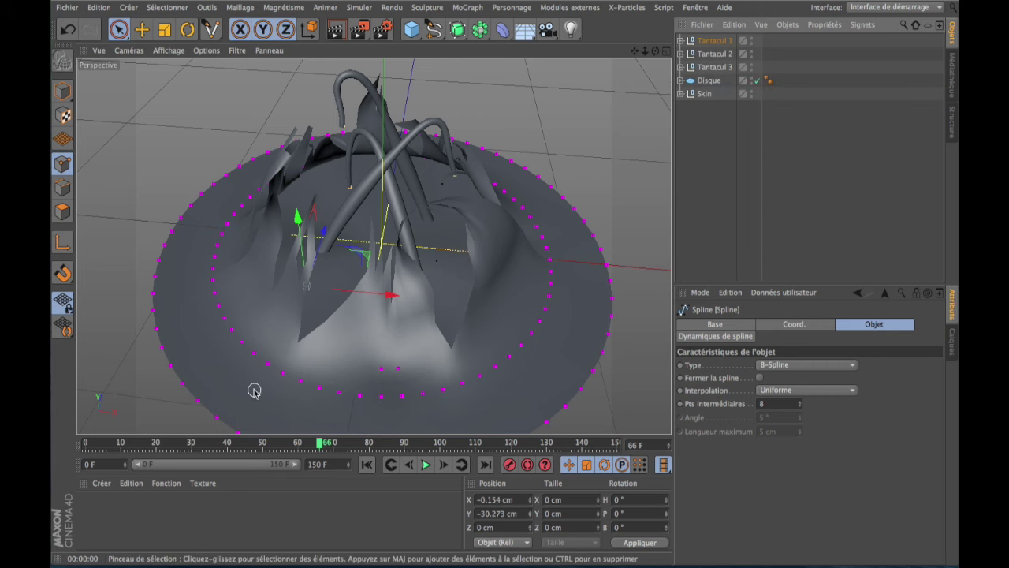
# - Create a new default grey material, Mat, in the material manager
pyautogui.scroll(-2, 379, 249)
pyautogui.scroll(-2, 379, 249)
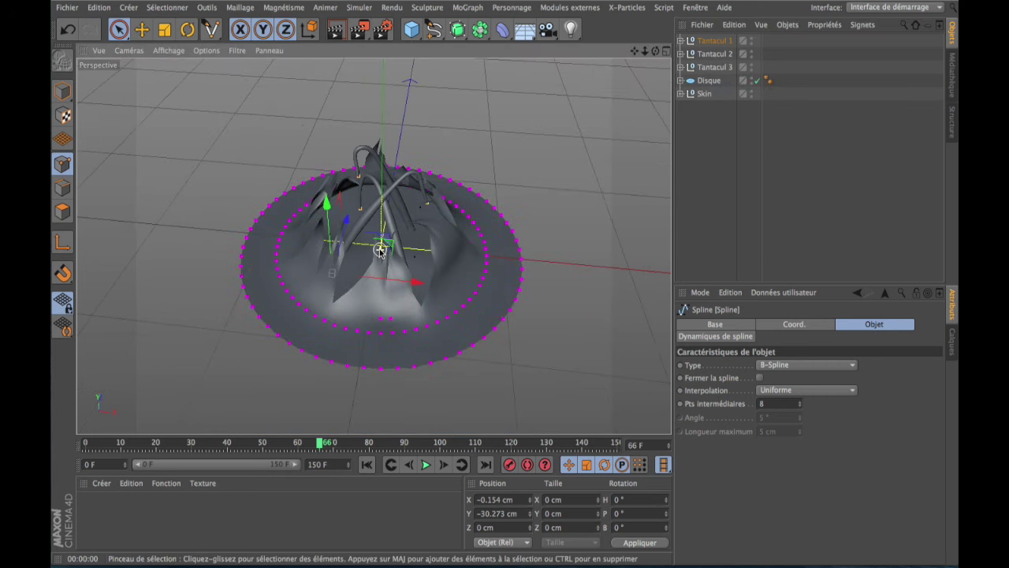
pyautogui.click(109, 521)
pyautogui.doubleClick(94, 513)
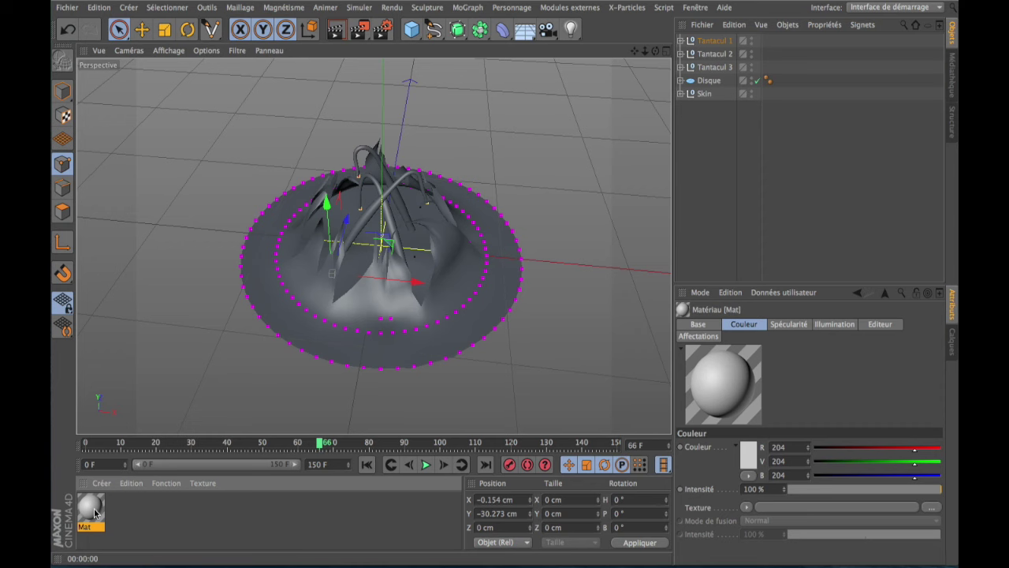
# - Load a Colorisation shader into the Mat material's Couleur texture slot
pyautogui.doubleClick(95, 513)
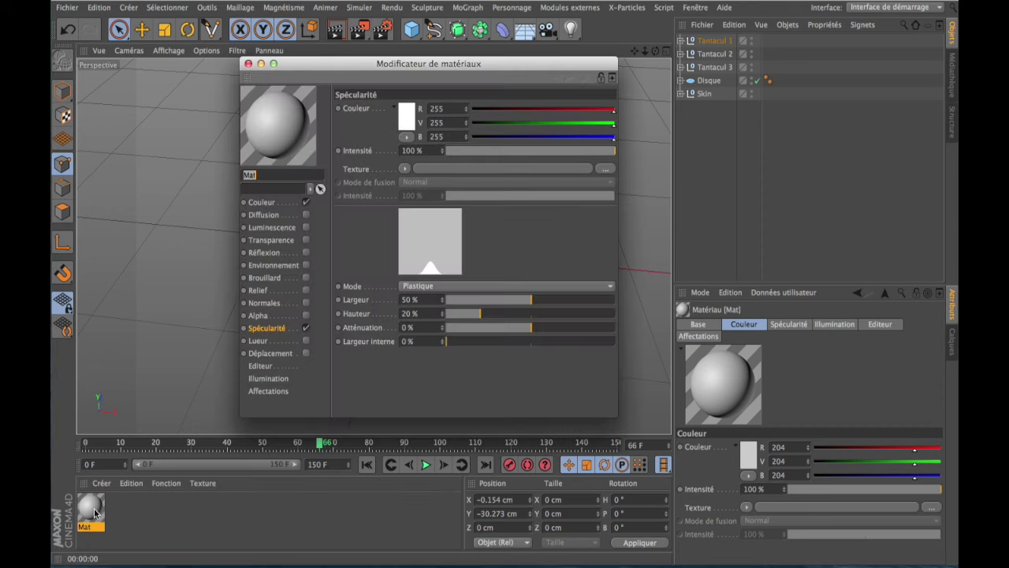
pyautogui.click(276, 204)
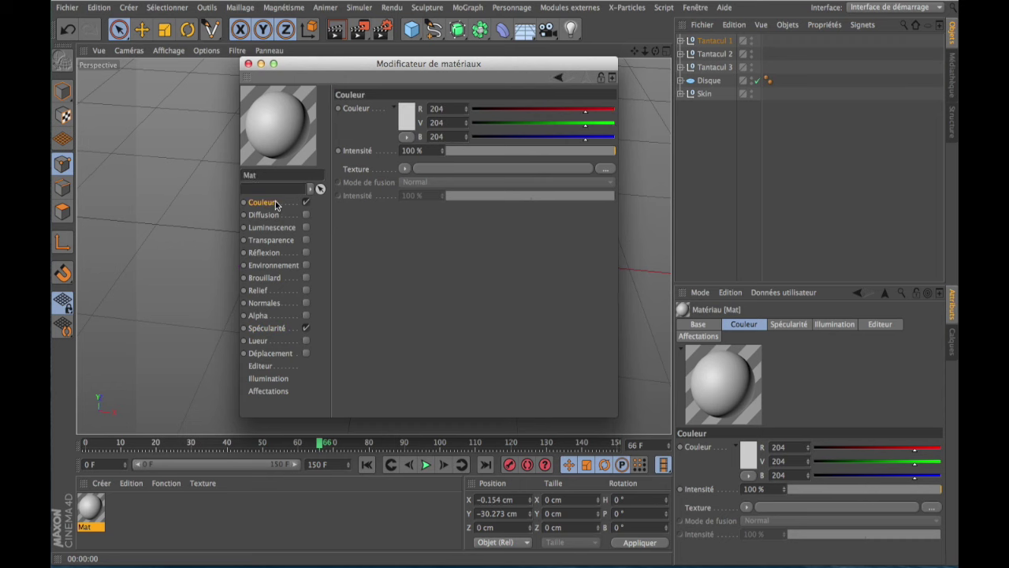
pyautogui.click(405, 170)
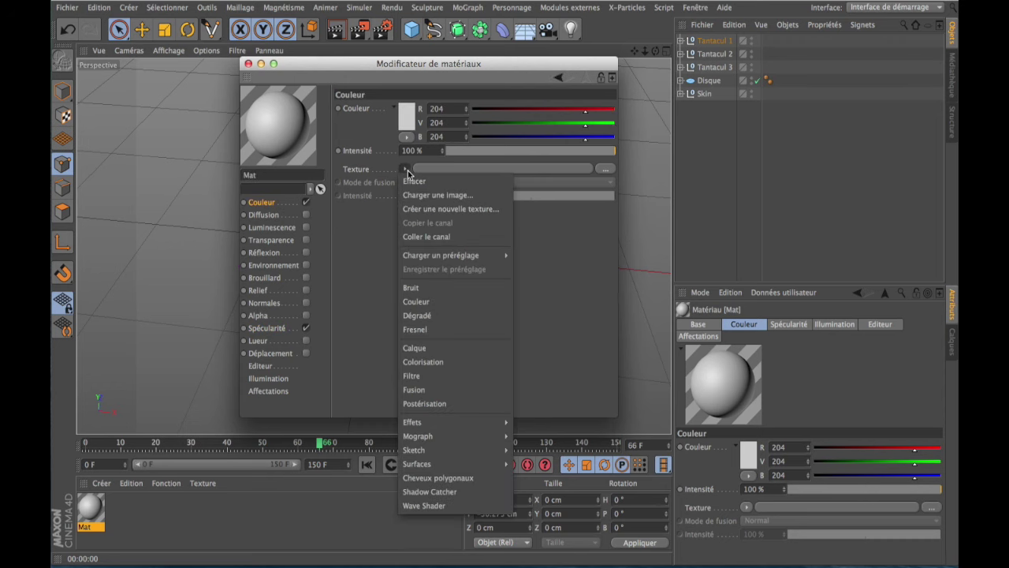
pyautogui.click(430, 362)
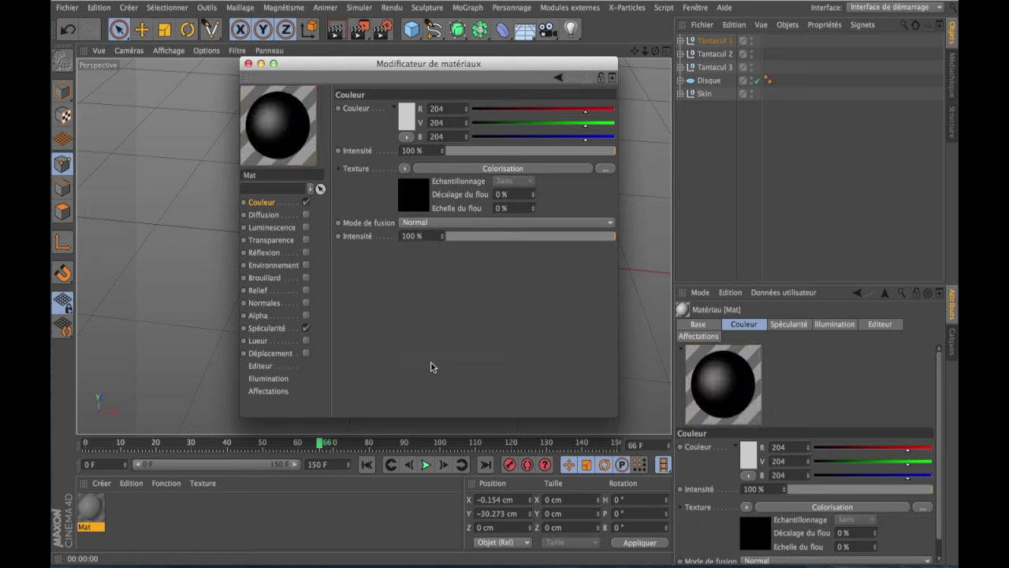
# - Feed the Colorisation a Bi-directionelle Distorsion shader whose texture is a Bruit noise
pyautogui.click(410, 198)
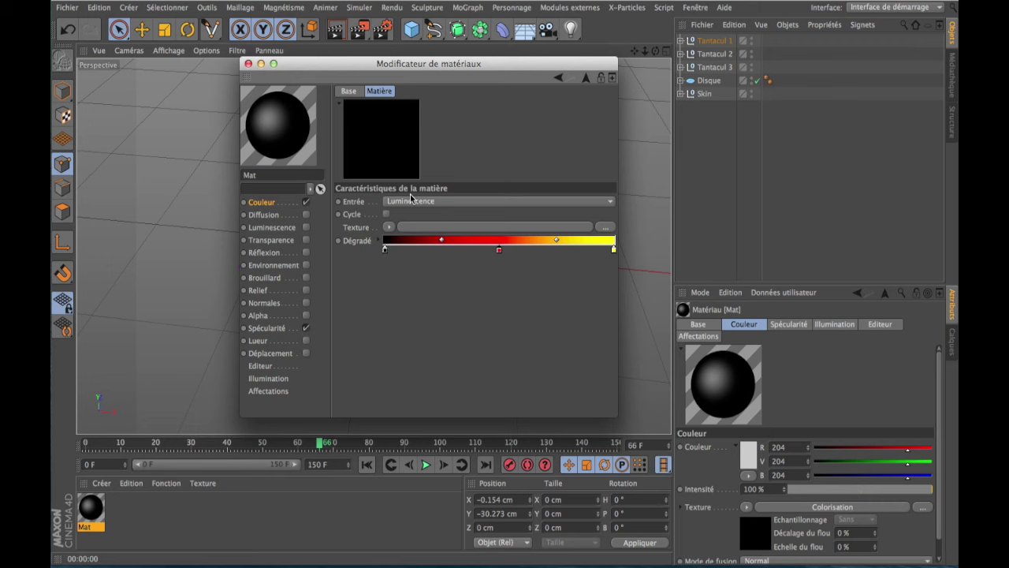
pyautogui.click(388, 227)
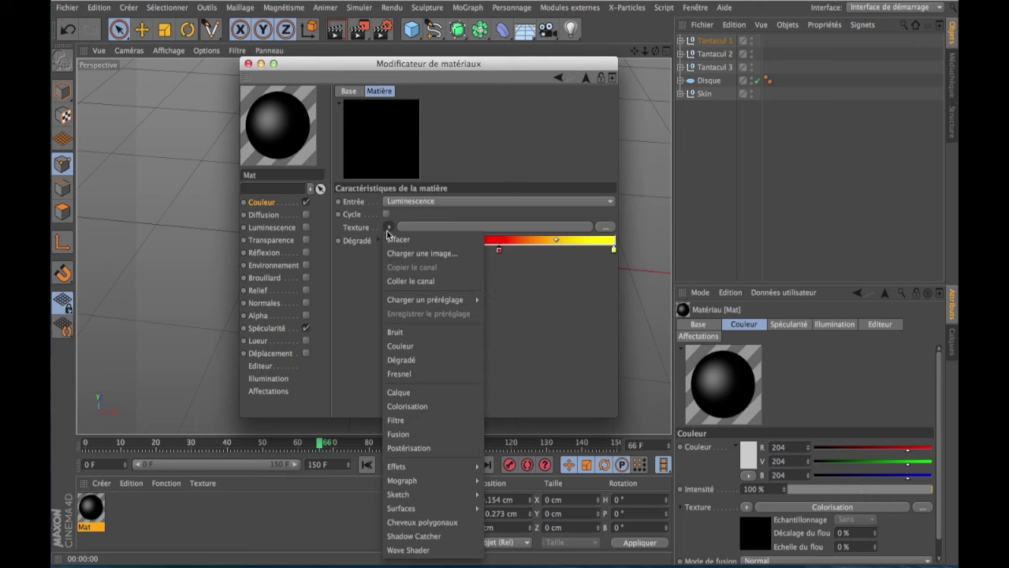
pyautogui.moveTo(410, 467)
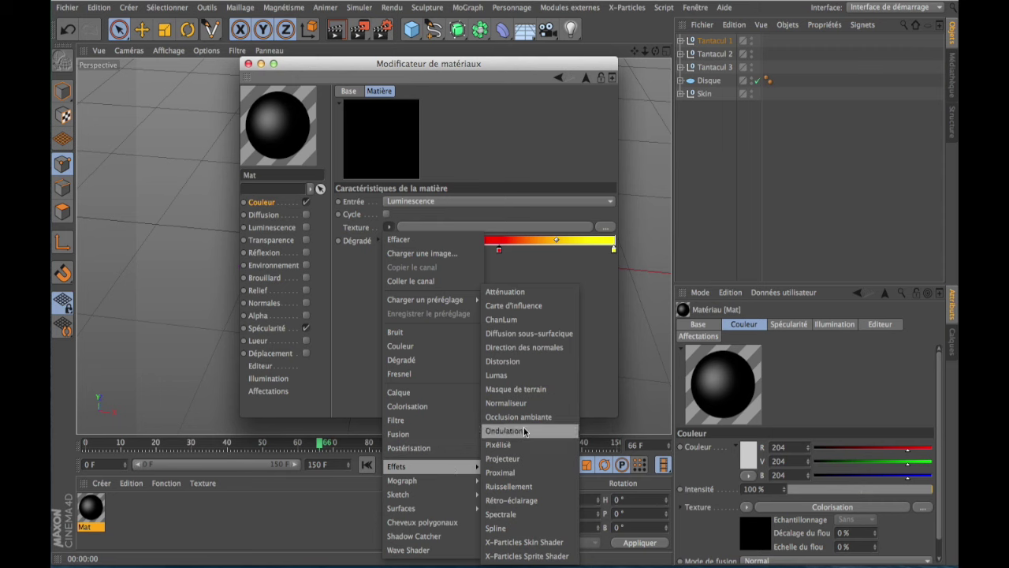
pyautogui.click(515, 359)
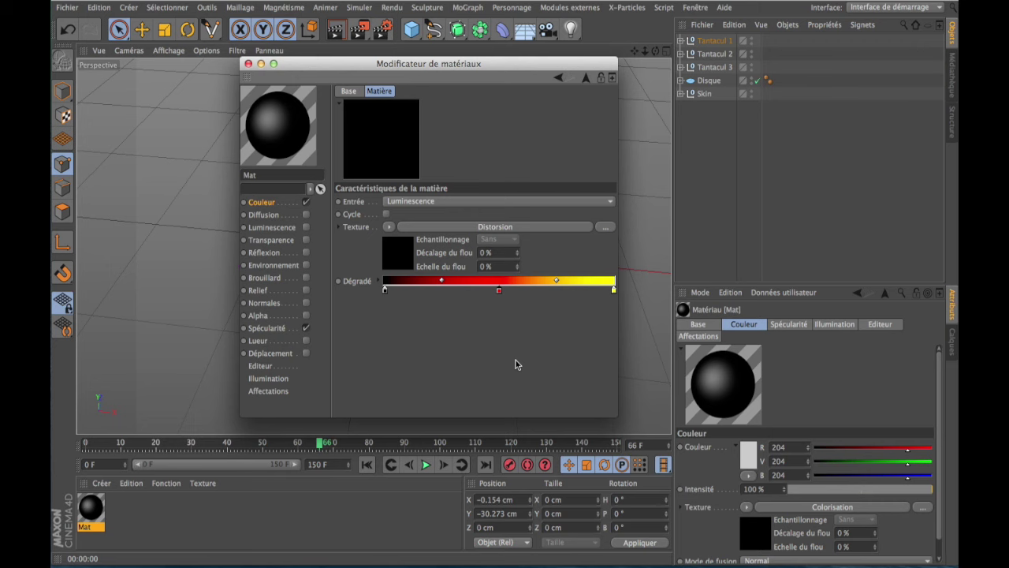
pyautogui.click(405, 252)
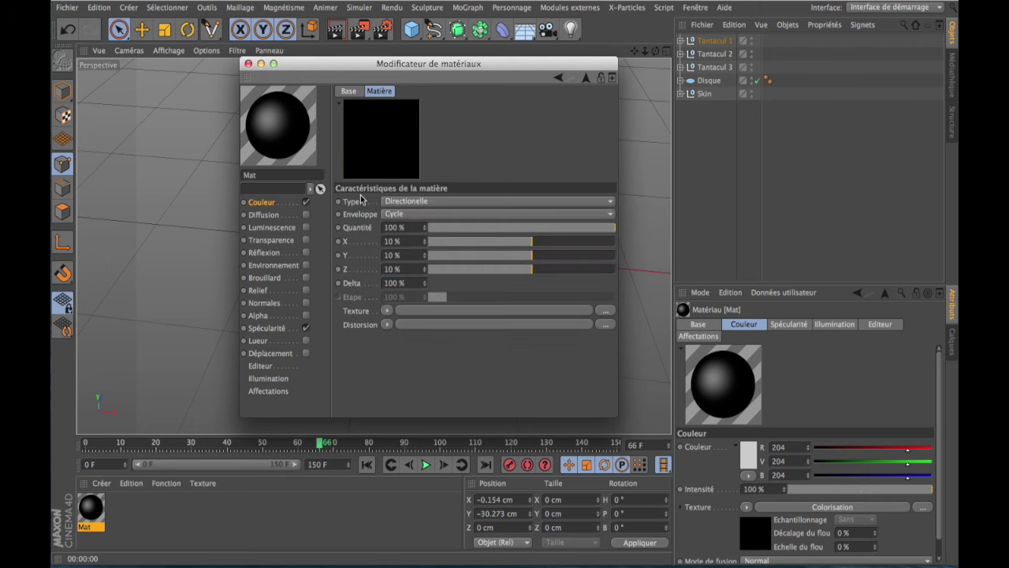
pyautogui.click(432, 202)
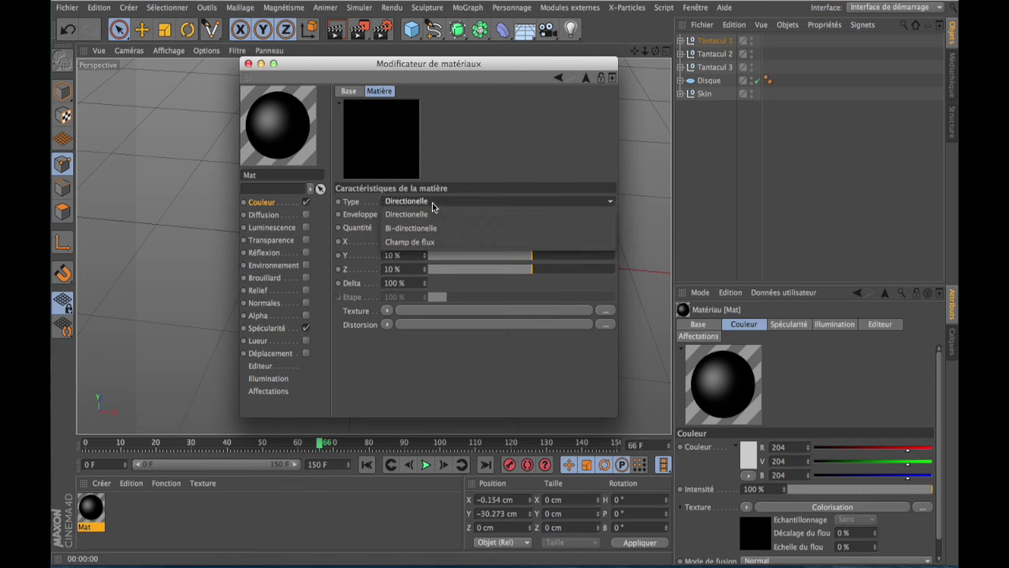
pyautogui.click(422, 228)
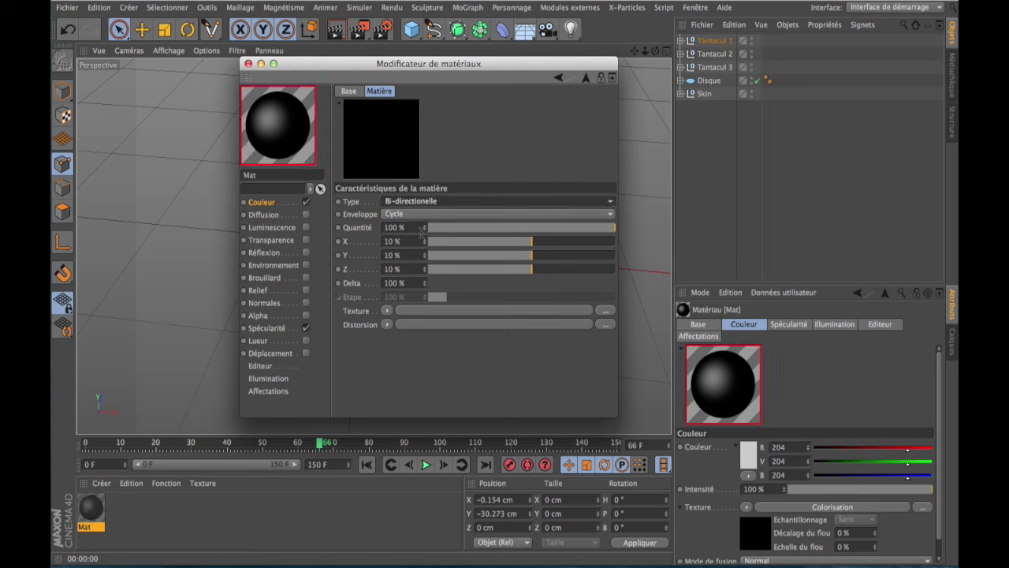
pyautogui.click(387, 312)
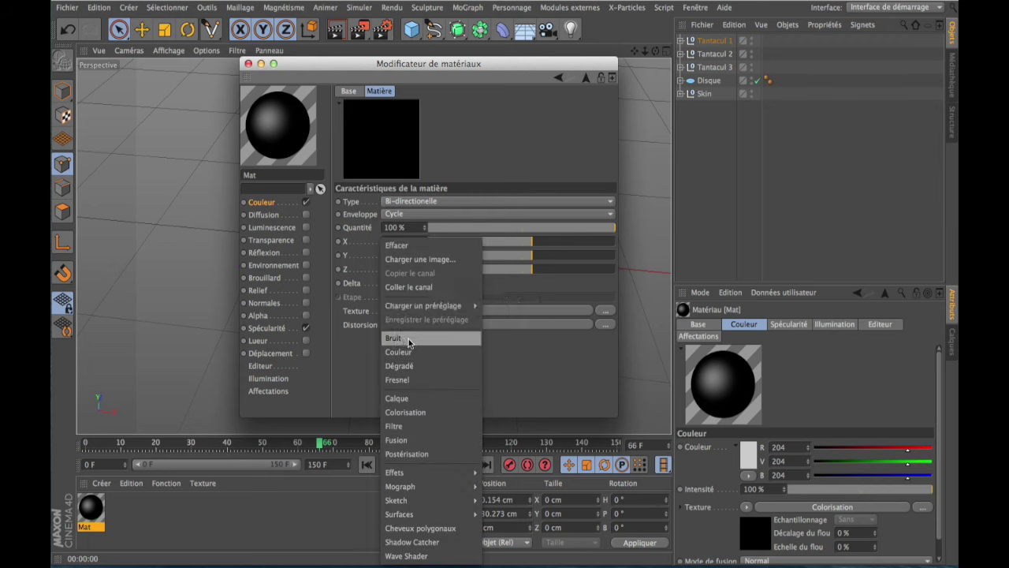
pyautogui.click(409, 339)
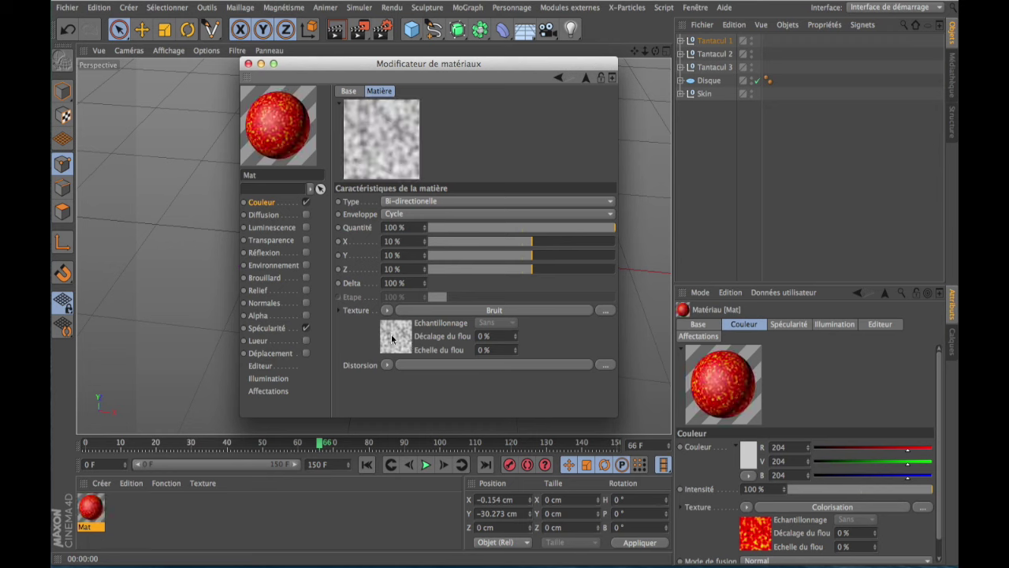
# - Set the Bruit noise to Naki with 400 % global scale and 1500 % Delta
pyautogui.click(397, 337)
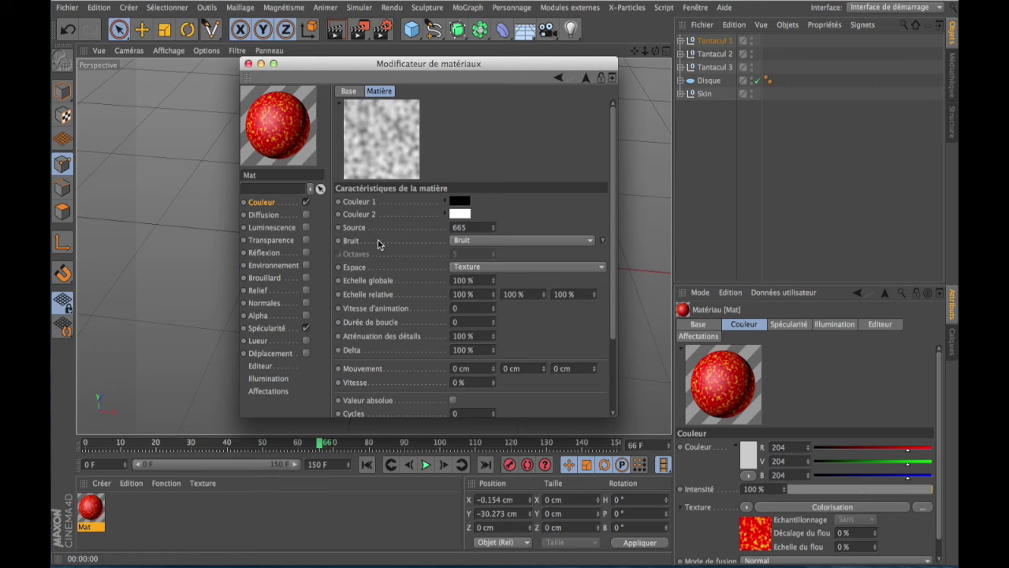
pyautogui.click(492, 242)
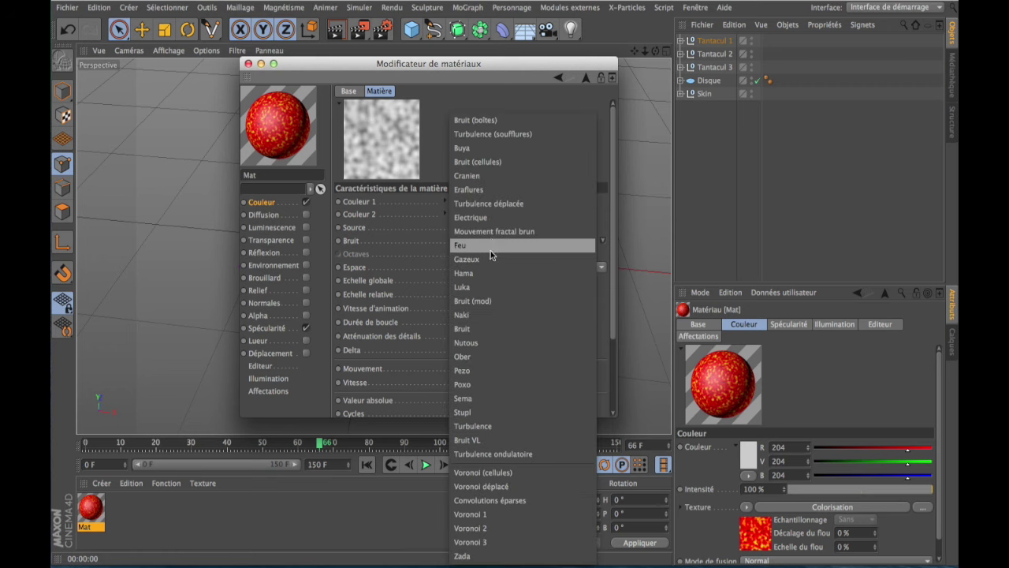
pyautogui.click(467, 317)
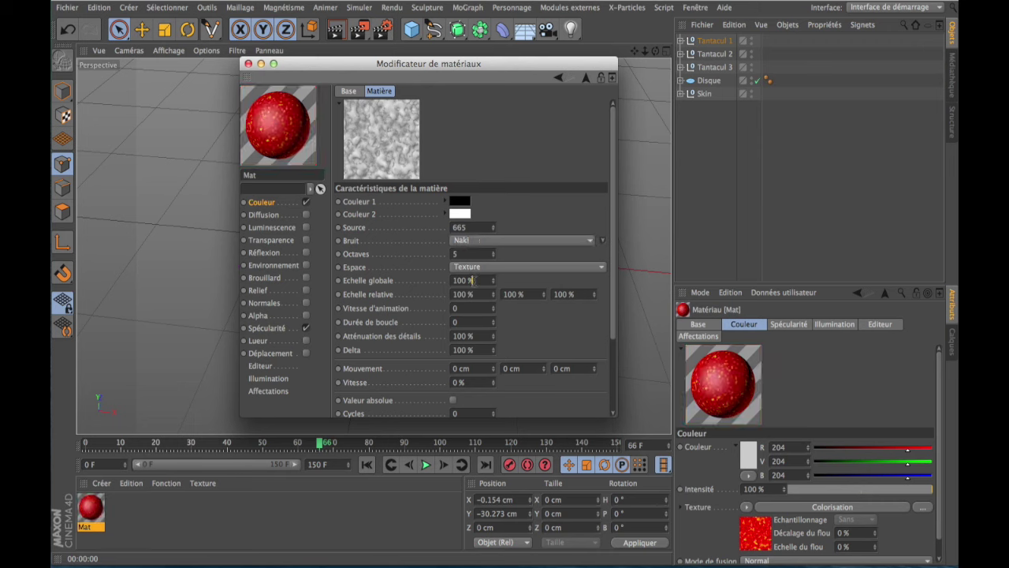
pyautogui.doubleClick(472, 280)
pyautogui.write('400')
pyautogui.press('Return')
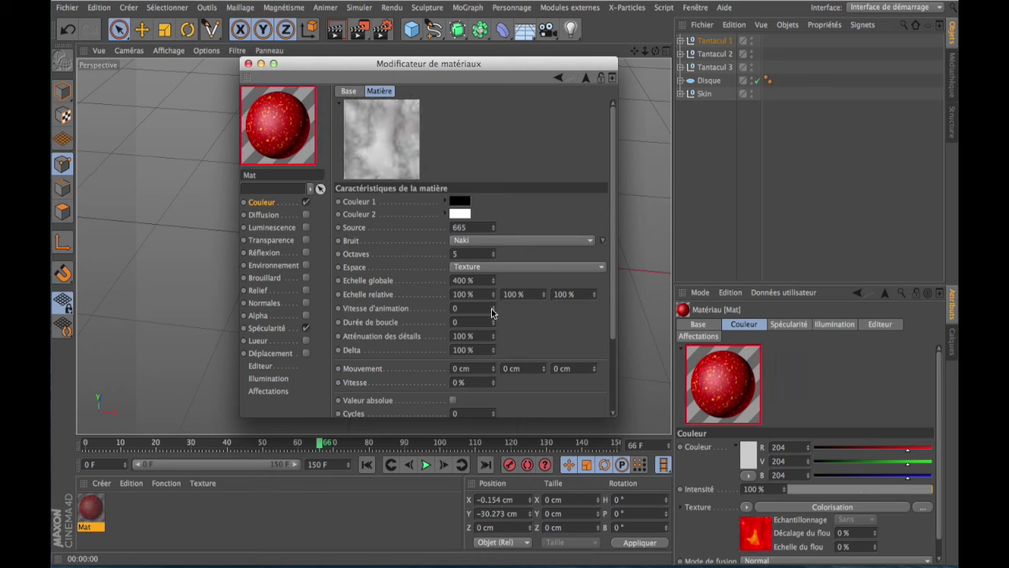
pyautogui.doubleClick(480, 349)
pyautogui.write('1')
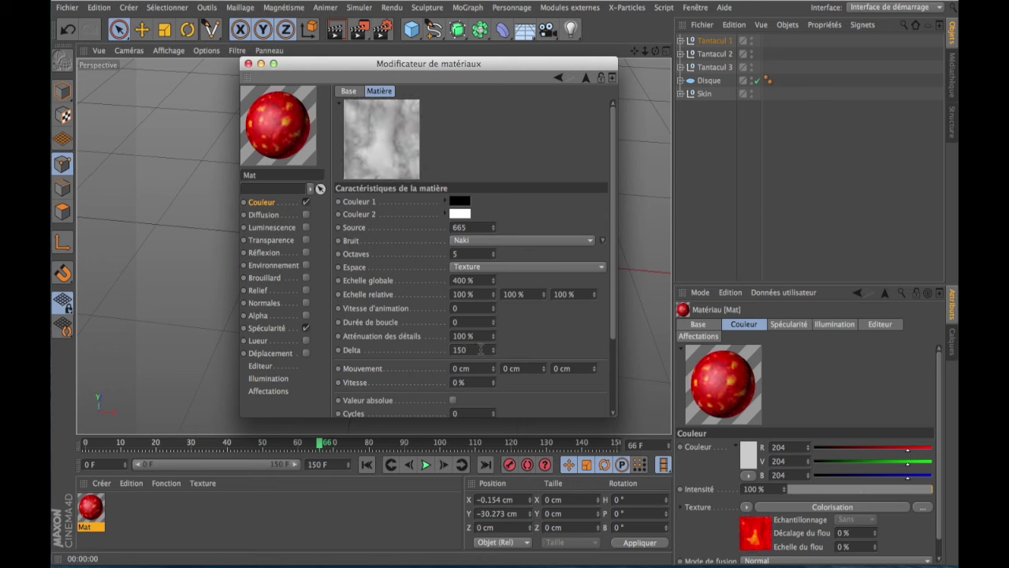
pyautogui.press('Return')
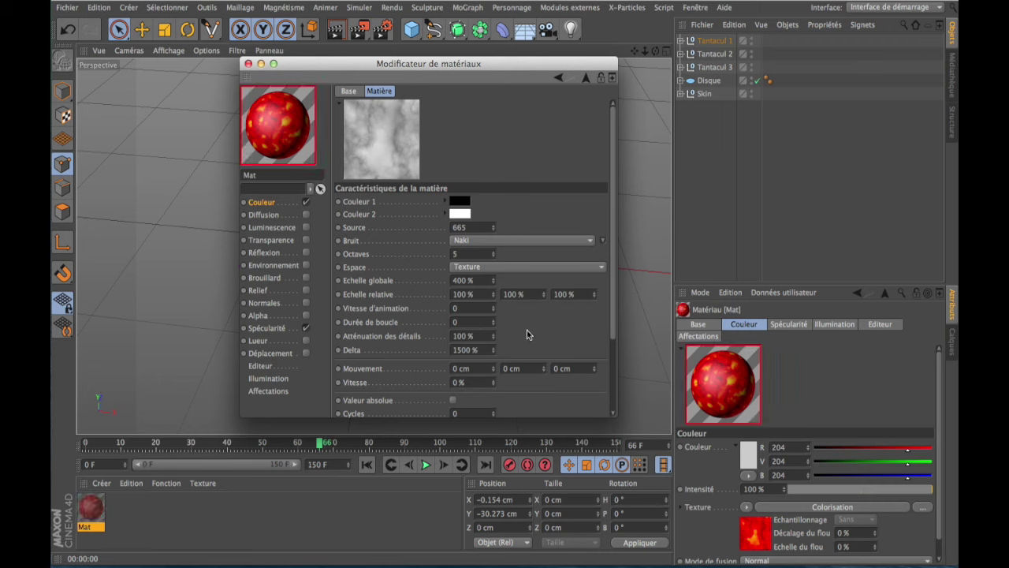
pyautogui.click(558, 78)
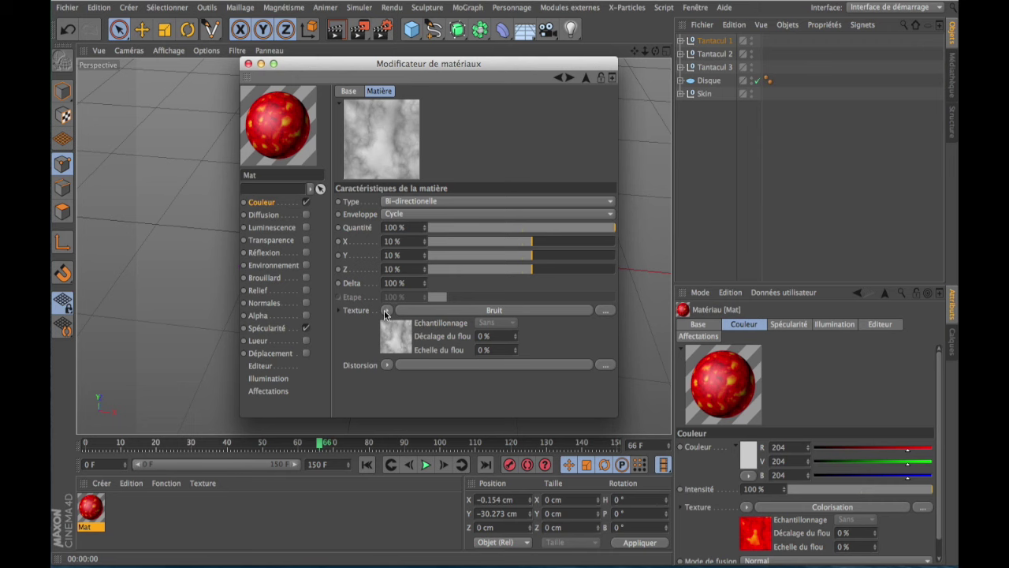
# - Copy the Naki noise texture into the Distorsion input and switch that copy to Stupl
pyautogui.click(387, 311)
pyautogui.click(406, 274)
pyautogui.click(388, 366)
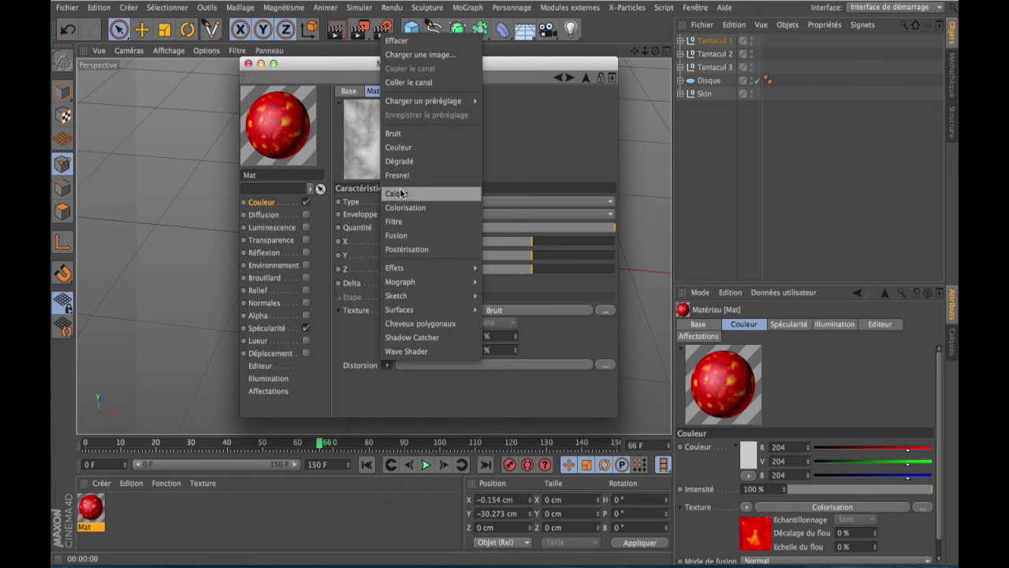
pyautogui.click(410, 82)
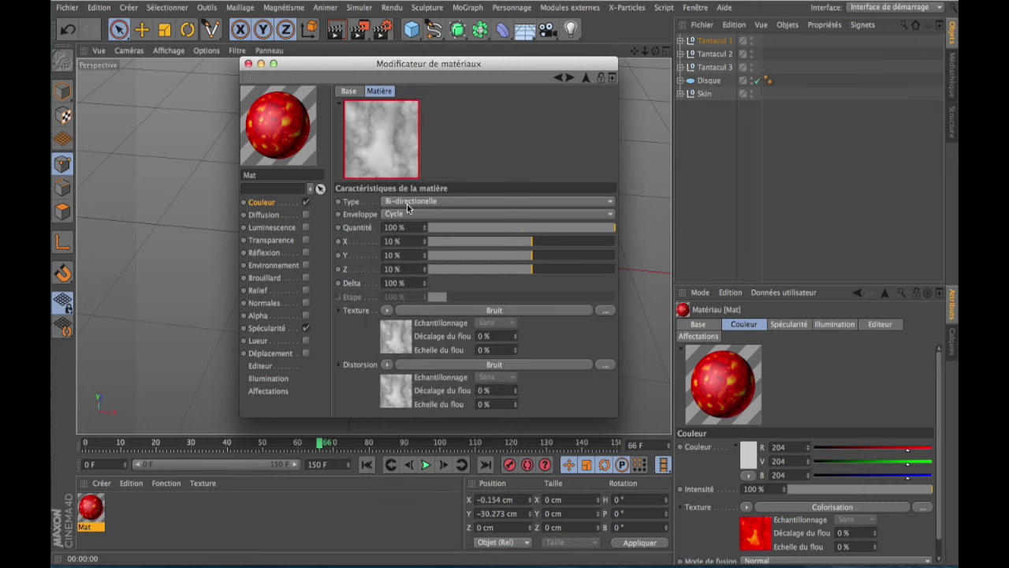
pyautogui.click(391, 387)
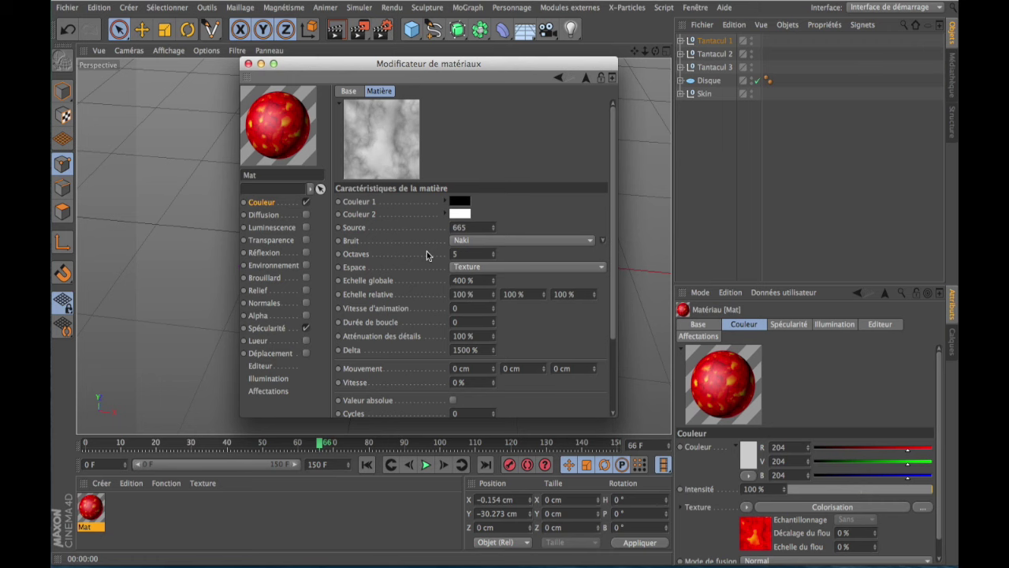
pyautogui.click(485, 242)
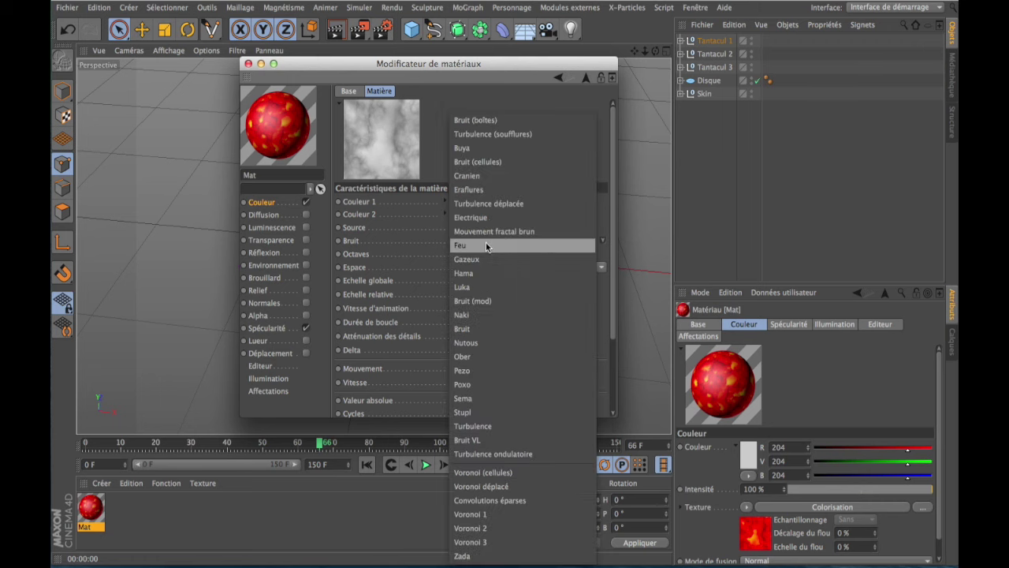
pyautogui.click(464, 413)
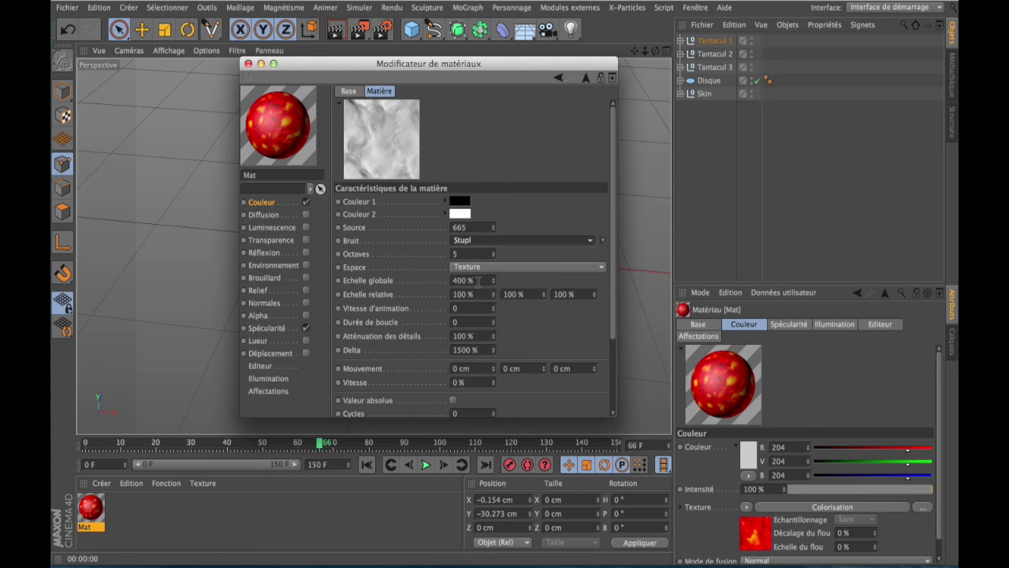
pyautogui.click(559, 79)
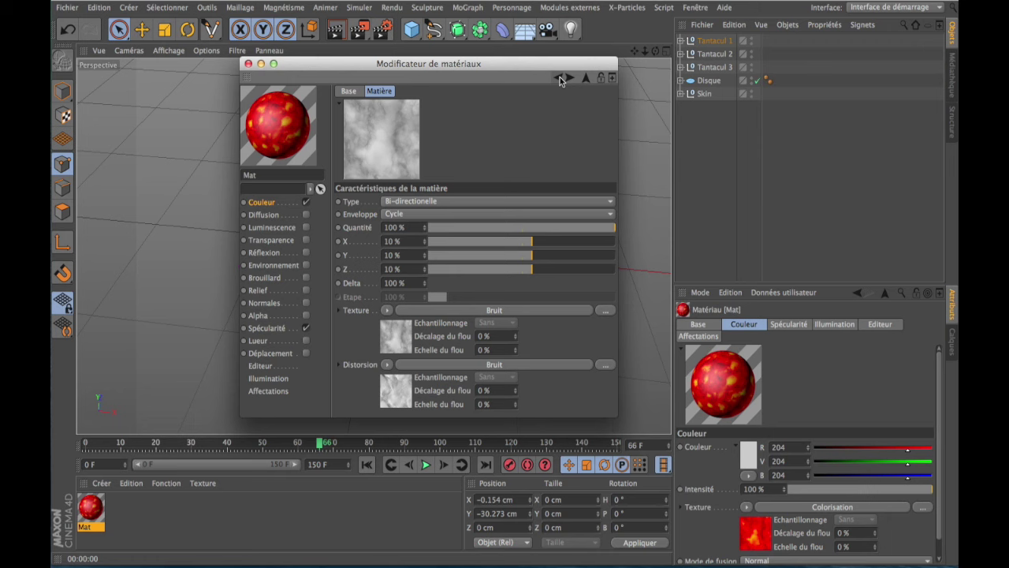
# - Set the Colorisation gradient's left knot to white
pyautogui.click(559, 78)
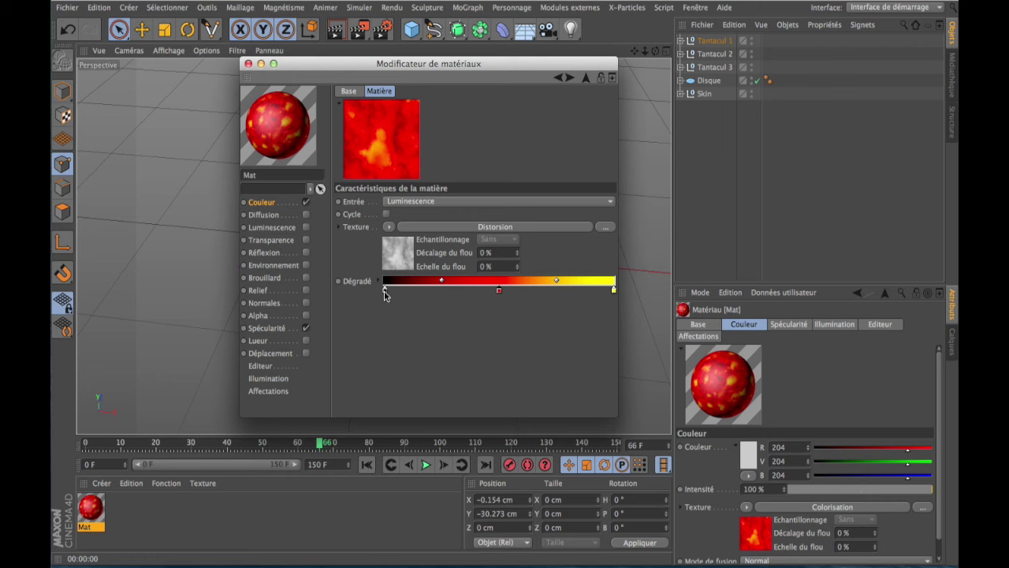
pyautogui.doubleClick(385, 290)
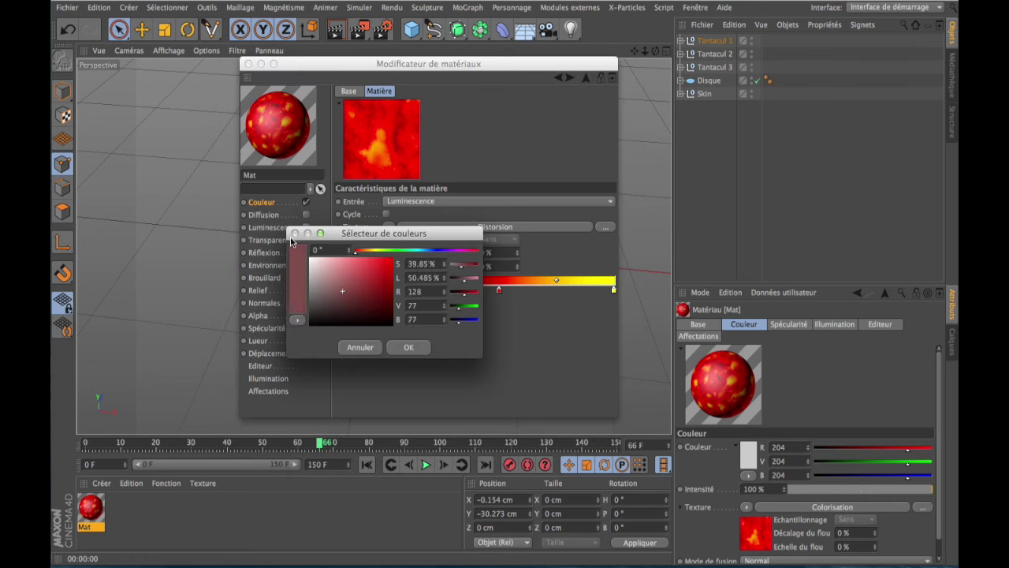
pyautogui.moveTo(291, 242); pyautogui.dragTo(290, 241)
pyautogui.click(408, 347)
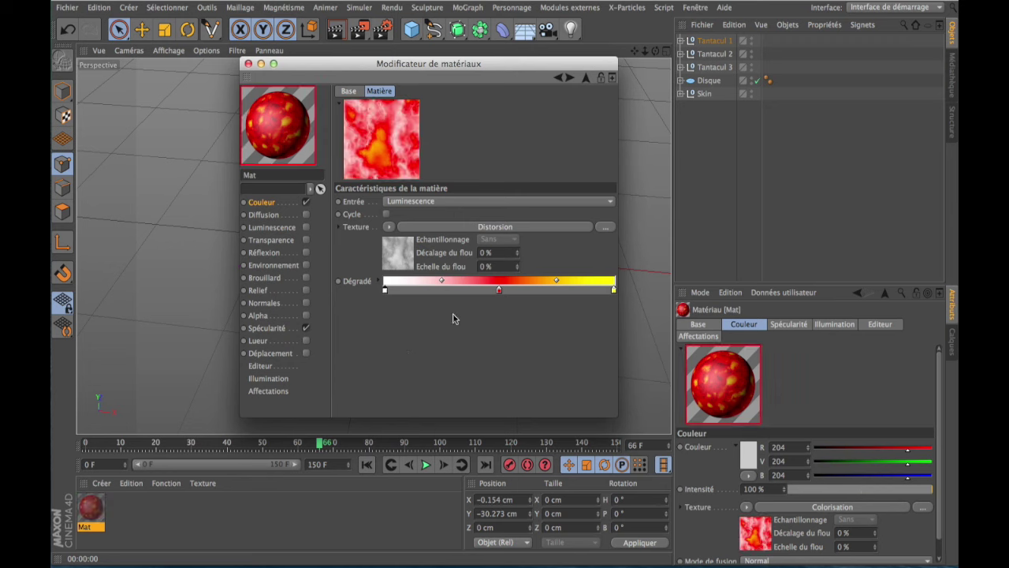
# - Move the middle gradient knot left and make it dark red 104, 7, 7 (L 40.784 %)
pyautogui.moveTo(499, 293); pyautogui.dragTo(487, 291)
pyautogui.doubleClick(486, 291)
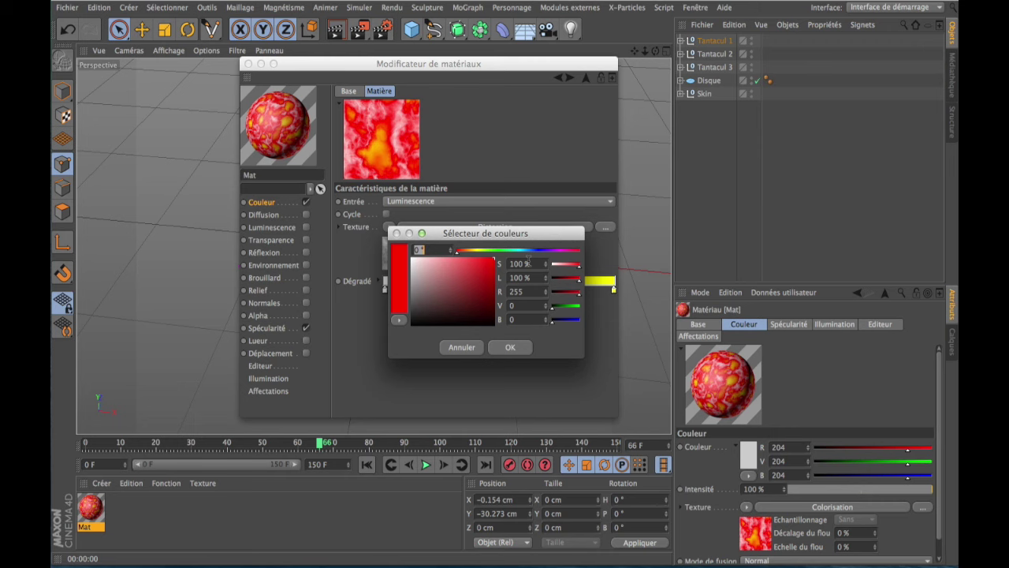
pyautogui.click(527, 263)
pyautogui.write('5')
pyautogui.write('3')
pyautogui.write('5')
pyautogui.press('Tab')
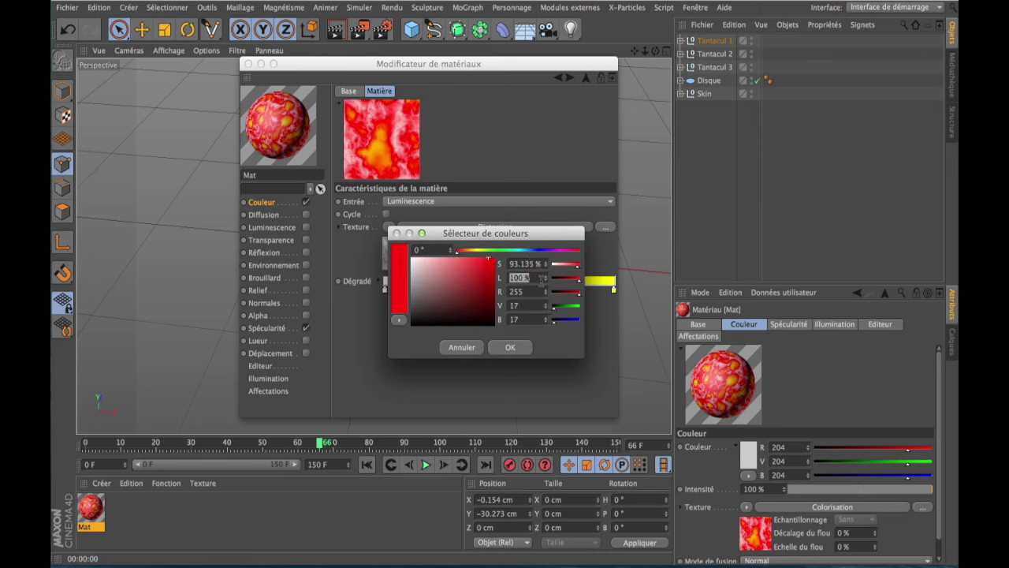
pyautogui.write('40')
pyautogui.write('.7')
pyautogui.write('84')
pyautogui.press('Return')
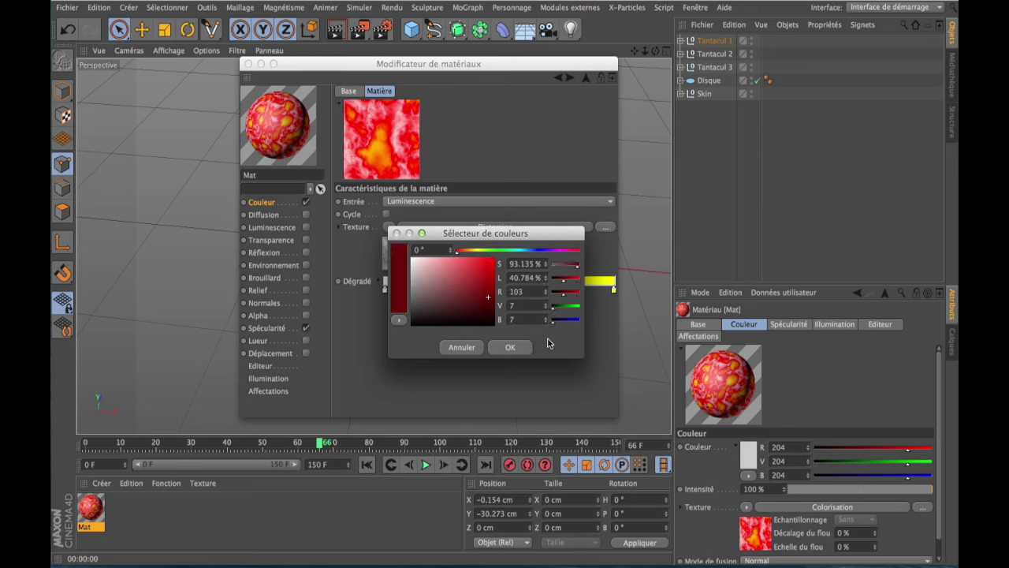
pyautogui.click(529, 292)
pyautogui.press('BackSpace')
pyautogui.click(510, 348)
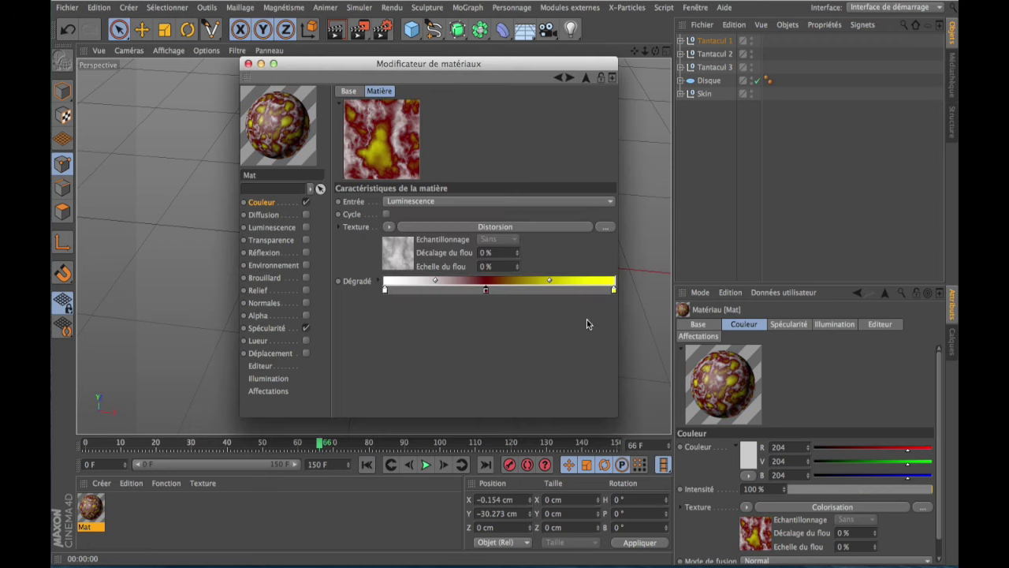
# - Slide the right gradient knot left and set it to S 90.192 %, L 20.392 %, RGB 52, 5, 5
pyautogui.moveTo(614, 290); pyautogui.dragTo(584, 291)
pyautogui.doubleClick(585, 291)
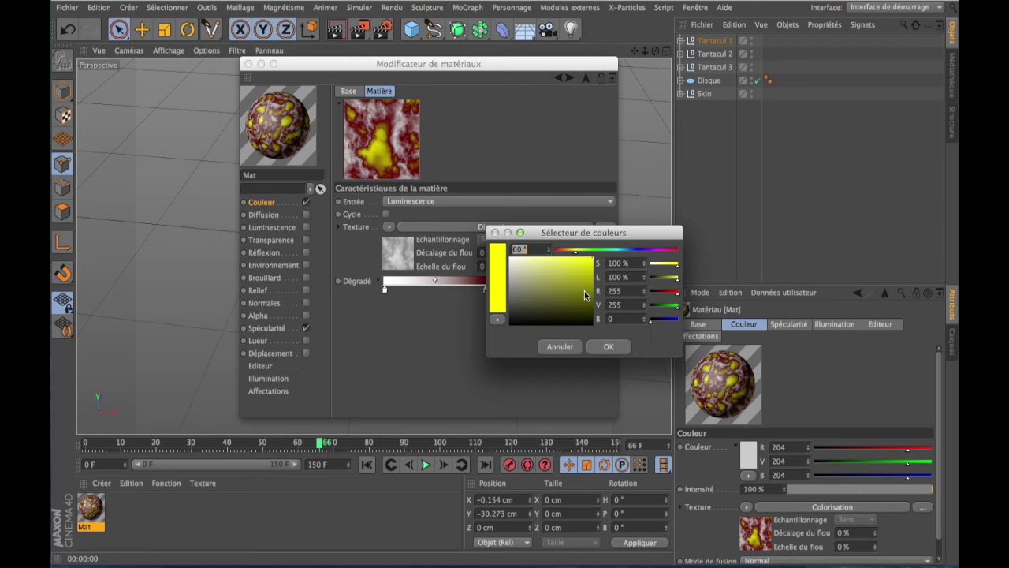
pyautogui.doubleClick(628, 264)
pyautogui.write('90')
pyautogui.write('.19')
pyautogui.write('2')
pyautogui.doubleClick(634, 277)
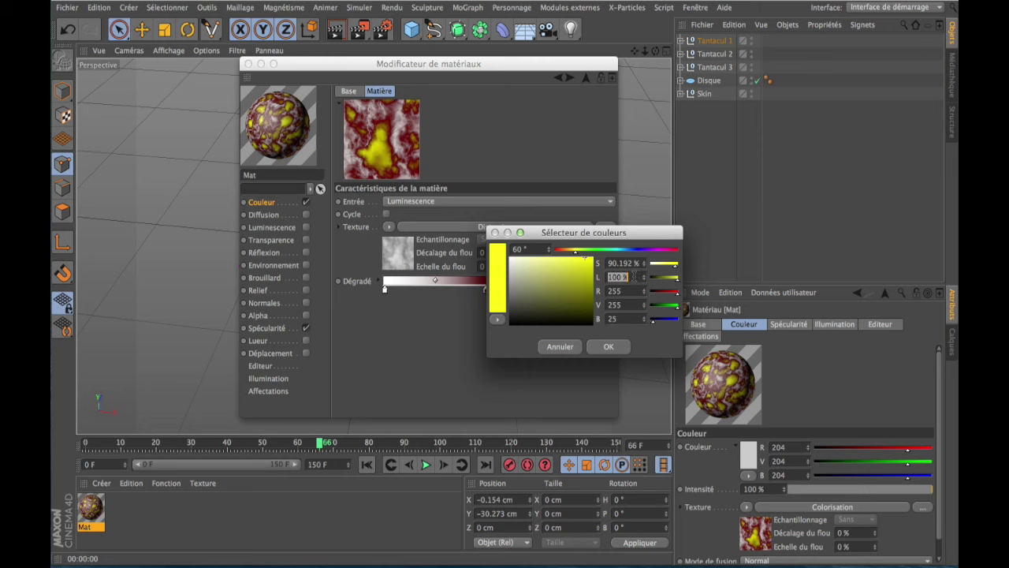
pyautogui.write('20')
pyautogui.write('.39')
pyautogui.write('2')
pyautogui.click(629, 291)
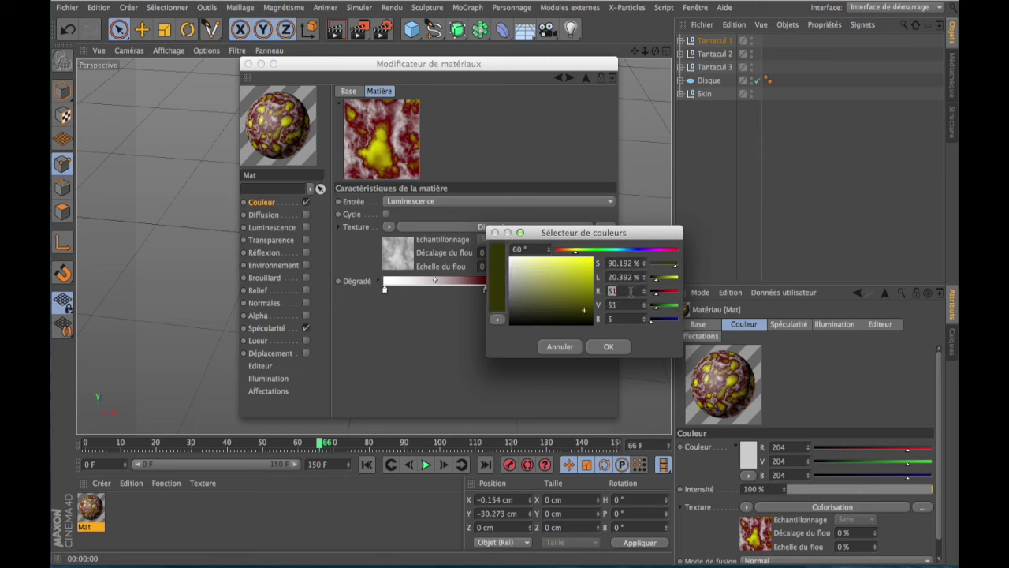
pyautogui.write('52')
pyautogui.click(630, 304)
pyautogui.write('5')
pyautogui.press('Return')
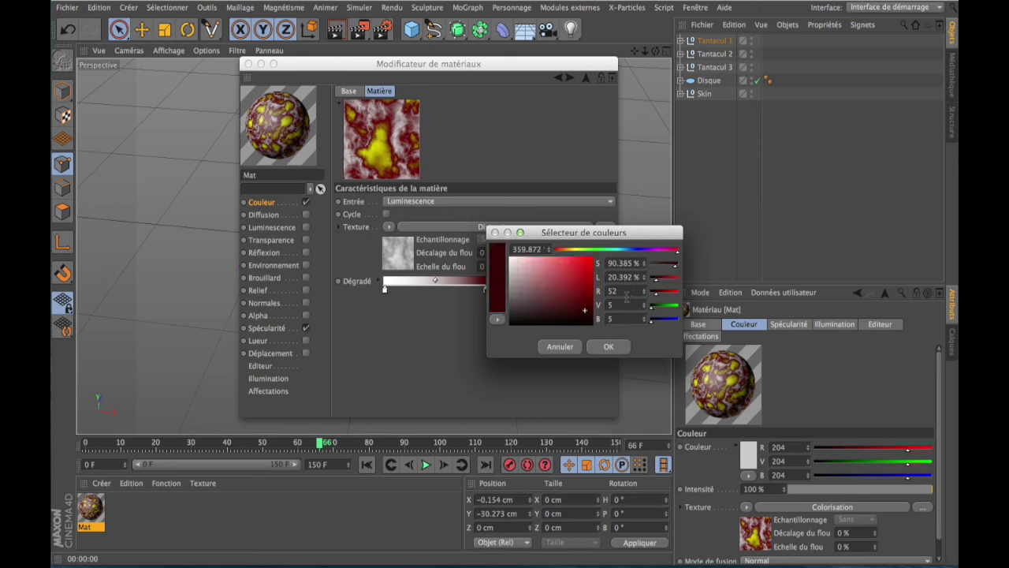
pyautogui.click(608, 346)
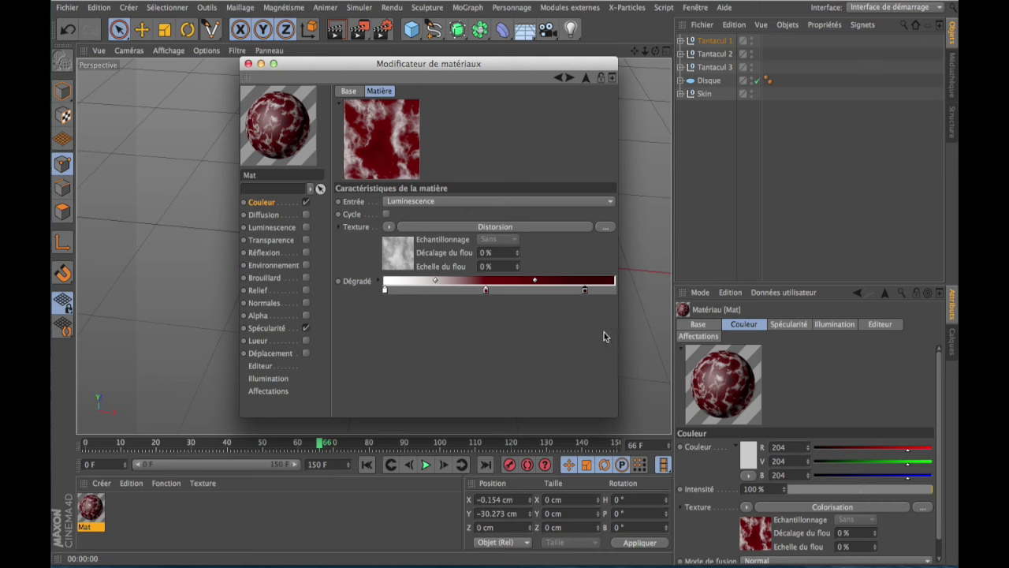
# - Add a new right-end gradient knot coloured darker red: S 90.909 %, L 15.306 %
pyautogui.moveTo(585, 292); pyautogui.dragTo(575, 292)
pyautogui.click(598, 290)
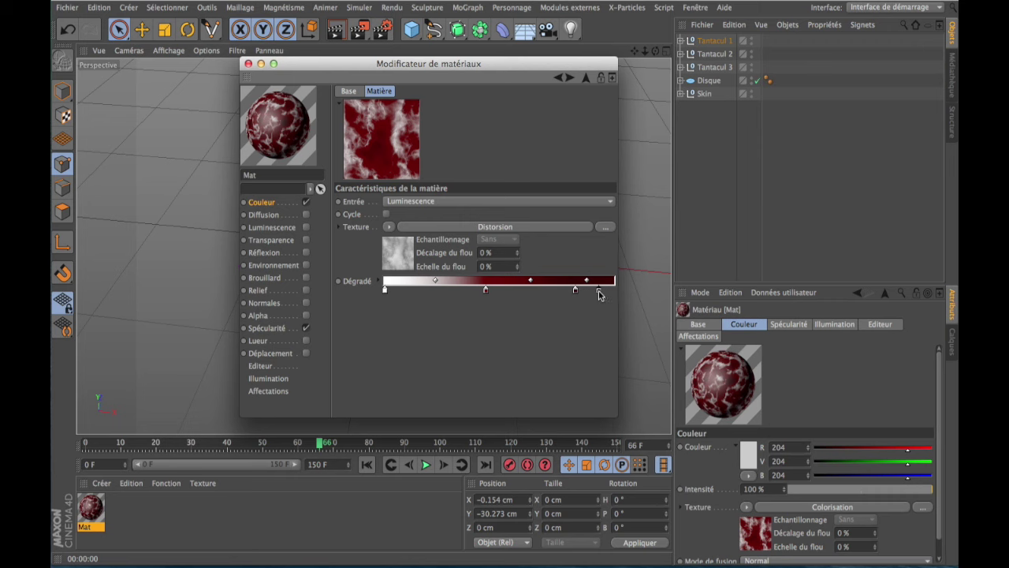
pyautogui.doubleClick(599, 292)
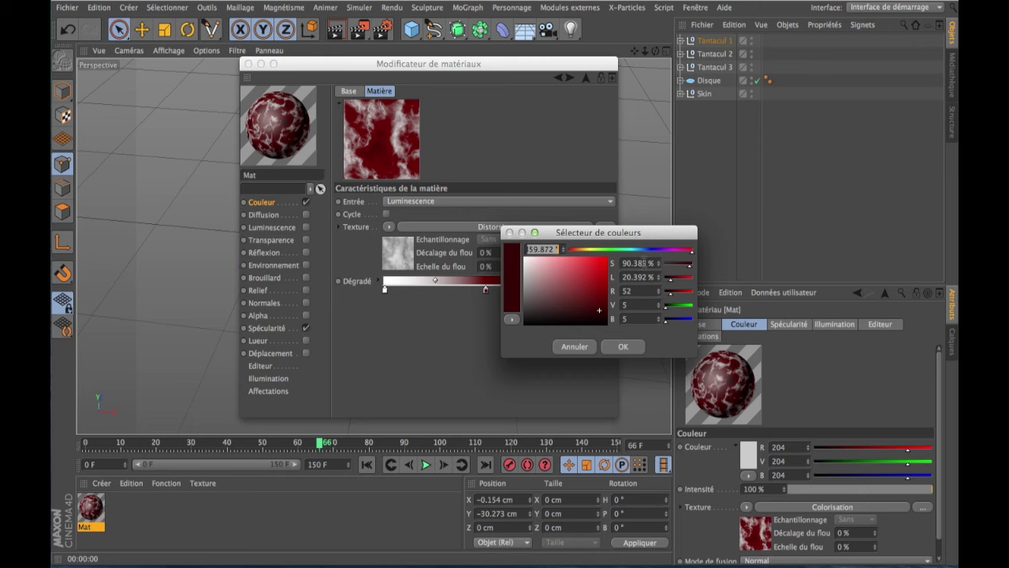
pyautogui.click(644, 262)
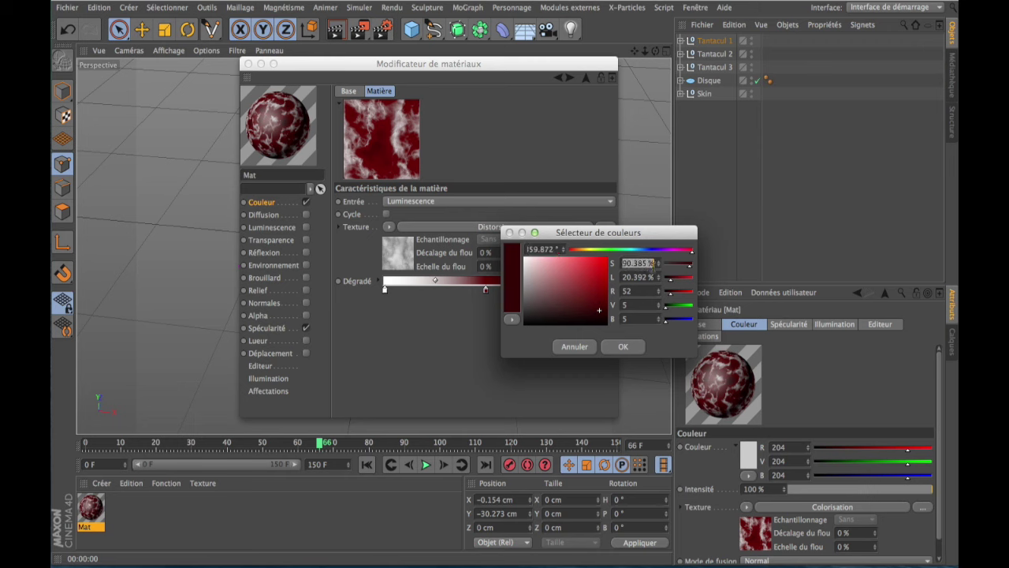
pyautogui.click(642, 263)
pyautogui.click(642, 262)
pyautogui.doubleClick(642, 262)
pyautogui.write('9')
pyautogui.write('0')
pyautogui.write('.90')
pyautogui.write('9')
pyautogui.press('Tab')
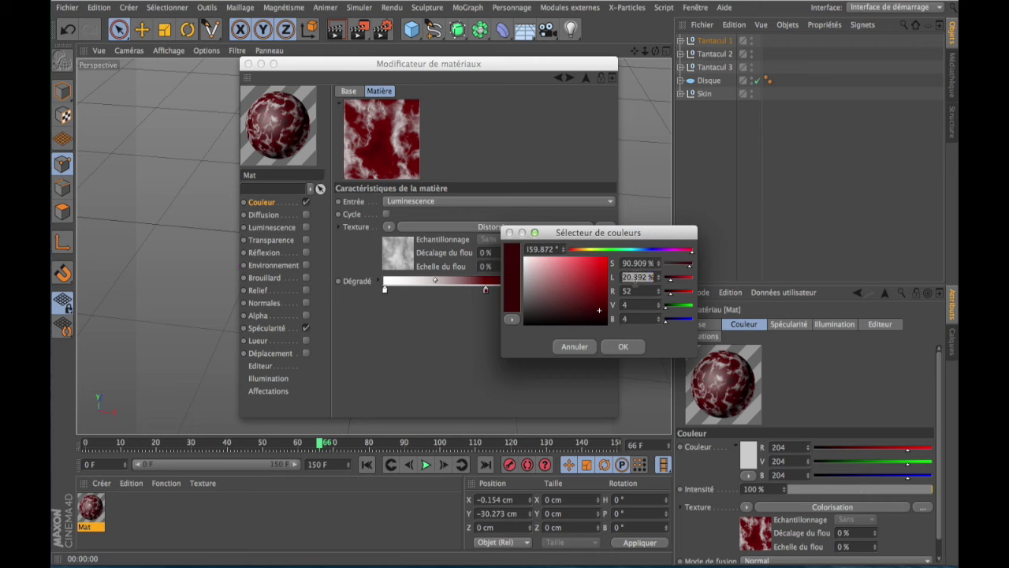
pyautogui.write('15')
pyautogui.write('.3')
pyautogui.write('06')
pyautogui.click(634, 291)
pyautogui.click(628, 349)
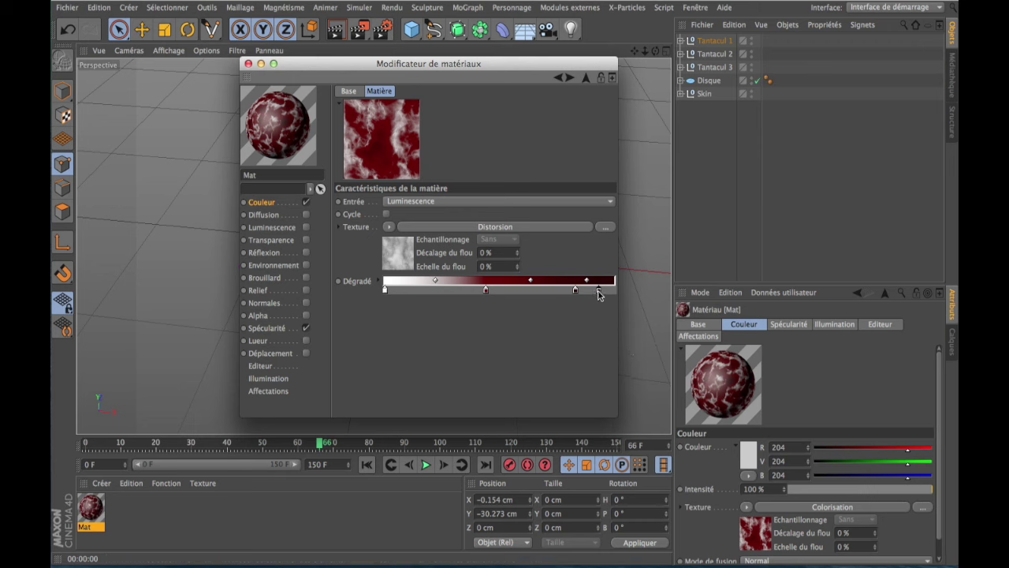
# - Reposition the gradient knots to rebalance the spacing of the colours
pyautogui.moveTo(599, 294)
pyautogui.mouseDown()
pyautogui.moveTo(623, 293)
pyautogui.moveTo(561, 293)
pyautogui.mouseUp()
pyautogui.moveTo(385, 291); pyautogui.dragTo(413, 296)
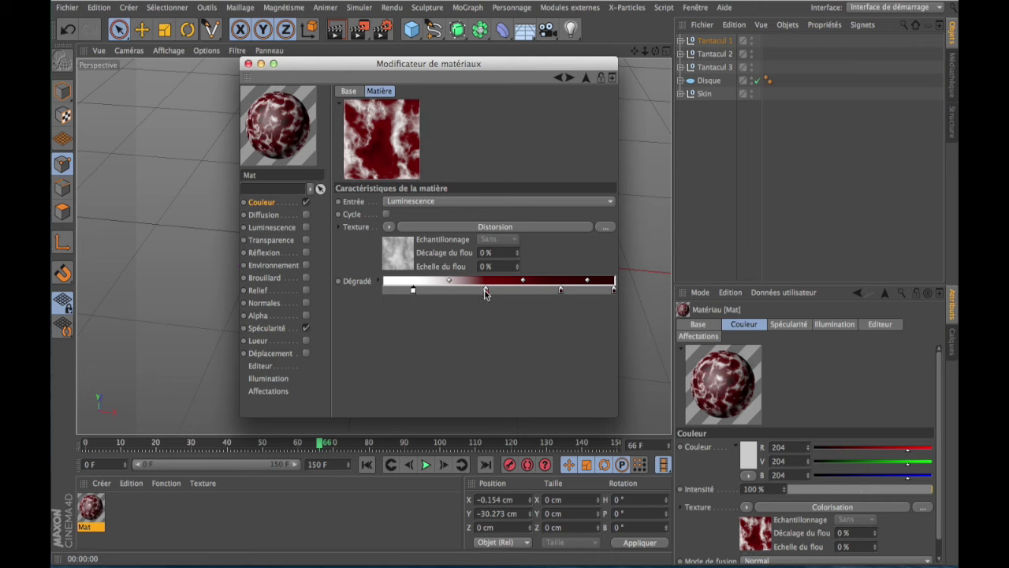
pyautogui.moveTo(485, 292); pyautogui.dragTo(483, 293)
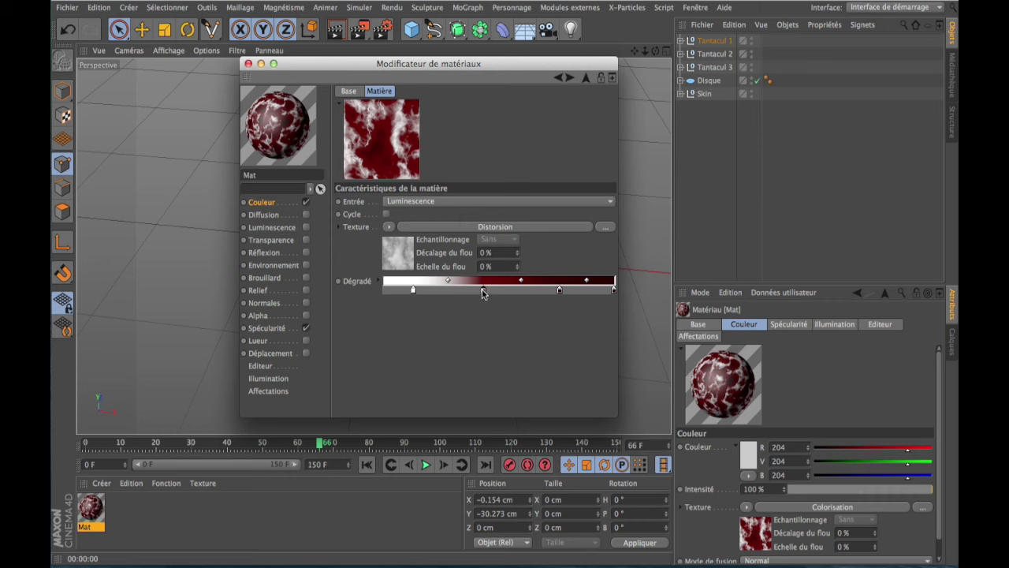
pyautogui.moveTo(483, 293); pyautogui.dragTo(481, 293)
pyautogui.click(412, 290)
pyautogui.moveTo(412, 291); pyautogui.dragTo(413, 292)
# - Enable the Environnement channel, non-exclusive, with Intensité set to 83 %
pyautogui.click(286, 265)
pyautogui.click(306, 265)
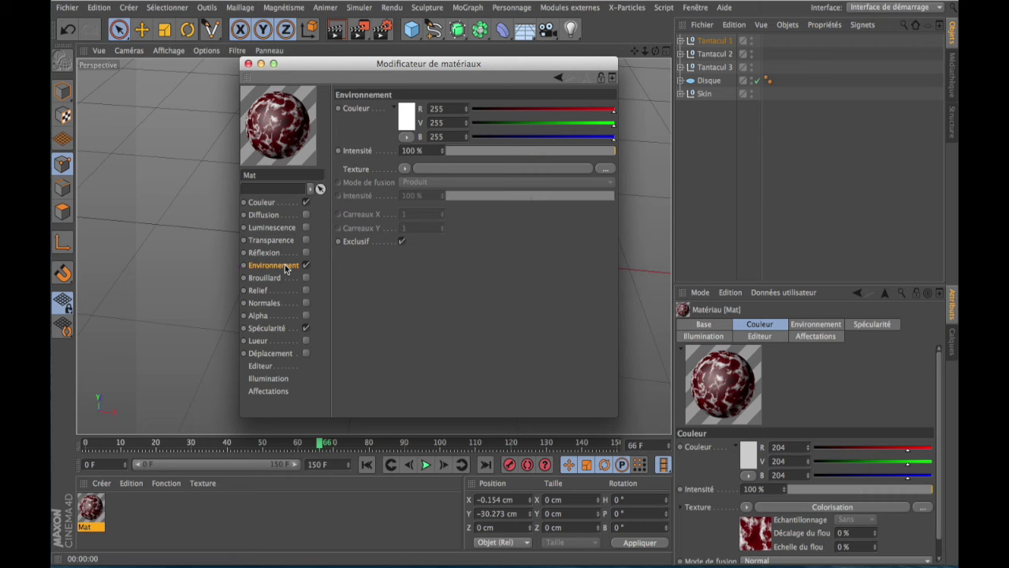
pyautogui.click(402, 242)
pyautogui.click(585, 151)
pyautogui.moveTo(584, 151); pyautogui.dragTo(586, 151)
# - Load a Fresnel shader as the Environnement texture and show its settings
pyautogui.click(404, 169)
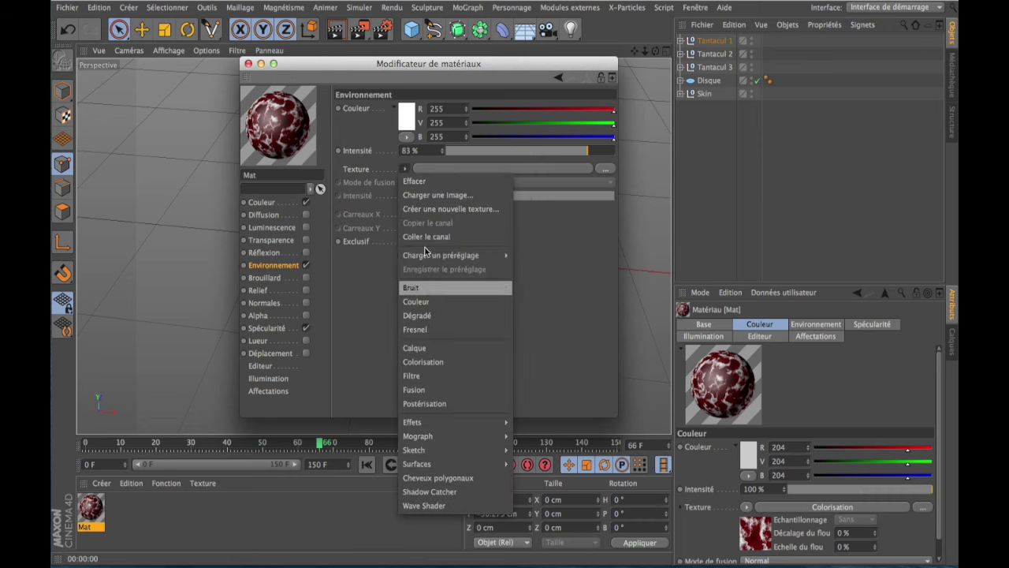
pyautogui.click(423, 328)
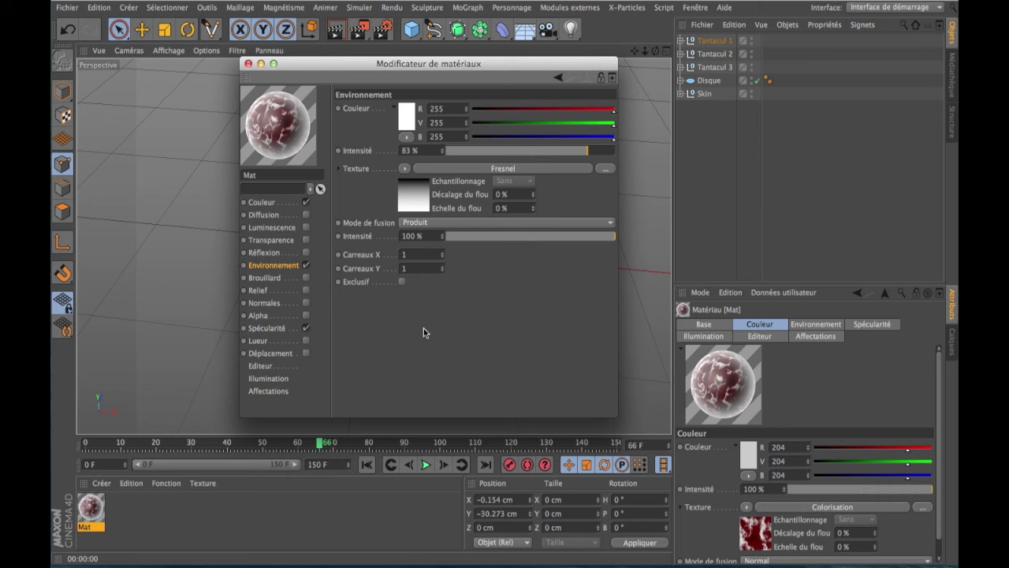
pyautogui.click(419, 202)
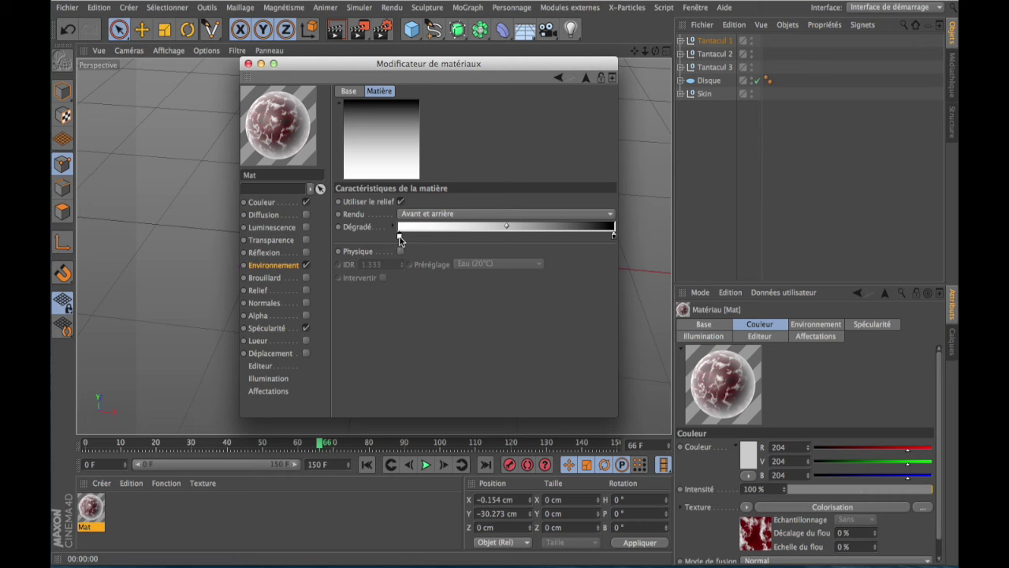
# - Recolour the Fresnel gradient's white knot to dark red with S 72.727 % and L 25 %
pyautogui.doubleClick(400, 240)
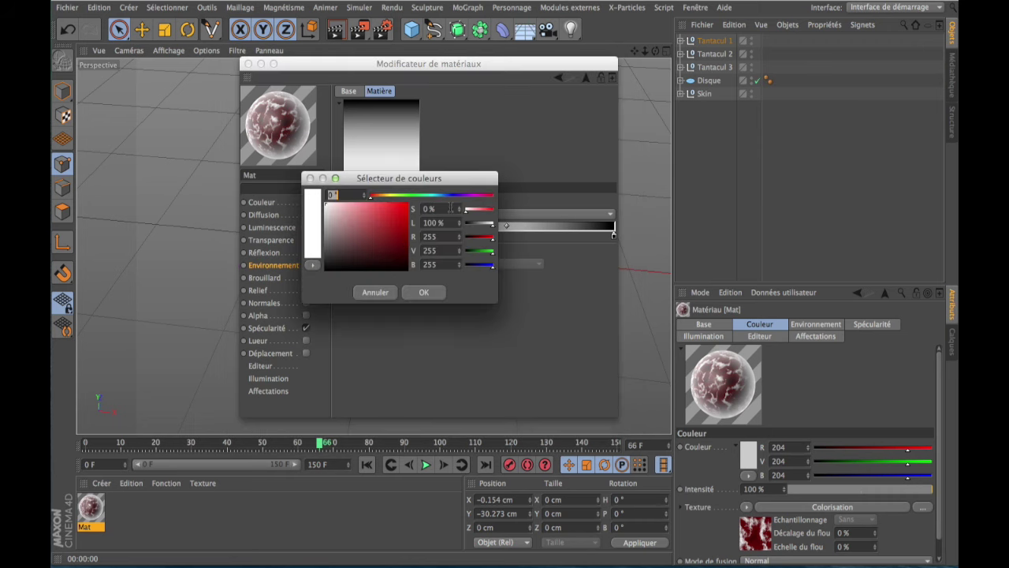
pyautogui.click(446, 212)
pyautogui.write('7')
pyautogui.write('2.')
pyautogui.write('727')
pyautogui.press('Tab')
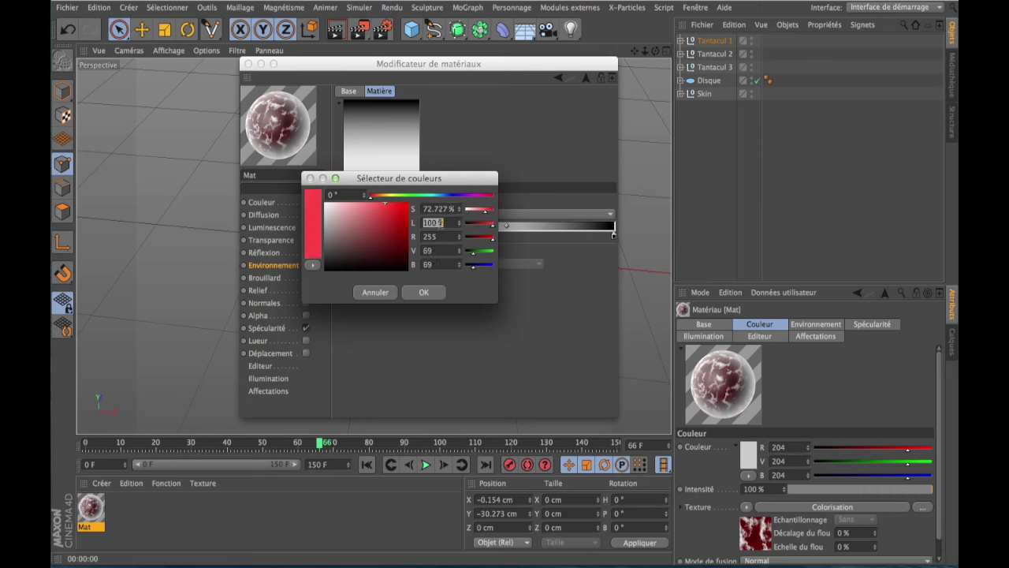
pyautogui.write('25')
pyautogui.click(435, 236)
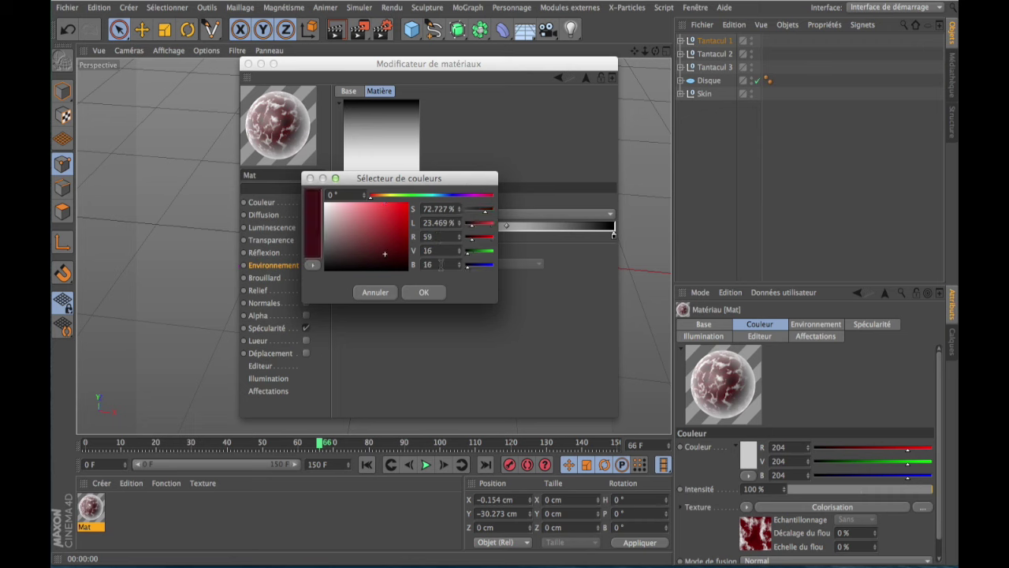
pyautogui.click(424, 293)
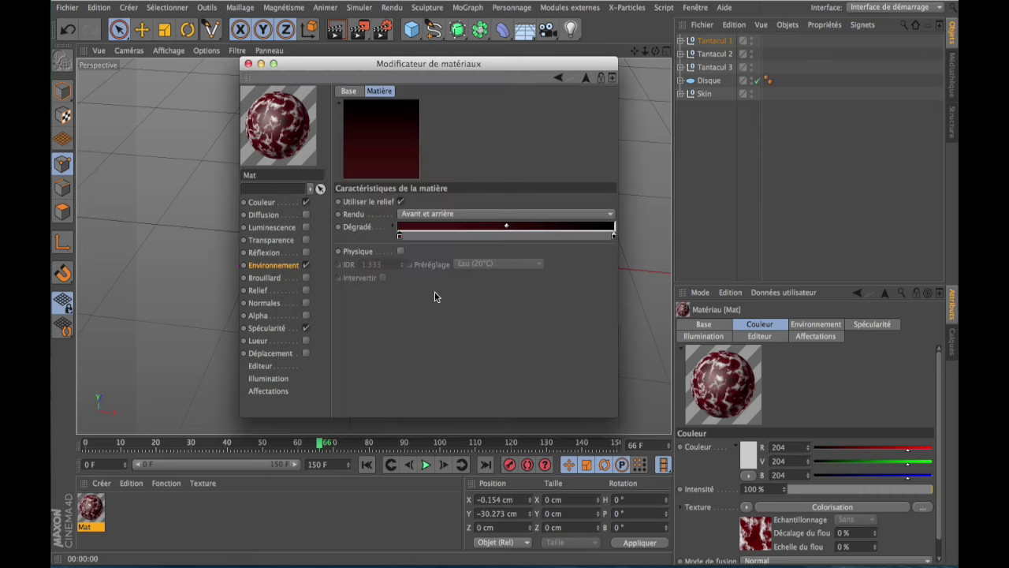
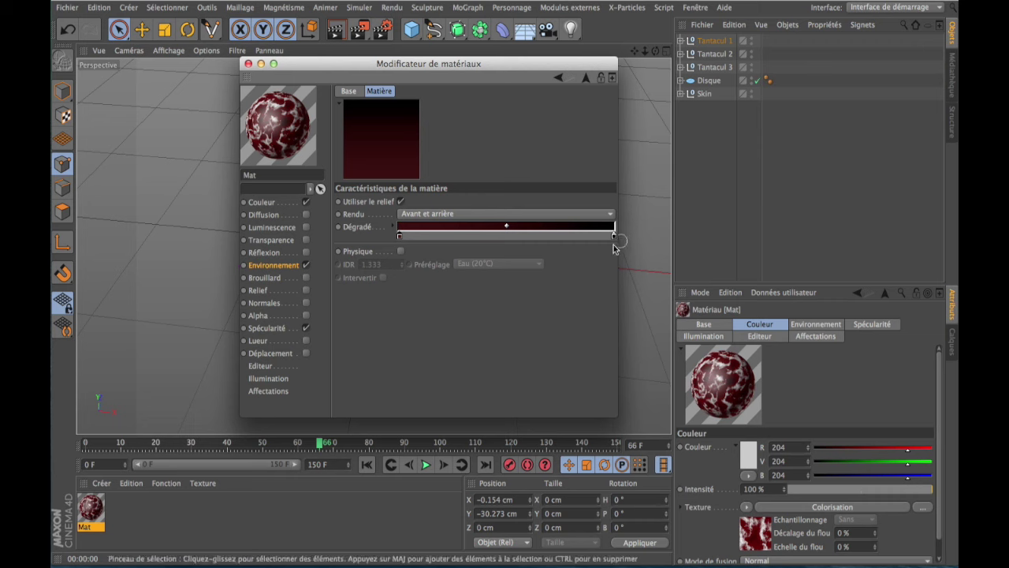
# - Enable Relief on Mat and paste in the colour channel's Distorsion texture
pyautogui.click(306, 291)
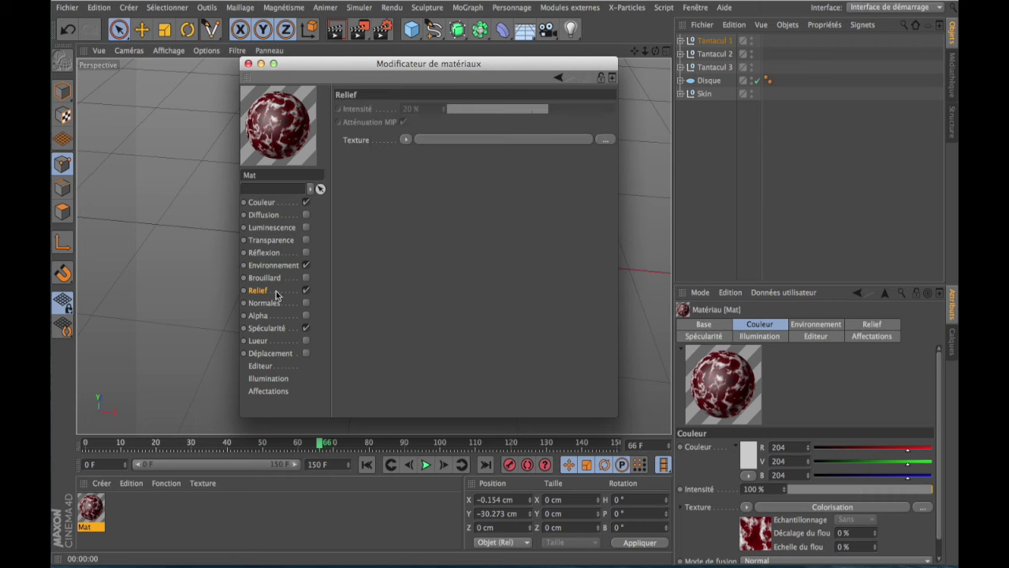
pyautogui.click(268, 207)
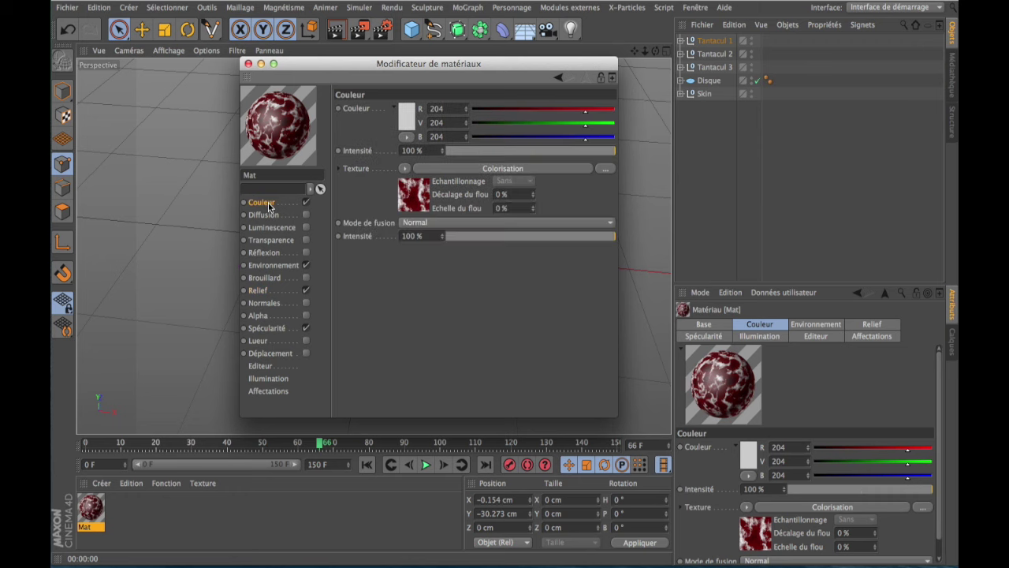
pyautogui.click(419, 200)
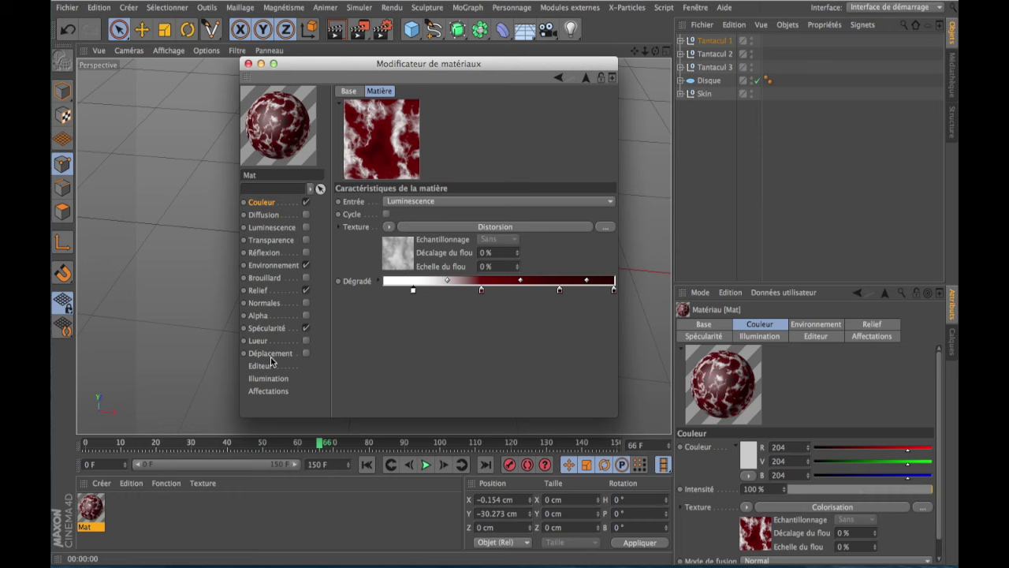
pyautogui.click(390, 228)
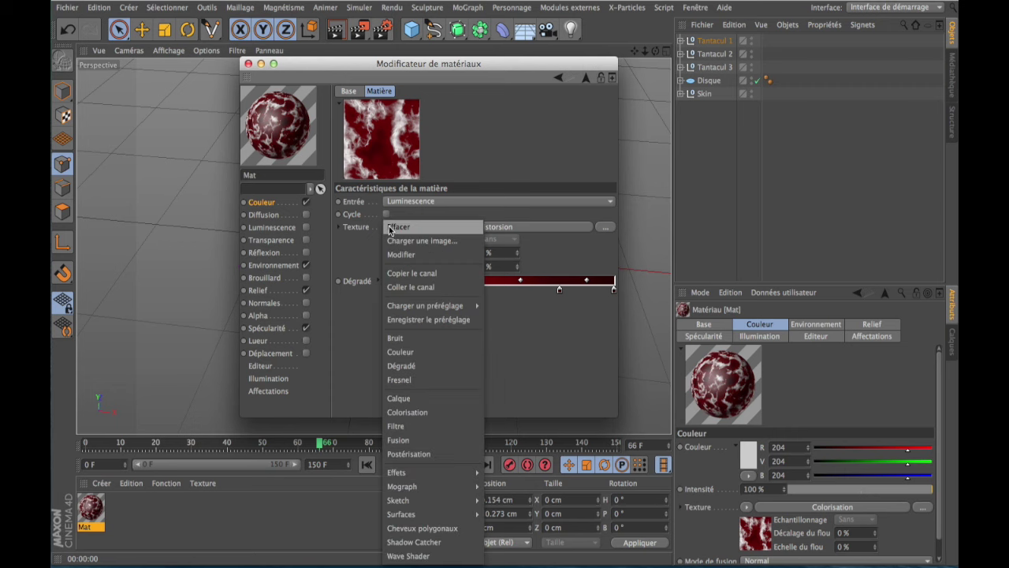
pyautogui.click(411, 273)
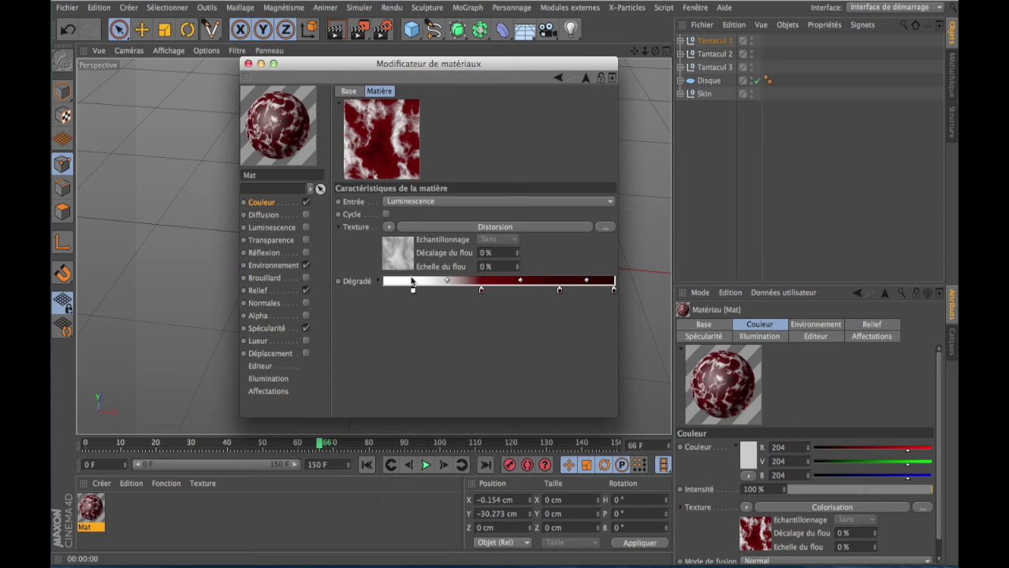
pyautogui.click(261, 291)
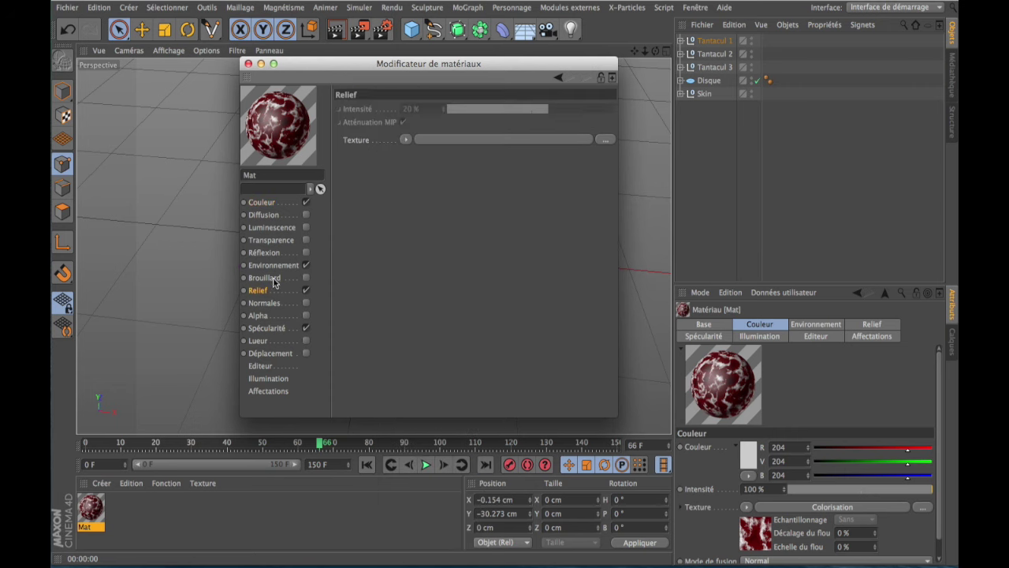
pyautogui.click(406, 139)
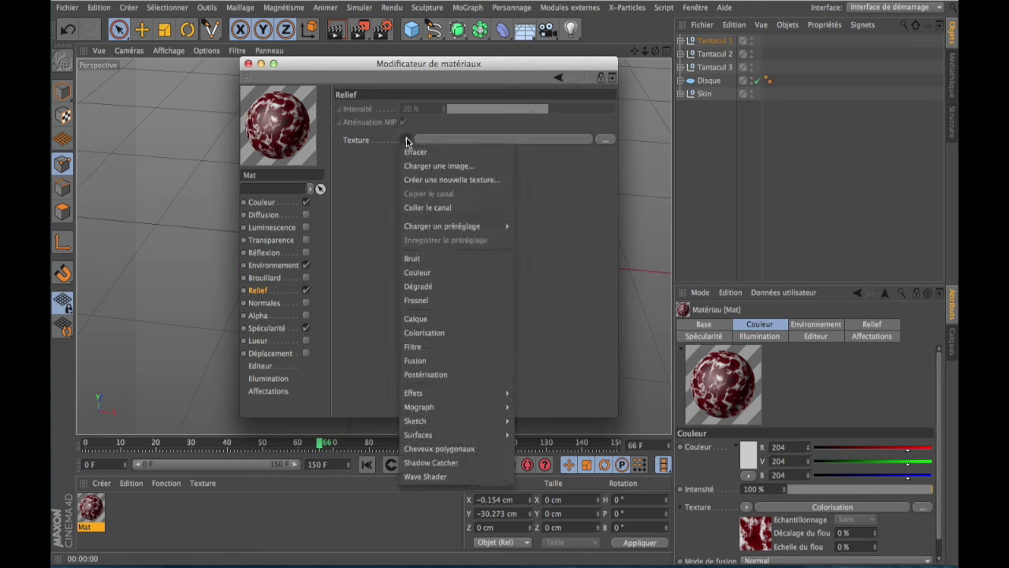
pyautogui.click(423, 208)
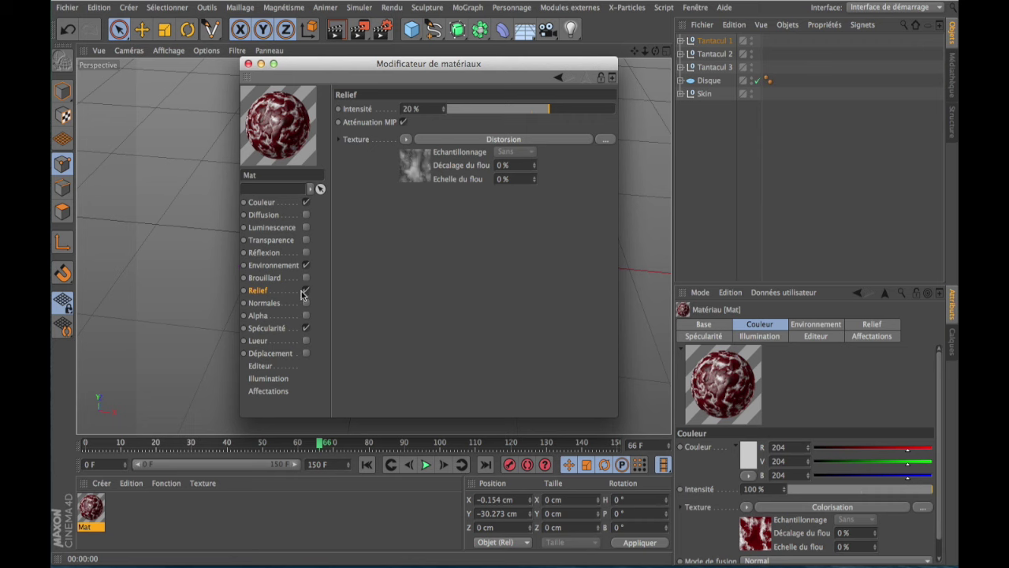
# - Set Mat's specular width to 25%, height to 73% and inner width to 4%
pyautogui.click(267, 329)
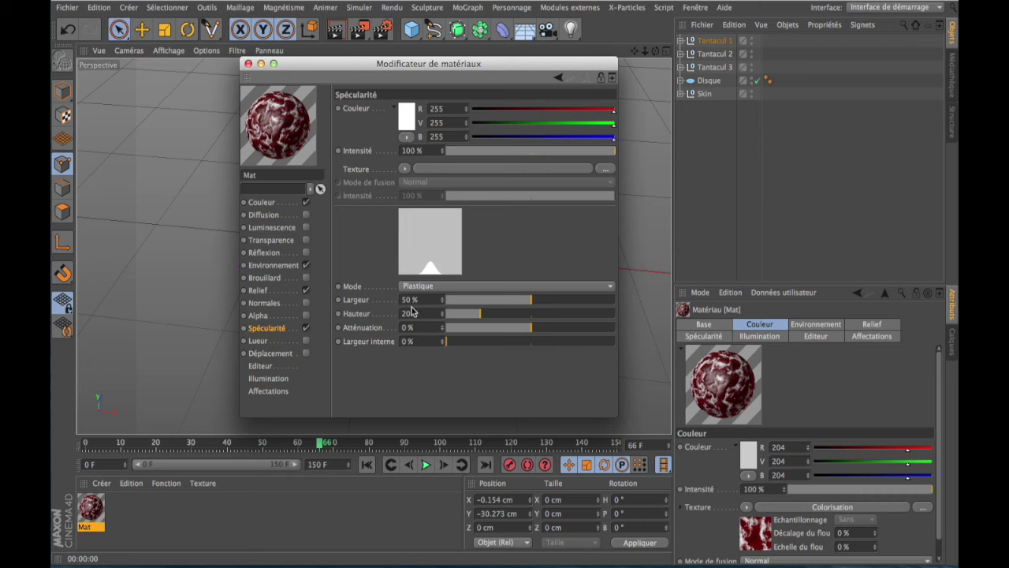
pyautogui.click(500, 300)
pyautogui.moveTo(500, 300); pyautogui.dragTo(489, 303)
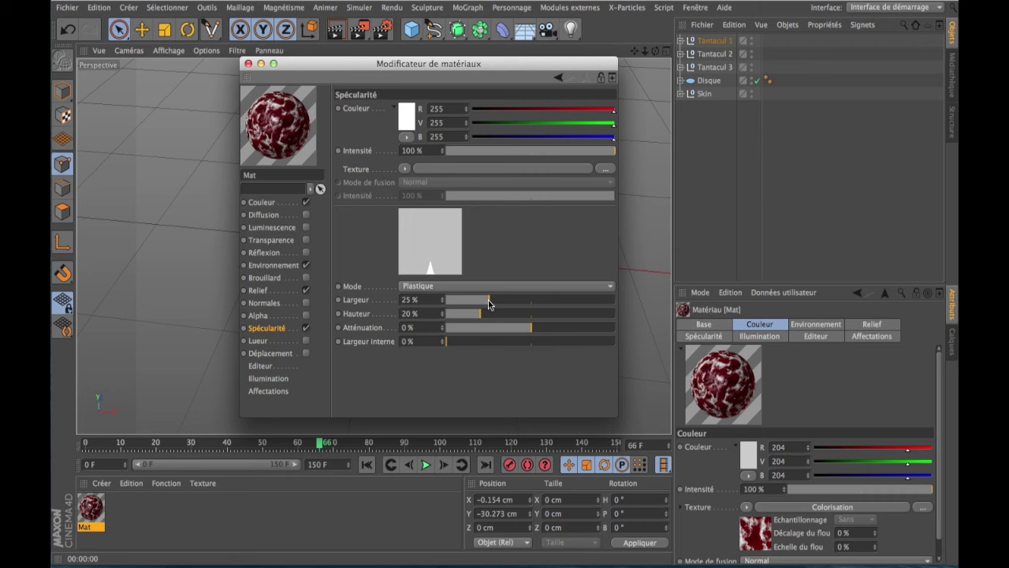
pyautogui.moveTo(525, 314); pyautogui.dragTo(570, 318)
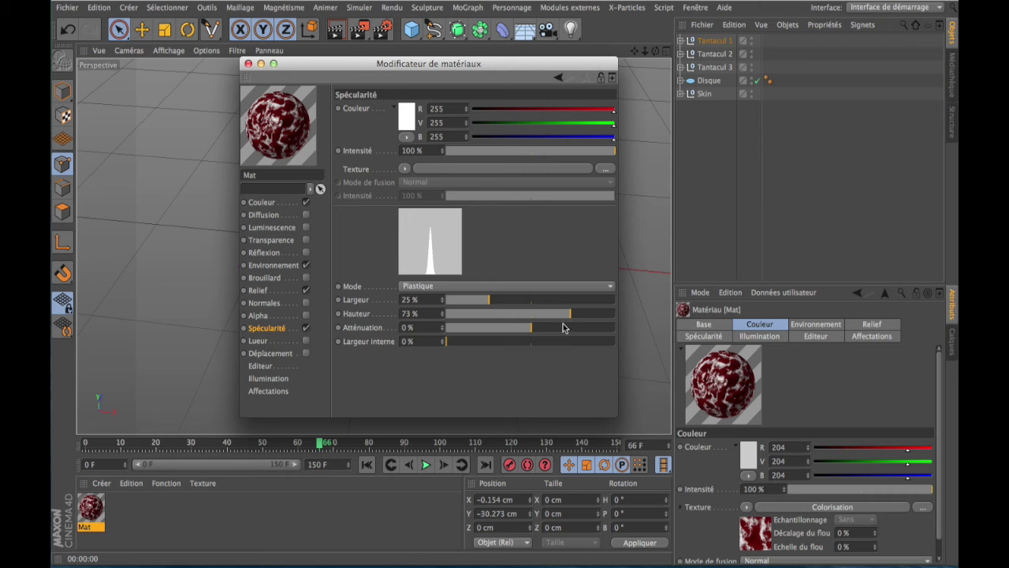
pyautogui.click(451, 343)
# - Enable Déplacement with the pasted Distorsion texture, sub-polygon displacement on at subdivision 1
pyautogui.click(306, 354)
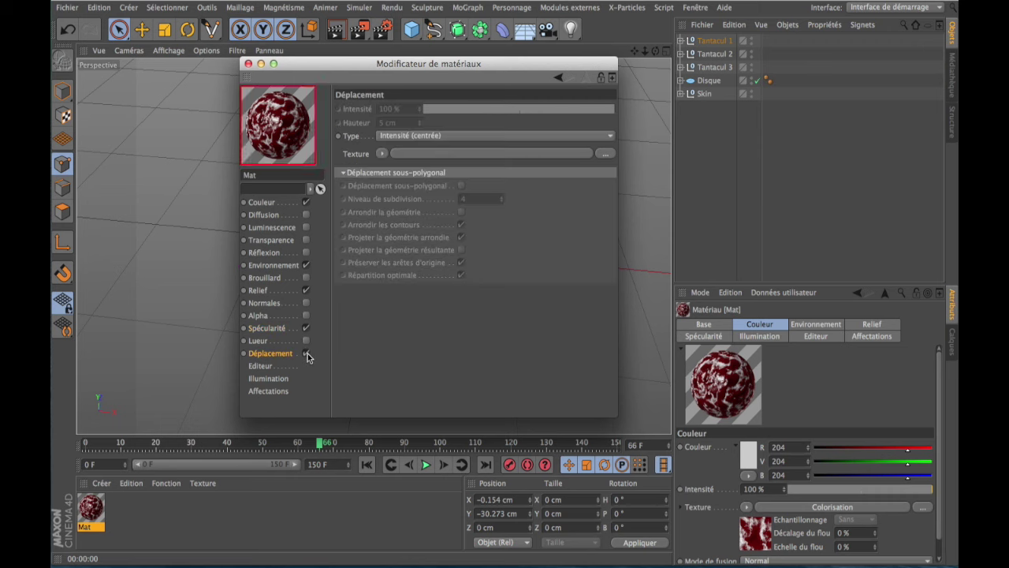
pyautogui.click(382, 154)
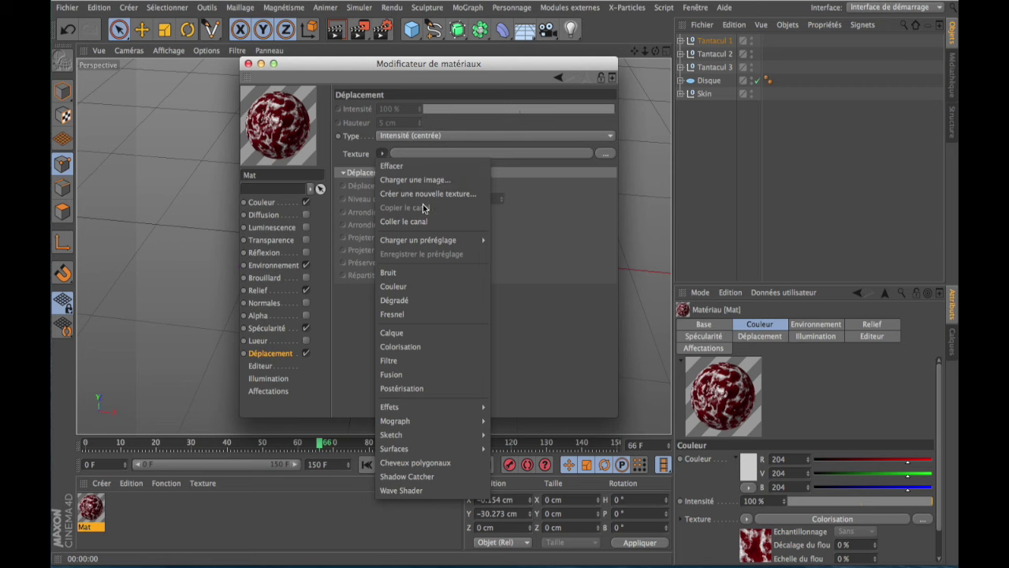
pyautogui.click(405, 221)
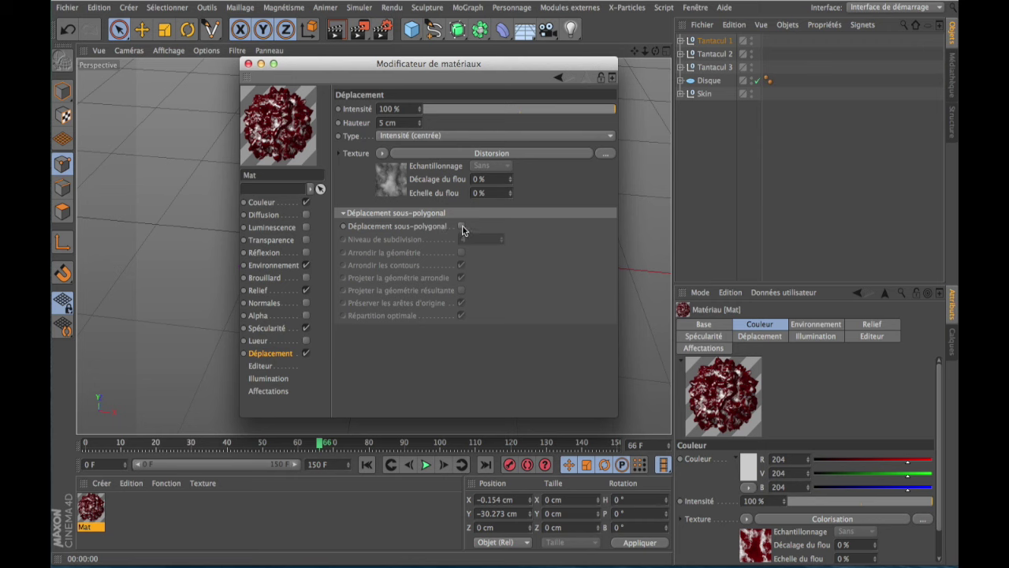
pyautogui.click(461, 227)
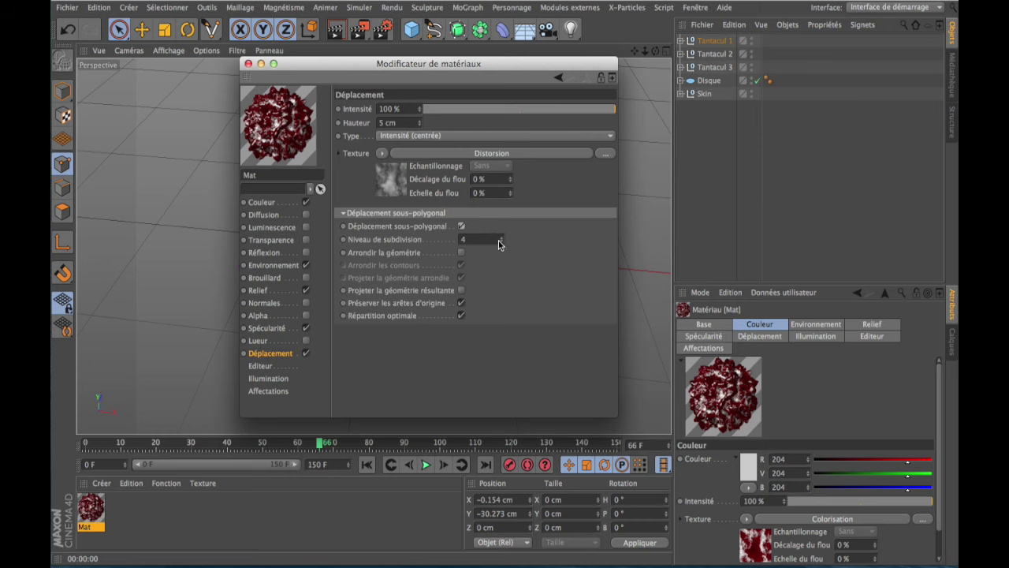
pyautogui.moveTo(499, 244); pyautogui.dragTo(500, 254)
# - Set the displacement intensity to 35% and height to 1 cm
pyautogui.doubleClick(400, 112)
pyautogui.write('35')
pyautogui.click(403, 123)
pyautogui.doubleClick(403, 122)
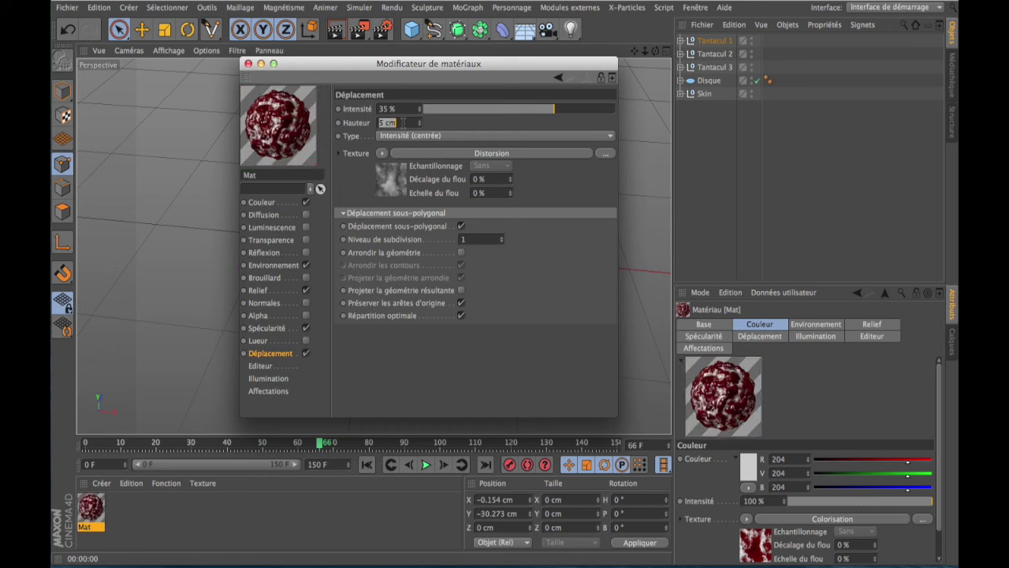
pyautogui.write('1')
pyautogui.press('Return')
# - Close the material editor and duplicate the Mat material
pyautogui.click(249, 63)
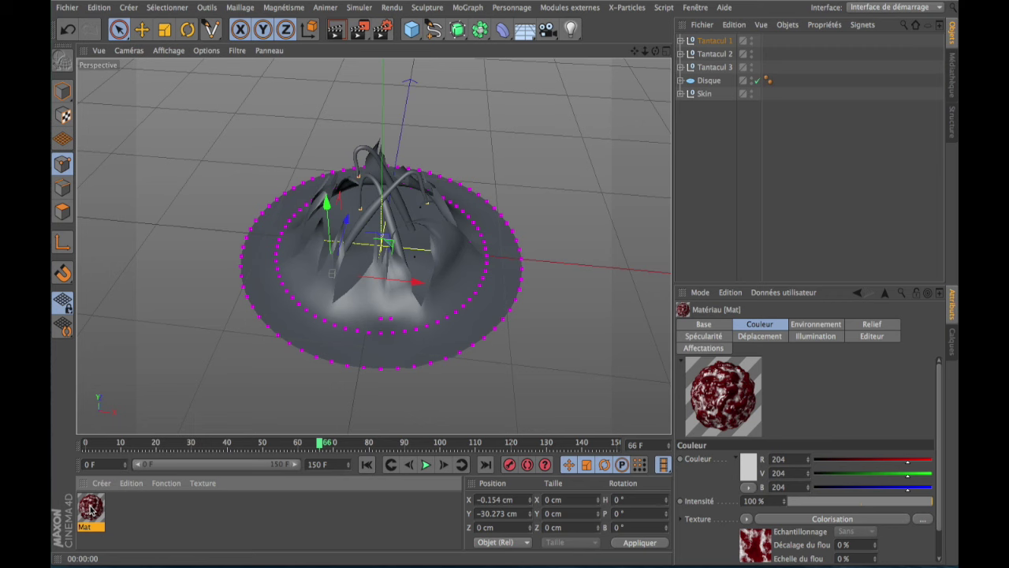
pyautogui.hotkey('ctrl', 'c')
pyautogui.hotkey('ctrl', 'v')
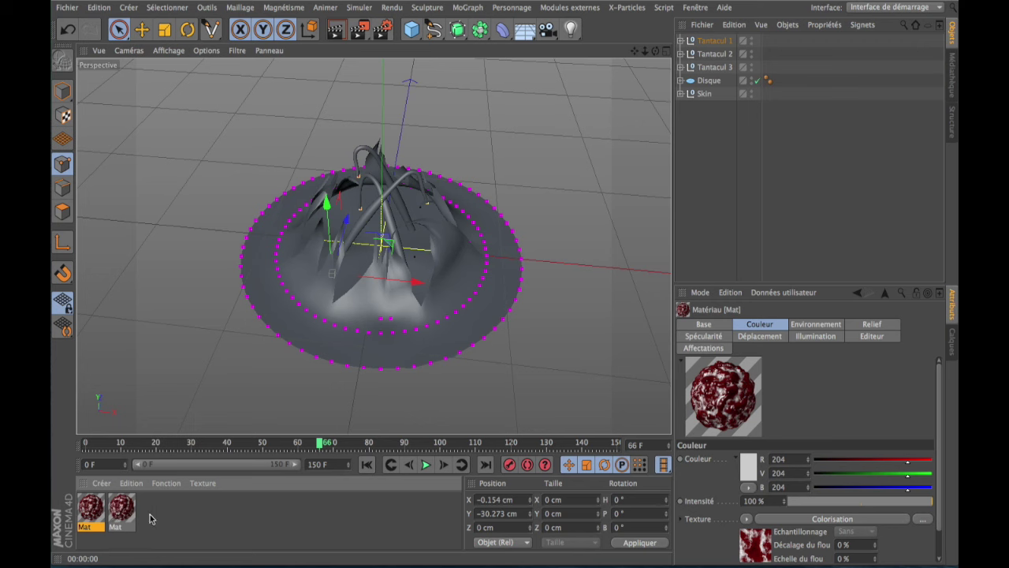
# - Rename the first copy to 'Tents' and open it in the material editor
pyautogui.doubleClick(94, 528)
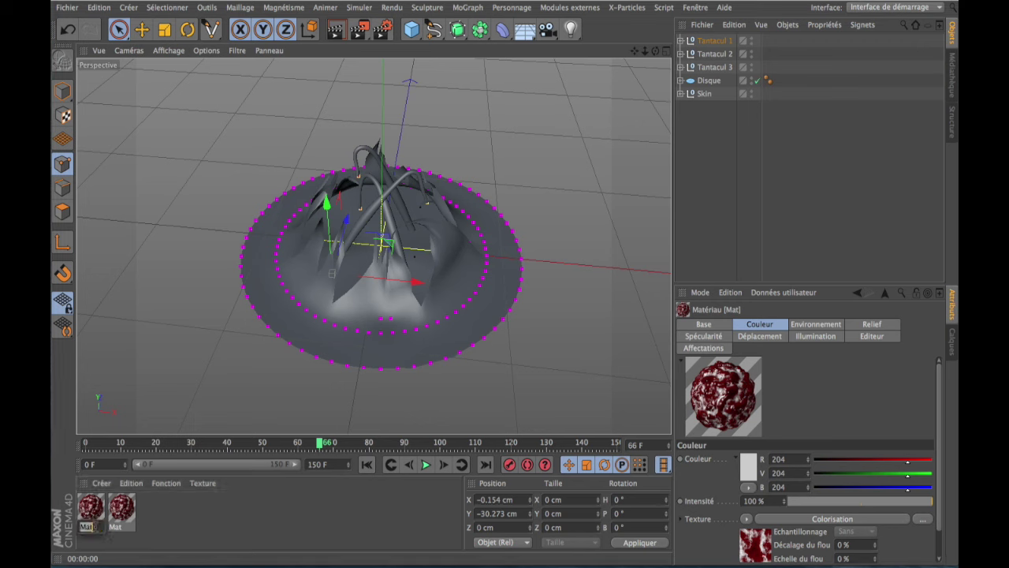
pyautogui.write('Ter')
pyautogui.write('ts')
pyautogui.press('Return')
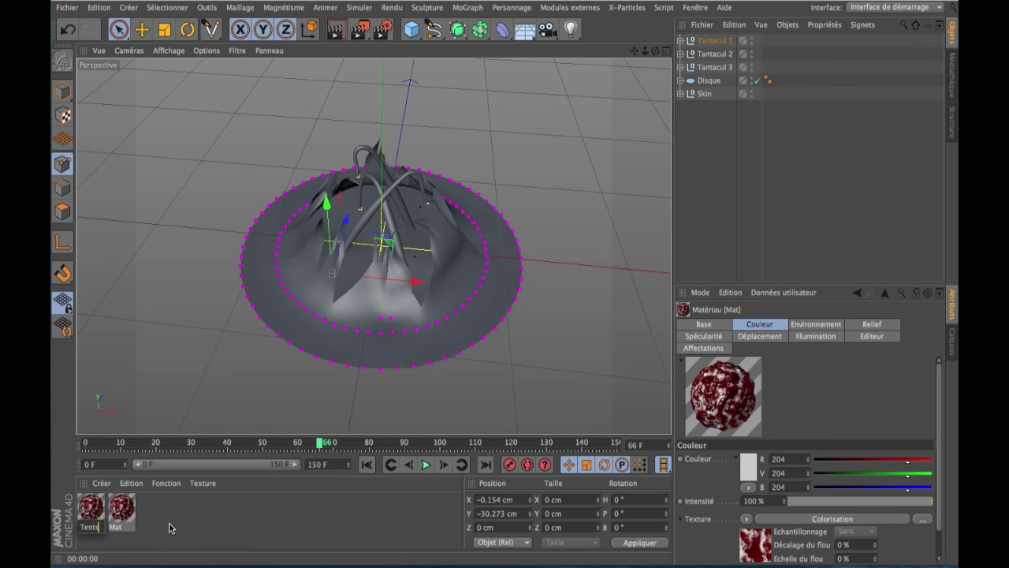
pyautogui.click(91, 514)
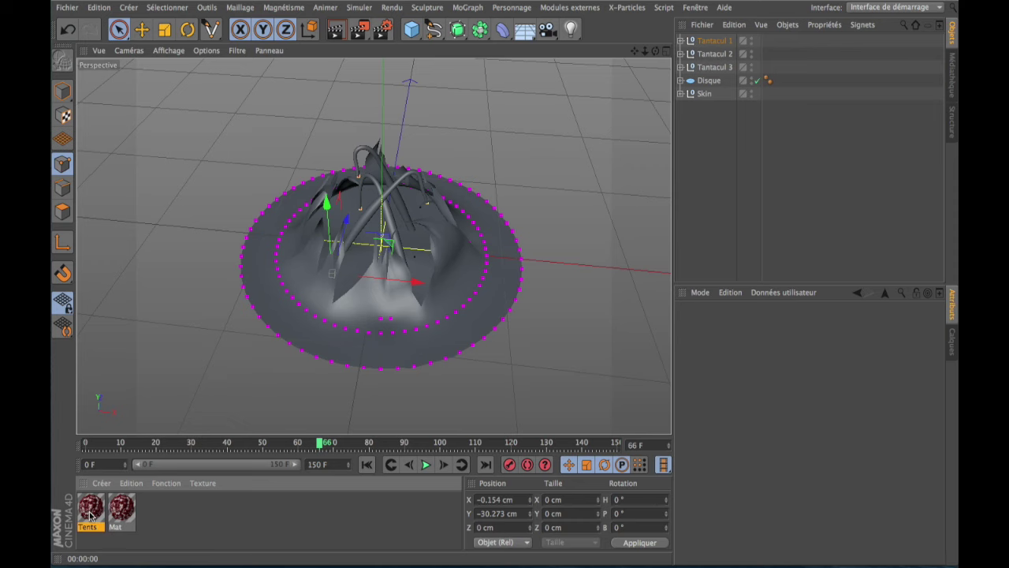
pyautogui.doubleClick(91, 514)
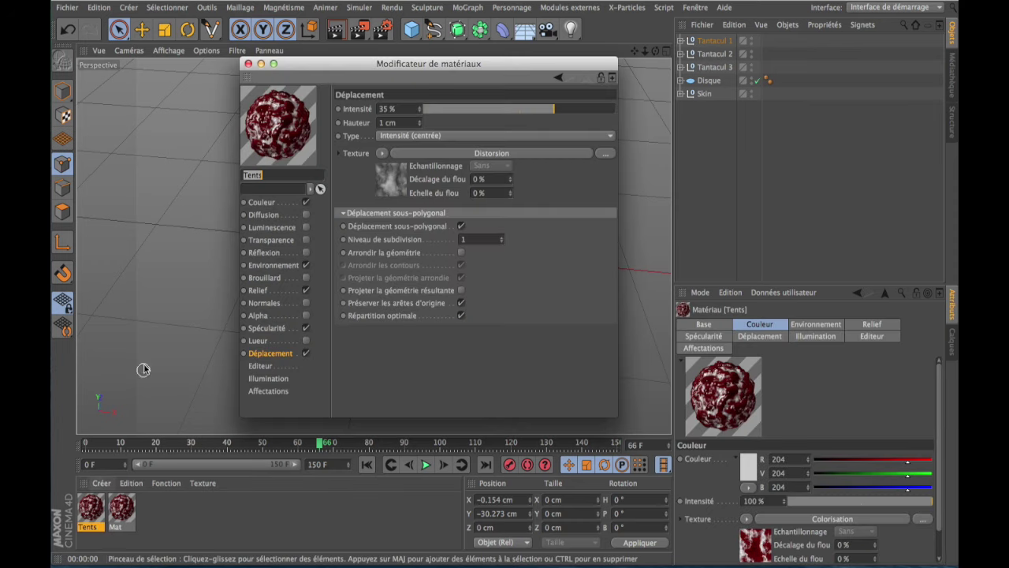
# - Delete the right-end knot from the Tents colour Colorisation gradient
pyautogui.click(262, 204)
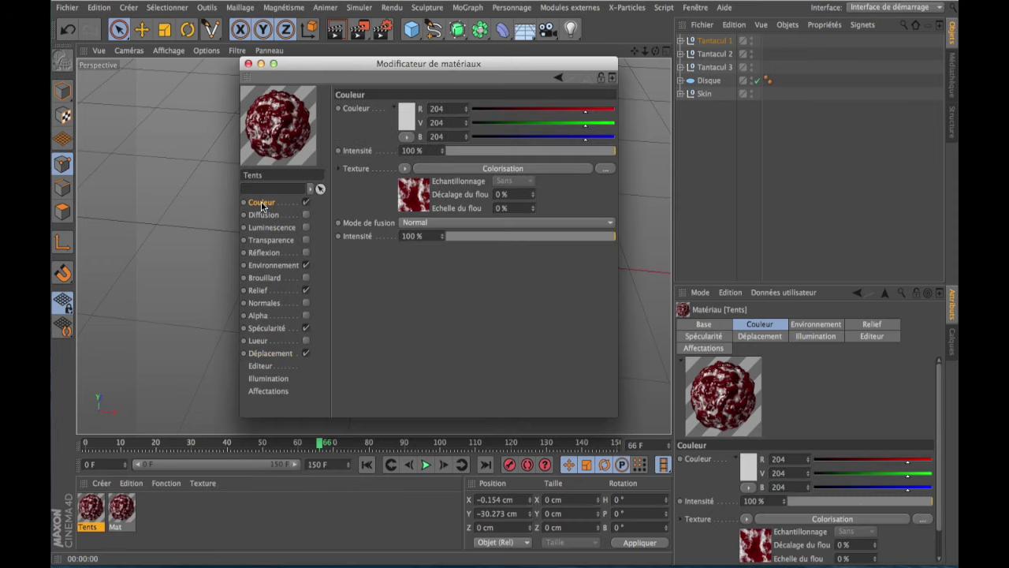
pyautogui.click(416, 198)
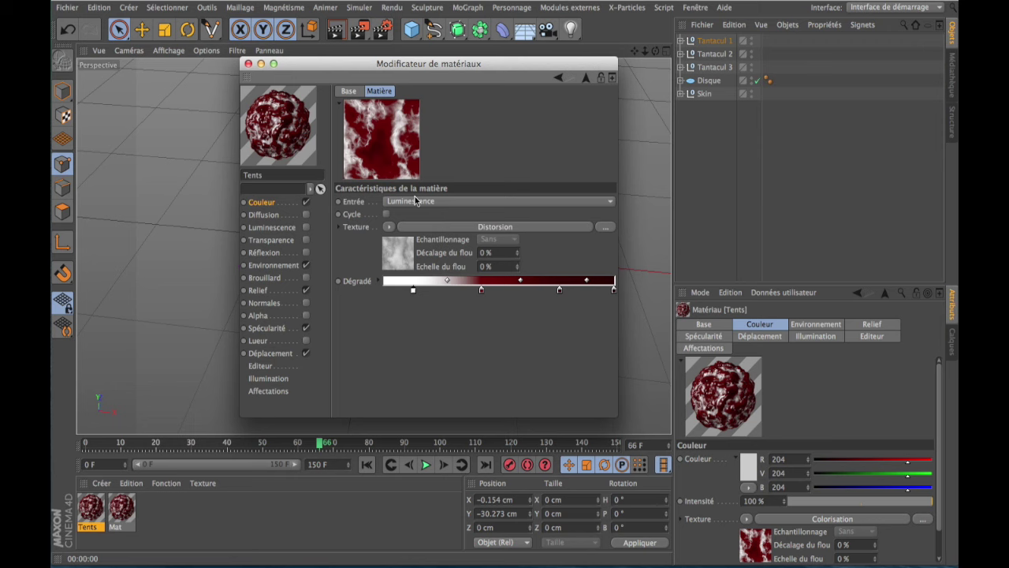
pyautogui.click(614, 290)
pyautogui.press('Delete')
# - Make the white gradient knot pale pink with 14.286% saturation
pyautogui.doubleClick(412, 290)
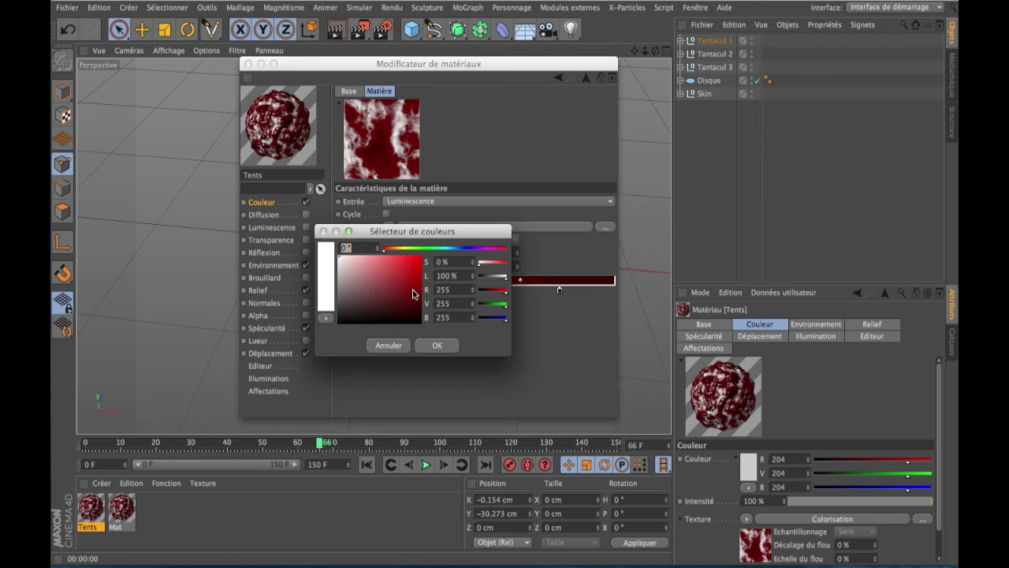
pyautogui.doubleClick(455, 261)
pyautogui.write('14.')
pyautogui.write('2')
pyautogui.write('86')
pyautogui.click(454, 277)
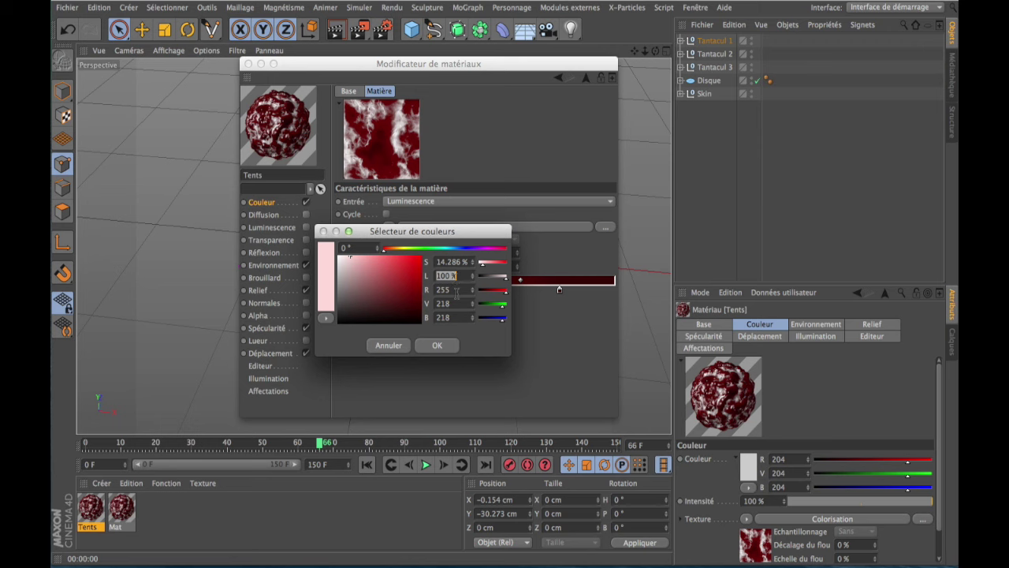
pyautogui.click(438, 345)
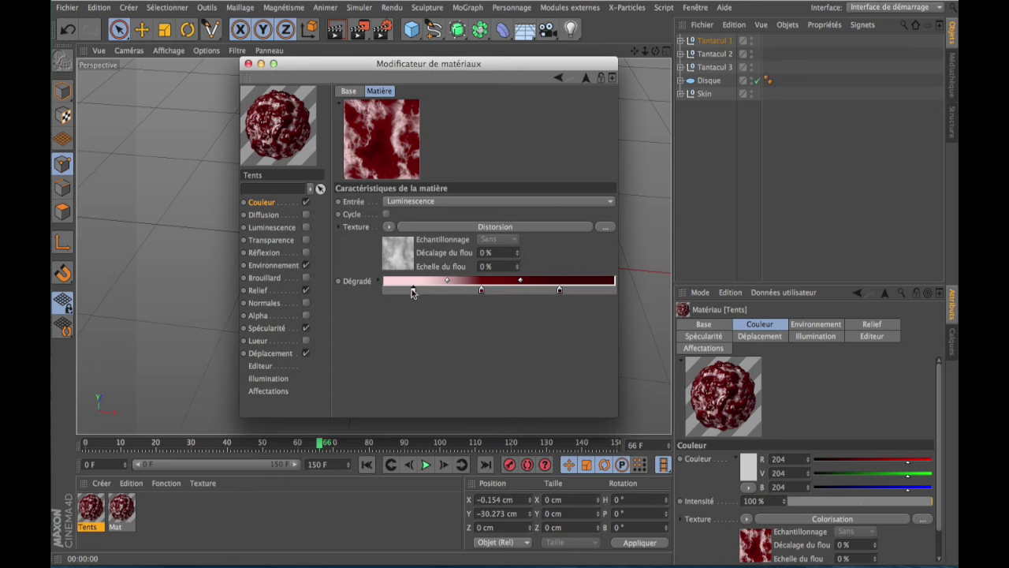
# - Set the dark red gradient knot's saturation to 90.192%
pyautogui.doubleClick(480, 289)
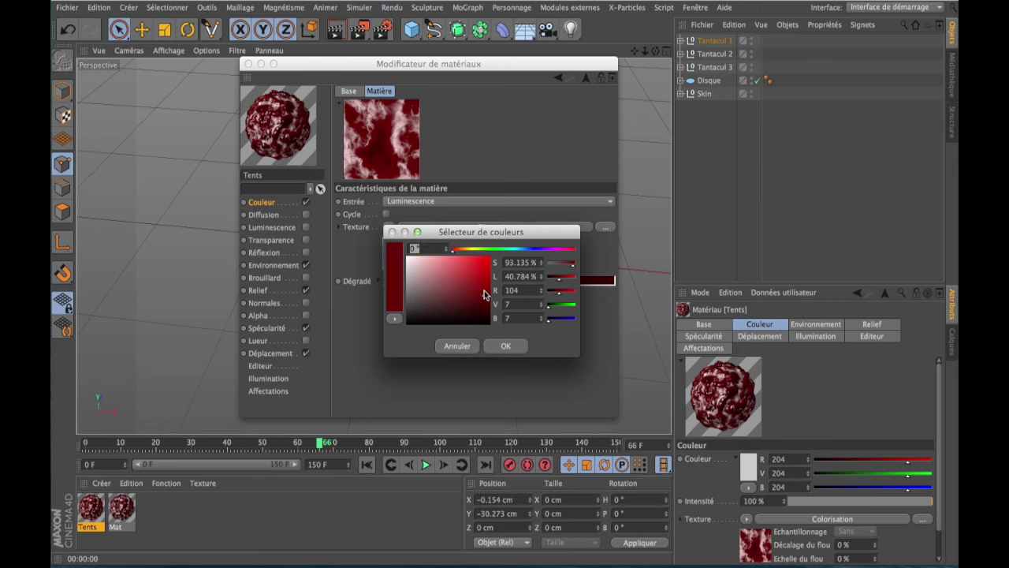
pyautogui.click(506, 346)
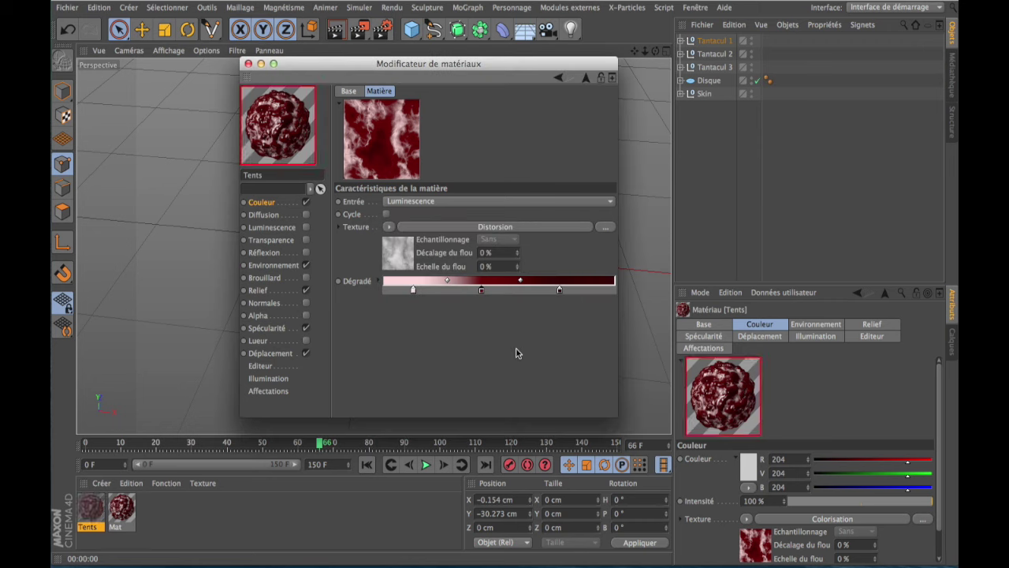
pyautogui.doubleClick(559, 291)
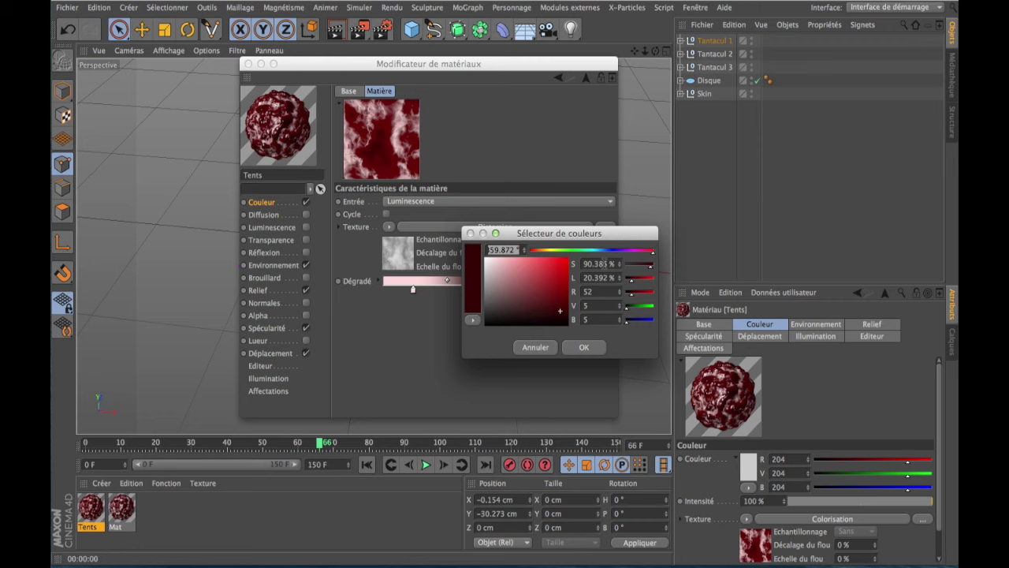
pyautogui.click(604, 262)
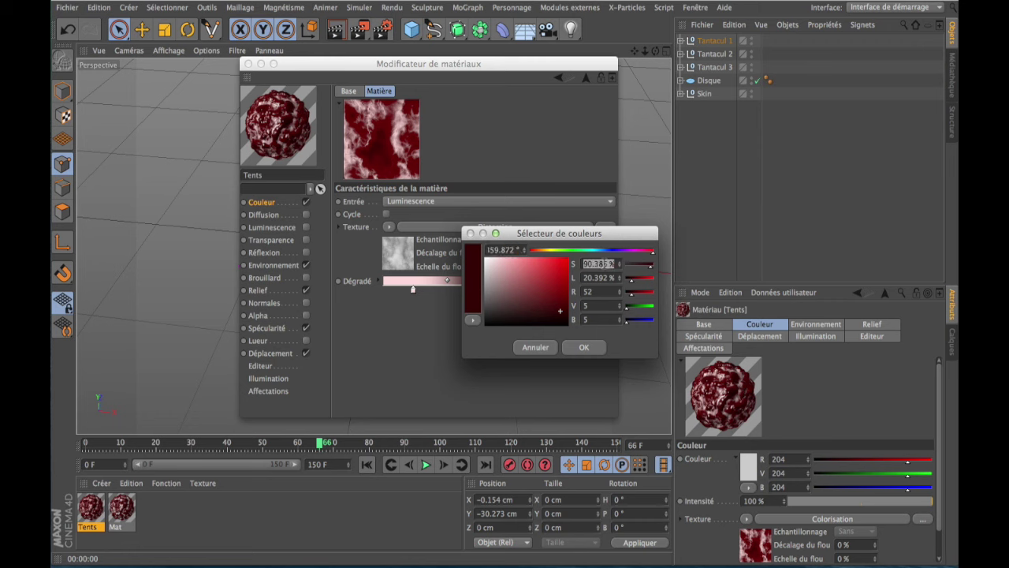
pyautogui.write('90.')
pyautogui.write('192')
pyautogui.click(595, 347)
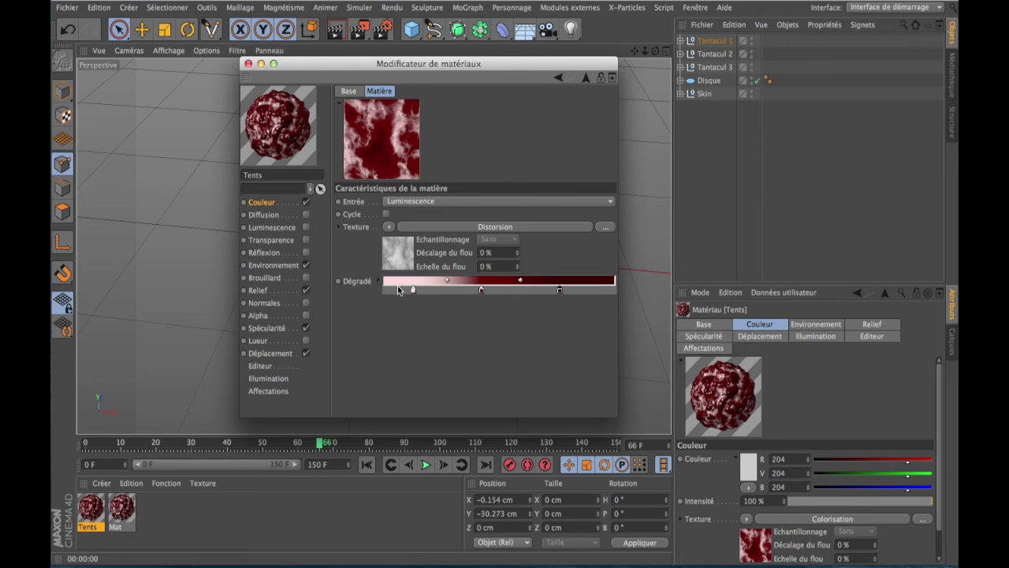
# - Move the light knot to the gradient start, the darkest knot further right, and the middle knot slightly right
pyautogui.moveTo(412, 291); pyautogui.dragTo(370, 293)
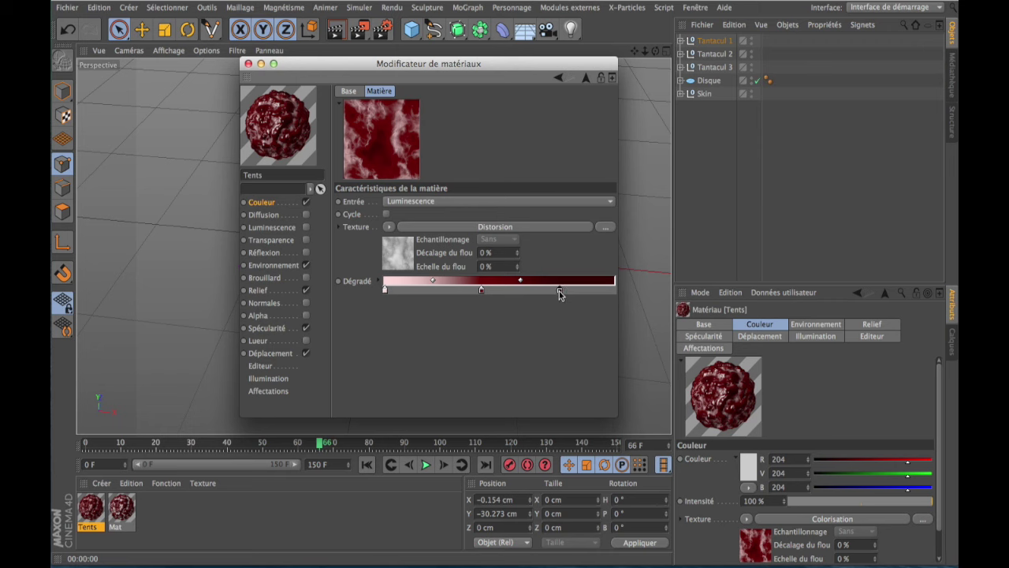
pyautogui.moveTo(560, 292); pyautogui.dragTo(599, 300)
pyautogui.moveTo(480, 294); pyautogui.dragTo(490, 293)
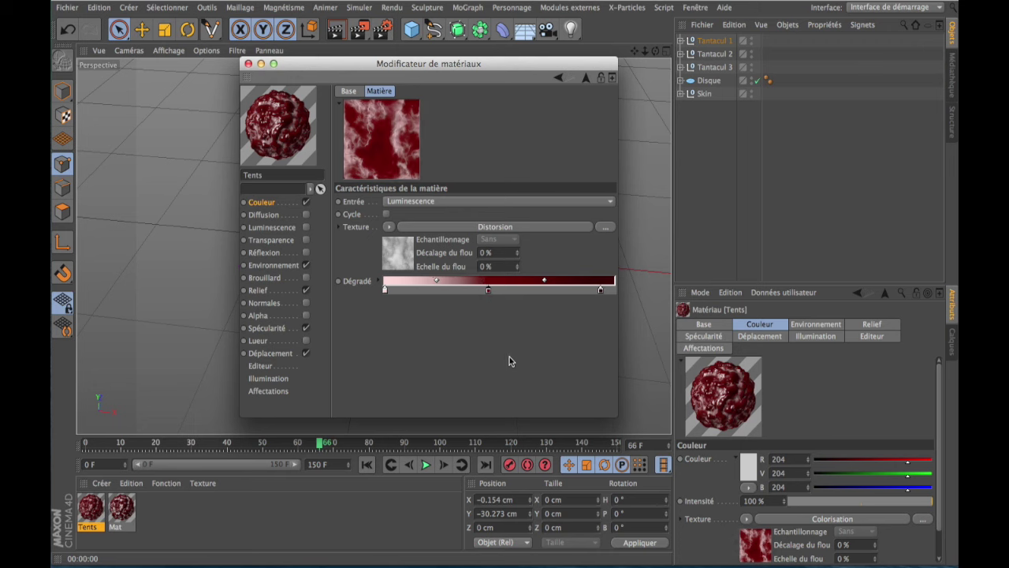
pyautogui.click(489, 293)
# - Set the Distorsion shader's texture noise global scale to 200%
pyautogui.click(404, 247)
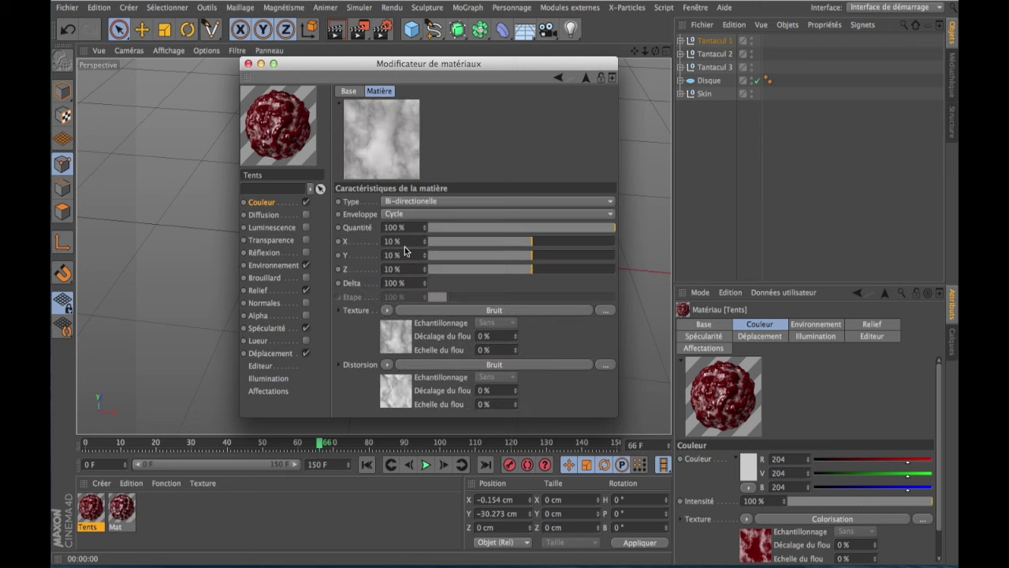
pyautogui.click(396, 331)
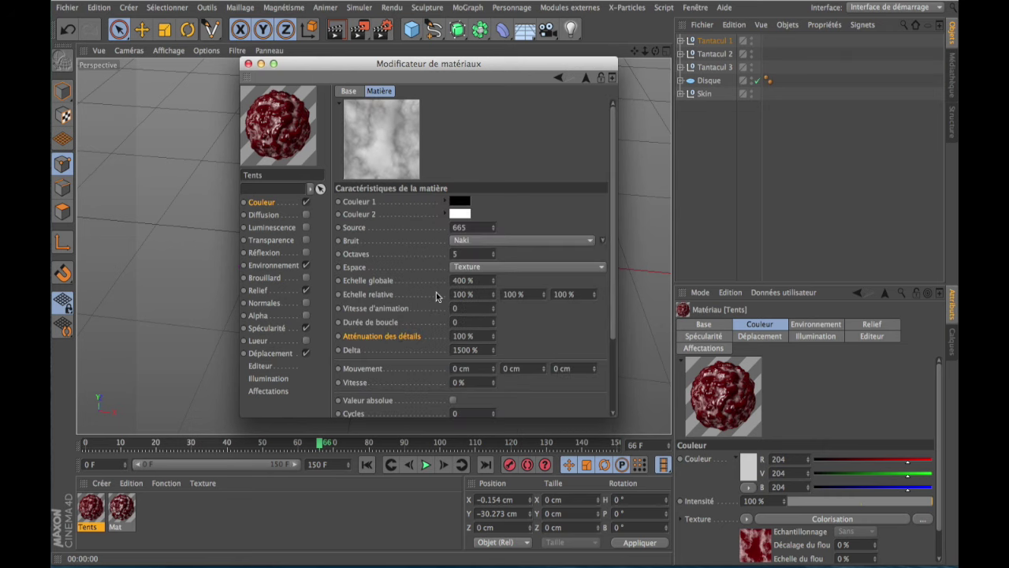
pyautogui.click(472, 281)
pyautogui.write('200')
pyautogui.press('Return')
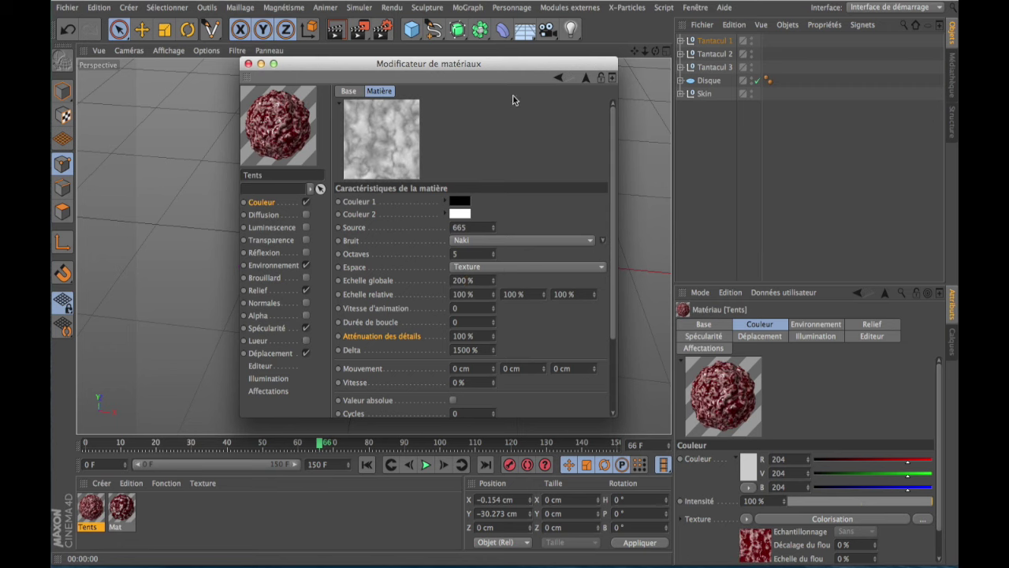
pyautogui.click(557, 77)
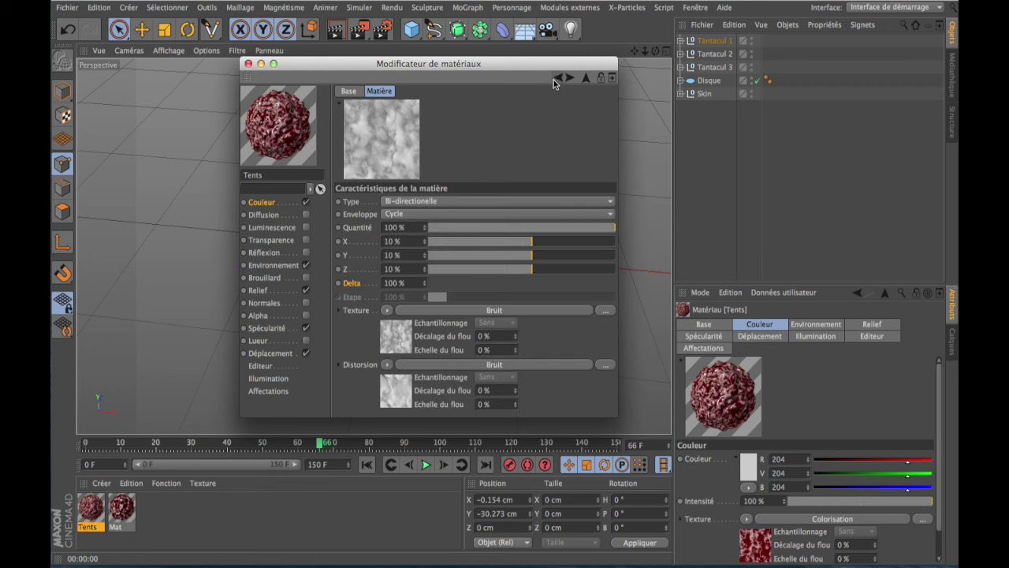
# - Set the distortion noise global scale to 150%
pyautogui.click(395, 391)
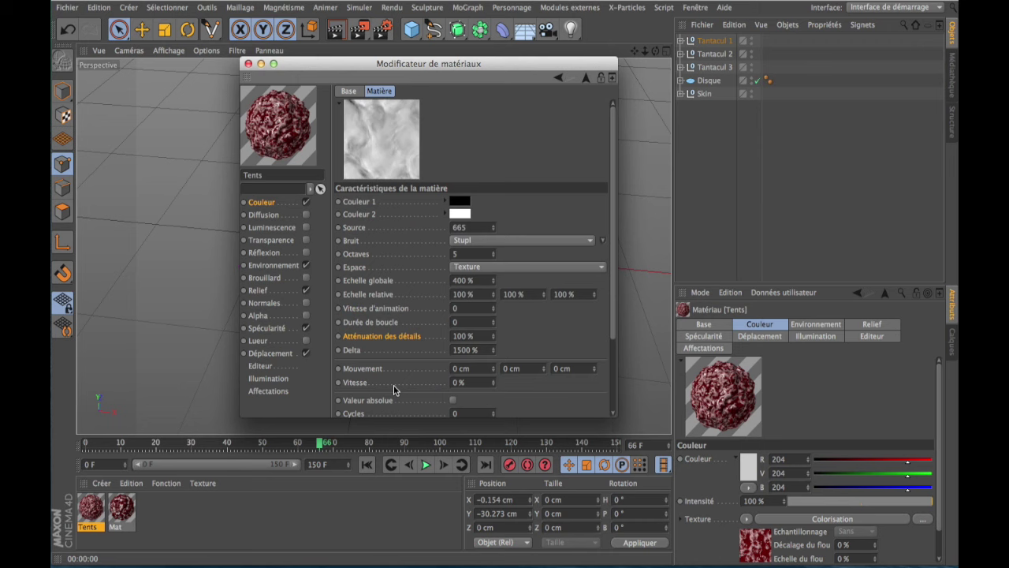
pyautogui.doubleClick(471, 280)
pyautogui.write('150')
pyautogui.press('Return')
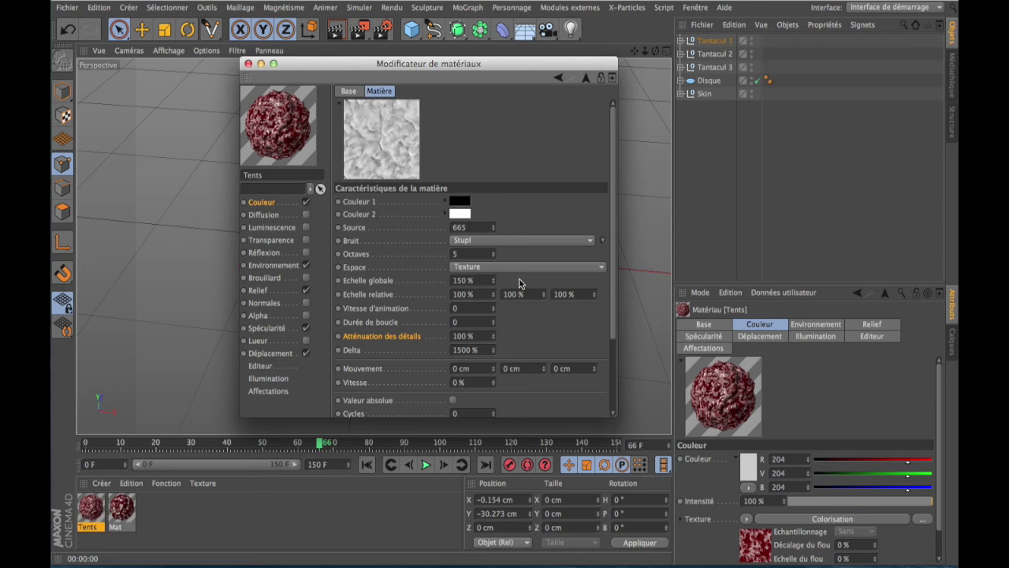
pyautogui.click(559, 78)
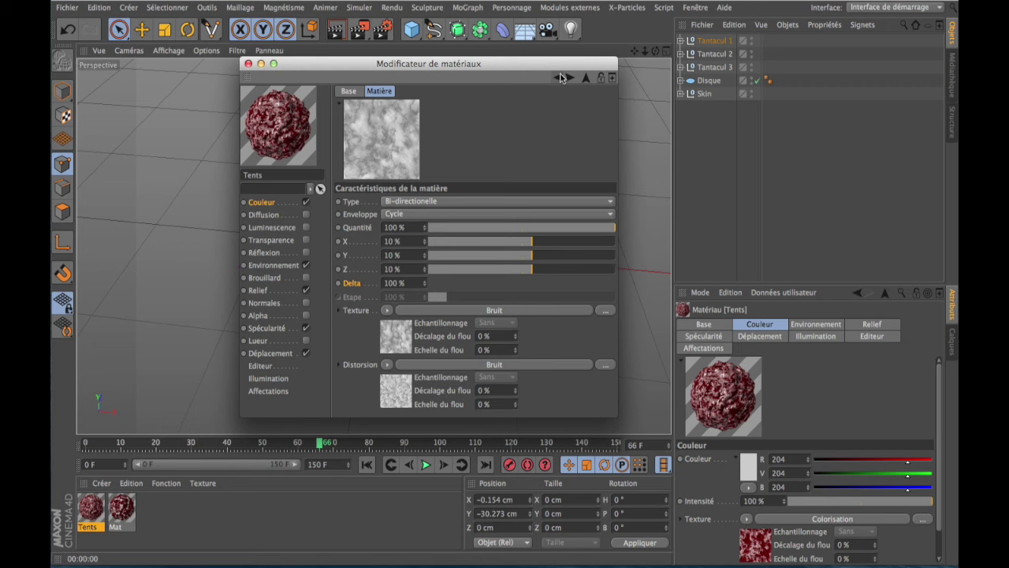
pyautogui.click(561, 77)
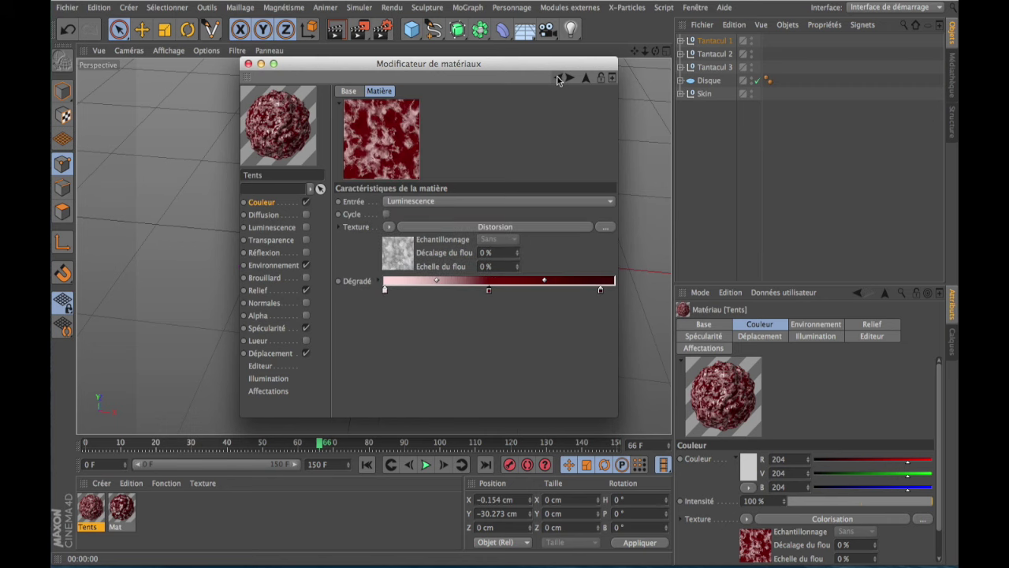
# - Show the Tents Environnement channel with its Fresnel texture at 83% intensity
pyautogui.doubleClick(600, 290)
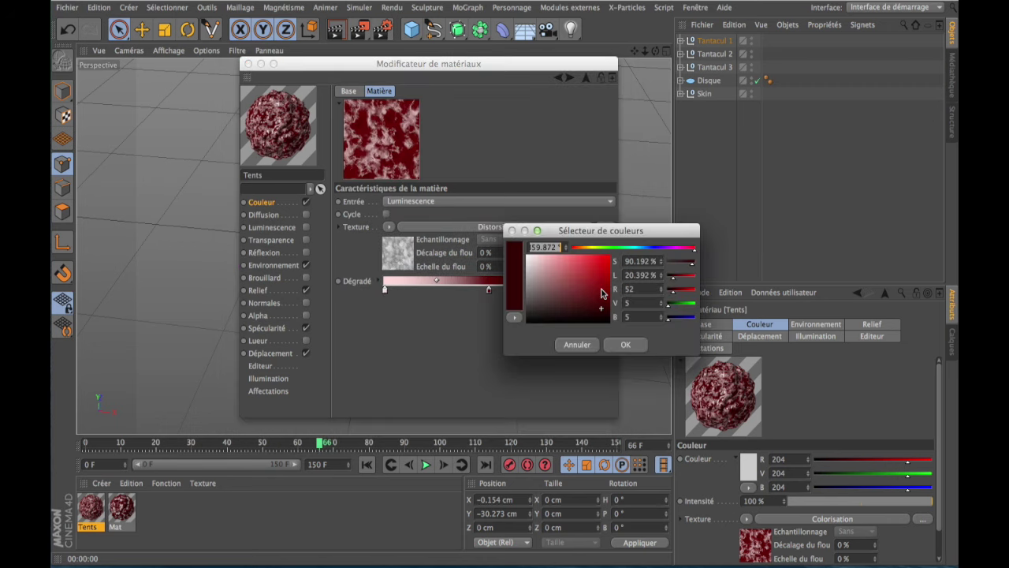
pyautogui.click(575, 345)
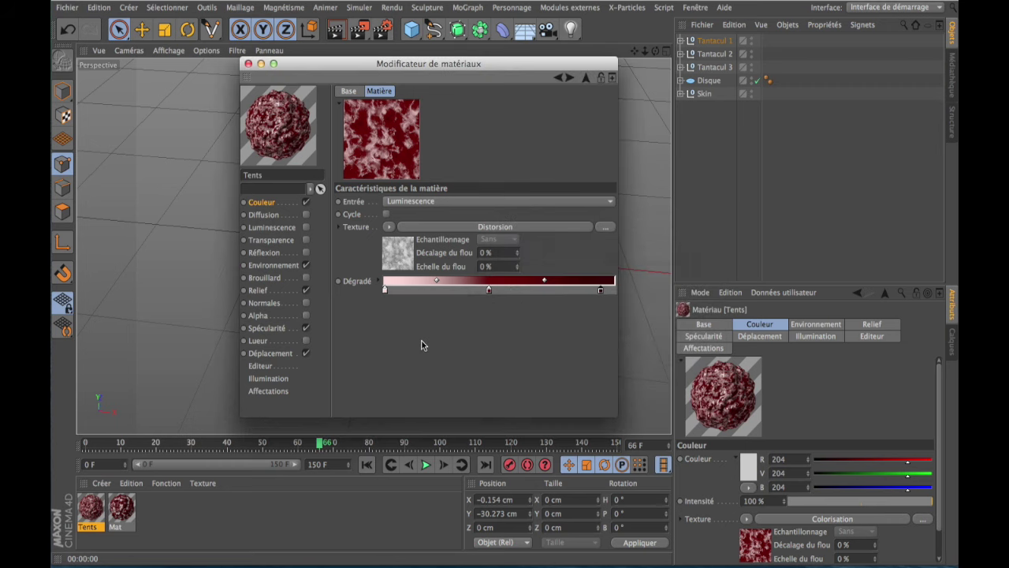
pyautogui.click(272, 265)
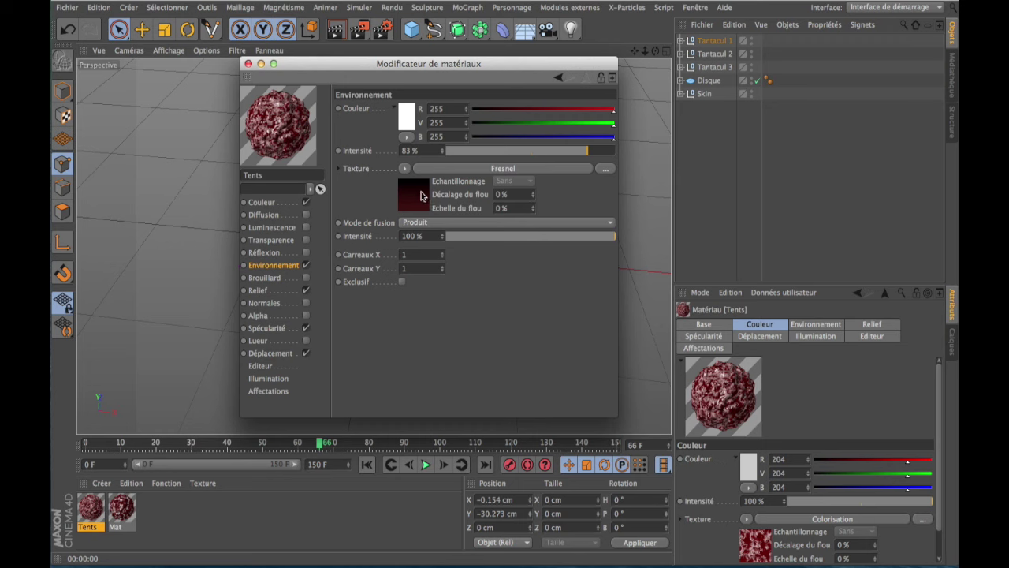
# - Make the left Fresnel gradient knot pink with saturation 40.496% and lightness 84.694%
pyautogui.click(421, 192)
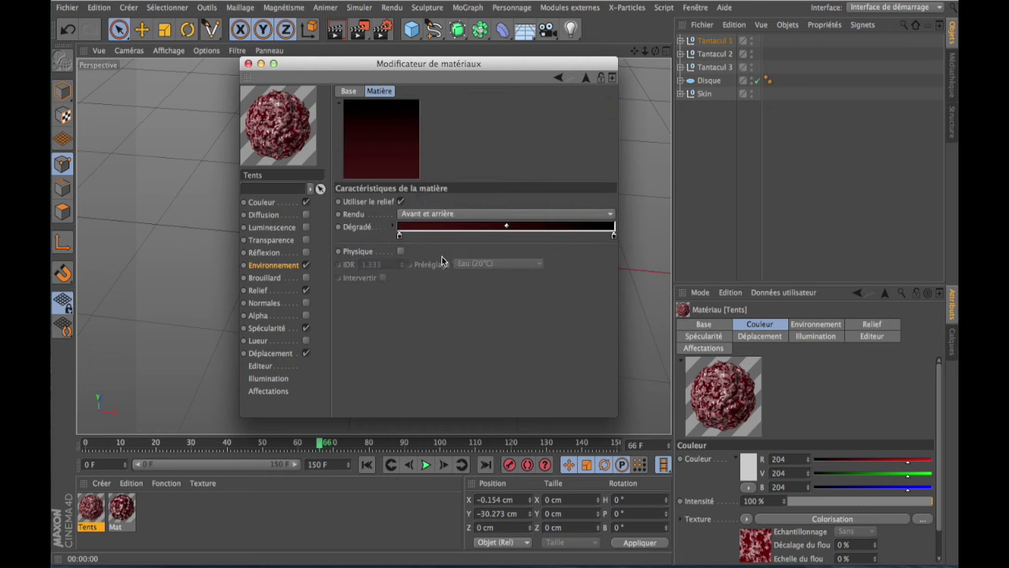
pyautogui.click(399, 236)
pyautogui.doubleClick(398, 237)
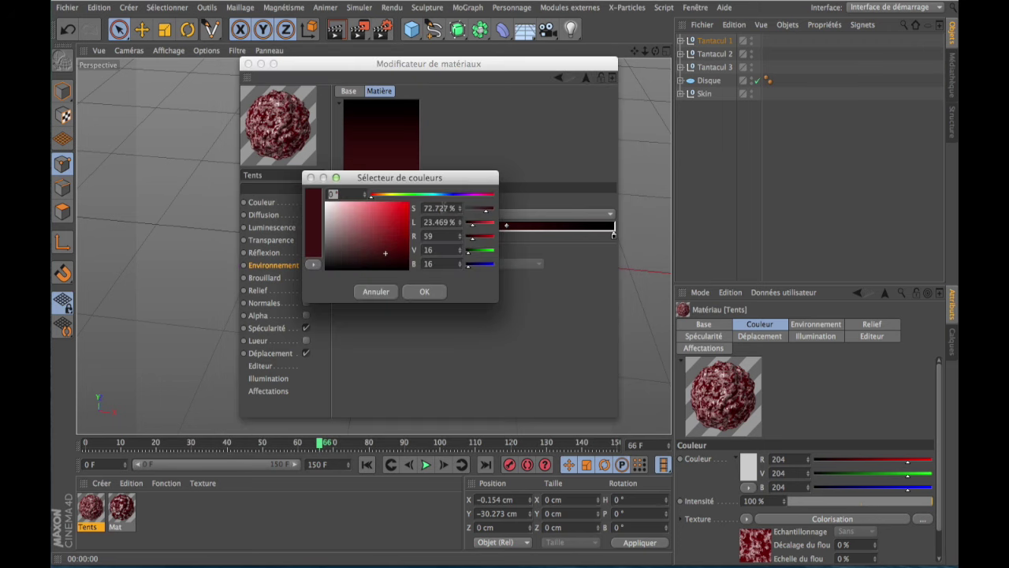
pyautogui.click(446, 208)
pyautogui.write('40.')
pyautogui.write('496')
pyautogui.click(443, 221)
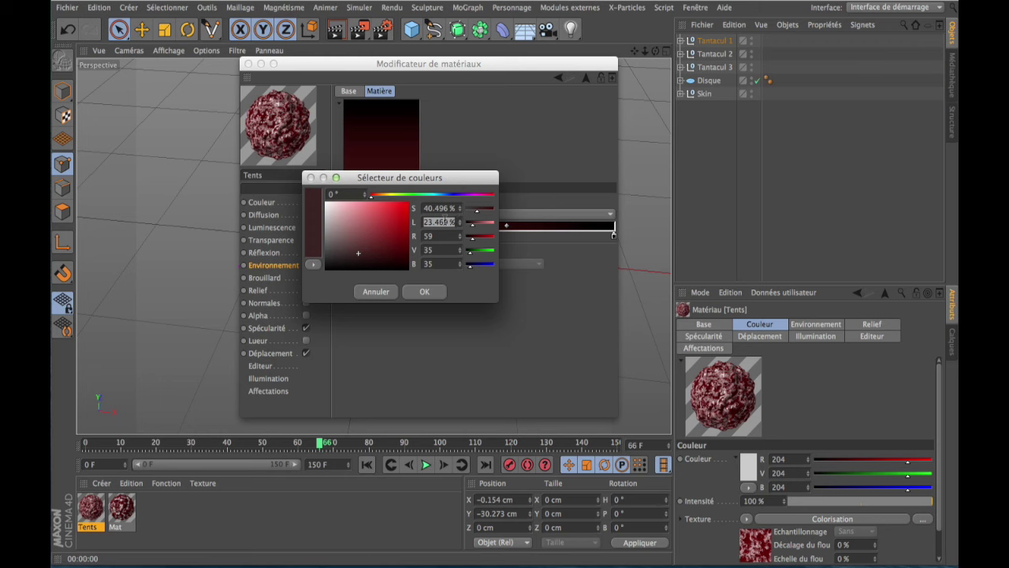
pyautogui.write('84')
pyautogui.write('.69')
pyautogui.write('4')
pyautogui.press('Return')
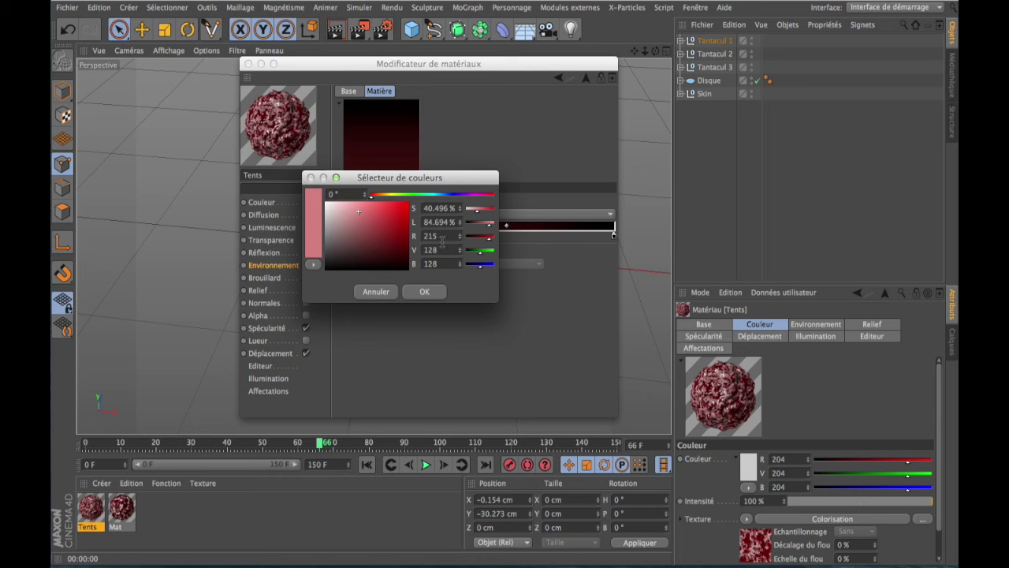
pyautogui.click(427, 291)
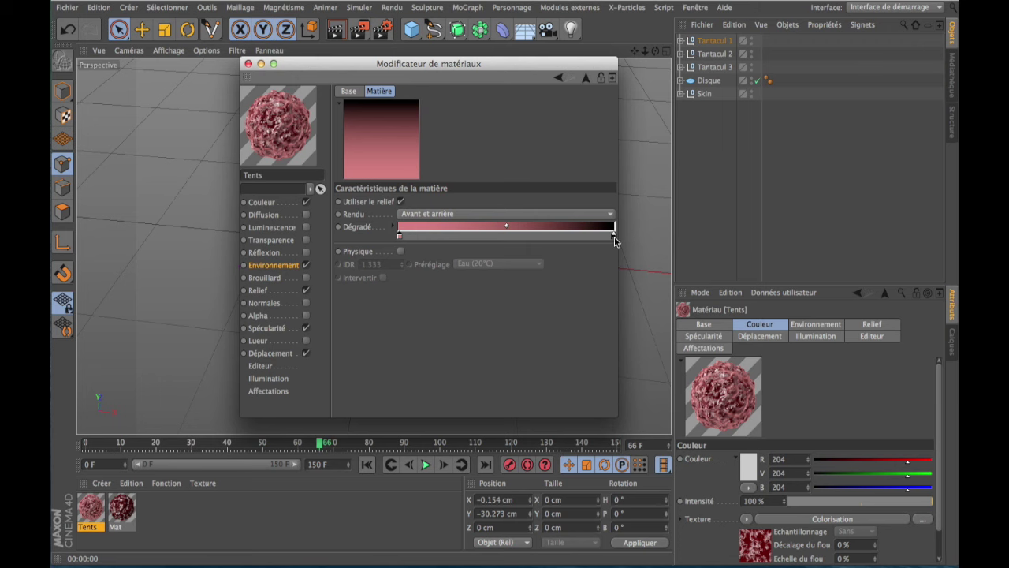
# - Drag the black Fresnel knot left to widen the dark end
pyautogui.moveTo(615, 237); pyautogui.dragTo(575, 239)
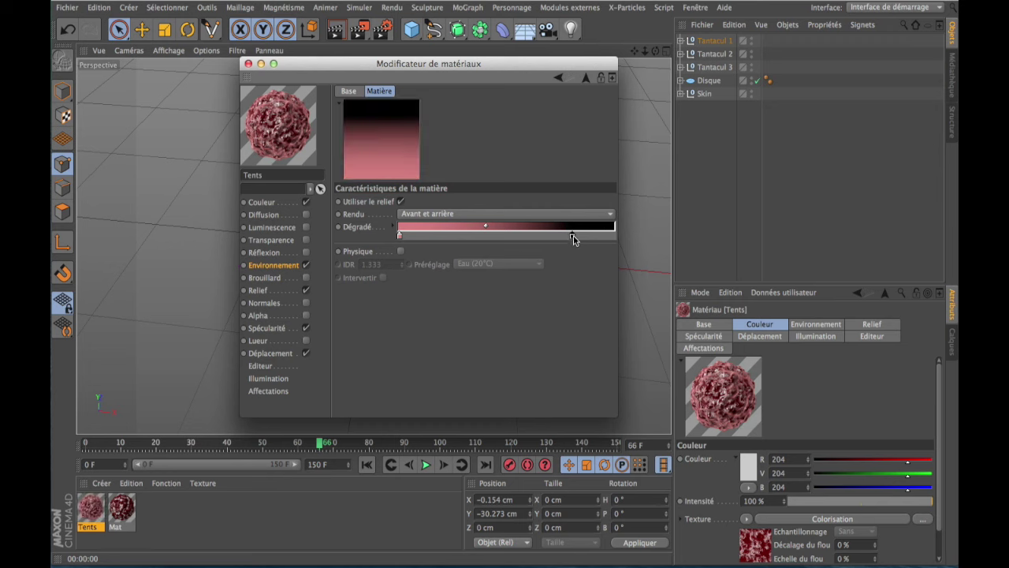
pyautogui.moveTo(574, 239); pyautogui.dragTo(567, 242)
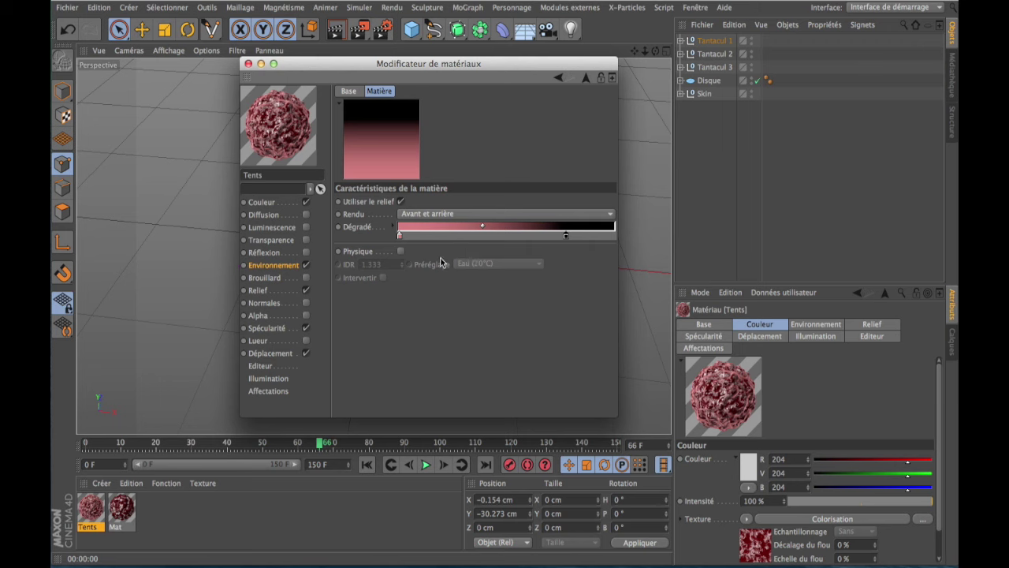
pyautogui.click(268, 293)
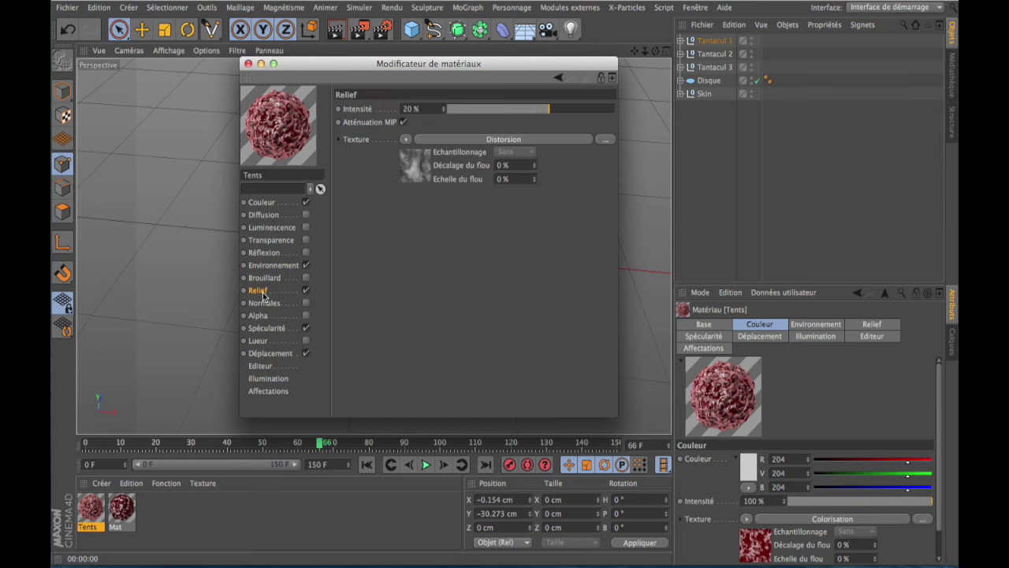
# - Set the Tents Relief intensity to about 46% and uncheck the Déplacement channel
pyautogui.click(566, 109)
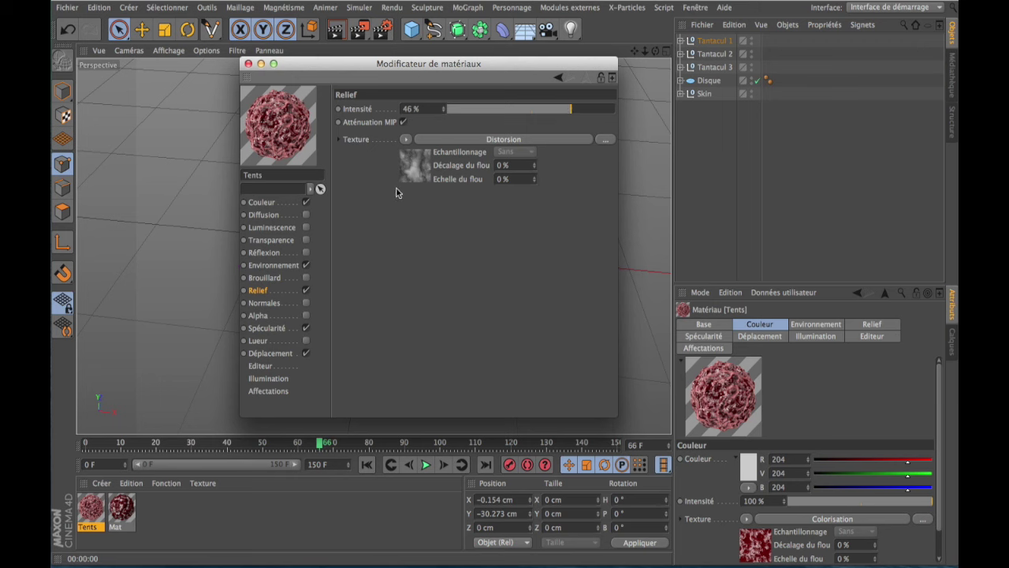
pyautogui.click(267, 328)
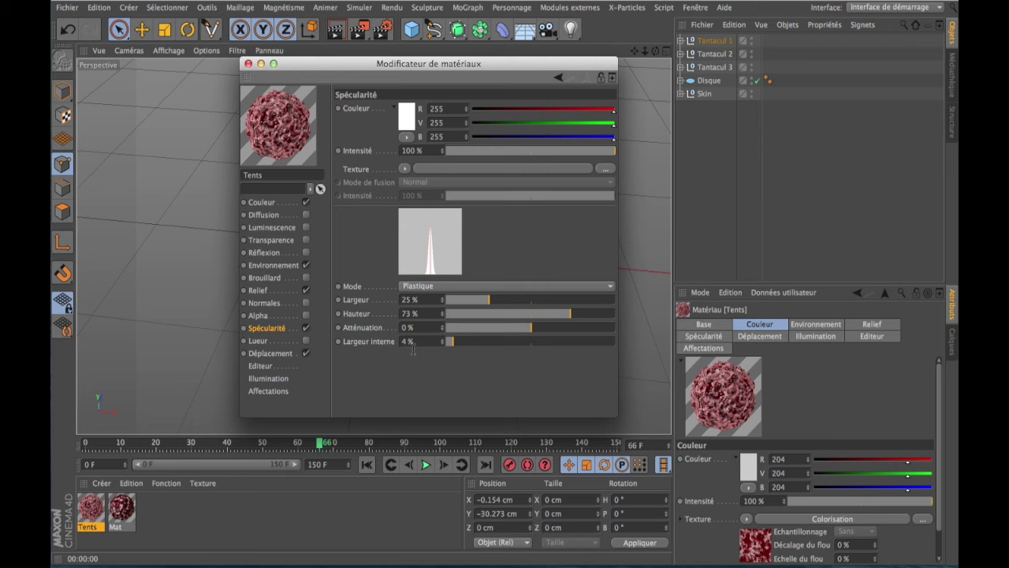
pyautogui.click(306, 353)
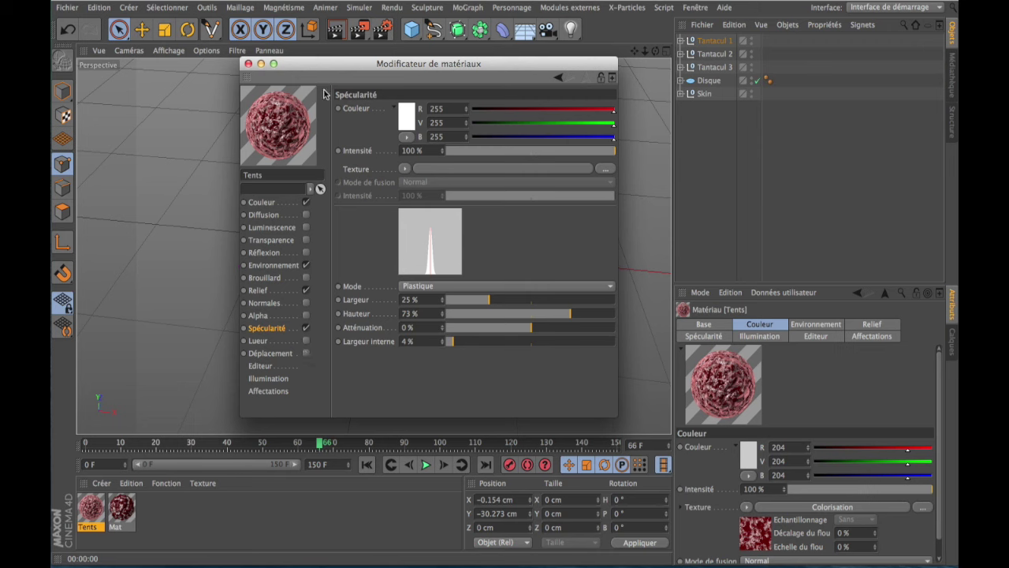
# - Drag the Tents material onto Tantacul 1, 2 and 3
pyautogui.click(248, 63)
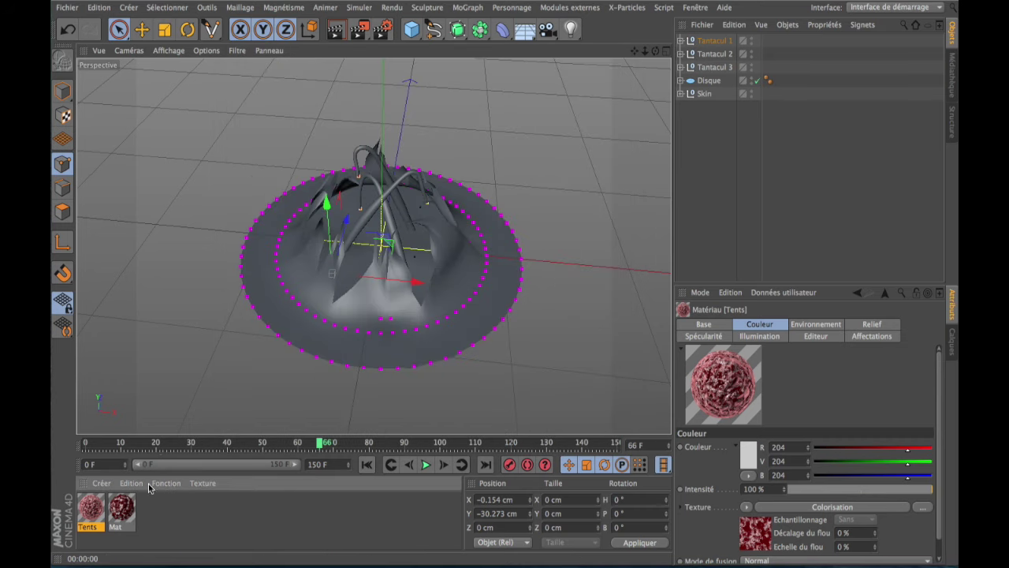
pyautogui.moveTo(122, 511); pyautogui.dragTo(710, 82)
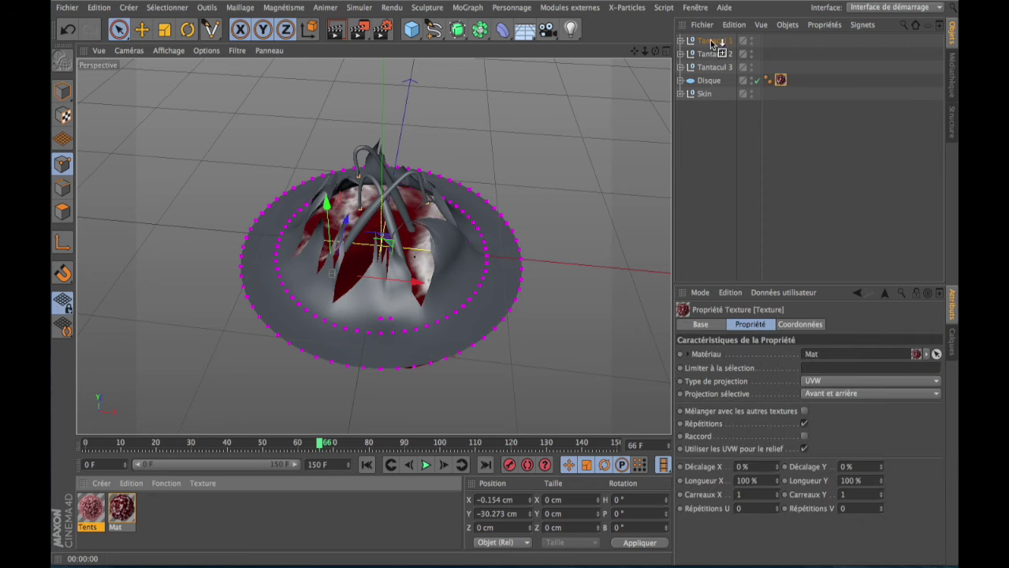
pyautogui.moveTo(704, 45); pyautogui.dragTo(714, 42)
pyautogui.moveTo(114, 483); pyautogui.dragTo(713, 55)
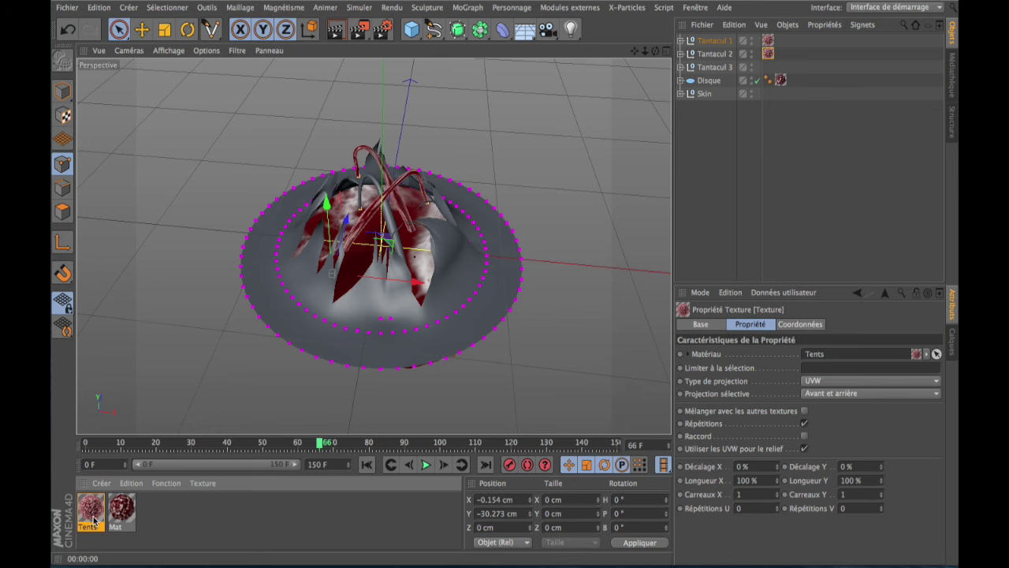
pyautogui.moveTo(93, 521); pyautogui.dragTo(709, 68)
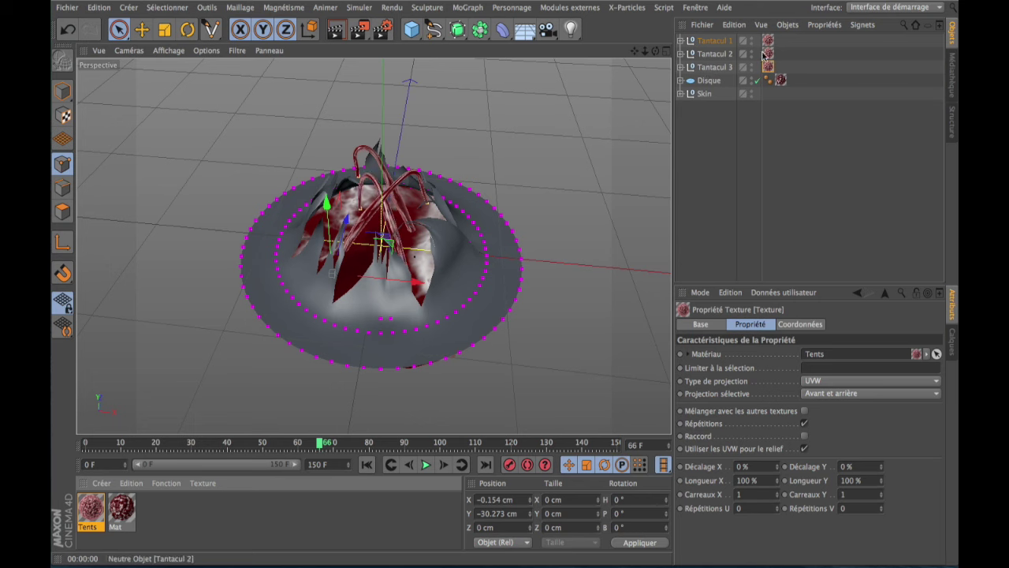
# - Switch the three tentacle texture tags to Cubique projection
pyautogui.moveTo(796, 36); pyautogui.dragTo(769, 73)
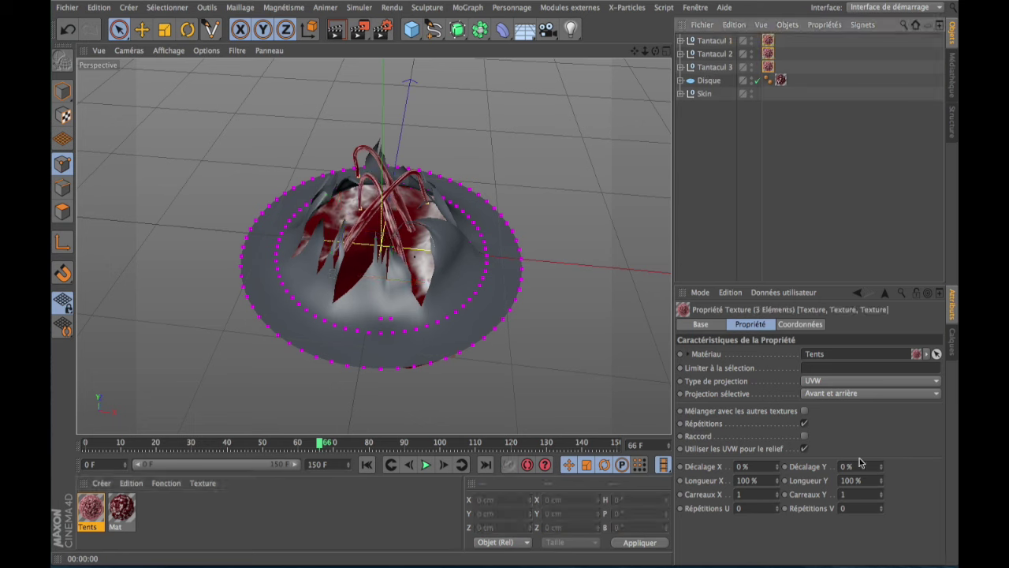
pyautogui.click(860, 384)
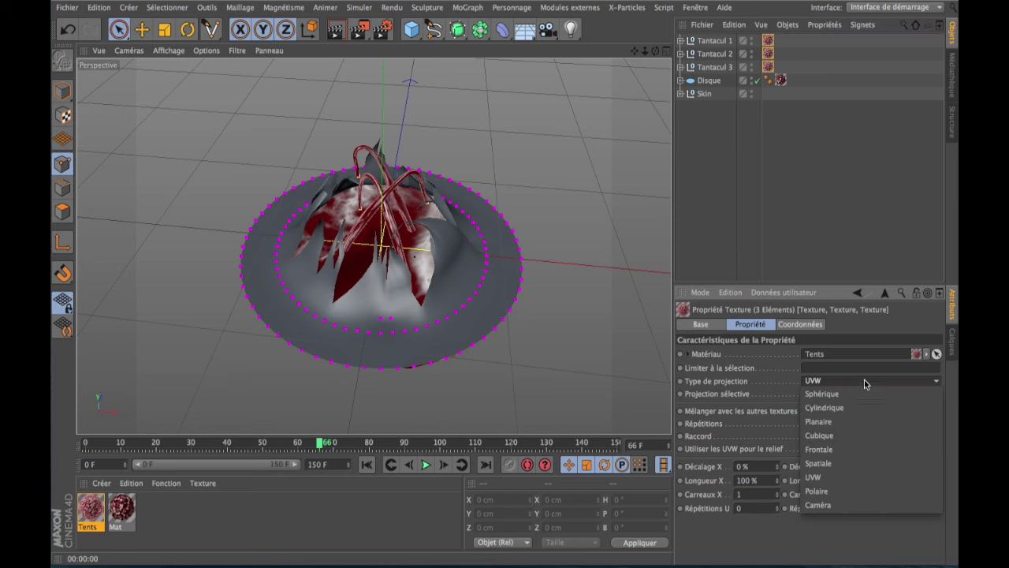
pyautogui.click(837, 434)
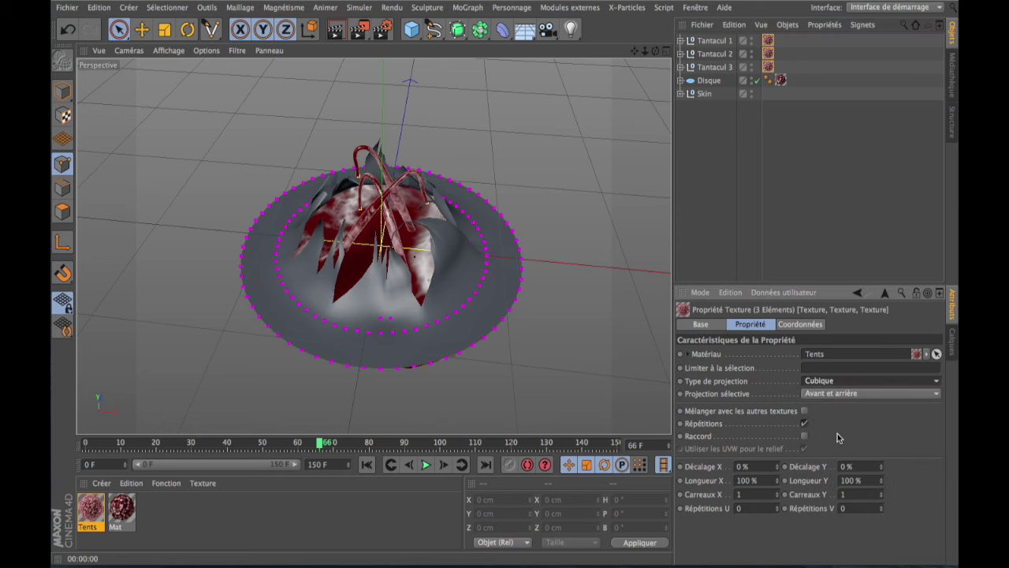
pyautogui.scroll(5, 435, 217)
pyautogui.scroll(-3, 436, 218)
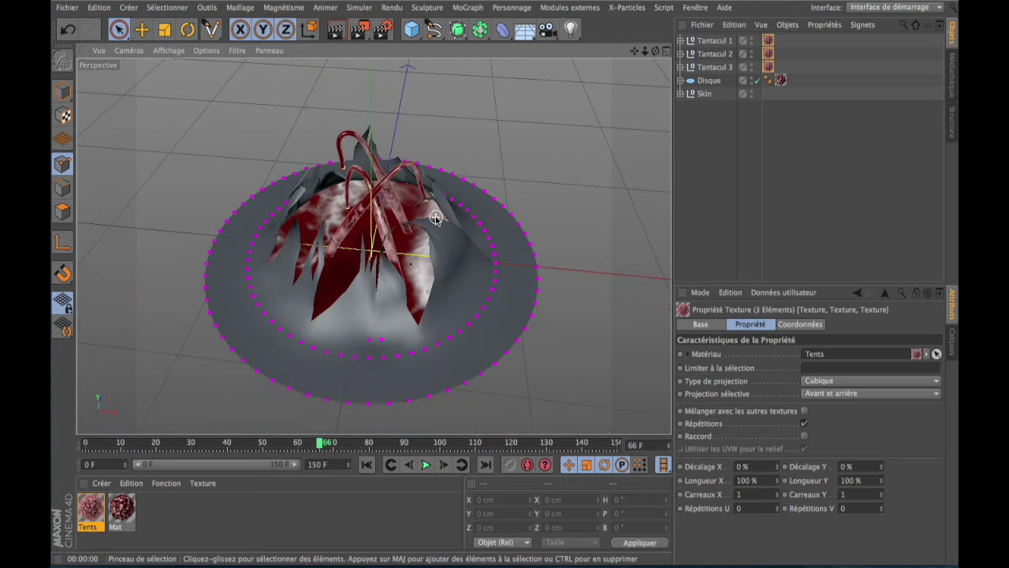
pyautogui.click(714, 157)
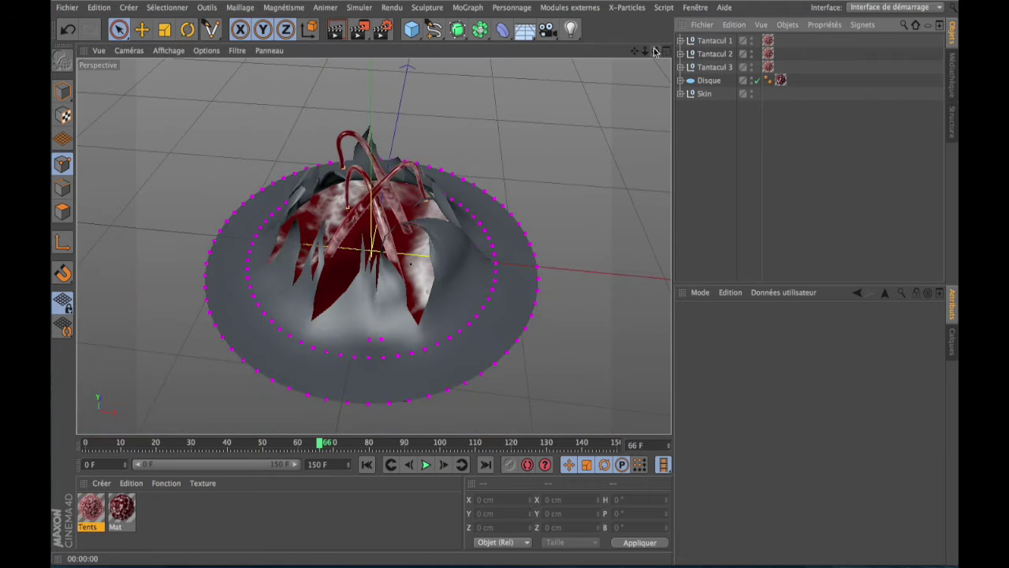
# - Play the tentacle animation to frame 38, reframe the view, then rewind to frame 0
pyautogui.moveTo(655, 51); pyautogui.dragTo(350, 262)
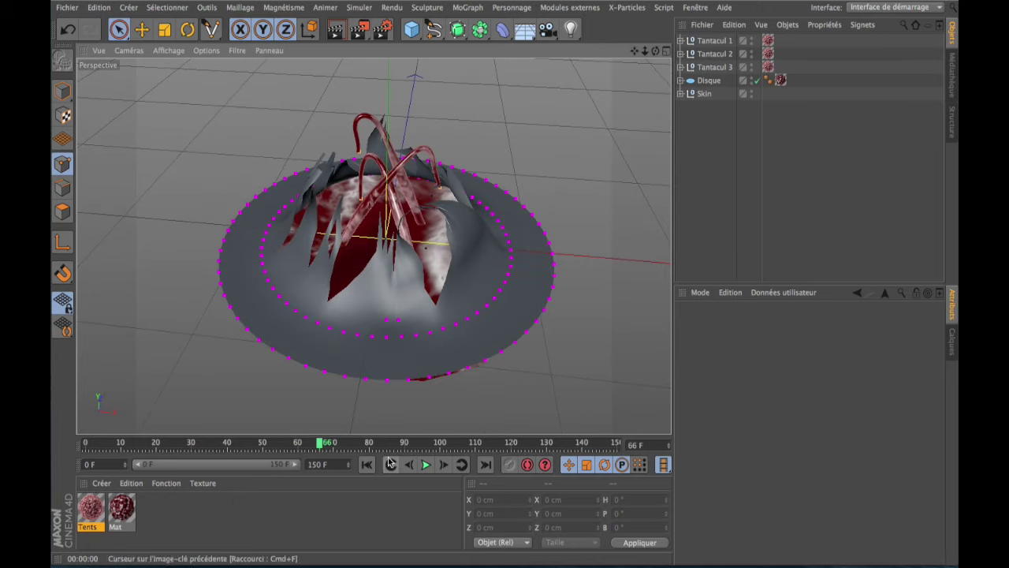
pyautogui.click(367, 464)
pyautogui.click(426, 464)
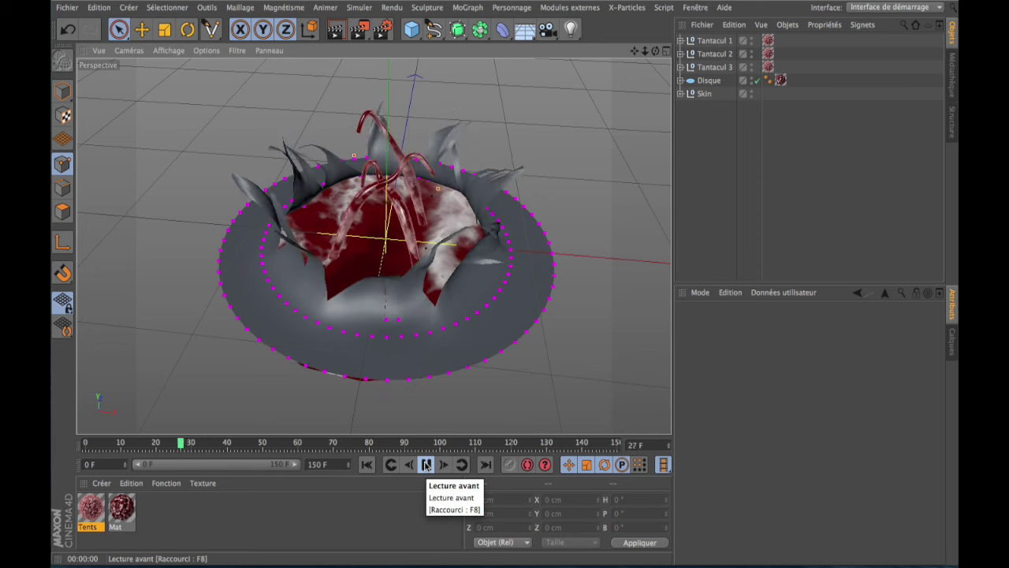
pyautogui.click(426, 464)
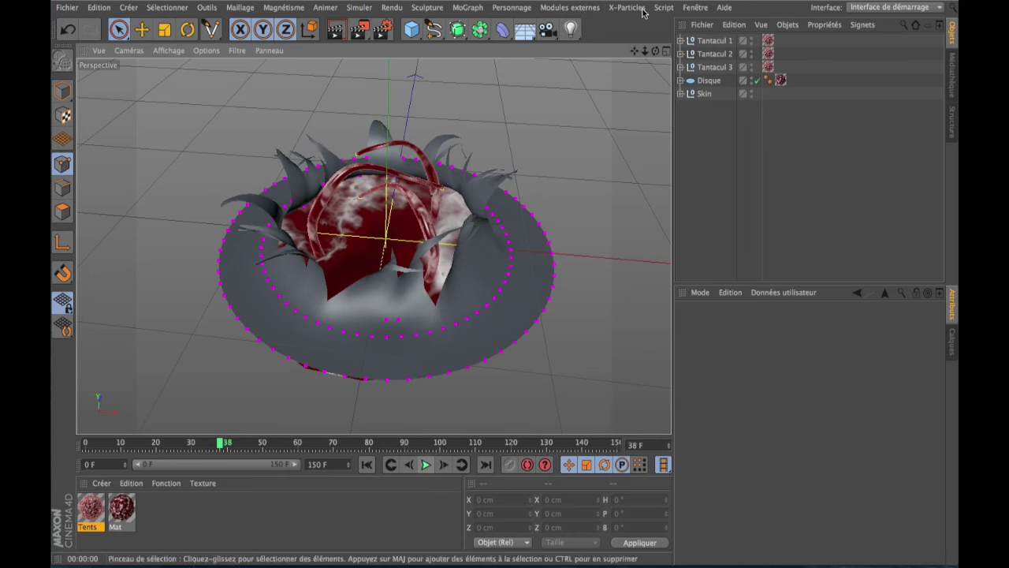
pyautogui.moveTo(634, 51); pyautogui.dragTo(374, 246)
pyautogui.moveTo(645, 51); pyautogui.dragTo(374, 246)
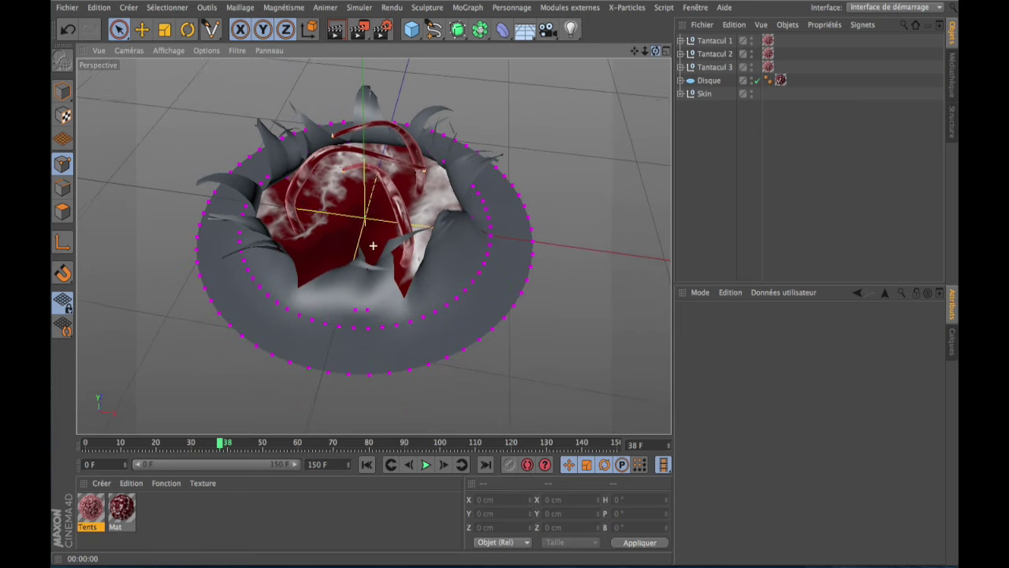
pyautogui.keyDown('alt'); pyautogui.moveTo(373, 246); pyautogui.dragTo(374, 246); pyautogui.keyUp('alt')
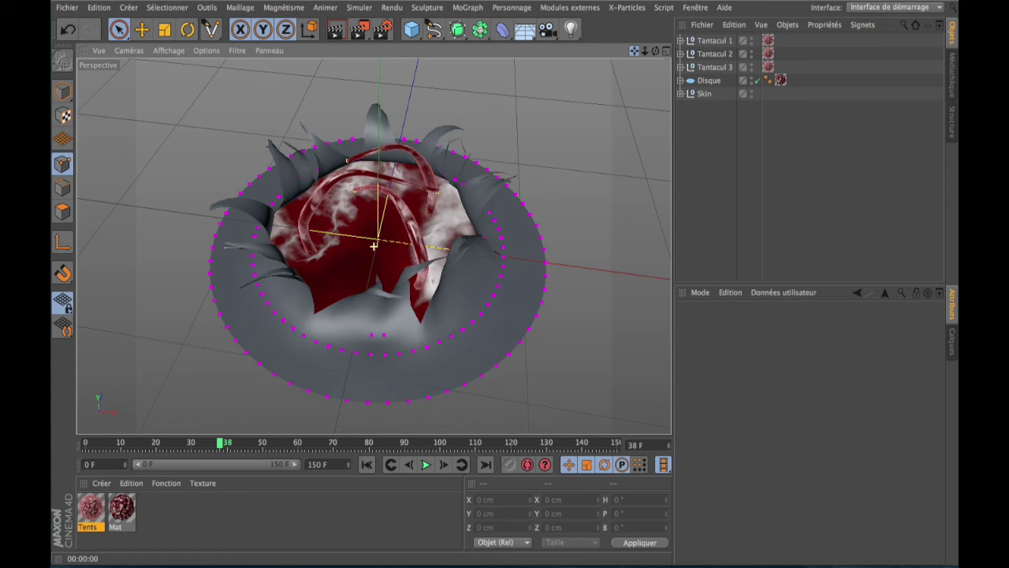
pyautogui.click(367, 464)
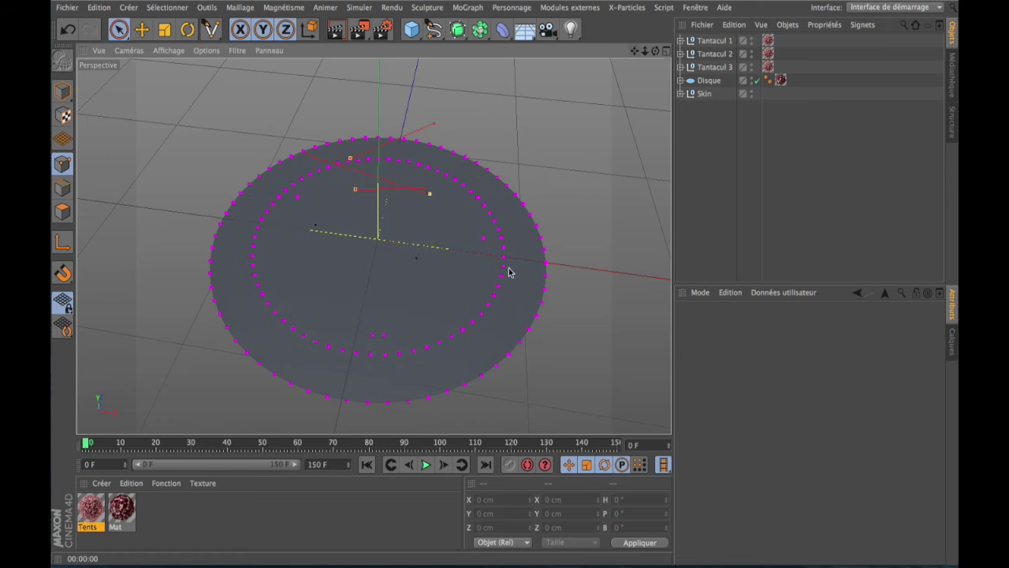
# - Pull the view back to show the whole disc and open the user material presets list
pyautogui.keyDown('alt'); pyautogui.moveTo(373, 246); pyautogui.dragTo(374, 246); pyautogui.keyUp('alt')
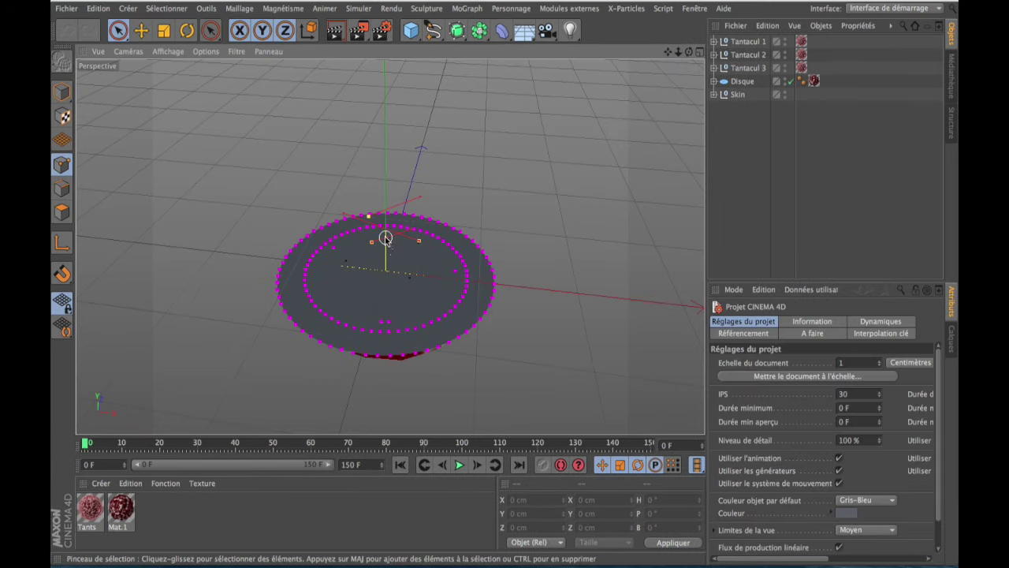
pyautogui.moveTo(667, 53); pyautogui.dragTo(688, 52)
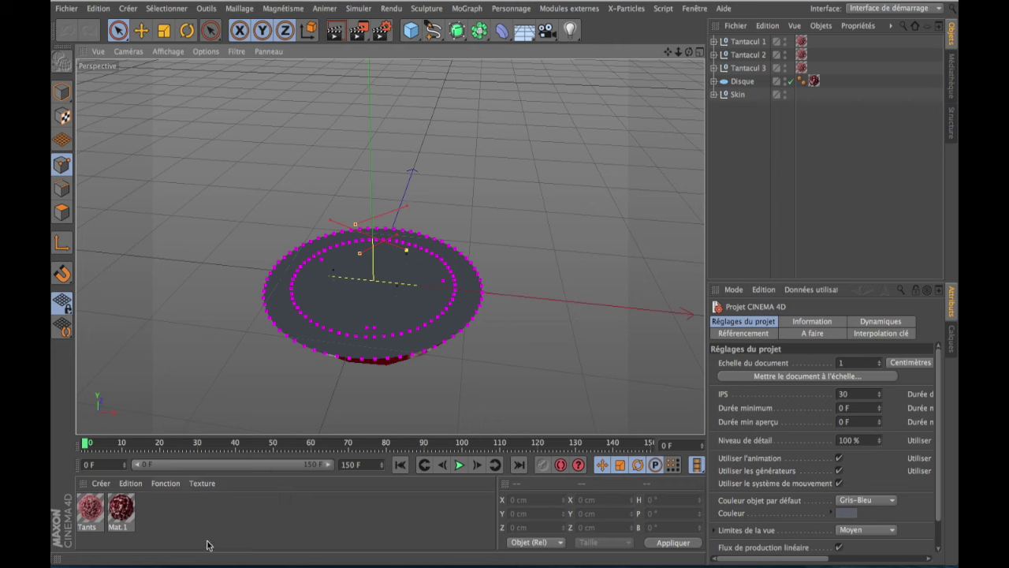
pyautogui.click(106, 484)
pyautogui.moveTo(164, 454)
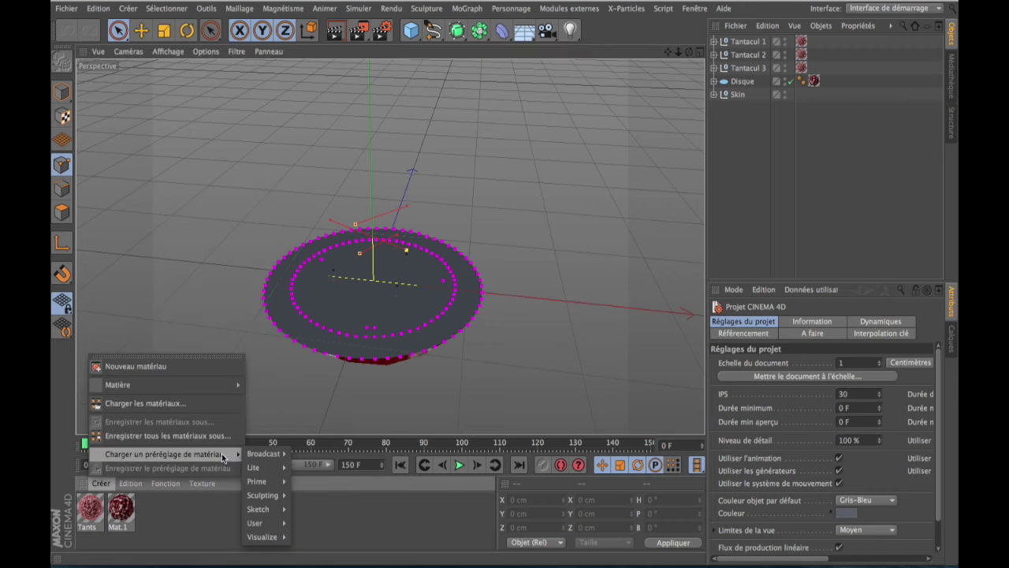
pyautogui.moveTo(260, 522)
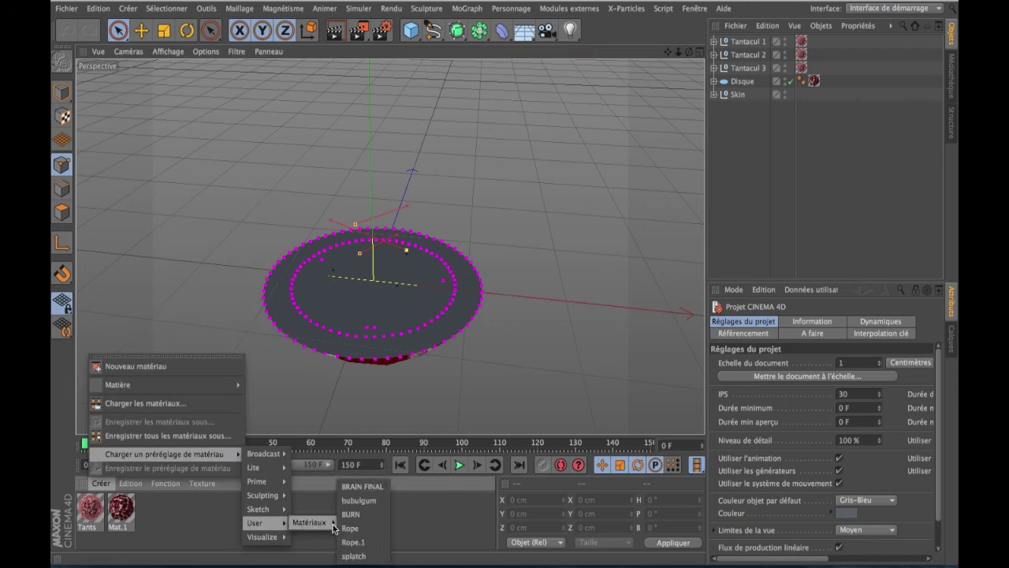
# - Load the BRAIN FINAL preset and place it after Mat.1 in the Material Manager
pyautogui.click(375, 489)
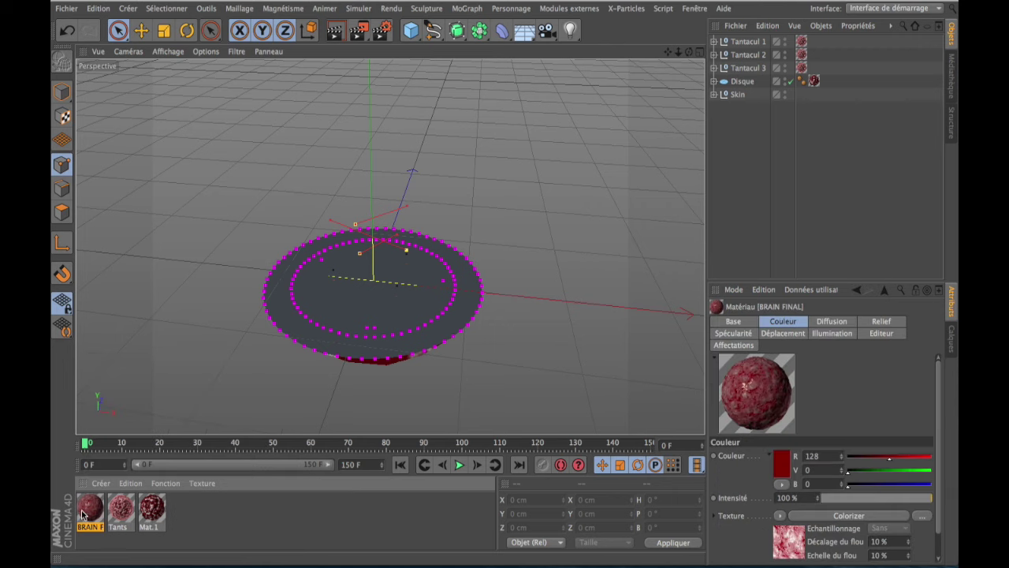
pyautogui.moveTo(87, 514); pyautogui.dragTo(182, 515)
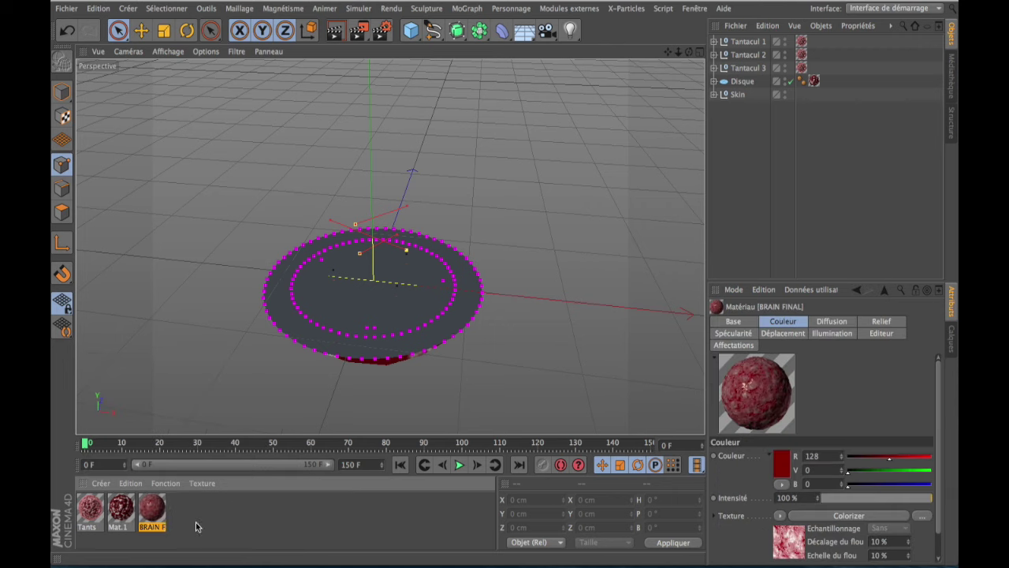
pyautogui.click(201, 520)
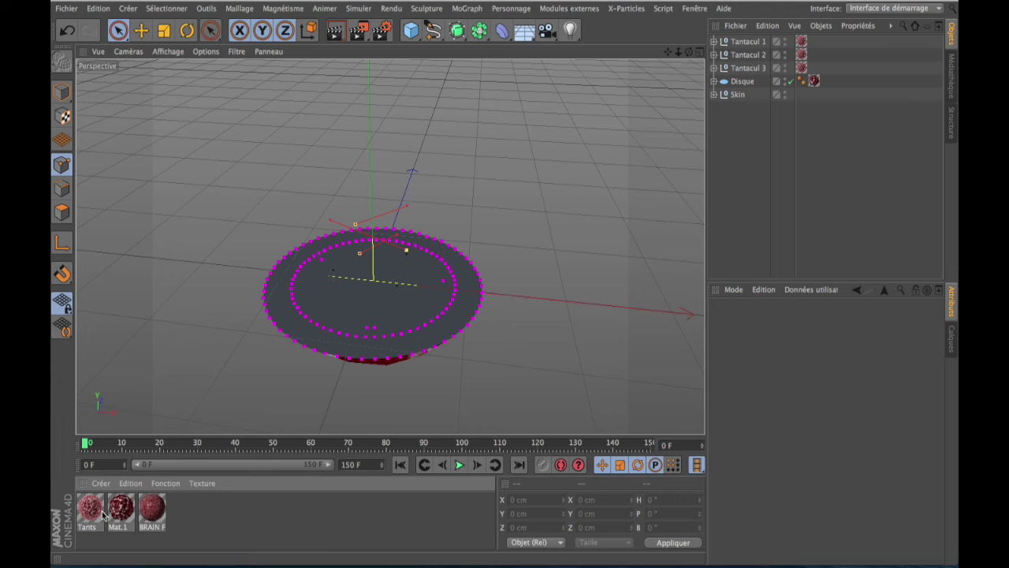
pyautogui.click(154, 512)
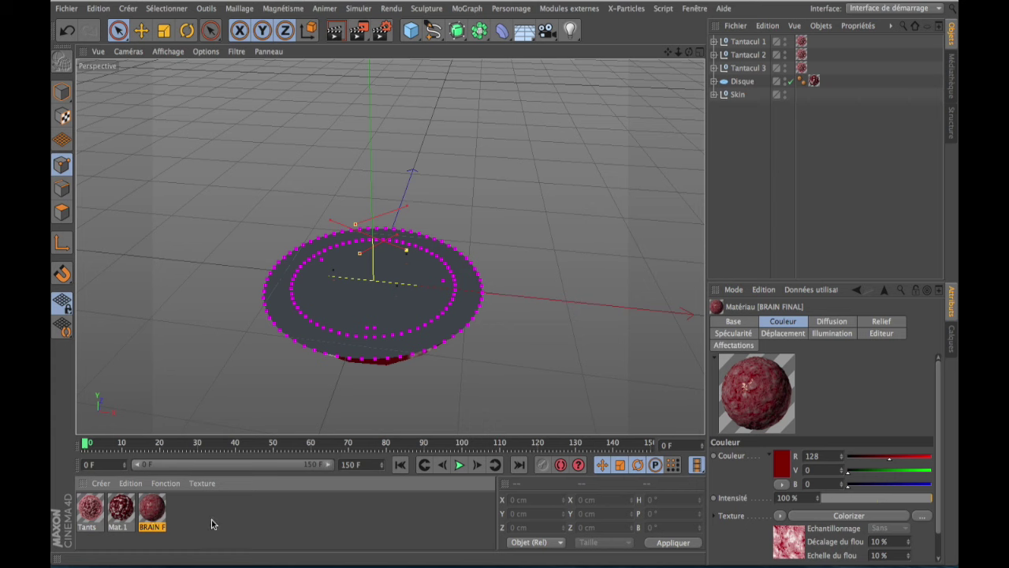
# - Replace Disque's old texture tag with BRAIN FINAL using Cubique projection
pyautogui.click(813, 81)
pyautogui.press('Delete')
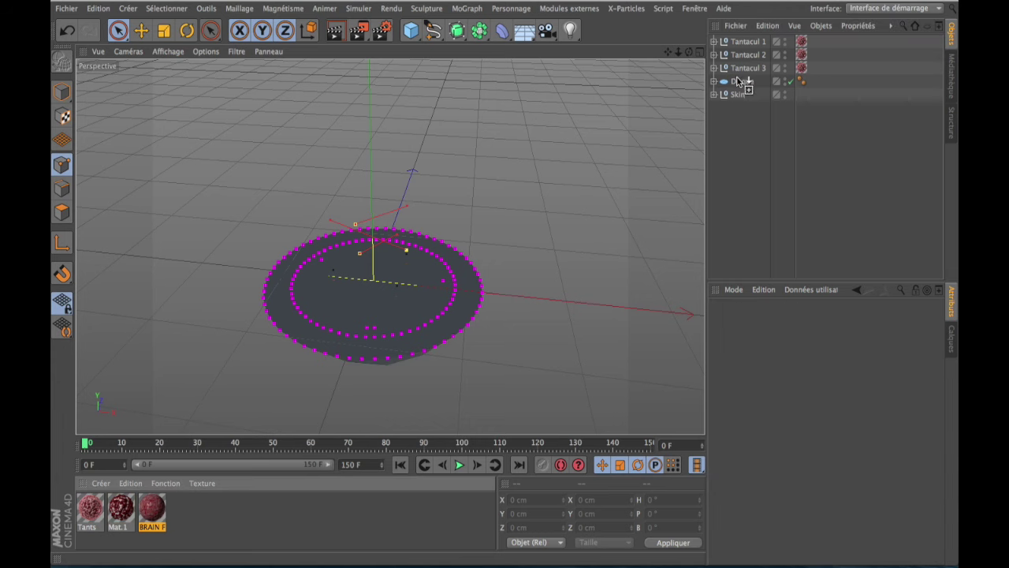
pyautogui.moveTo(739, 59); pyautogui.dragTo(745, 82)
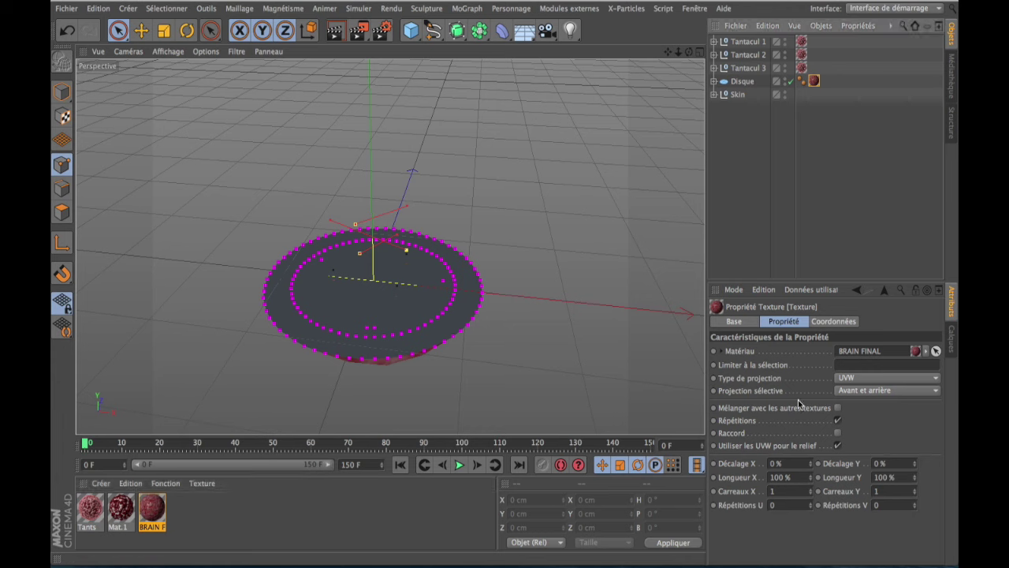
pyautogui.click(881, 382)
pyautogui.click(860, 432)
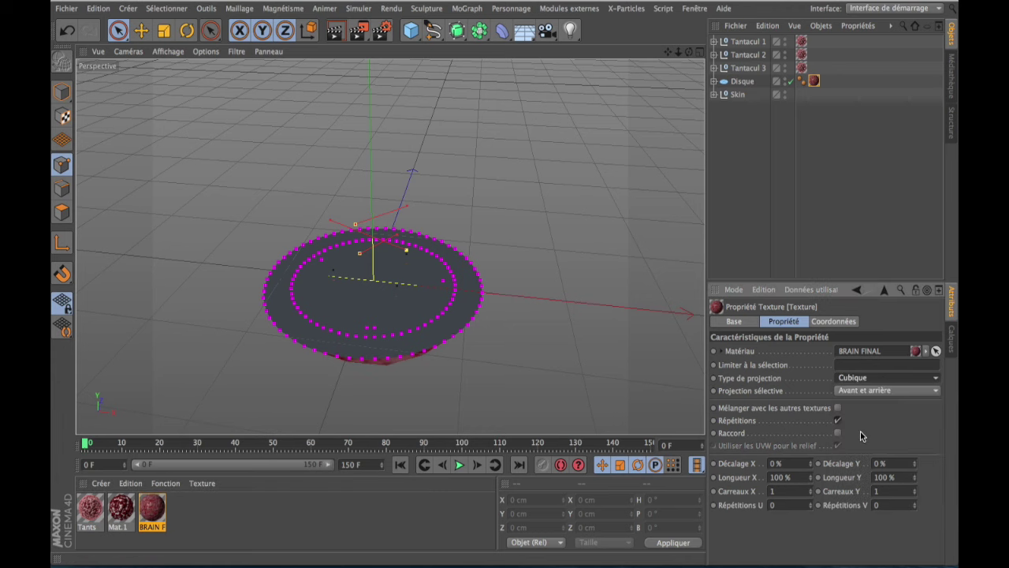
# - Create a new blank Mat material and open it in the material editor
pyautogui.click(727, 153)
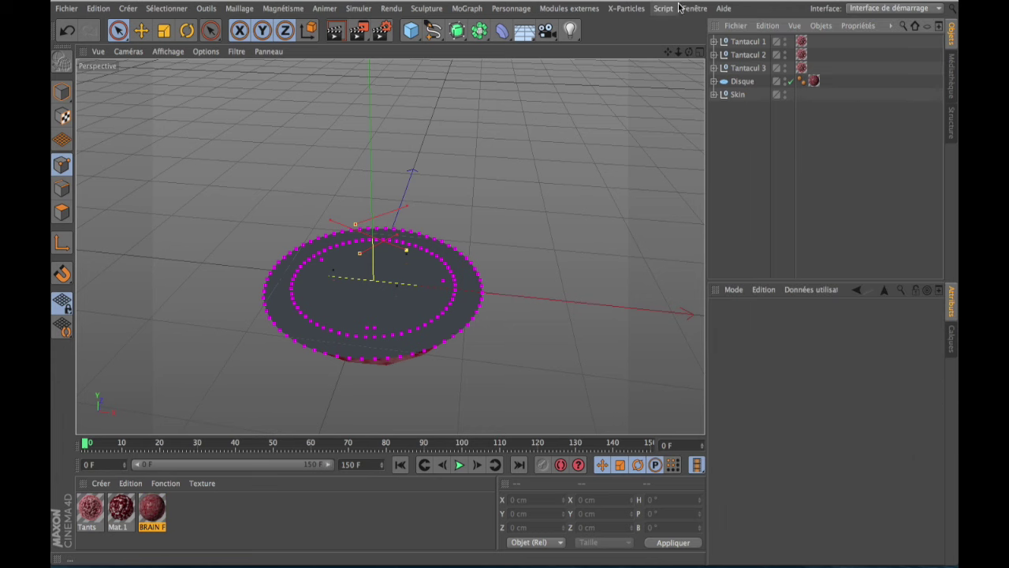
pyautogui.moveTo(688, 51)
pyautogui.mouseDown()
pyautogui.moveTo(389, 247)
pyautogui.moveTo(396, 239)
pyautogui.mouseUp()
pyautogui.doubleClick(209, 508)
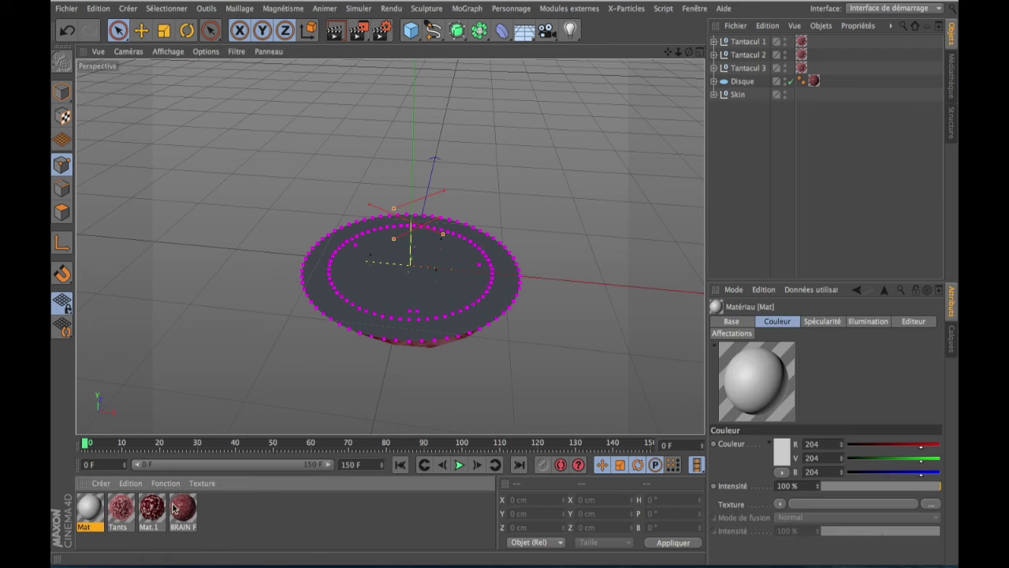
pyautogui.doubleClick(91, 513)
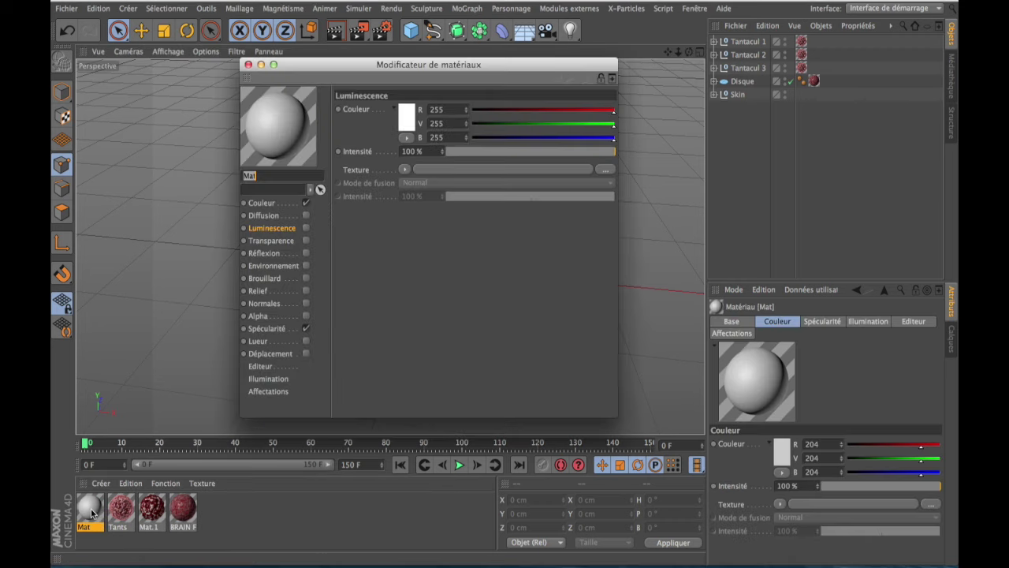
# - Disable colour and specular, and load arm000.psd into Luminescence without copying it
pyautogui.click(305, 203)
pyautogui.click(306, 328)
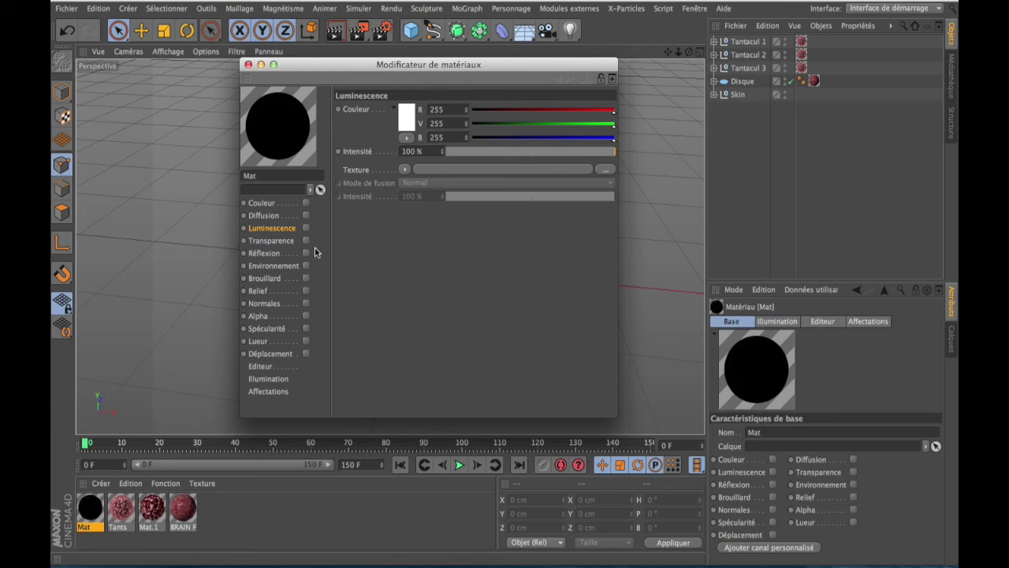
pyautogui.click(306, 227)
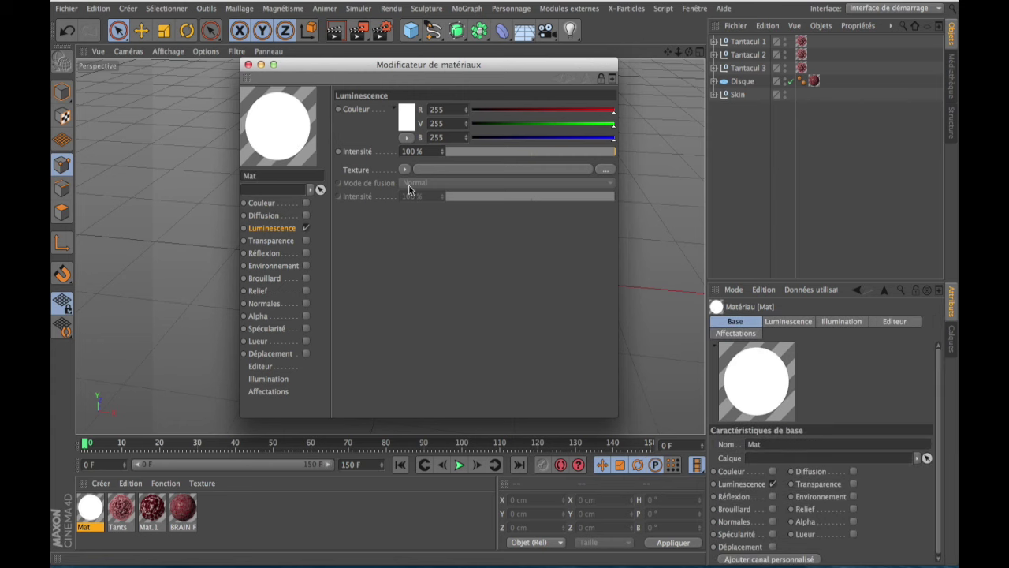
pyautogui.click(608, 171)
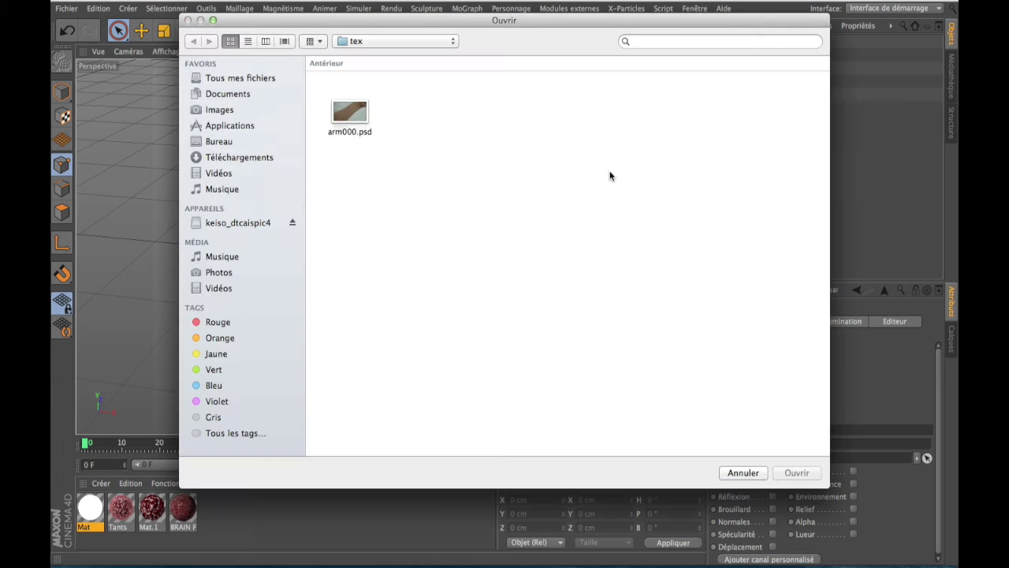
pyautogui.click(356, 119)
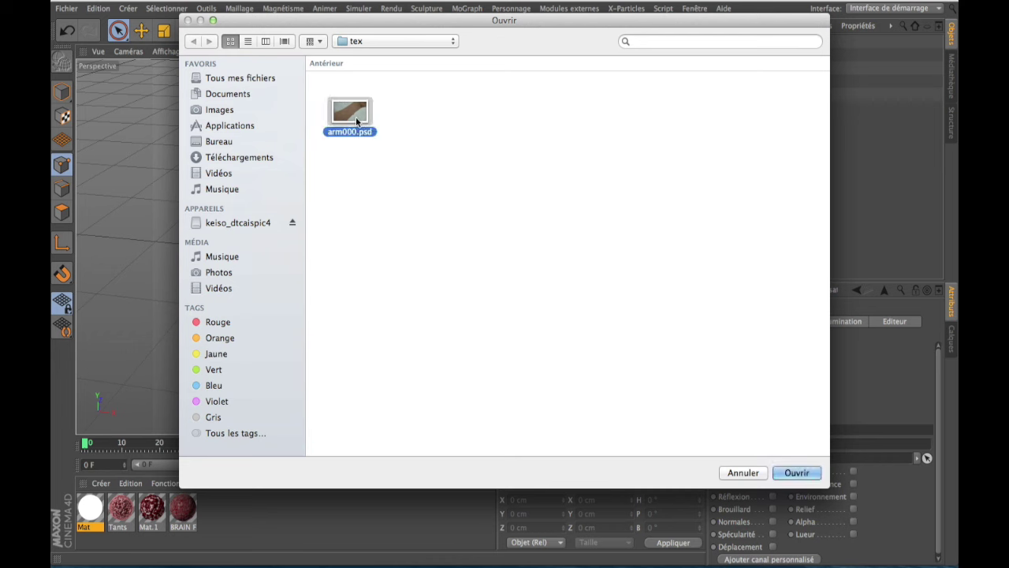
pyautogui.click(796, 473)
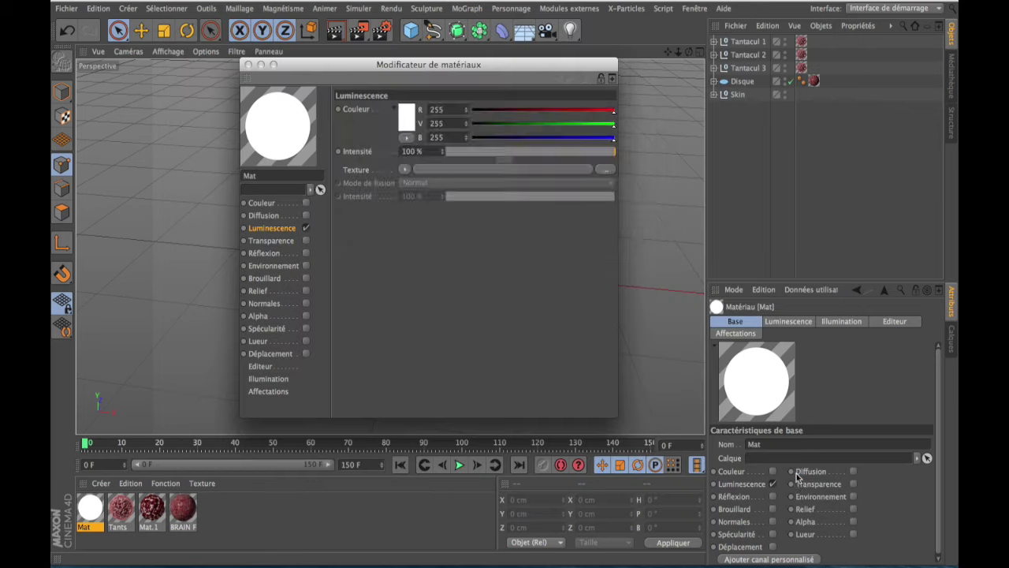
pyautogui.click(548, 197)
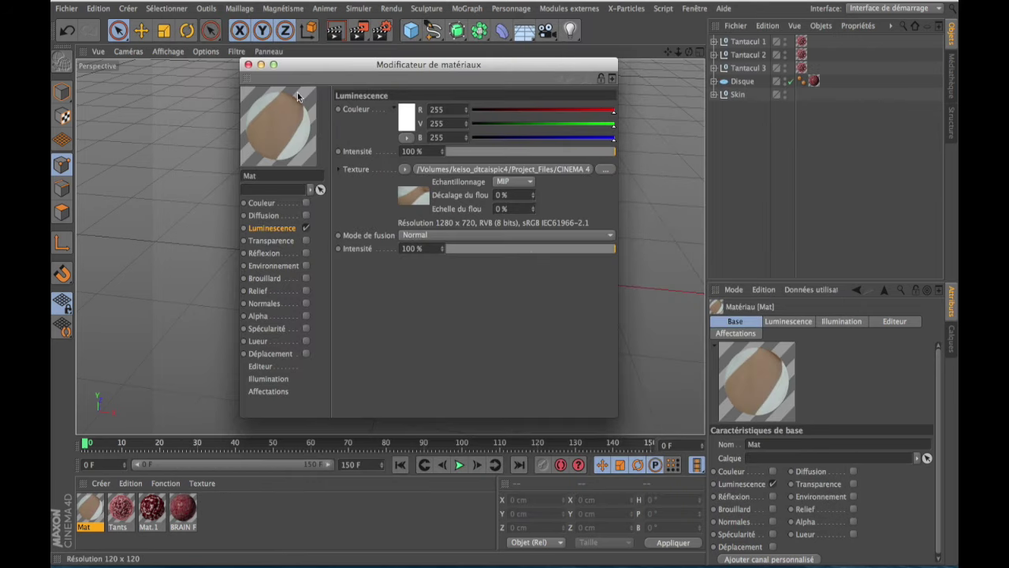
pyautogui.click(248, 65)
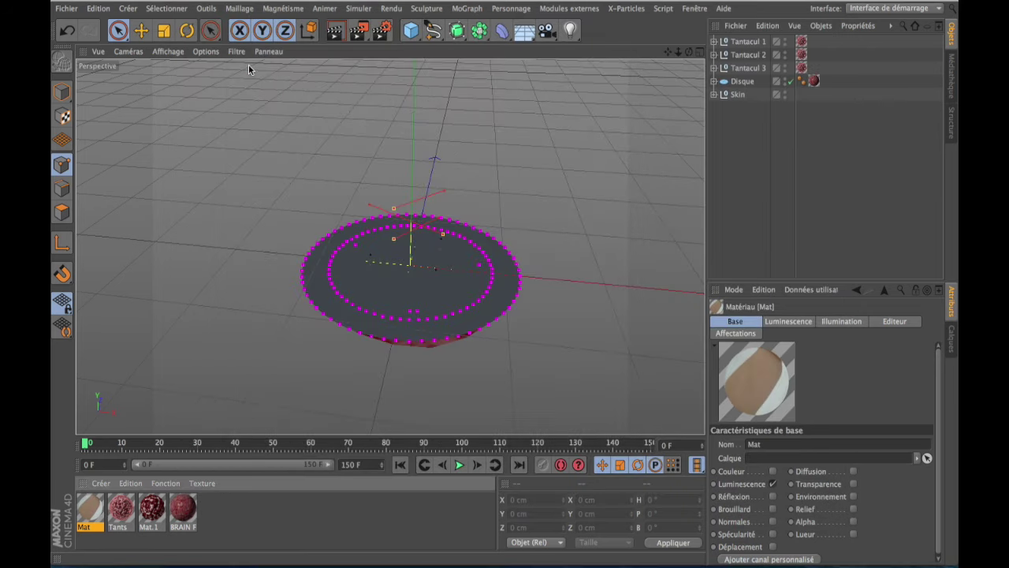
# - Add an Arrière plan object and drag the Mat material onto it
pyautogui.click(128, 10)
pyautogui.moveTo(147, 107)
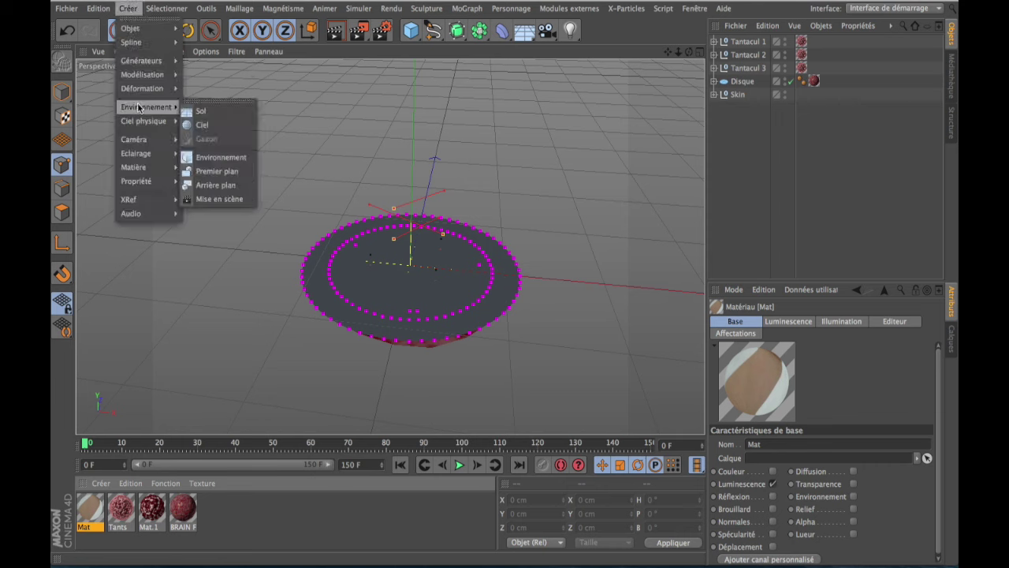
pyautogui.click(215, 186)
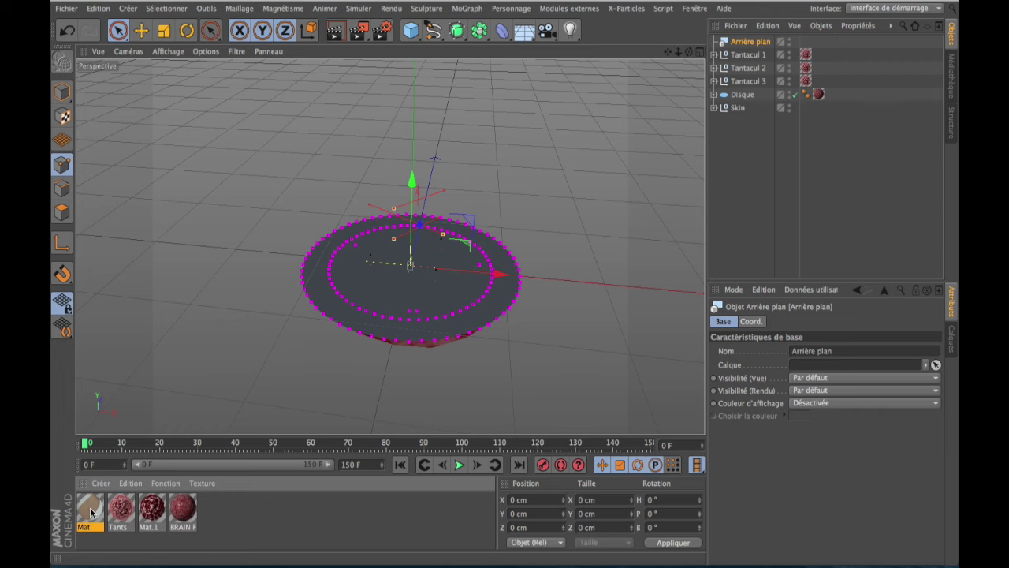
pyautogui.moveTo(90, 511); pyautogui.dragTo(747, 44)
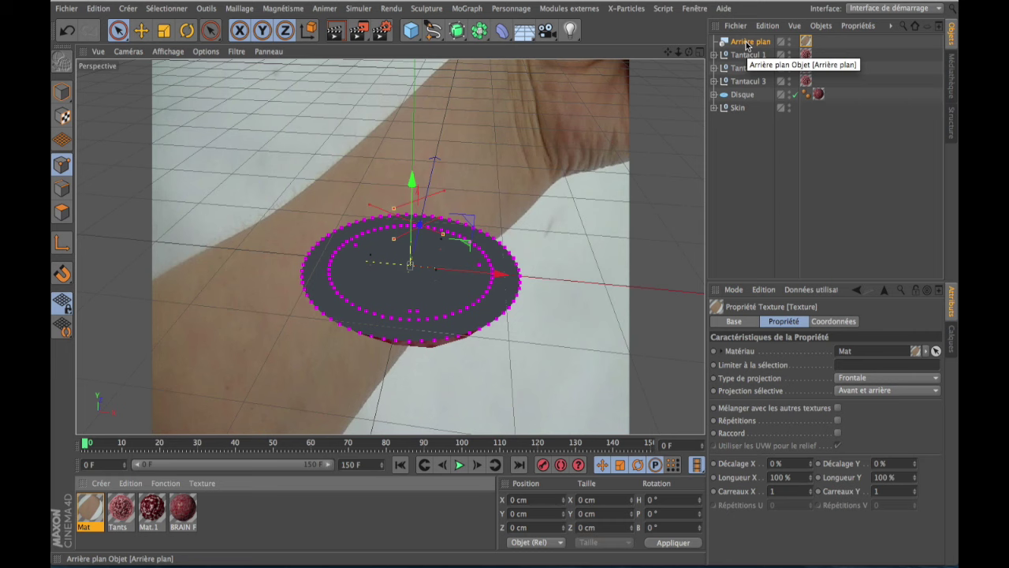
# - Pan and orbit the viewport until the disc sits over the middle of the forearm
pyautogui.click(615, 143)
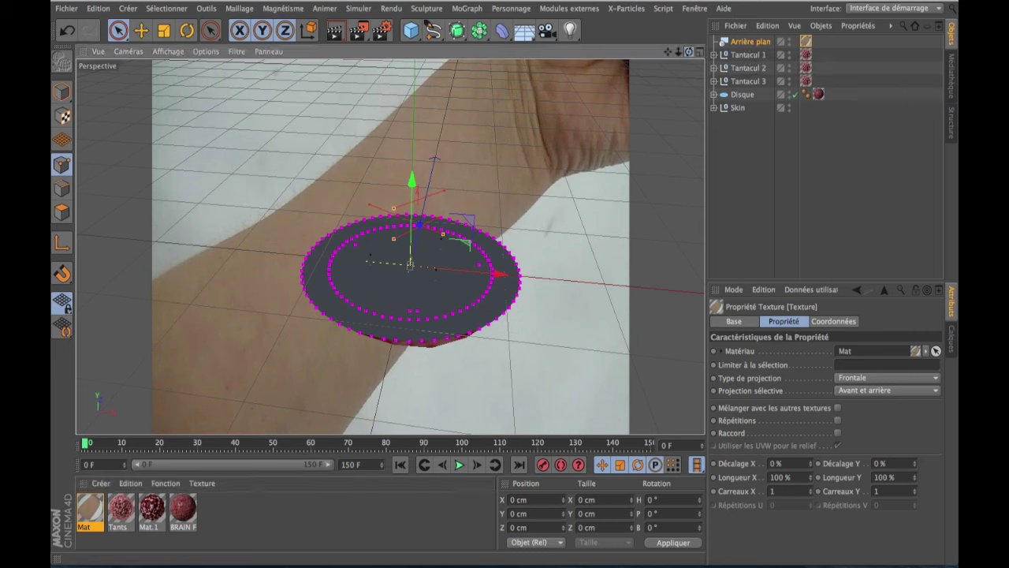
pyautogui.keyDown('alt'); pyautogui.moveTo(410, 264); pyautogui.dragTo(390, 242, button='middle'); pyautogui.keyUp('alt')
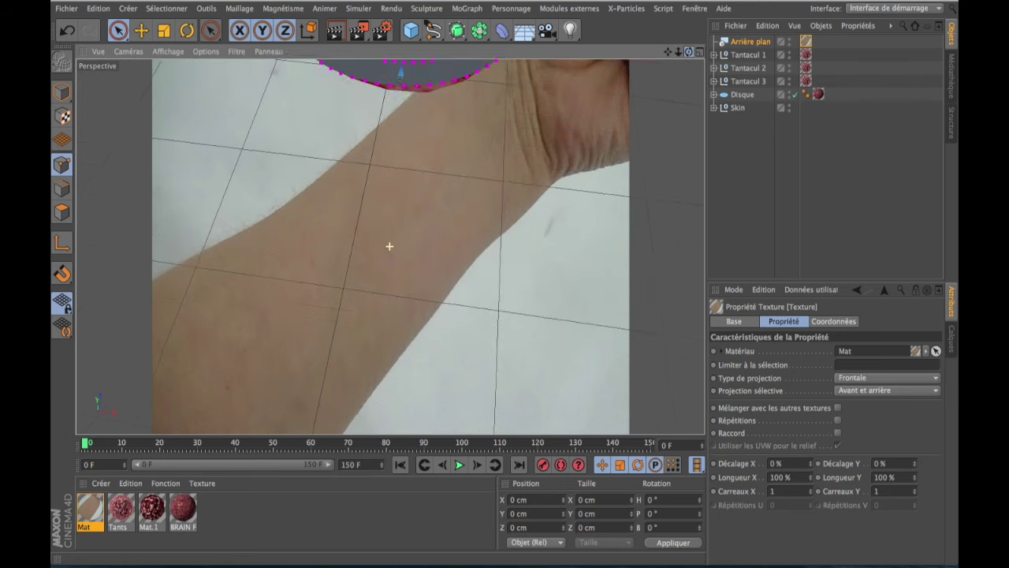
pyautogui.keyDown('alt'); pyautogui.moveTo(390, 247); pyautogui.dragTo(390, 246); pyautogui.keyUp('alt')
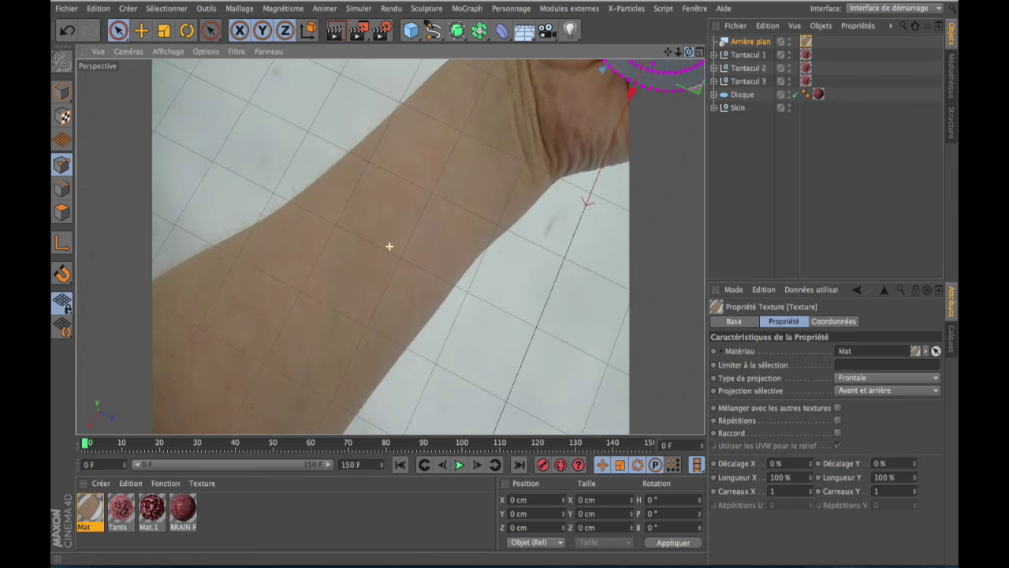
pyautogui.moveTo(675, 50); pyautogui.dragTo(389, 246)
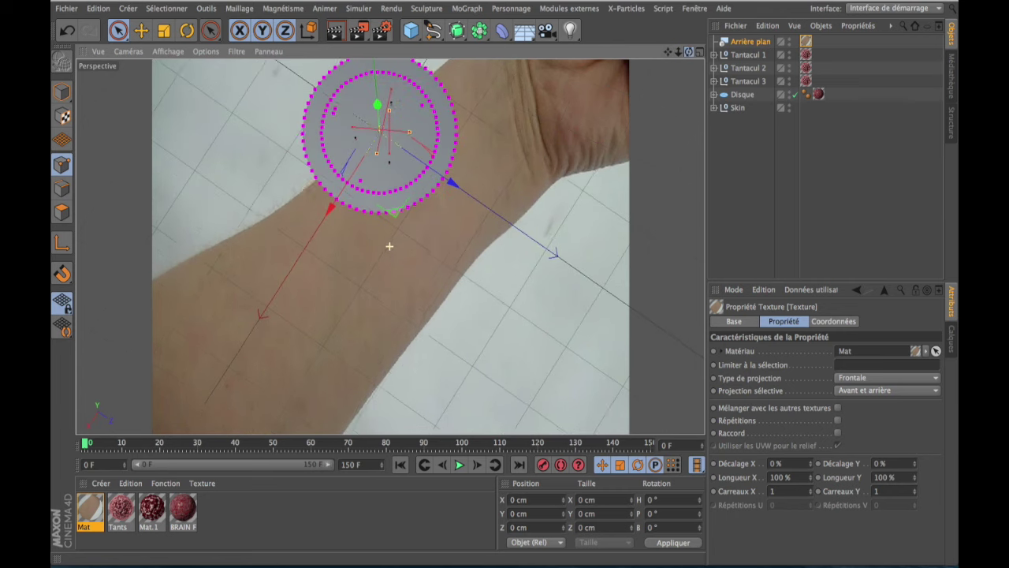
pyautogui.moveTo(667, 50)
pyautogui.mouseDown()
pyautogui.moveTo(390, 247)
pyautogui.moveTo(399, 253)
pyautogui.mouseUp()
pyautogui.moveTo(686, 56); pyautogui.dragTo(389, 246)
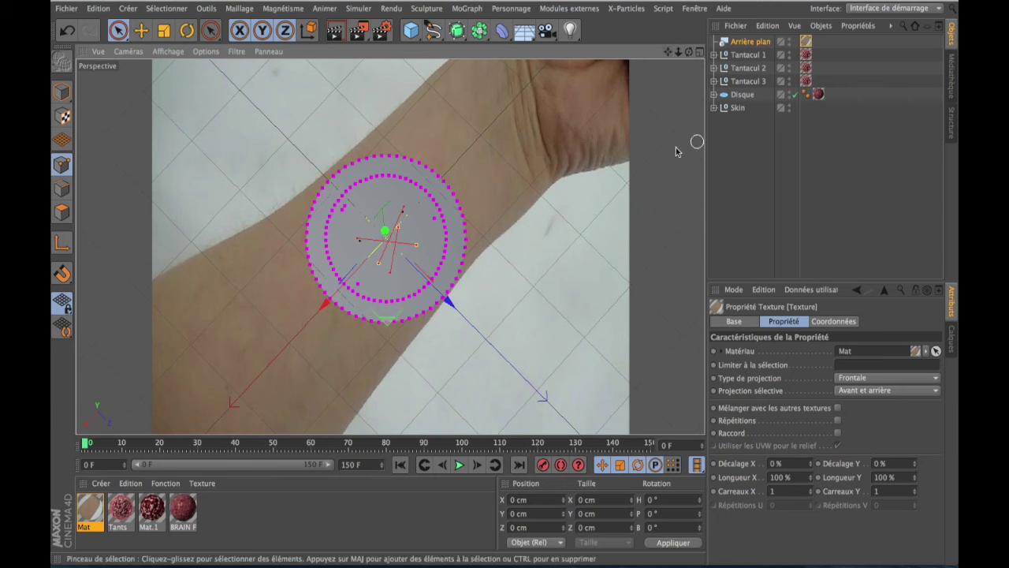
pyautogui.click(100, 9)
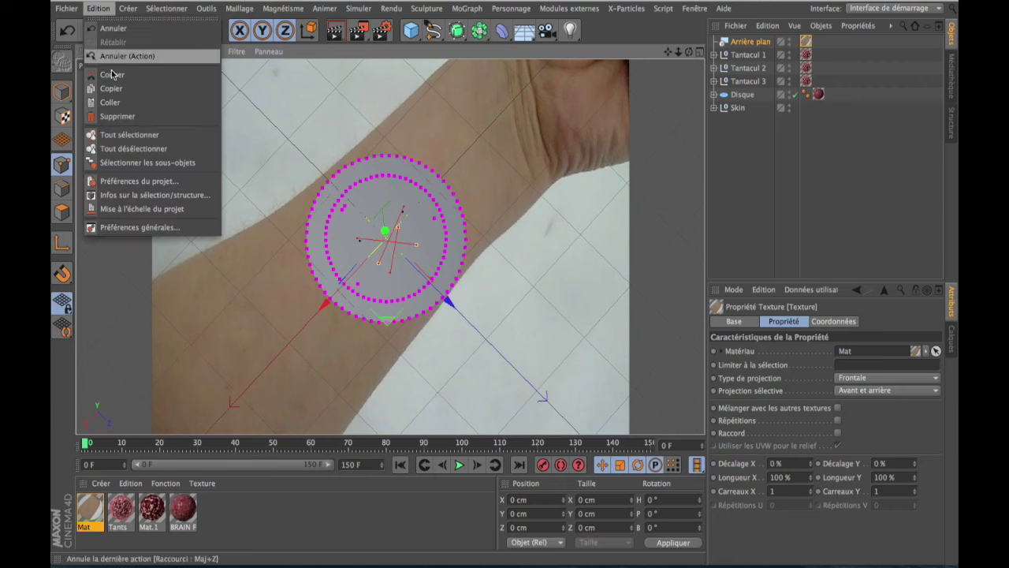
# - Set the project IPS to 24 and the render output to 1280 × 720 (HDTV 16:9)
pyautogui.click(117, 182)
pyautogui.write('24')
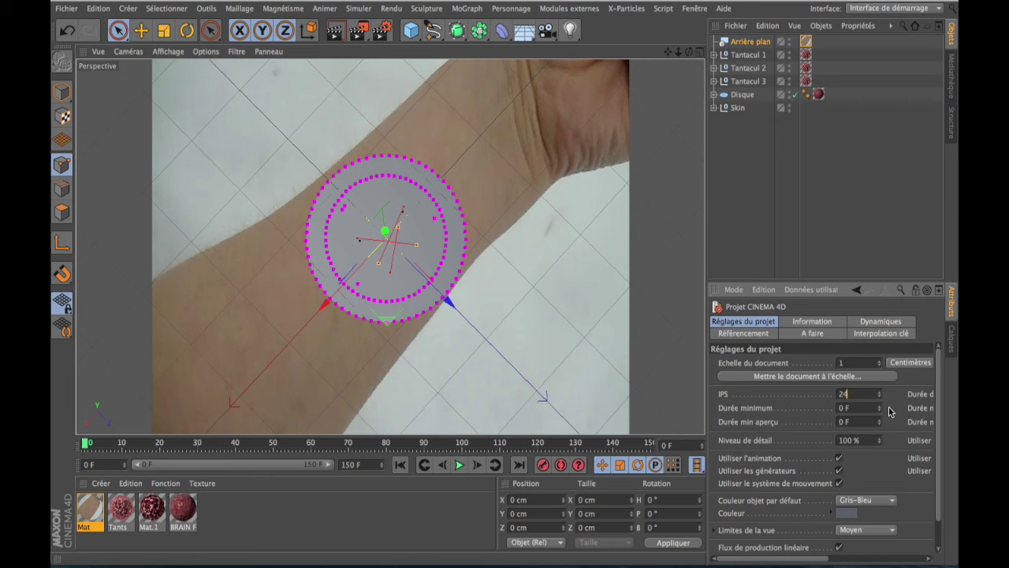
pyautogui.press('Return')
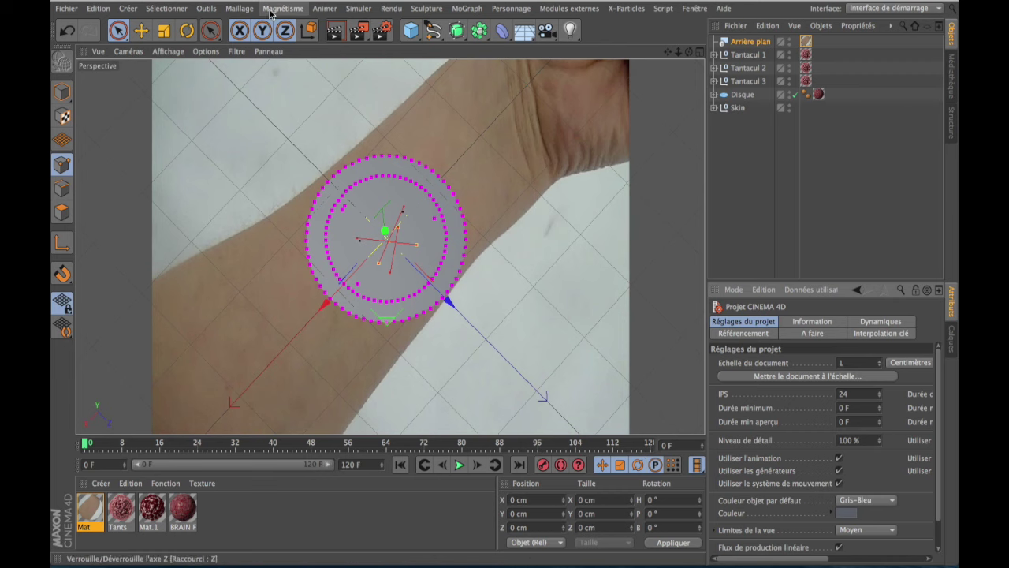
pyautogui.click(381, 31)
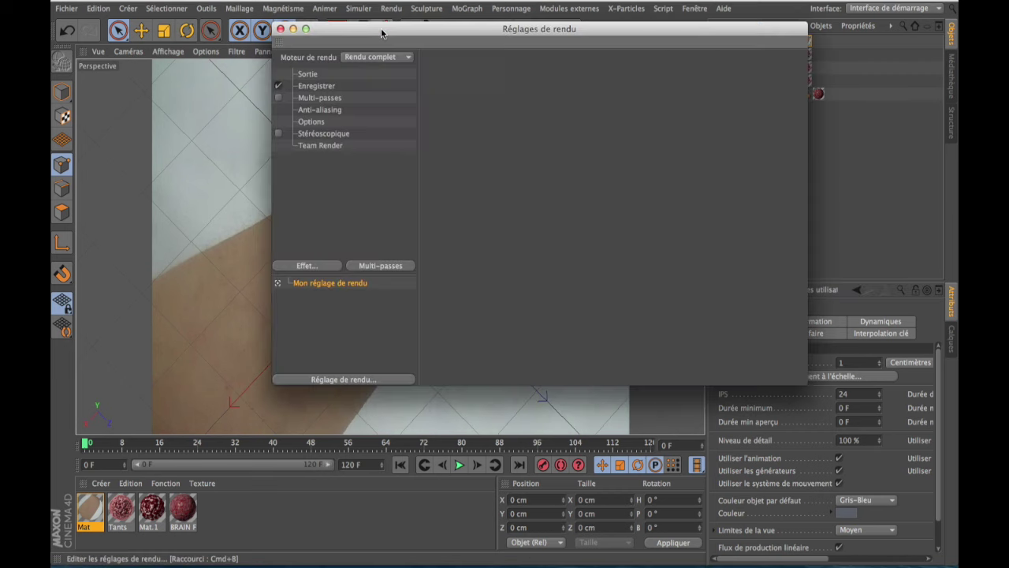
pyautogui.click(309, 75)
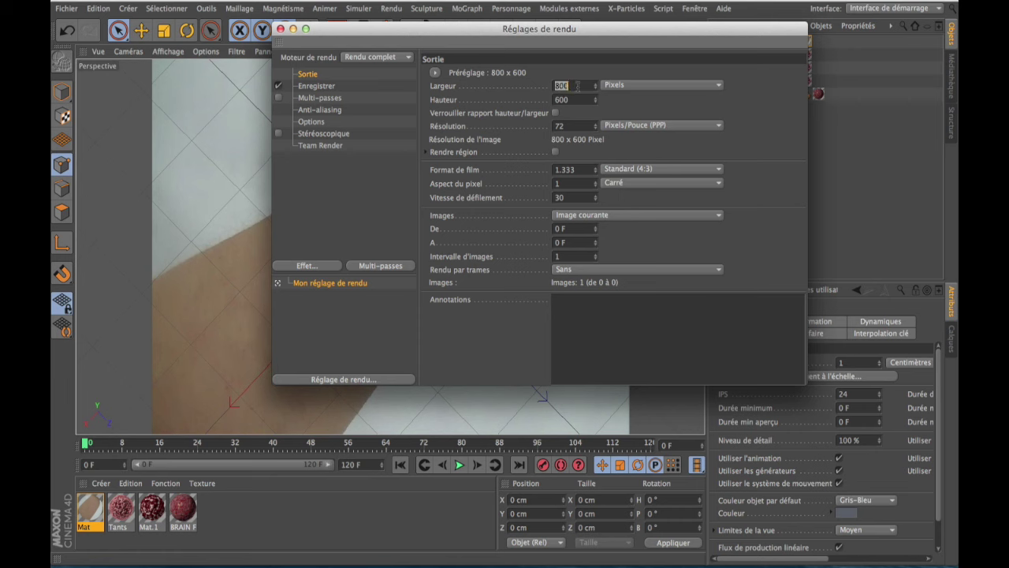
pyautogui.write('12')
pyautogui.click(577, 100)
pyautogui.write('720')
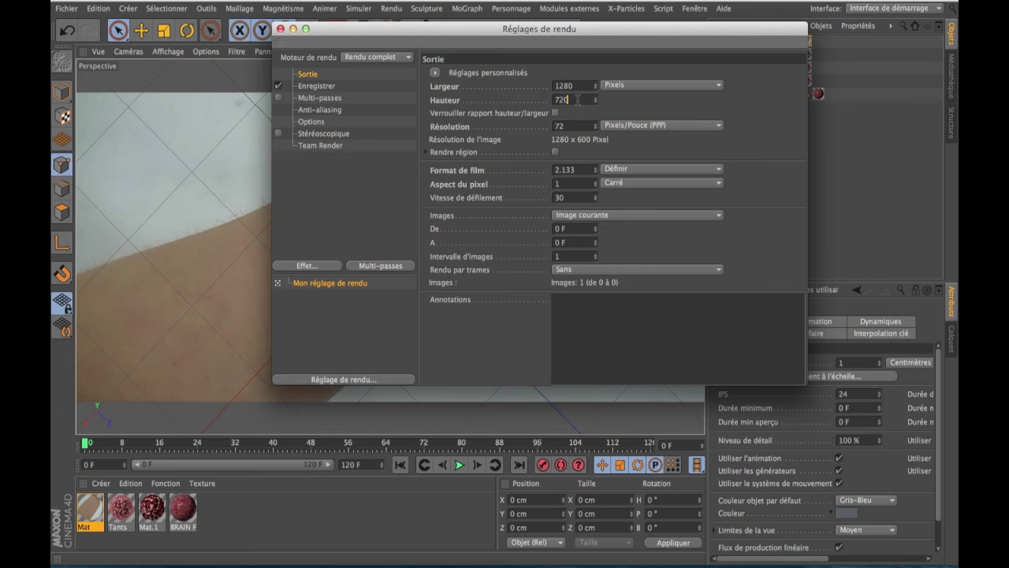
pyautogui.press('Return')
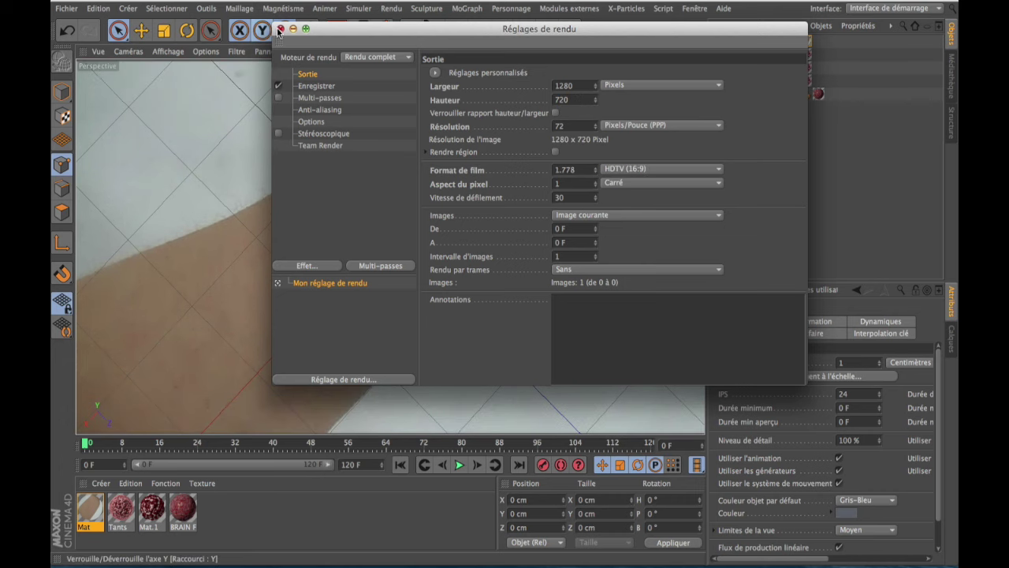
# - Zoom out and tilt the view over the forearm, then play the animation to frame 22
pyautogui.click(279, 29)
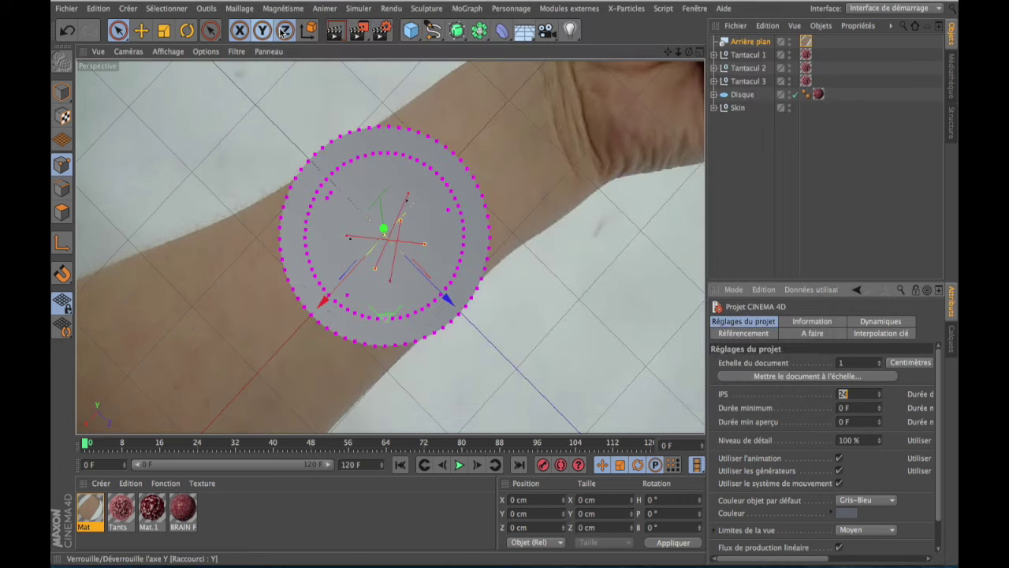
pyautogui.scroll(-3, 487, 220)
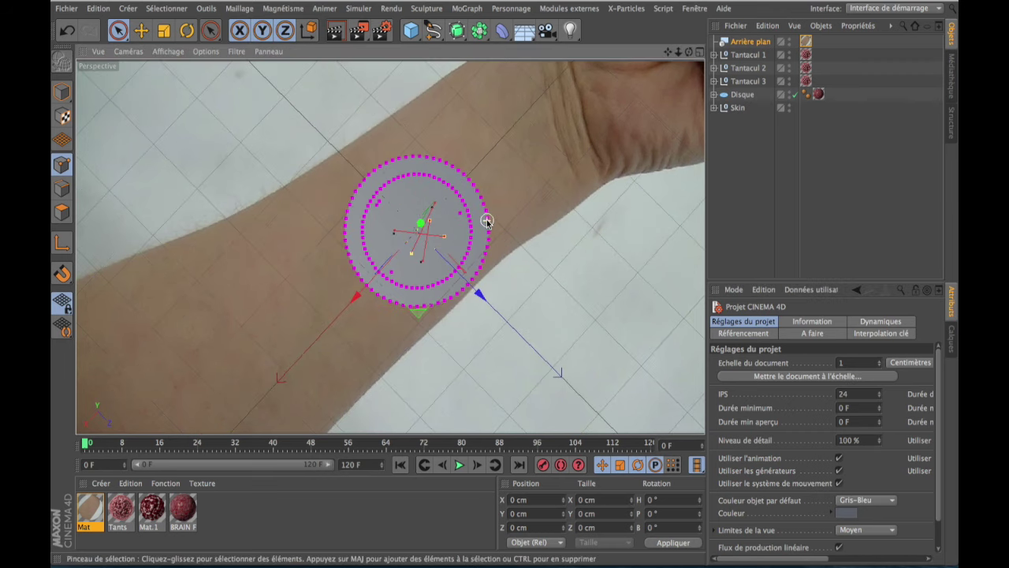
pyautogui.keyDown('alt'); pyautogui.moveTo(436, 235); pyautogui.dragTo(389, 247, button='middle'); pyautogui.keyUp('alt')
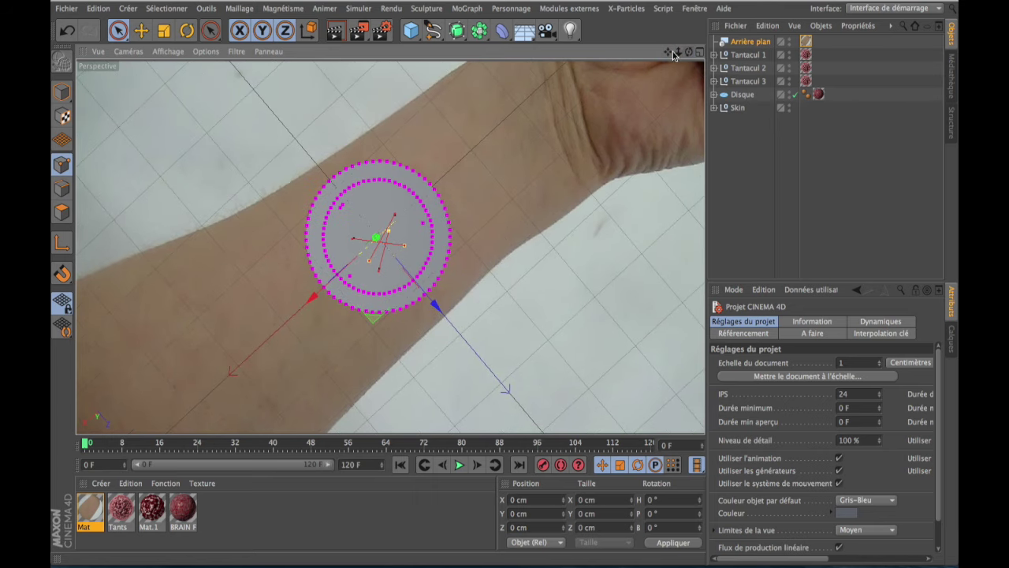
pyautogui.moveTo(686, 50)
pyautogui.mouseDown()
pyautogui.moveTo(666, 48)
pyautogui.moveTo(390, 251)
pyautogui.mouseUp()
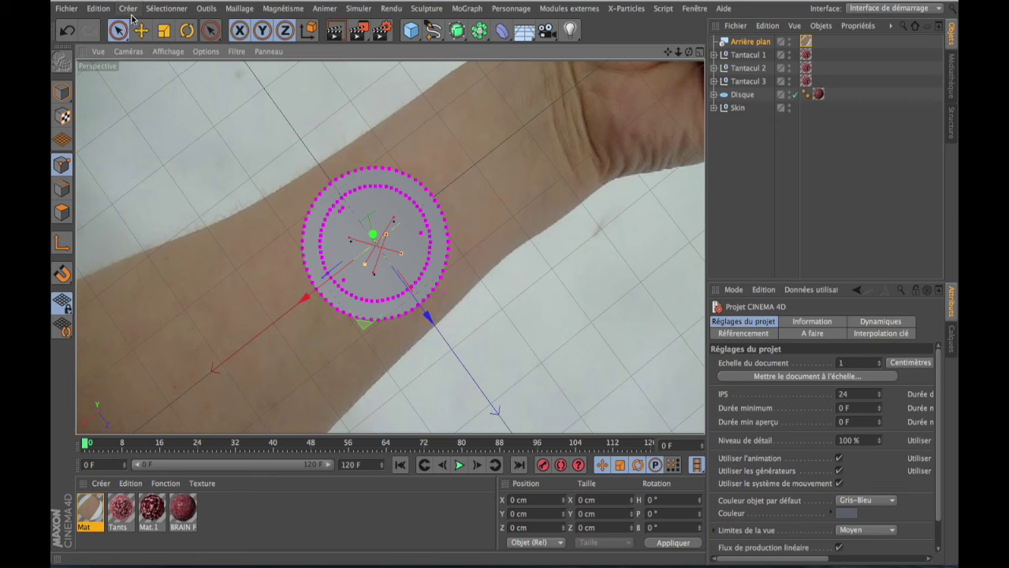
pyautogui.click(459, 466)
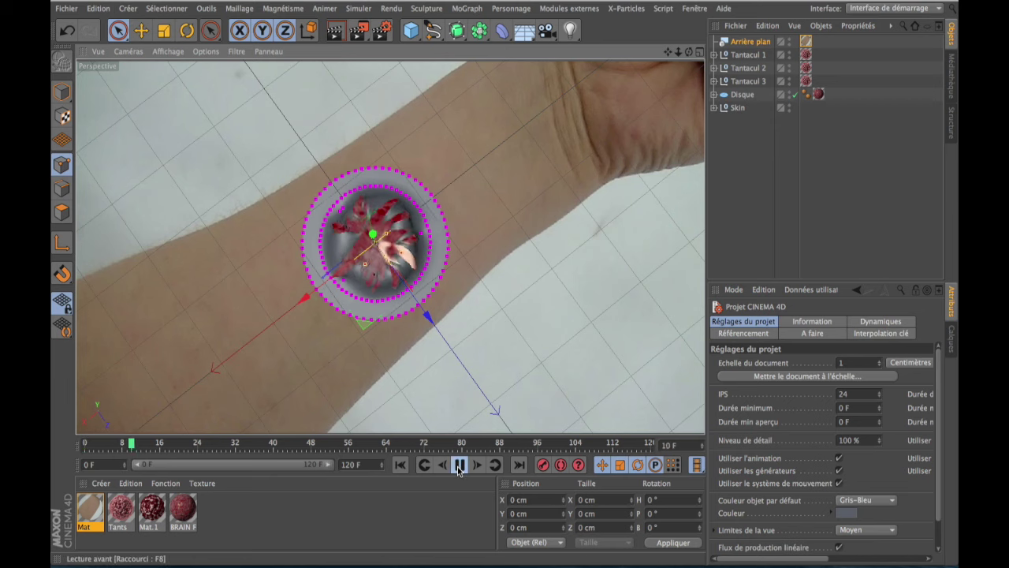
pyautogui.click(461, 465)
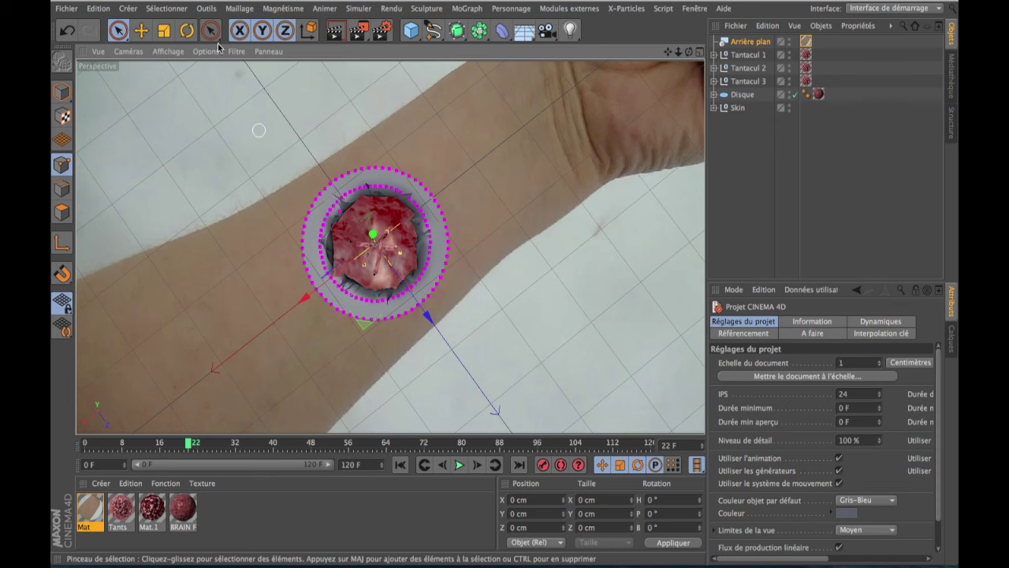
pyautogui.click(128, 9)
pyautogui.moveTo(144, 121)
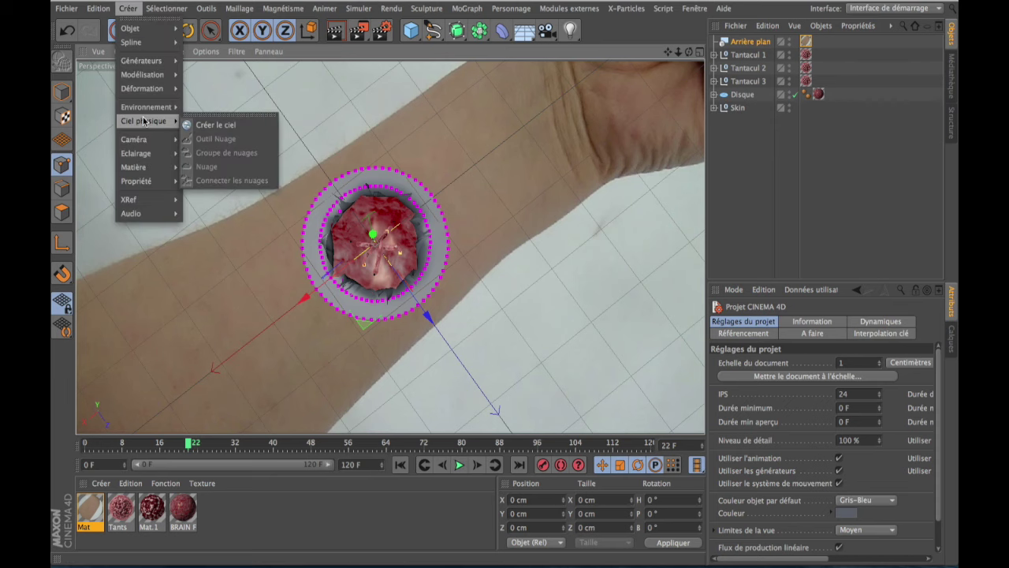
# - Add an Objet Ciel physical sky and turn off its sky so the arm photo stays visible
pyautogui.click(230, 126)
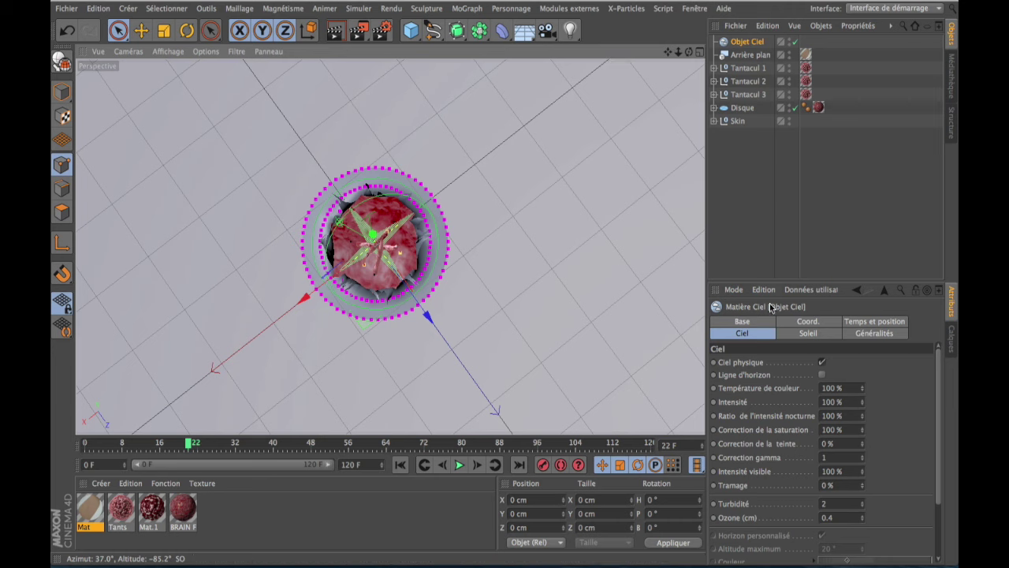
pyautogui.click(746, 322)
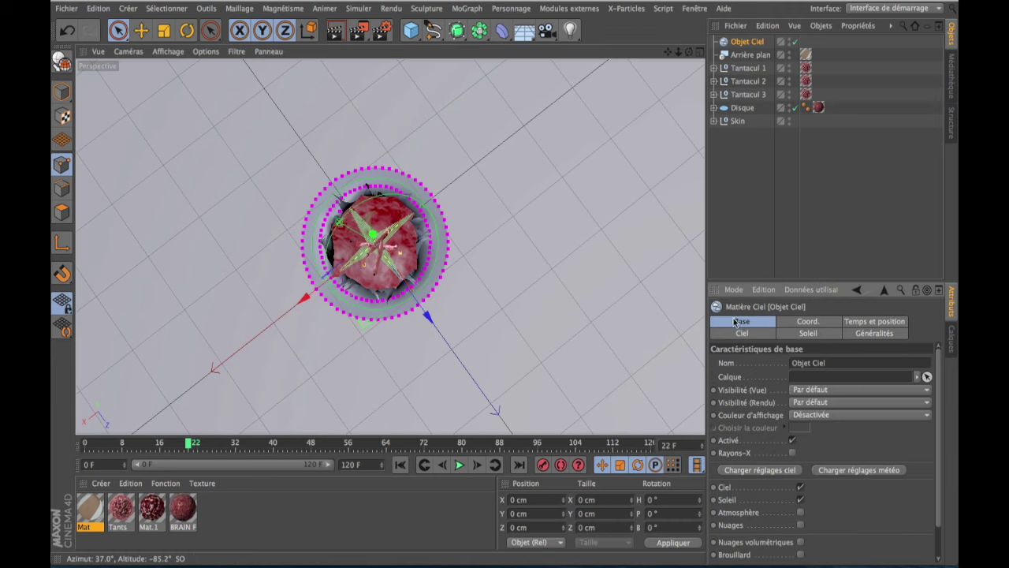
pyautogui.click(801, 487)
pyautogui.click(815, 322)
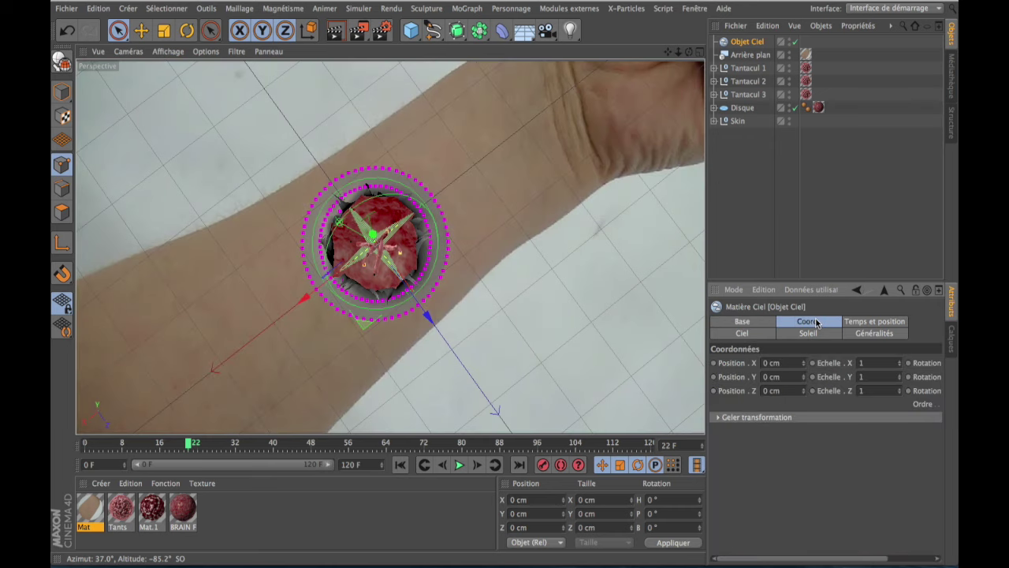
pyautogui.click(876, 325)
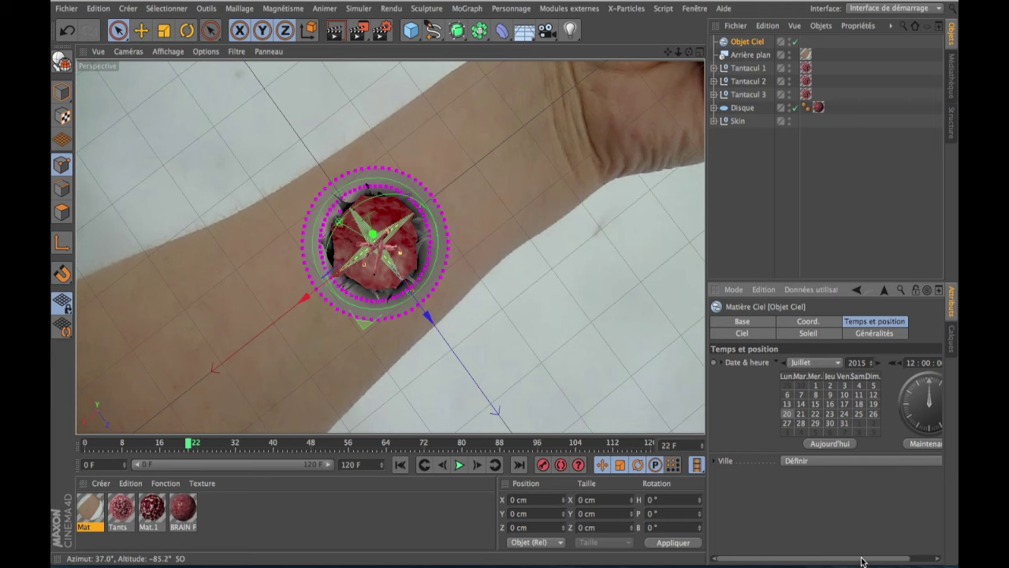
pyautogui.moveTo(862, 560); pyautogui.dragTo(878, 560)
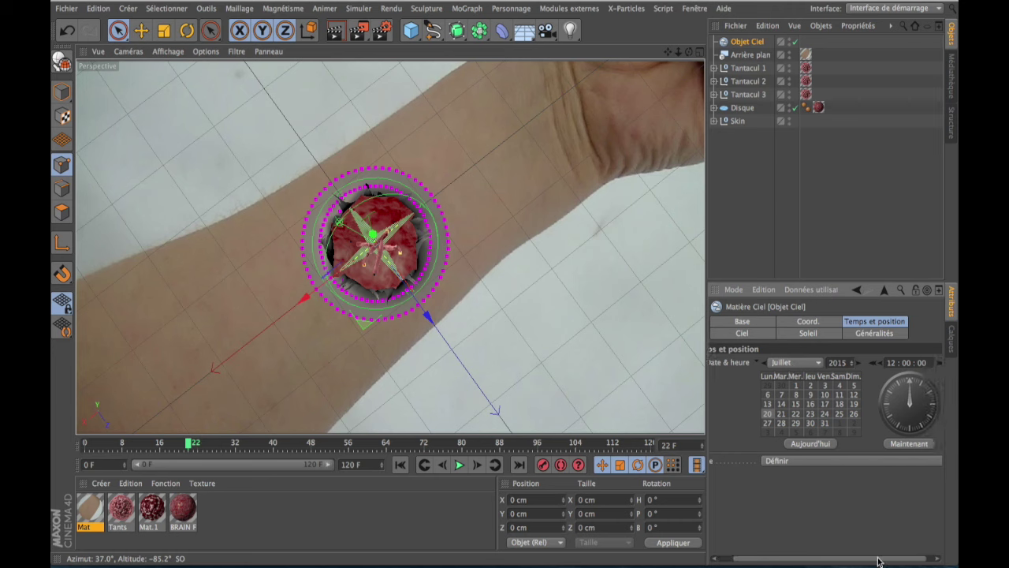
pyautogui.click(880, 334)
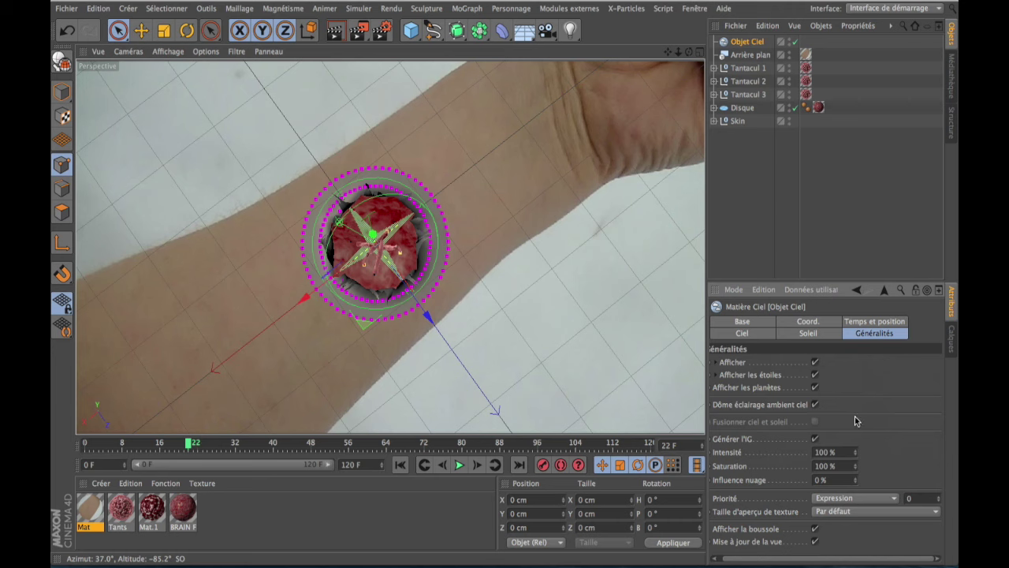
# - Set the sun's Correction de la saturation to 0%
pyautogui.click(812, 334)
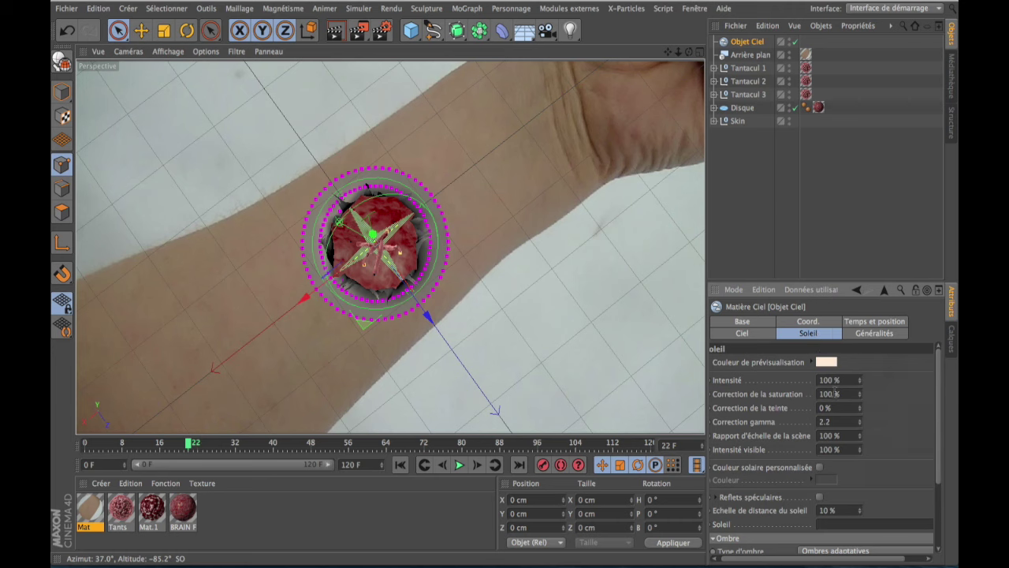
pyautogui.doubleClick(834, 393)
pyautogui.write('0')
pyautogui.press('Return')
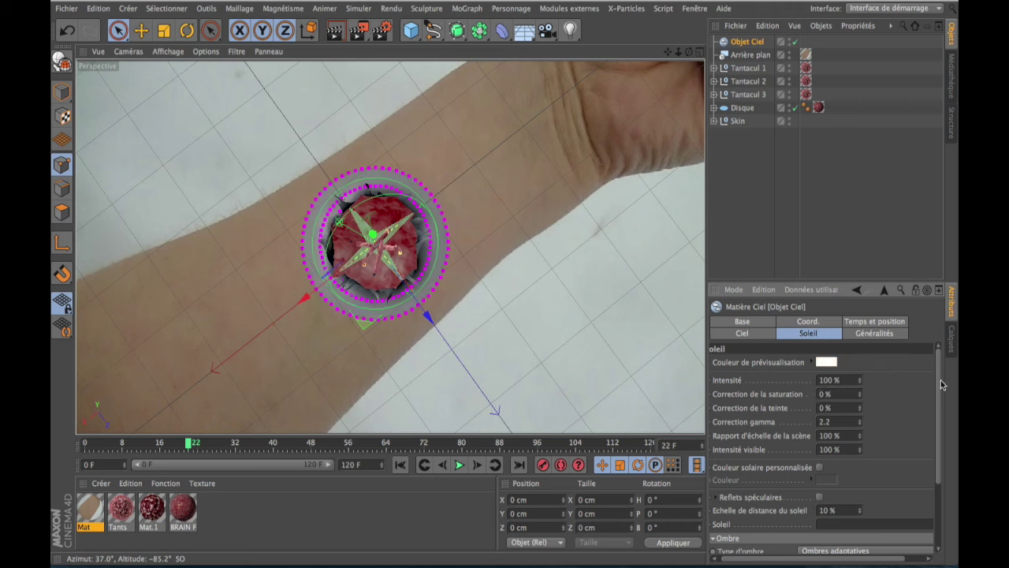
pyautogui.moveTo(940, 384); pyautogui.dragTo(941, 433)
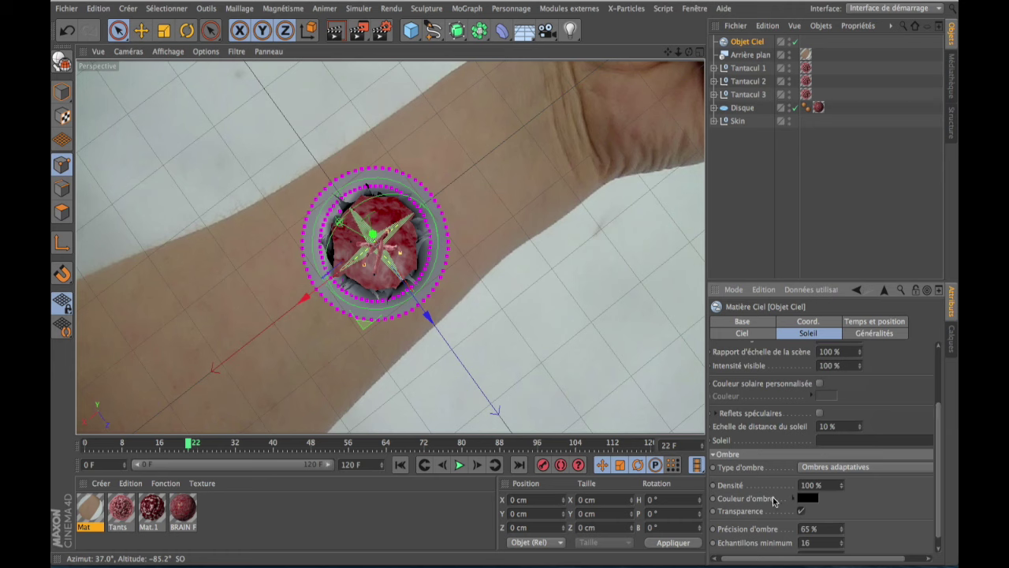
# - Change the sun's shadow colour from black to dark grey, enter shadow density 8, and render a viewport preview
pyautogui.click(808, 498)
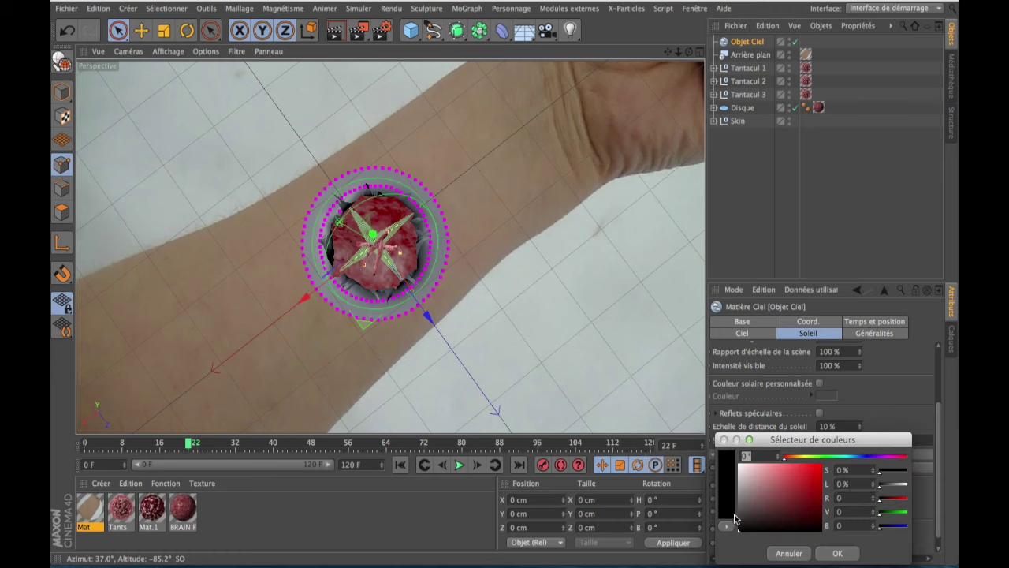
pyautogui.moveTo(737, 526); pyautogui.dragTo(735, 518)
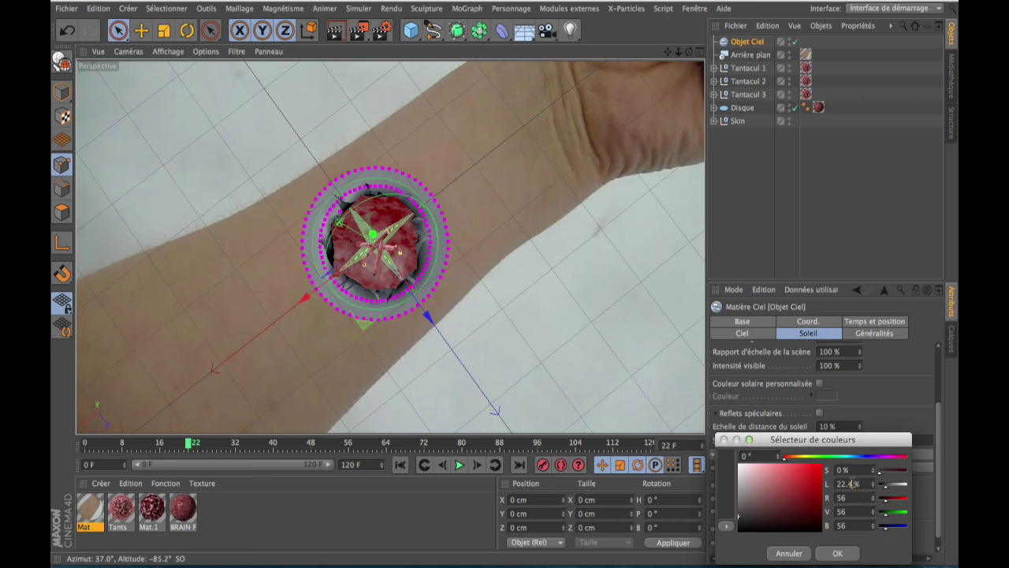
pyautogui.click(839, 553)
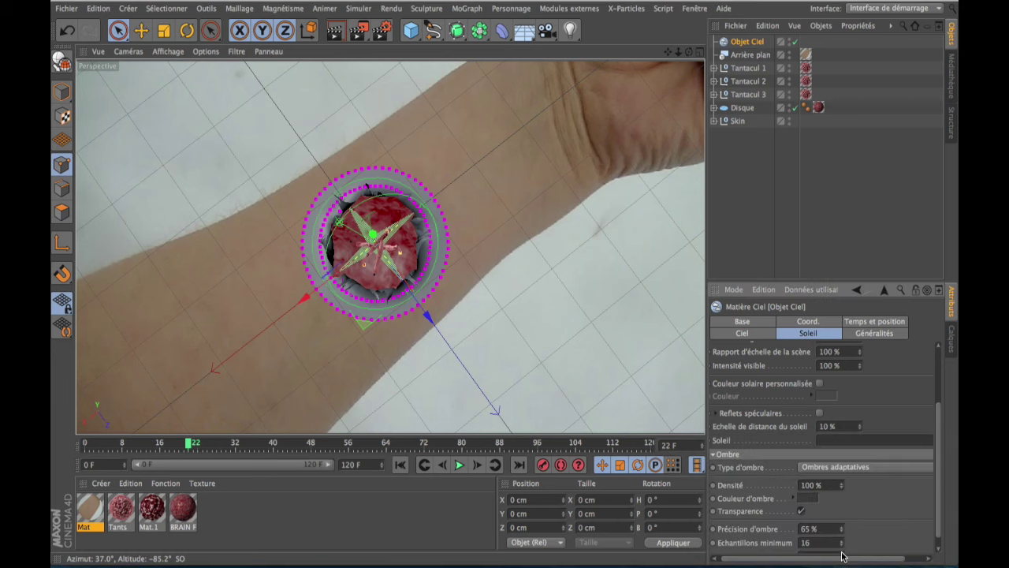
pyautogui.click(812, 498)
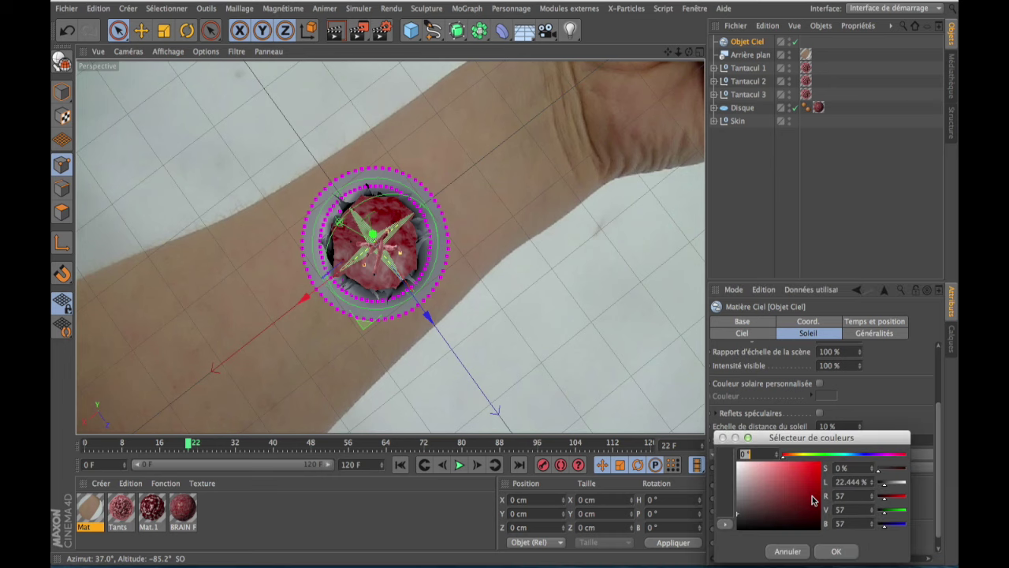
pyautogui.click(845, 551)
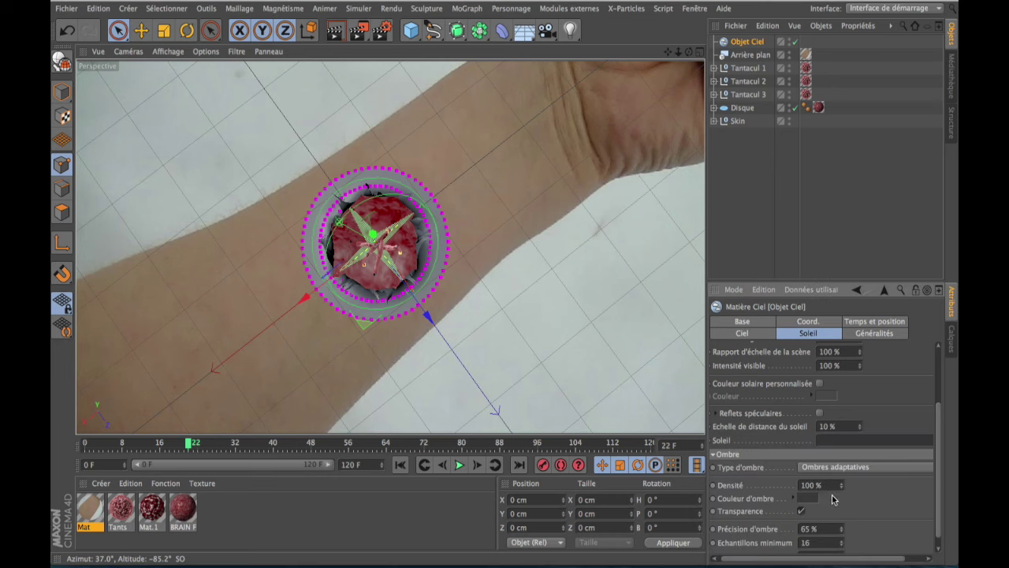
pyautogui.doubleClick(822, 484)
pyautogui.write('8')
pyautogui.moveTo(938, 406); pyautogui.dragTo(937, 353)
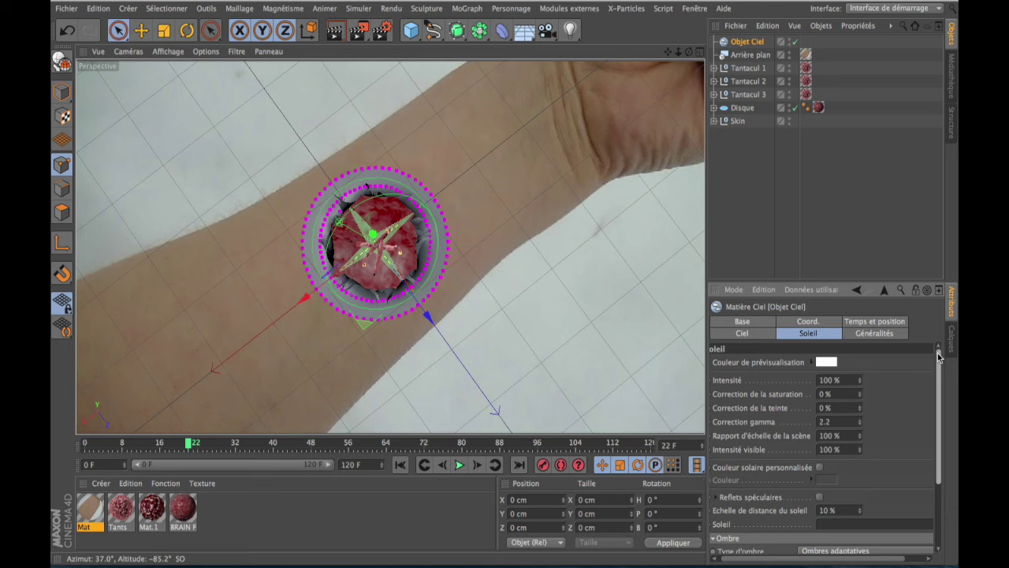
pyautogui.click(750, 334)
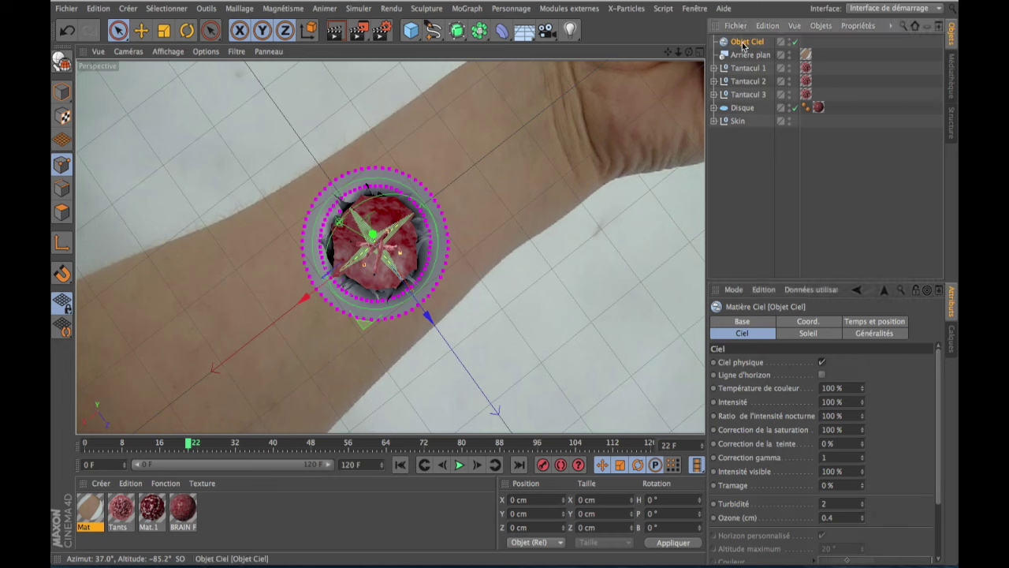
pyautogui.click(334, 30)
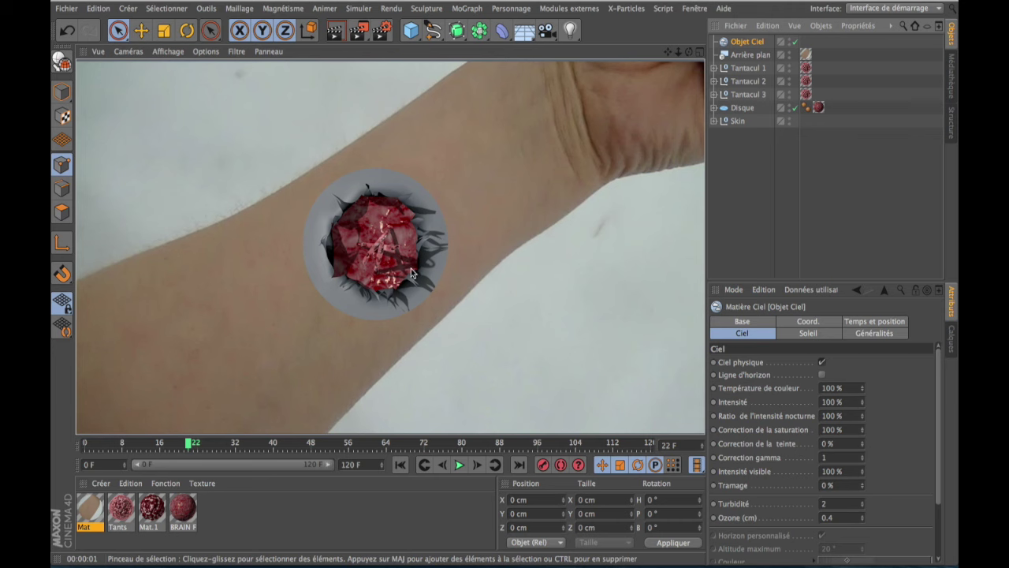
# - Rotate Objet Ciel to heading H -174.392°, re-render the view, and open Réglages de rendu
pyautogui.click(747, 45)
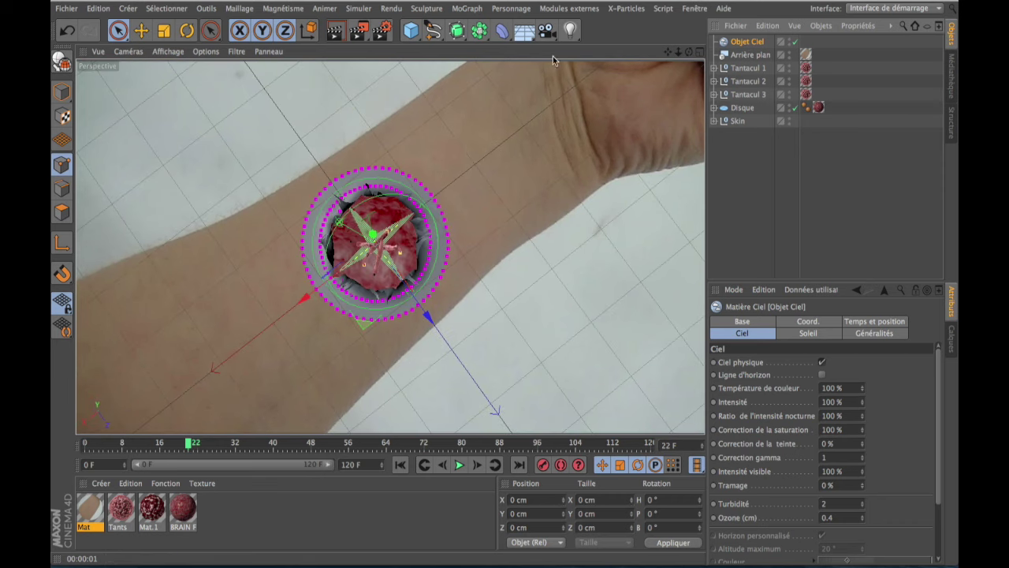
pyautogui.click(62, 90)
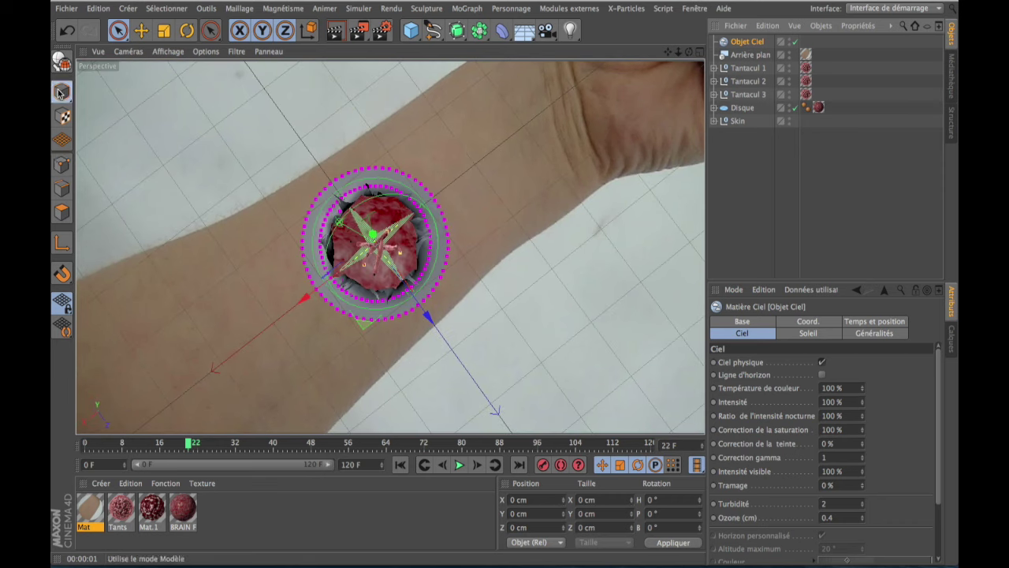
pyautogui.click(190, 30)
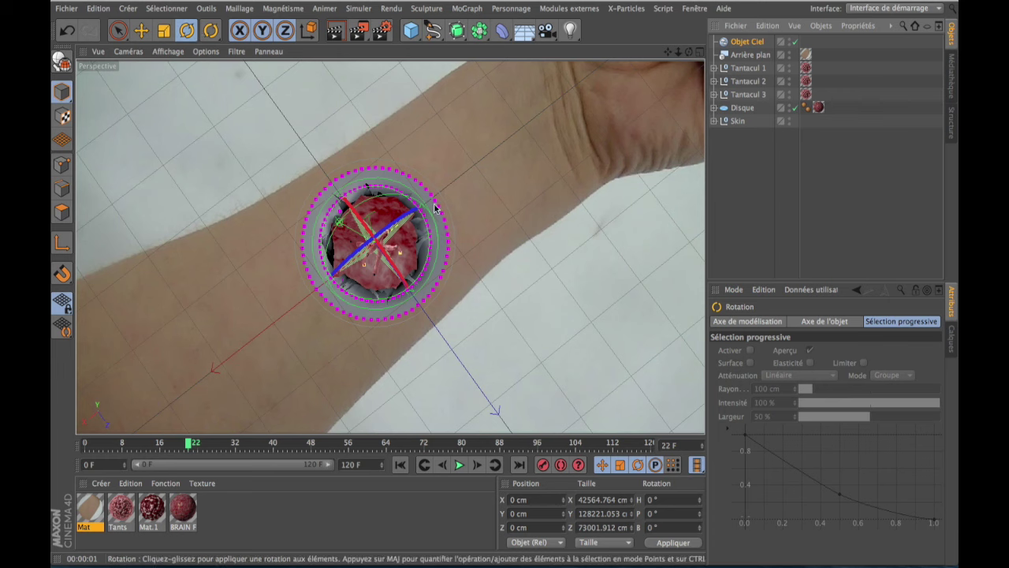
pyautogui.moveTo(438, 249)
pyautogui.mouseDown()
pyautogui.moveTo(358, 324)
pyautogui.moveTo(292, 278)
pyautogui.moveTo(284, 247)
pyautogui.mouseUp()
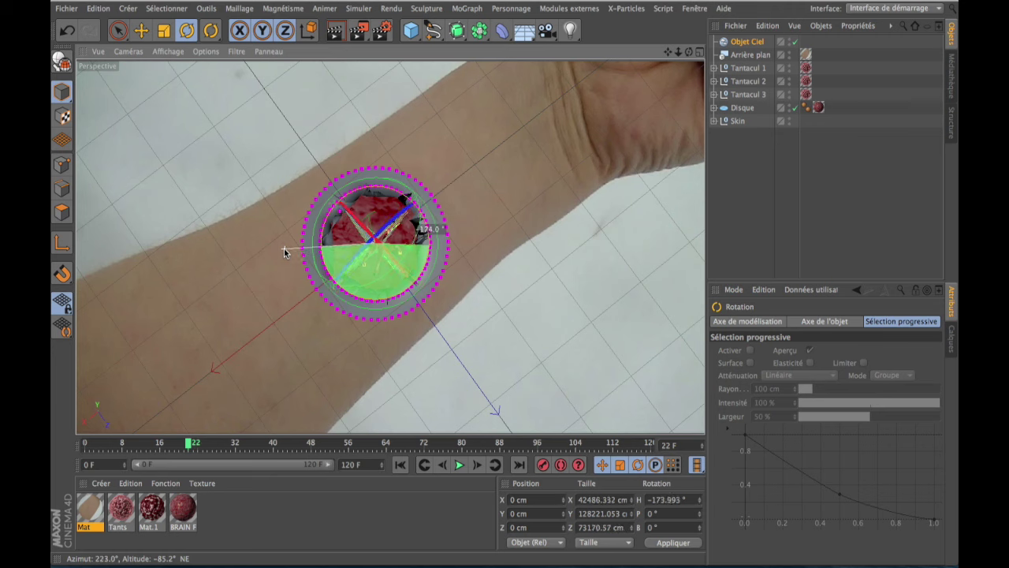
pyautogui.click(335, 30)
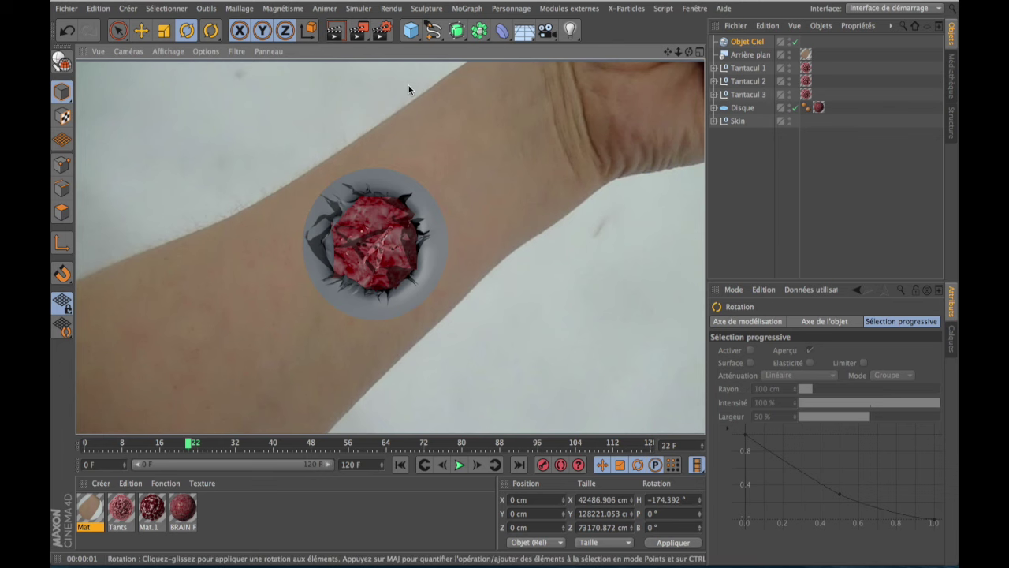
pyautogui.click(383, 33)
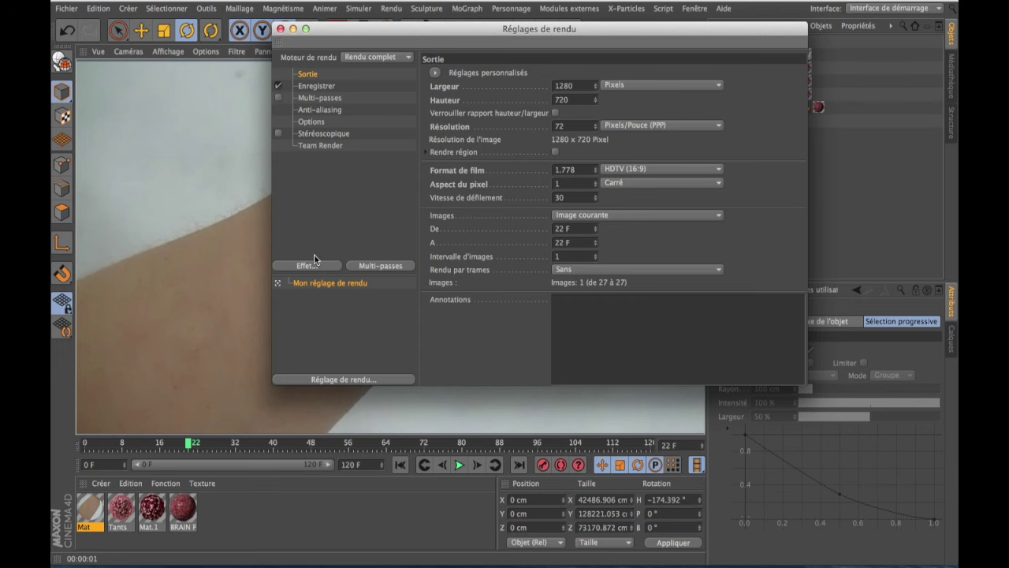
# - Add an Occlusion ambiante render effect with Contraste at 5%, then close Réglages de rendu
pyautogui.click(280, 29)
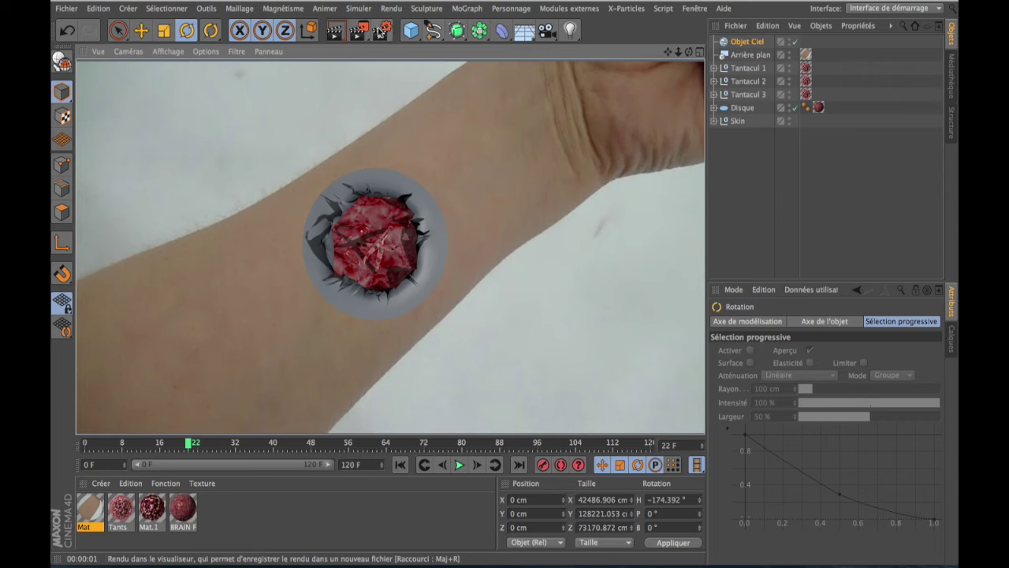
pyautogui.click(380, 32)
pyautogui.click(301, 267)
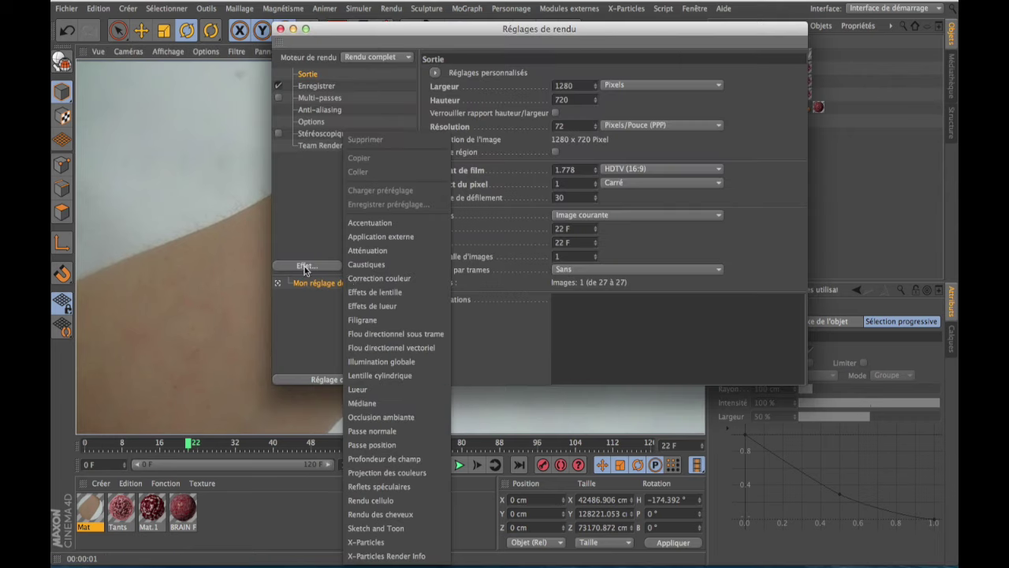
pyautogui.click(377, 413)
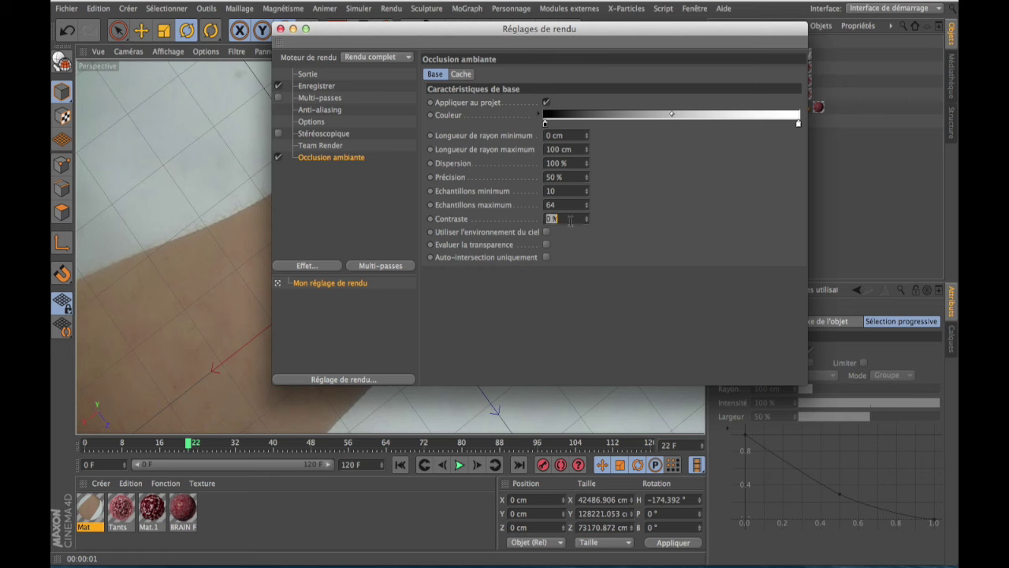
pyautogui.press('Return')
pyautogui.click(280, 30)
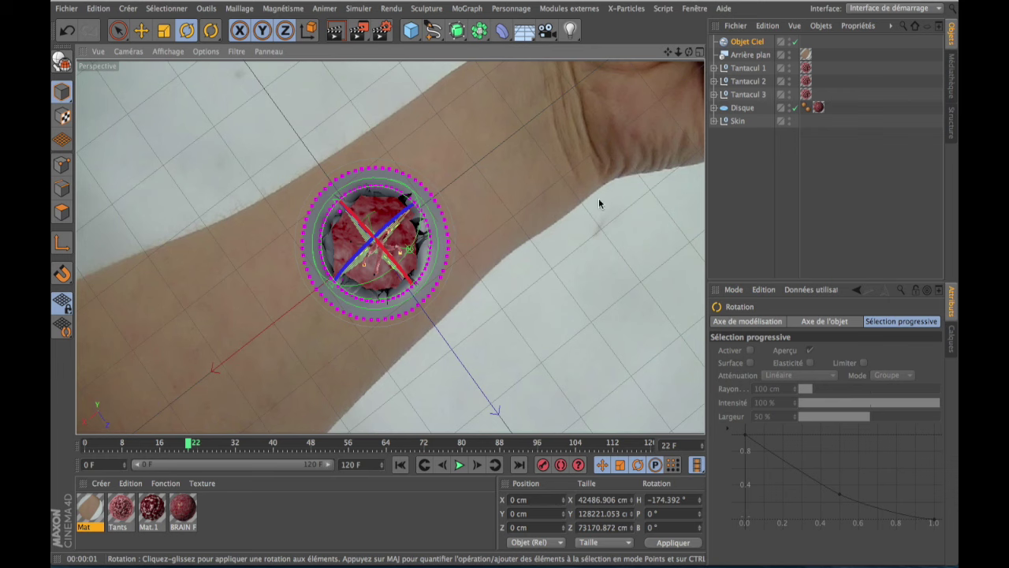
# - Apply the Mat material to the skin mesh under Surface tissu with Frontale projection
pyautogui.click(713, 122)
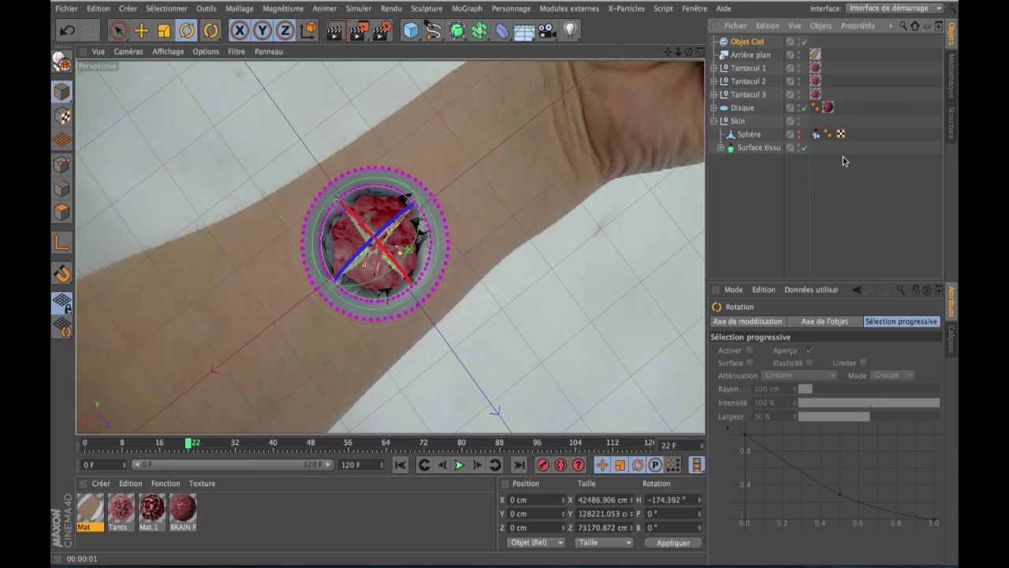
pyautogui.click(719, 148)
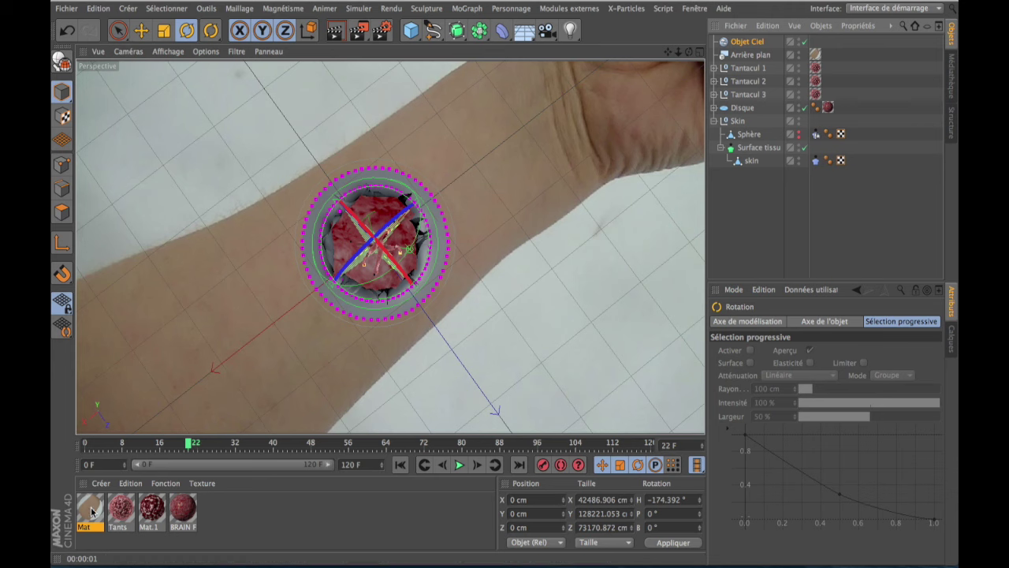
pyautogui.moveTo(522, 197); pyautogui.dragTo(749, 160)
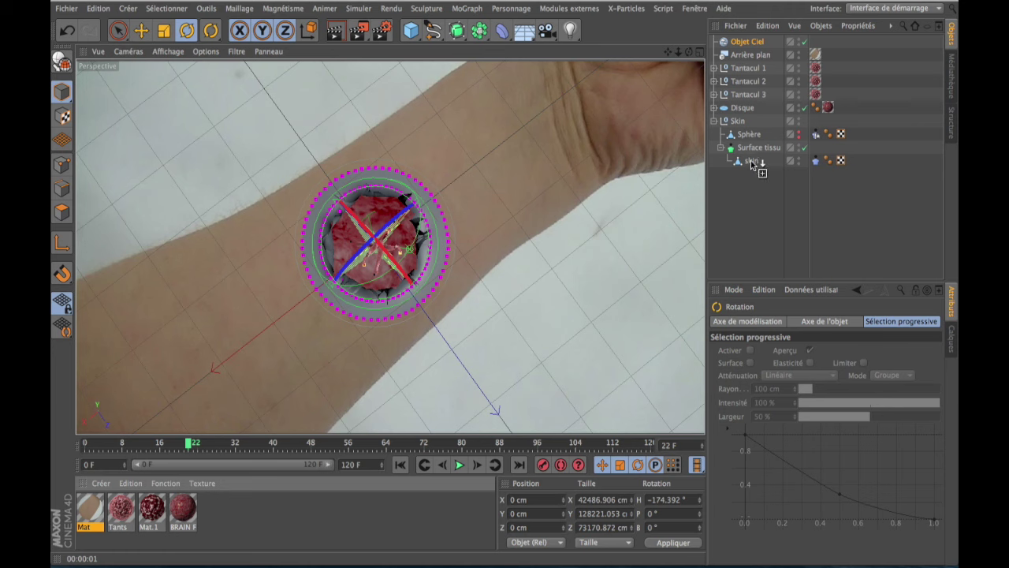
pyautogui.moveTo(749, 161)
pyautogui.mouseDown()
pyautogui.moveTo(770, 155)
pyautogui.moveTo(750, 162)
pyautogui.mouseUp()
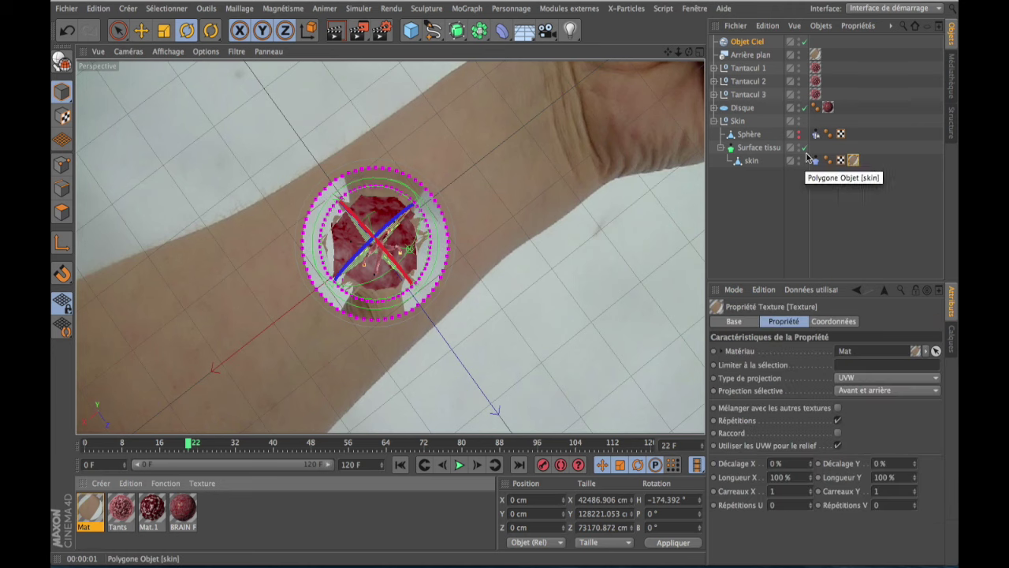
pyautogui.click(875, 377)
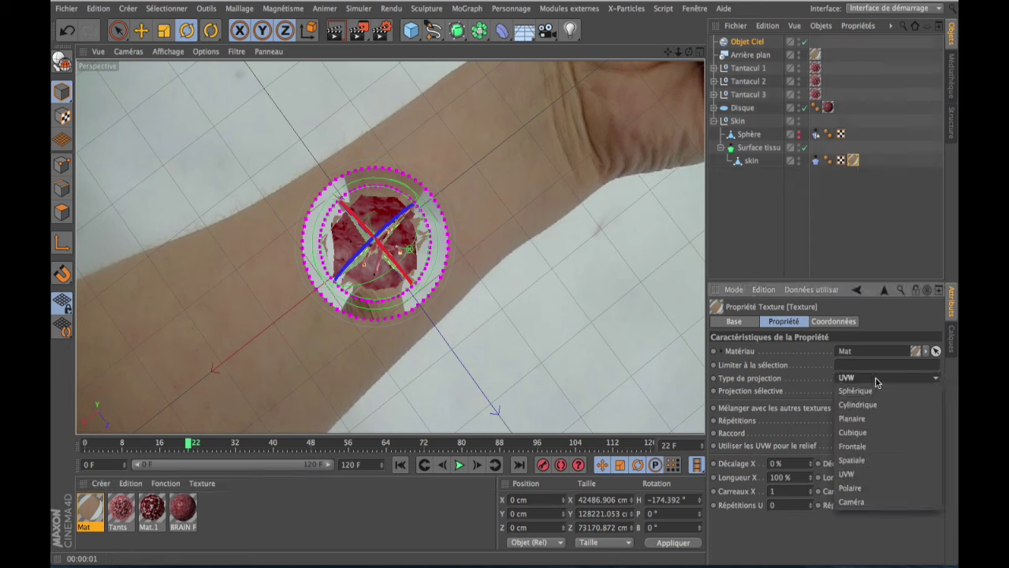
pyautogui.click(871, 446)
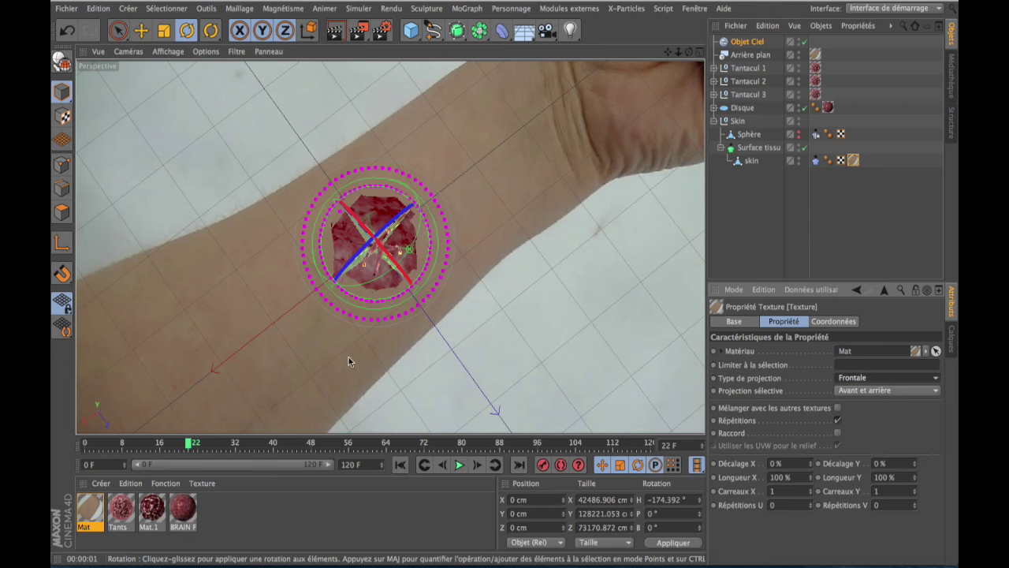
# - Render the viewport to check the projection, then zoom, orbit and pan to re-centre the disc
pyautogui.click(333, 37)
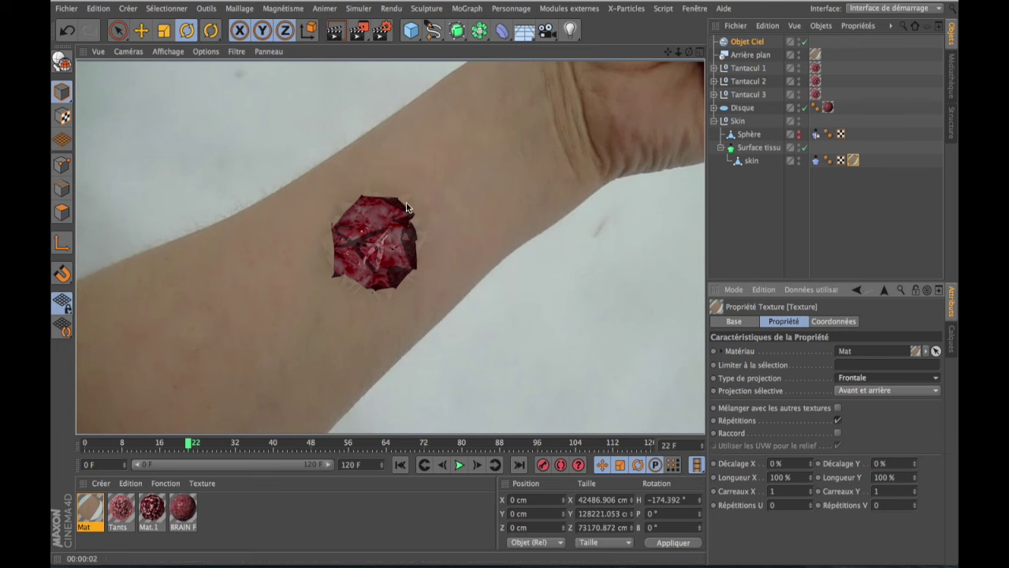
pyautogui.click(668, 53)
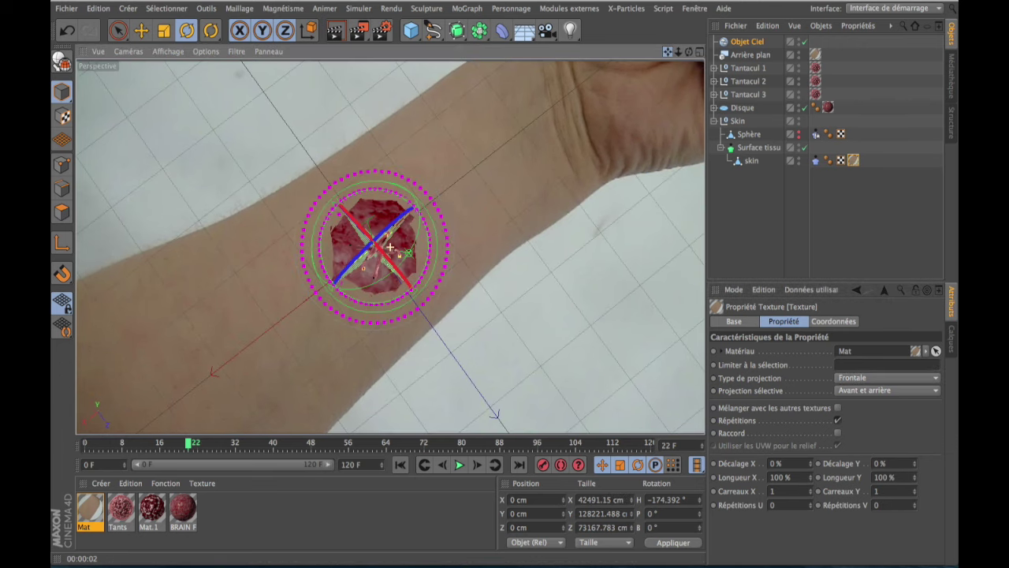
pyautogui.moveTo(686, 55); pyautogui.dragTo(681, 54)
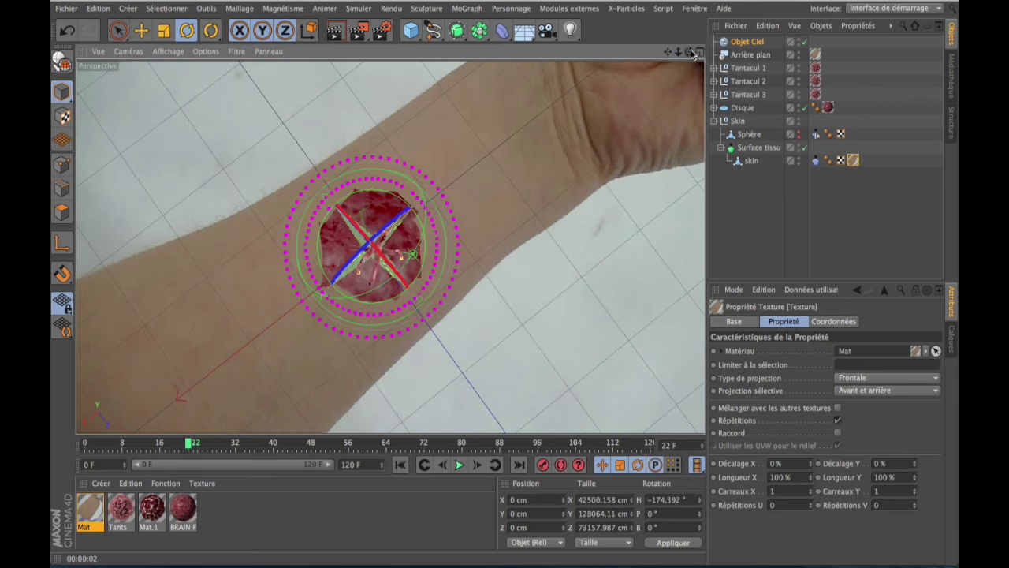
pyautogui.moveTo(690, 52); pyautogui.dragTo(690, 53)
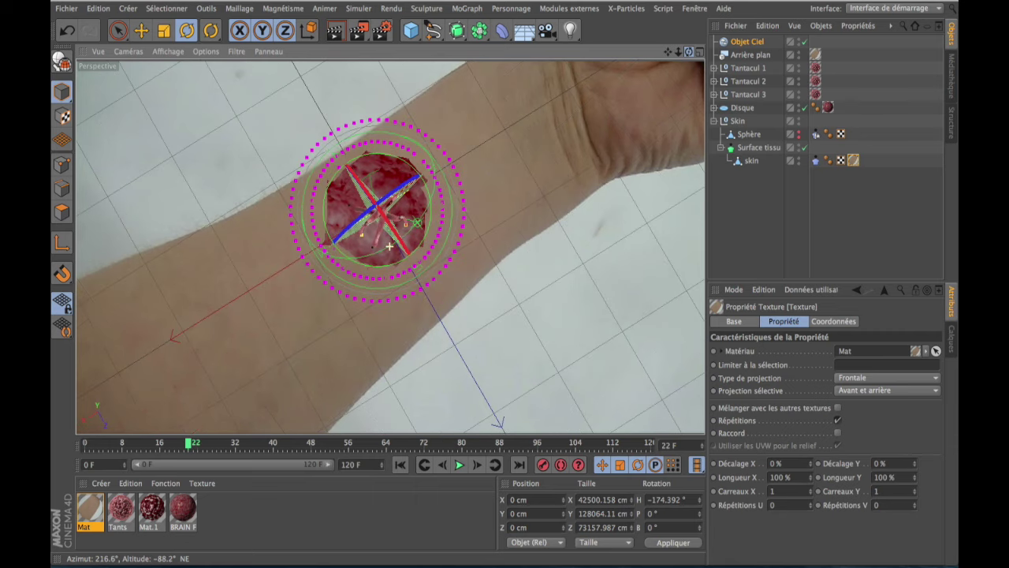
pyautogui.moveTo(666, 51); pyautogui.dragTo(665, 52)
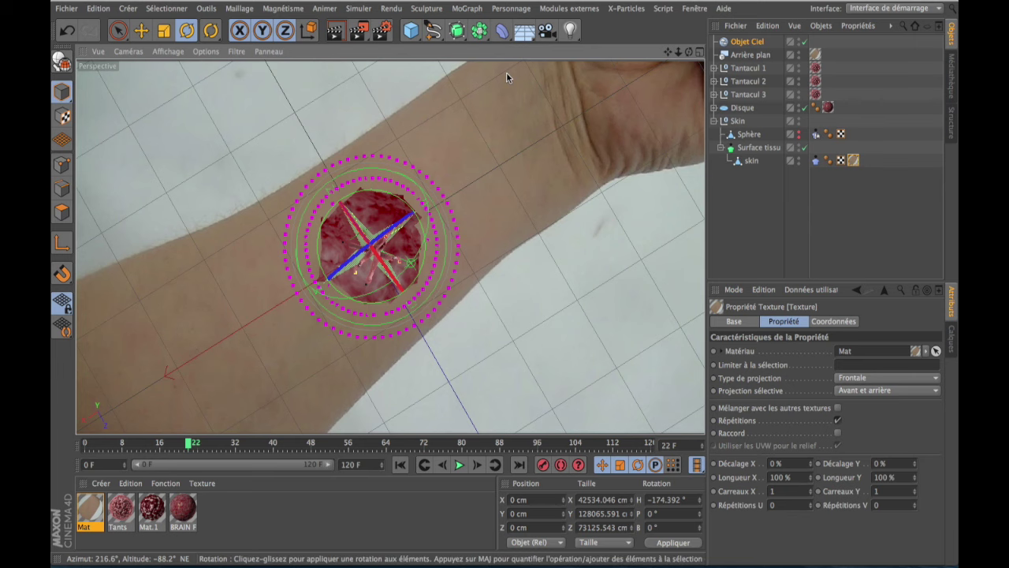
# - Bring up the generator flyout containing Surface de subdivision
pyautogui.click(456, 30)
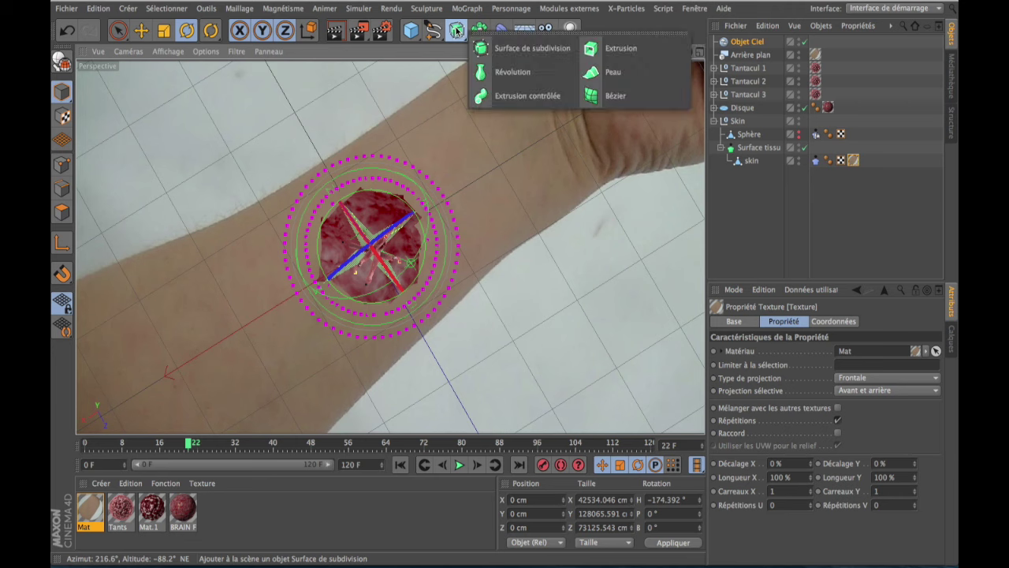
# - Place a Surface de subdivision in Skin wrapping Surface tissu, with view and render subdivision at 1
pyautogui.click(506, 50)
pyautogui.moveTo(748, 42)
pyautogui.mouseDown()
pyautogui.moveTo(761, 114)
pyautogui.moveTo(755, 158)
pyautogui.mouseUp()
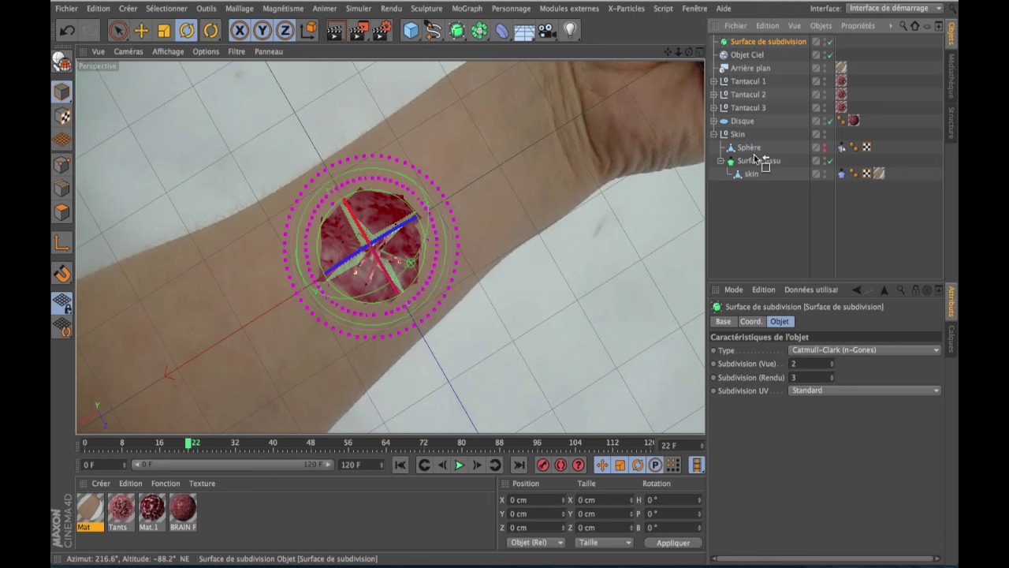
pyautogui.moveTo(755, 158)
pyautogui.mouseDown()
pyautogui.moveTo(738, 134)
pyautogui.moveTo(753, 151)
pyautogui.mouseUp()
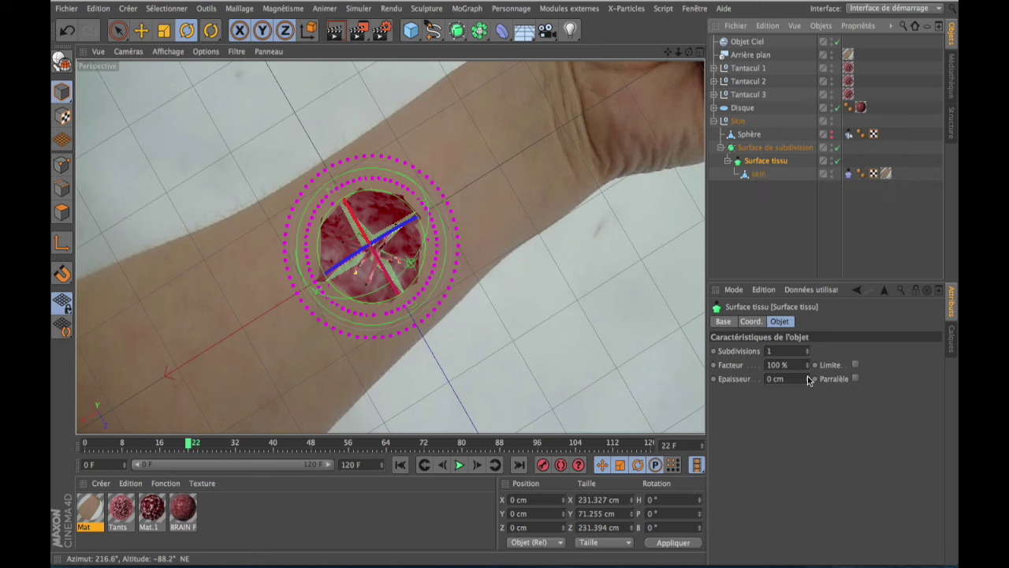
pyautogui.click(773, 147)
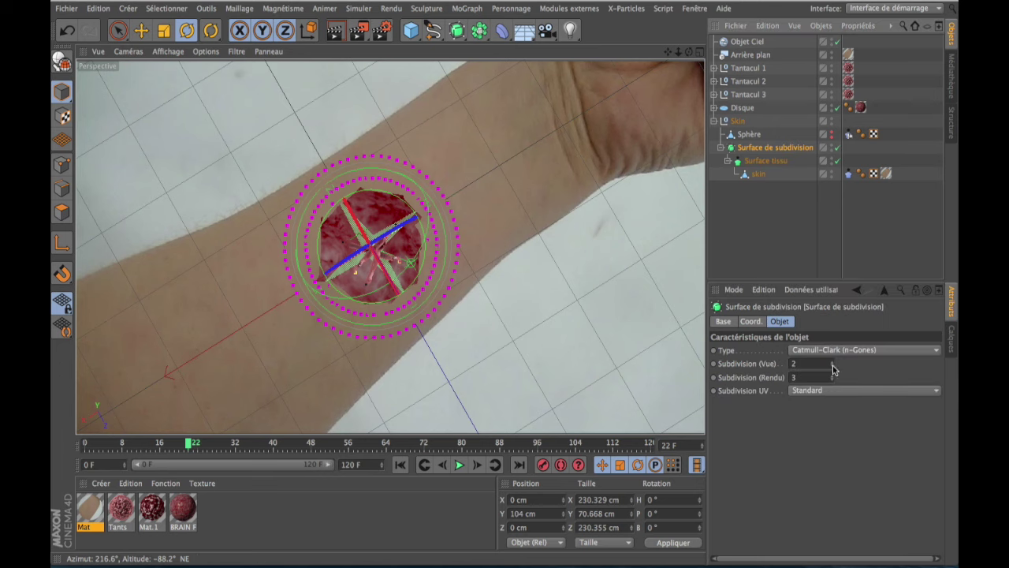
pyautogui.click(832, 367)
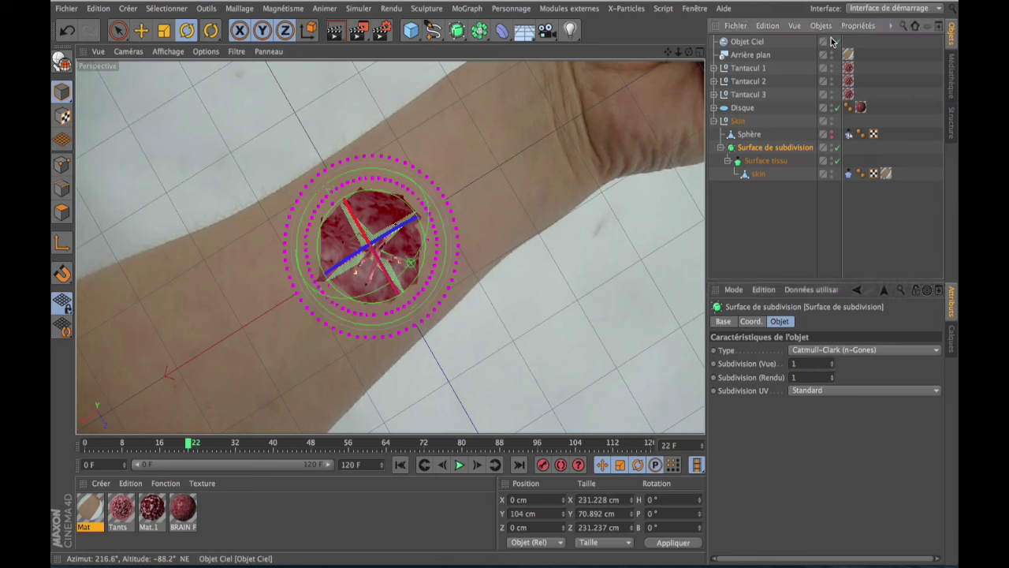
pyautogui.click(832, 41)
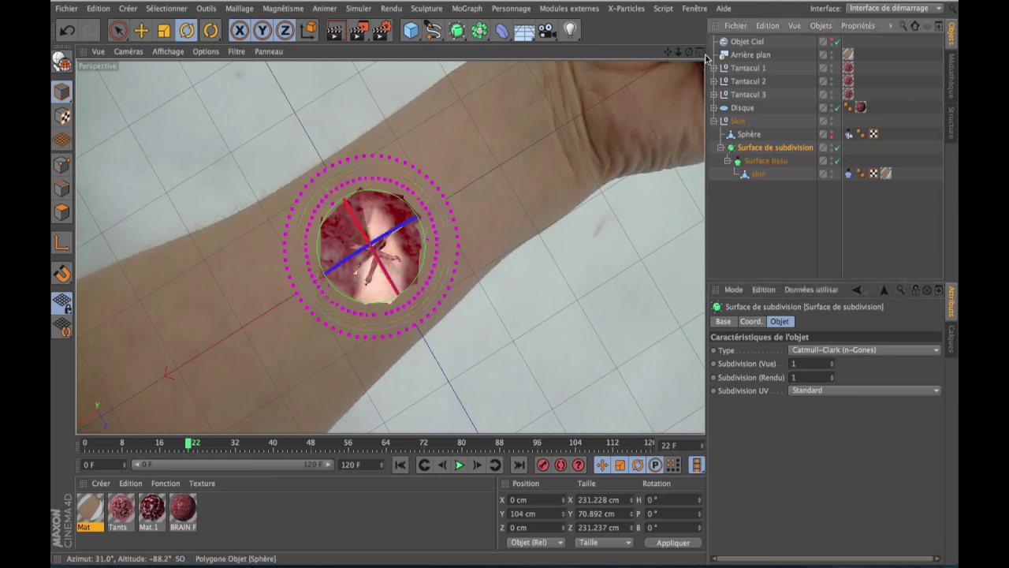
pyautogui.click(745, 231)
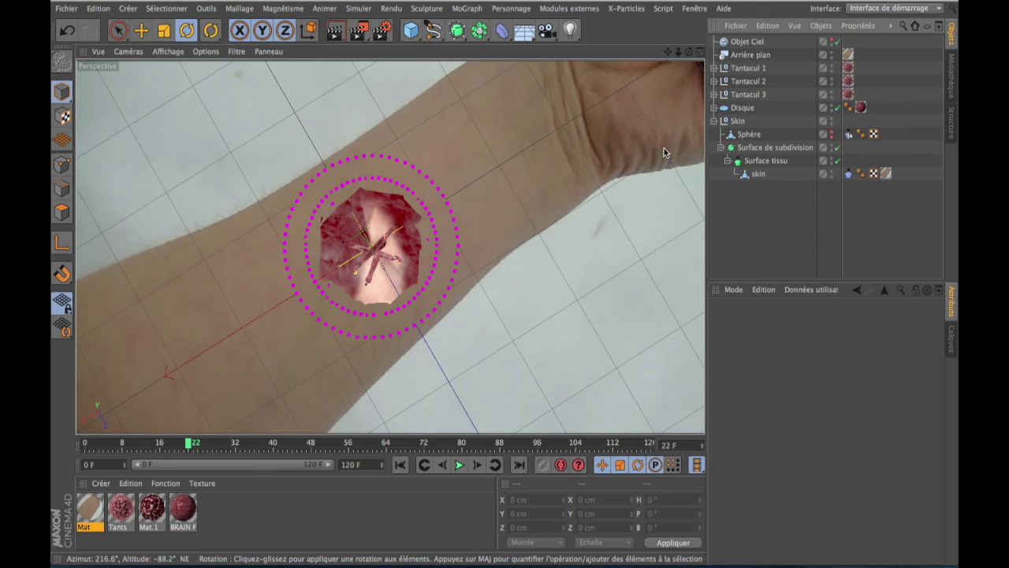
# - Hide the Arrière plan arm photo and orbit to an edge-on side view of the disc
pyautogui.click(832, 53)
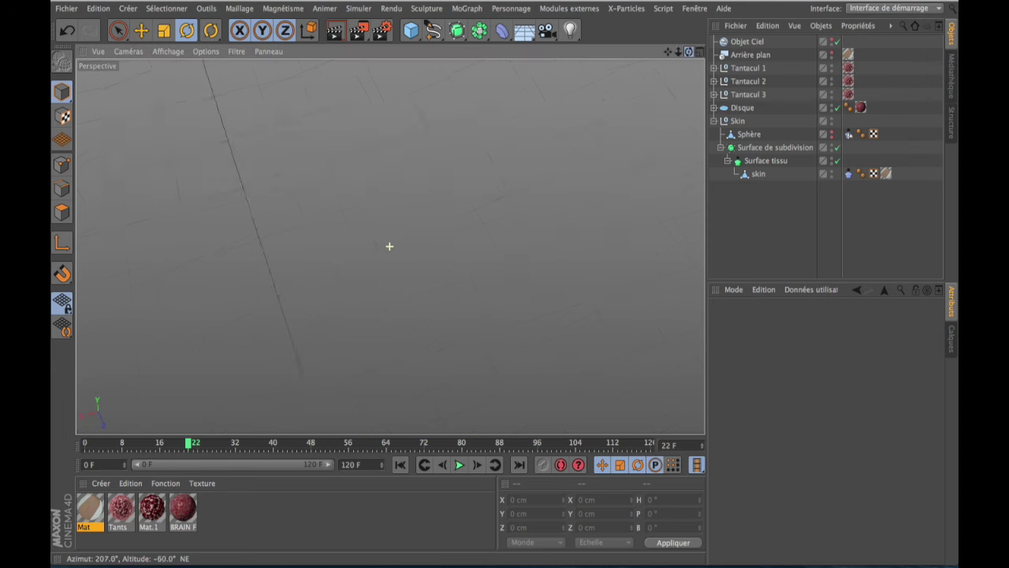
pyautogui.keyDown('alt'); pyautogui.moveTo(389, 244); pyautogui.dragTo(387, 244); pyautogui.keyUp('alt')
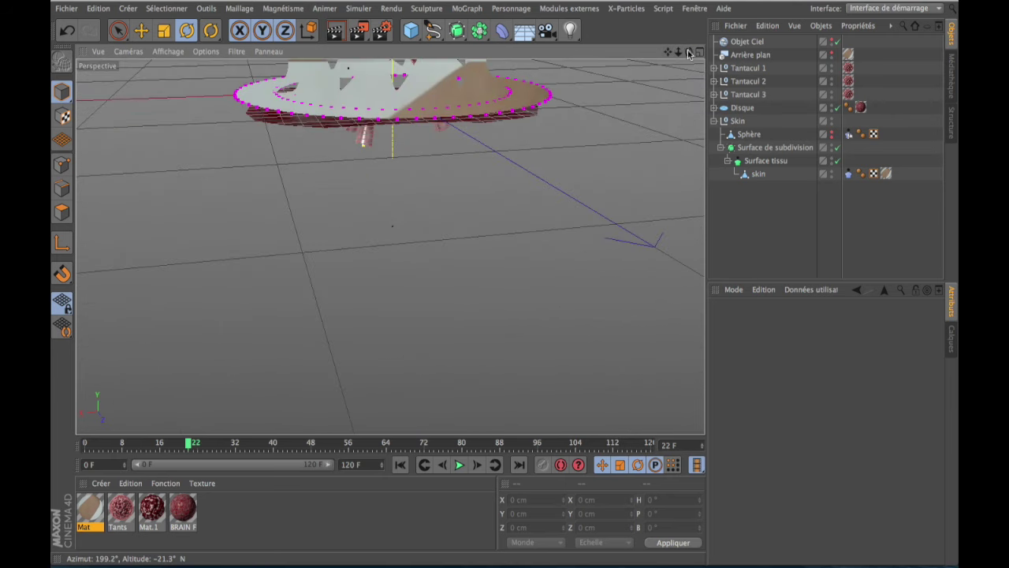
pyautogui.moveTo(688, 52); pyautogui.dragTo(547, 219)
pyautogui.keyDown('alt'); pyautogui.moveTo(389, 244); pyautogui.dragTo(389, 247); pyautogui.keyUp('alt')
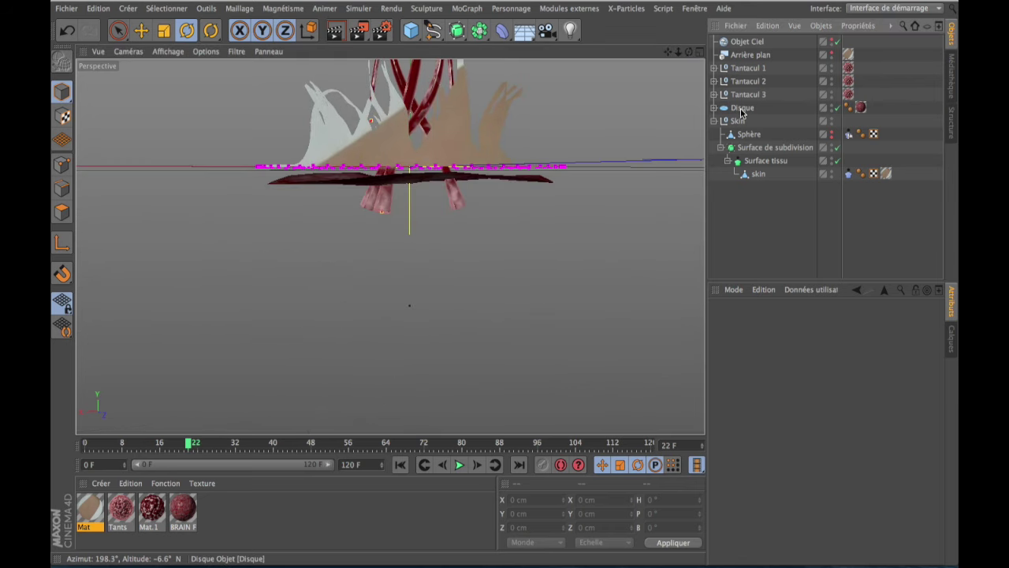
# - Raise Disque along Y from -10 cm to -7.889 cm
pyautogui.click(742, 109)
pyautogui.click(141, 30)
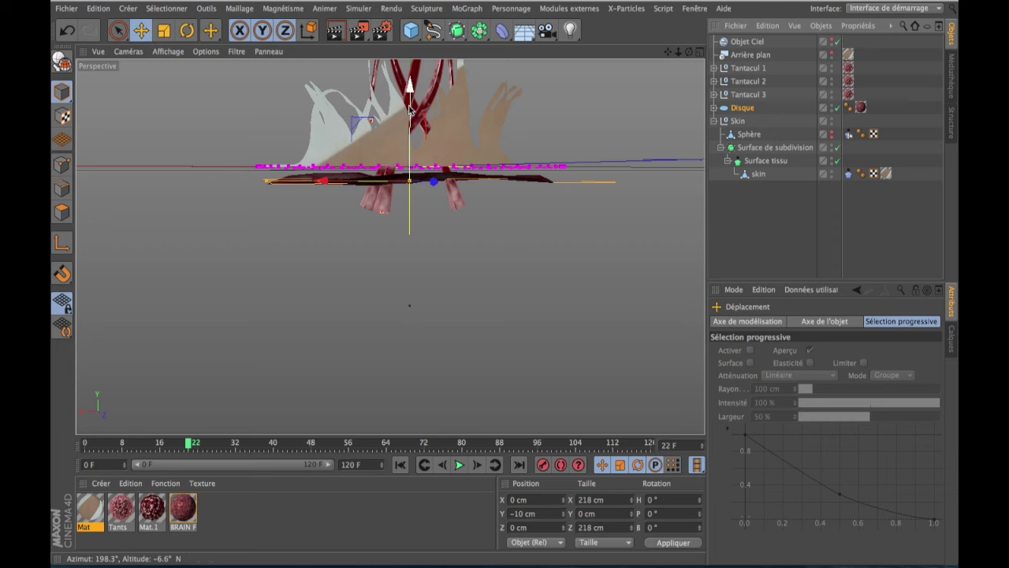
pyautogui.moveTo(410, 89); pyautogui.dragTo(410, 86)
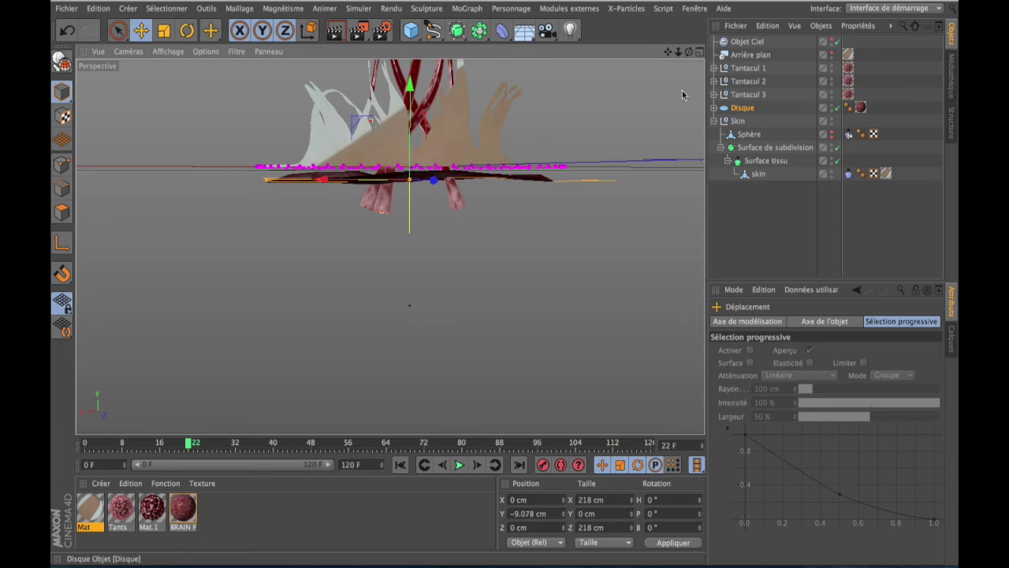
pyautogui.keyDown('alt'); pyautogui.moveTo(408, 95); pyautogui.dragTo(439, 266); pyautogui.keyUp('alt')
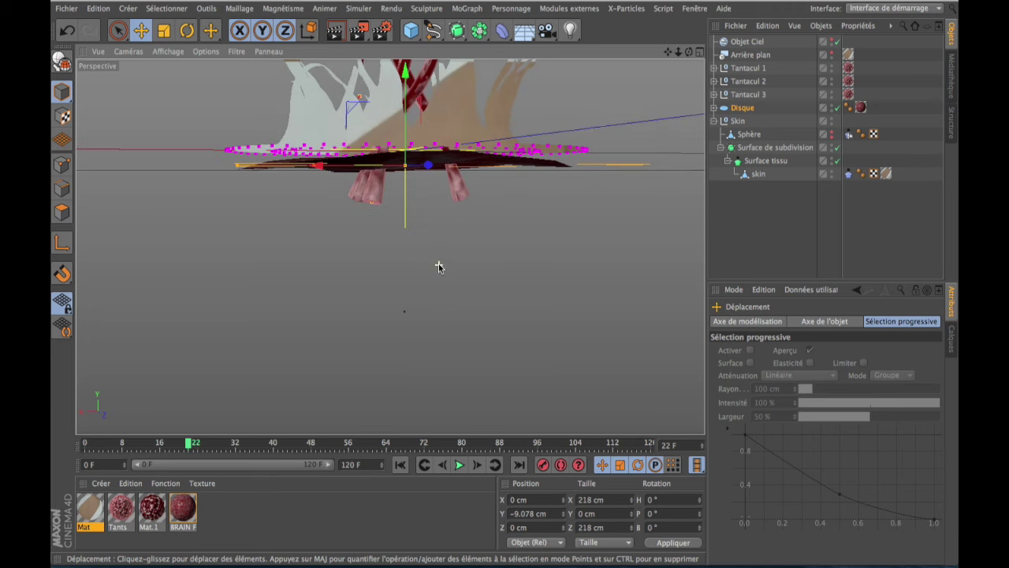
pyautogui.moveTo(688, 52); pyautogui.dragTo(389, 247)
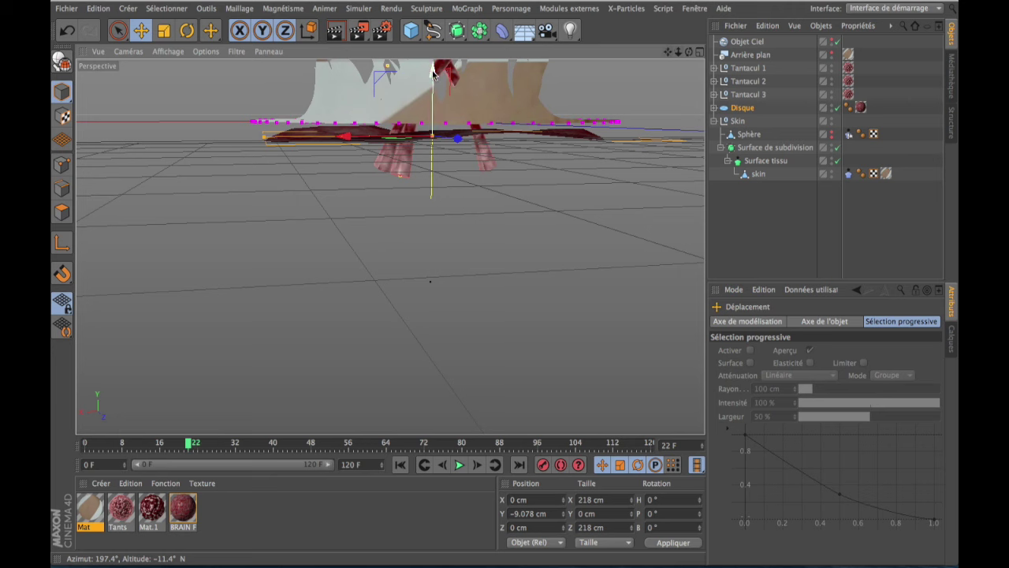
pyautogui.moveTo(432, 73); pyautogui.dragTo(433, 73)
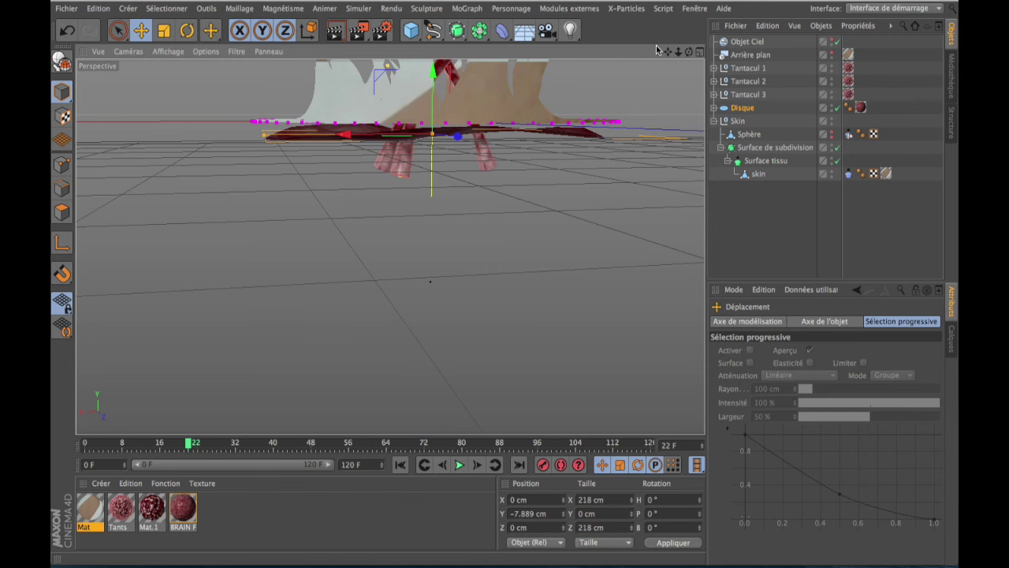
pyautogui.scroll(-5, 390, 247)
pyautogui.keyDown('alt'); pyautogui.moveTo(389, 246); pyautogui.dragTo(390, 220); pyautogui.keyUp('alt')
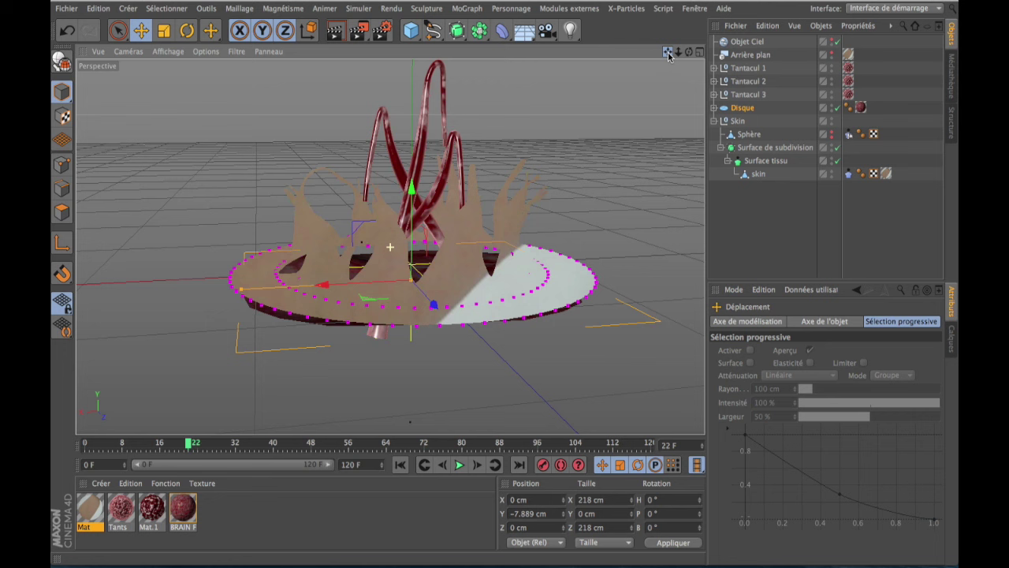
# - Show the arm photo again, return to a top-down view, and render the viewport with Ctrl+R
pyautogui.click(832, 54)
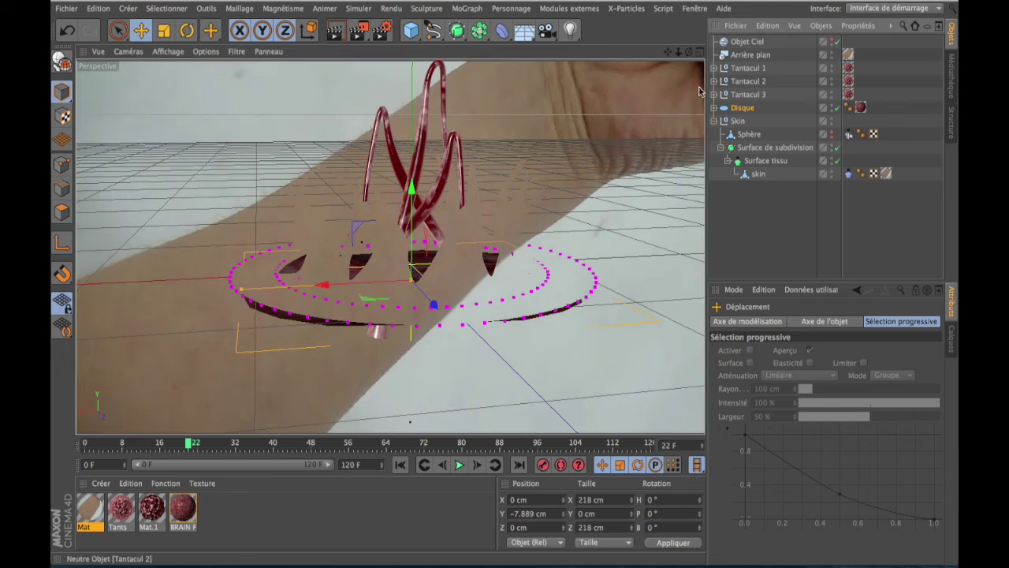
pyautogui.keyDown('alt'); pyautogui.moveTo(389, 268); pyautogui.dragTo(387, 243); pyautogui.keyUp('alt')
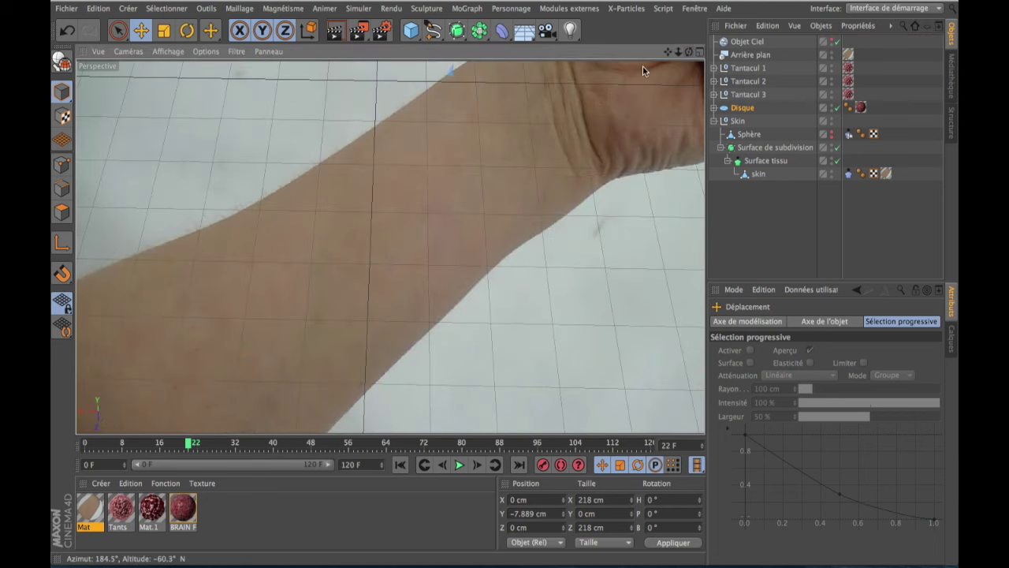
pyautogui.keyDown('alt'); pyautogui.moveTo(400, 204); pyautogui.dragTo(607, 59); pyautogui.keyUp('alt')
pyautogui.moveTo(668, 52)
pyautogui.mouseDown()
pyautogui.moveTo(689, 54)
pyautogui.moveTo(389, 247)
pyautogui.mouseUp()
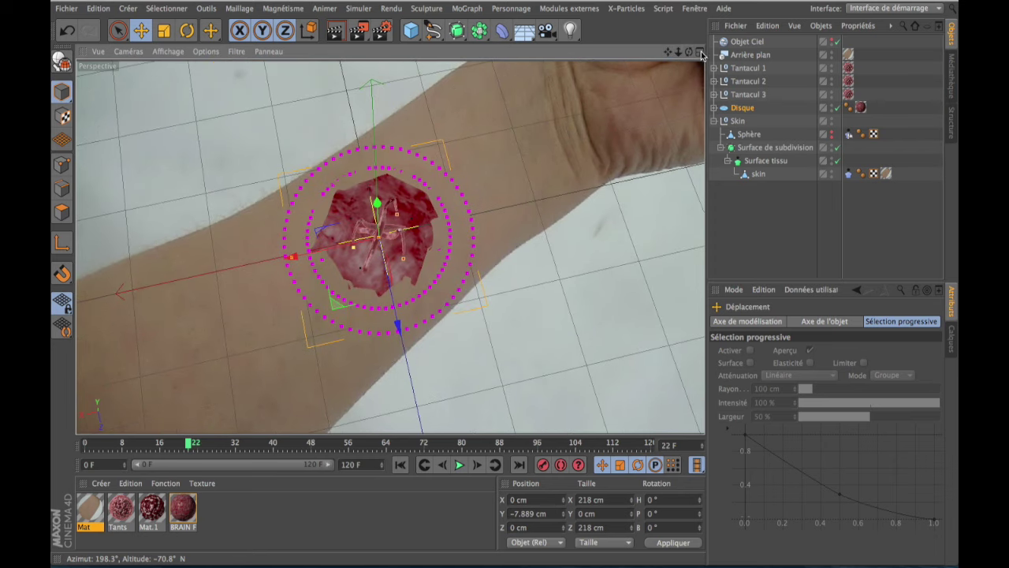
pyautogui.moveTo(691, 54); pyautogui.dragTo(390, 246)
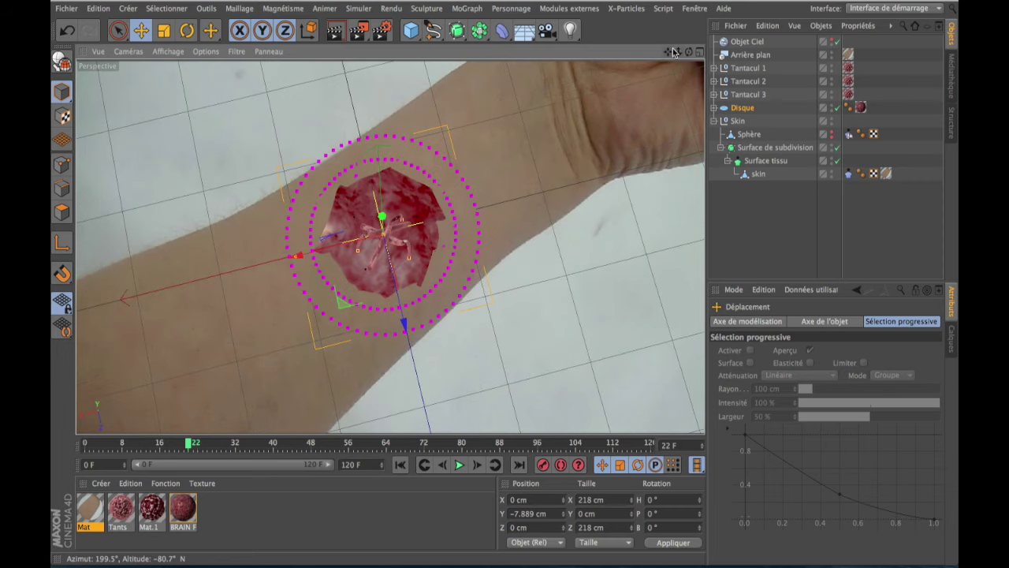
pyautogui.moveTo(691, 51); pyautogui.dragTo(670, 55)
pyautogui.scroll(3, 482, 211)
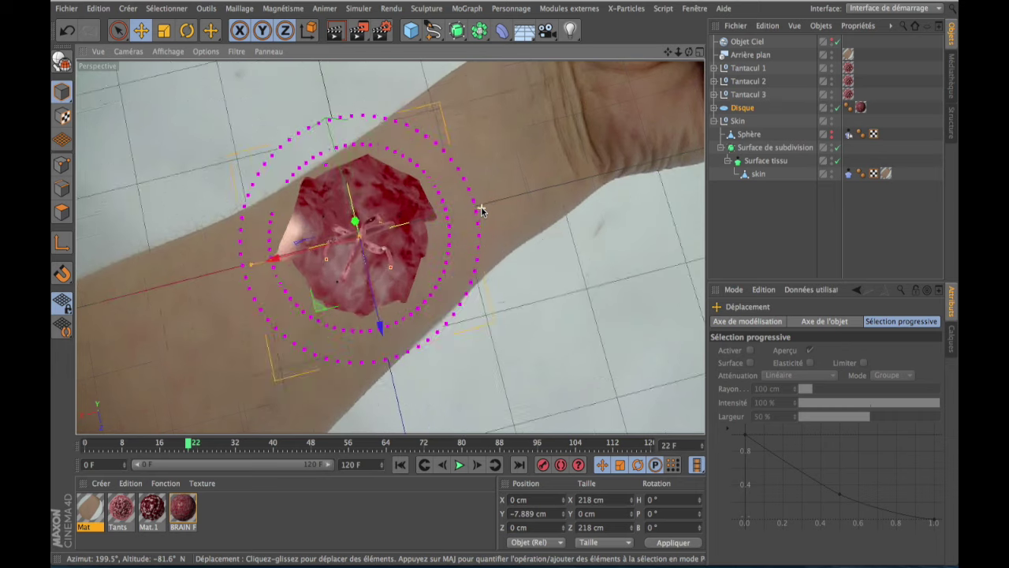
pyautogui.scroll(-2, 482, 211)
pyautogui.hotkey('ctrl', 'r')
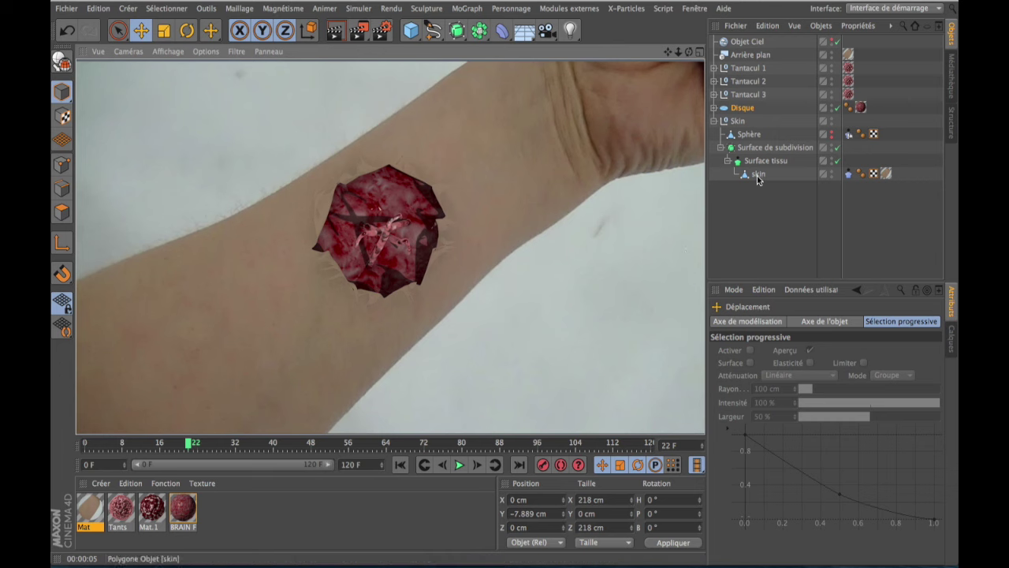
# - Bake the Tissu tag's cloth simulation with Calculer le cache
pyautogui.click(848, 174)
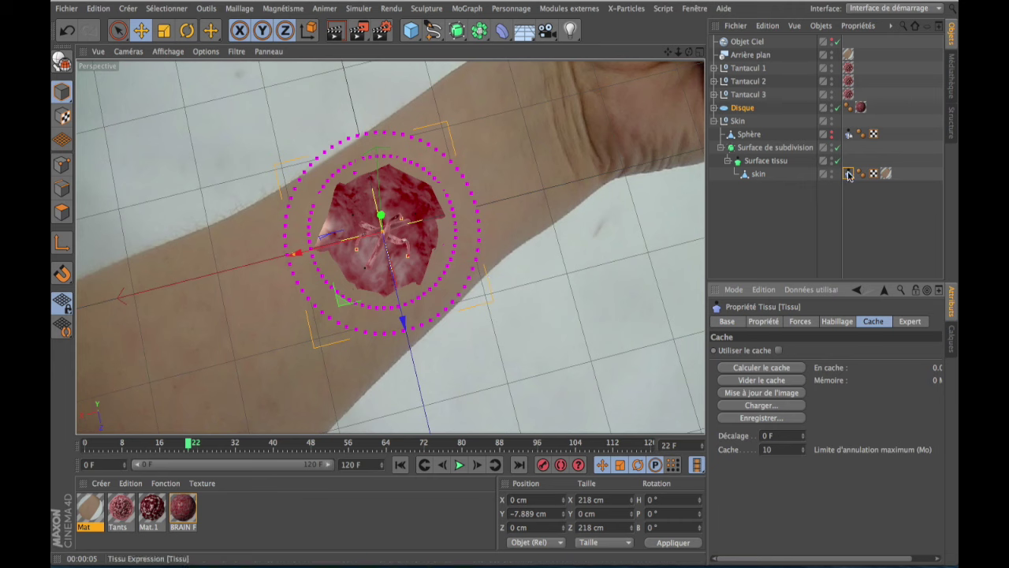
pyautogui.click(755, 369)
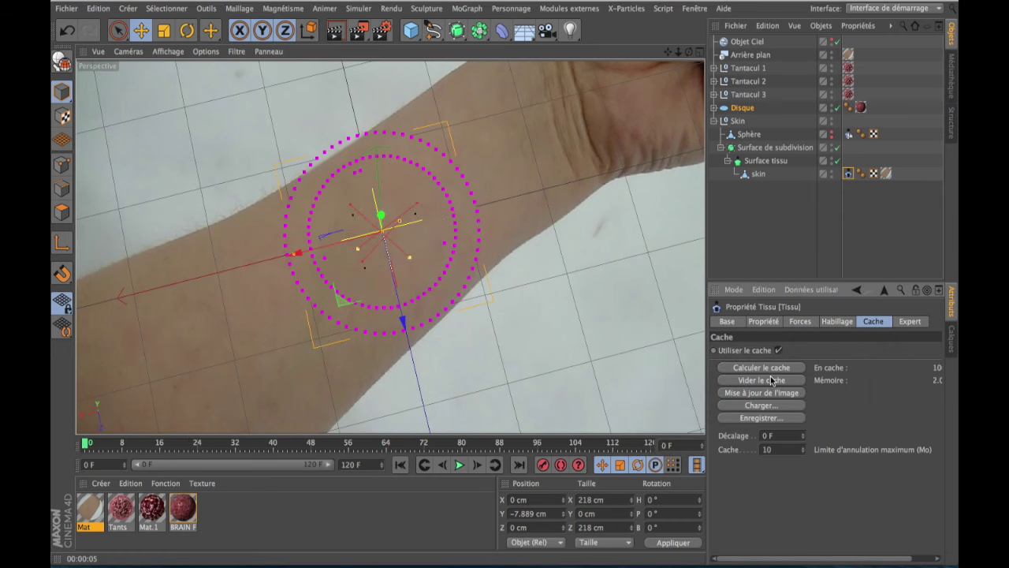
pyautogui.moveTo(816, 562); pyautogui.dragTo(833, 561)
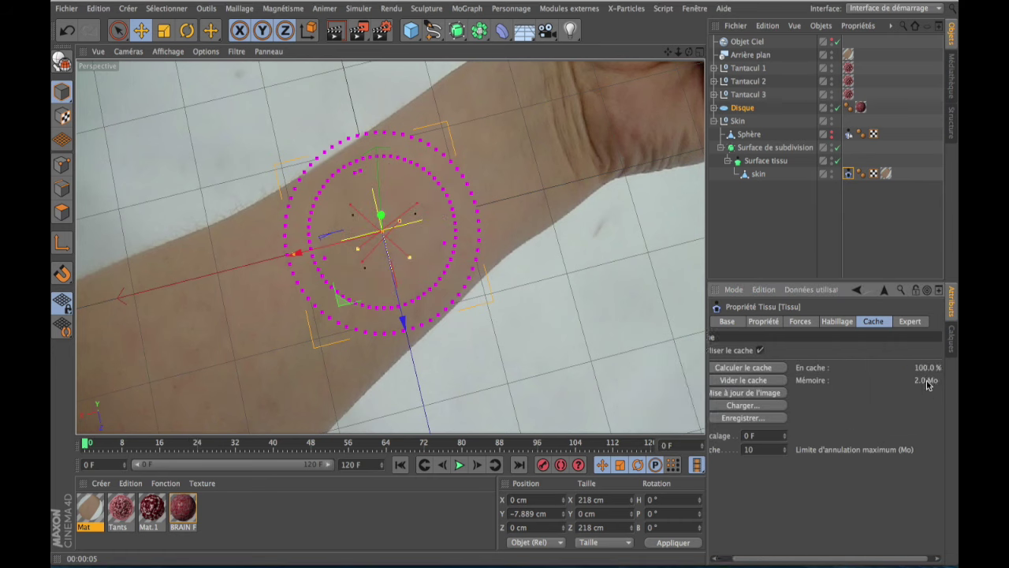
pyautogui.moveTo(854, 557); pyautogui.dragTo(836, 557)
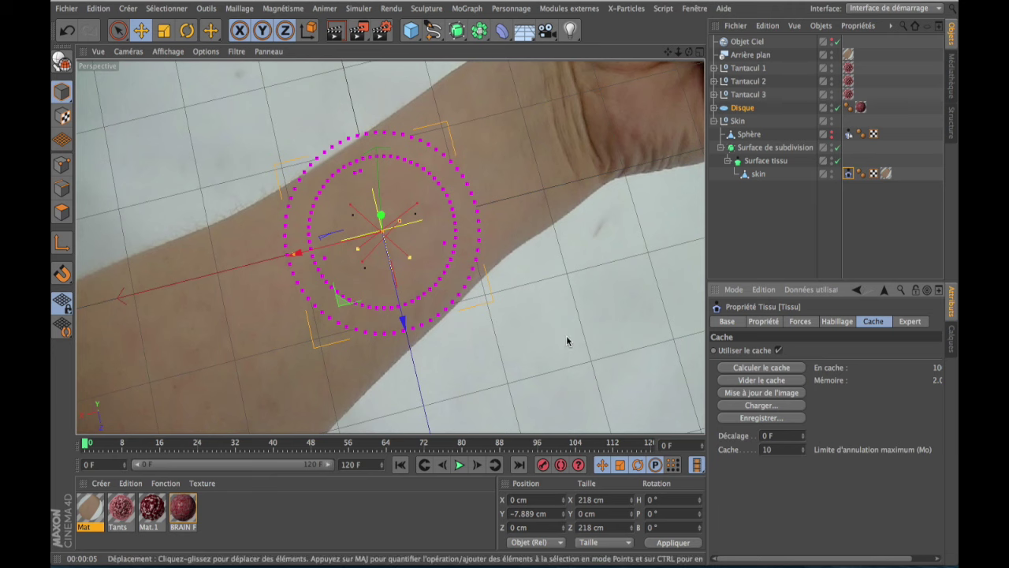
# - Play back the cached cloth, stop, rewind to frame 0, and zoom and pan the view out slightly
pyautogui.click(457, 465)
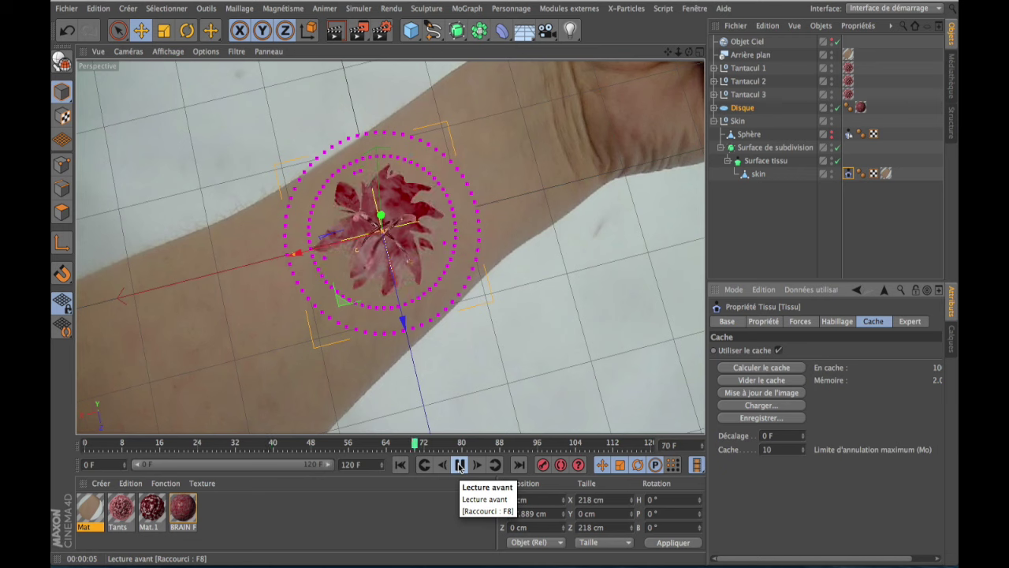
pyautogui.click(459, 466)
pyautogui.click(406, 468)
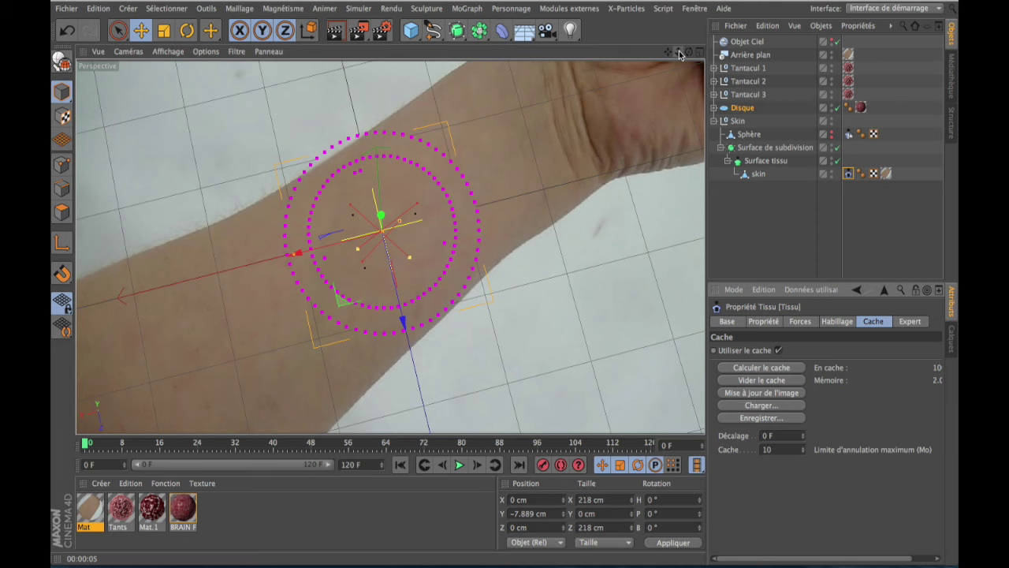
pyautogui.moveTo(680, 54); pyautogui.dragTo(390, 246)
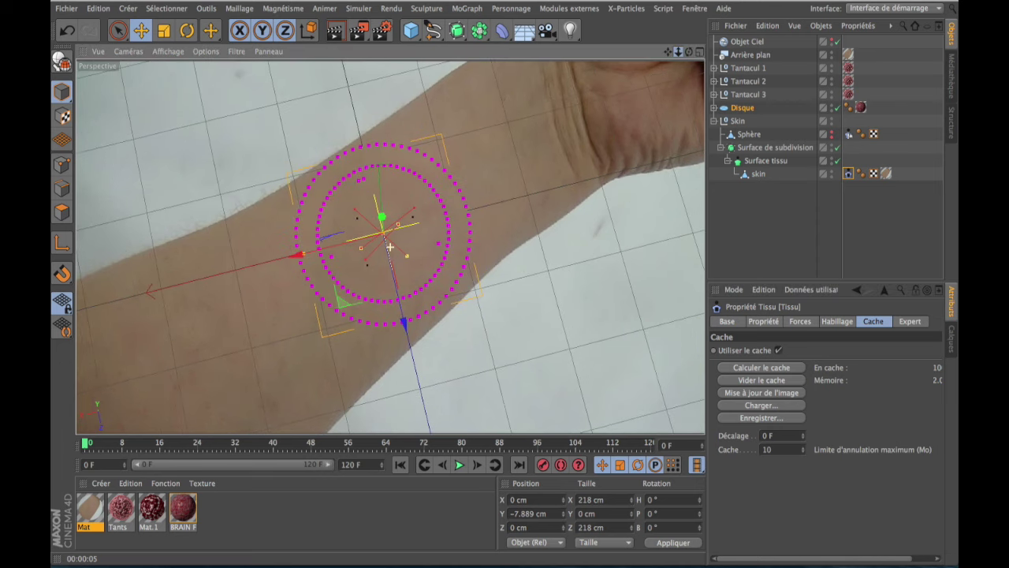
pyautogui.moveTo(389, 246); pyautogui.dragTo(669, 57)
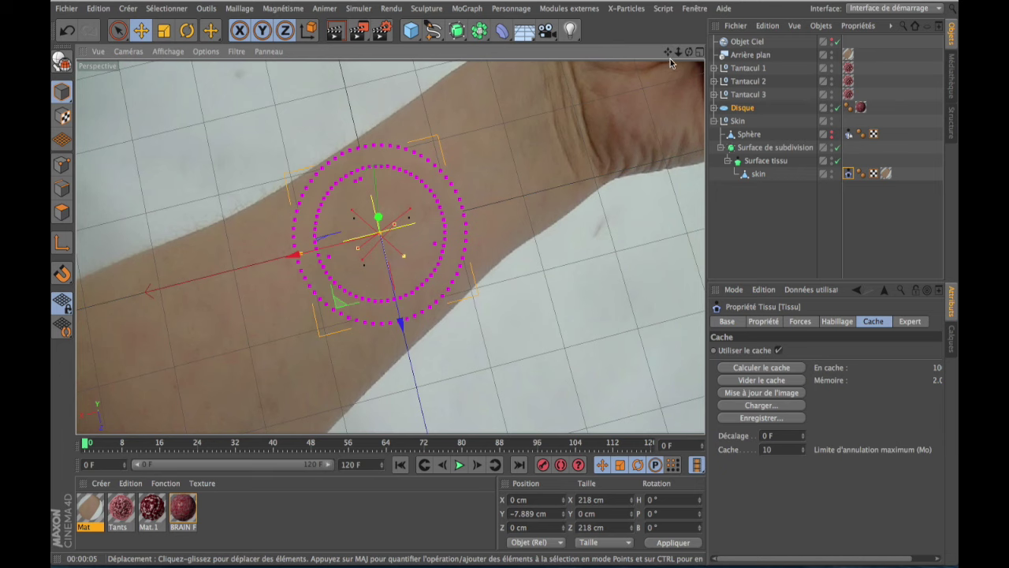
pyautogui.moveTo(670, 59); pyautogui.dragTo(683, 51)
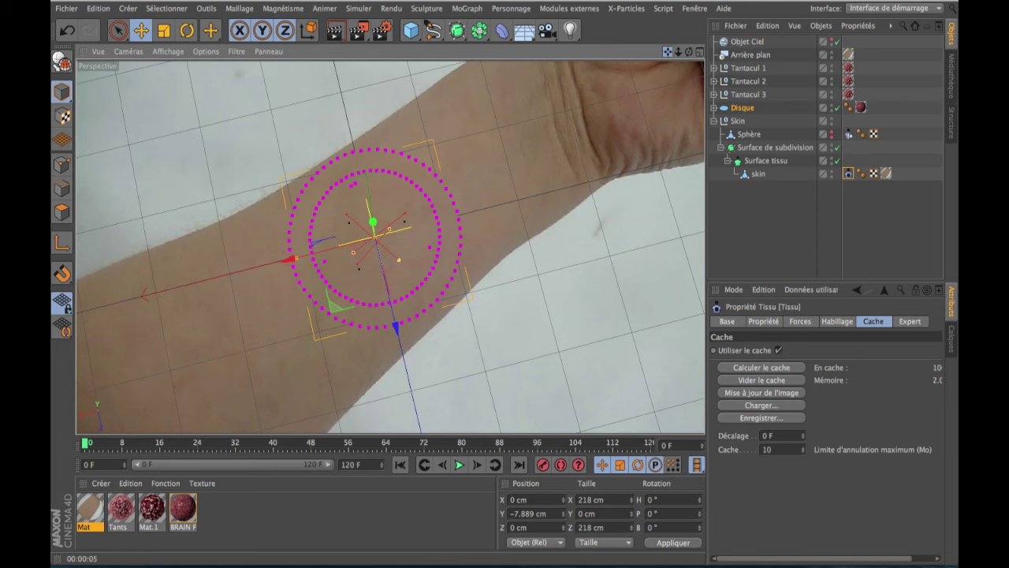
pyautogui.moveTo(668, 53); pyautogui.dragTo(389, 247)
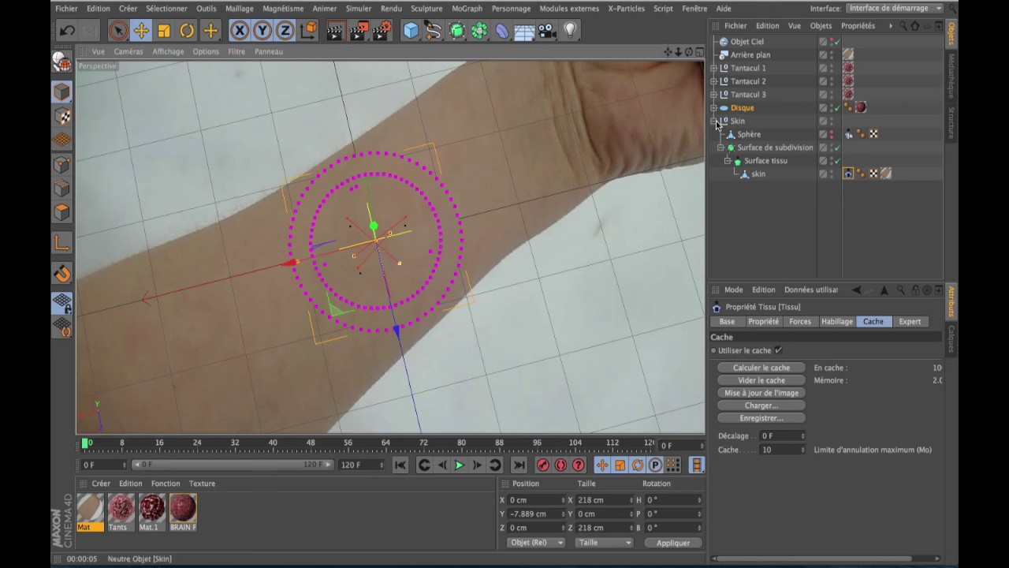
# - Inspect the texture tag, Objet Ciel and Arrière plan settings, then open and close Réglages de rendu twice
pyautogui.click(885, 173)
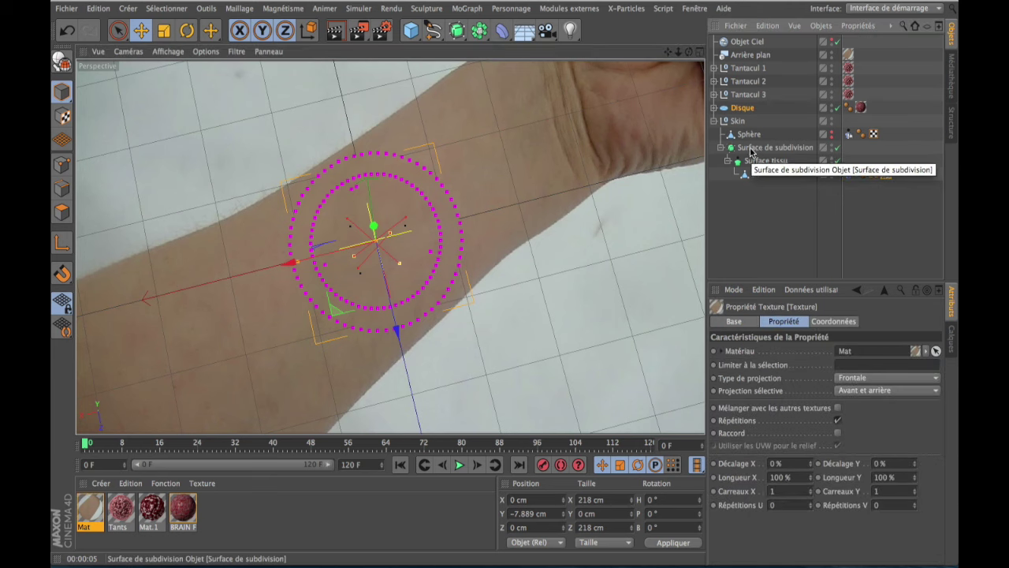
pyautogui.click(751, 44)
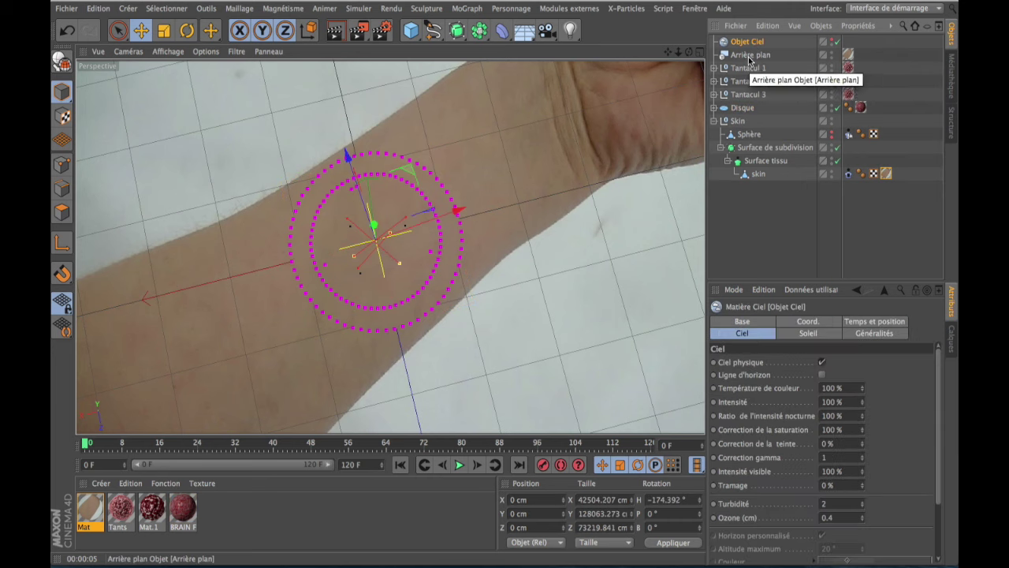
pyautogui.click(750, 55)
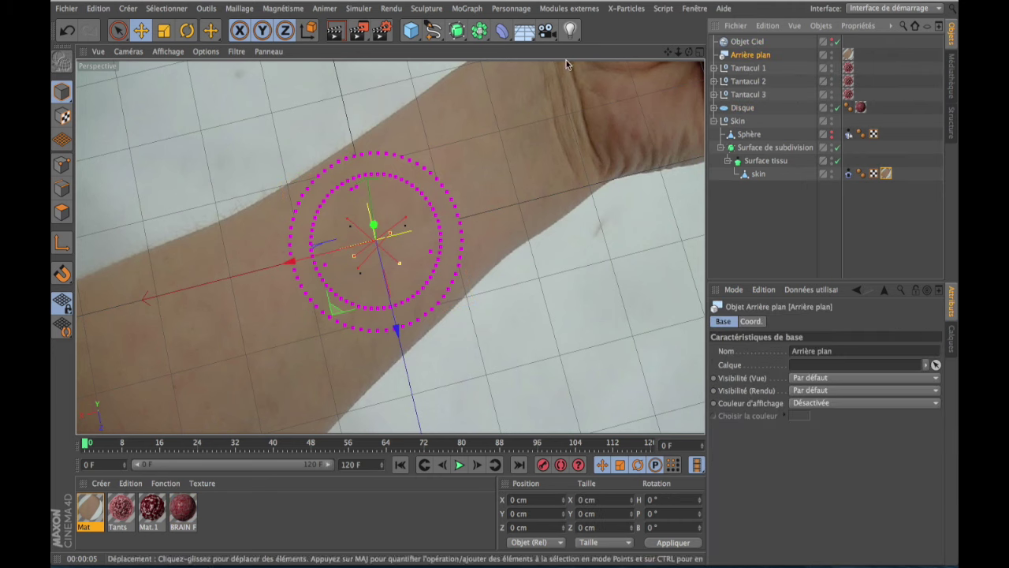
pyautogui.click(381, 30)
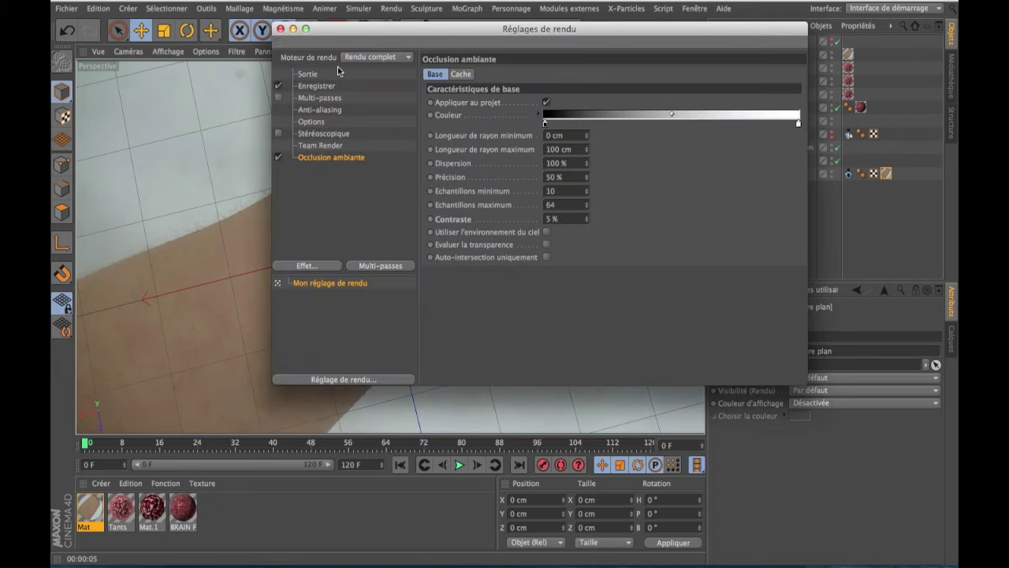
pyautogui.click(281, 29)
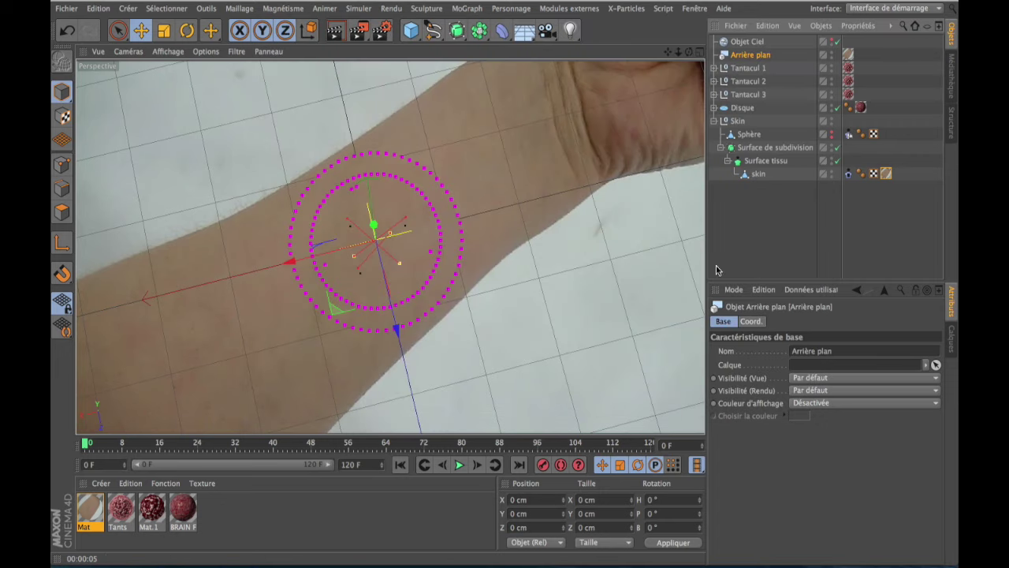
pyautogui.click(381, 31)
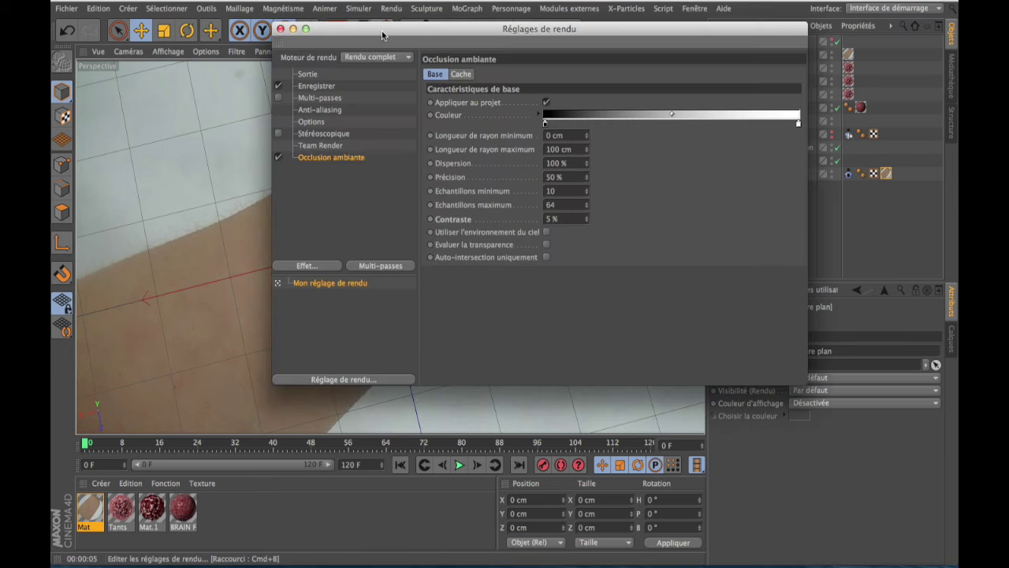
pyautogui.click(279, 29)
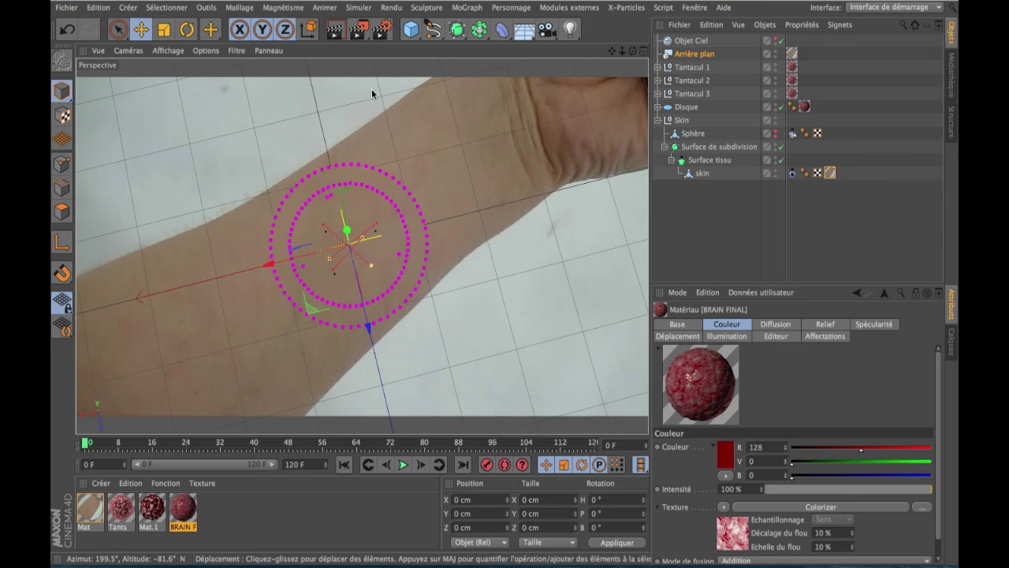
# - Raise BRAIN FINAL's Relief intensity to 100 % and copy its Colorizer relief texture channel
pyautogui.doubleClick(184, 509)
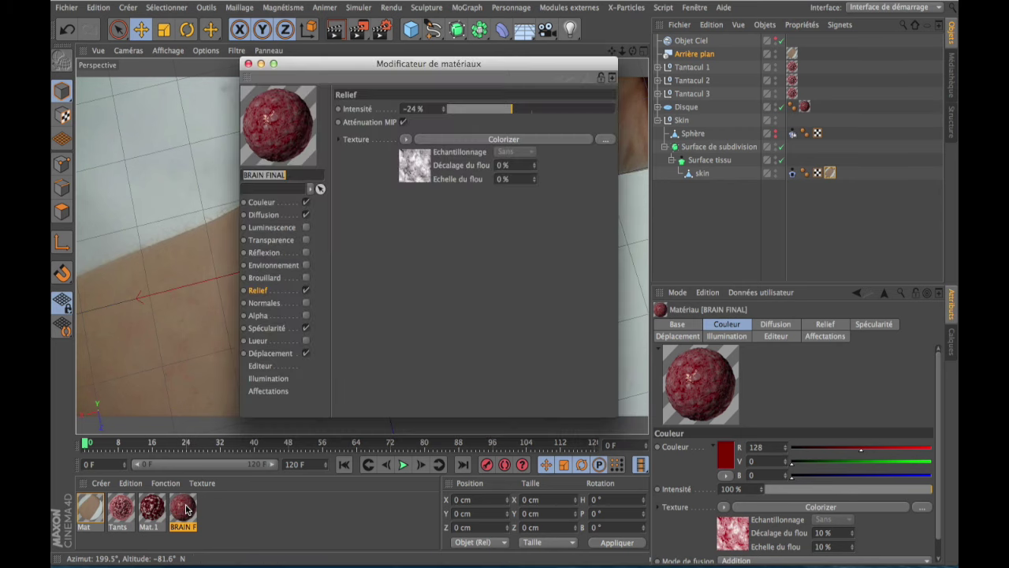
pyautogui.click(258, 291)
pyautogui.click(479, 109)
pyautogui.moveTo(480, 109); pyautogui.dragTo(631, 100)
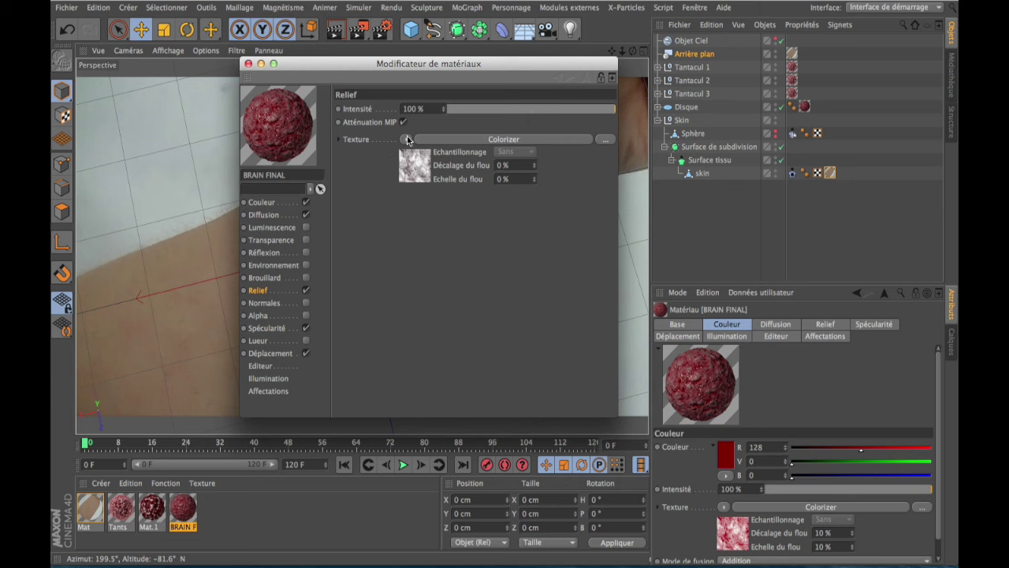
pyautogui.click(407, 139)
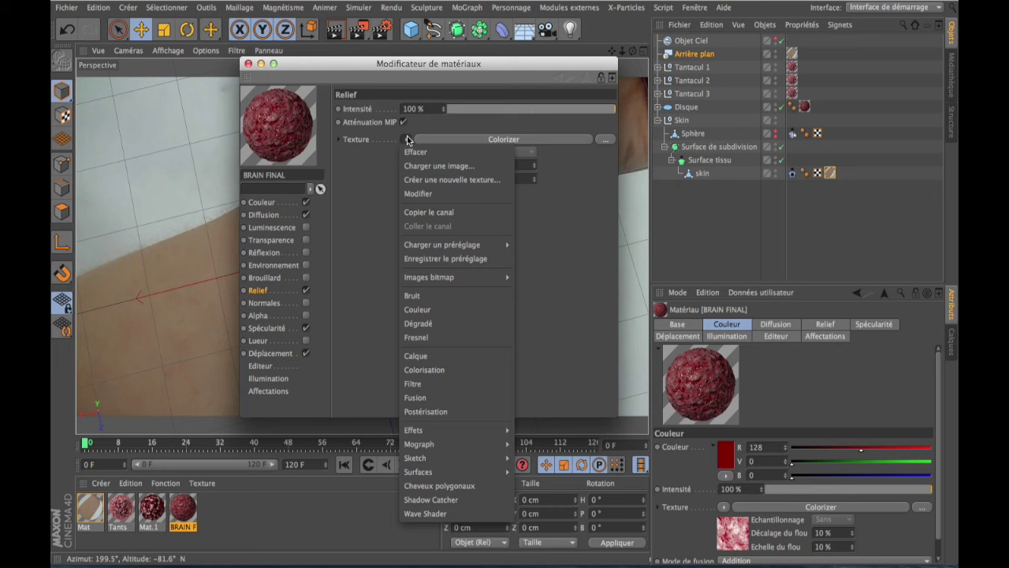
pyautogui.click(435, 213)
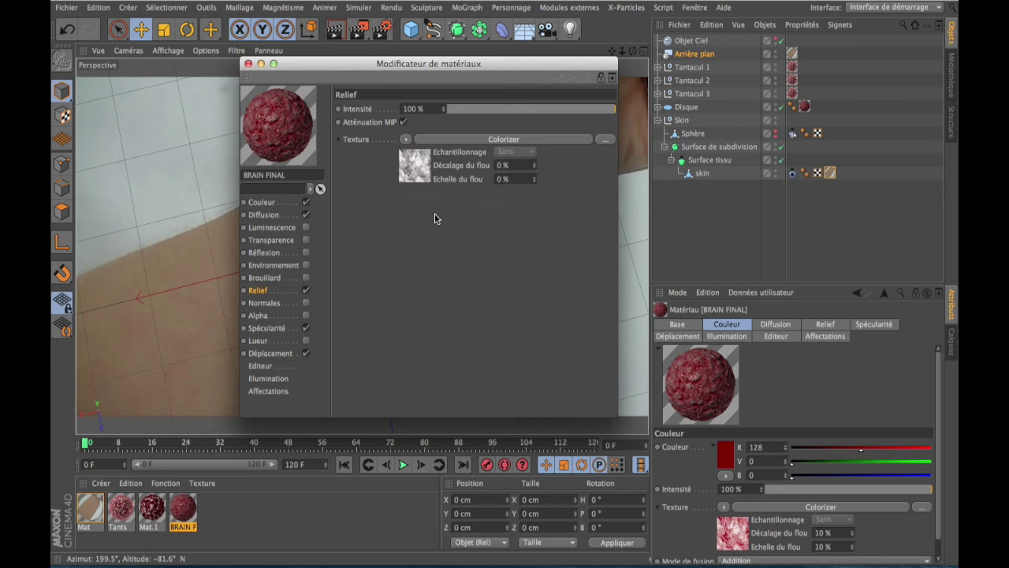
# - Paste the copied relief texture into BRAIN FINAL's Specularity texture slot
pyautogui.click(267, 327)
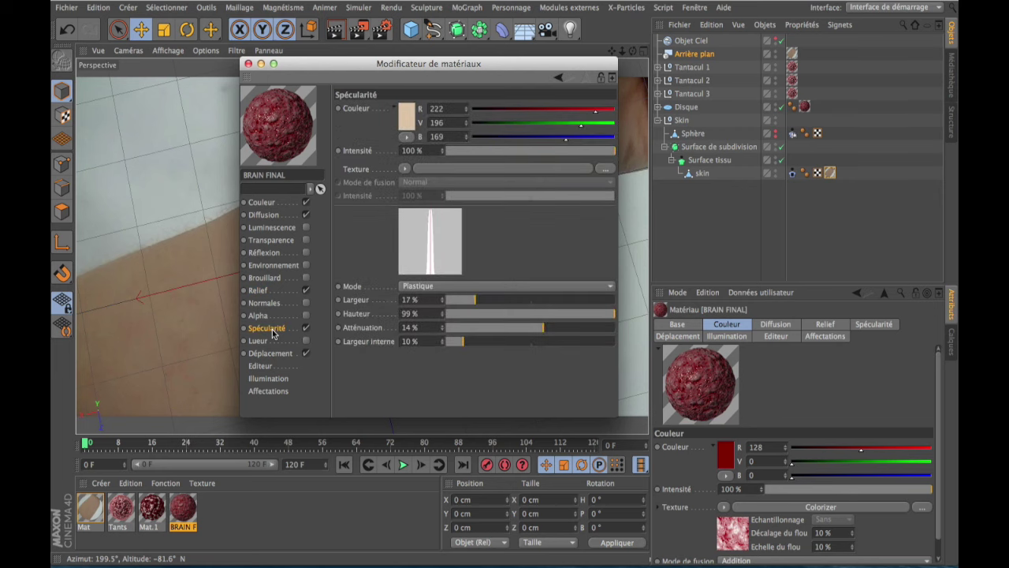
pyautogui.click(405, 169)
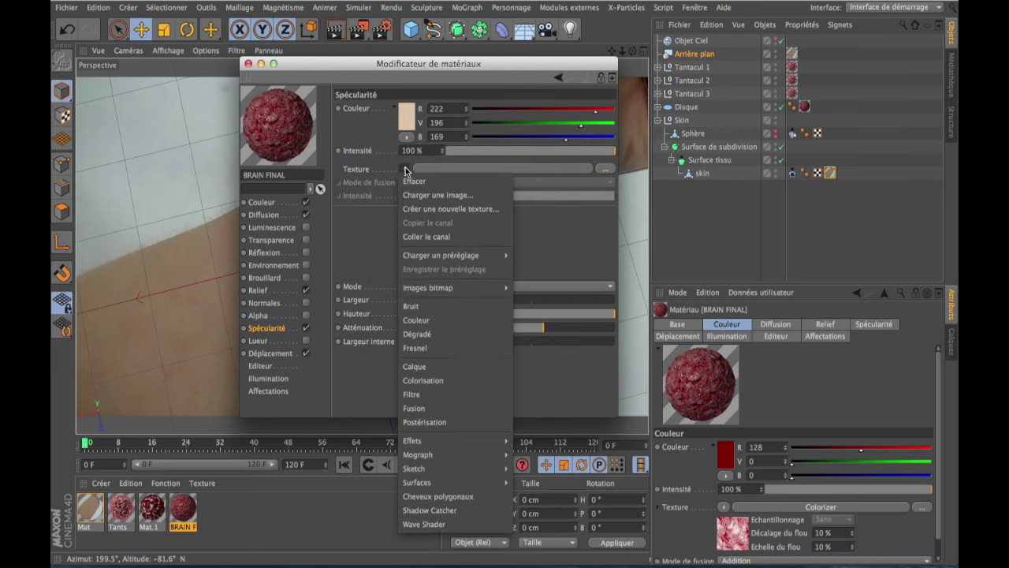
pyautogui.click(440, 239)
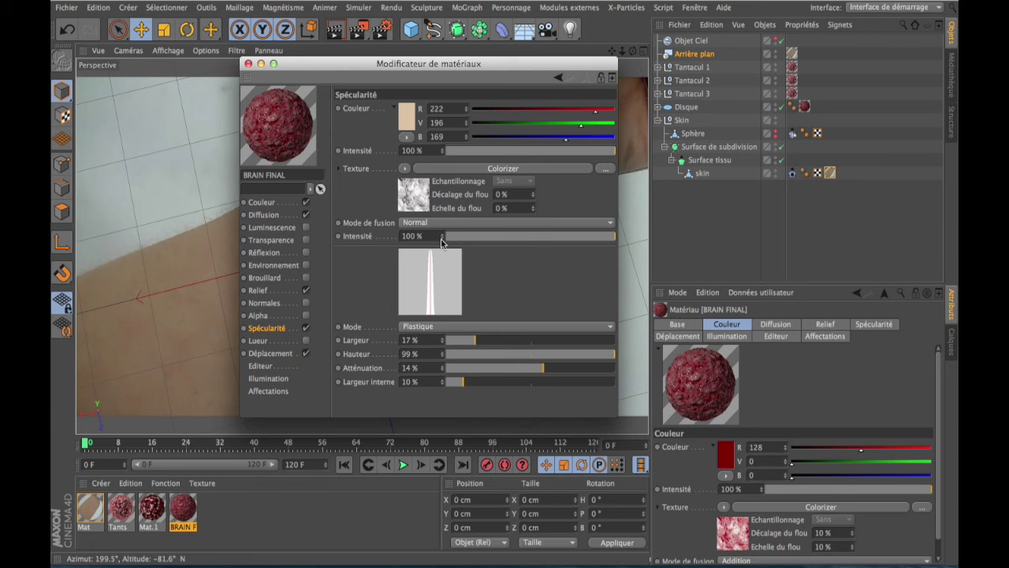
# - Set specular width 24 %, height 100 %, falloff 0 %, inner width 18 %, and displacement height 2 cm
pyautogui.click(477, 340)
pyautogui.moveTo(477, 341); pyautogui.dragTo(486, 342)
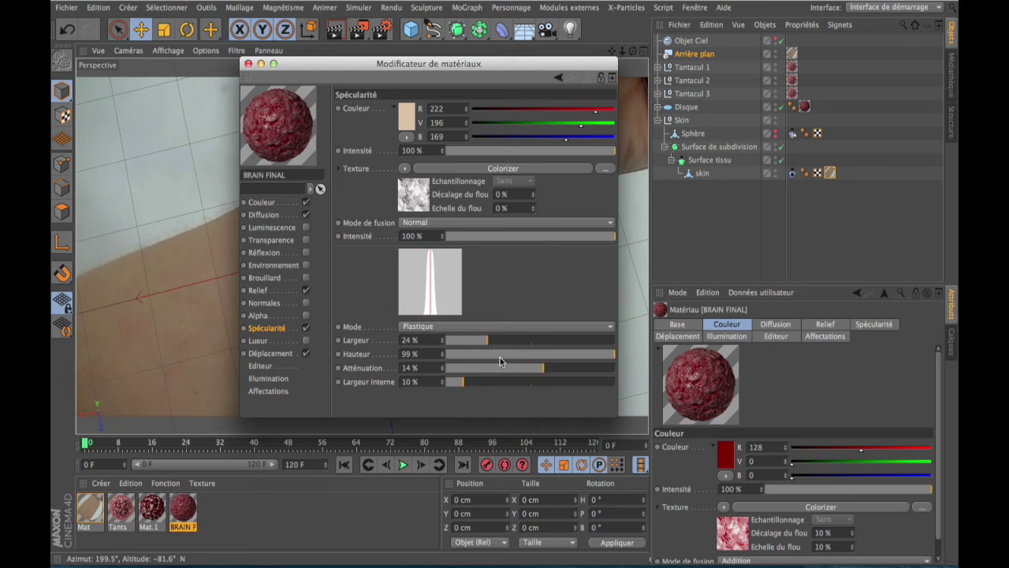
pyautogui.moveTo(499, 357); pyautogui.dragTo(650, 351)
pyautogui.moveTo(514, 371)
pyautogui.mouseDown()
pyautogui.moveTo(440, 375)
pyautogui.moveTo(530, 377)
pyautogui.mouseUp()
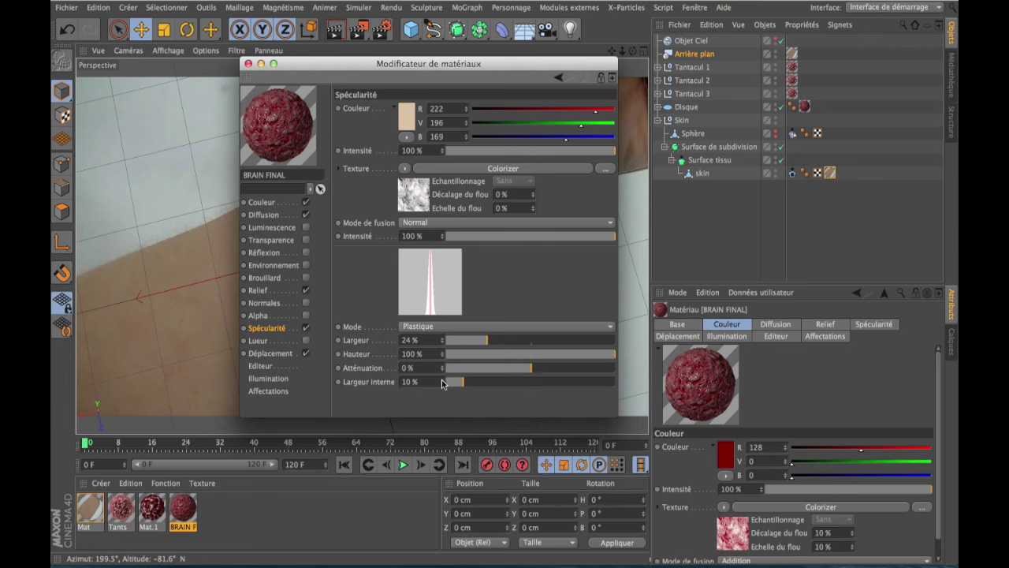
pyautogui.moveTo(442, 384); pyautogui.dragTo(442, 384)
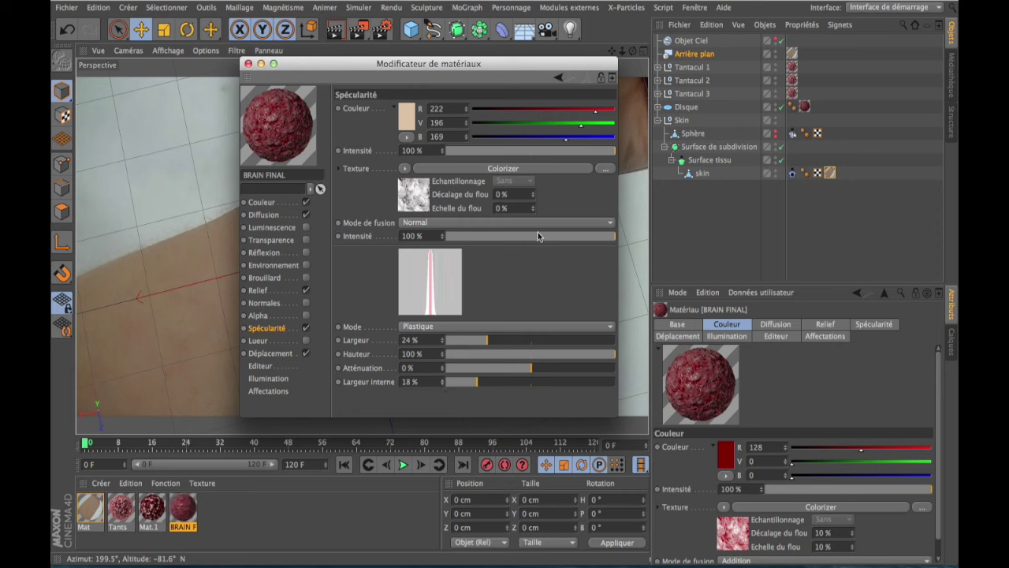
pyautogui.click(279, 355)
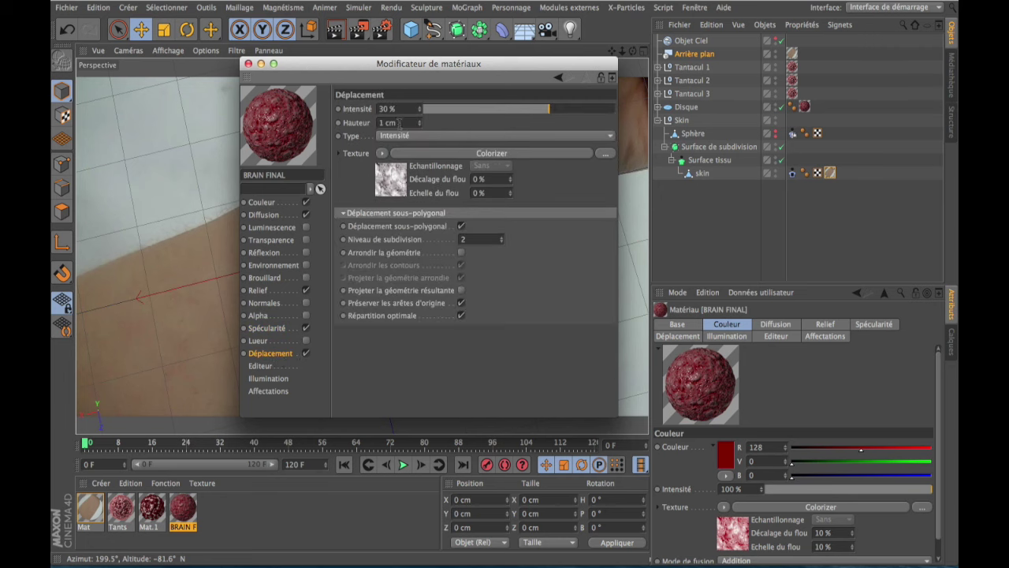
pyautogui.click(419, 121)
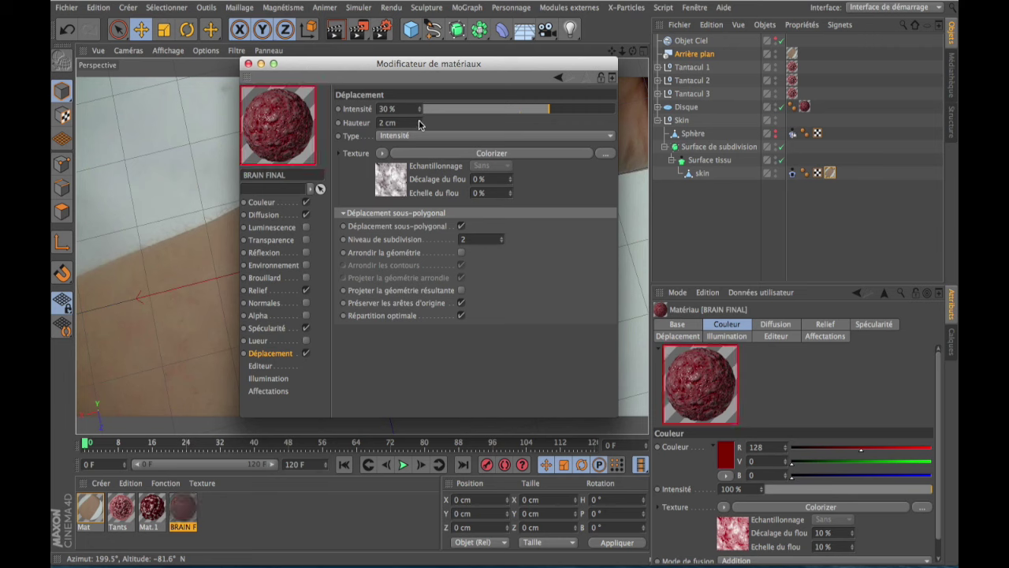
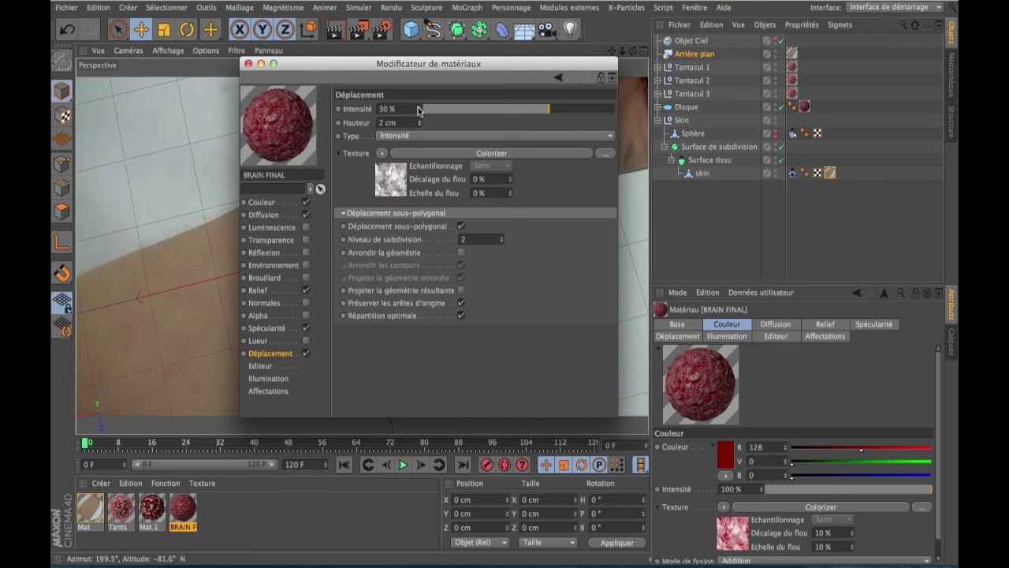
# - Drag BRAIN FINAL's Diffusion intensity down to 30% and close the material editor window
pyautogui.click(256, 218)
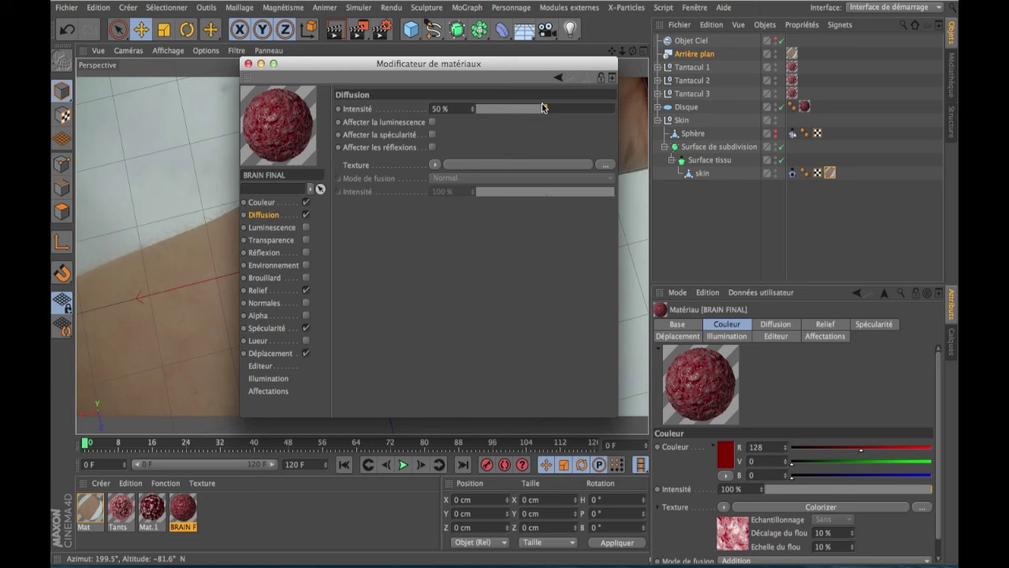
pyautogui.moveTo(542, 108); pyautogui.dragTo(517, 115)
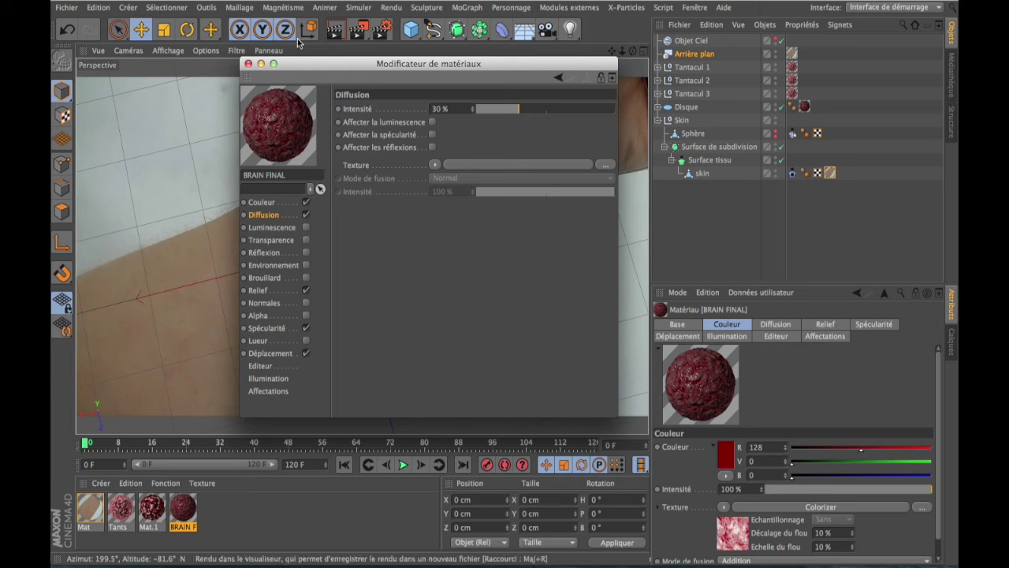
pyautogui.moveTo(307, 67)
pyautogui.mouseDown()
pyautogui.moveTo(283, 54)
pyautogui.moveTo(283, 219)
pyautogui.moveTo(268, 105)
pyautogui.mouseUp()
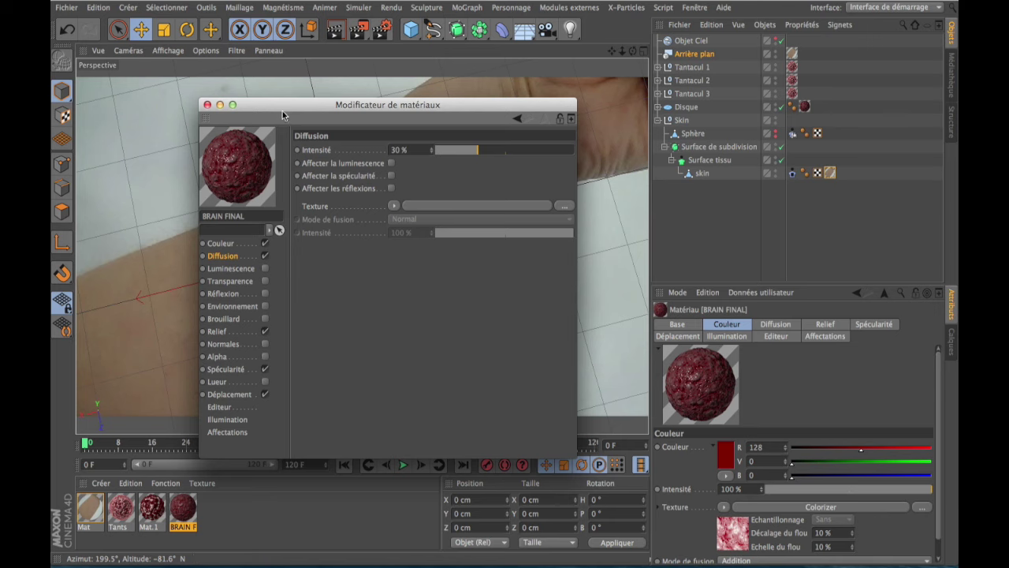
pyautogui.moveTo(289, 108)
pyautogui.mouseDown()
pyautogui.moveTo(305, 109)
pyautogui.moveTo(290, 84)
pyautogui.mouseUp()
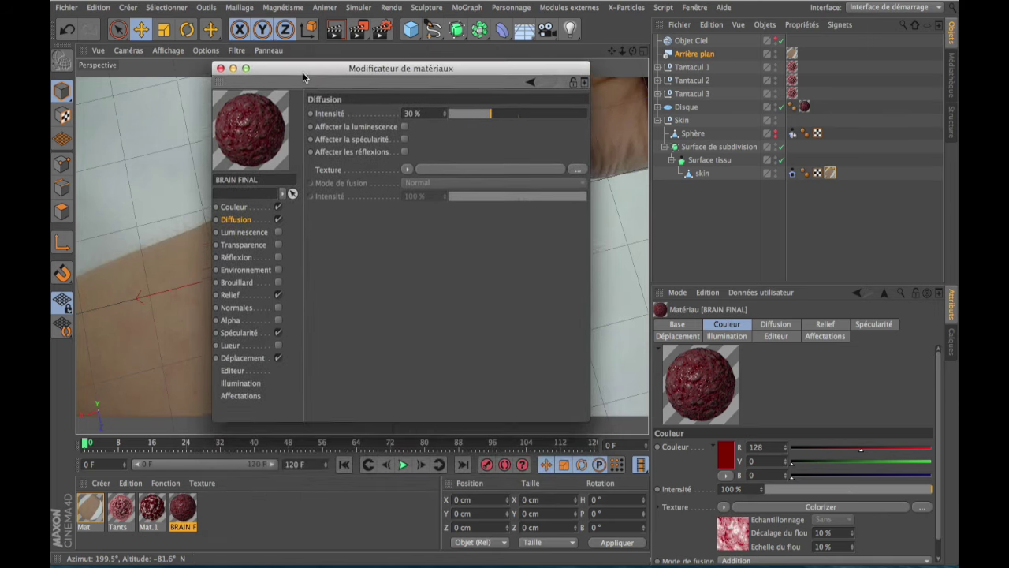
pyautogui.click(221, 80)
pyautogui.write('Brain')
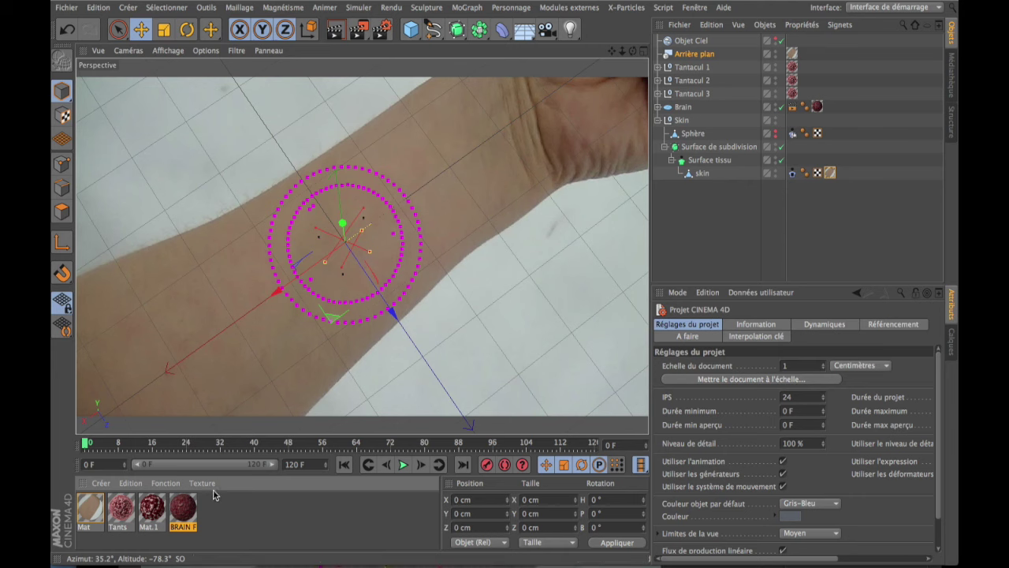
# - Open the Tants material, then undo a trial environment intensity change to keep it at 83%
pyautogui.click(256, 505)
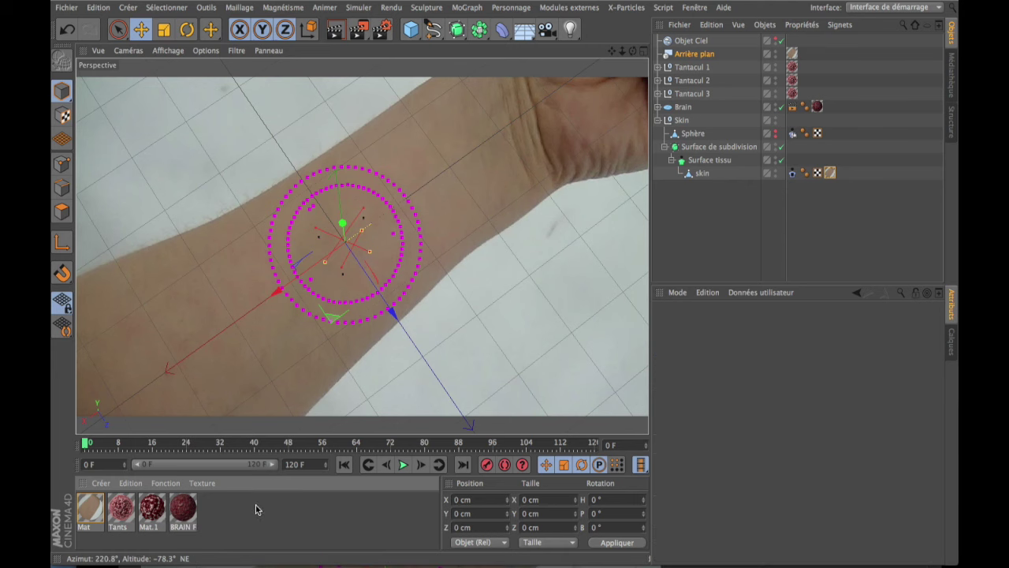
pyautogui.doubleClick(124, 506)
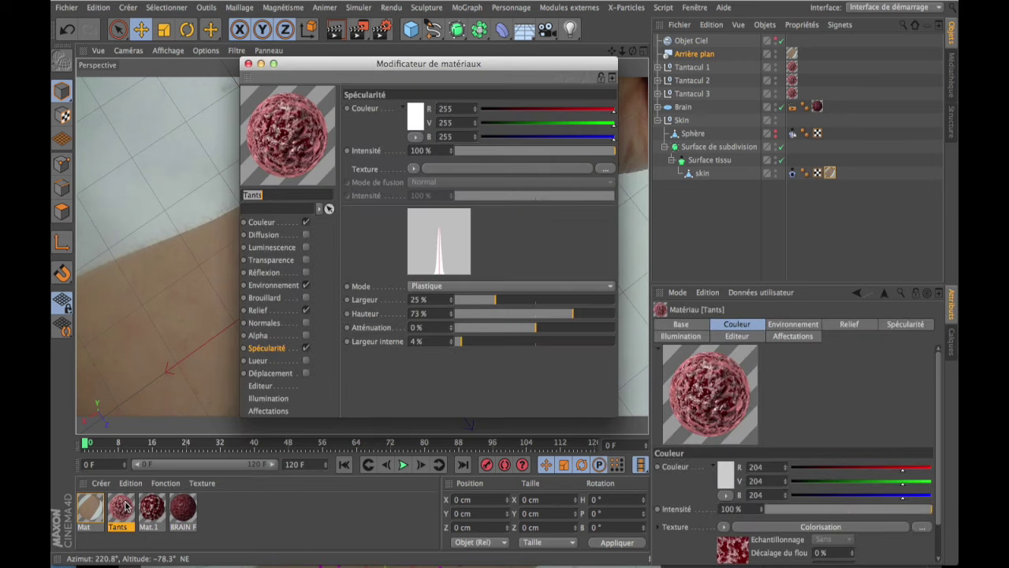
pyautogui.click(260, 222)
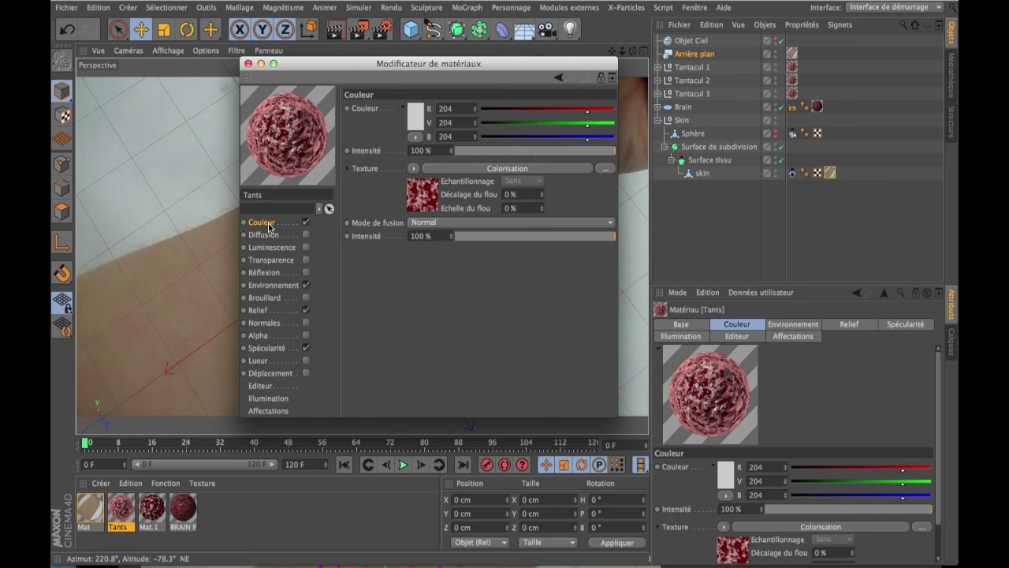
pyautogui.click(267, 285)
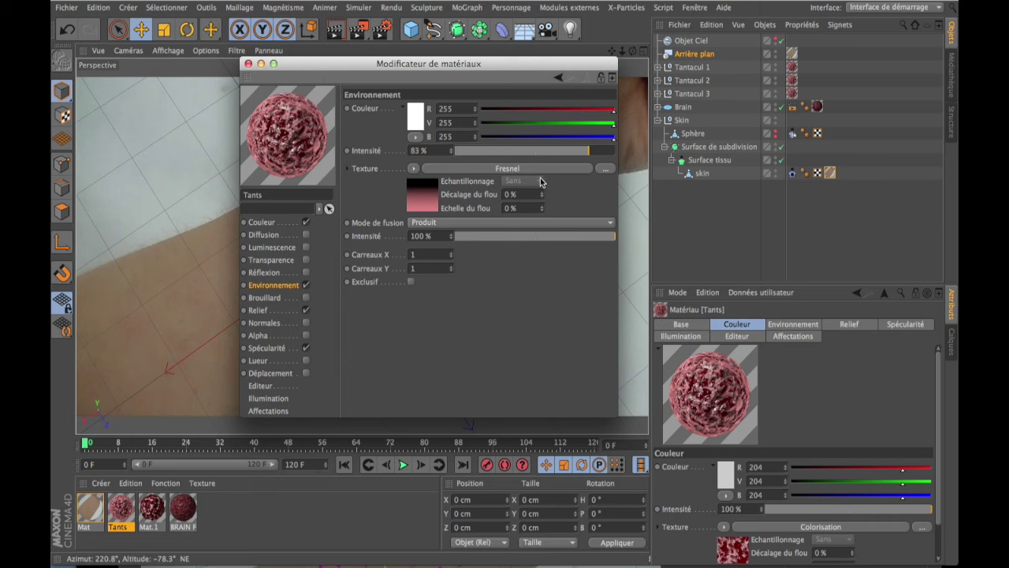
pyautogui.moveTo(544, 149); pyautogui.dragTo(529, 149)
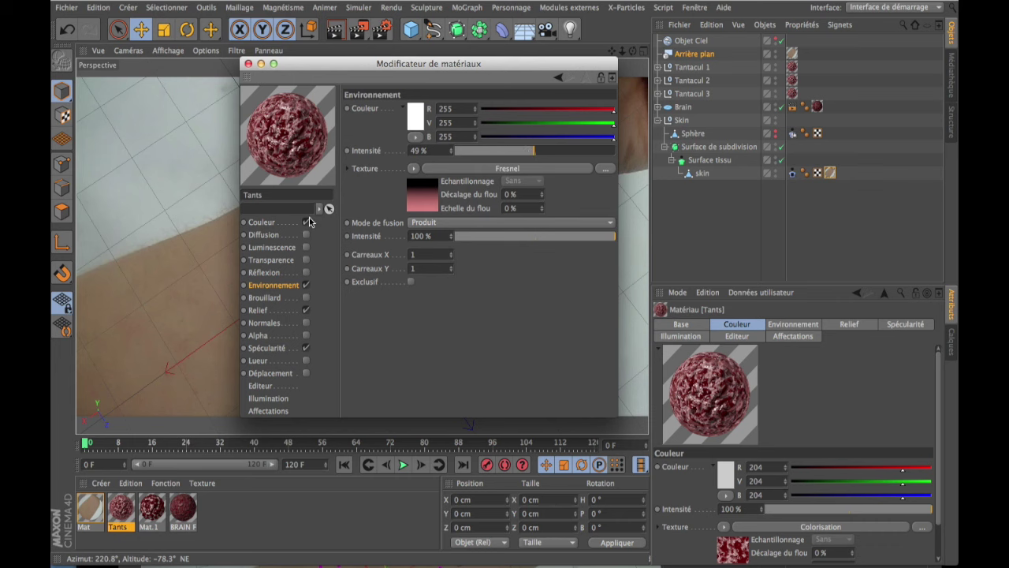
pyautogui.hotkey('ctrl', 'z')
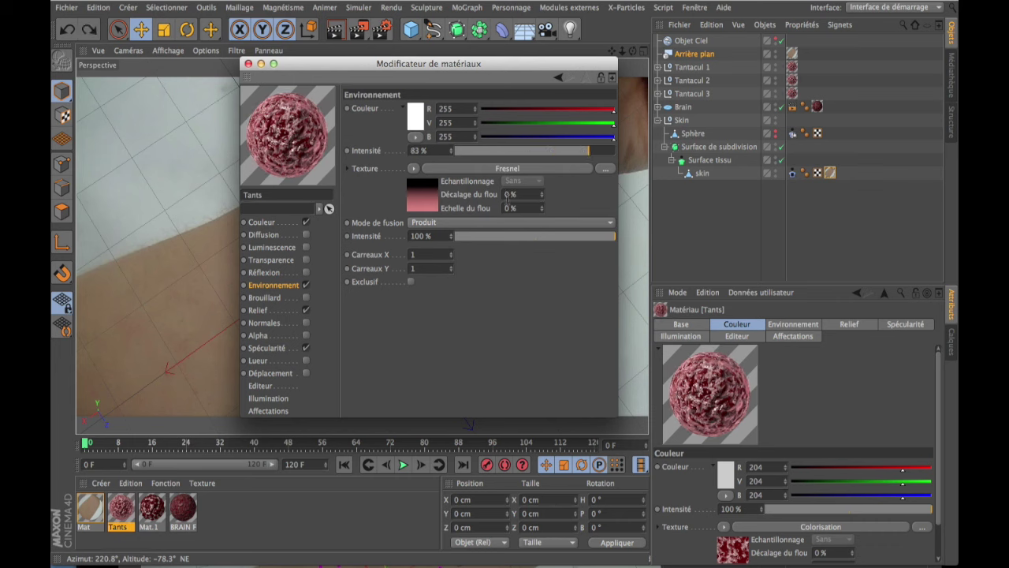
# - Enable Diffusion on Tants and lower its intensity to about 49%
pyautogui.click(273, 239)
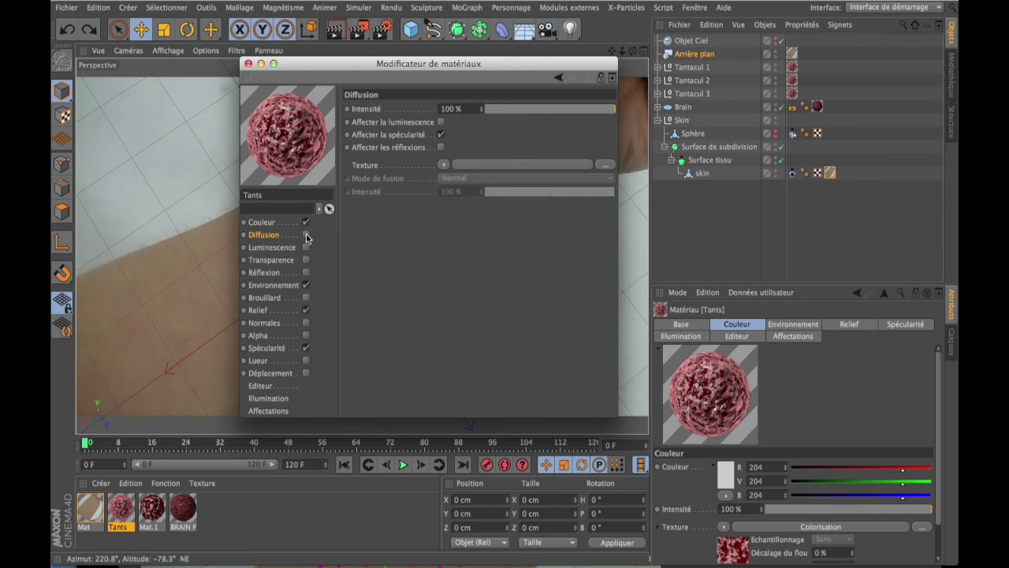
pyautogui.click(305, 234)
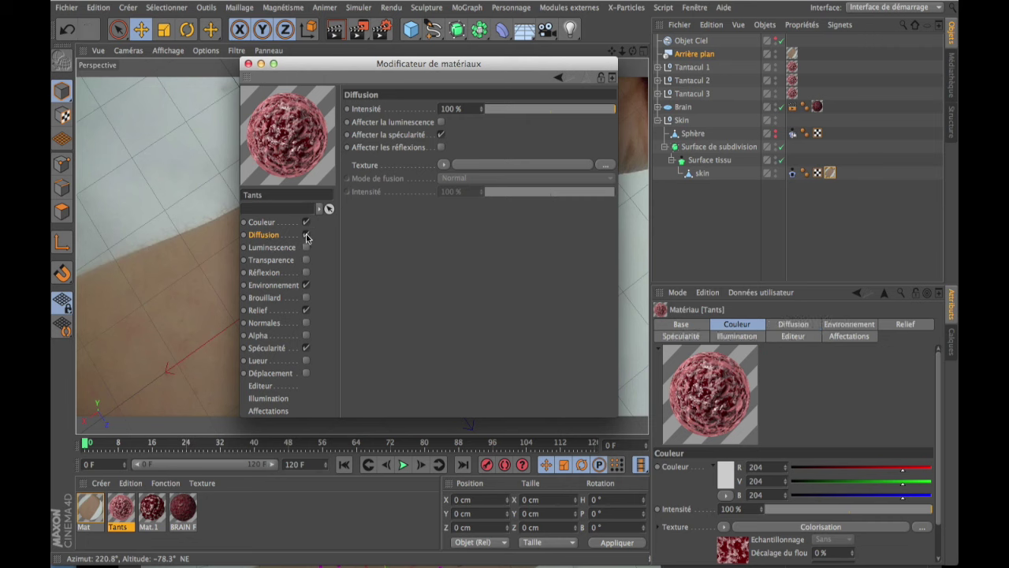
pyautogui.moveTo(557, 117); pyautogui.dragTo(550, 116)
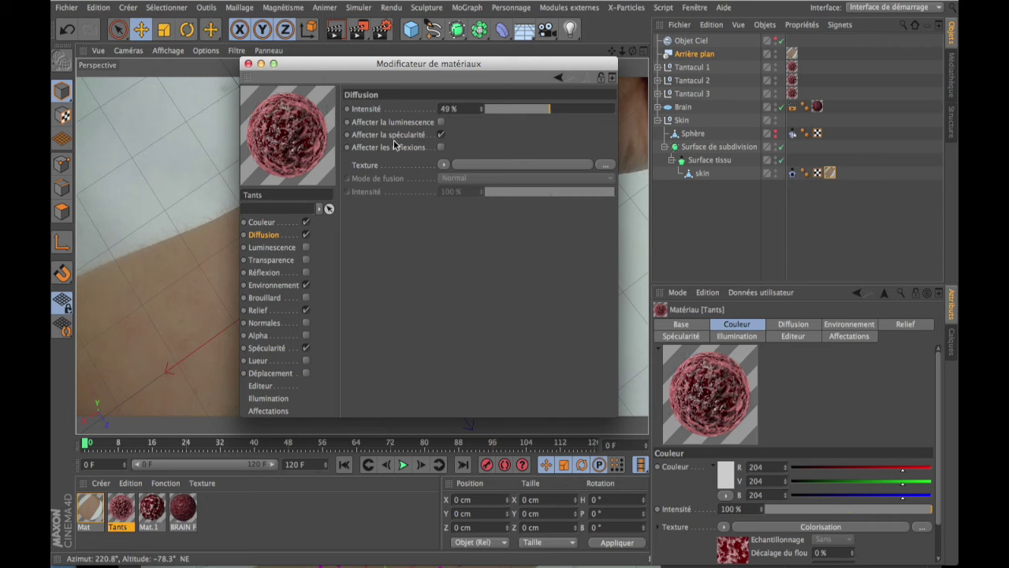
# - Toggle diffusion's effect on specularity, set environment intensity to 53% and relief to 100%
pyautogui.click(442, 136)
pyautogui.click(282, 286)
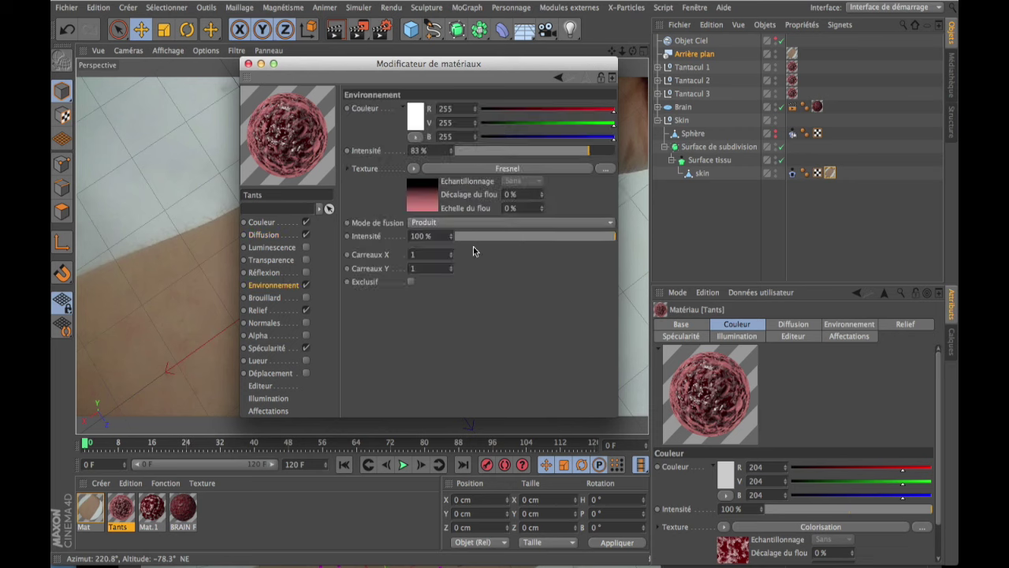
pyautogui.moveTo(564, 151); pyautogui.dragTo(542, 153)
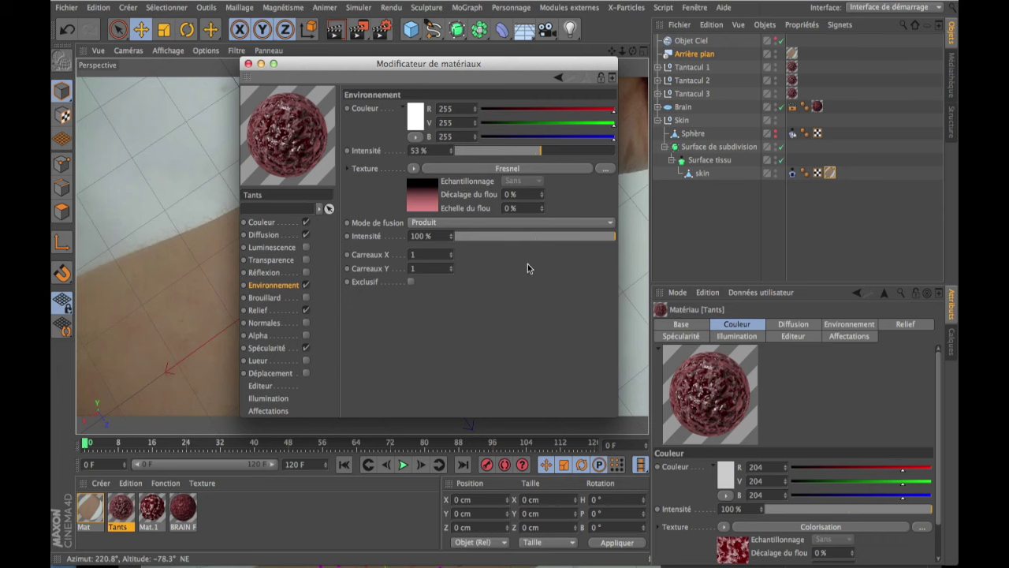
pyautogui.click(258, 311)
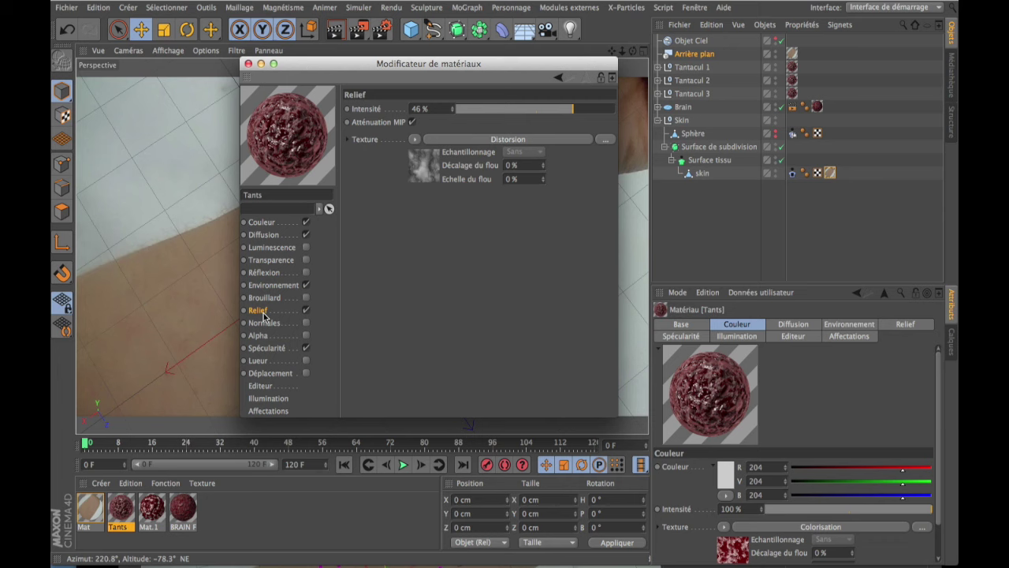
pyautogui.moveTo(575, 108); pyautogui.dragTo(631, 108)
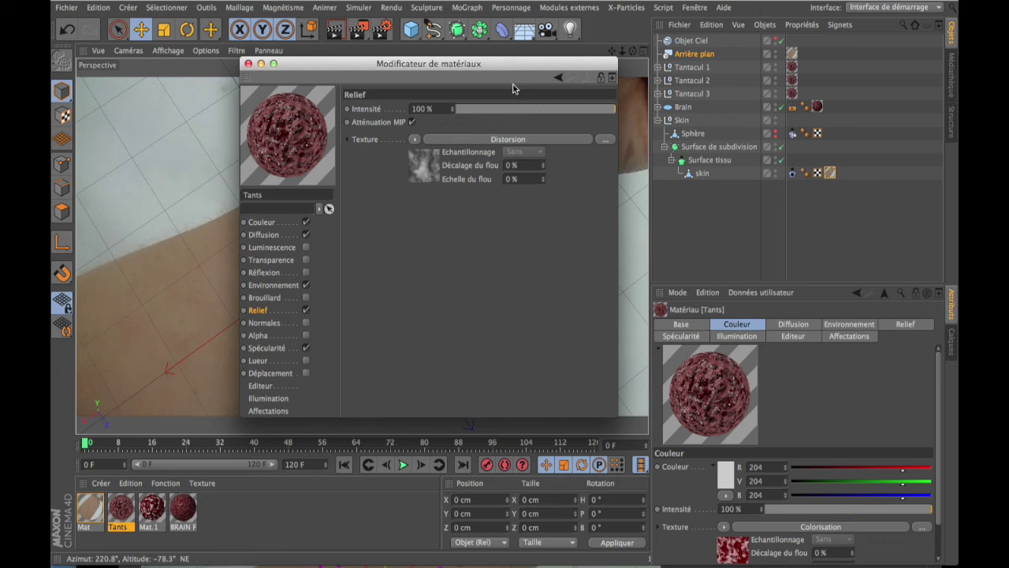
# - Set the specular height to 100% and the specular inner width to 9%
pyautogui.click(277, 354)
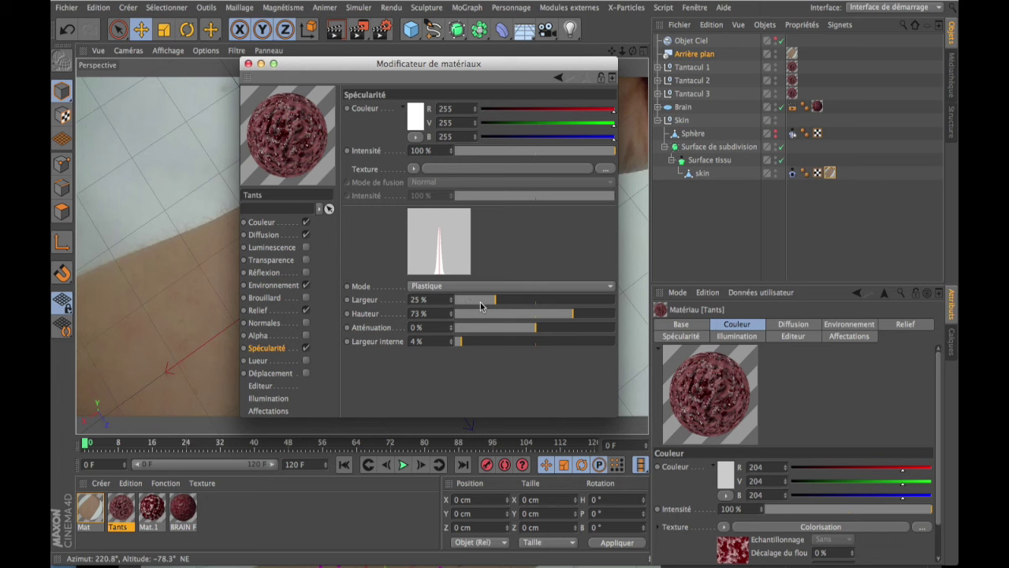
pyautogui.moveTo(576, 314); pyautogui.dragTo(618, 313)
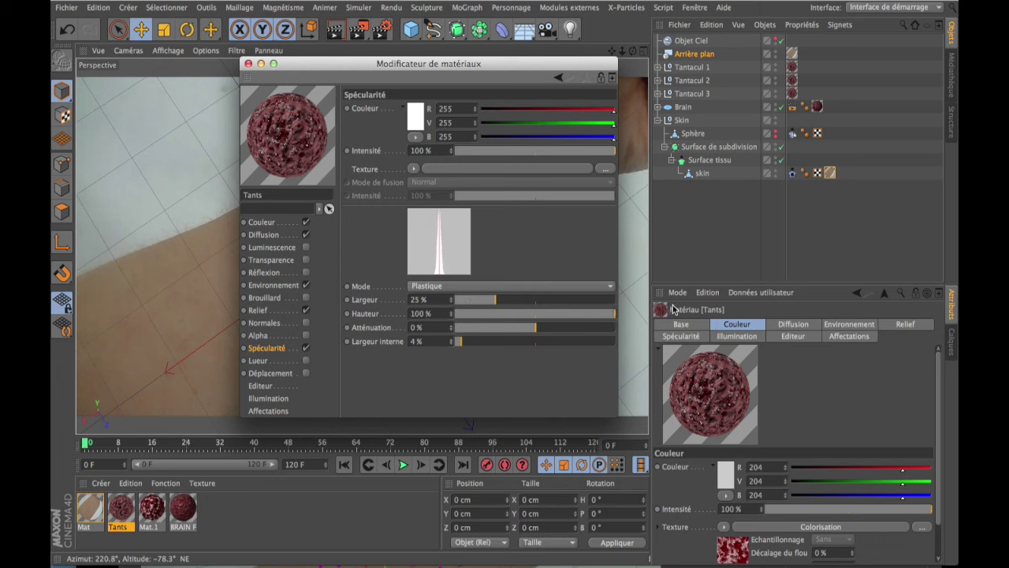
pyautogui.click(453, 340)
pyautogui.click(453, 340)
pyautogui.click(452, 340)
pyautogui.click(453, 340)
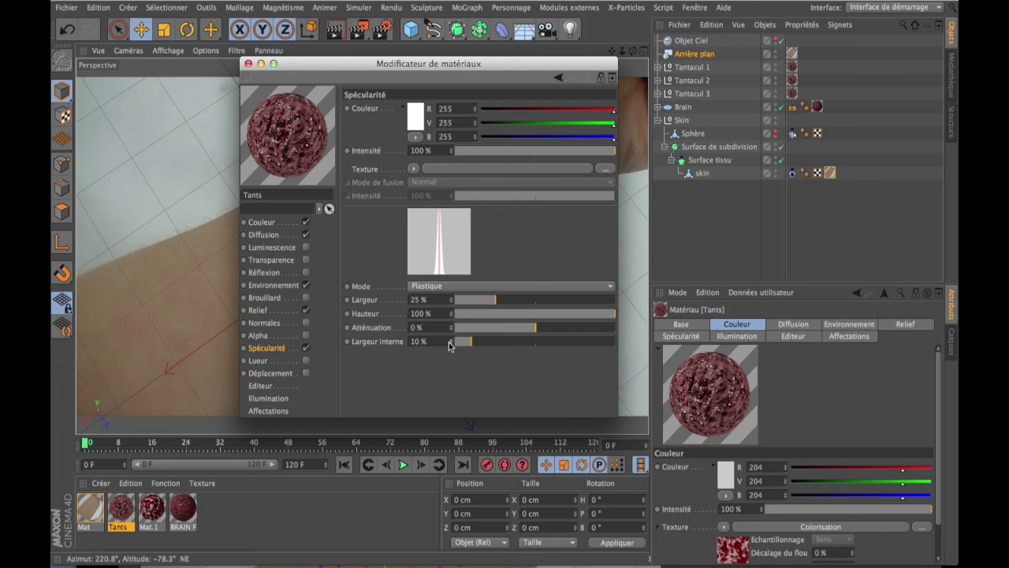
pyautogui.click(451, 345)
# - Close the material editor, hide the arm photo background, and briefly play the animation
pyautogui.click(249, 64)
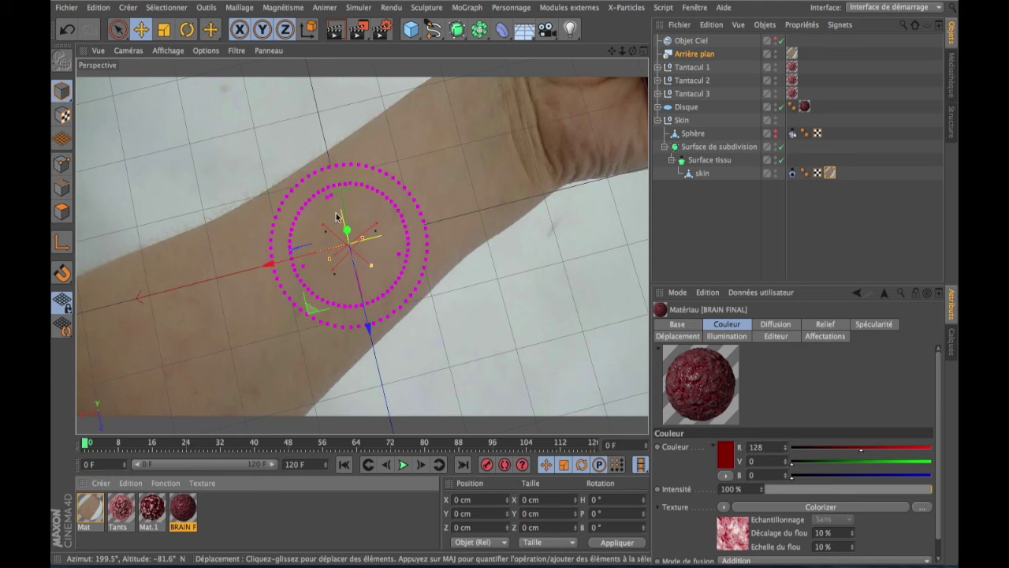
pyautogui.click(775, 52)
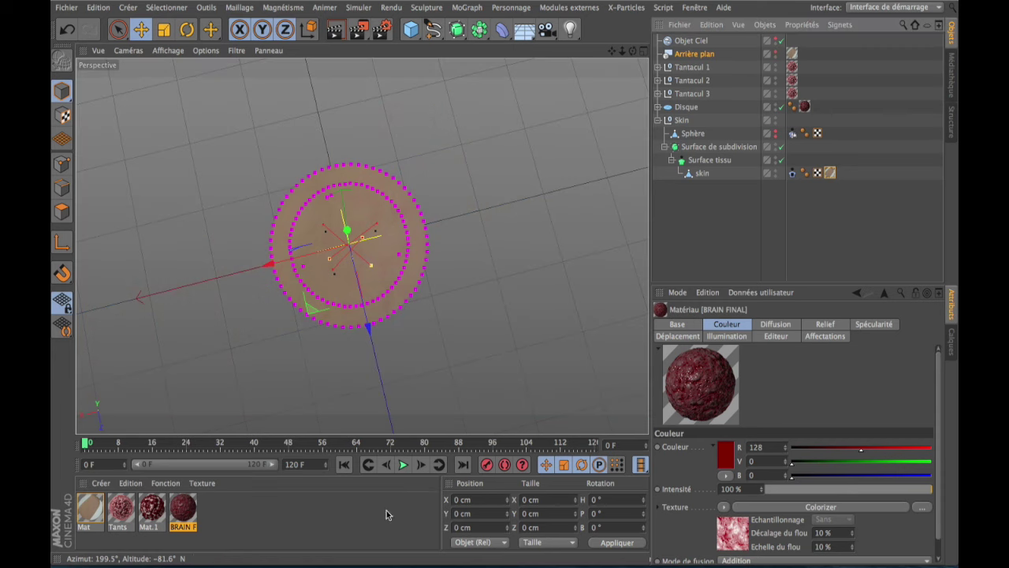
pyautogui.click(404, 464)
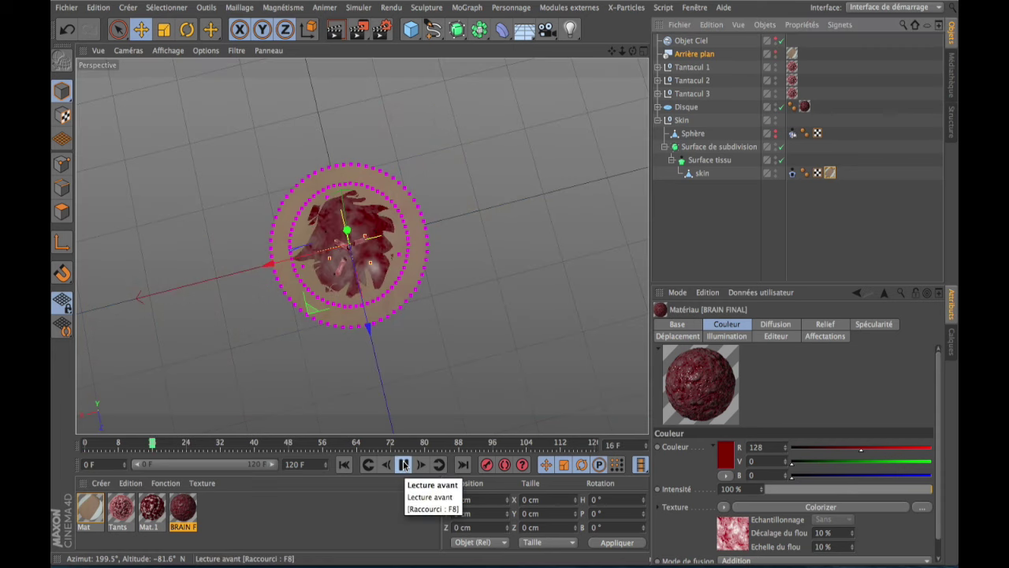
pyautogui.click(403, 464)
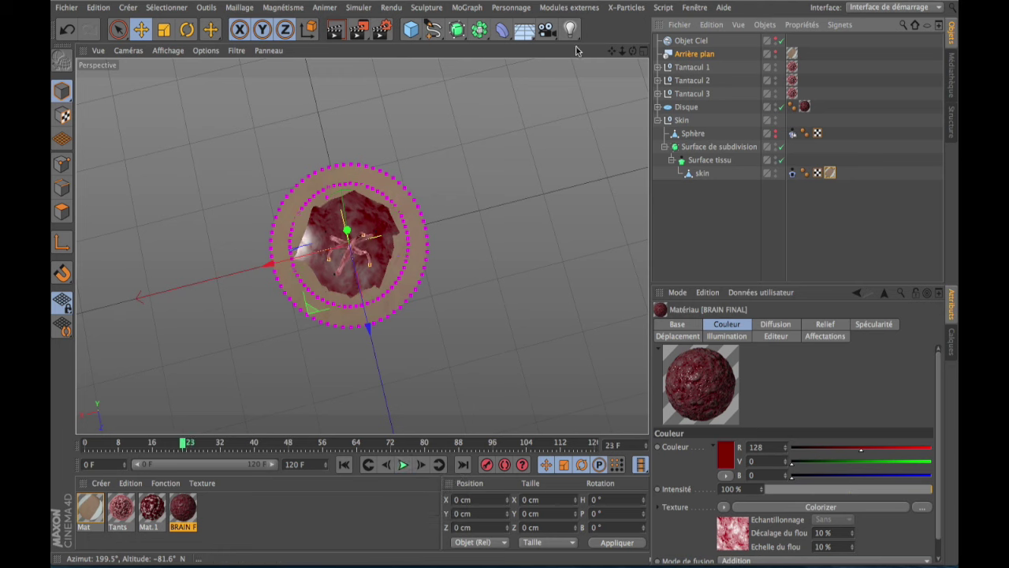
# - Orbit, zoom and pan to view the tentacles from the side with the brain recentred
pyautogui.moveTo(635, 53); pyautogui.dragTo(398, 114)
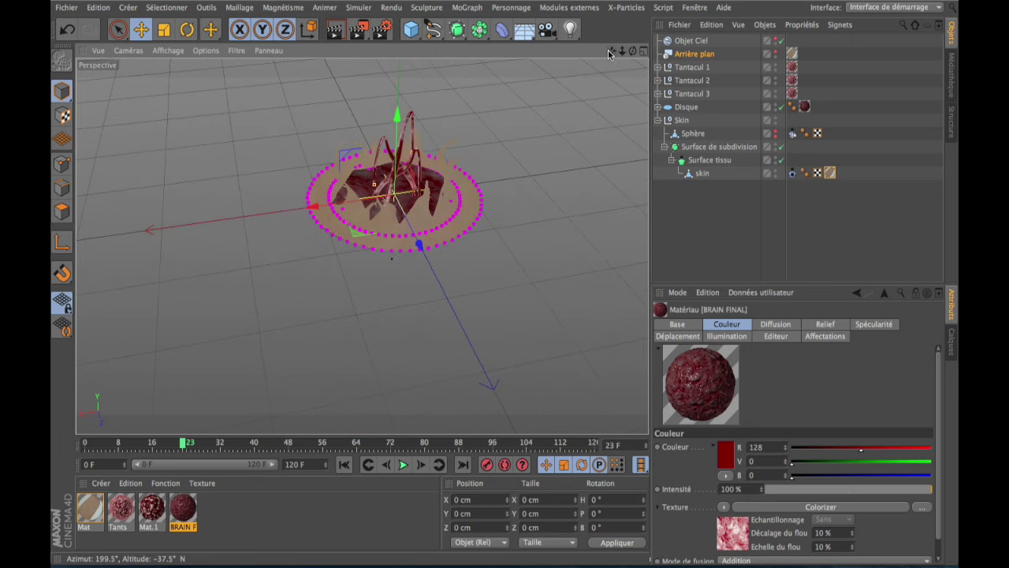
pyautogui.scroll(5, 399, 114)
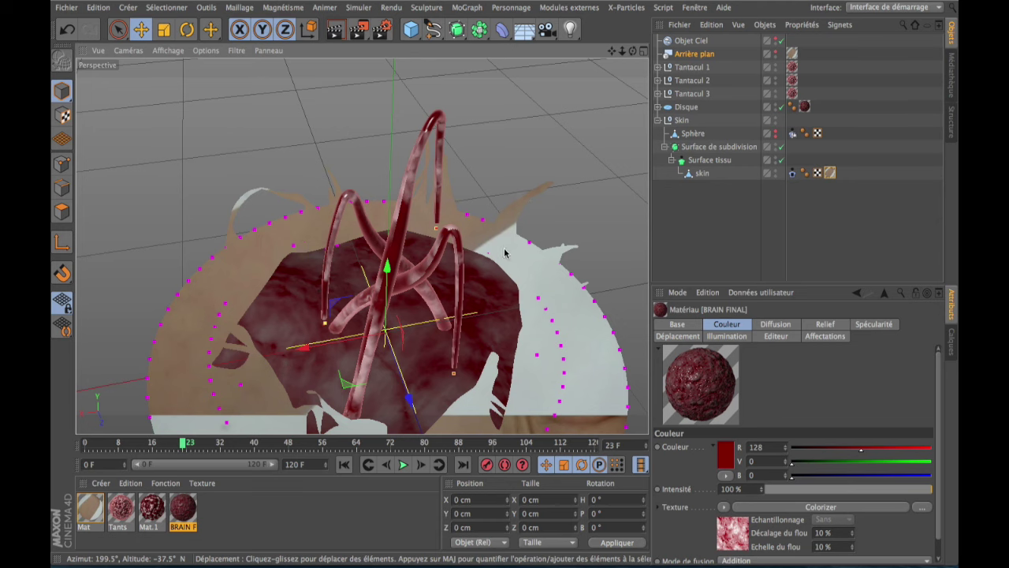
pyautogui.scroll(-5, 516, 219)
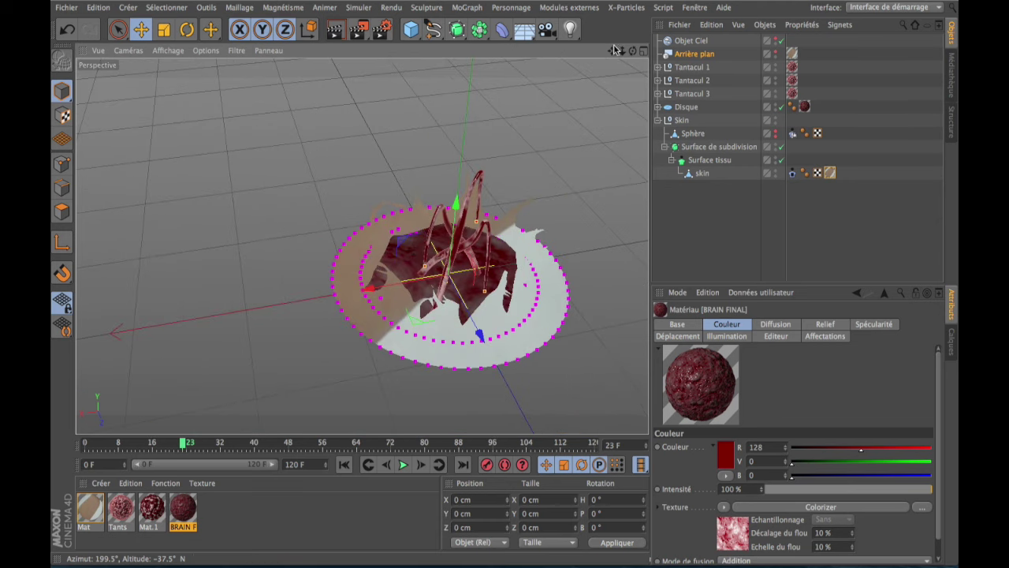
pyautogui.moveTo(615, 50); pyautogui.dragTo(505, 50)
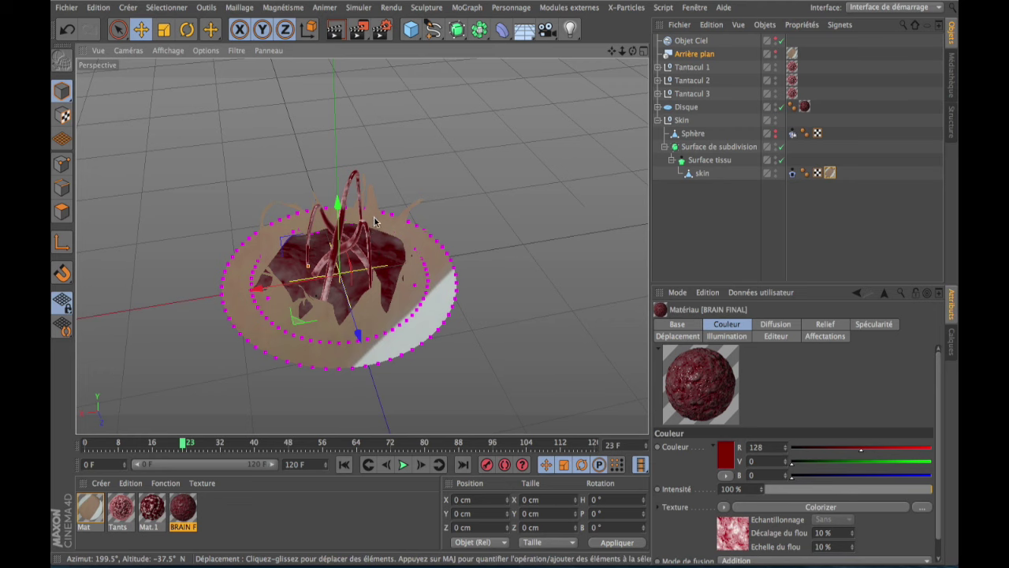
pyautogui.scroll(2, 373, 209)
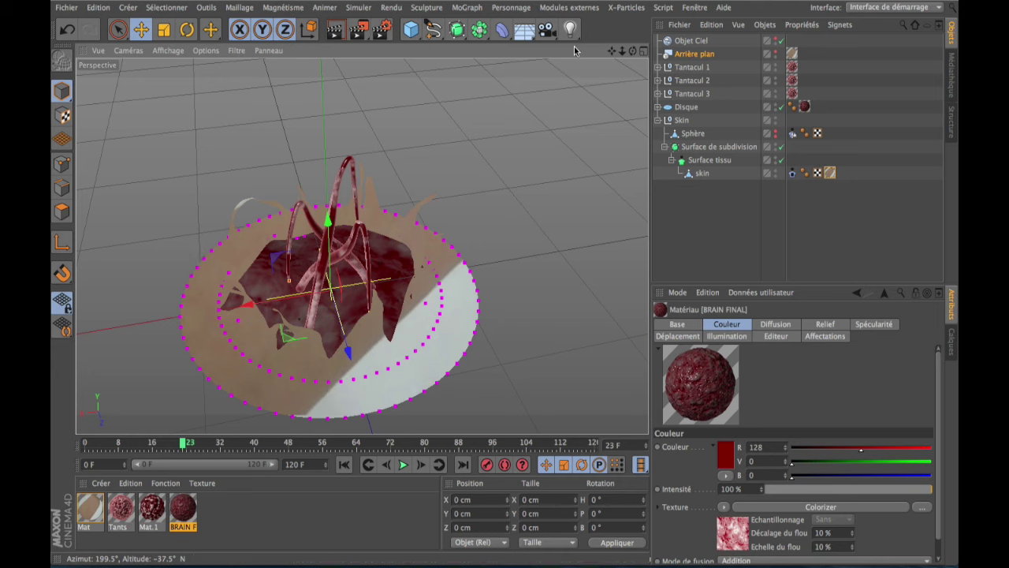
# - Switch display to Hidden Lines then Iso-lines, return to frame 0, and view the disc from above
pyautogui.click(173, 53)
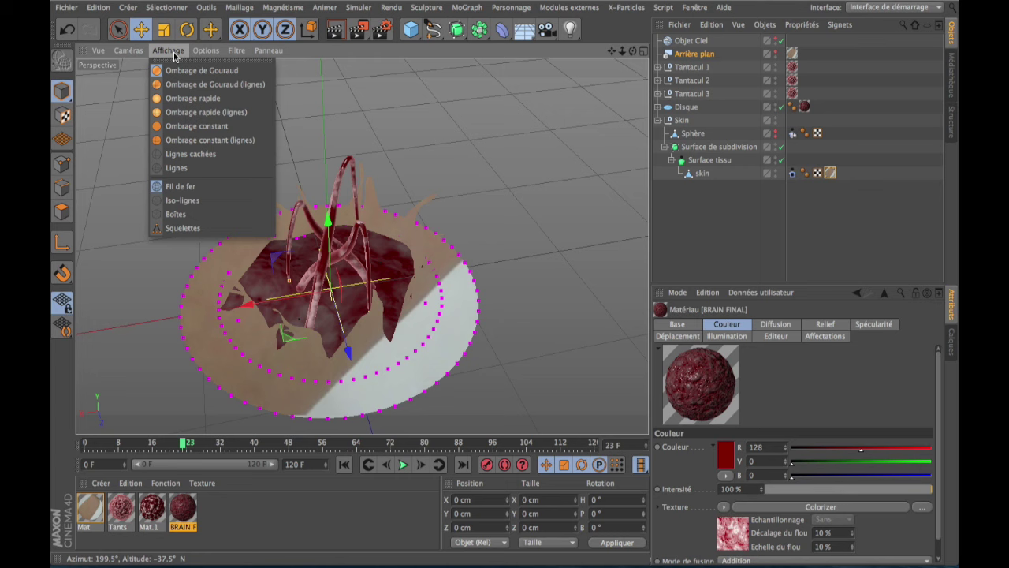
pyautogui.click(180, 154)
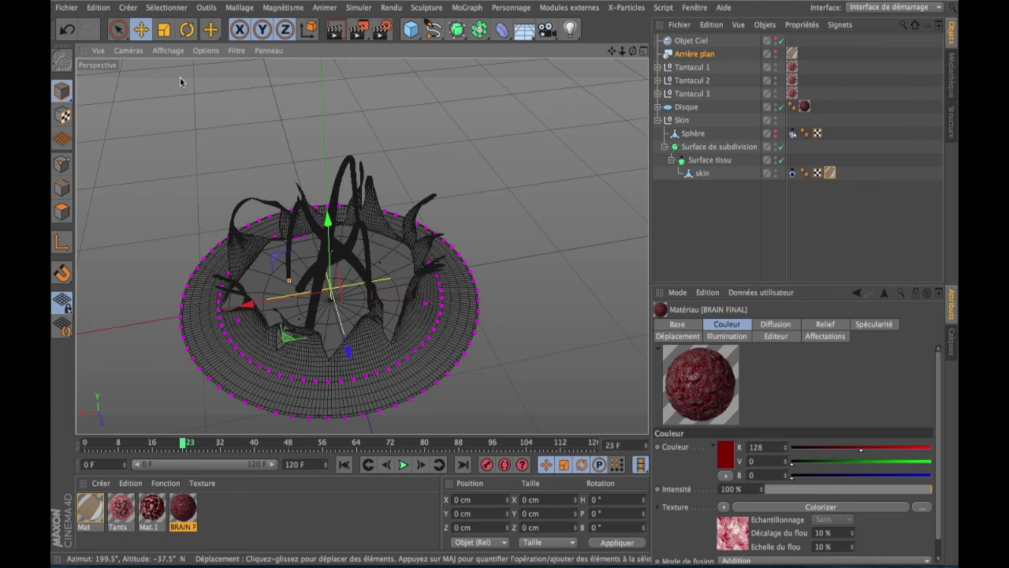
pyautogui.click(167, 50)
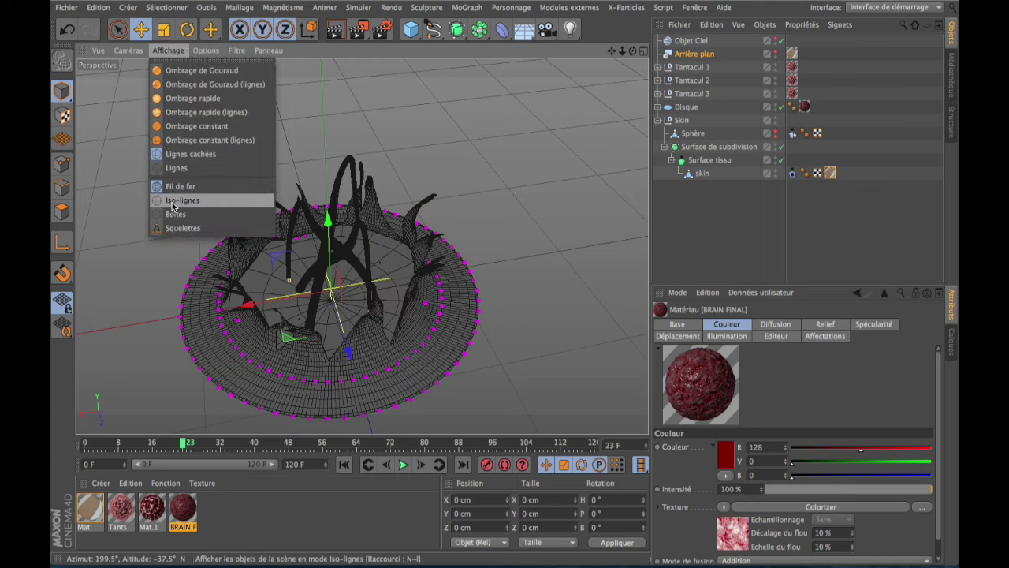
pyautogui.click(200, 201)
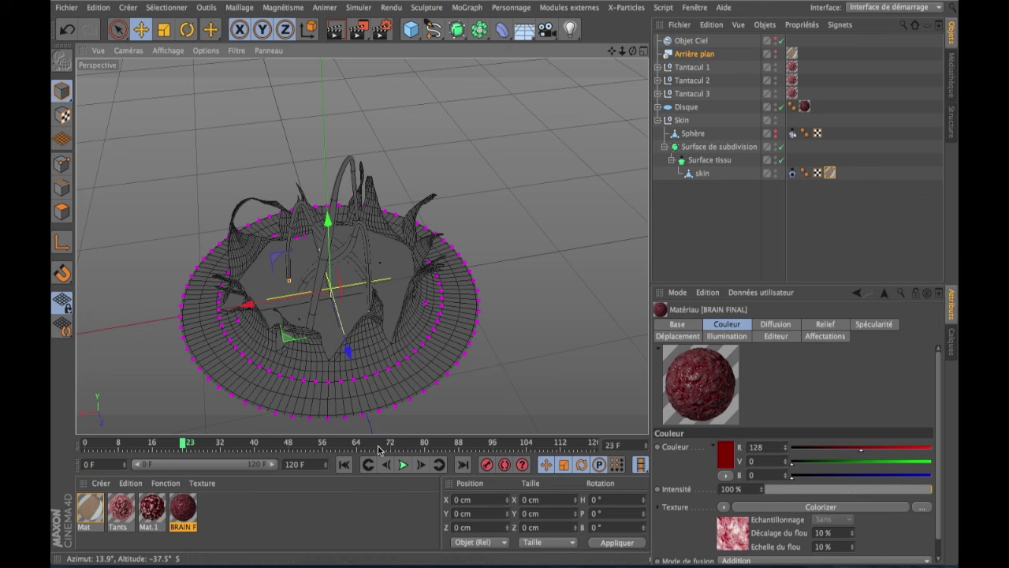
pyautogui.click(344, 464)
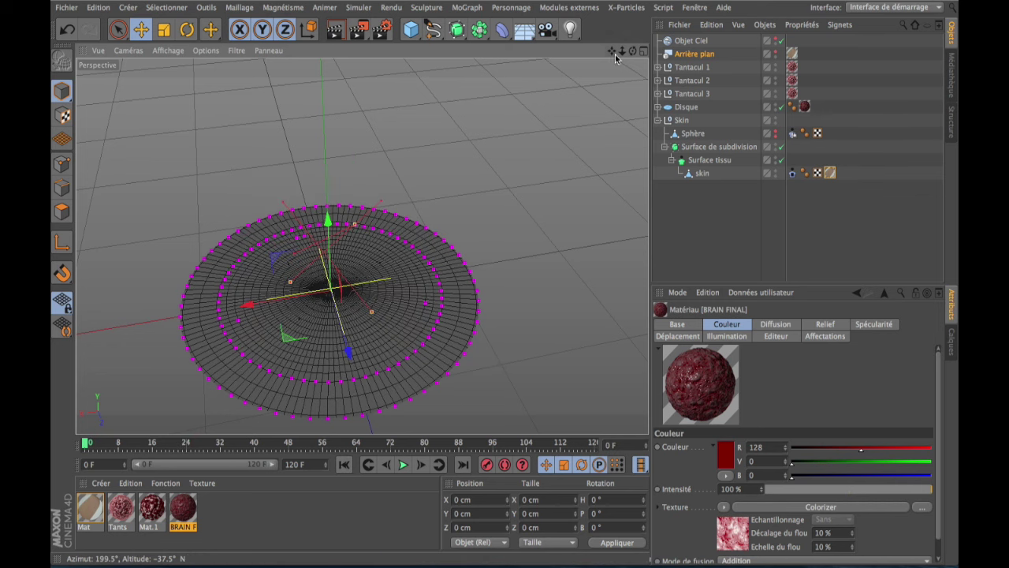
pyautogui.moveTo(616, 58); pyautogui.dragTo(362, 247)
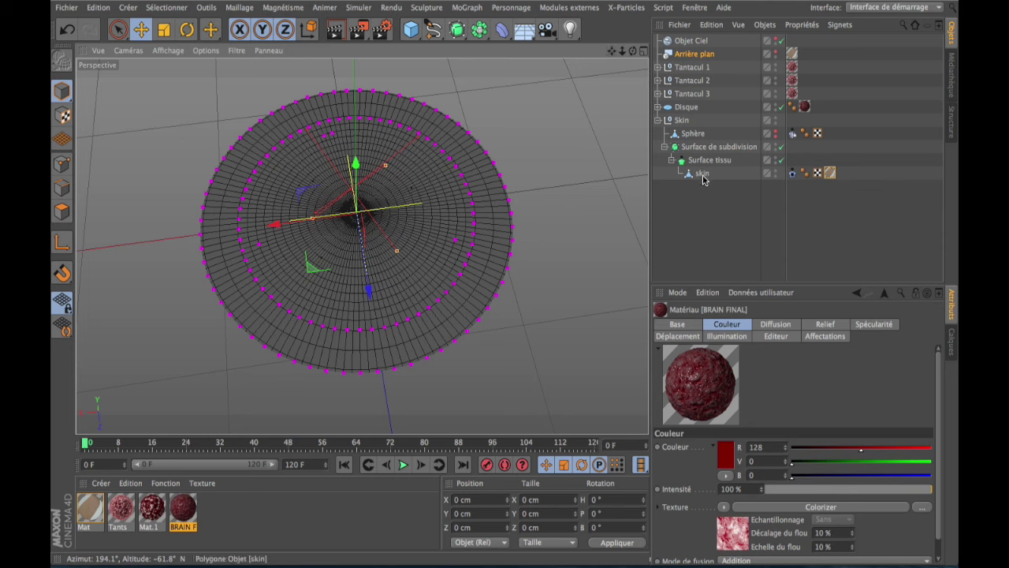
# - Disable the subdivision and cloth surfaces, then select skin in polygon mode
pyautogui.click(781, 146)
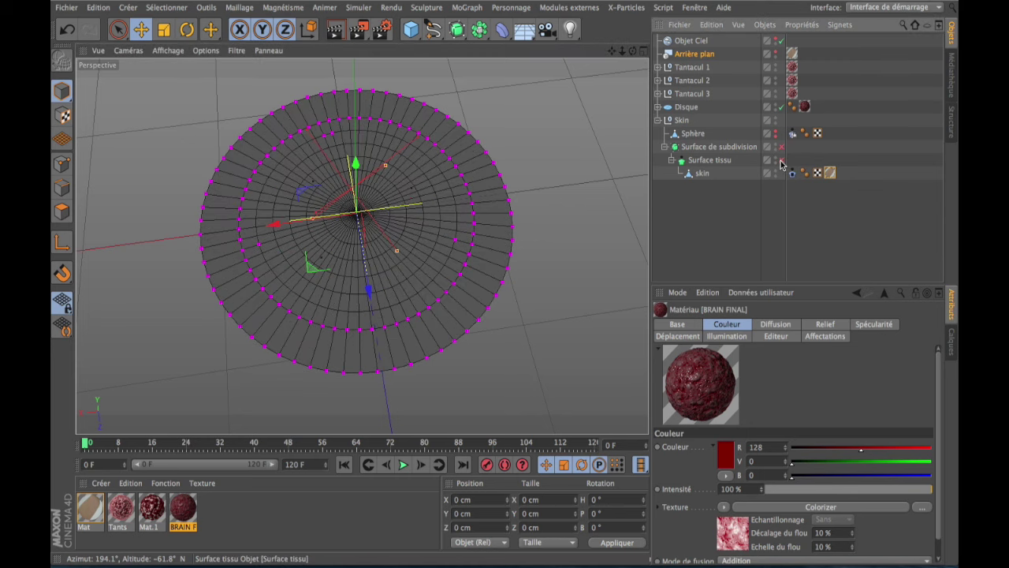
pyautogui.click(782, 160)
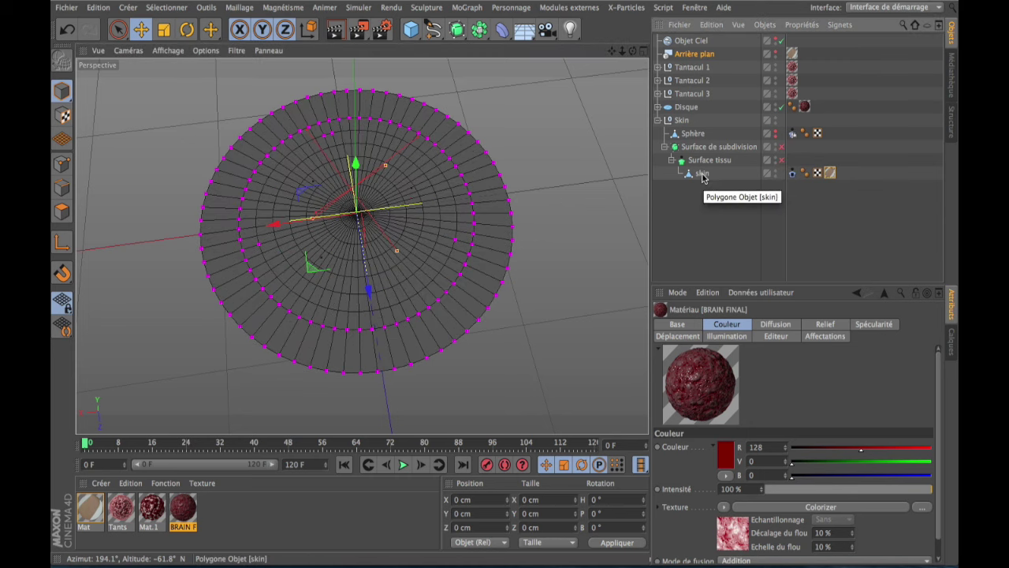
pyautogui.click(701, 175)
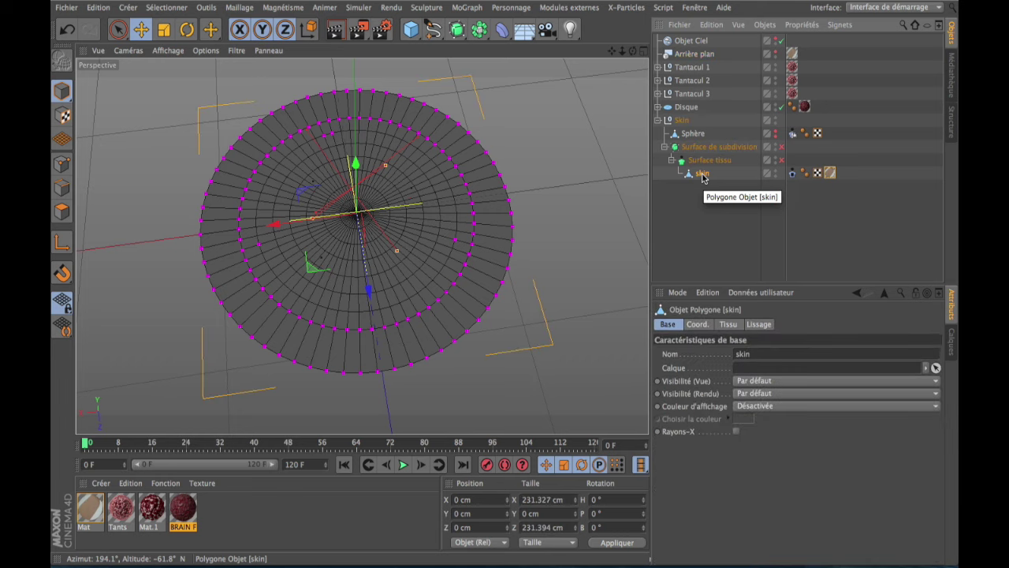
pyautogui.click(63, 216)
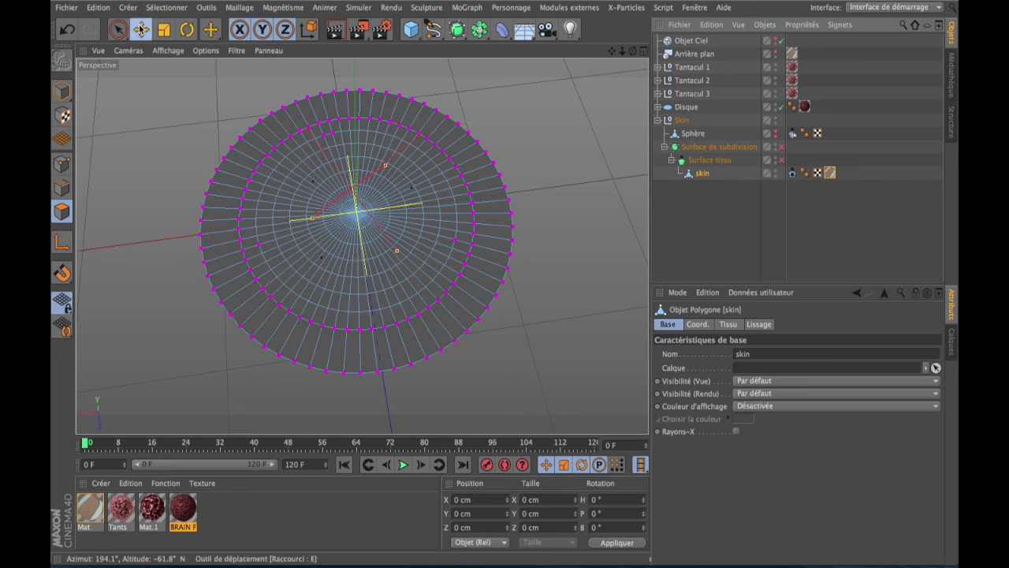
# - Select all of the skin disc's polygons
pyautogui.click(117, 30)
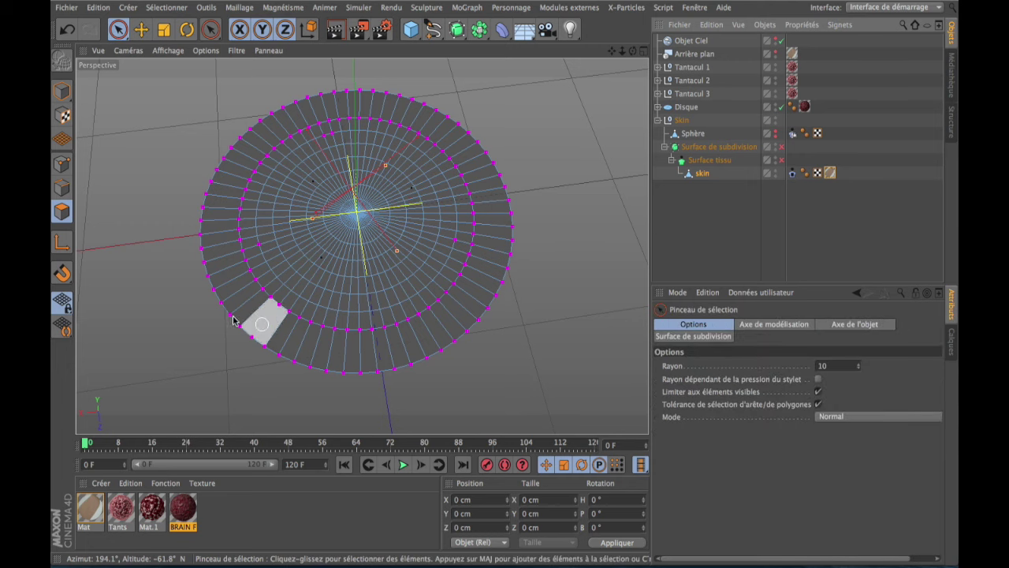
pyautogui.click(412, 331)
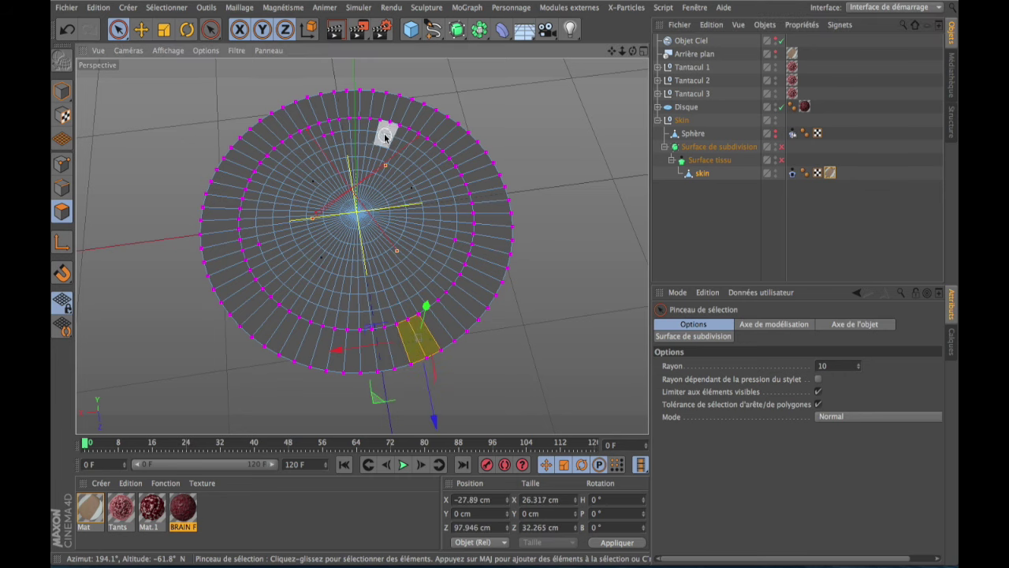
pyautogui.hotkey('ctrl', 'a')
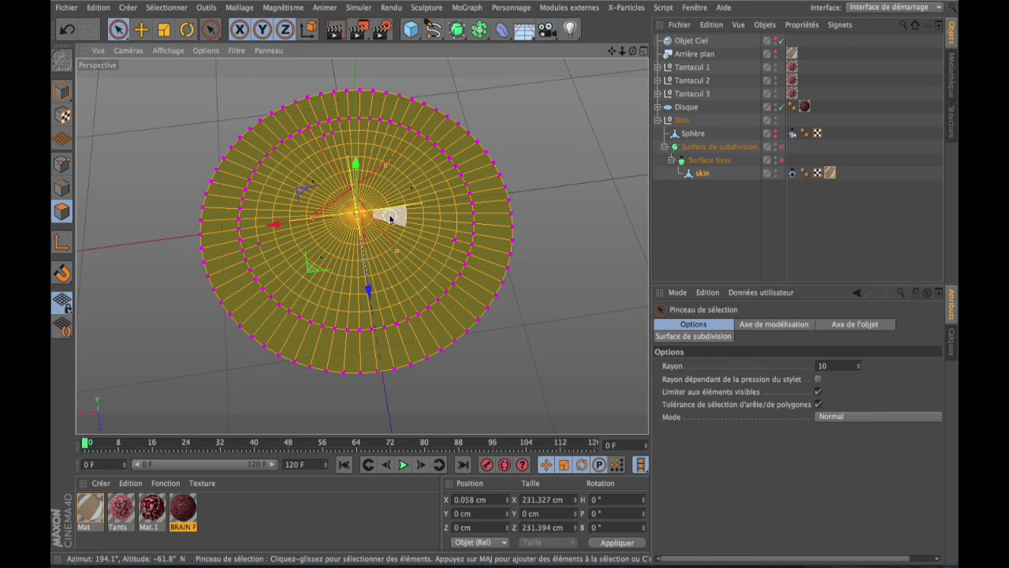
pyautogui.click(574, 218)
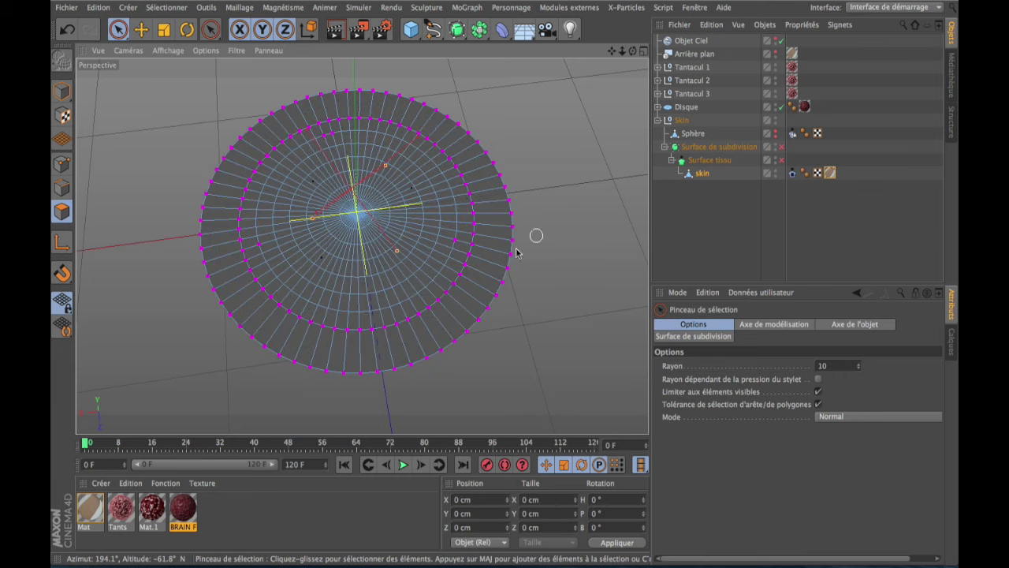
pyautogui.click(441, 325)
pyautogui.click(166, 8)
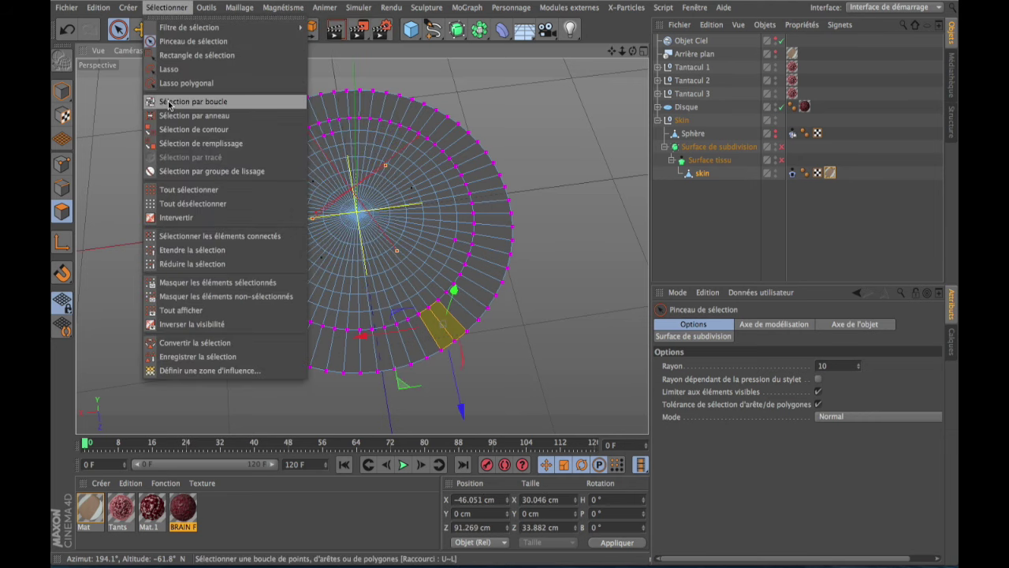
pyautogui.click(172, 192)
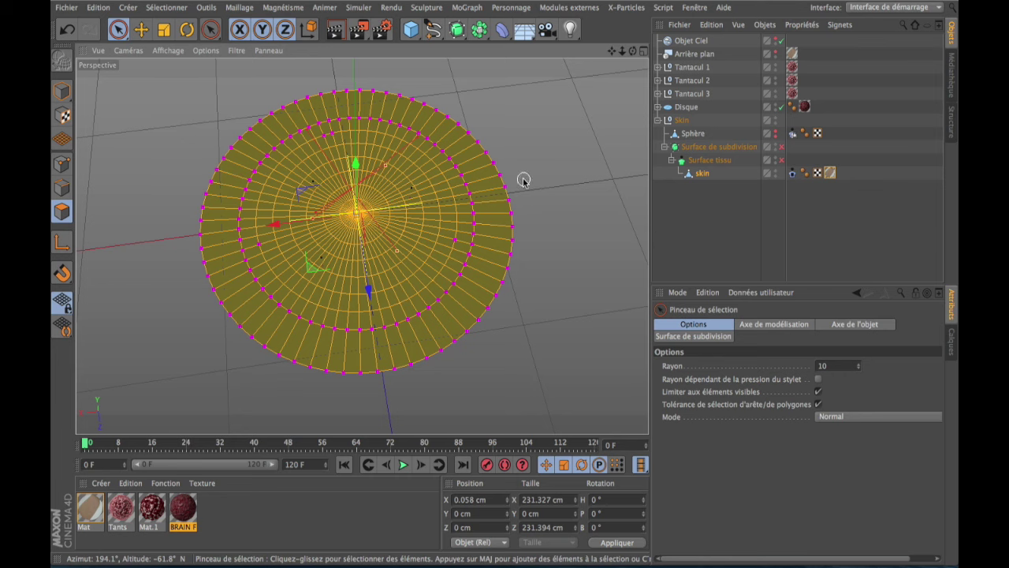
pyautogui.moveTo(631, 53)
pyautogui.mouseDown()
pyautogui.moveTo(612, 63)
pyautogui.moveTo(619, 51)
pyautogui.mouseUp()
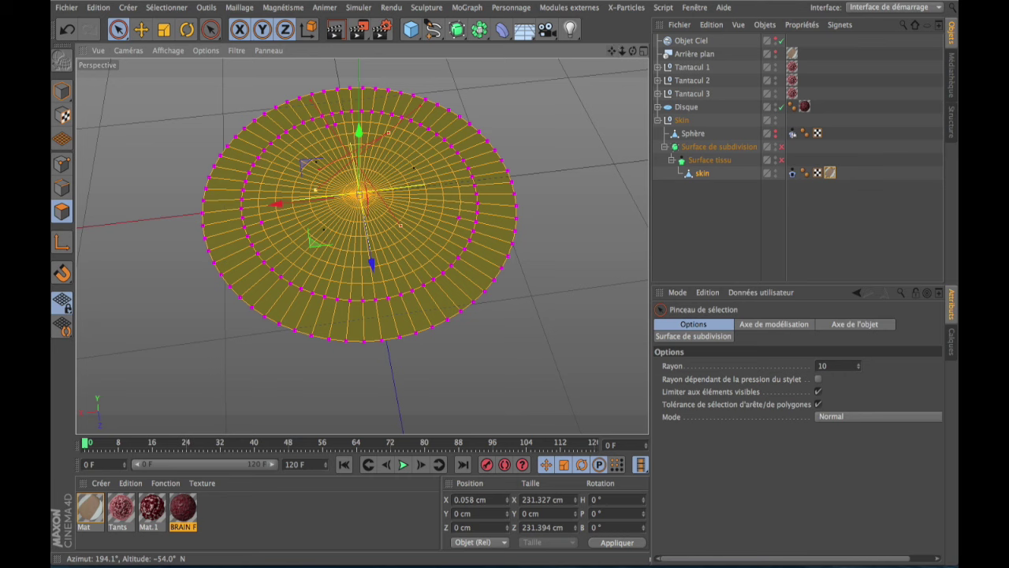
# - Save the polygon selection as a selection tag named 'top'
pyautogui.click(126, 8)
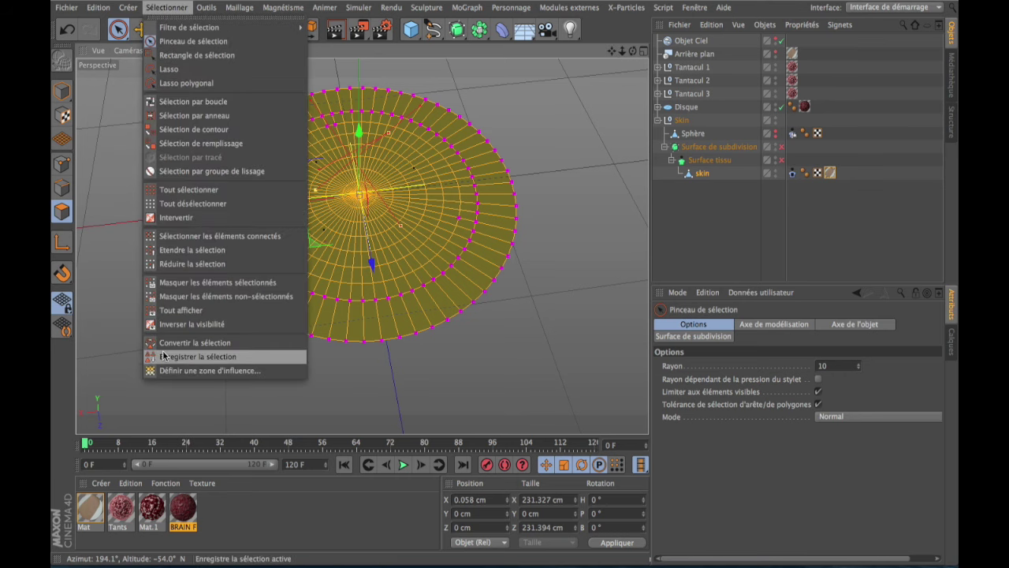
pyautogui.click(194, 358)
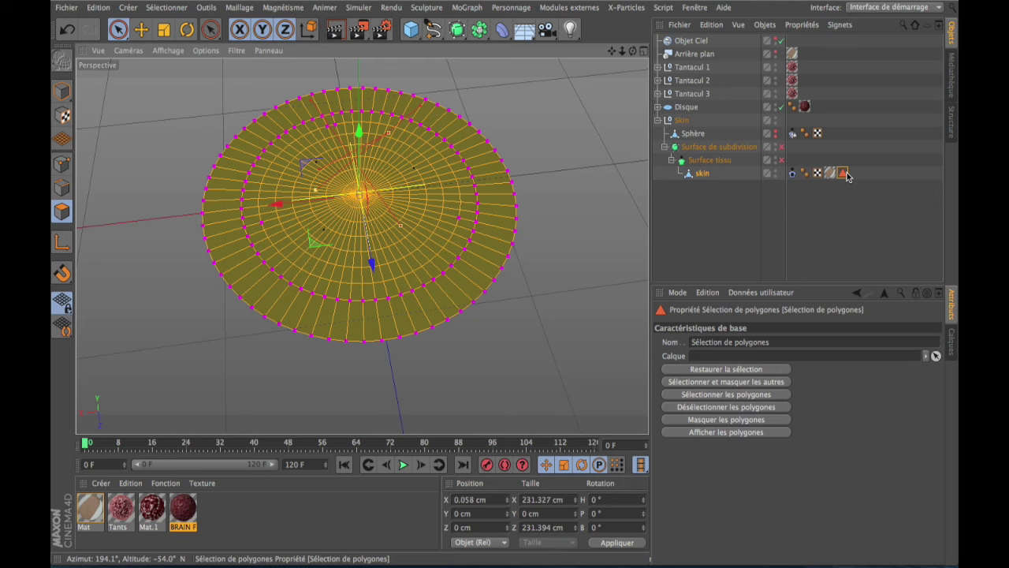
pyautogui.click(742, 341)
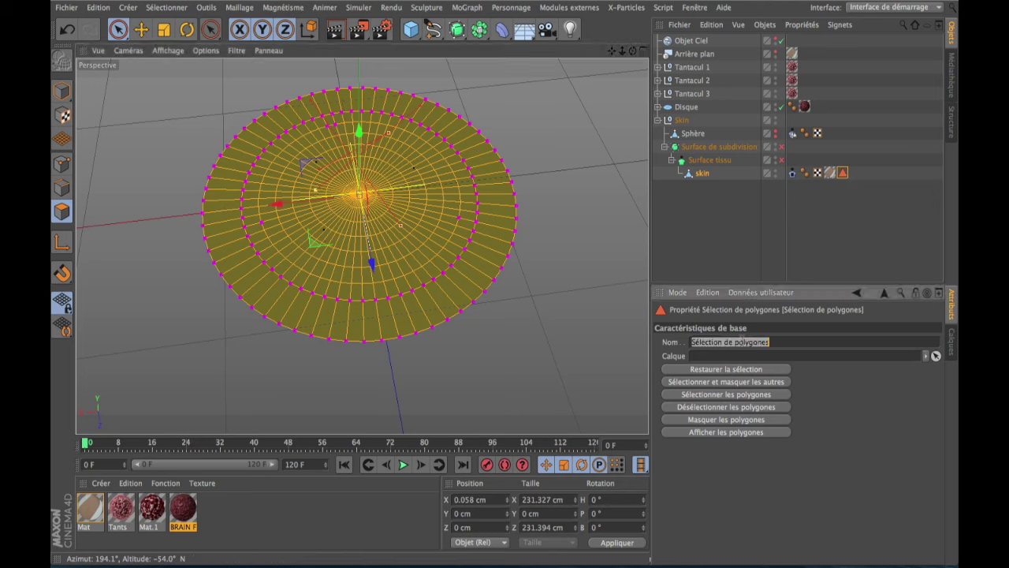
pyautogui.write('top')
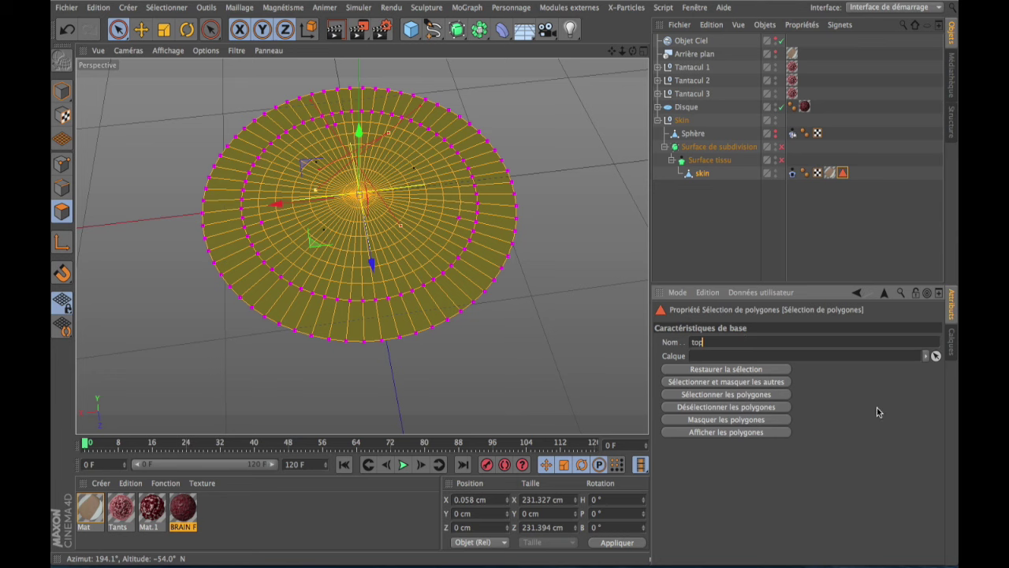
pyautogui.press('Return')
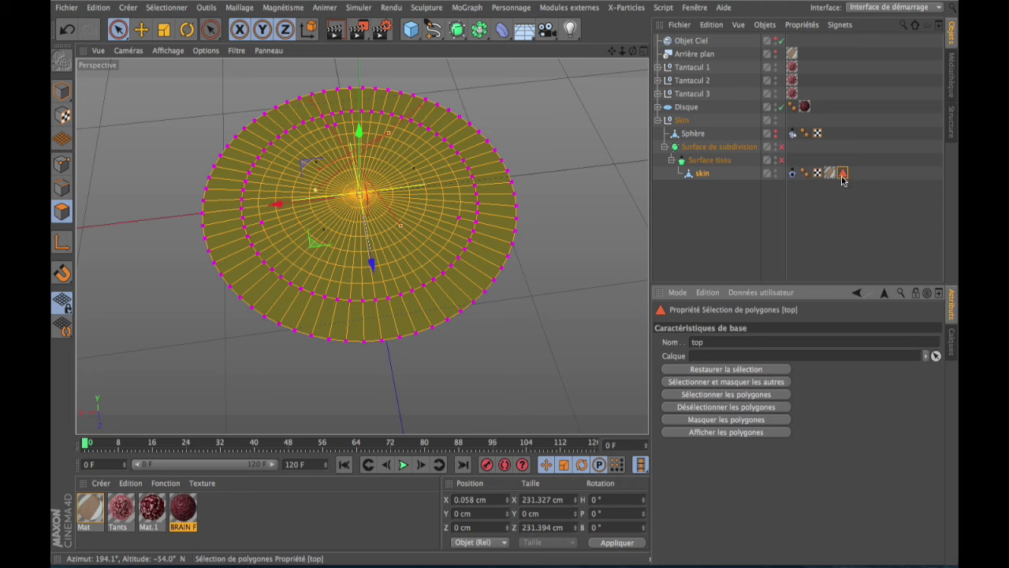
# - Select all skin polygons again and store them as a second selection tag
pyautogui.click(726, 230)
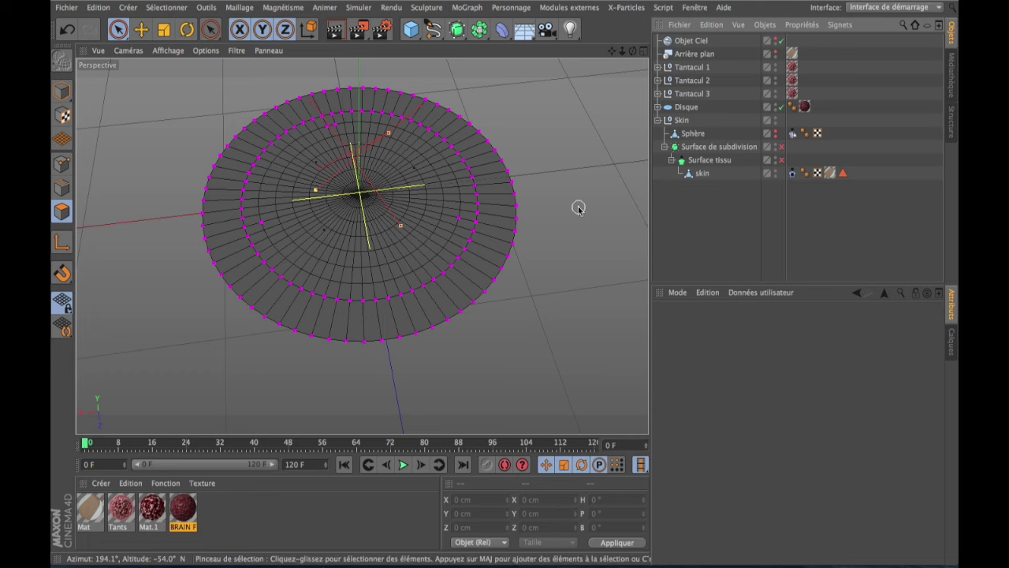
pyautogui.click(702, 174)
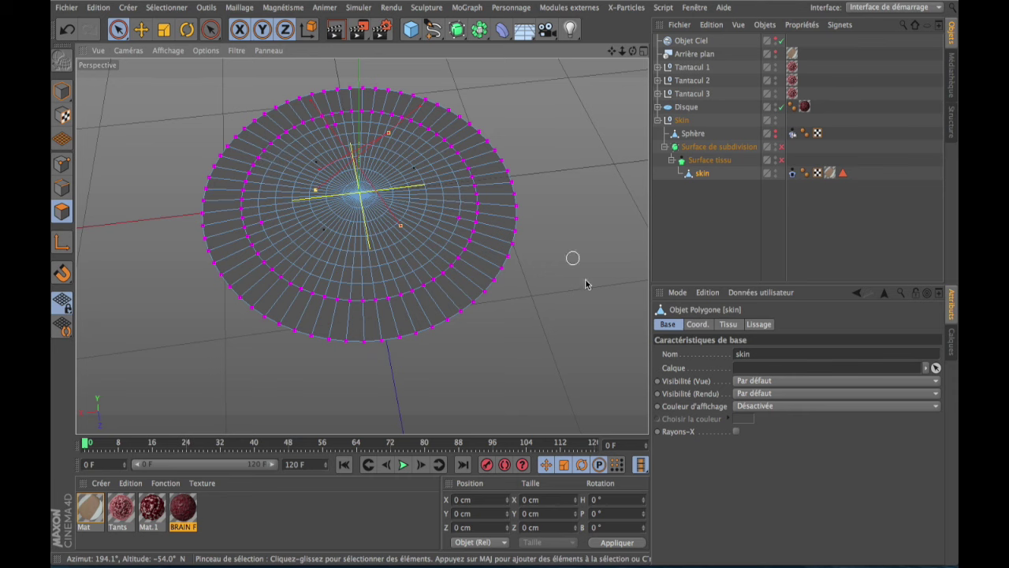
pyautogui.click(405, 308)
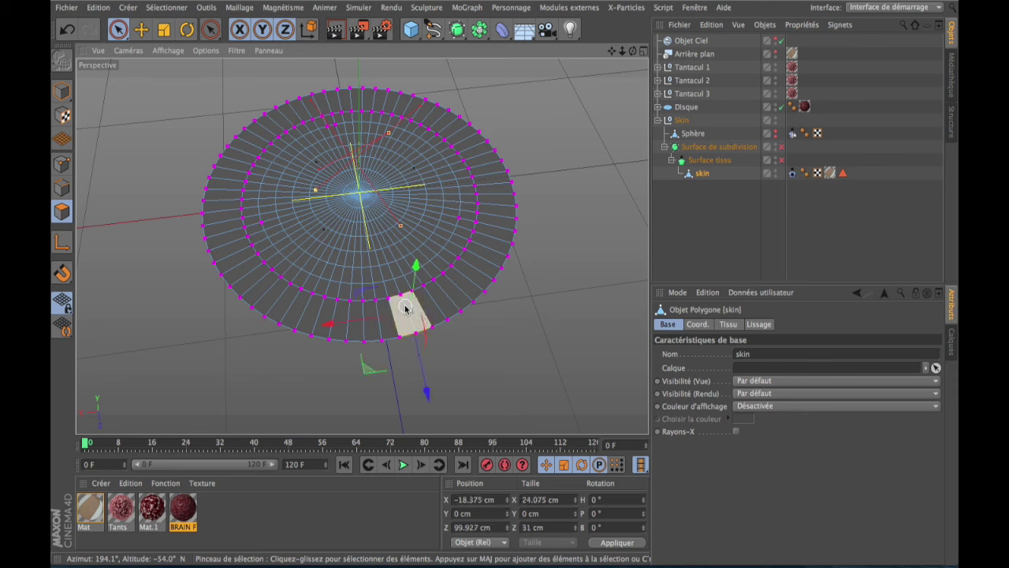
pyautogui.hotkey('ctrl', 'a')
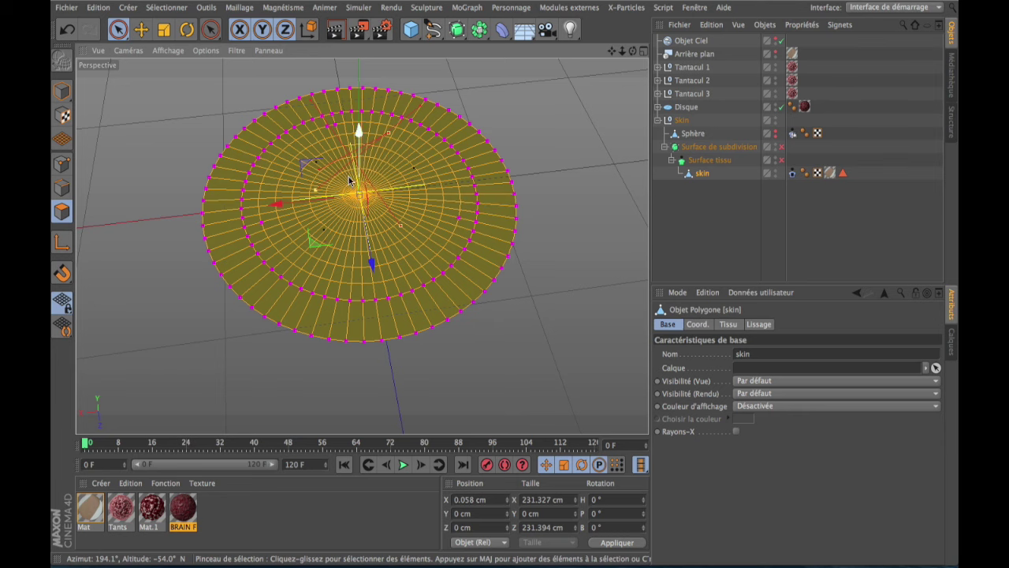
pyautogui.click(166, 7)
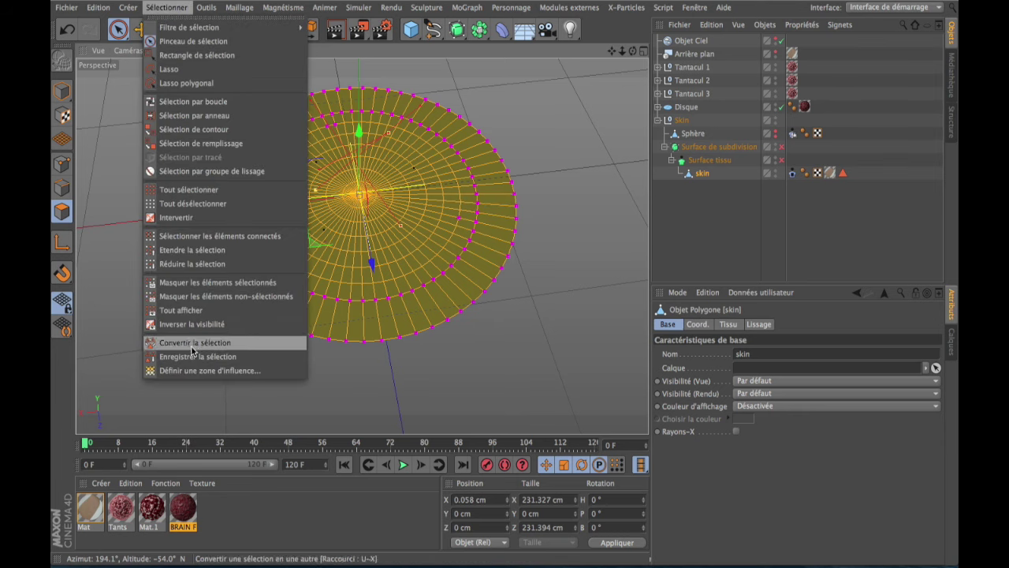
pyautogui.click(223, 356)
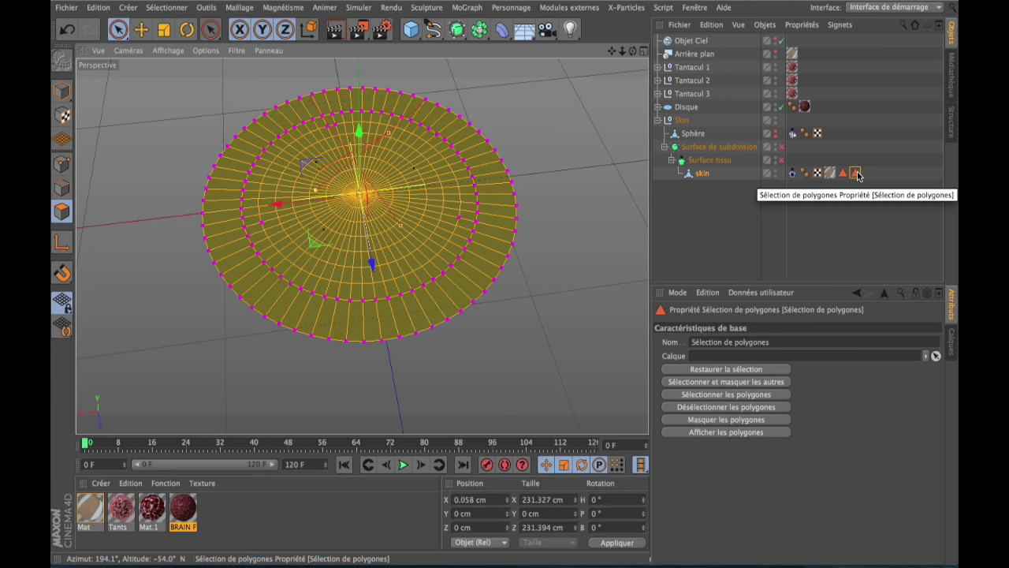
# - Name the new selection tag 'bottom' and deselect everything
pyautogui.click(761, 341)
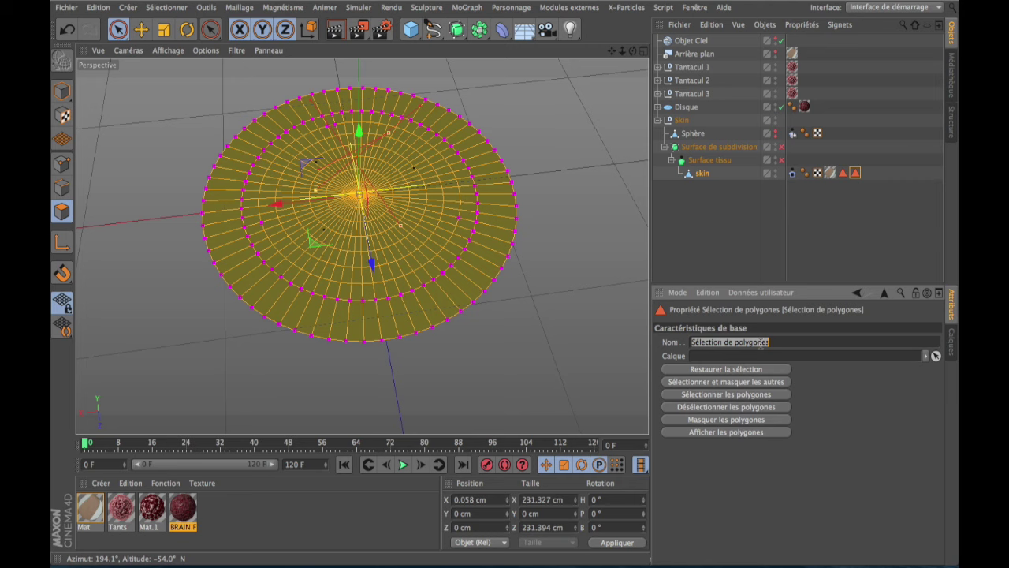
pyautogui.write('L')
pyautogui.press('Return')
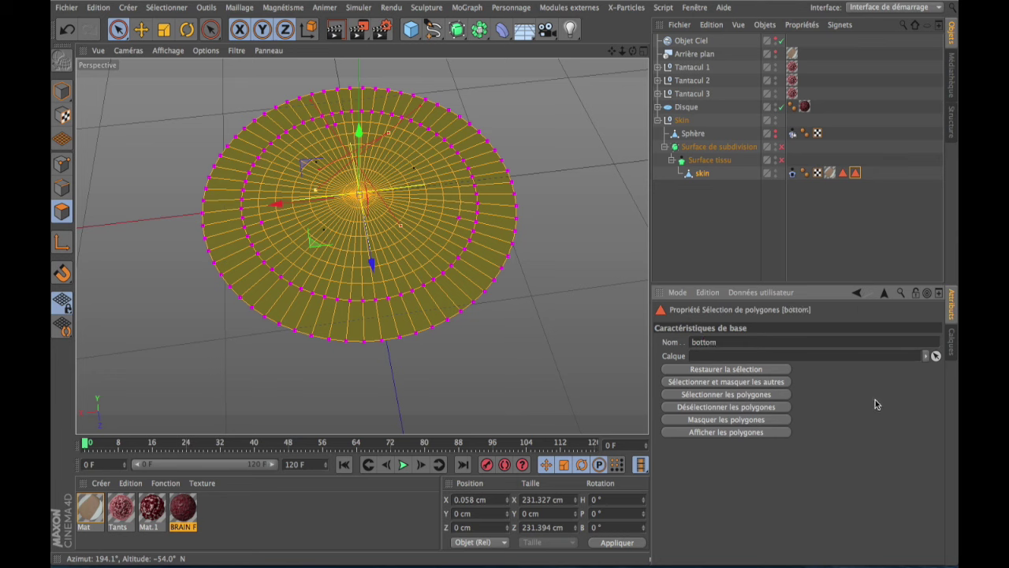
pyautogui.click(843, 172)
pyautogui.click(855, 173)
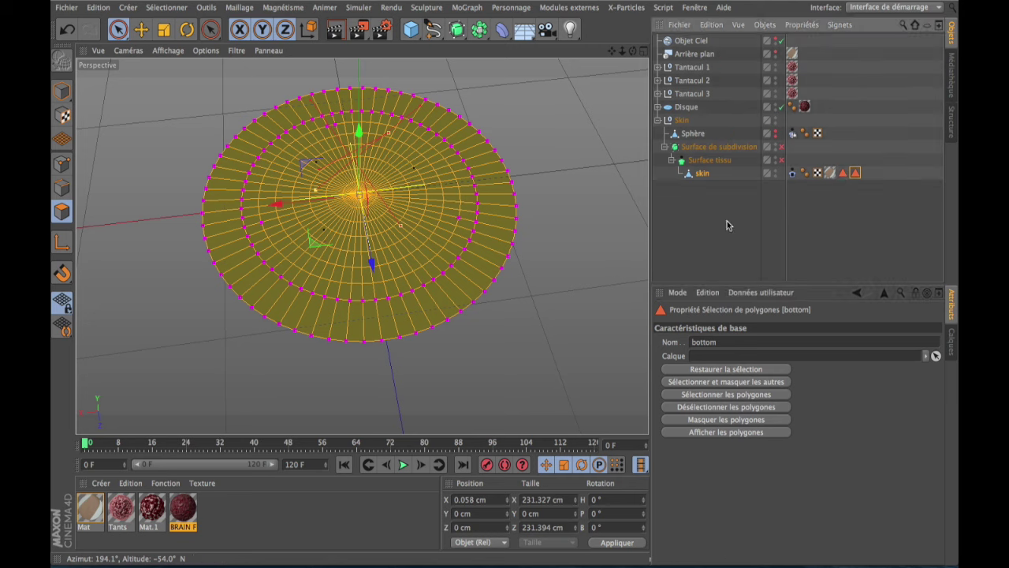
pyautogui.click(677, 242)
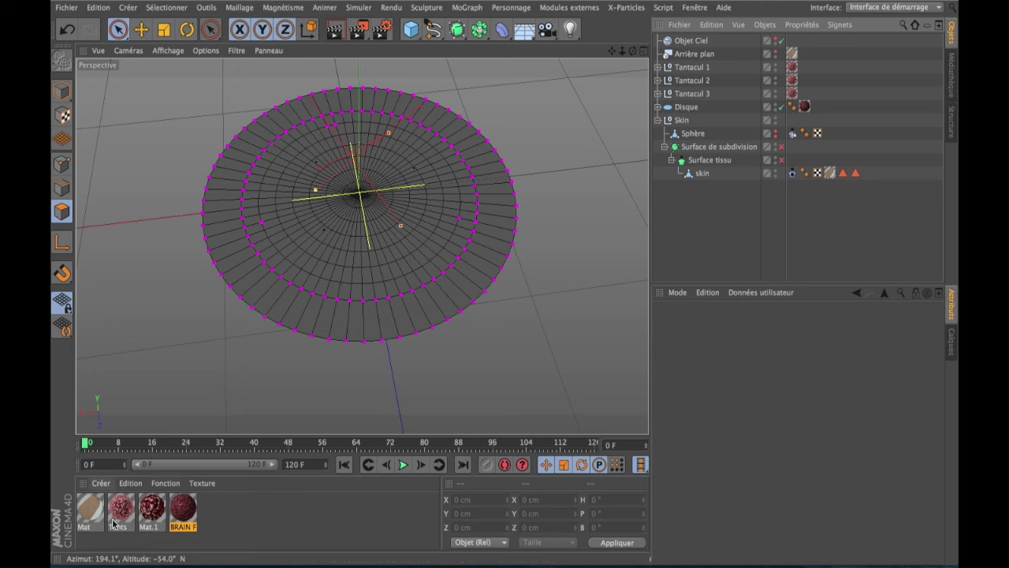
# - Drag BRAIN F onto skin beside Mat, then review the Mat texture and top selection tags
pyautogui.click(831, 174)
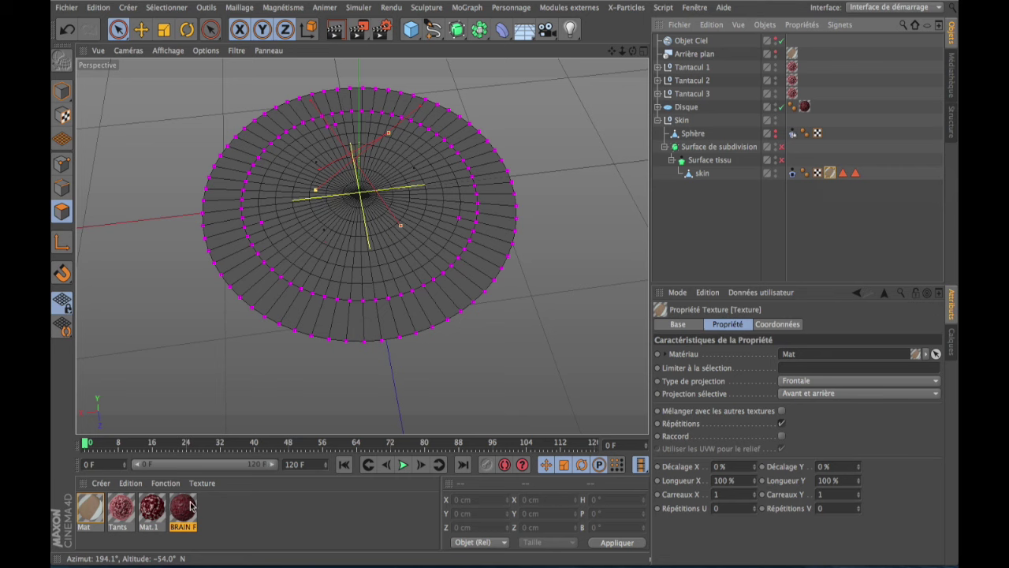
pyautogui.moveTo(187, 517); pyautogui.dragTo(704, 178)
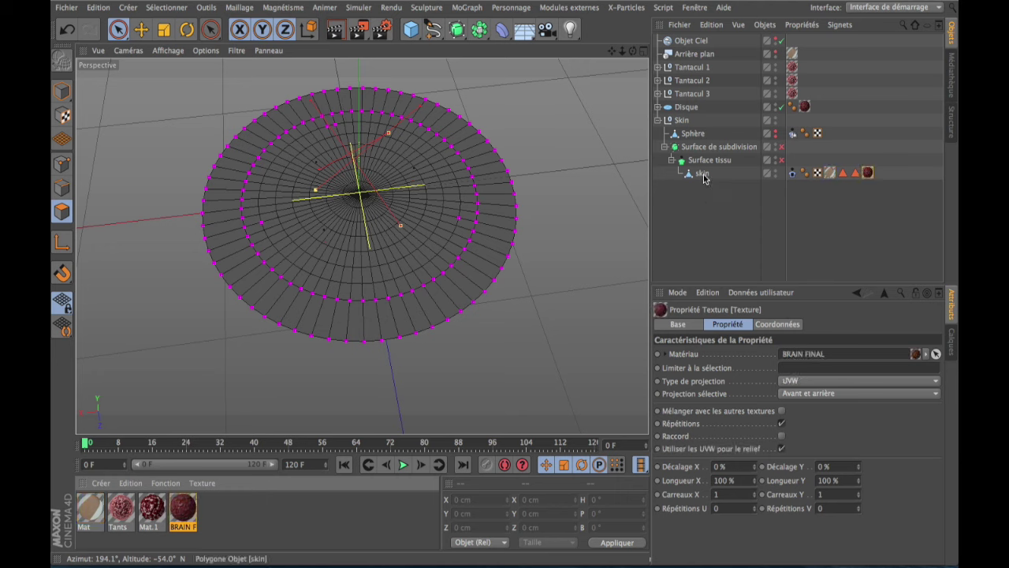
pyautogui.click(842, 173)
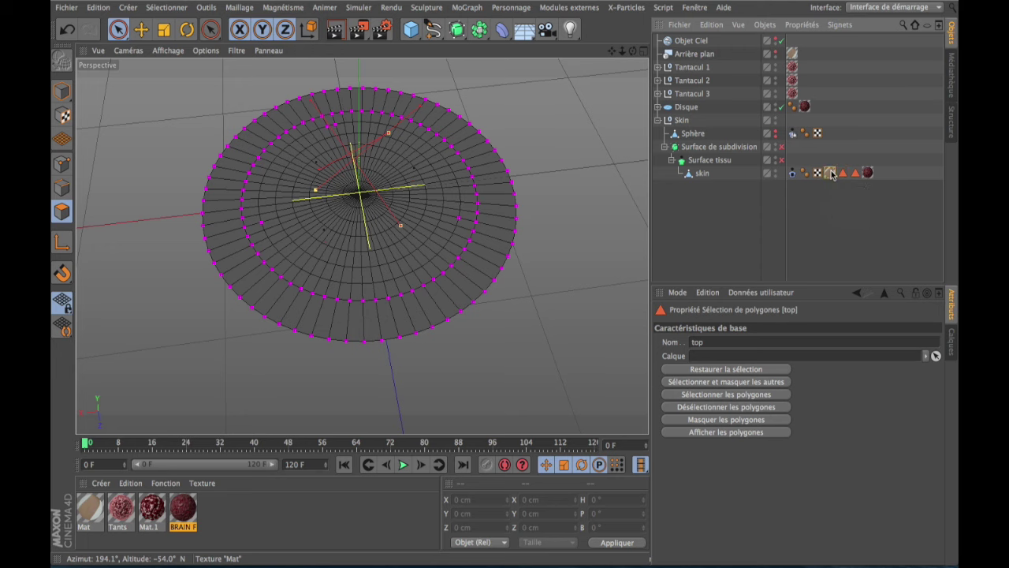
pyautogui.moveTo(832, 173)
pyautogui.mouseDown()
pyautogui.moveTo(731, 363)
pyautogui.moveTo(831, 176)
pyautogui.moveTo(843, 178)
pyautogui.mouseUp()
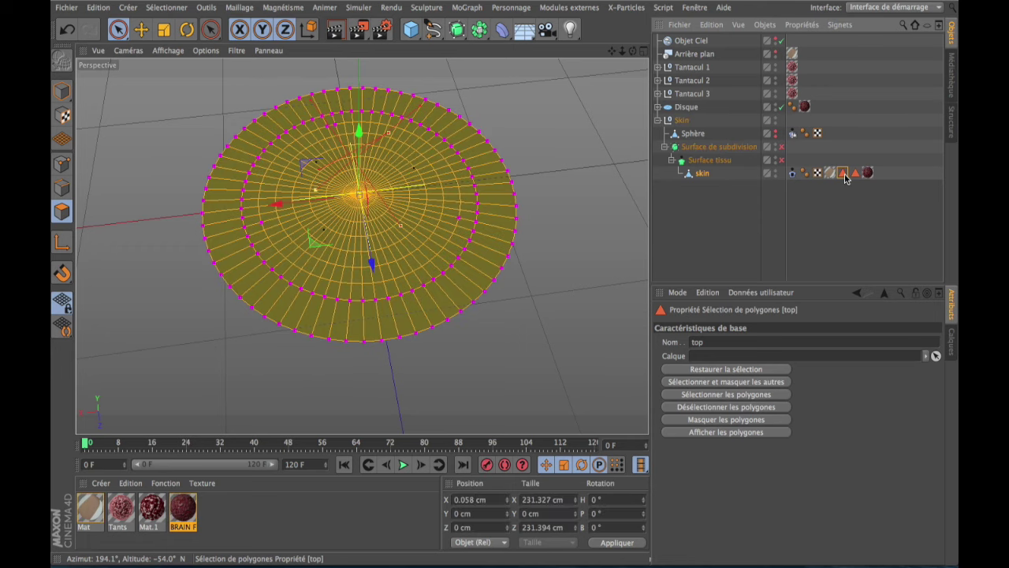
pyautogui.click(833, 260)
pyautogui.click(844, 173)
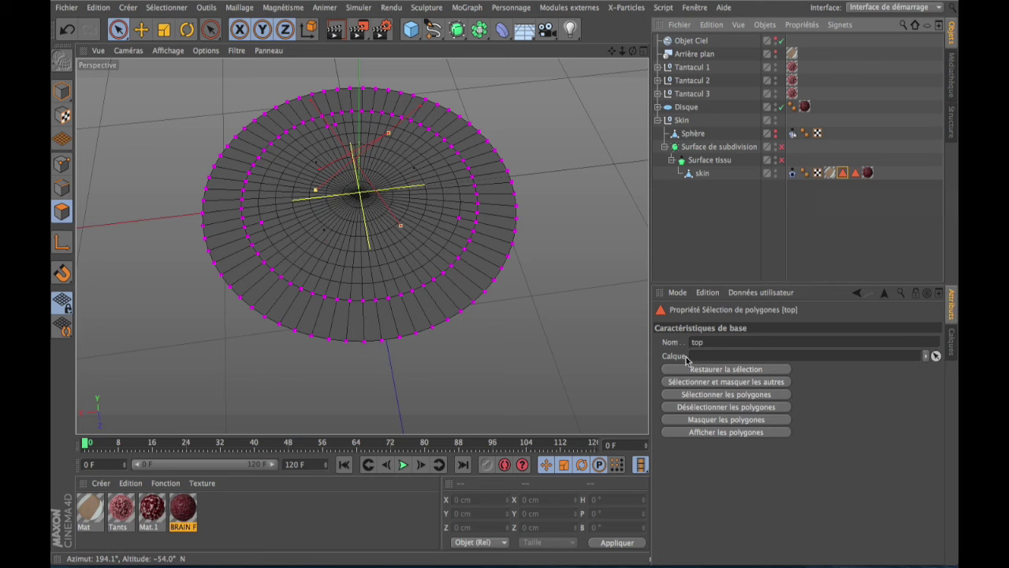
pyautogui.click(829, 173)
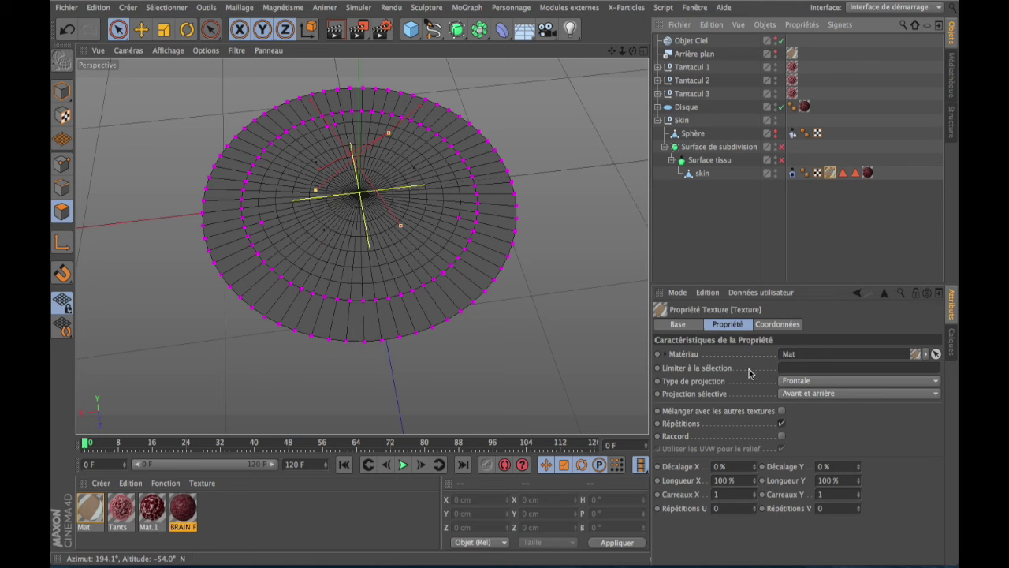
# - Limit the Mat texture to the 'top' selection and reorder the BRAIN FINAL tag
pyautogui.moveTo(845, 174); pyautogui.dragTo(794, 370)
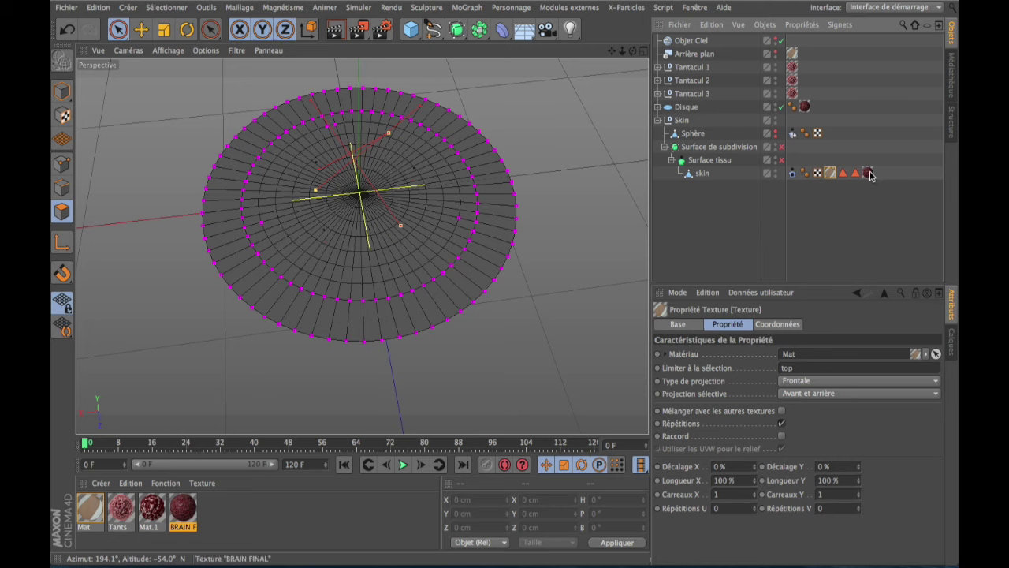
pyautogui.moveTo(871, 175); pyautogui.dragTo(856, 175)
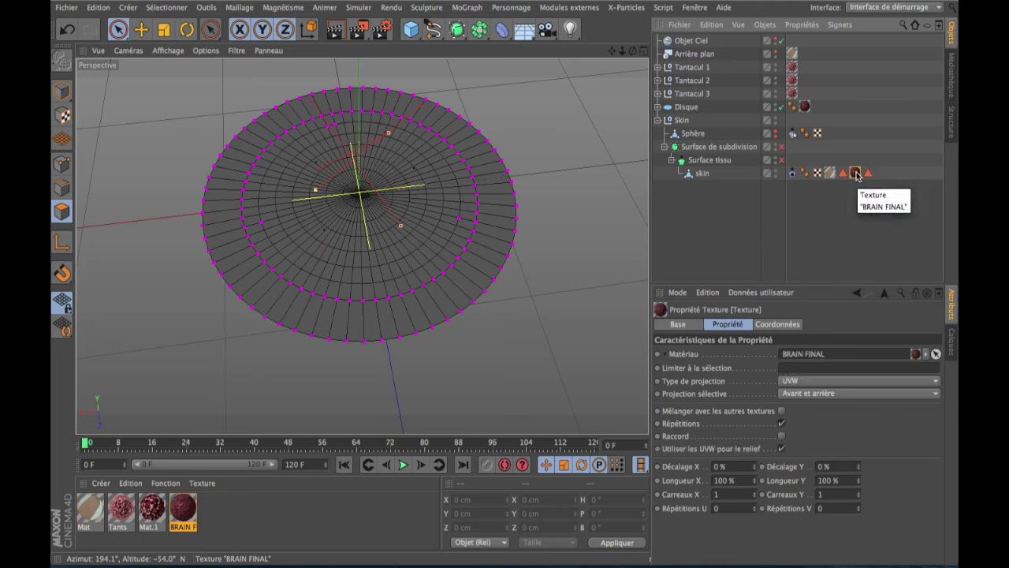
pyautogui.click(869, 174)
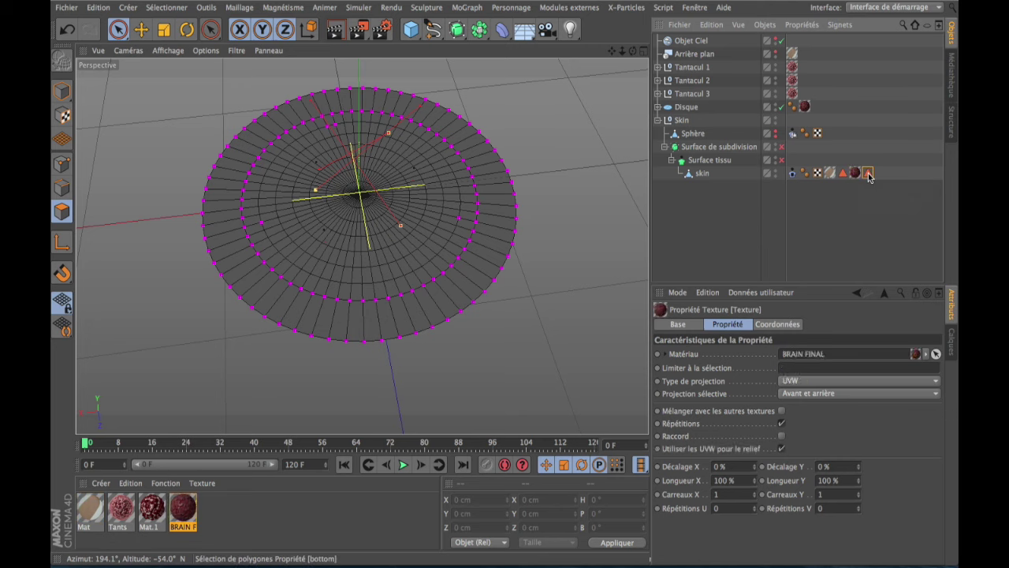
pyautogui.click(856, 173)
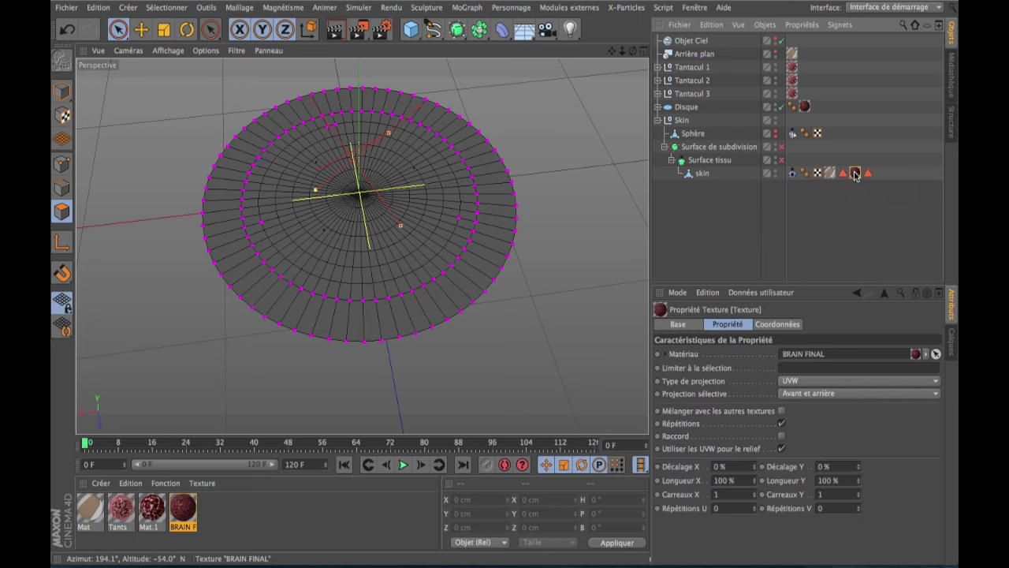
# - Limit BRAIN FINAL to the 'bottom' selection with Frontal projection
pyautogui.moveTo(868, 172); pyautogui.dragTo(794, 370)
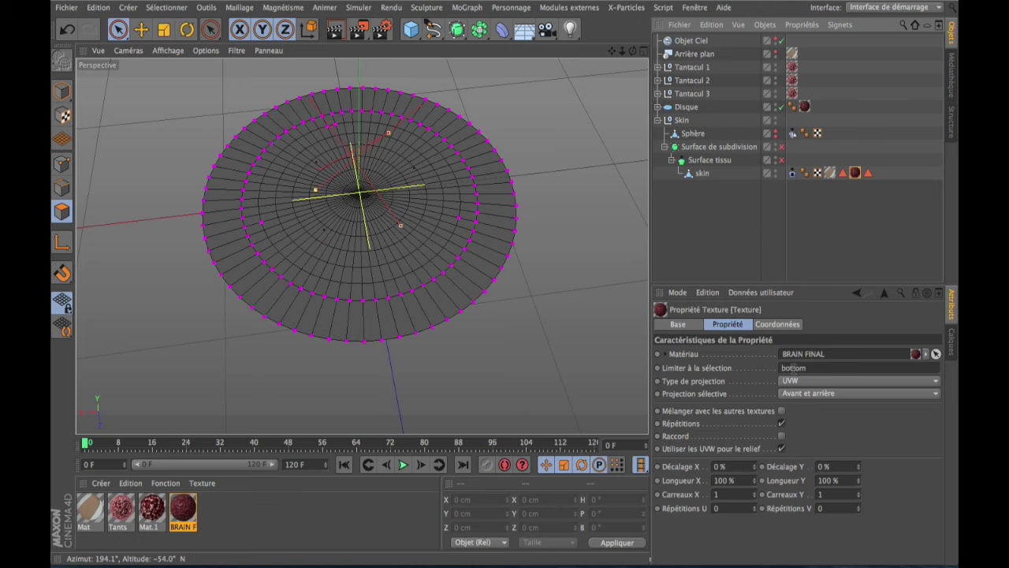
pyautogui.click(827, 381)
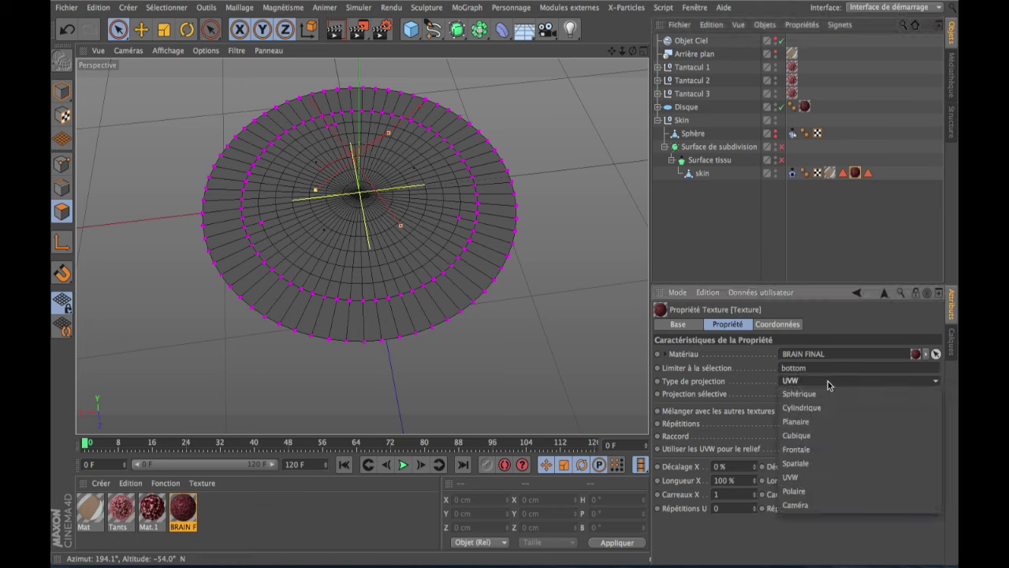
pyautogui.click(812, 449)
pyautogui.click(829, 173)
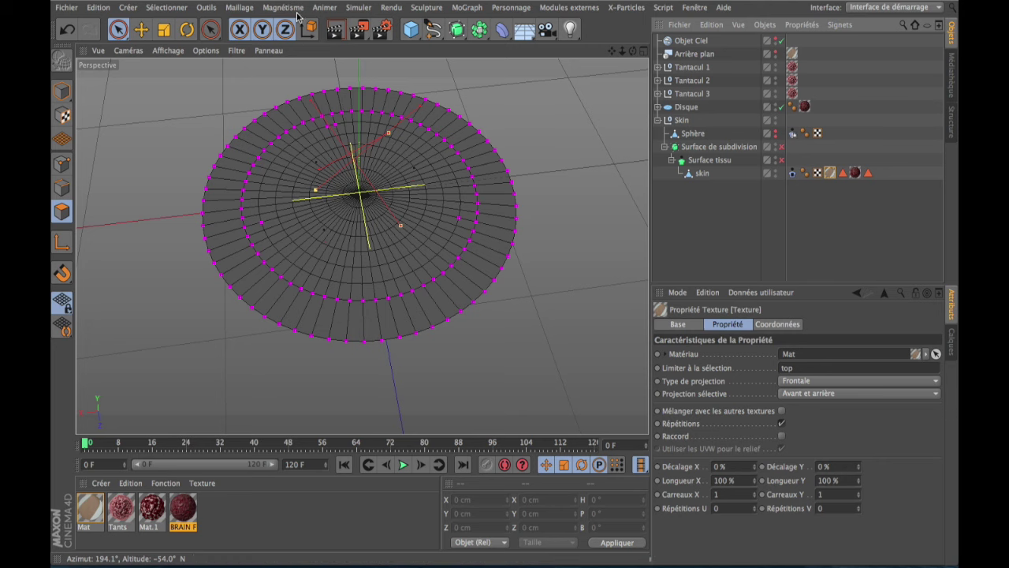
# - Switch the viewport display to Quick Shading
pyautogui.click(168, 51)
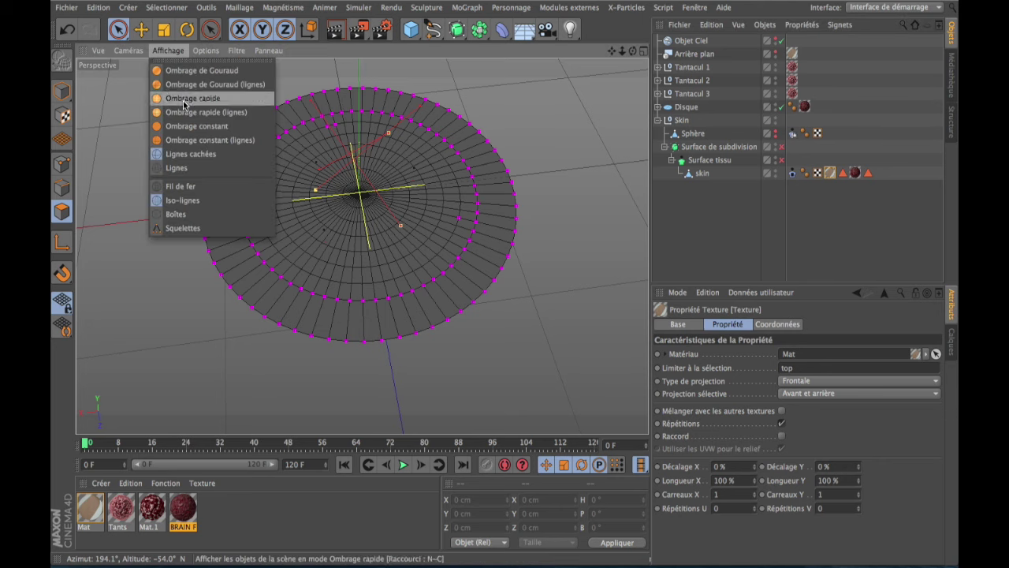
pyautogui.click(192, 99)
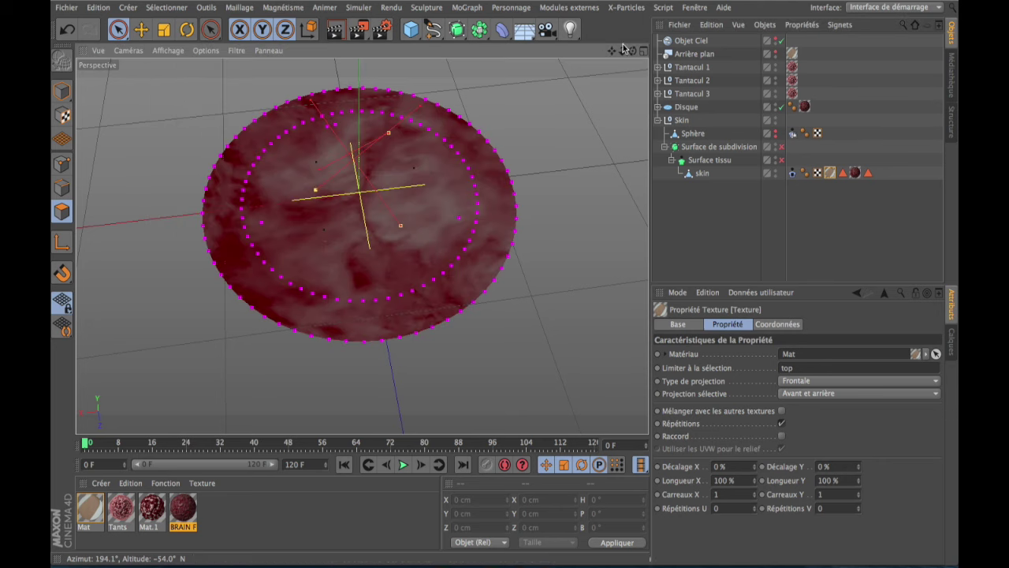
pyautogui.keyDown('alt'); pyautogui.moveTo(192, 99); pyautogui.dragTo(161, 35); pyautogui.keyUp('alt')
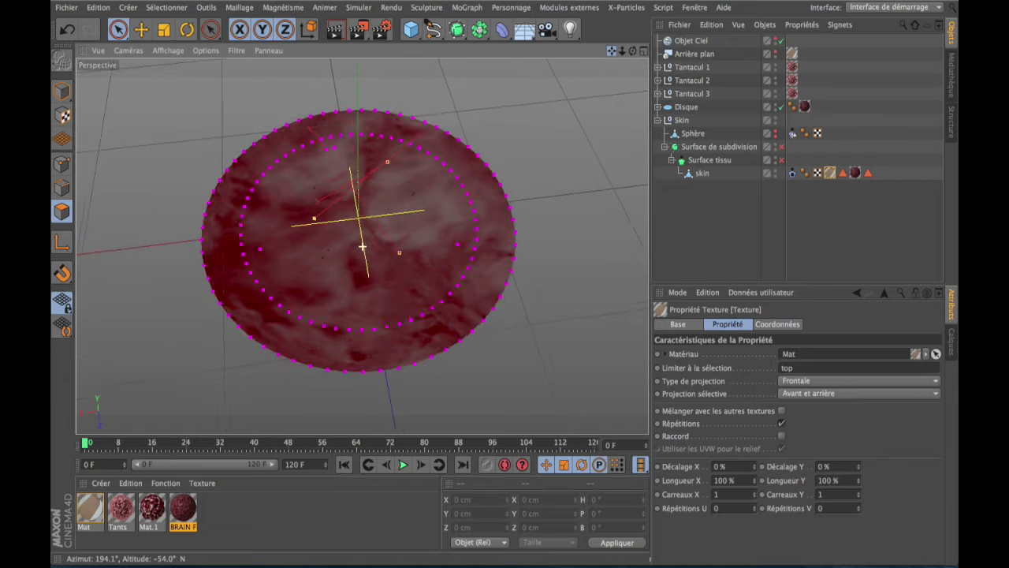
pyautogui.click(168, 51)
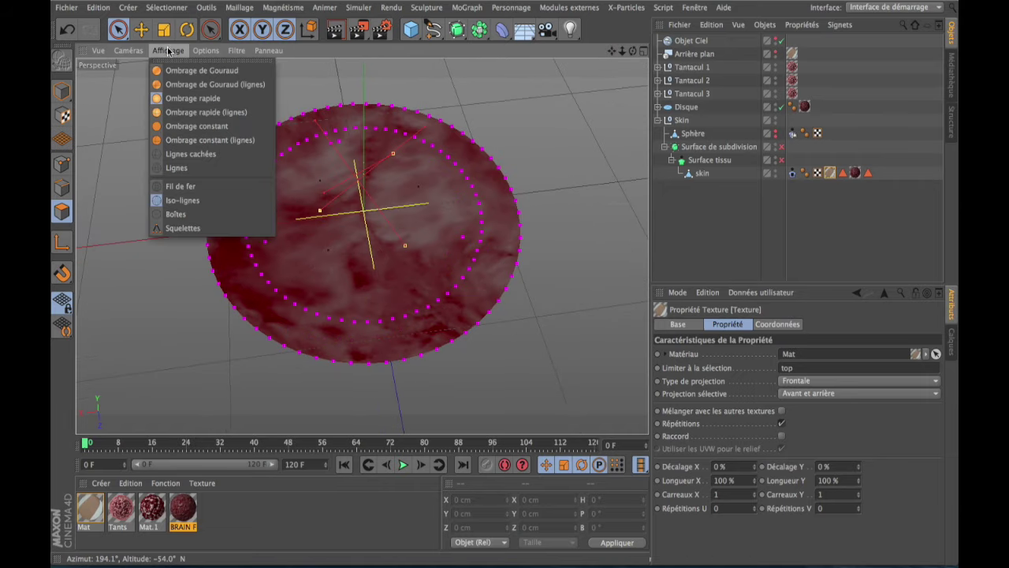
pyautogui.click(194, 186)
# - Set Mat's selective projection side to Front and BRAIN FINAL's to Back
pyautogui.click(663, 219)
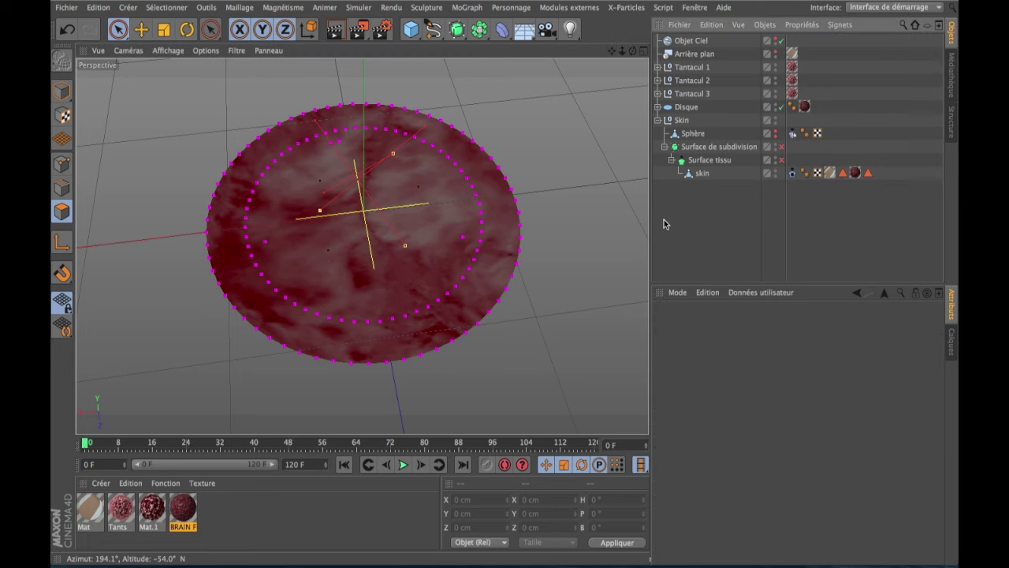
pyautogui.click(828, 174)
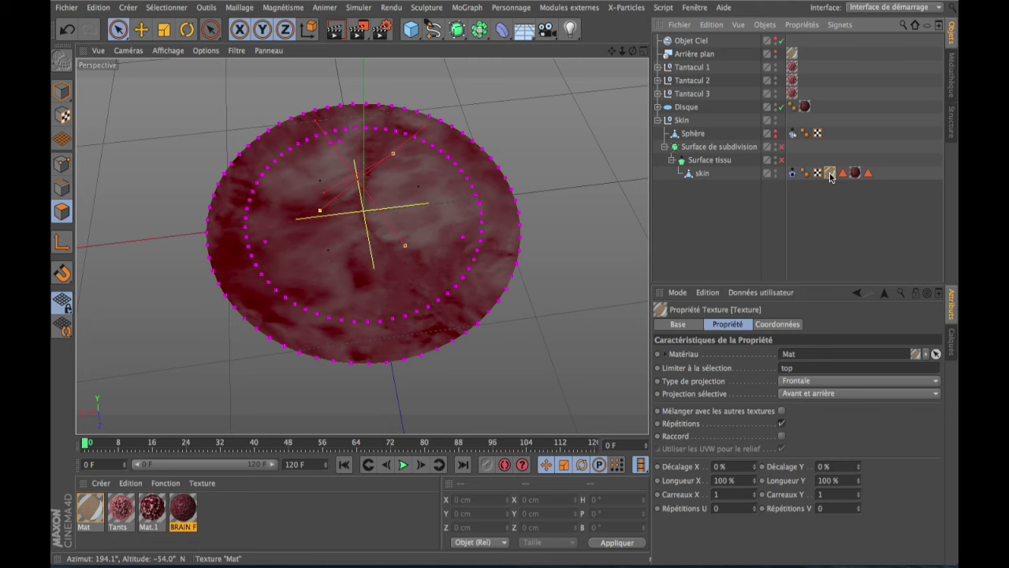
pyautogui.click(851, 394)
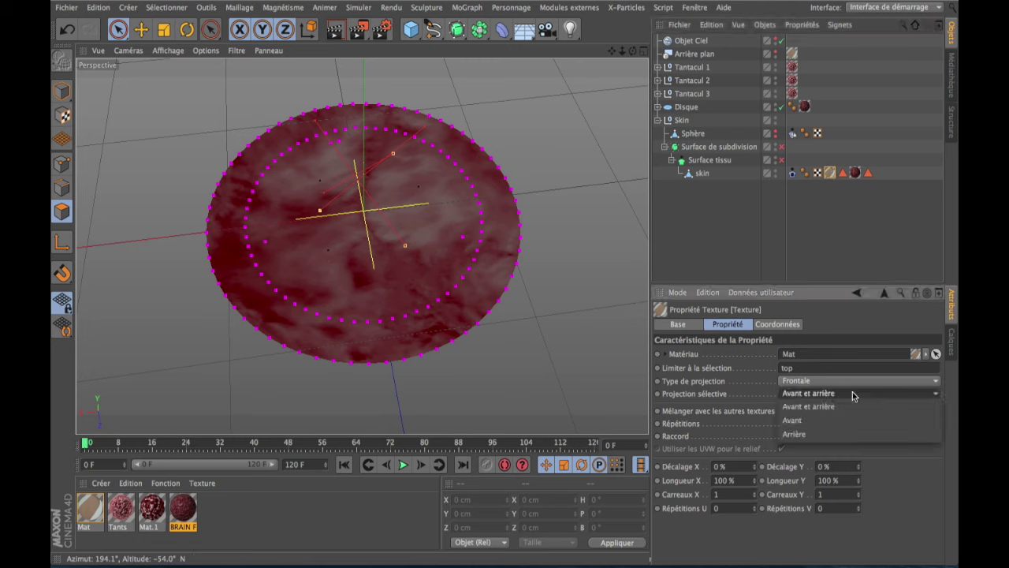
pyautogui.click(827, 420)
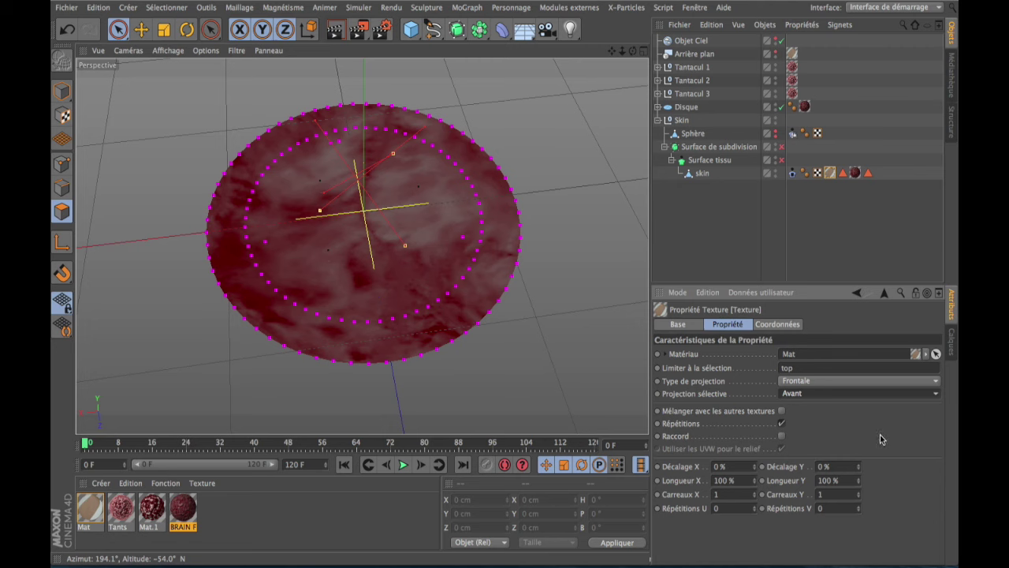
pyautogui.click(856, 174)
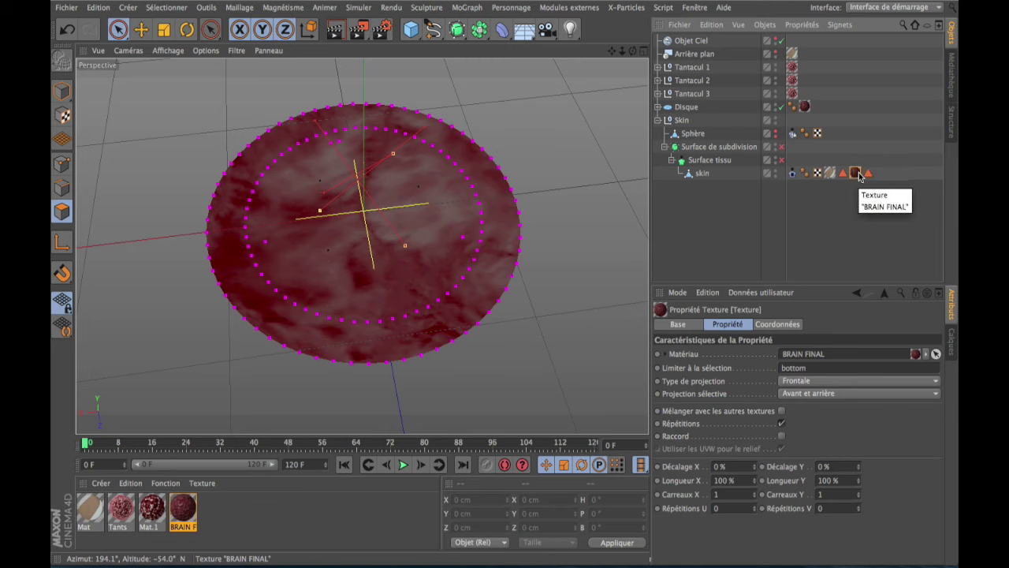
pyautogui.click(861, 393)
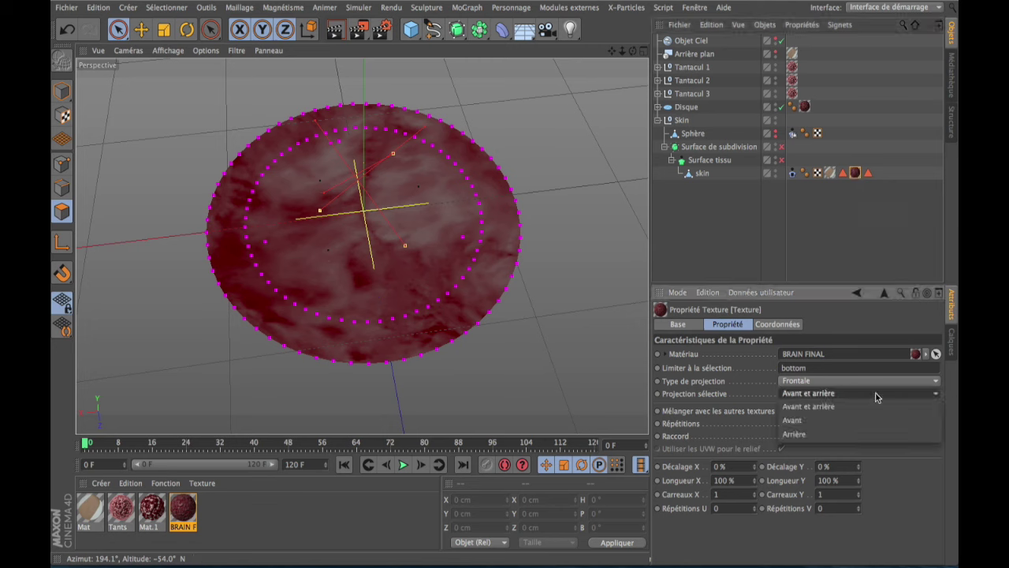
pyautogui.click(842, 432)
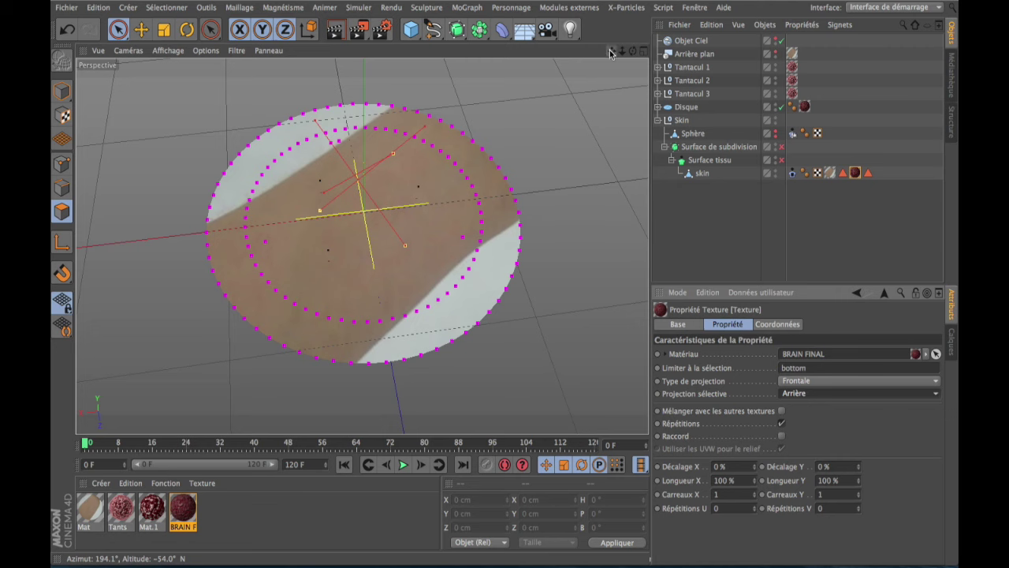
# - Recentre the view and preview the animation, stopping at frame 28
pyautogui.moveTo(612, 49)
pyautogui.mouseDown()
pyautogui.moveTo(362, 246)
pyautogui.moveTo(629, 51)
pyautogui.moveTo(559, 118)
pyautogui.mouseUp()
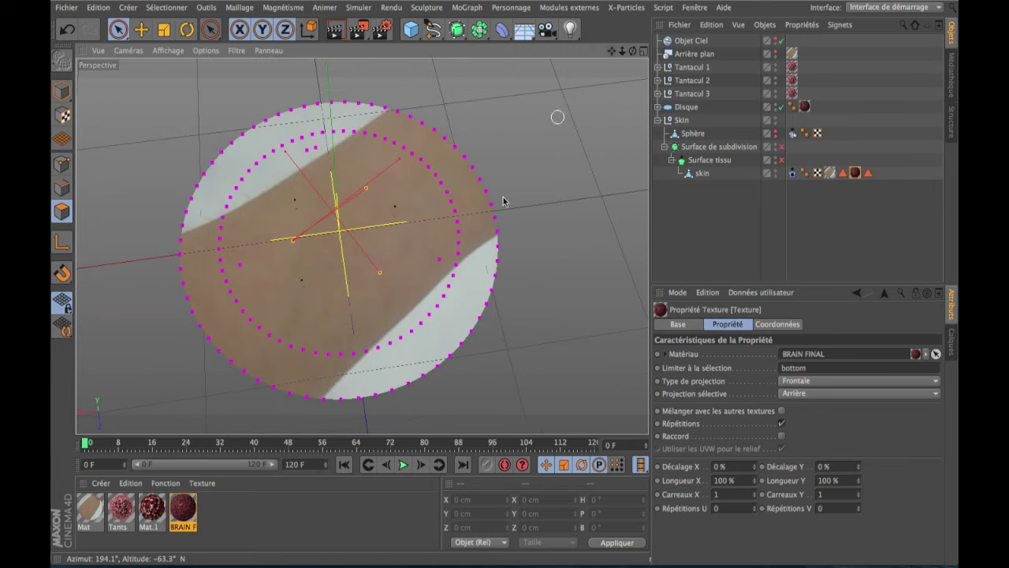
pyautogui.click(407, 466)
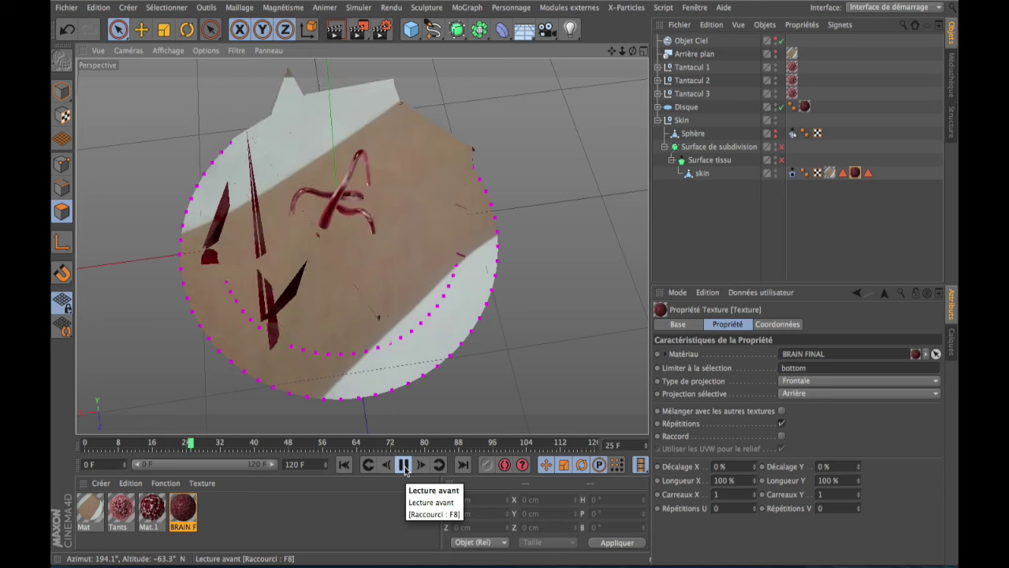
pyautogui.click(404, 466)
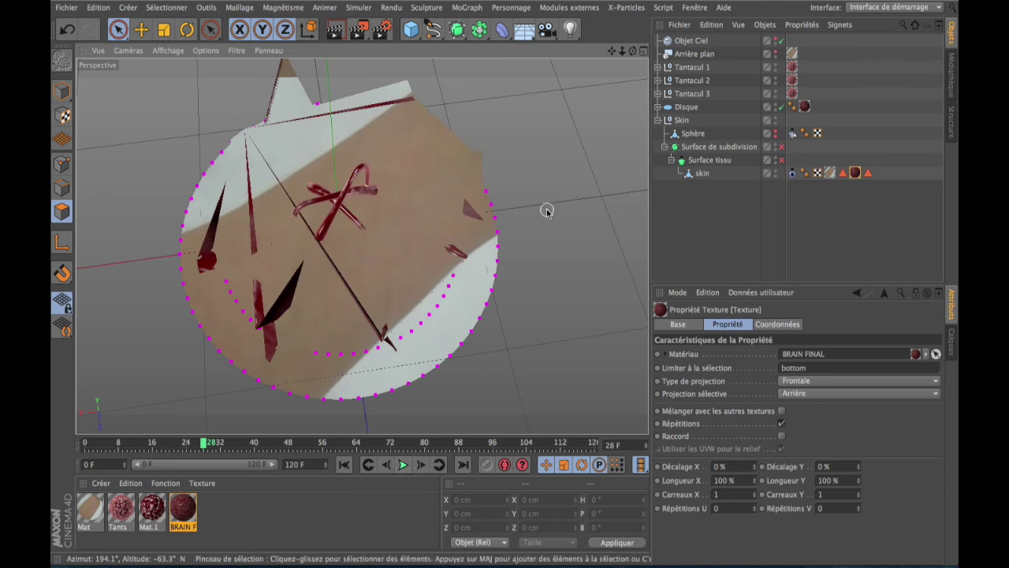
pyautogui.click(733, 235)
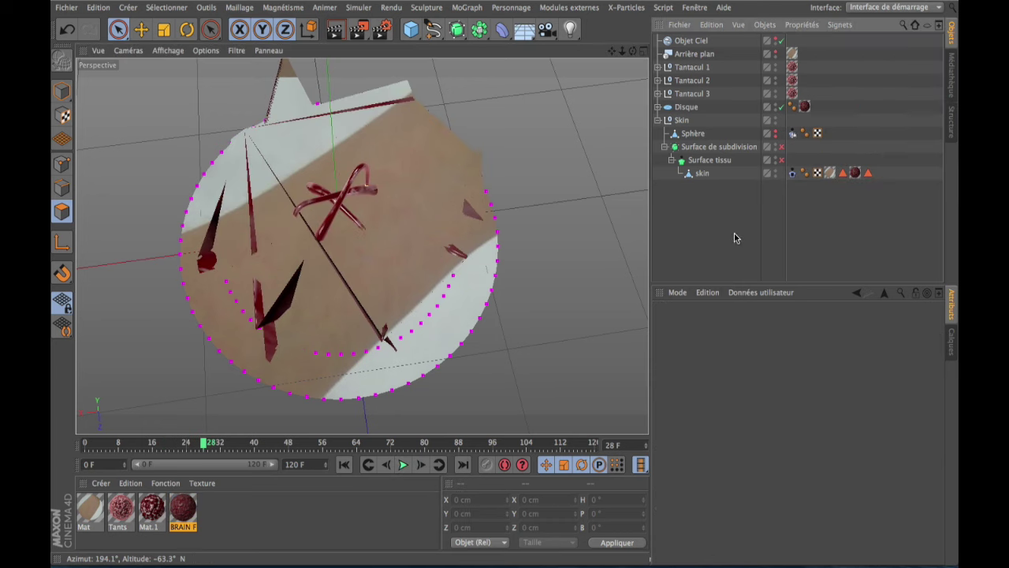
# - Re-enable Surface de subdivision, replay the draping to frame 26, and select Surface tissu
pyautogui.click(780, 146)
pyautogui.click(780, 160)
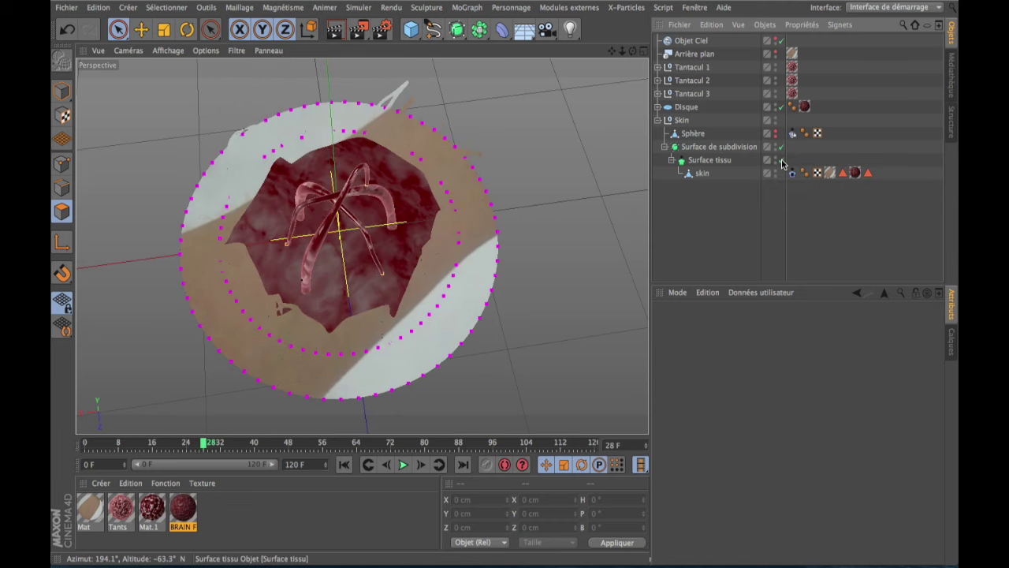
pyautogui.click(349, 465)
pyautogui.click(402, 465)
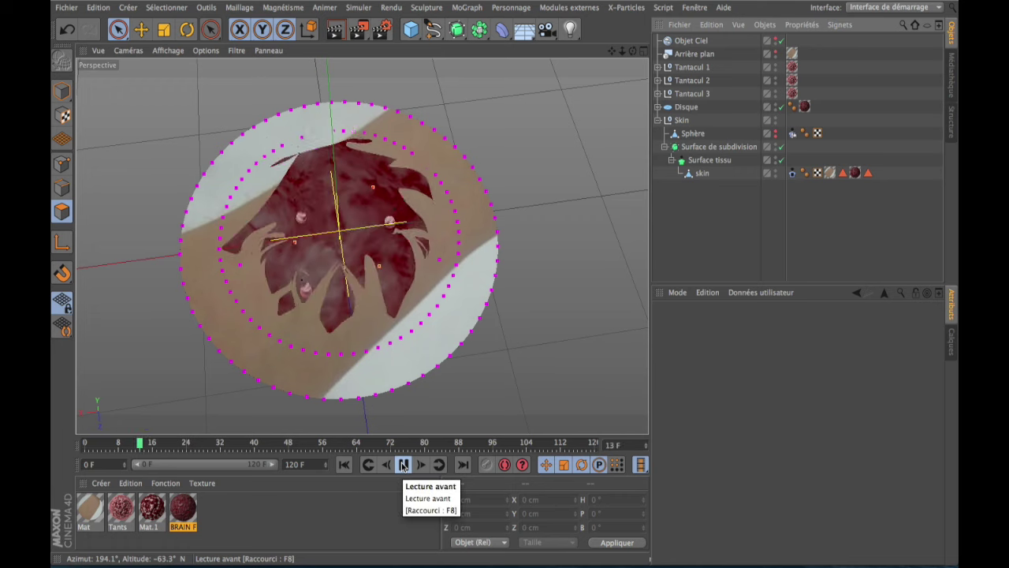
pyautogui.click(403, 465)
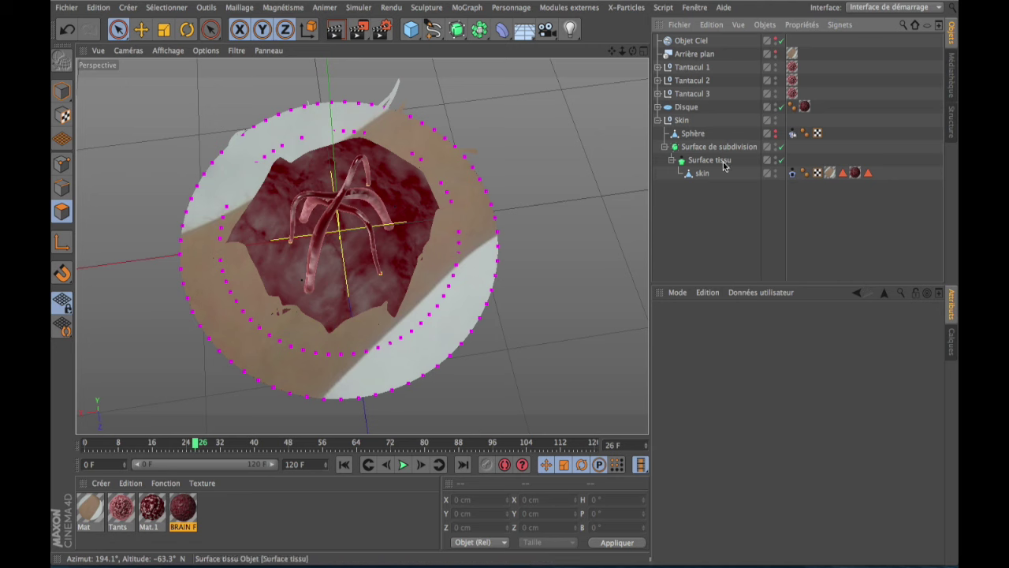
pyautogui.click(724, 162)
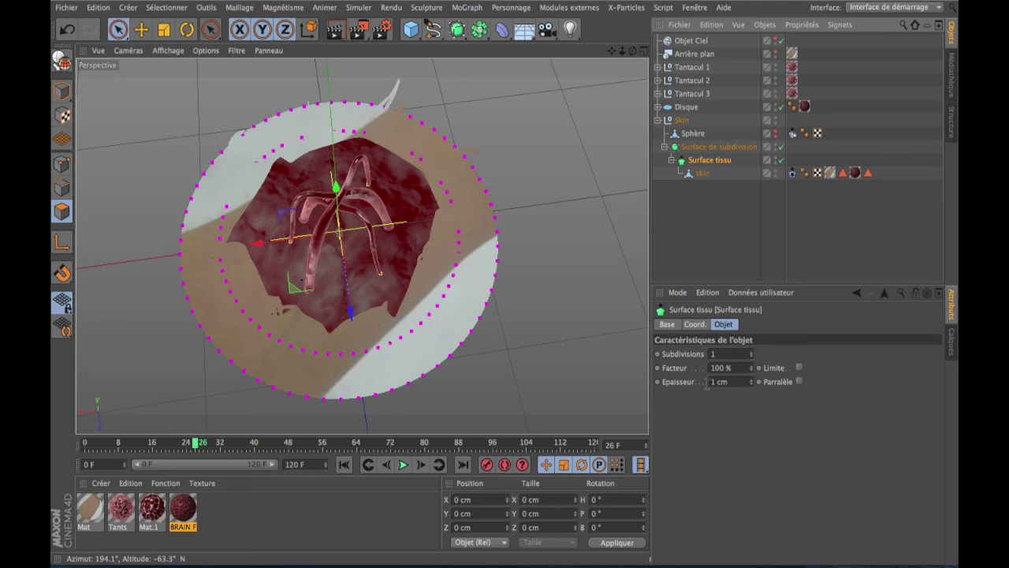
# - Compare Surface tissu Epaisseur at 1 cm and 0 cm, leaving it at 0 cm
pyautogui.click(752, 385)
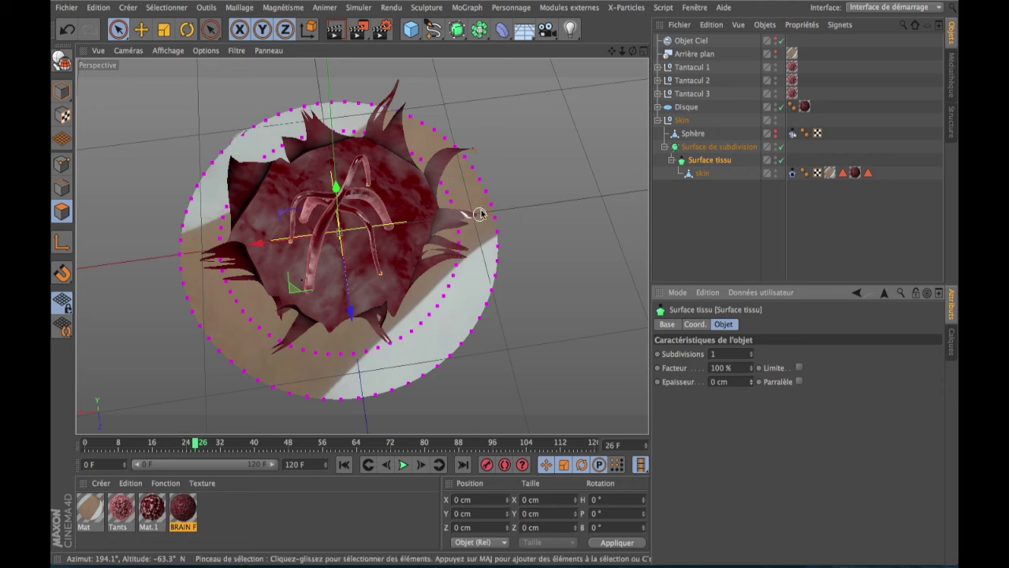
pyautogui.click(751, 379)
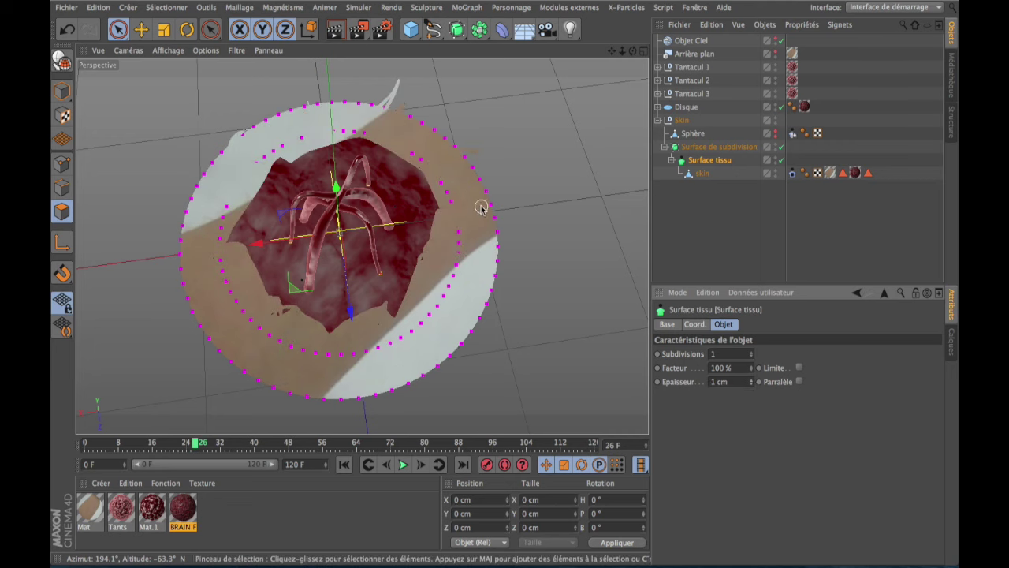
pyautogui.click(750, 384)
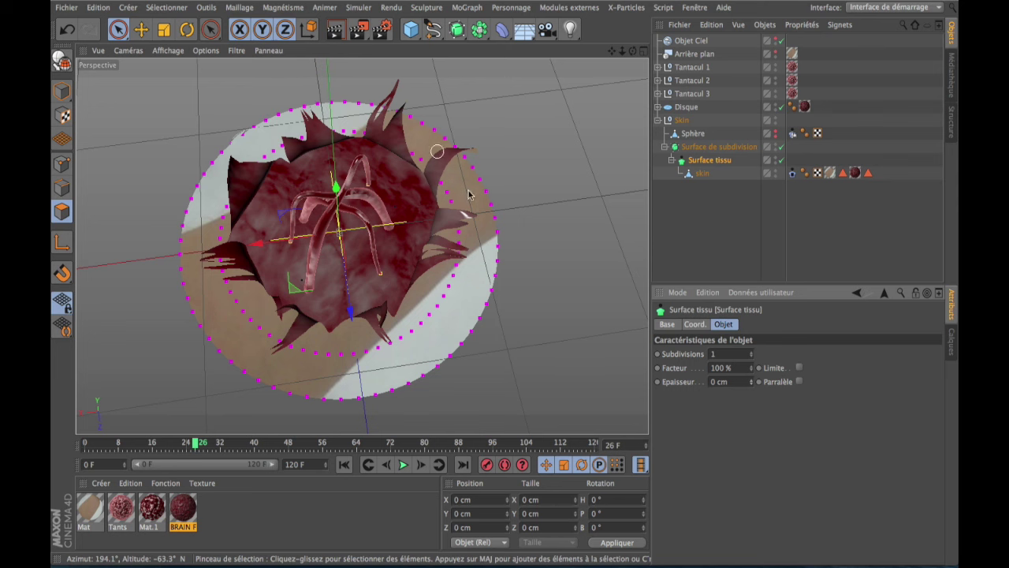
# - Reframe the disc top-down, play the cloth simulation from frame 0, then rewind
pyautogui.moveTo(612, 50); pyautogui.dragTo(636, 58)
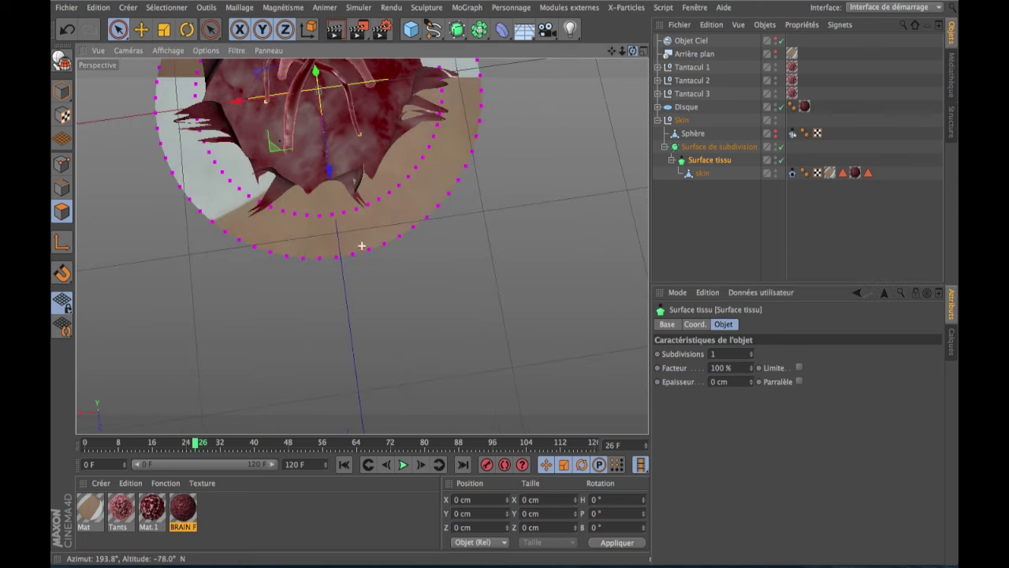
pyautogui.moveTo(633, 51); pyautogui.dragTo(427, 191)
pyautogui.scroll(-5, 427, 191)
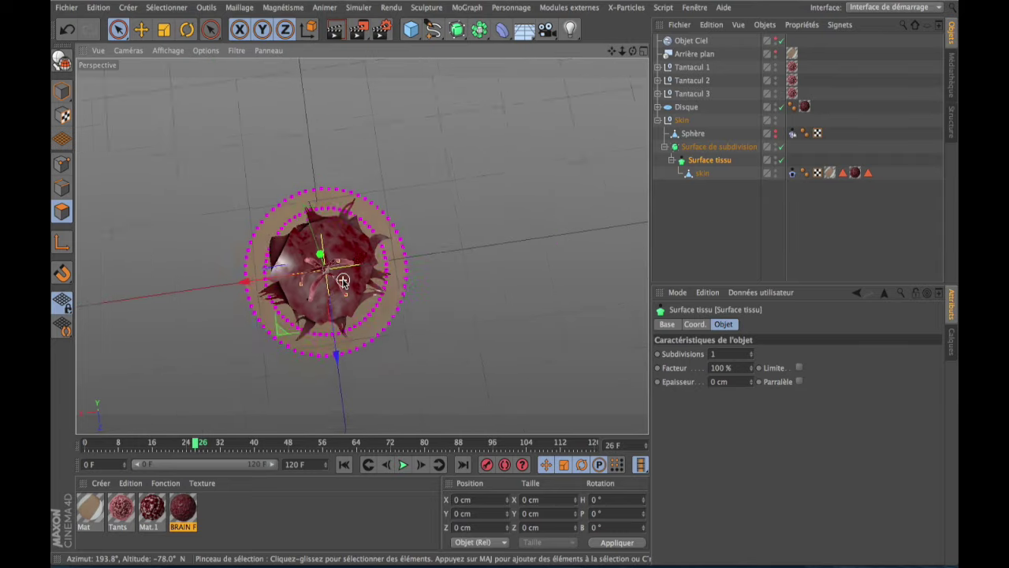
pyautogui.scroll(2, 427, 191)
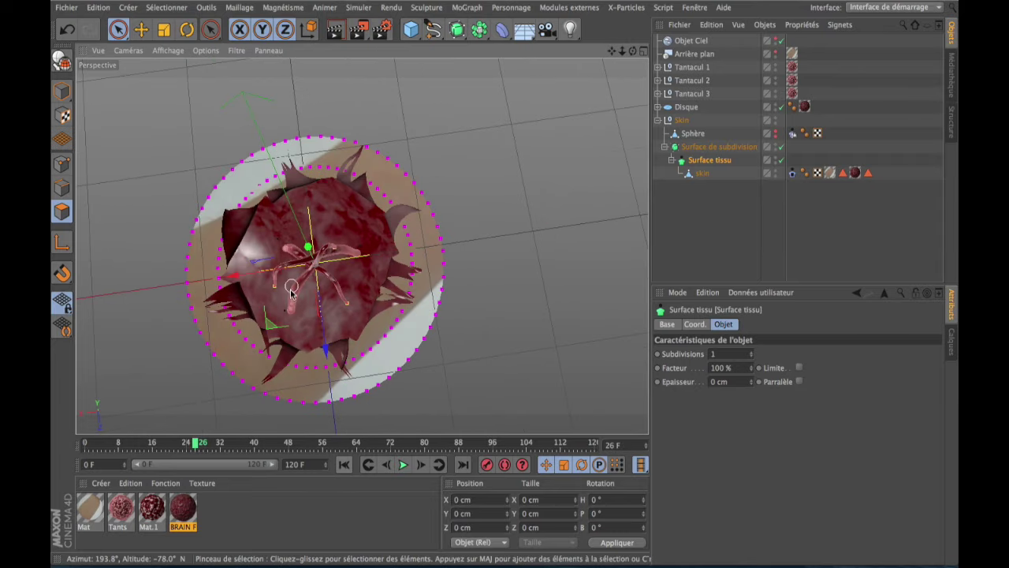
pyautogui.click(345, 465)
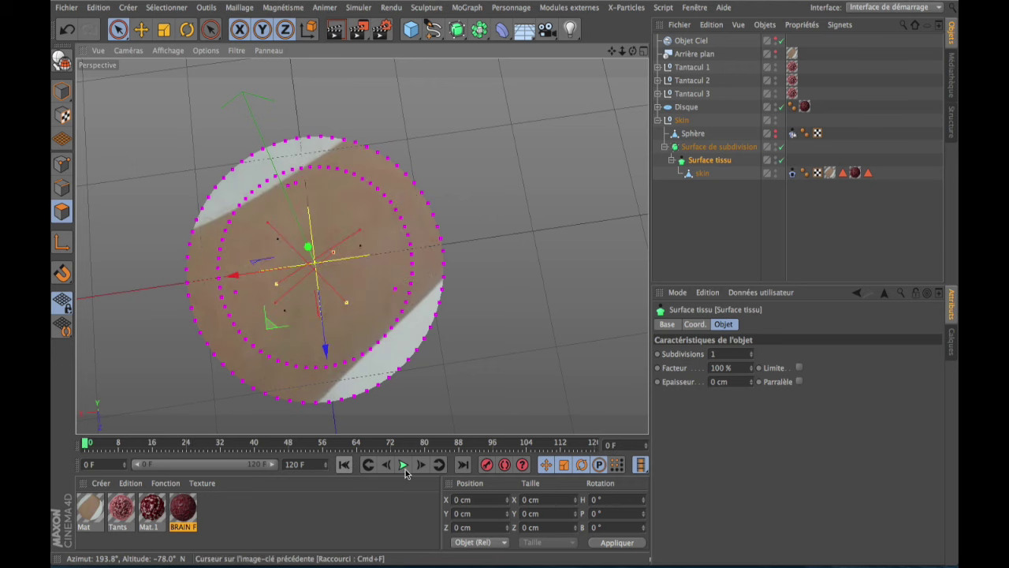
pyautogui.click(402, 464)
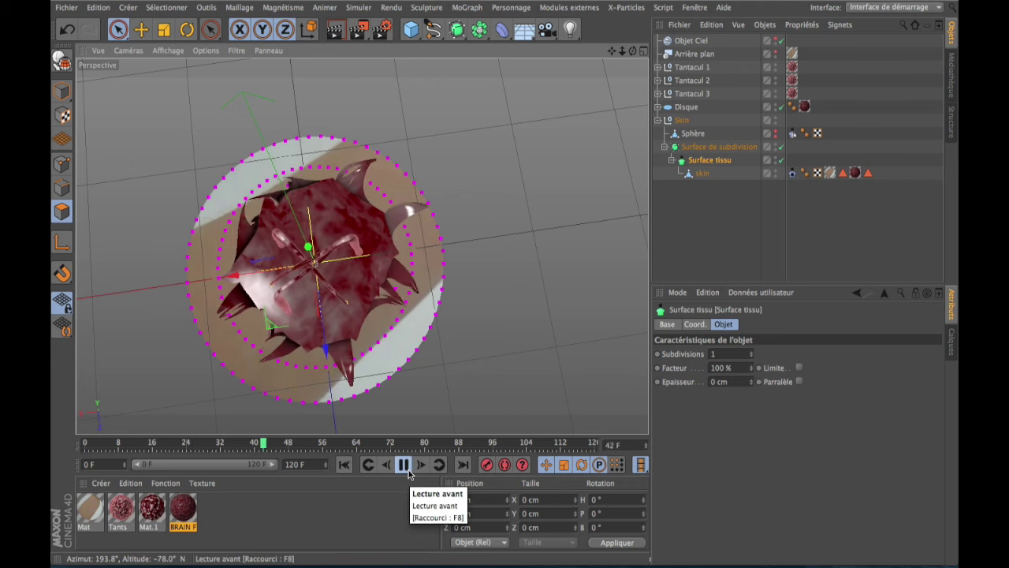
pyautogui.click(405, 467)
pyautogui.click(345, 464)
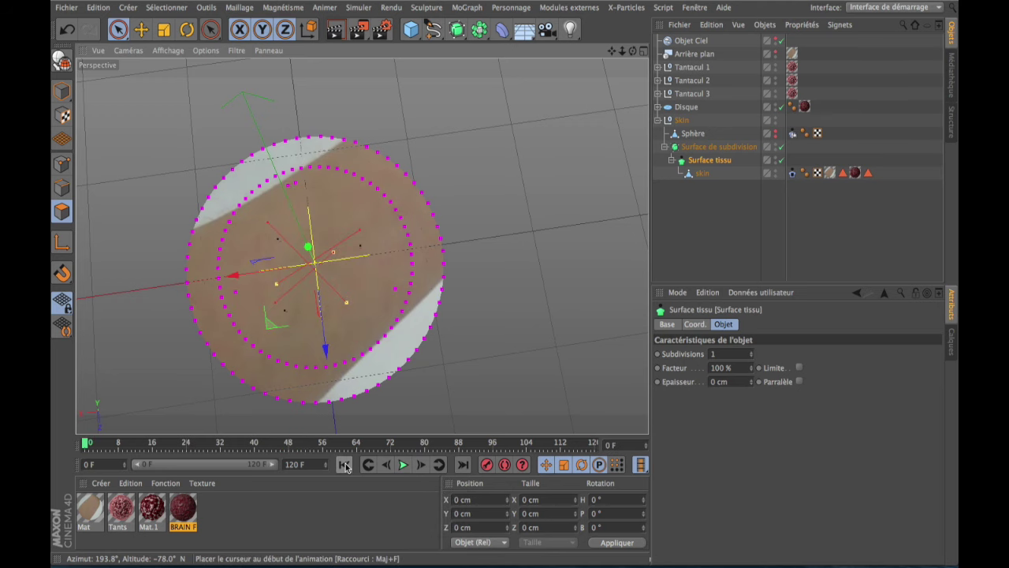
# - Replay the simulation once more, reset to frame 0, and orbit around the disc
pyautogui.moveTo(614, 50); pyautogui.dragTo(639, 23)
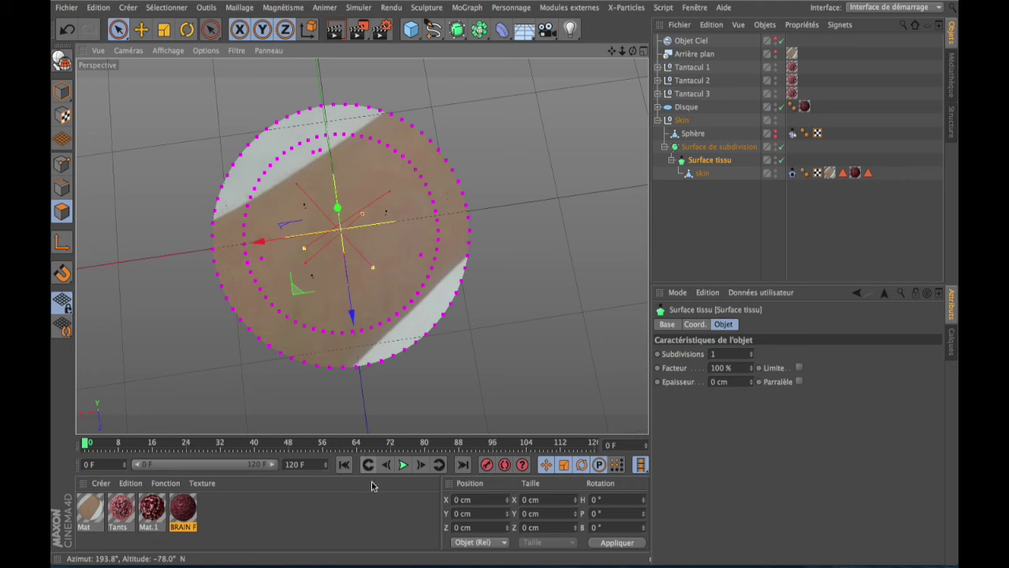
pyautogui.click(403, 465)
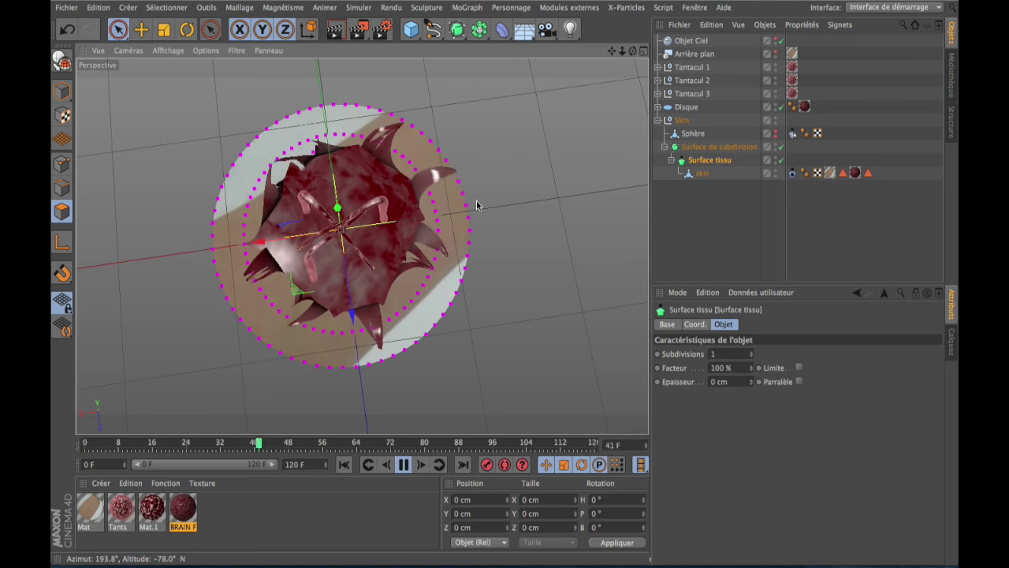
pyautogui.click(344, 465)
pyautogui.click(402, 464)
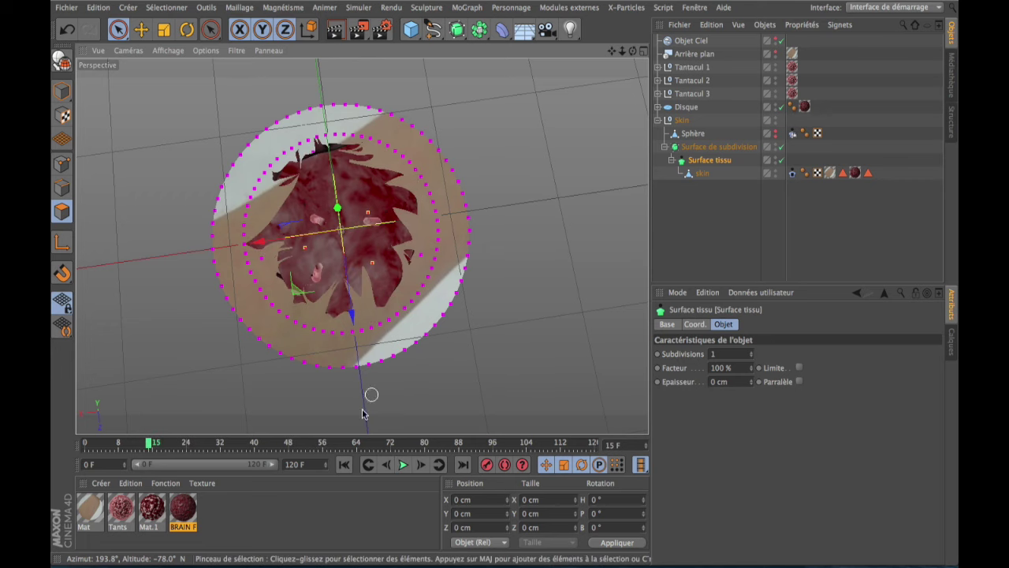
pyautogui.click(344, 464)
pyautogui.moveTo(632, 52); pyautogui.dragTo(611, 53)
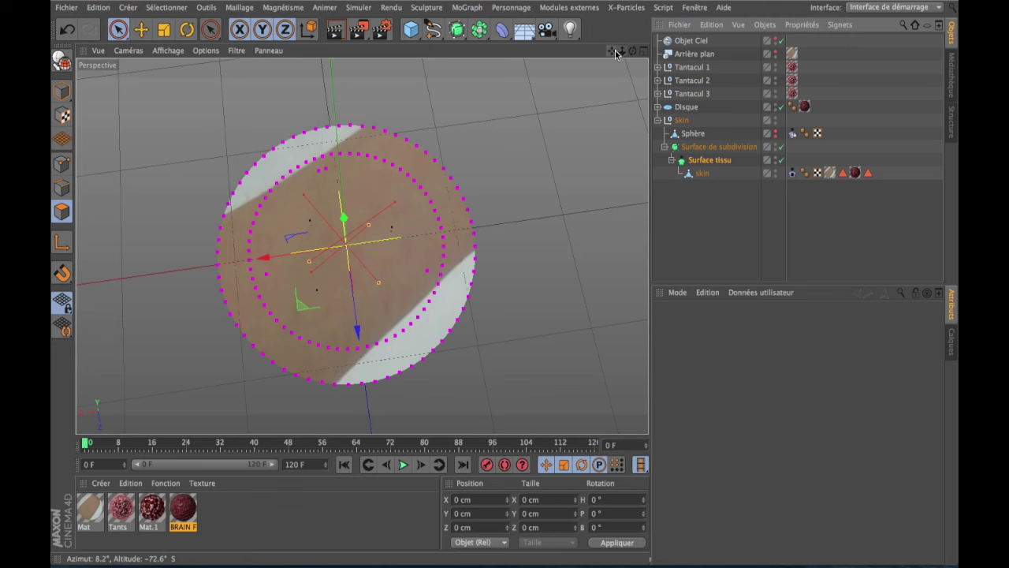
pyautogui.moveTo(616, 53); pyautogui.dragTo(621, 52)
pyautogui.scroll(-3, 411, 224)
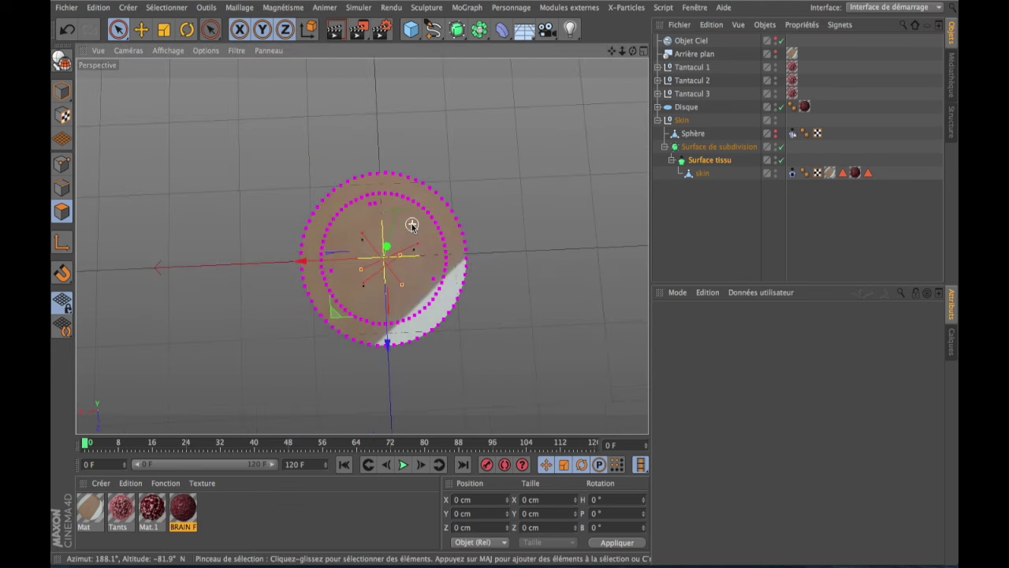
pyautogui.moveTo(621, 51); pyautogui.dragTo(624, 52)
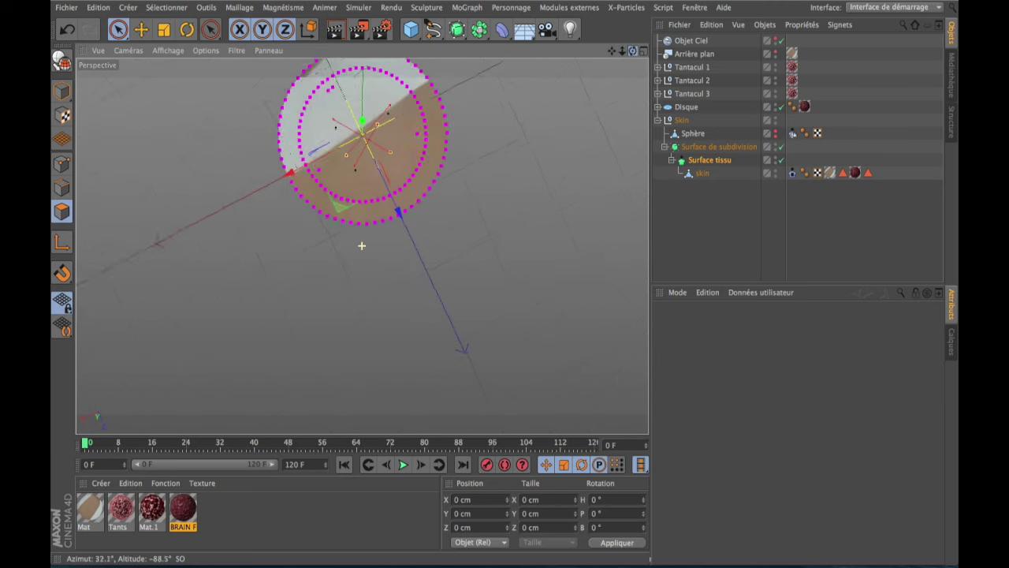
pyautogui.moveTo(362, 245); pyautogui.dragTo(361, 245)
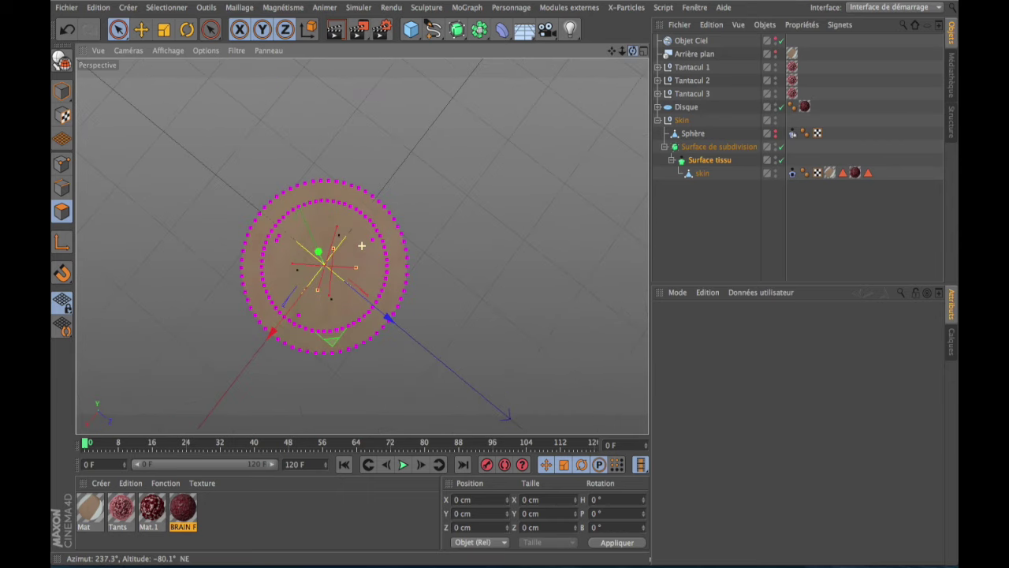
pyautogui.moveTo(631, 54)
pyautogui.mouseDown()
pyautogui.moveTo(362, 246)
pyautogui.moveTo(383, 249)
pyautogui.mouseUp()
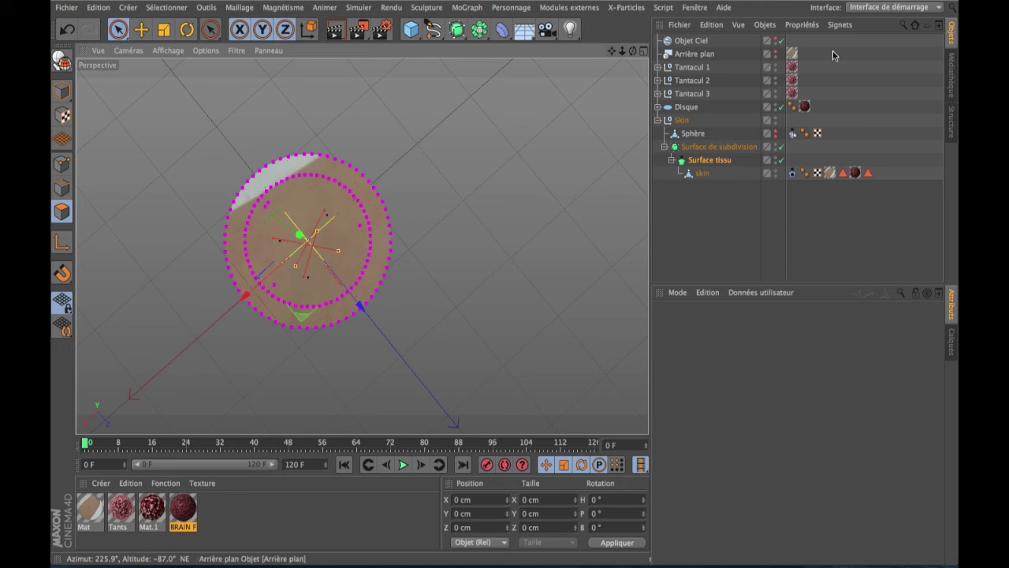
# - Make the Arrière plan arm photo visible and position the disc on the forearm
pyautogui.click(776, 55)
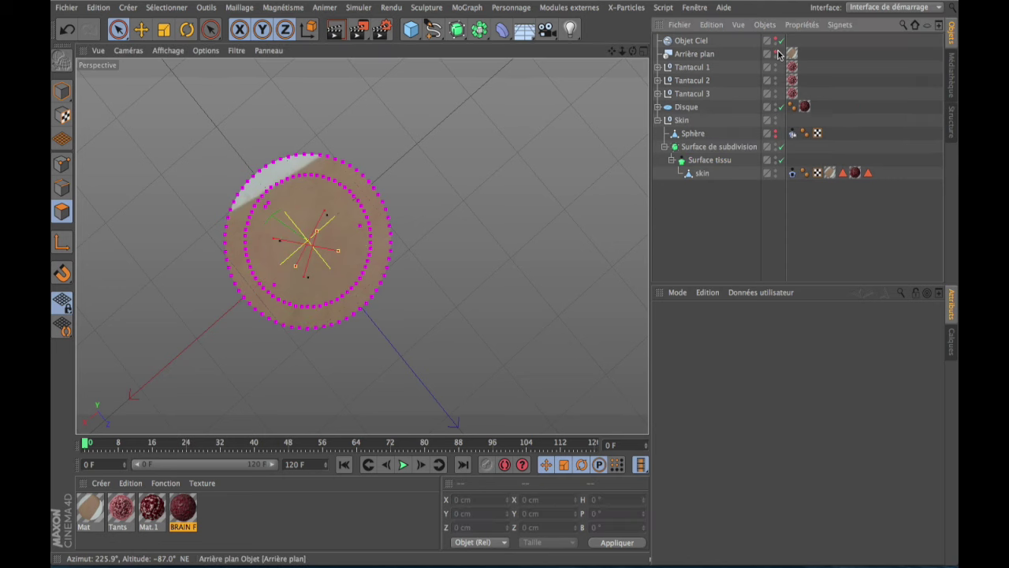
pyautogui.click(775, 54)
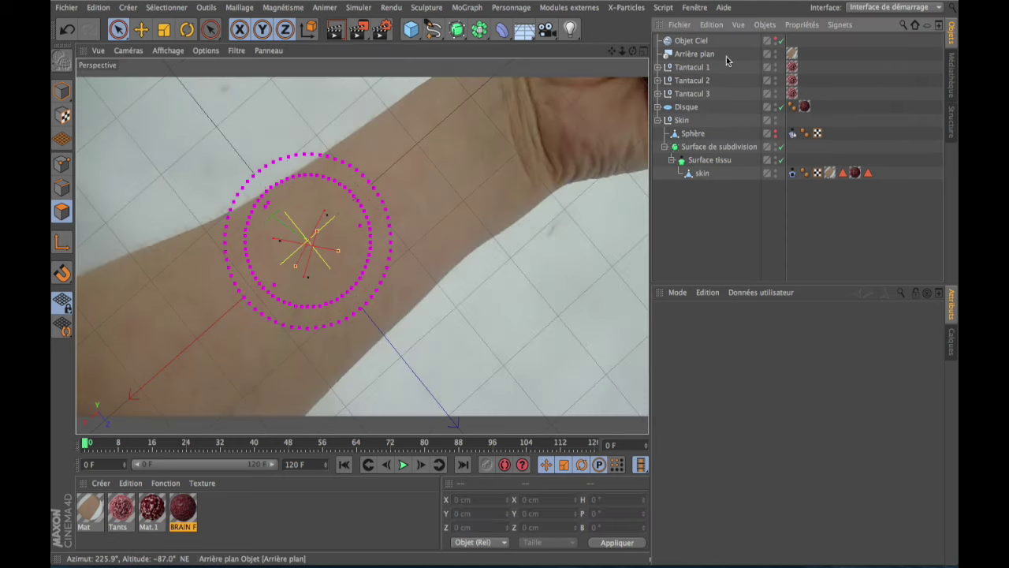
pyautogui.moveTo(612, 51); pyautogui.dragTo(362, 247)
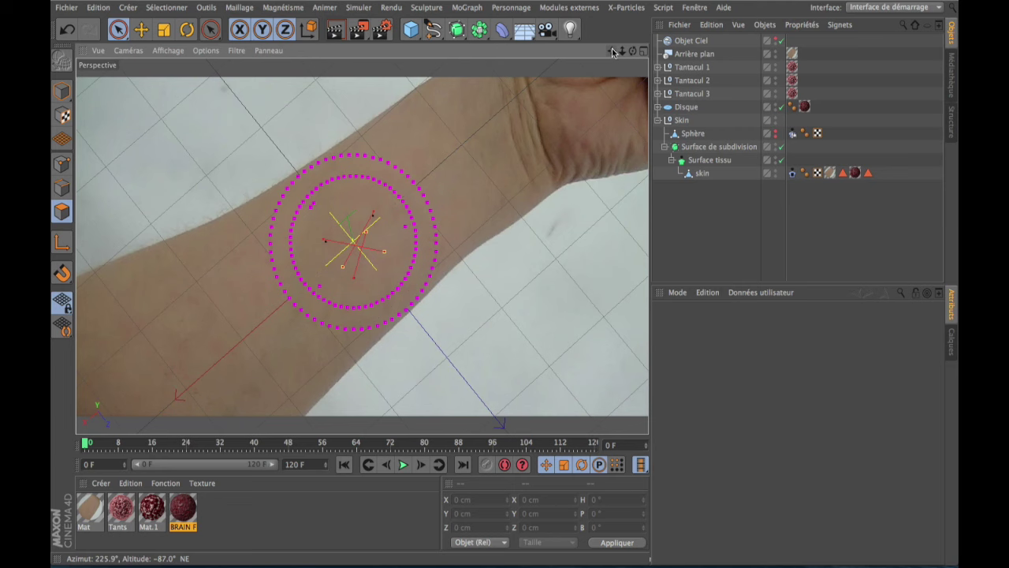
pyautogui.moveTo(632, 50)
pyautogui.mouseDown()
pyautogui.moveTo(599, 63)
pyautogui.moveTo(623, 44)
pyautogui.moveTo(599, 50)
pyautogui.moveTo(622, 60)
pyautogui.moveTo(617, 49)
pyautogui.mouseUp()
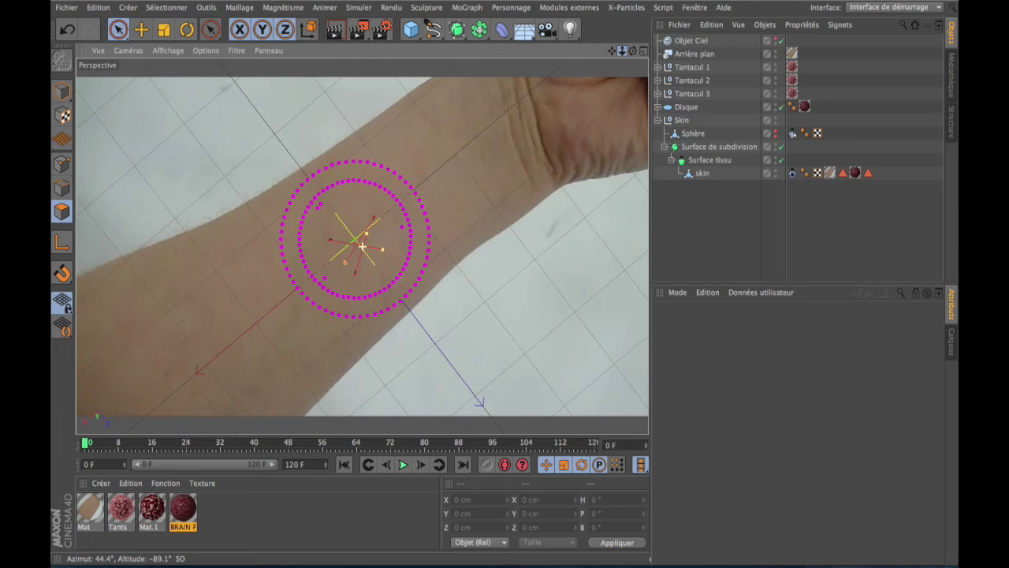
pyautogui.keyDown('alt'); pyautogui.moveTo(374, 246); pyautogui.dragTo(361, 246, button='middle'); pyautogui.keyUp('alt')
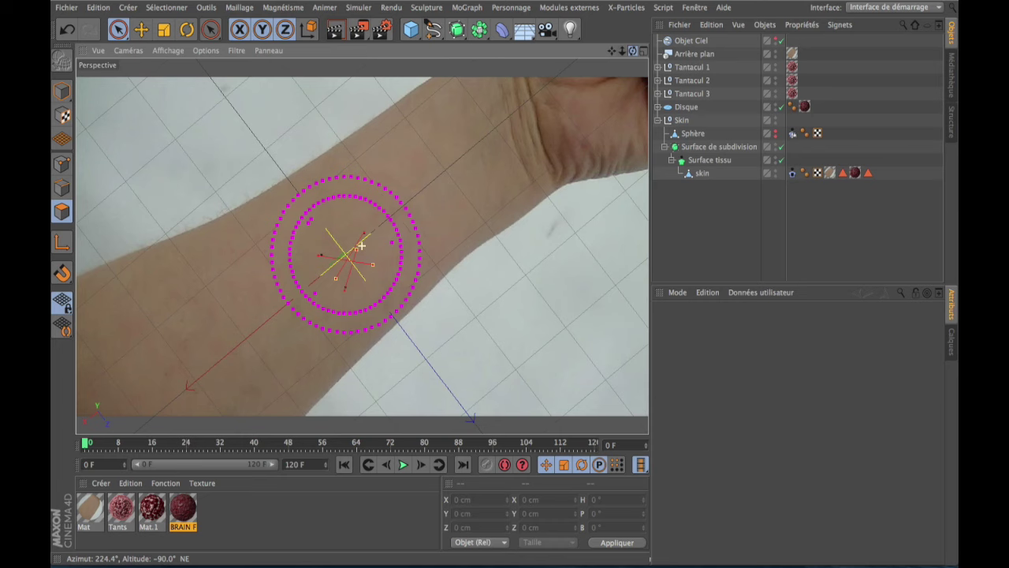
pyautogui.keyDown('alt'); pyautogui.moveTo(361, 246); pyautogui.dragTo(363, 249); pyautogui.keyUp('alt')
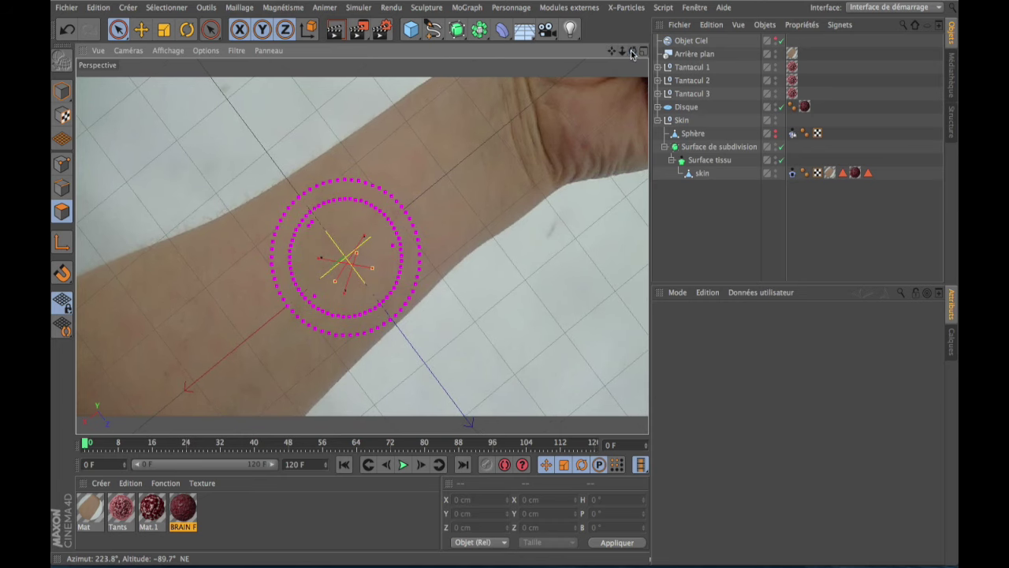
pyautogui.keyDown('alt'); pyautogui.moveTo(362, 256); pyautogui.dragTo(361, 246, button='middle'); pyautogui.keyUp('alt')
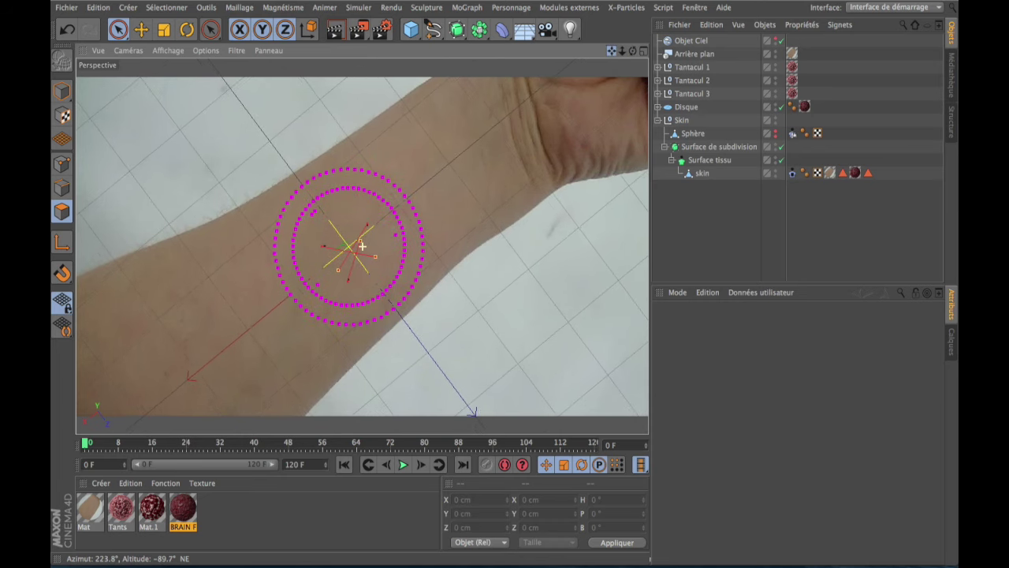
# - Replay the tentacle animation from frame 0, stop at frame 35, and orbit back overhead
pyautogui.click(403, 465)
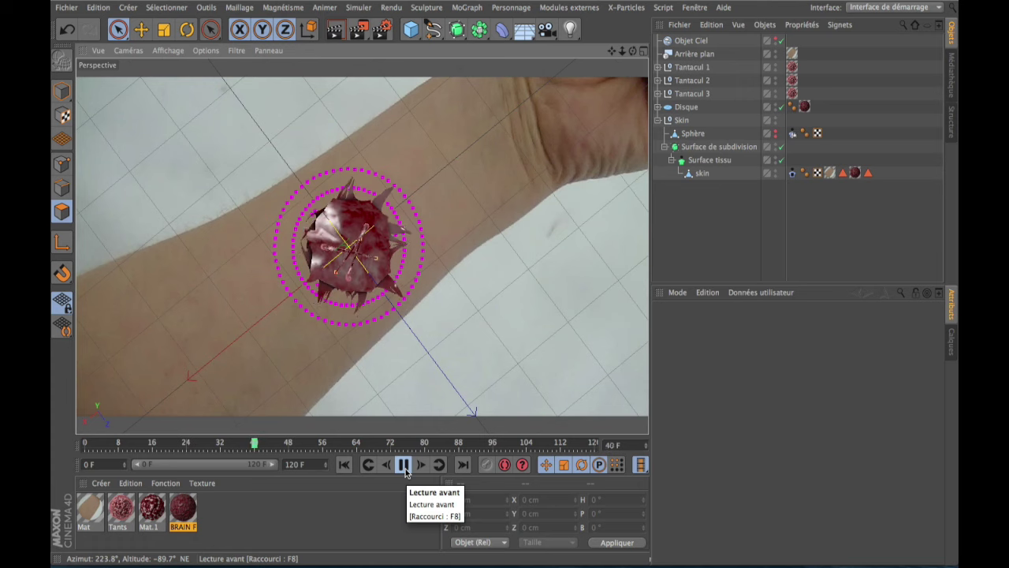
pyautogui.click(405, 468)
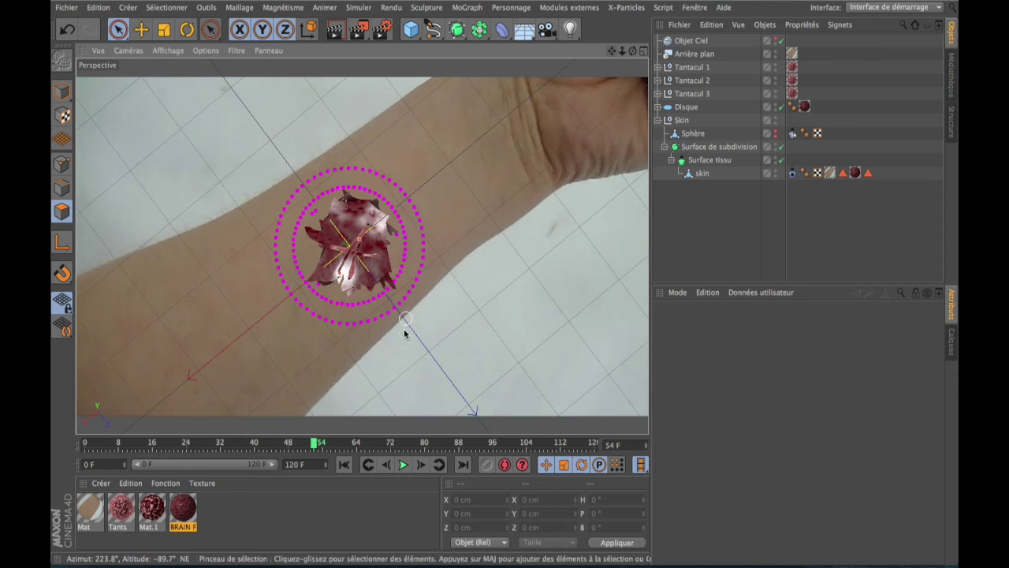
pyautogui.click(344, 464)
pyautogui.click(403, 464)
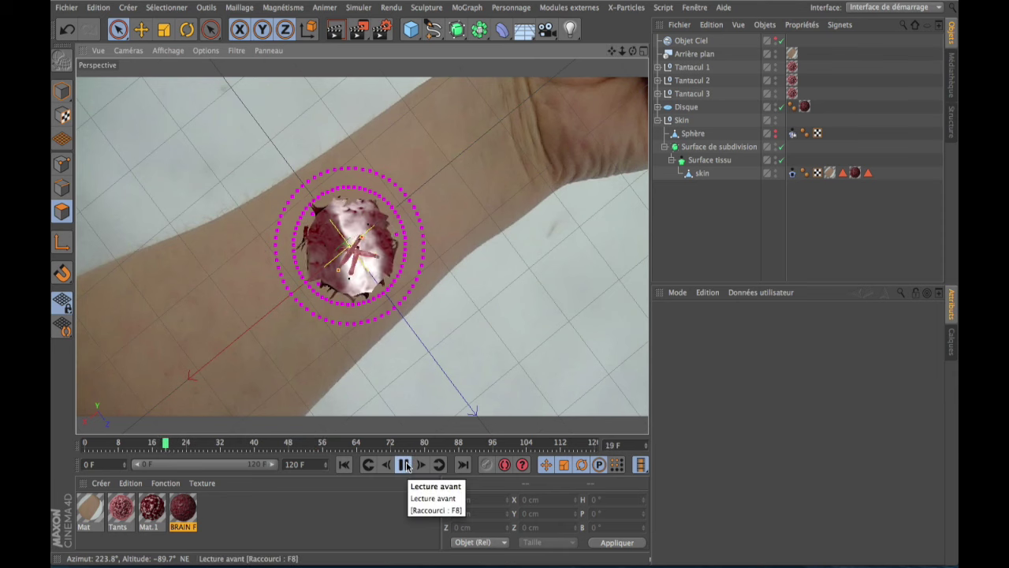
pyautogui.click(403, 465)
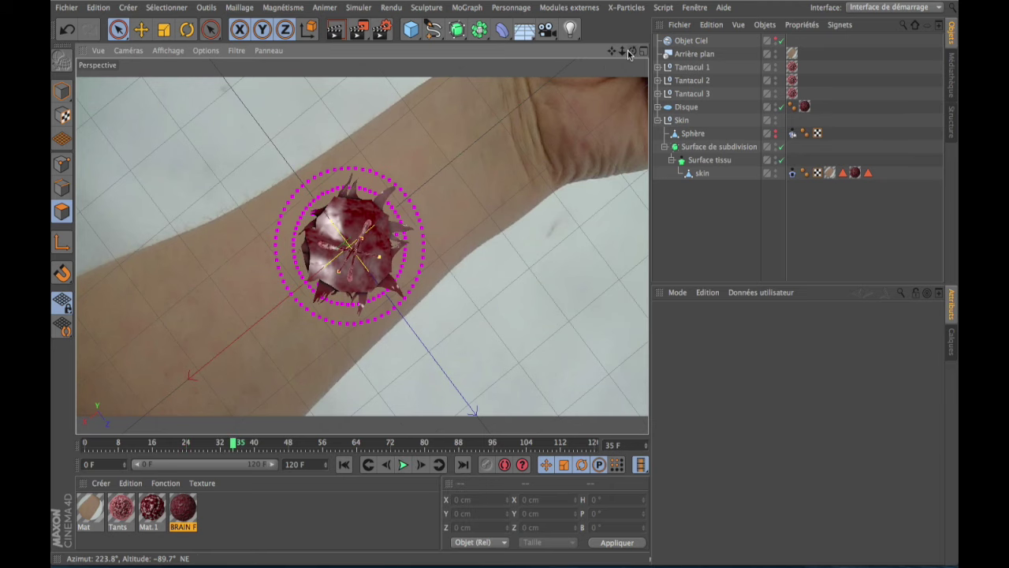
pyautogui.moveTo(632, 50); pyautogui.dragTo(612, 45)
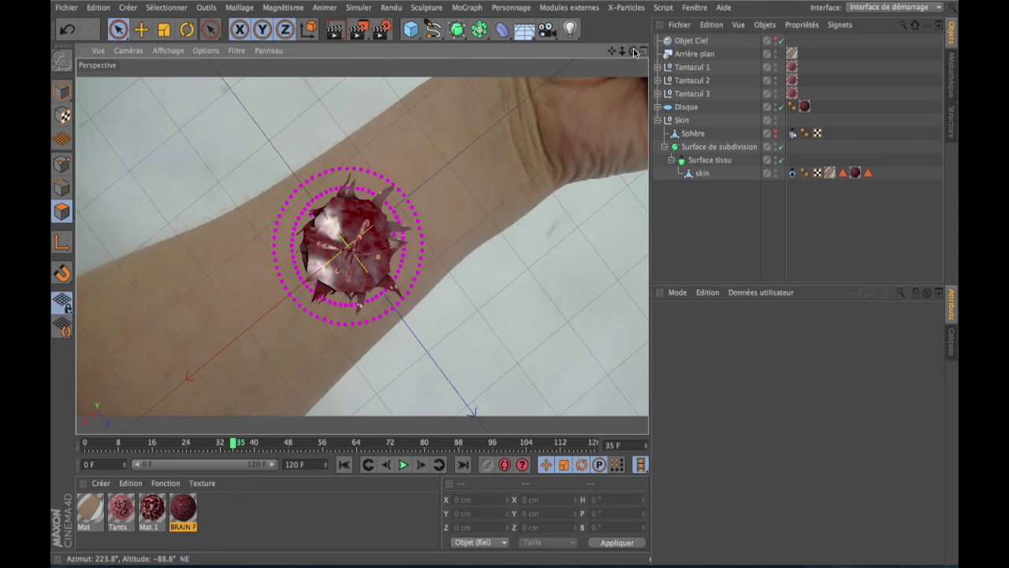
pyautogui.moveTo(635, 53); pyautogui.dragTo(633, 60)
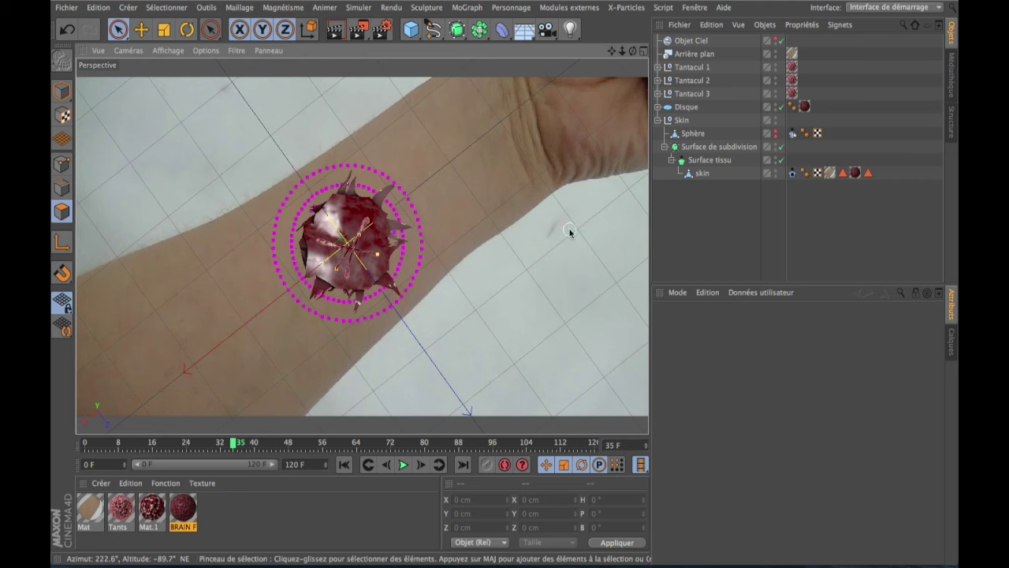
# - Add a Caméra from the current view and give it a Protection tag
pyautogui.click(545, 34)
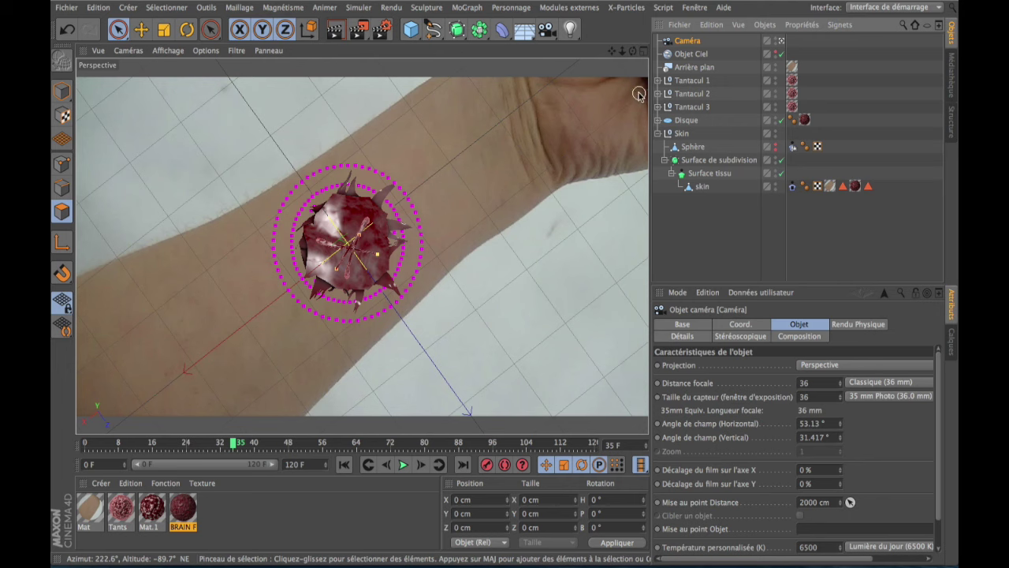
pyautogui.rightClick(690, 47)
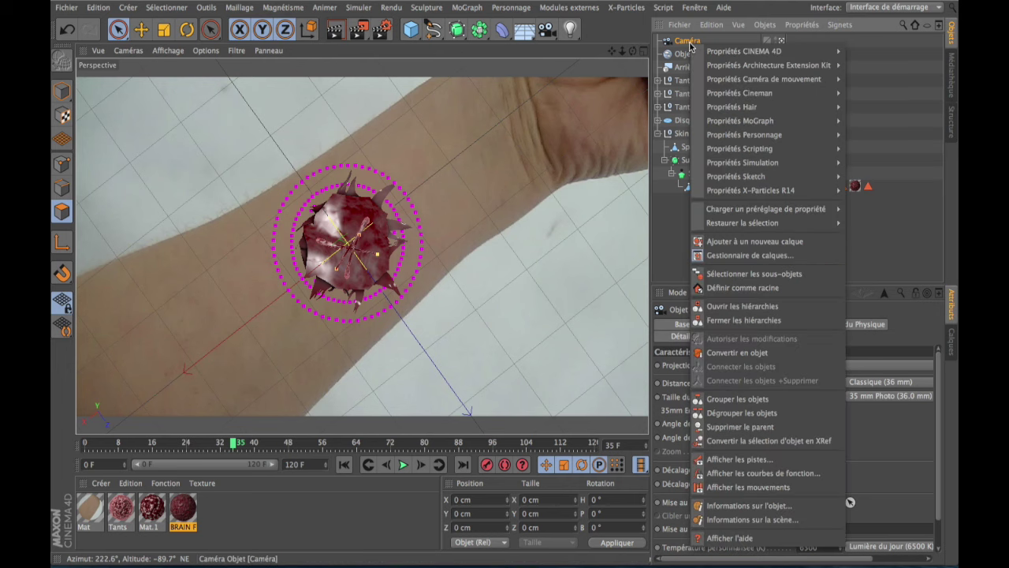
pyautogui.moveTo(743, 50)
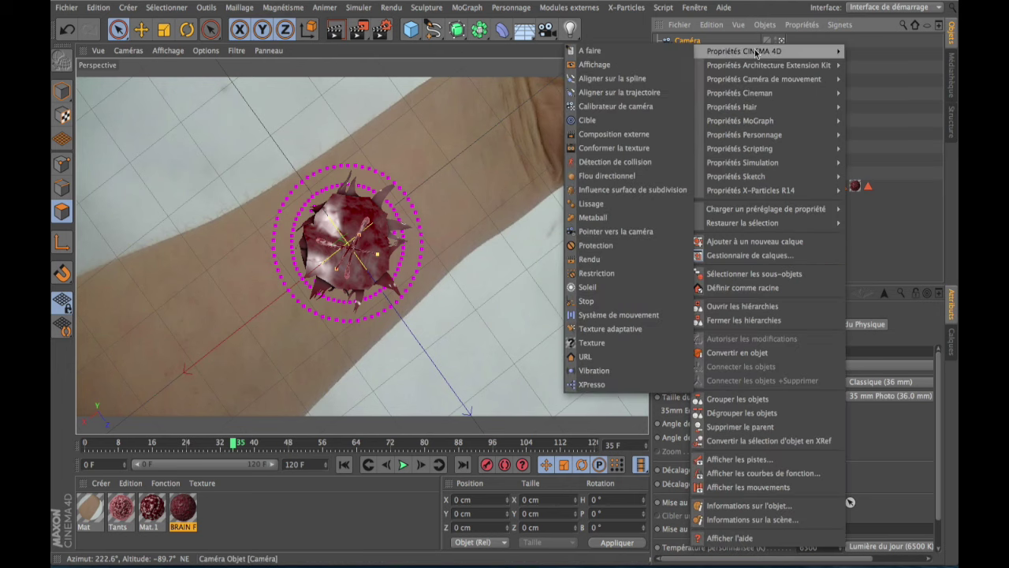
pyautogui.click(595, 246)
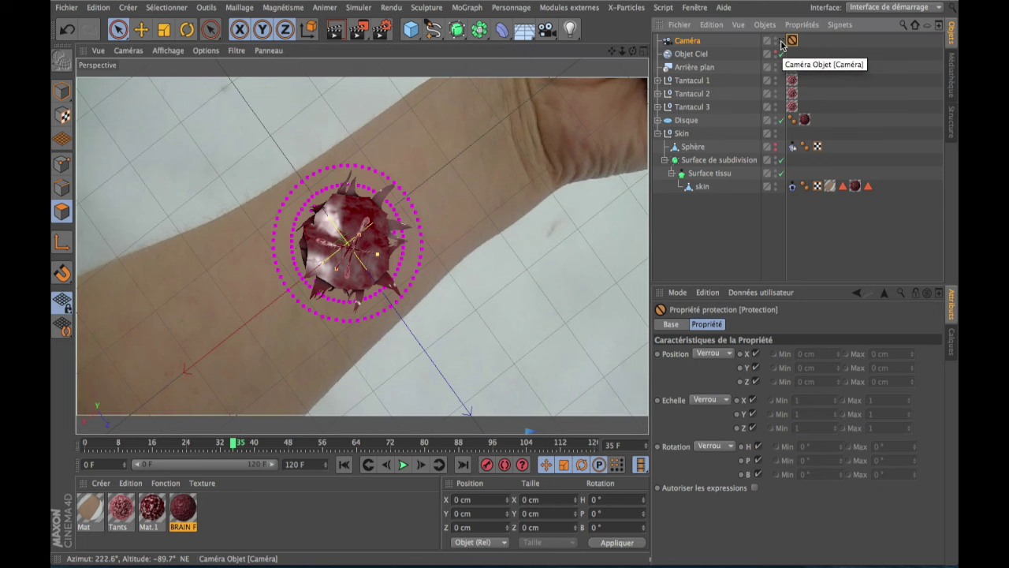
# - Look through the Caméra and replace its Protection tag with a fresh one
pyautogui.moveTo(612, 51); pyautogui.dragTo(362, 246)
pyautogui.moveTo(614, 51); pyautogui.dragTo(362, 246)
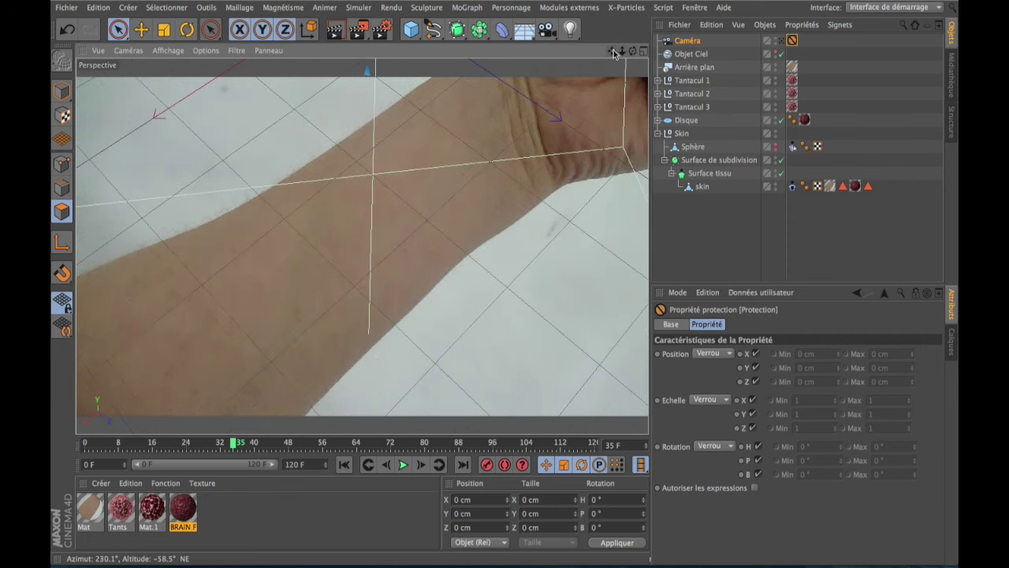
pyautogui.click(782, 41)
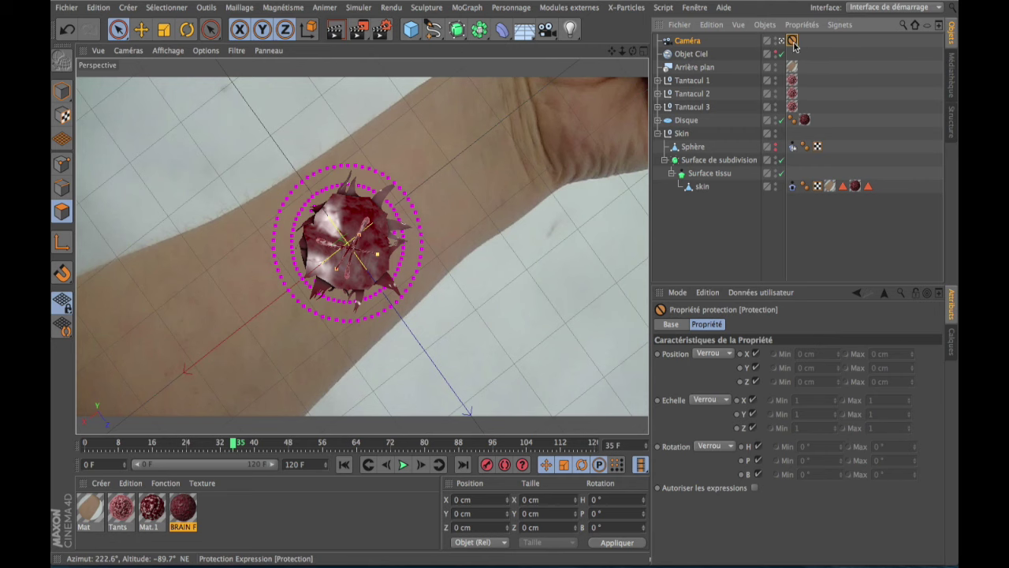
pyautogui.press('Delete')
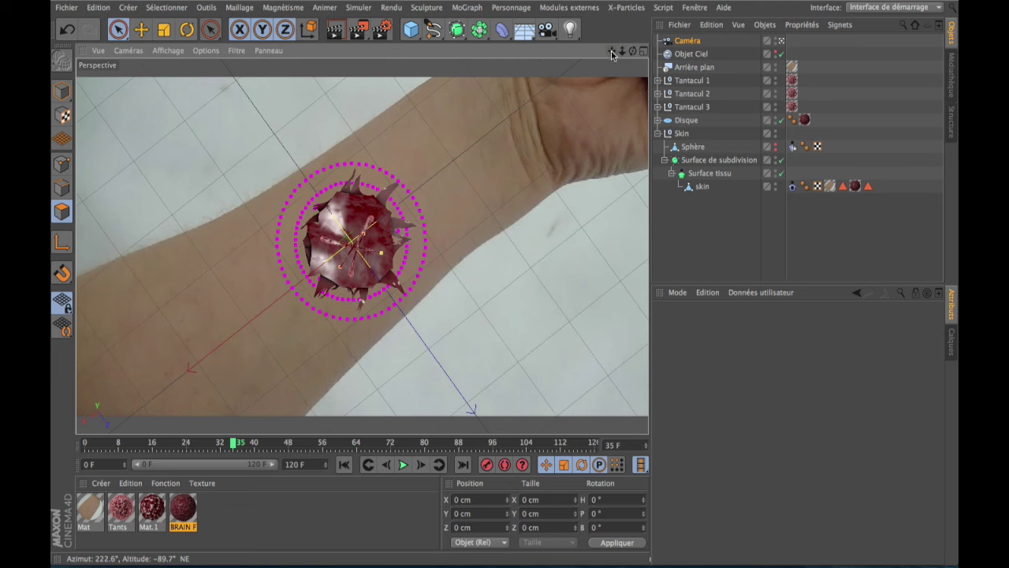
pyautogui.click(694, 41)
pyautogui.rightClick(698, 42)
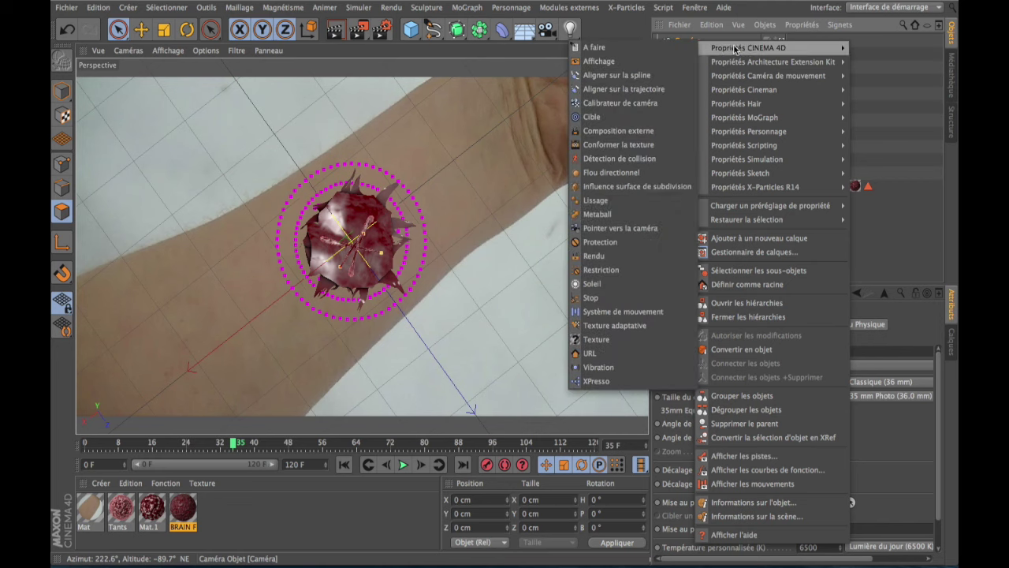
pyautogui.click(607, 242)
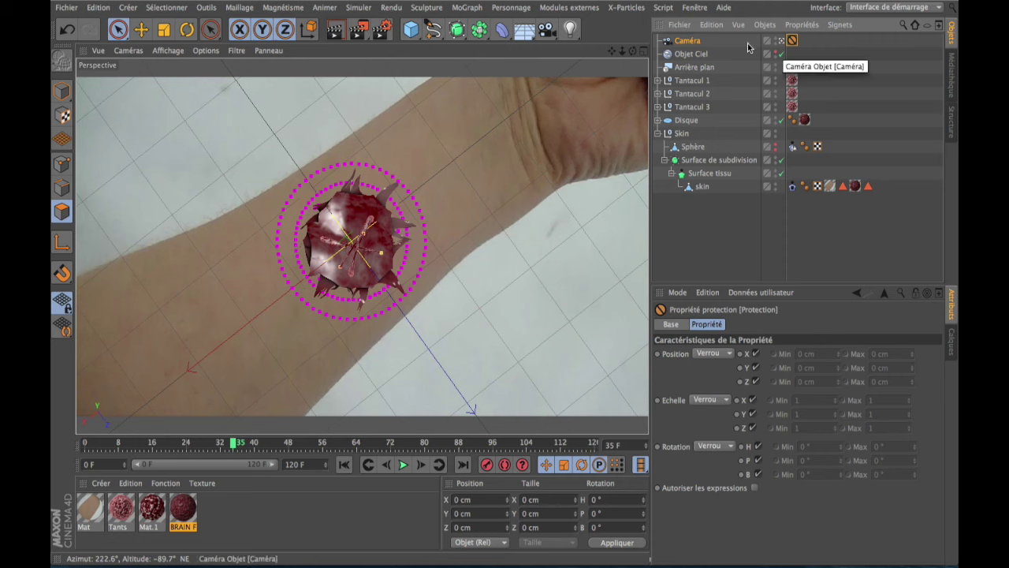
# - Set the viewport Affichage to Lignes cachées
pyautogui.click(167, 51)
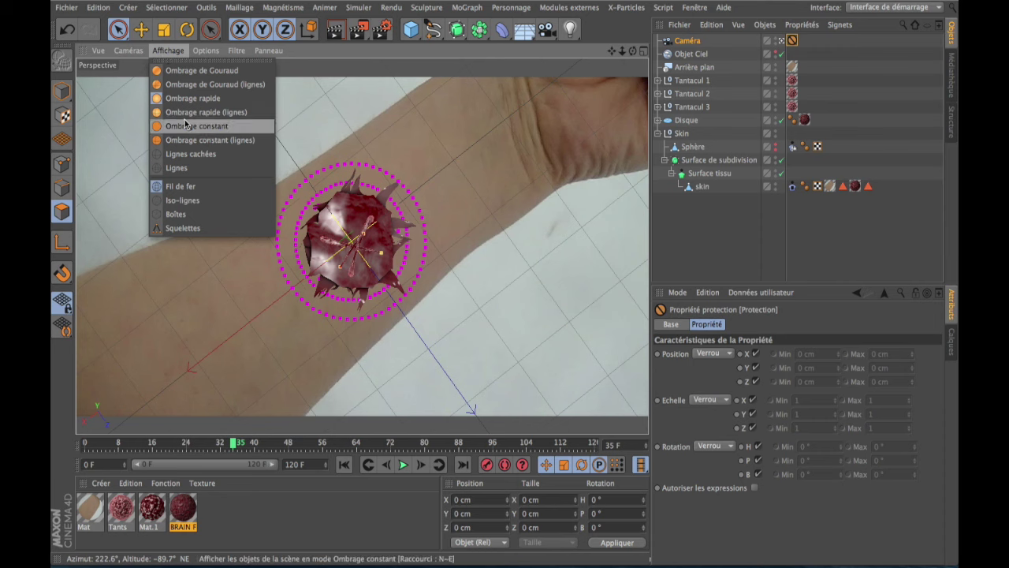
pyautogui.click(220, 155)
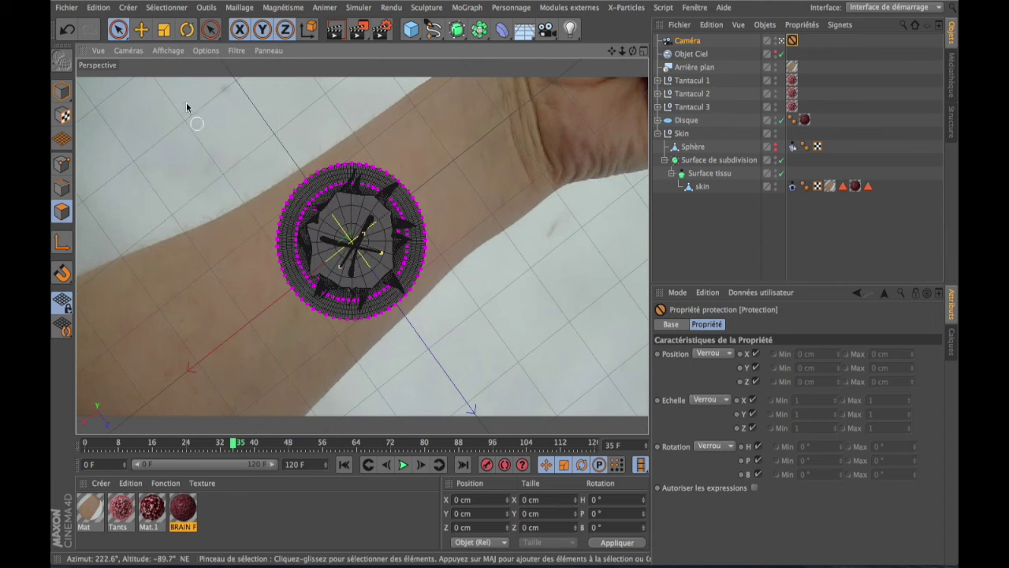
pyautogui.click(177, 50)
pyautogui.click(185, 203)
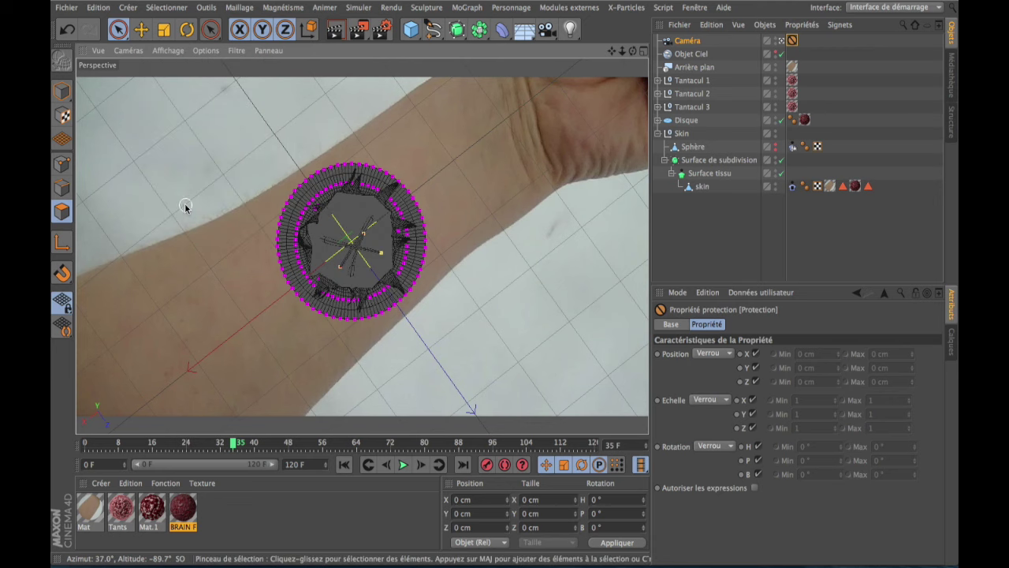
# - Return to the editor view and orbit and zoom for a lower look at the tentacles
pyautogui.click(782, 45)
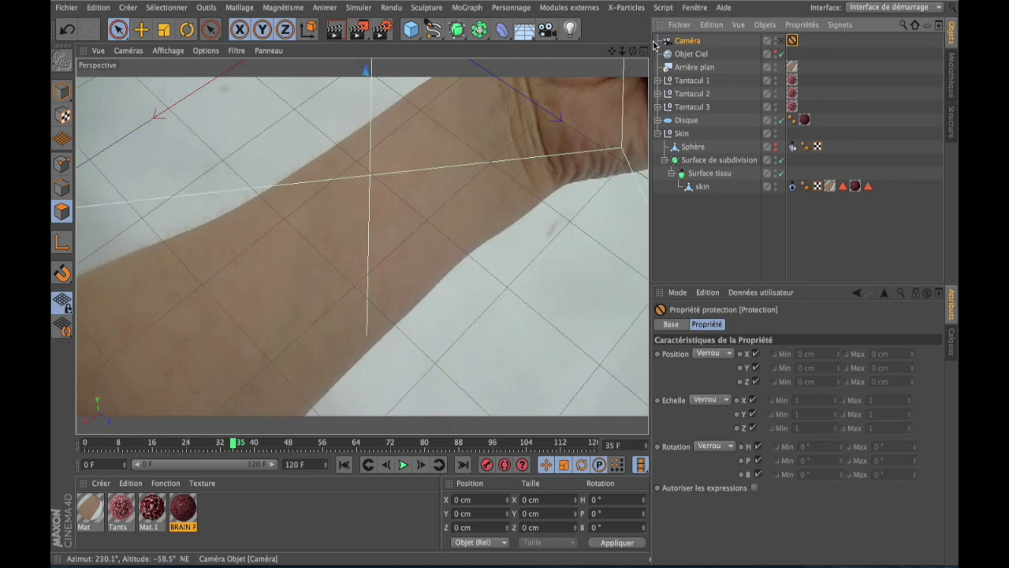
pyautogui.keyDown('alt'); pyautogui.moveTo(603, 102); pyautogui.dragTo(361, 246); pyautogui.keyUp('alt')
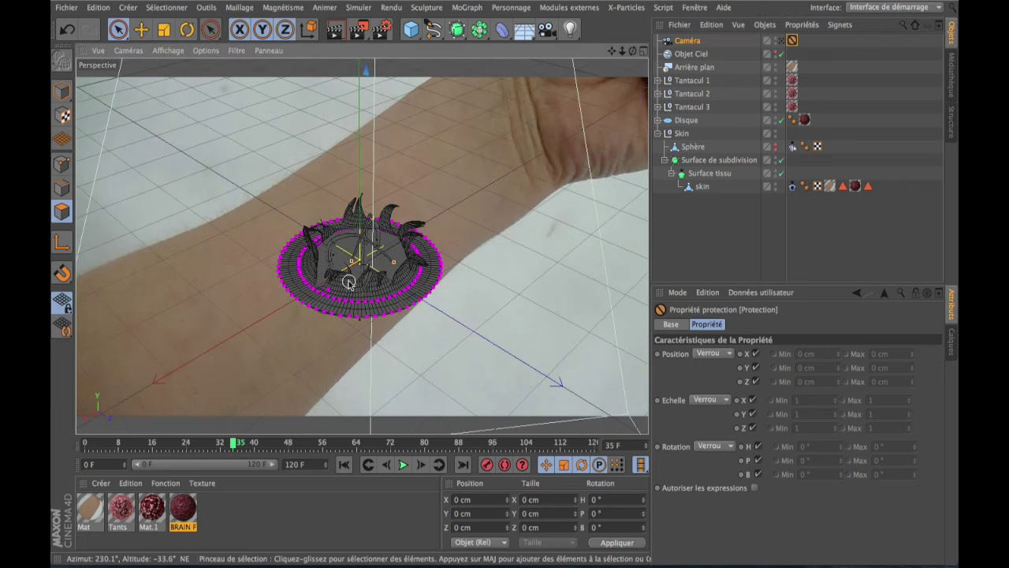
pyautogui.scroll(5, 350, 282)
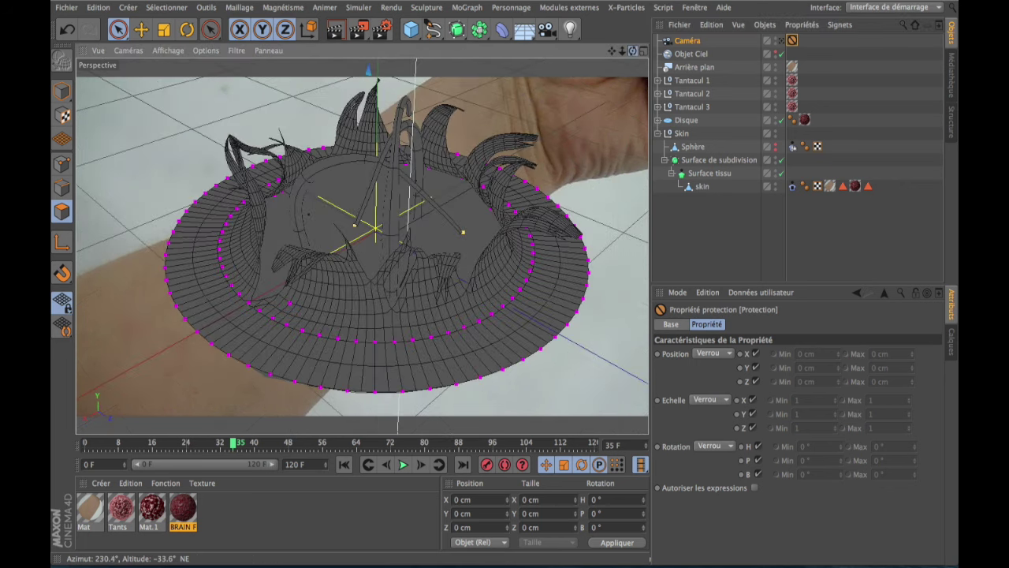
pyautogui.keyDown('alt'); pyautogui.moveTo(563, 176); pyautogui.dragTo(361, 246); pyautogui.keyUp('alt')
pyautogui.scroll(3, 362, 246)
pyautogui.scroll(2, 379, 245)
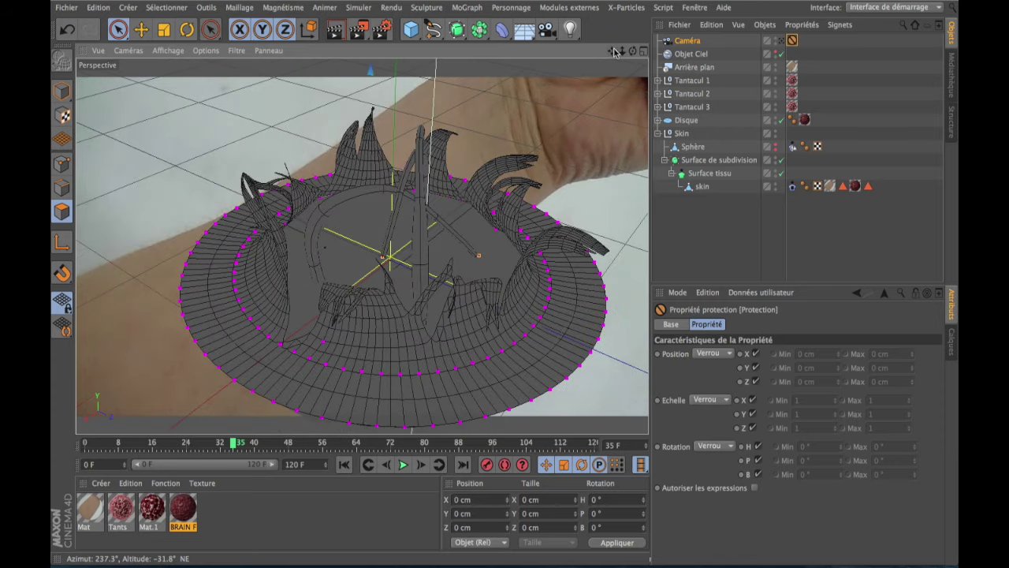
pyautogui.scroll(3, 385, 243)
pyautogui.scroll(-2, 386, 243)
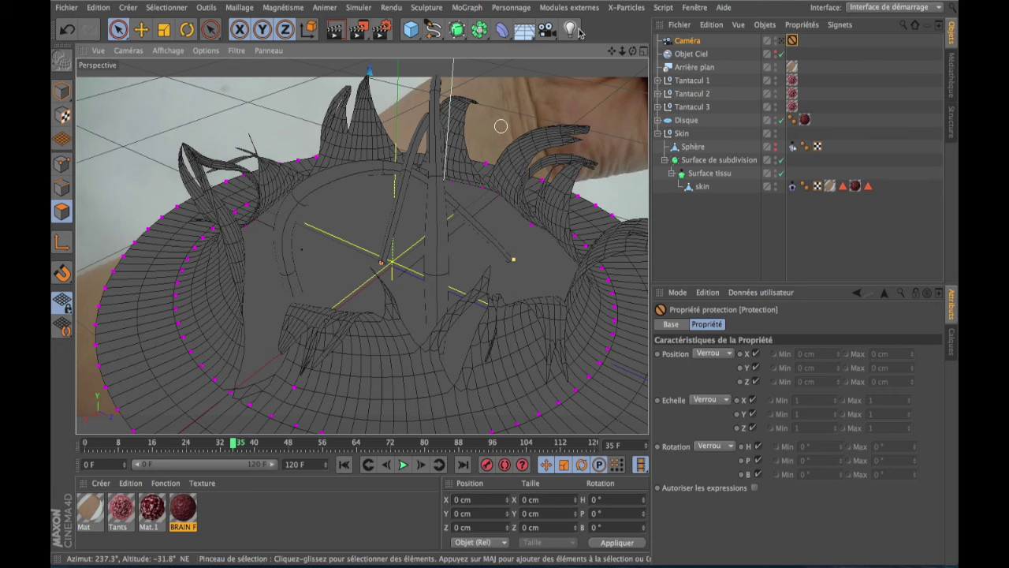
pyautogui.moveTo(611, 53); pyautogui.dragTo(611, 54)
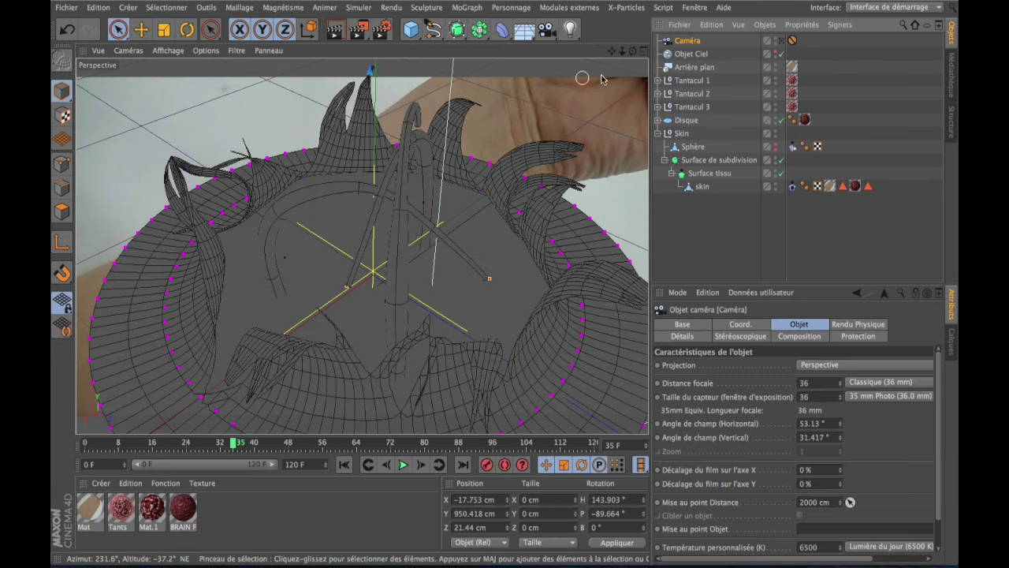
# - Set the first tentacle's Cercle profile radius to 12 cm
pyautogui.click(657, 81)
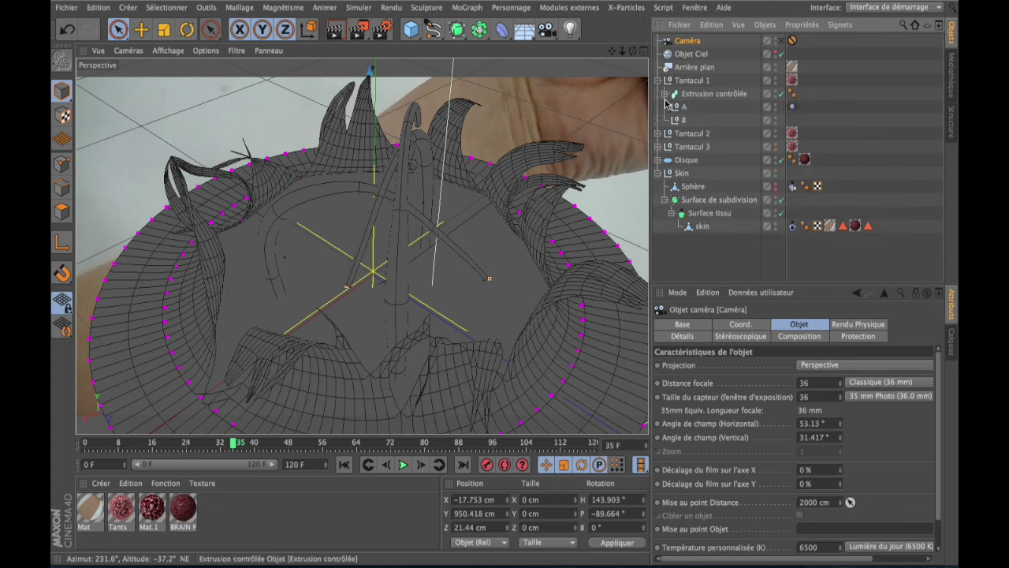
pyautogui.click(666, 94)
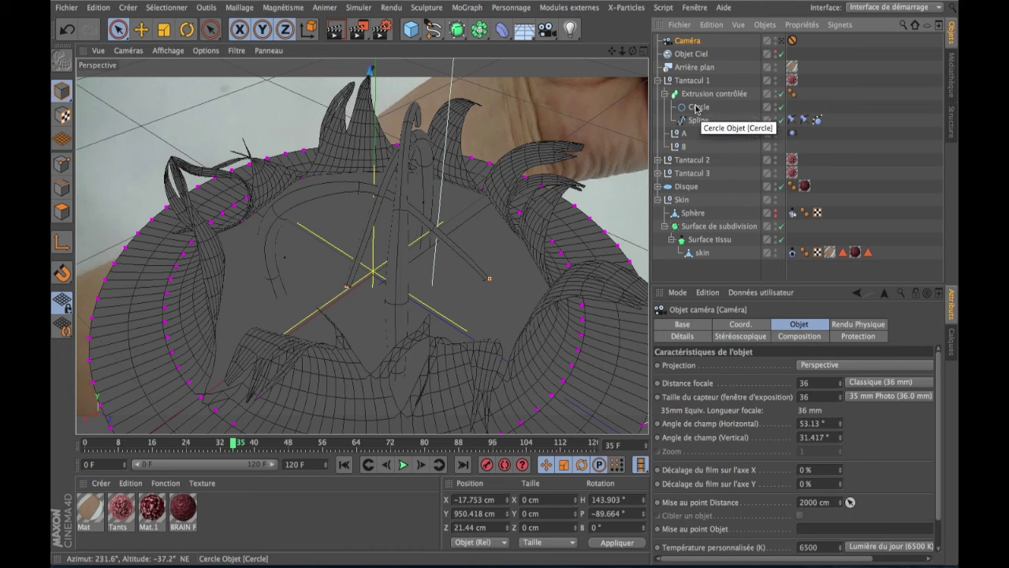
pyautogui.click(695, 108)
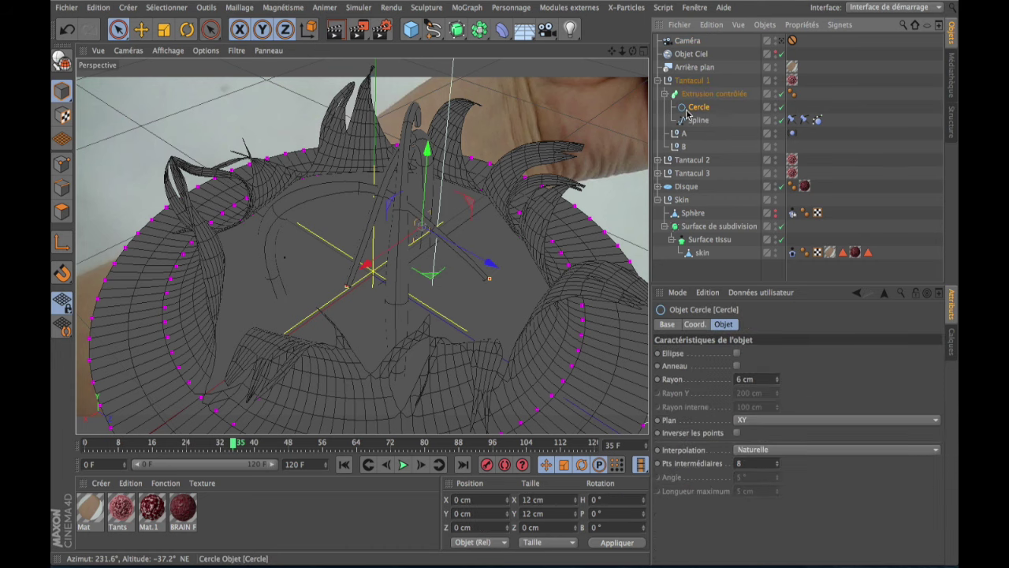
pyautogui.click(756, 379)
pyautogui.write('12')
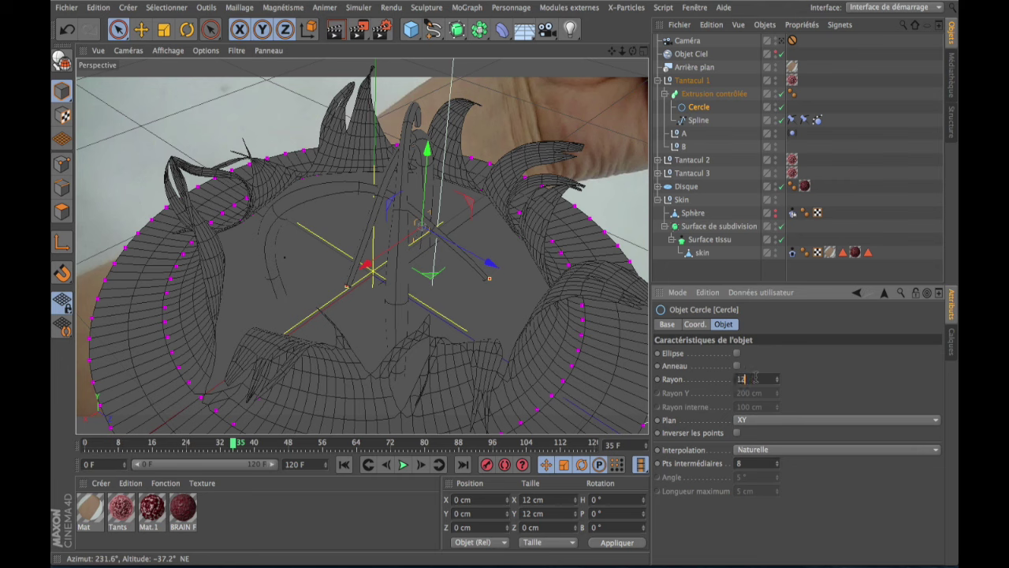
pyautogui.press('Return')
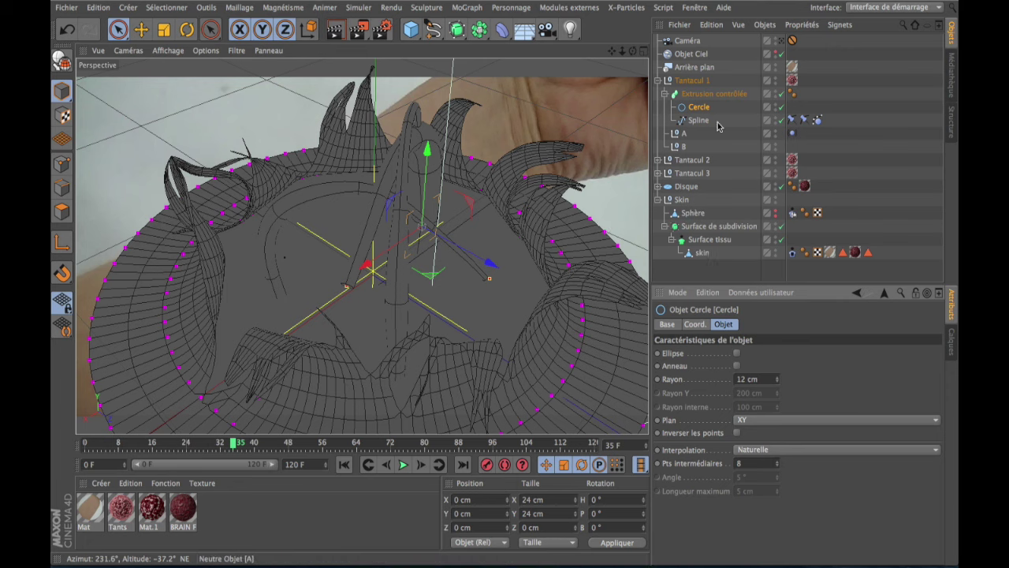
pyautogui.click(667, 99)
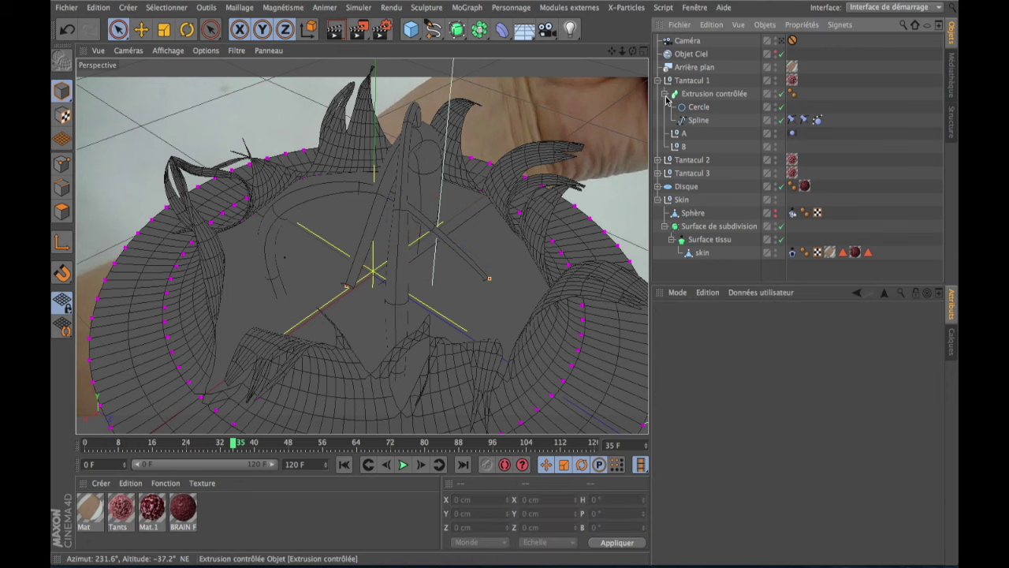
pyautogui.click(665, 94)
pyautogui.click(659, 80)
# - Thicken the next tentacle by setting its Cercle profile radius to 13 cm
pyautogui.click(661, 93)
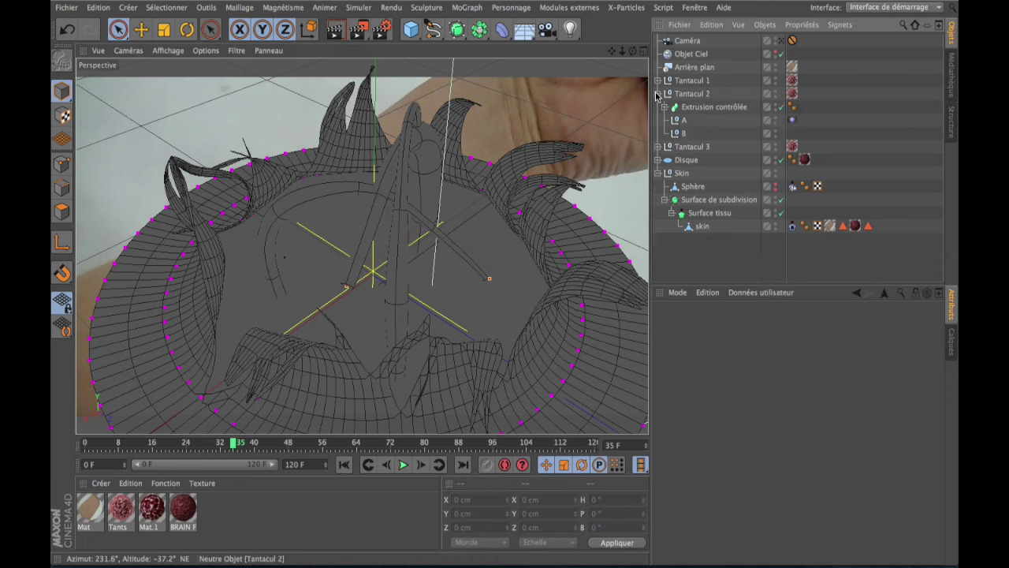
pyautogui.click(665, 107)
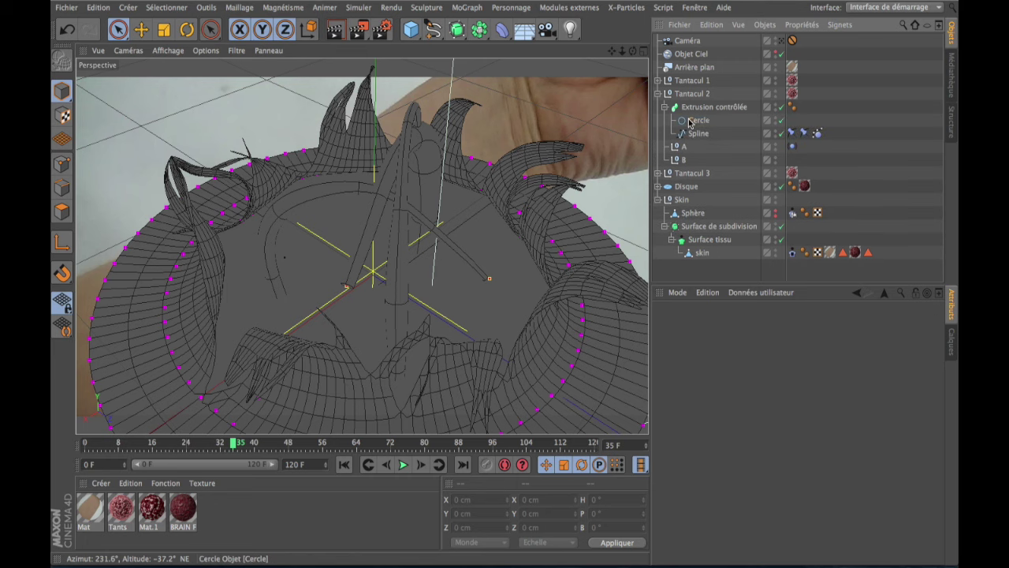
pyautogui.click(694, 120)
pyautogui.click(755, 379)
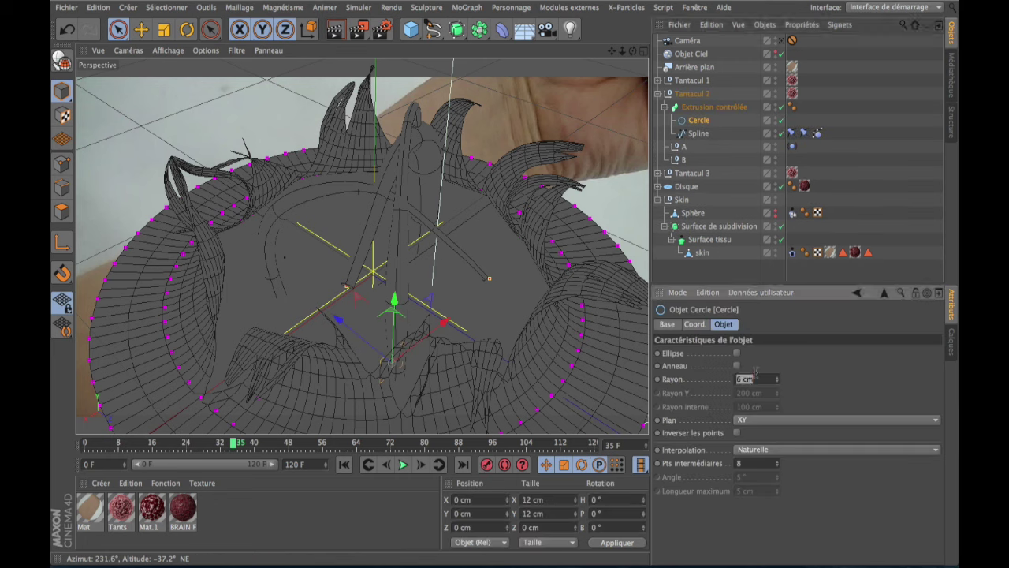
pyautogui.write('13')
pyautogui.press('Return')
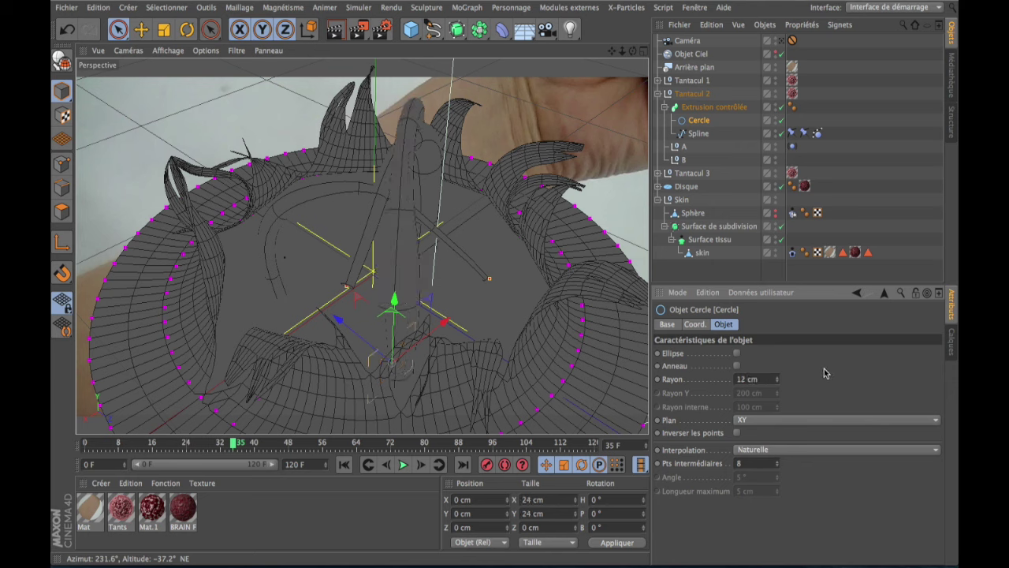
pyautogui.click(658, 94)
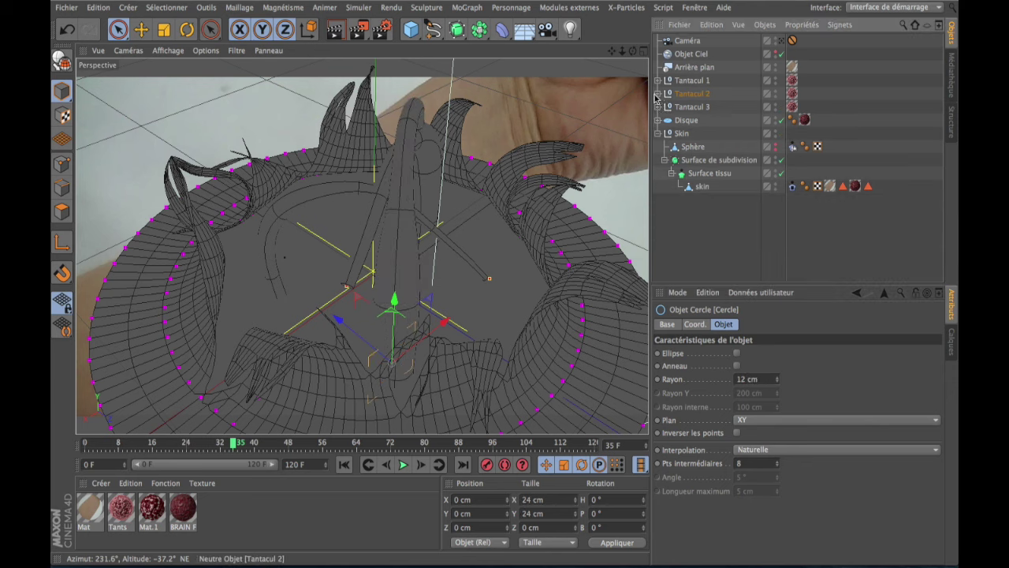
# - Set Tantacul 3's Cercle profile radius to 10 cm
pyautogui.click(659, 106)
pyautogui.click(691, 136)
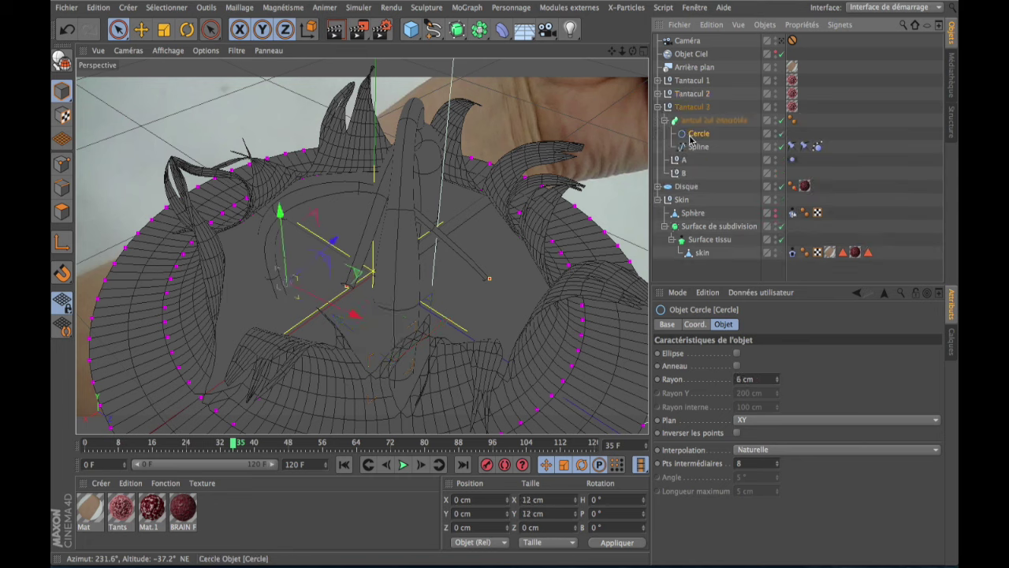
pyautogui.doubleClick(754, 378)
pyautogui.write('10')
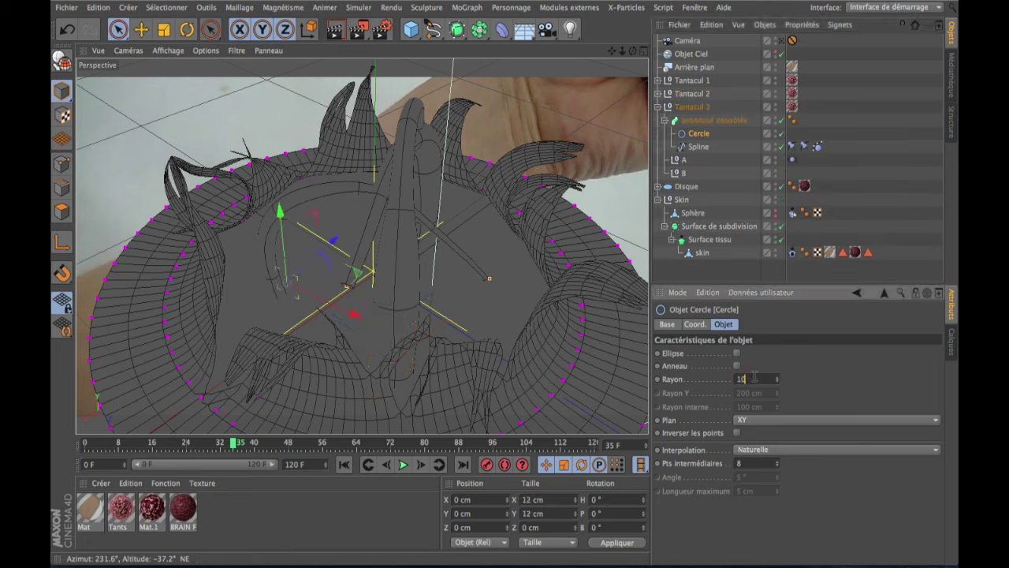
pyautogui.press('Return')
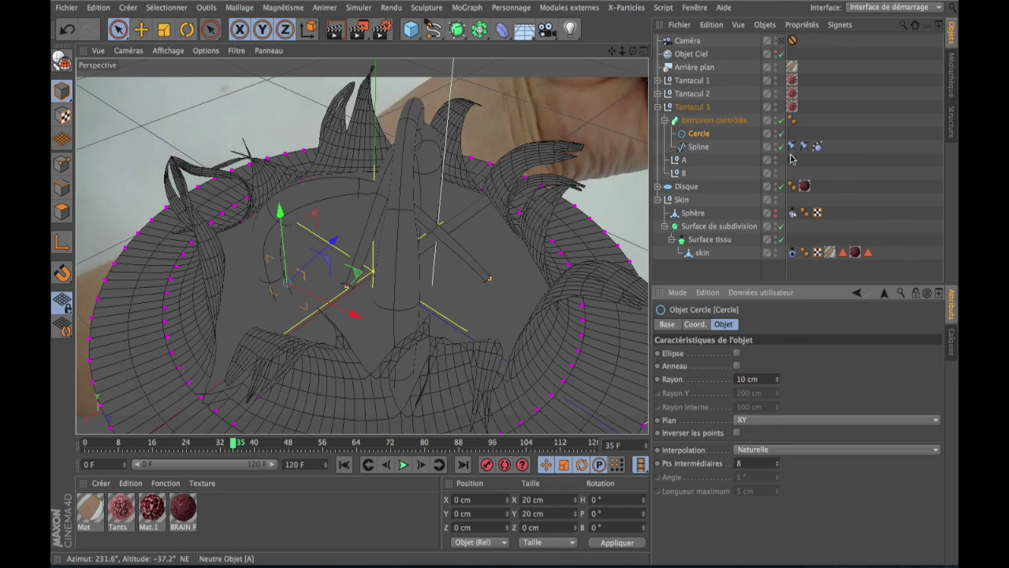
# - Check the Vibration tag on object A, collapse the hierarchy, and select the Caméra
pyautogui.click(792, 160)
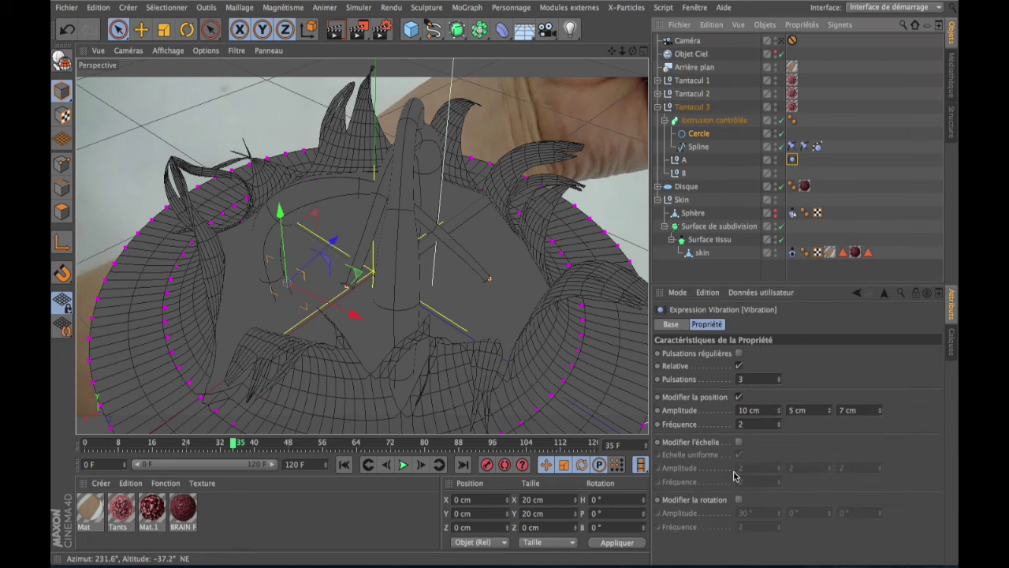
pyautogui.click(665, 120)
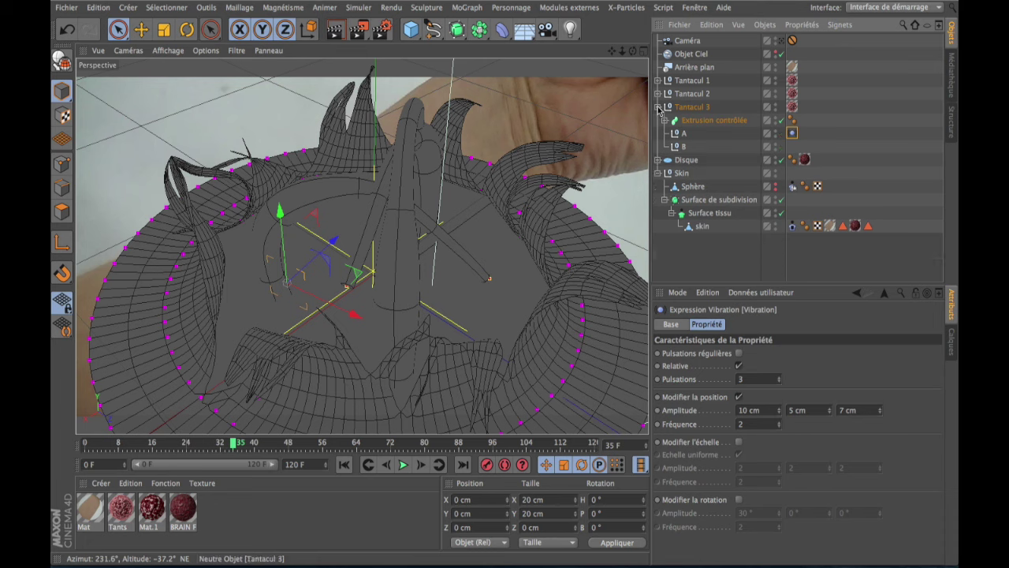
pyautogui.click(665, 121)
pyautogui.click(665, 120)
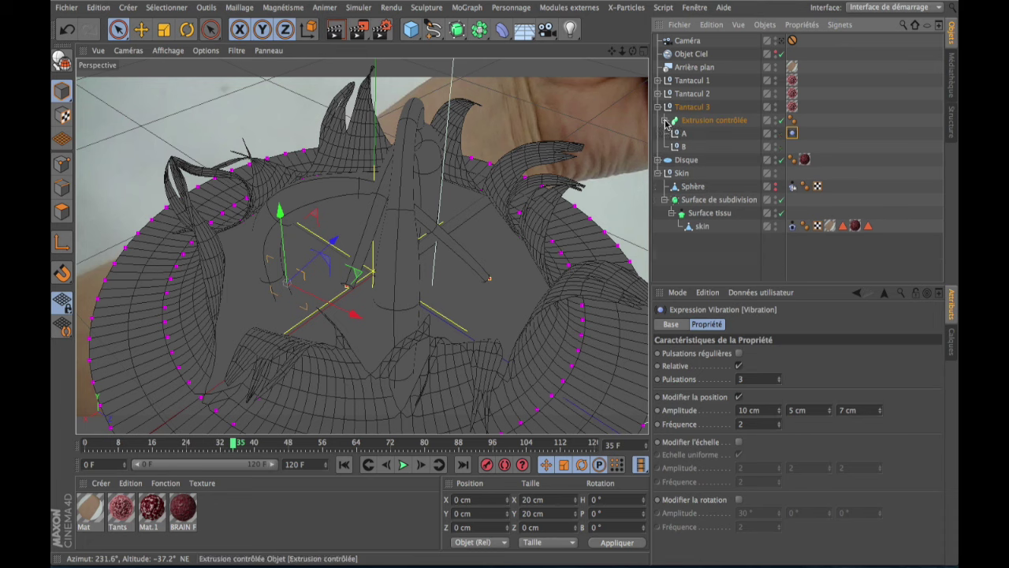
pyautogui.click(659, 107)
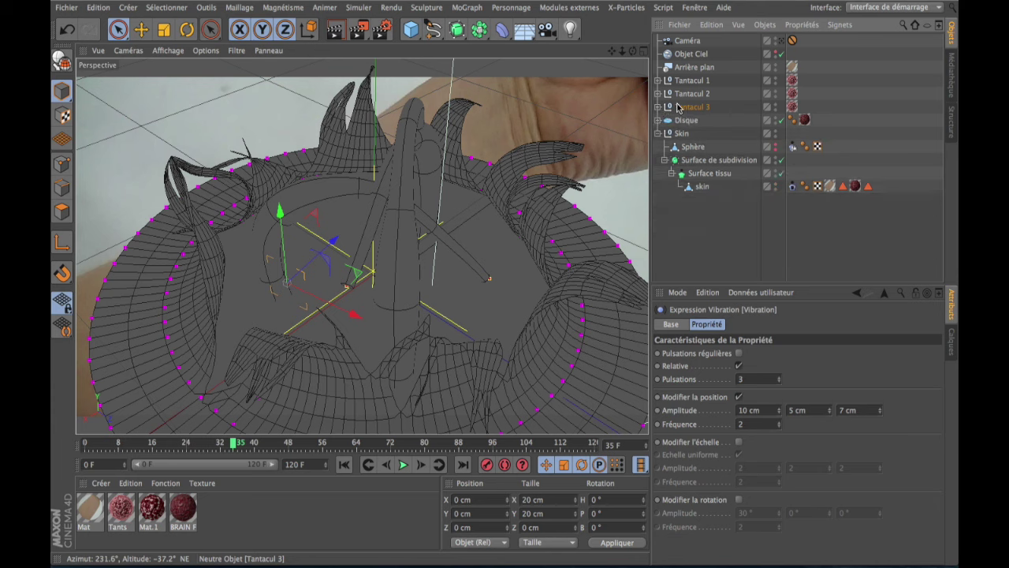
pyautogui.click(685, 94)
pyautogui.click(692, 43)
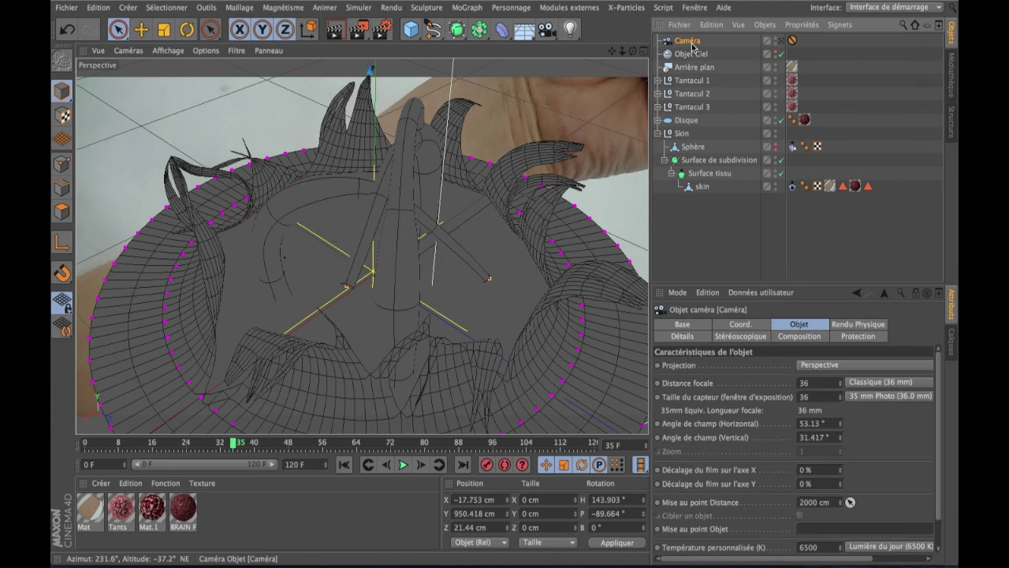
# - Play the tentacles from frame 0, stop at frame 59, and view through the Caméra
pyautogui.click(343, 464)
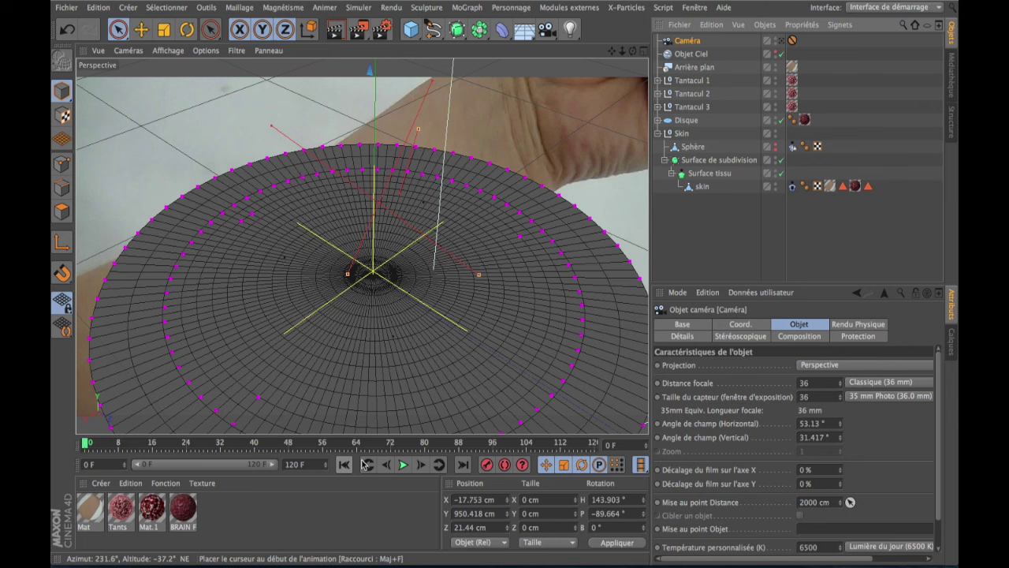
pyautogui.click(402, 466)
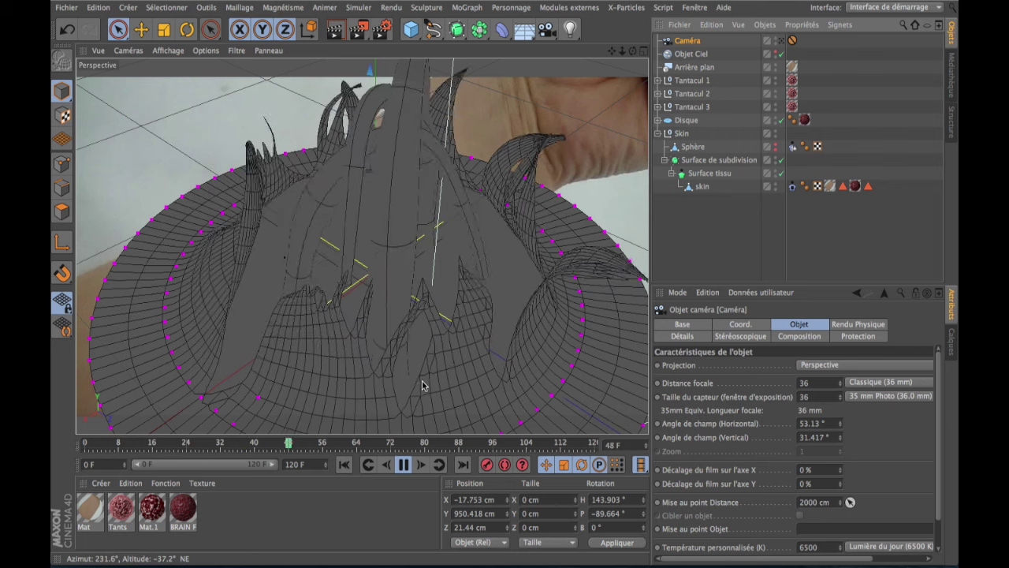
pyautogui.click(402, 469)
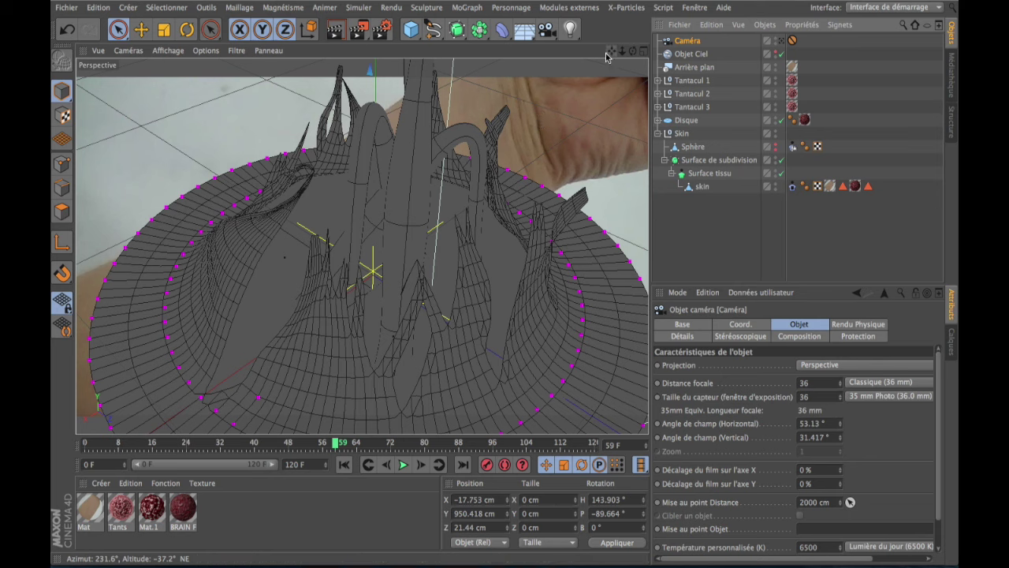
pyautogui.click(782, 41)
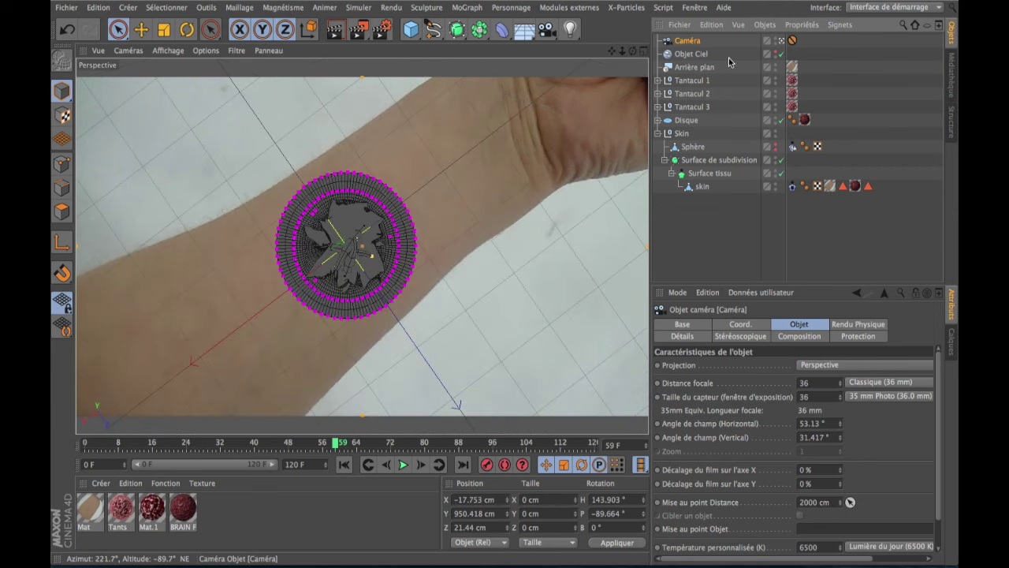
# - Try Gouraud (lignes), then set the viewport to Ombrage rapide and deselect the camera
pyautogui.click(162, 51)
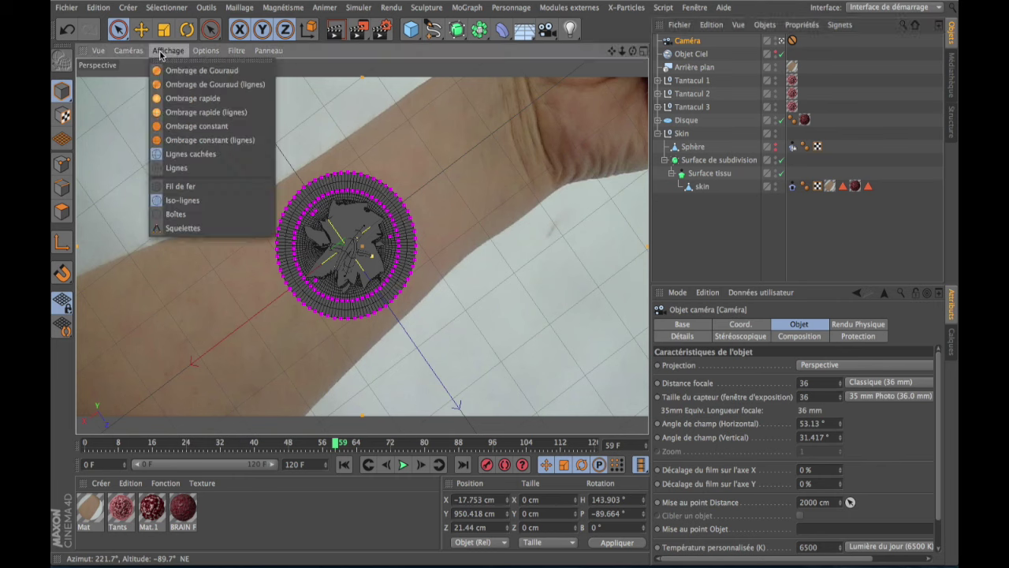
pyautogui.click(175, 85)
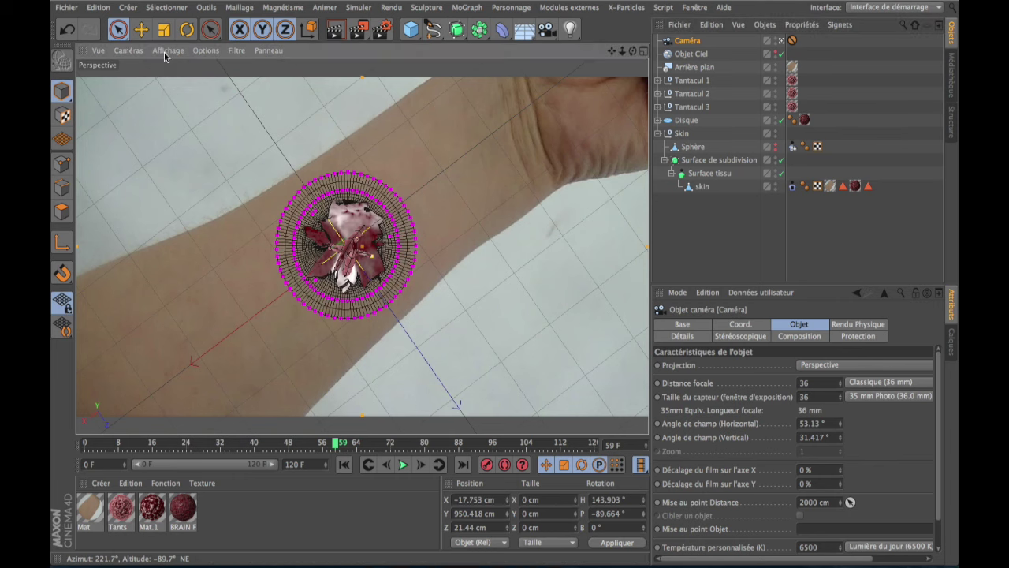
pyautogui.click(166, 53)
pyautogui.click(175, 165)
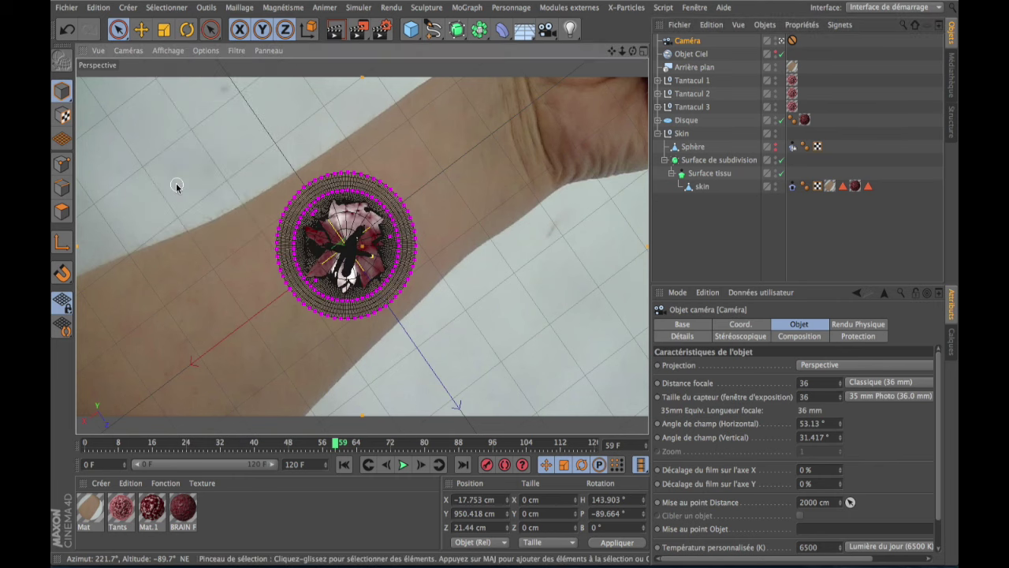
pyautogui.click(178, 49)
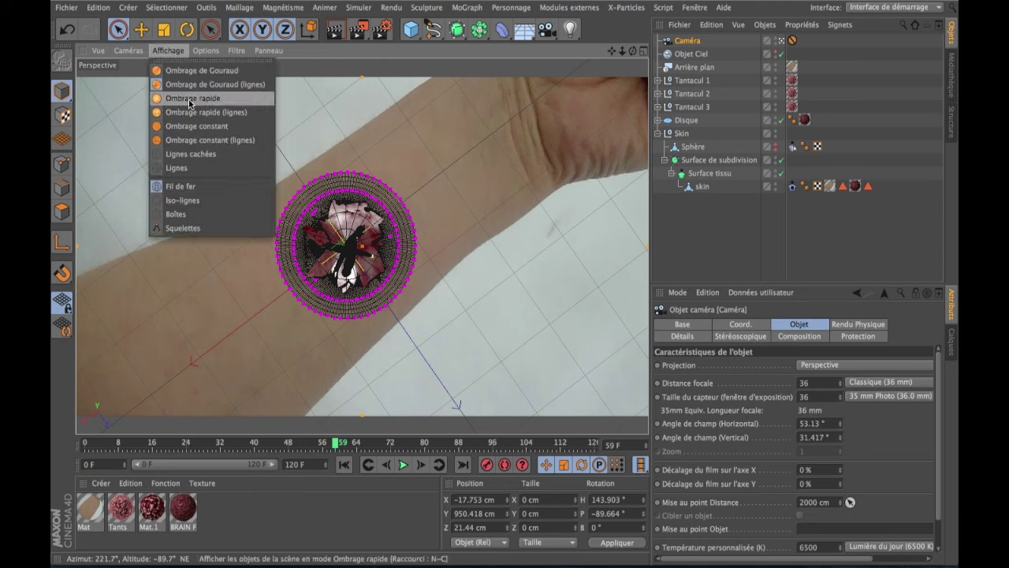
pyautogui.click(189, 101)
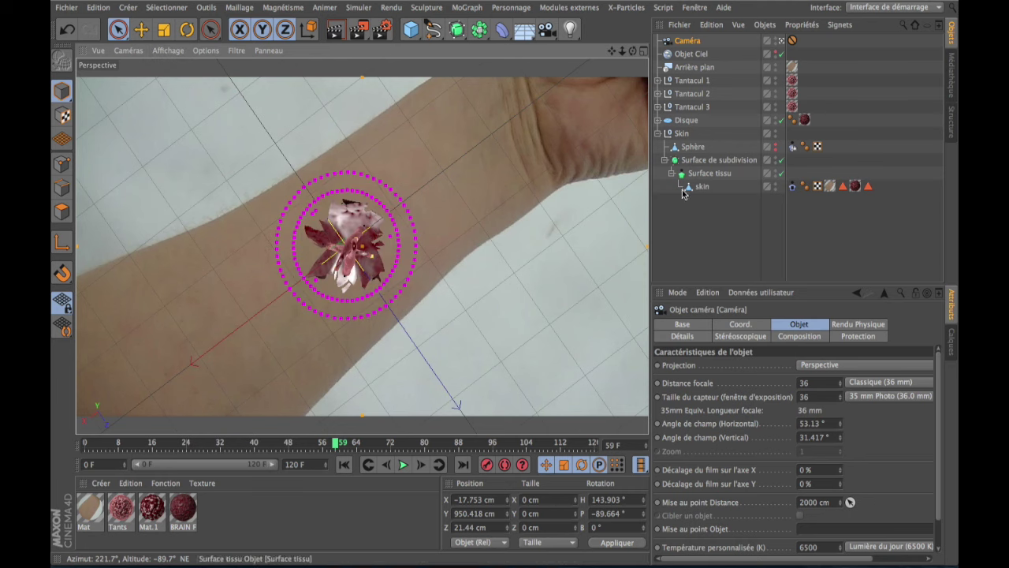
pyautogui.click(699, 234)
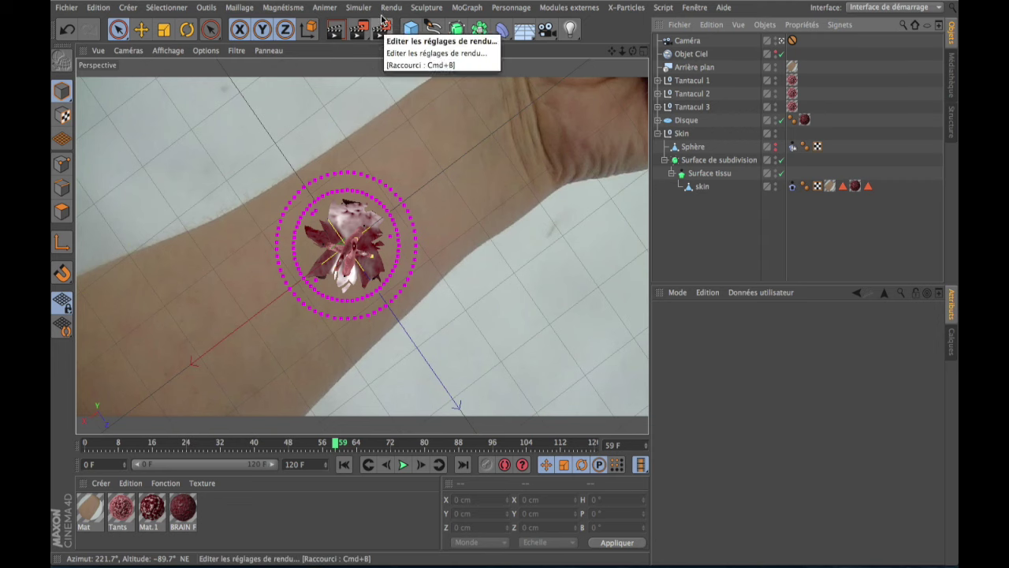
# - Set the render output to 24 fps over all frames (0–120), then show the Enregistrer page
pyautogui.click(386, 32)
pyautogui.write('24')
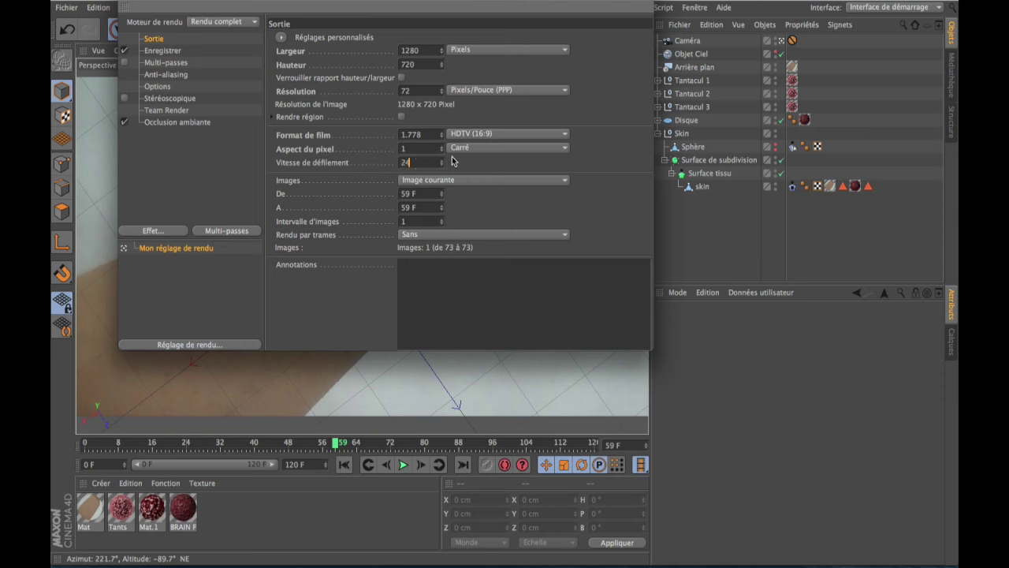
pyautogui.press('Return')
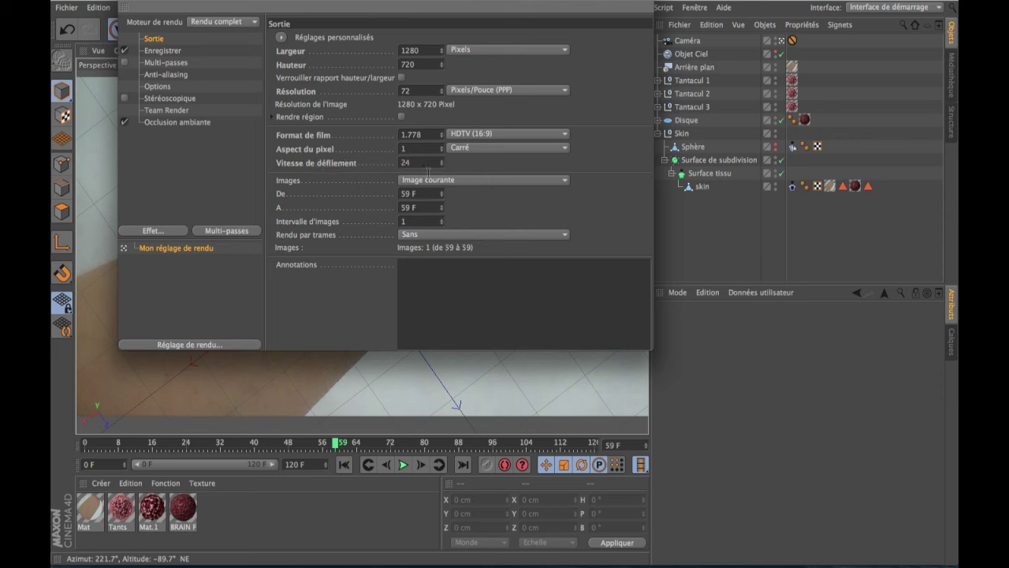
pyautogui.click(445, 181)
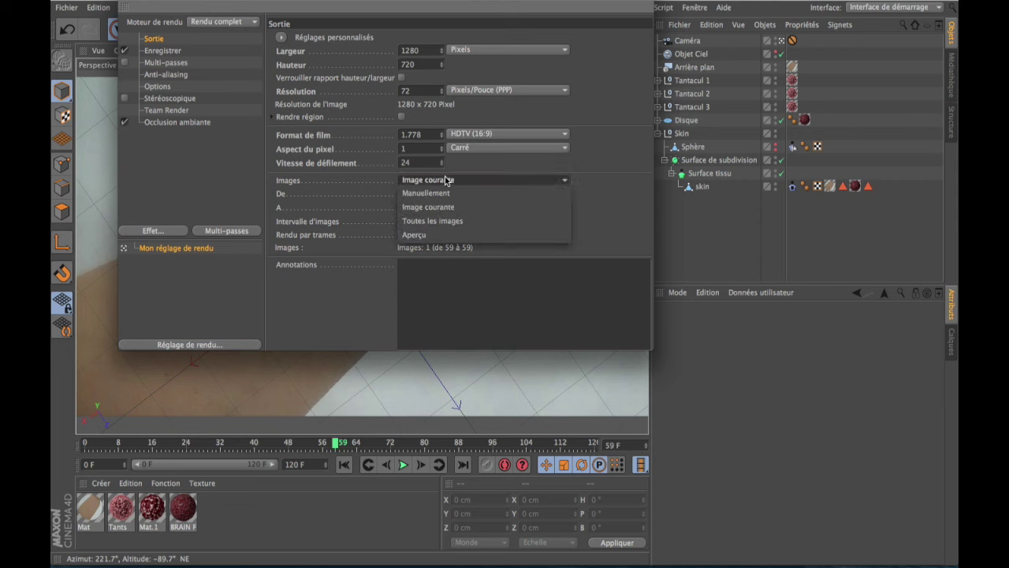
pyautogui.click(446, 219)
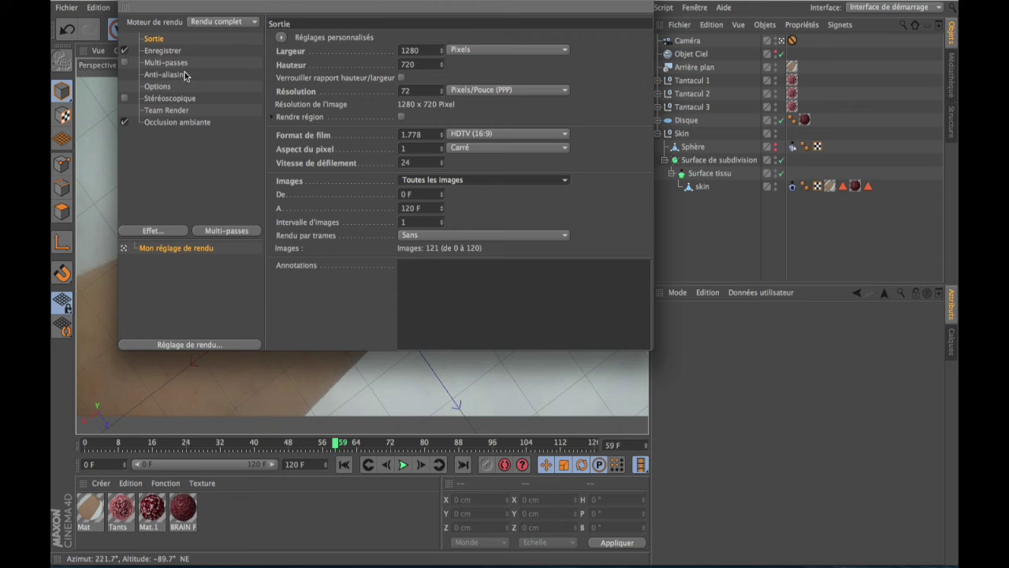
pyautogui.click(168, 54)
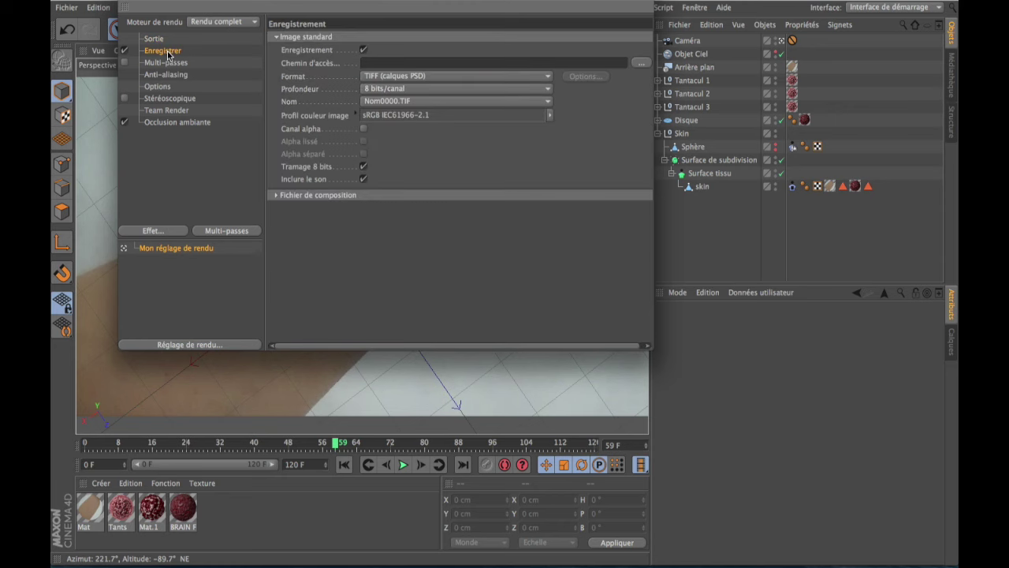
# - Browse to Bureau > Bra infect > Rendu for the render save location, then cancel
pyautogui.click(643, 63)
pyautogui.click(323, 228)
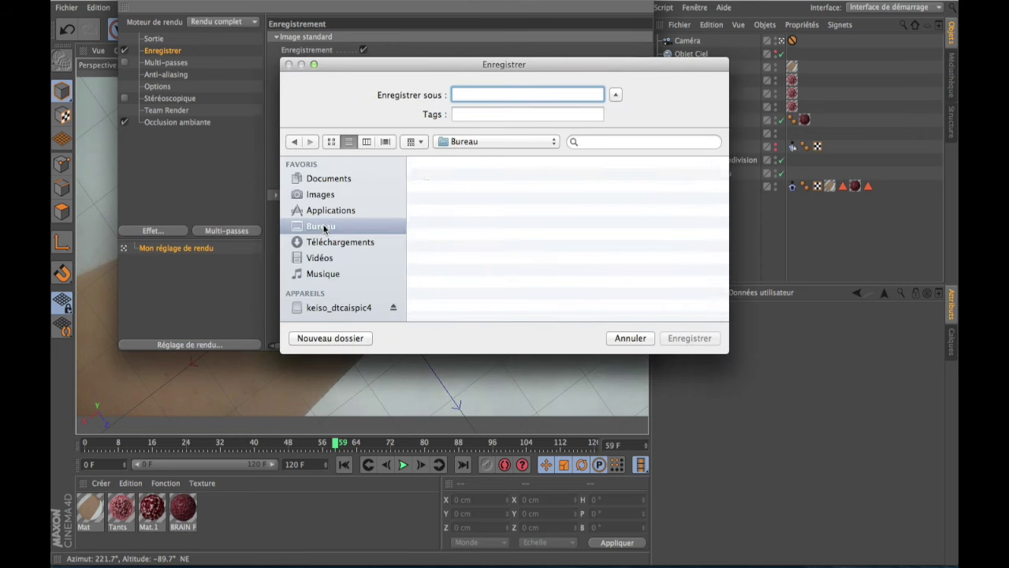
pyautogui.doubleClick(454, 191)
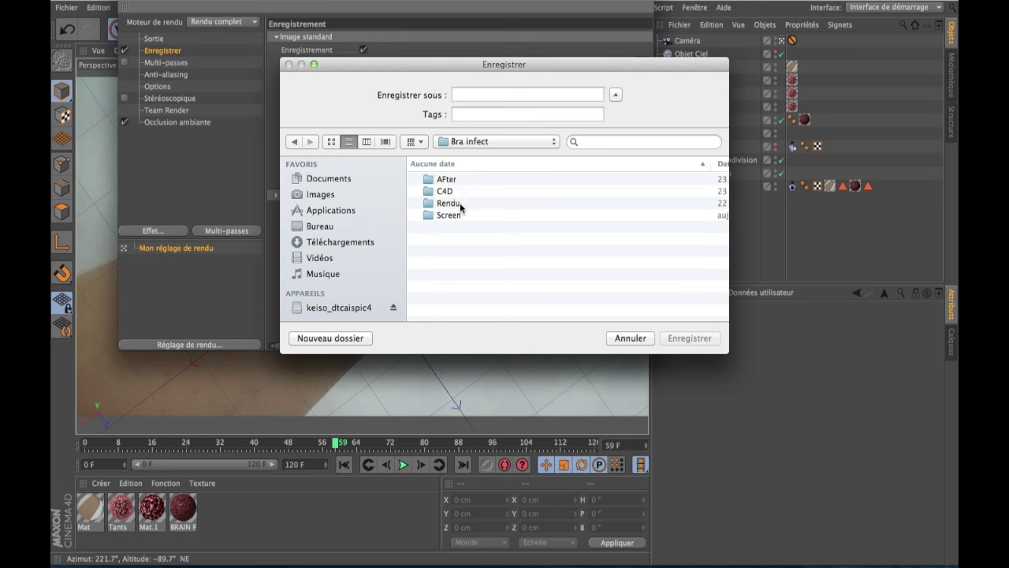
pyautogui.doubleClick(442, 205)
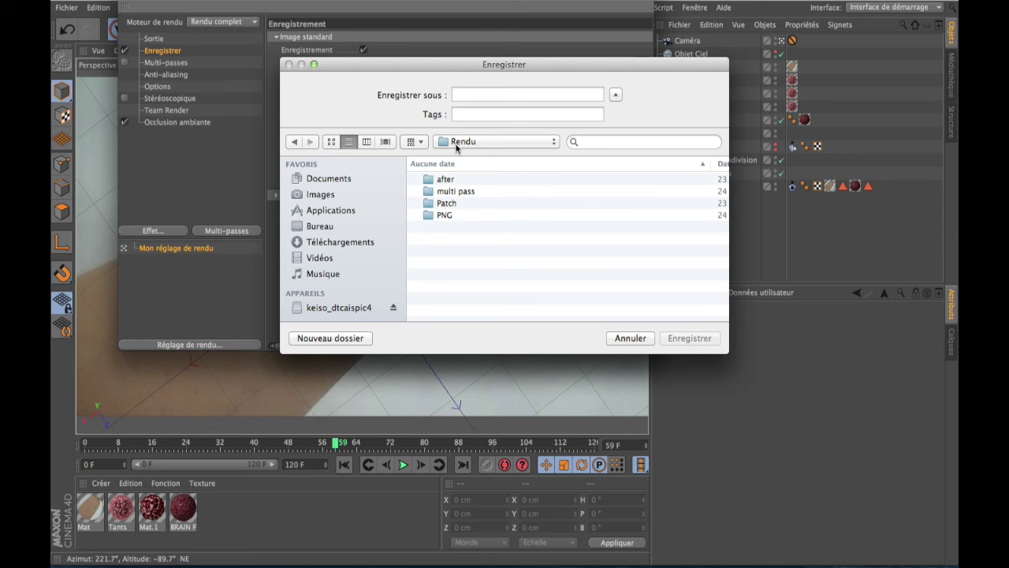
pyautogui.click(642, 339)
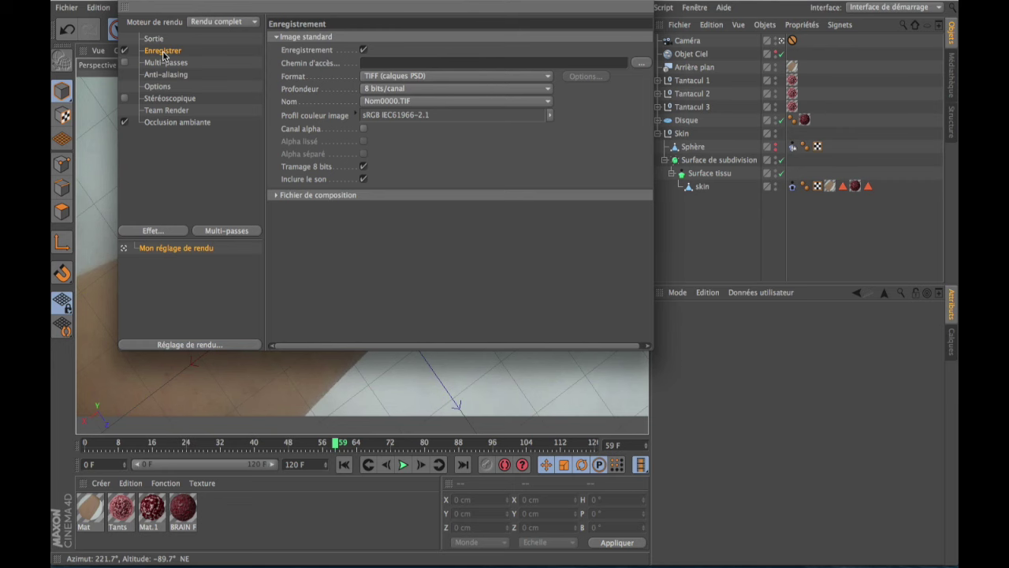
# - Choose Bureau > Bra infect > Rendu > PNG as the save folder and name the output 'infection'
pyautogui.click(641, 63)
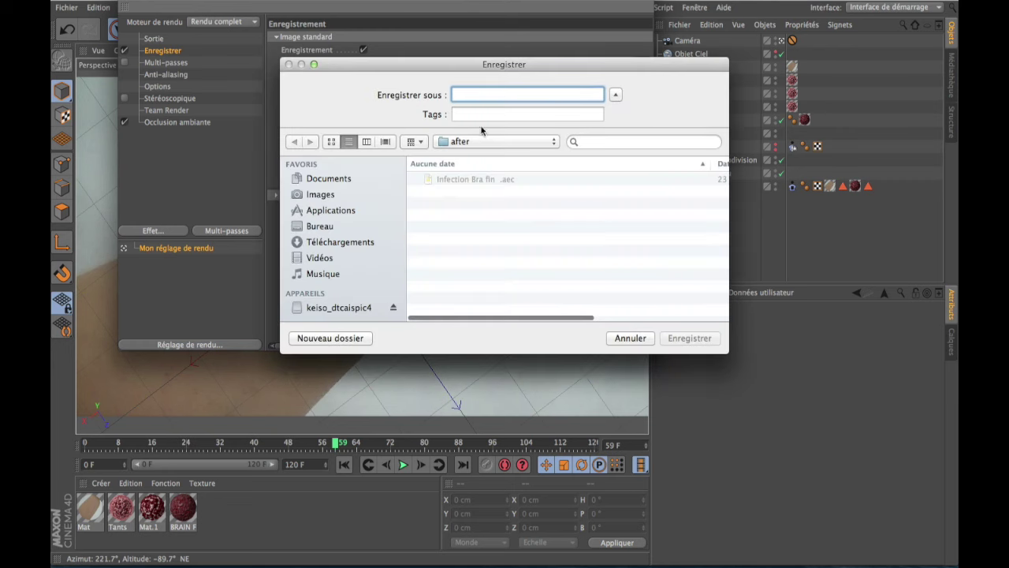
pyautogui.click(329, 229)
pyautogui.doubleClick(452, 194)
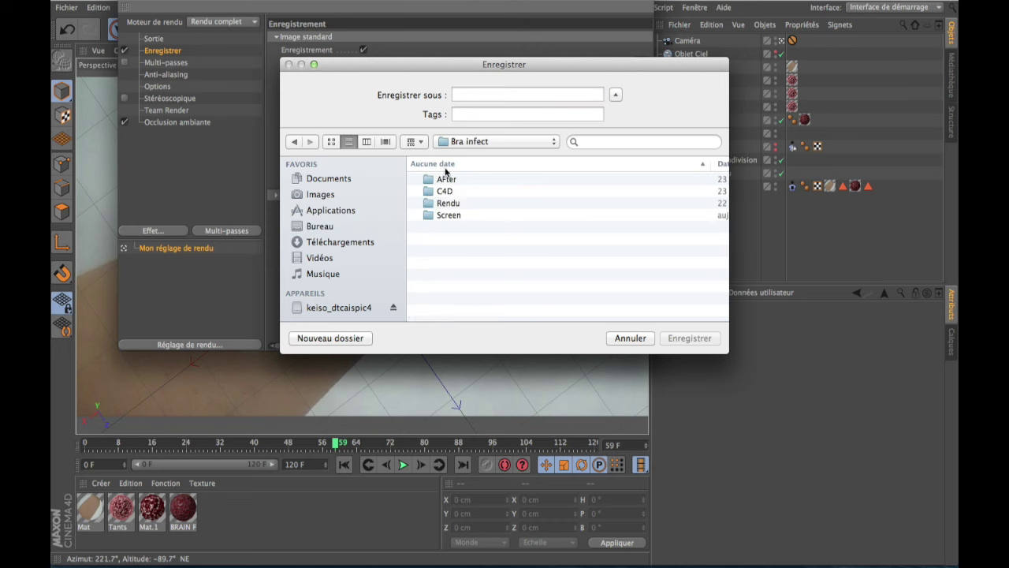
pyautogui.doubleClick(455, 206)
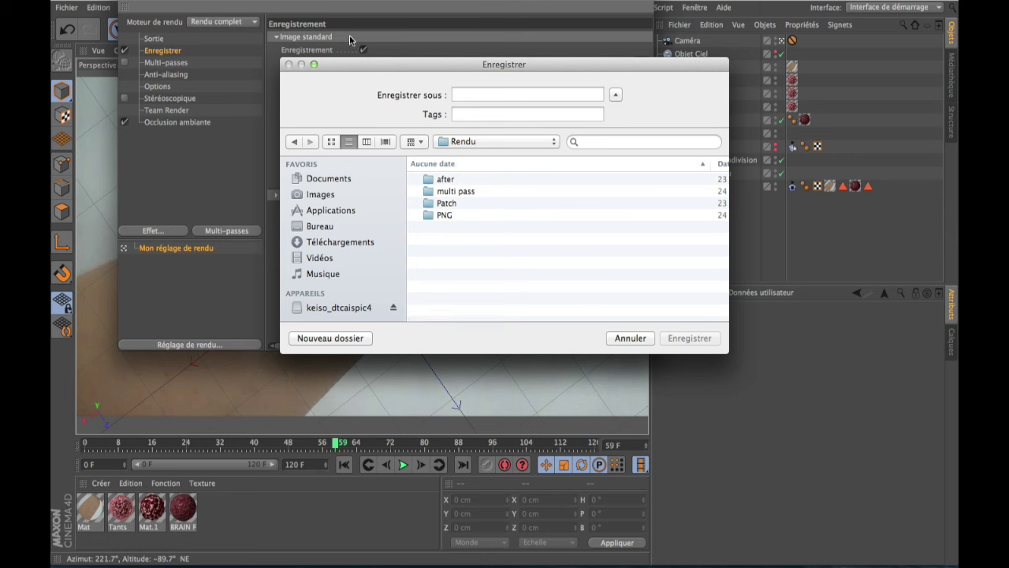
pyautogui.doubleClick(443, 215)
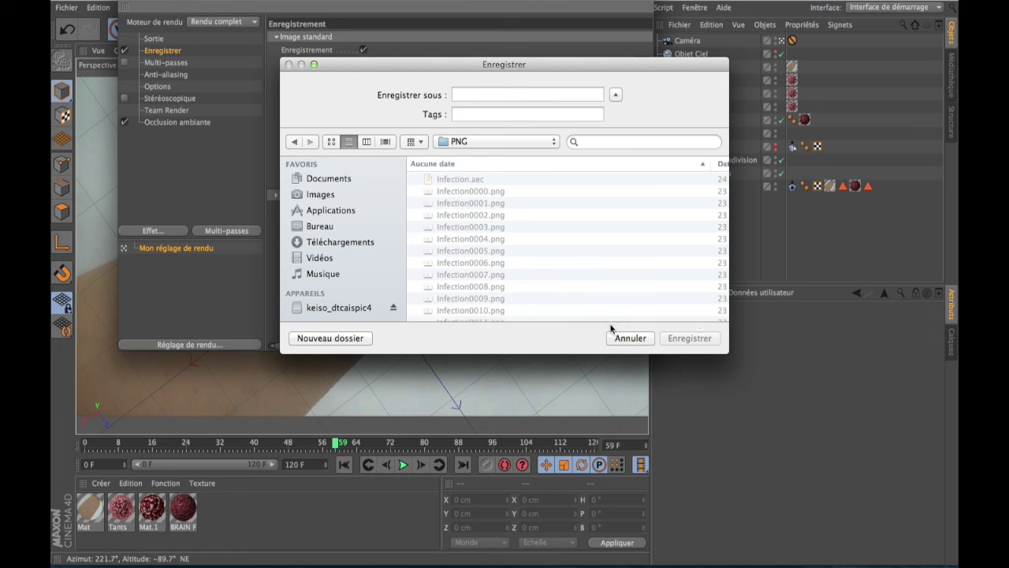
pyautogui.scroll(-5, 547, 223)
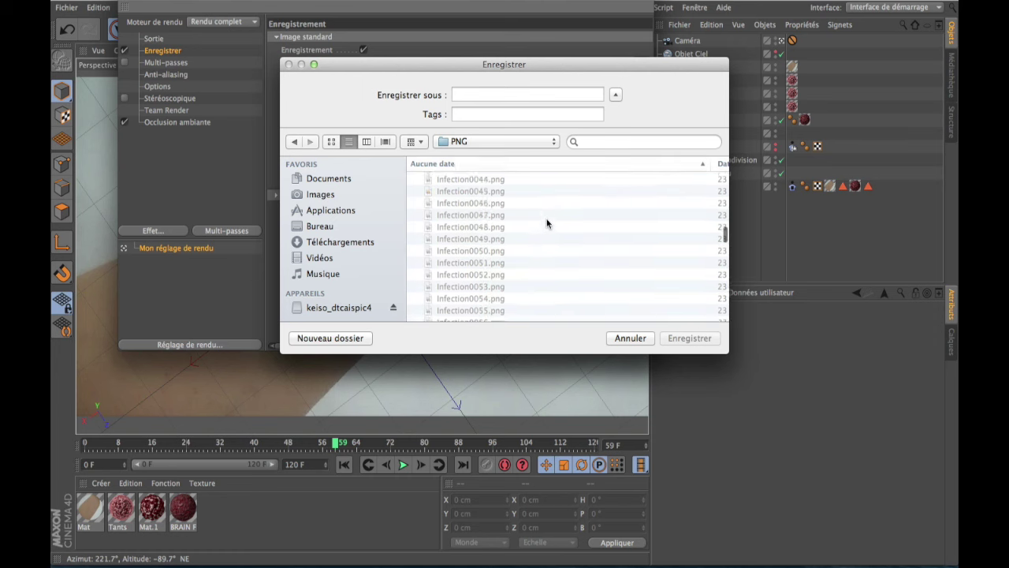
pyautogui.scroll(5, 547, 223)
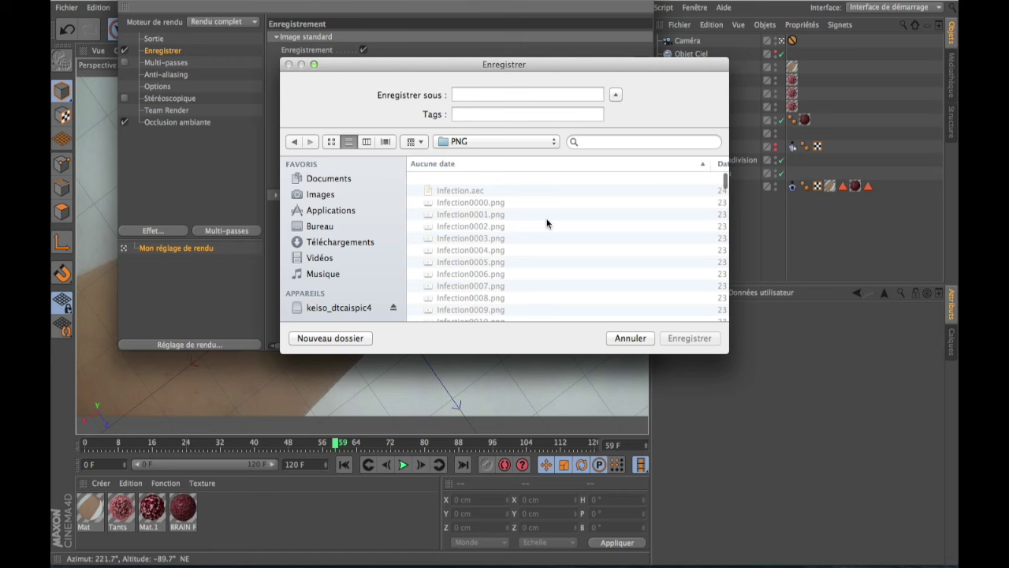
pyautogui.click(474, 96)
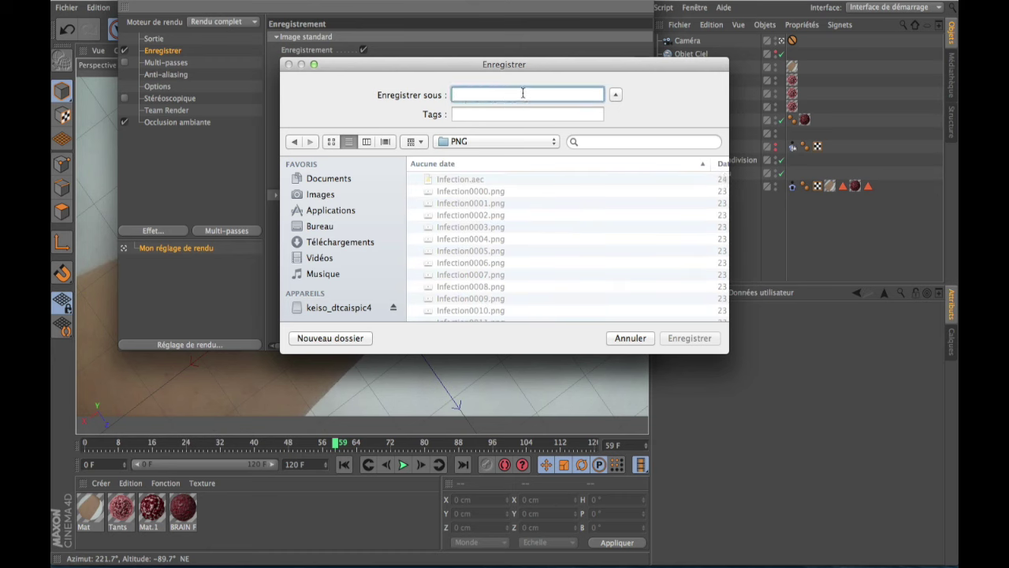
pyautogui.write('in')
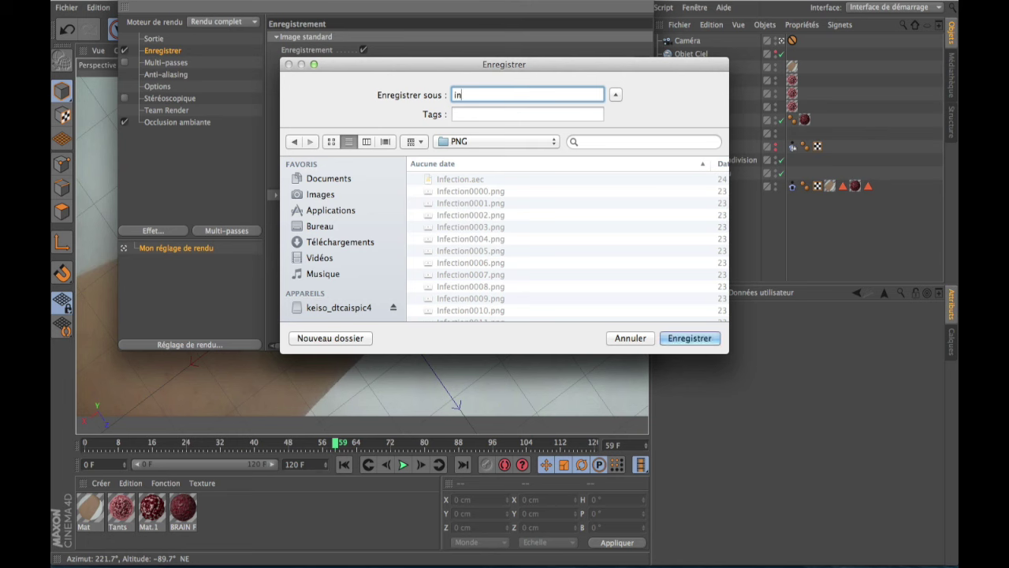
pyautogui.write('fection')
# - Close the save dialog and set the output format to PNG with Canal alpha enabled
pyautogui.click(623, 339)
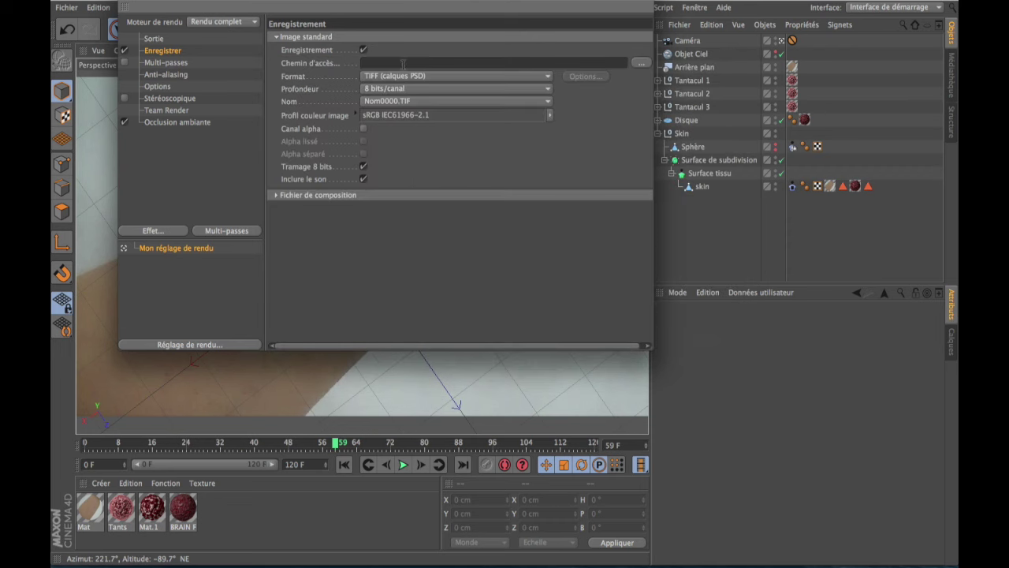
pyautogui.click(548, 76)
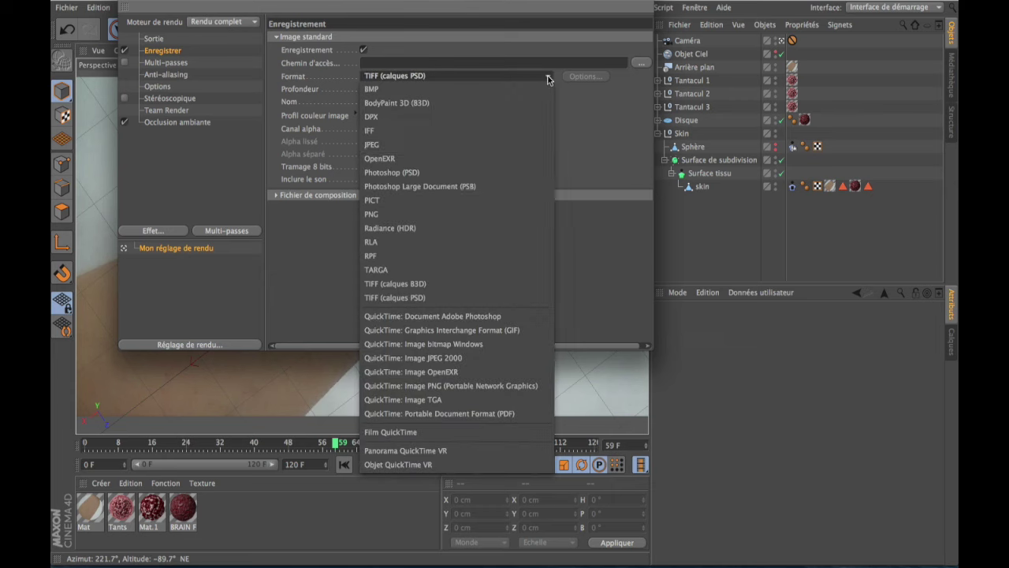
pyautogui.click(445, 215)
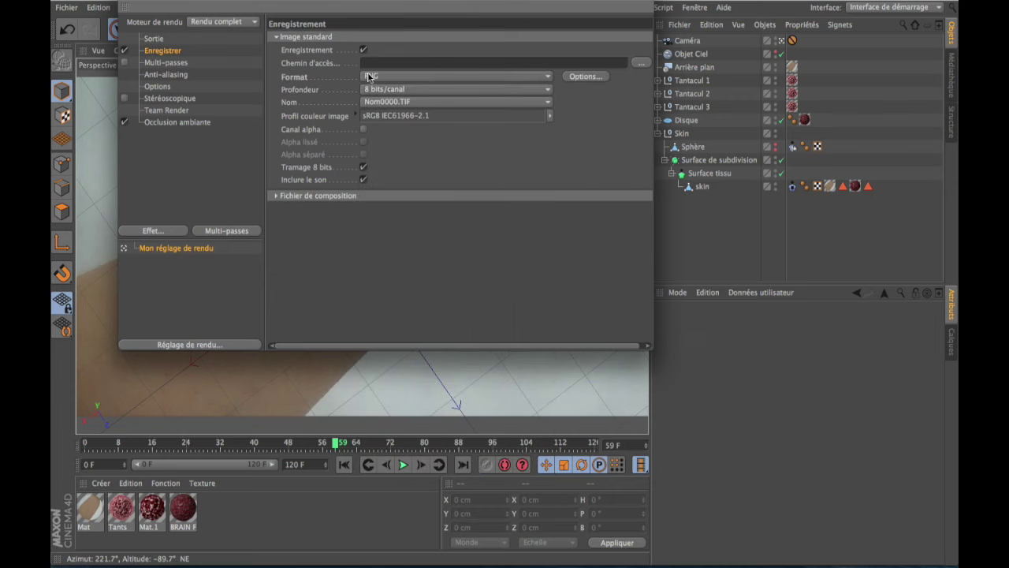
pyautogui.click(364, 129)
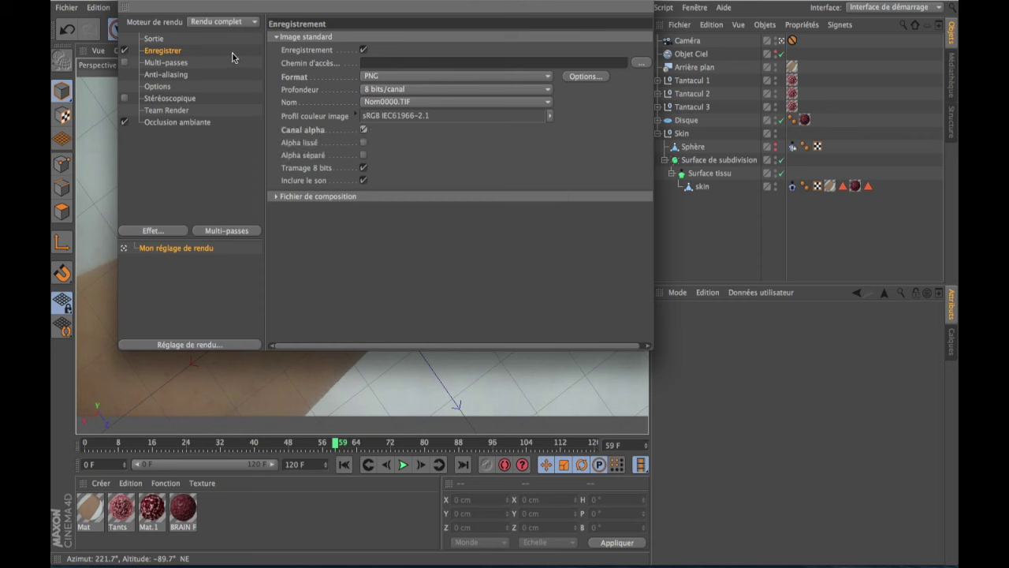
pyautogui.click(176, 76)
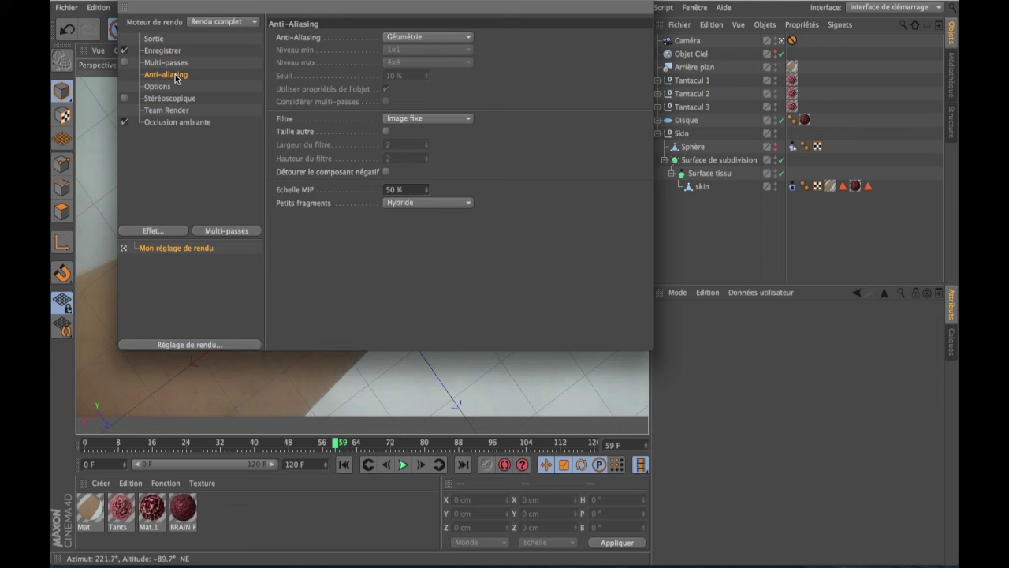
# - Change anti-aliasing from Géométrie to Au mieux and show the Occlusion ambiante settings
pyautogui.click(411, 39)
pyautogui.click(416, 76)
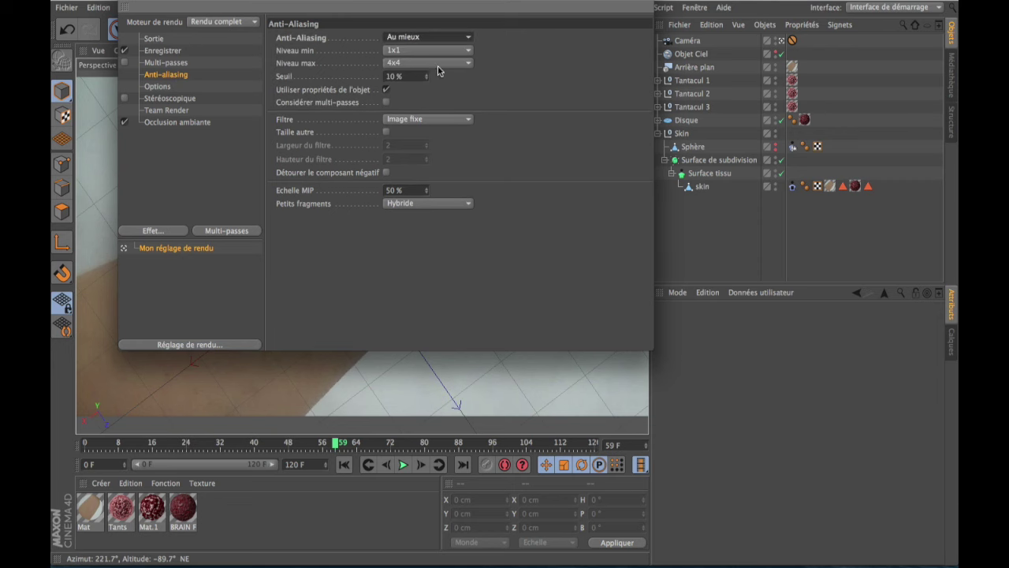
pyautogui.click(192, 122)
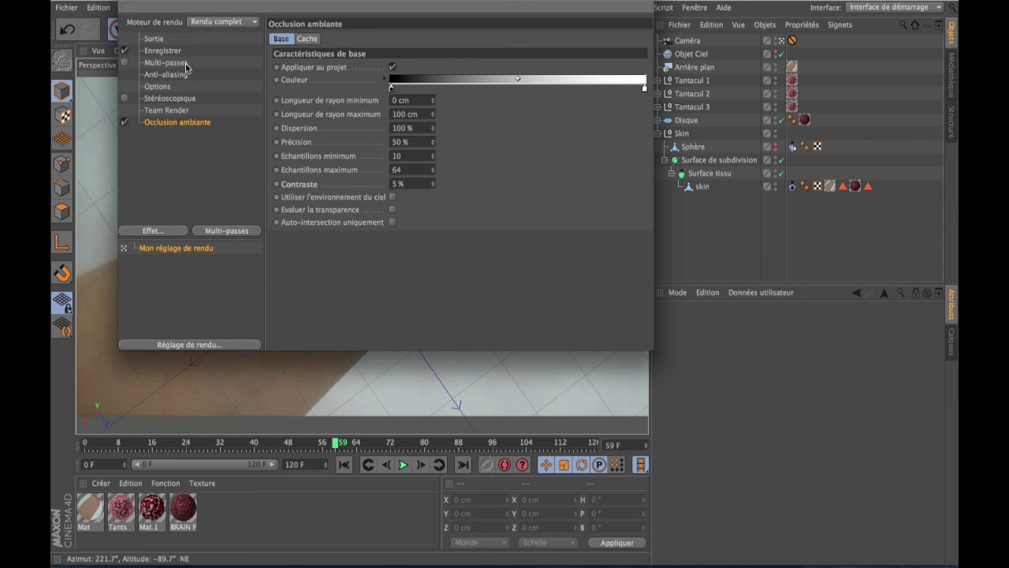
# - Enable Multi-passes and add Image RVBA, Éclairage ambiant and Diffusion passes
pyautogui.click(161, 64)
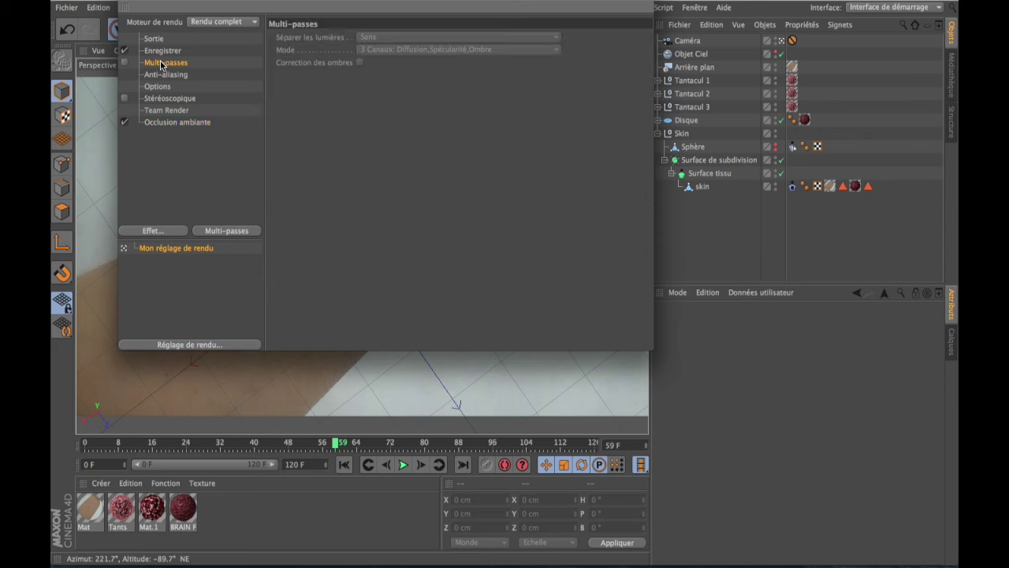
pyautogui.click(124, 64)
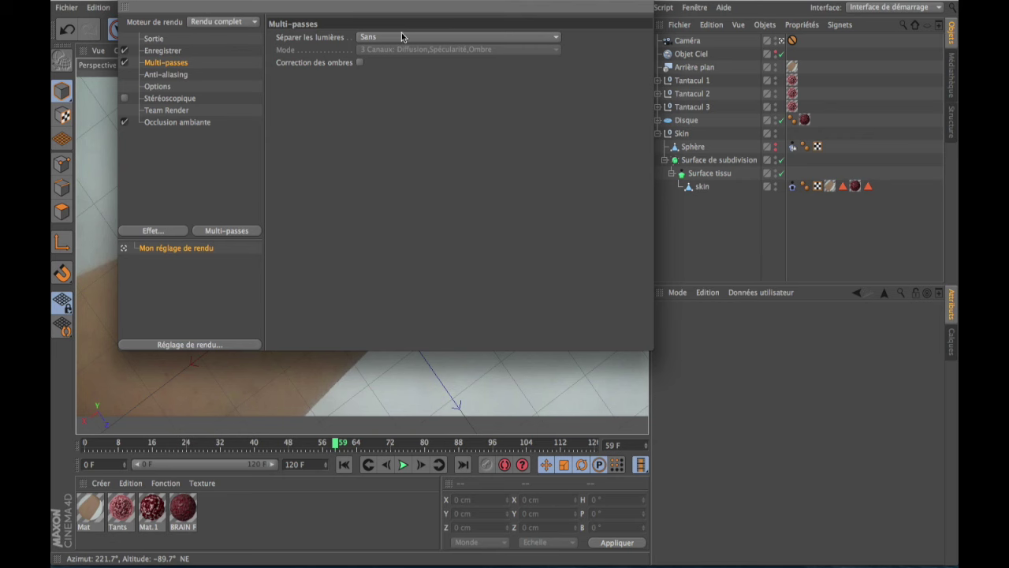
pyautogui.click(221, 234)
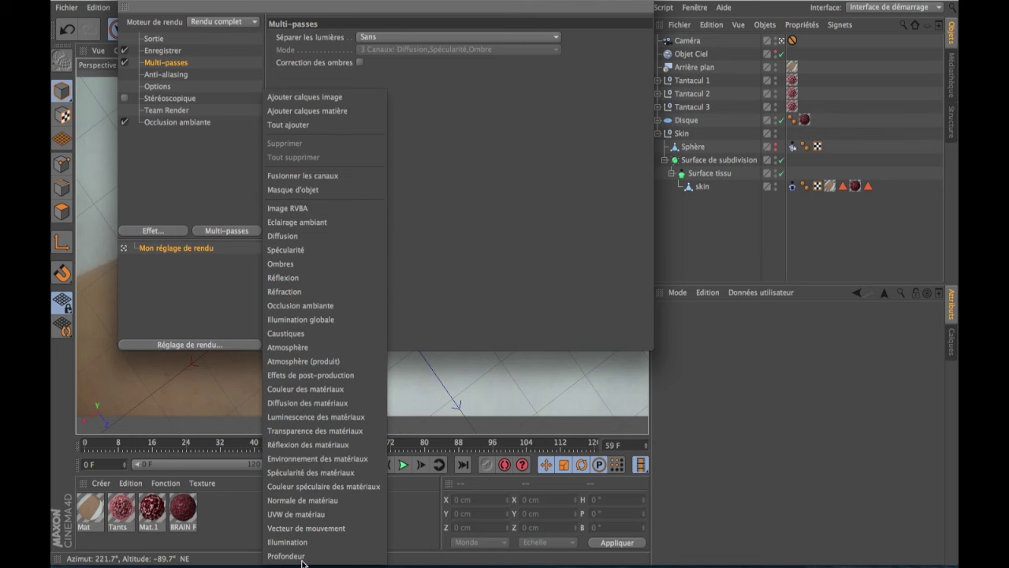
pyautogui.click(318, 209)
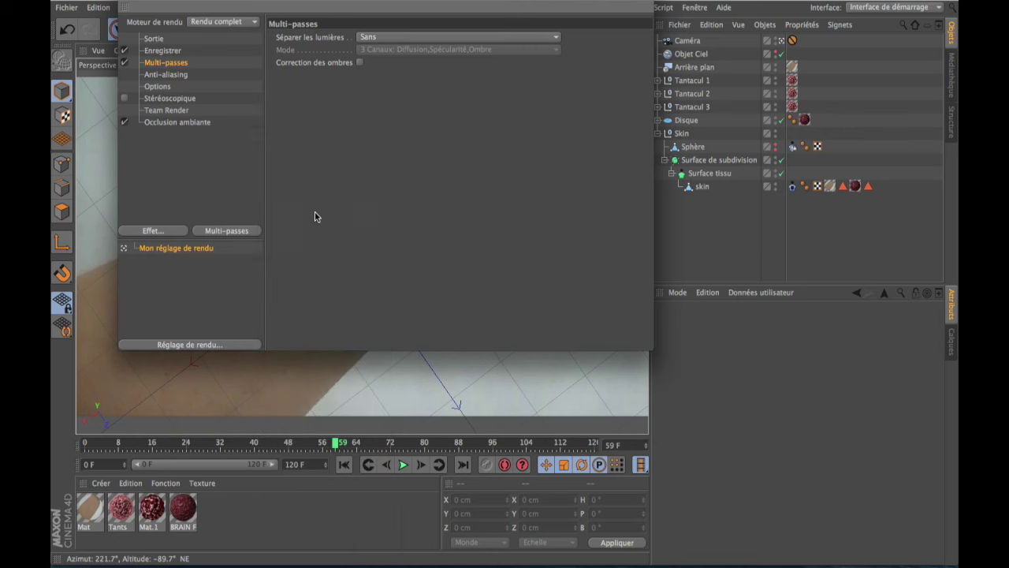
pyautogui.click(237, 233)
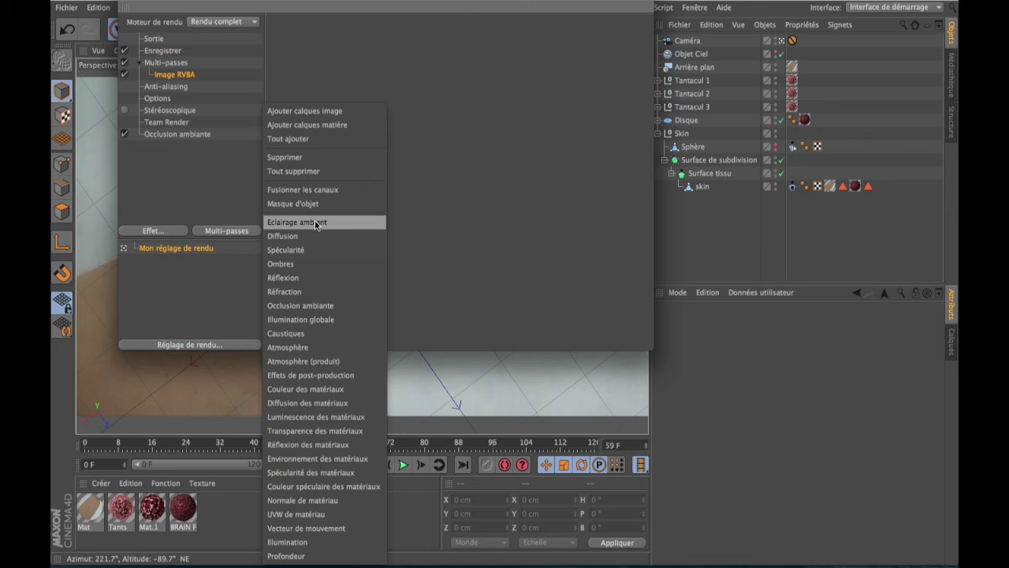
pyautogui.click(316, 224)
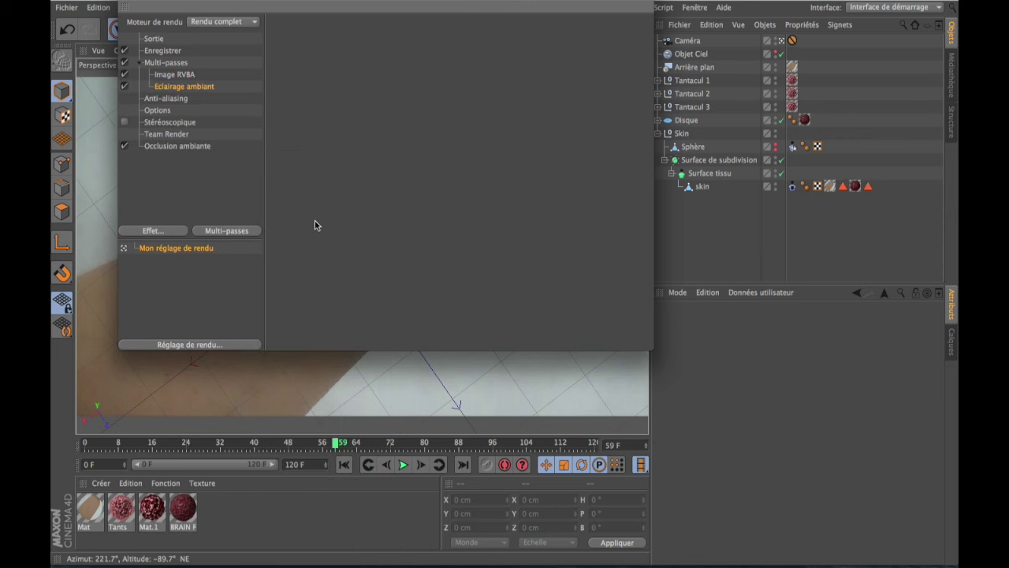
pyautogui.click(238, 237)
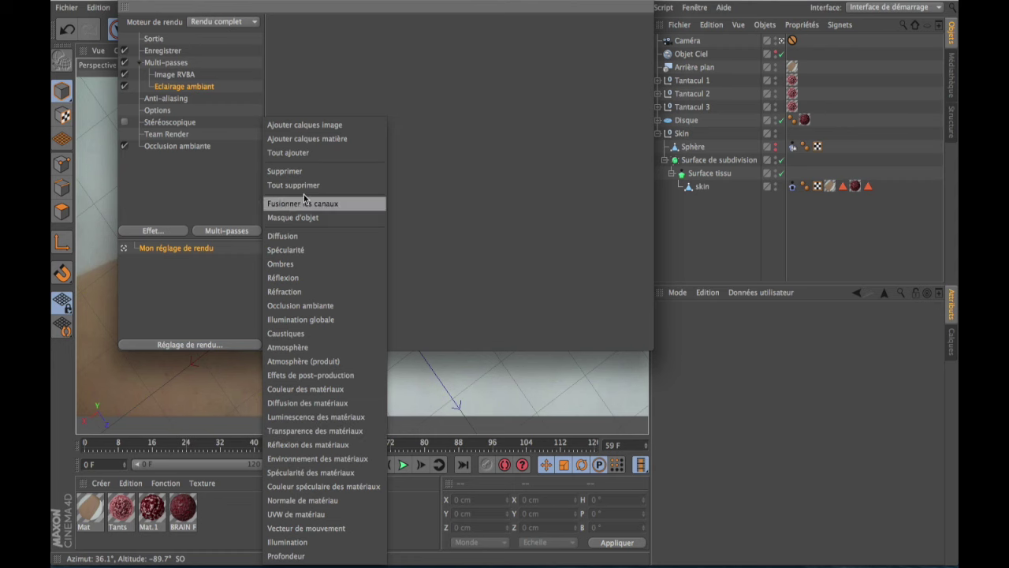
pyautogui.click(300, 238)
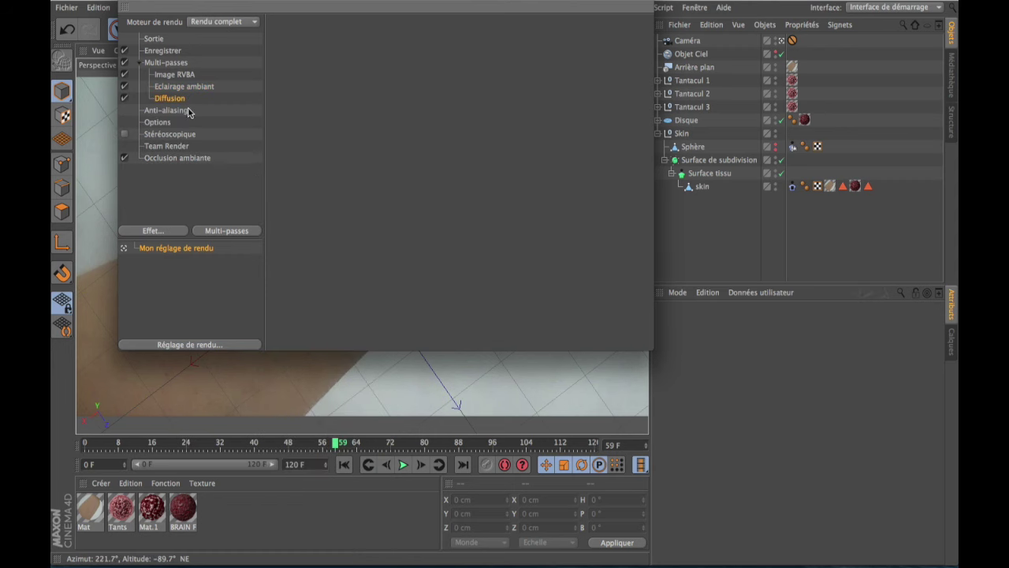
# - Add Spécularité, Ombres, Occlusion ambiante and Illumination globale passes
pyautogui.click(232, 234)
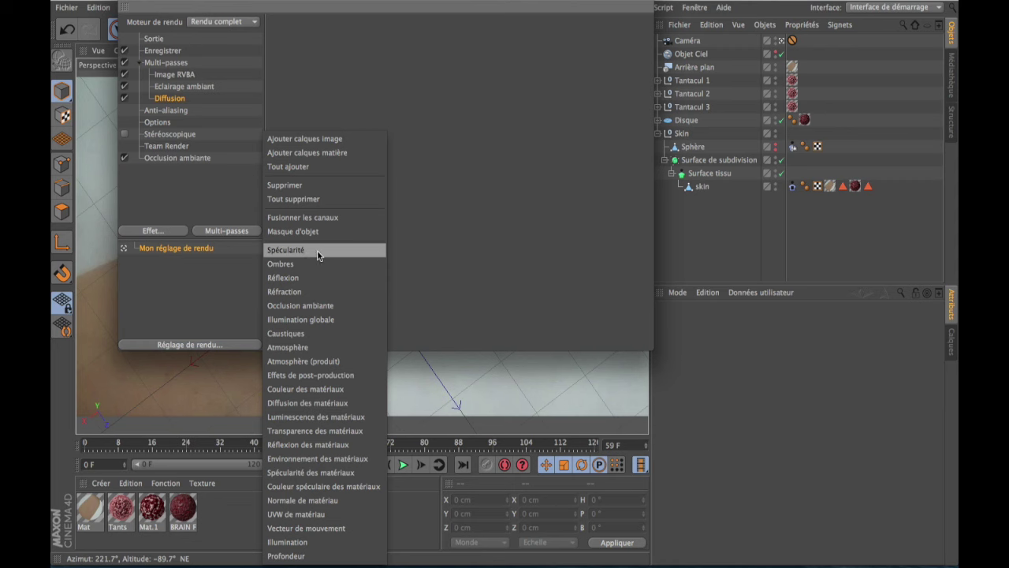
pyautogui.click(318, 253)
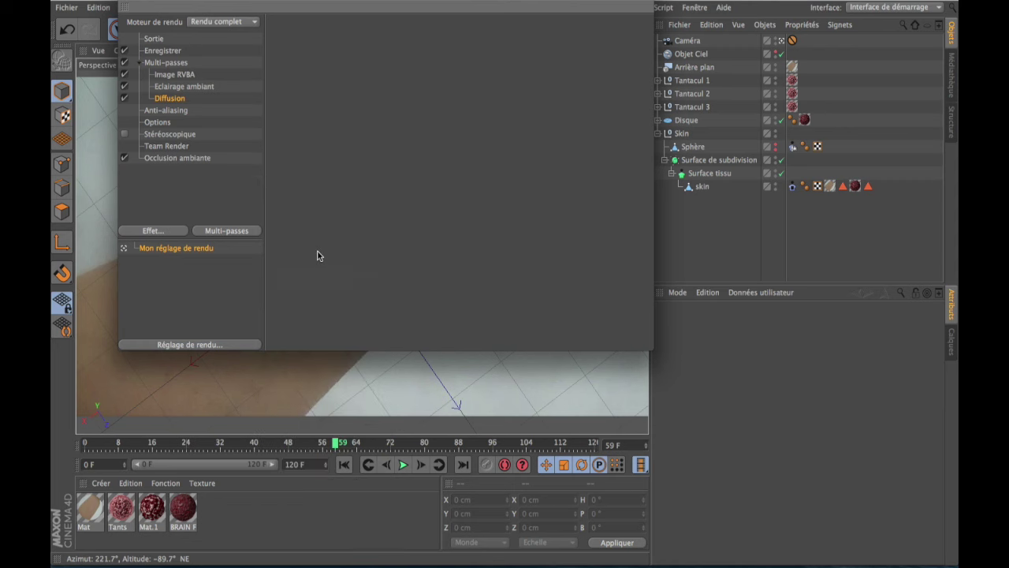
pyautogui.click(244, 232)
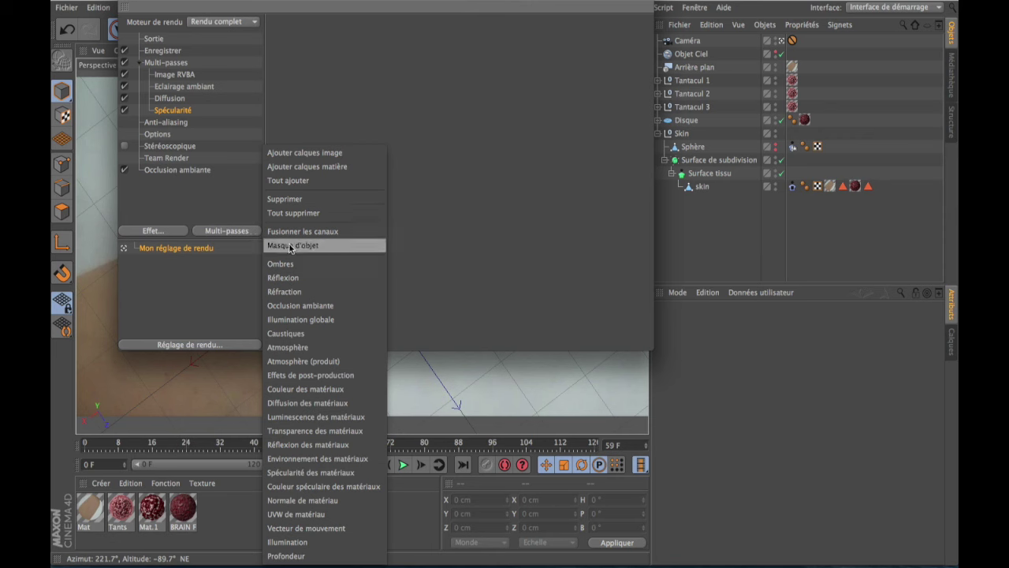
pyautogui.click(302, 266)
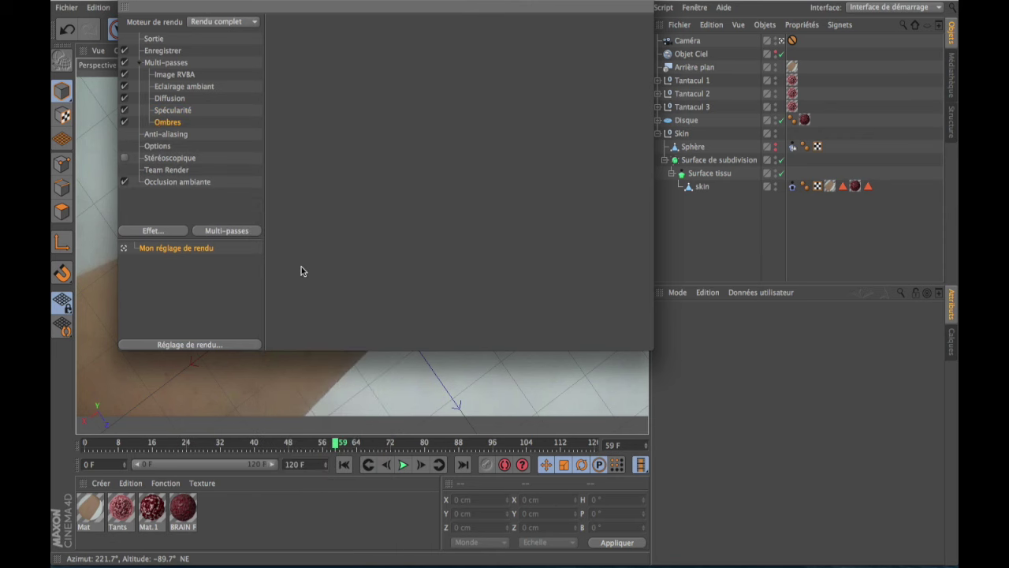
pyautogui.click(229, 231)
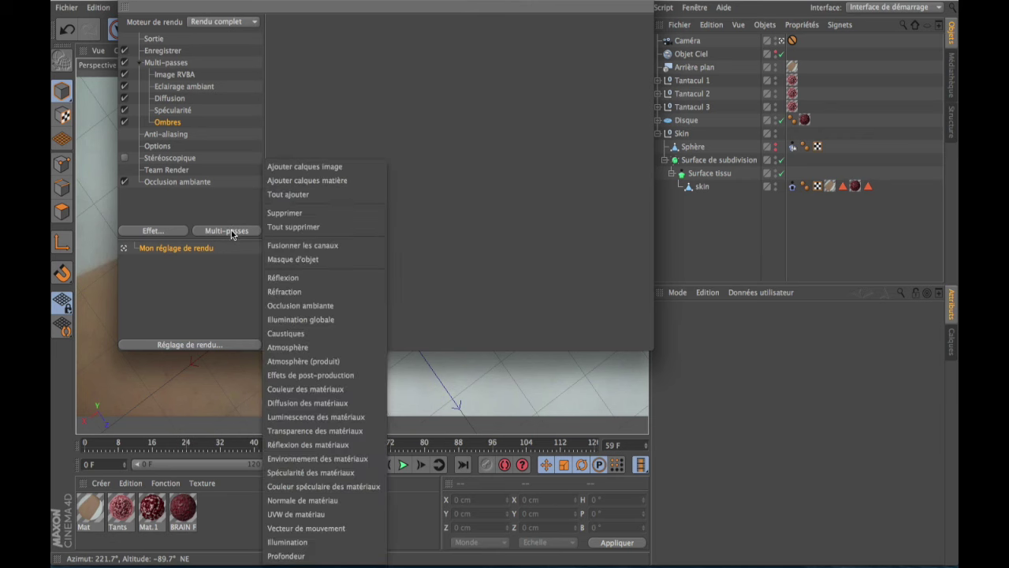
pyautogui.click(332, 310)
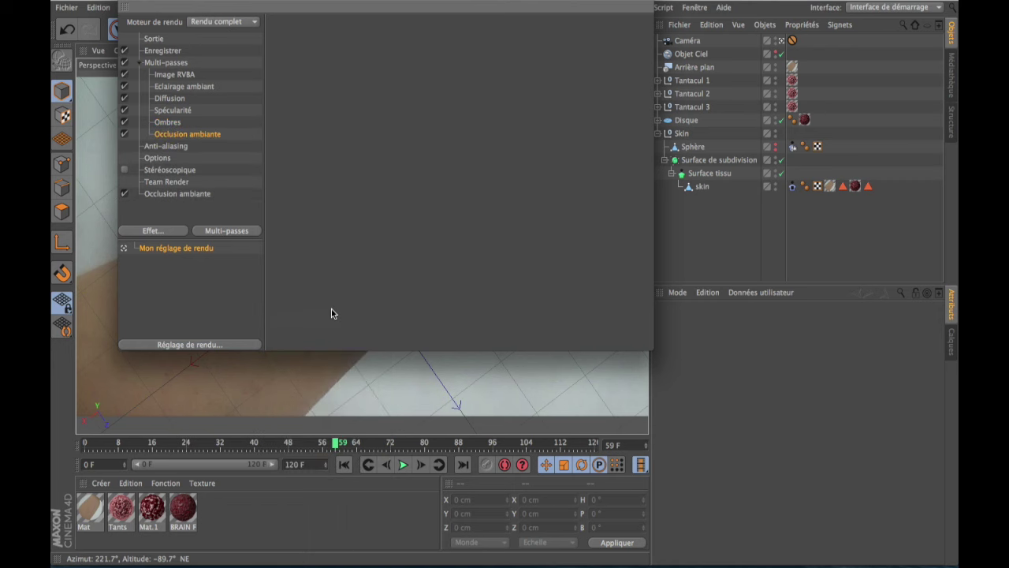
pyautogui.click(239, 233)
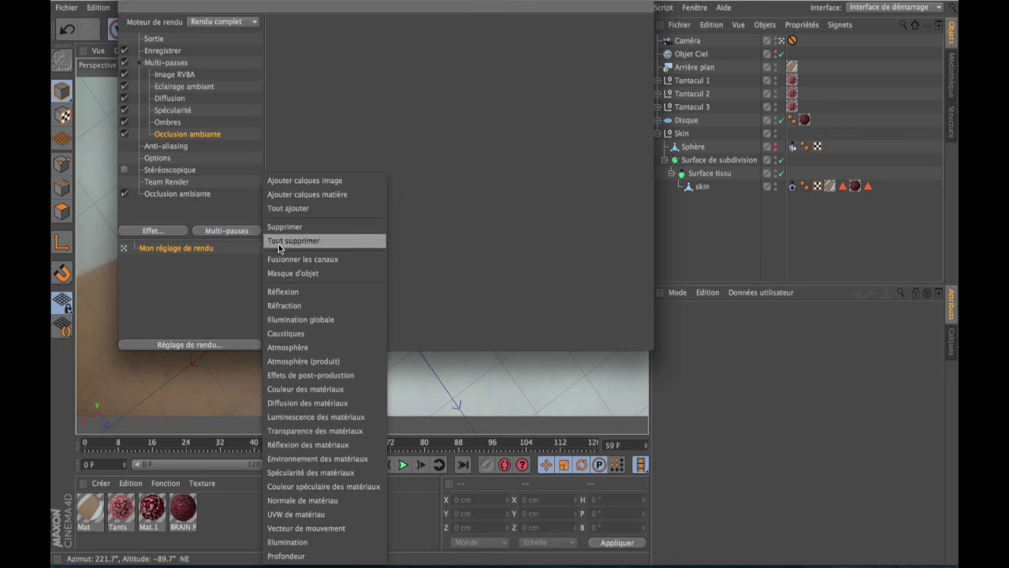
pyautogui.click(306, 322)
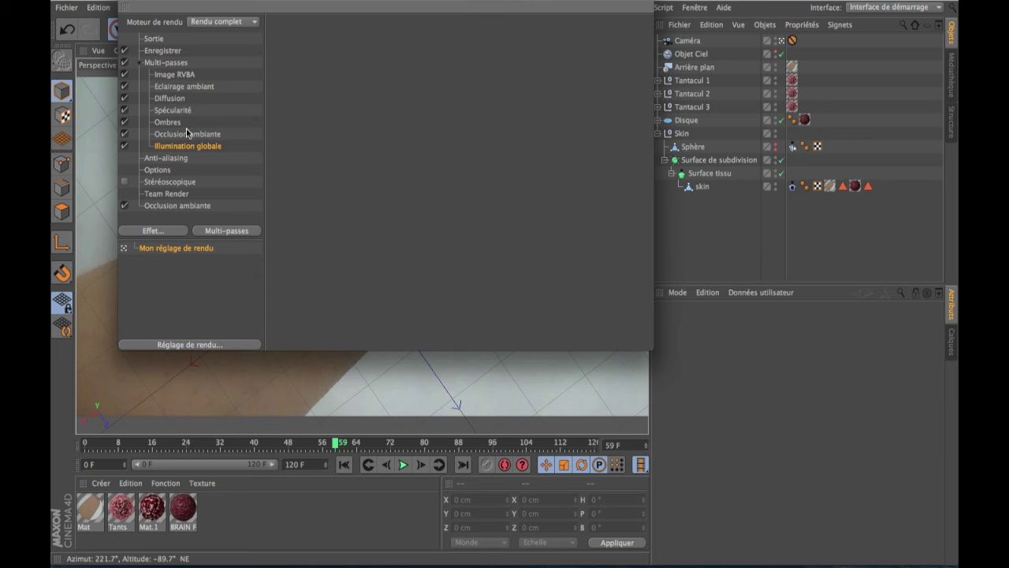
# - Add the Illumination globale effect with the Extérieur – Ciel physique preset and close Render Settings
pyautogui.click(153, 230)
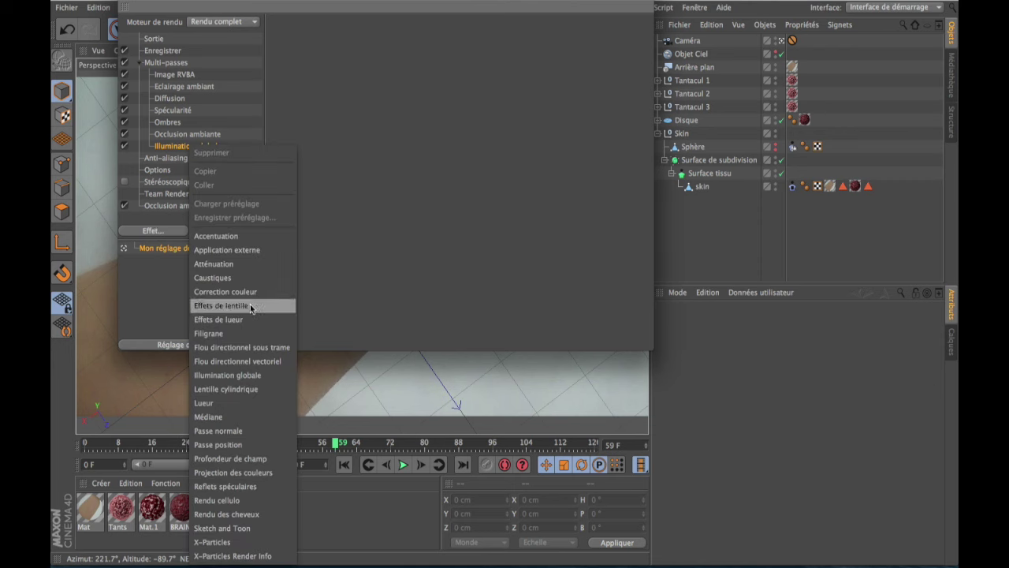
pyautogui.click(237, 376)
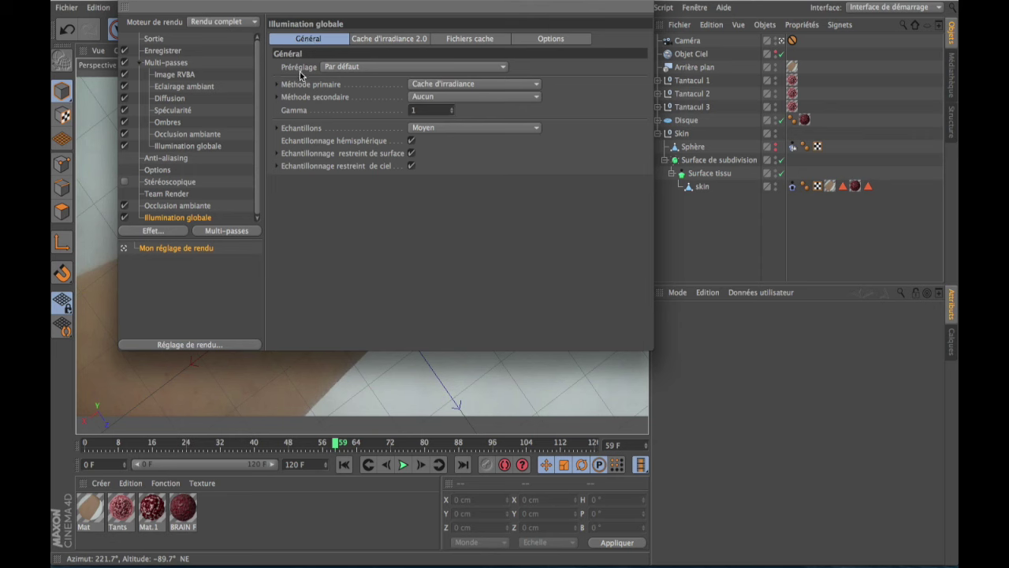
pyautogui.click(379, 69)
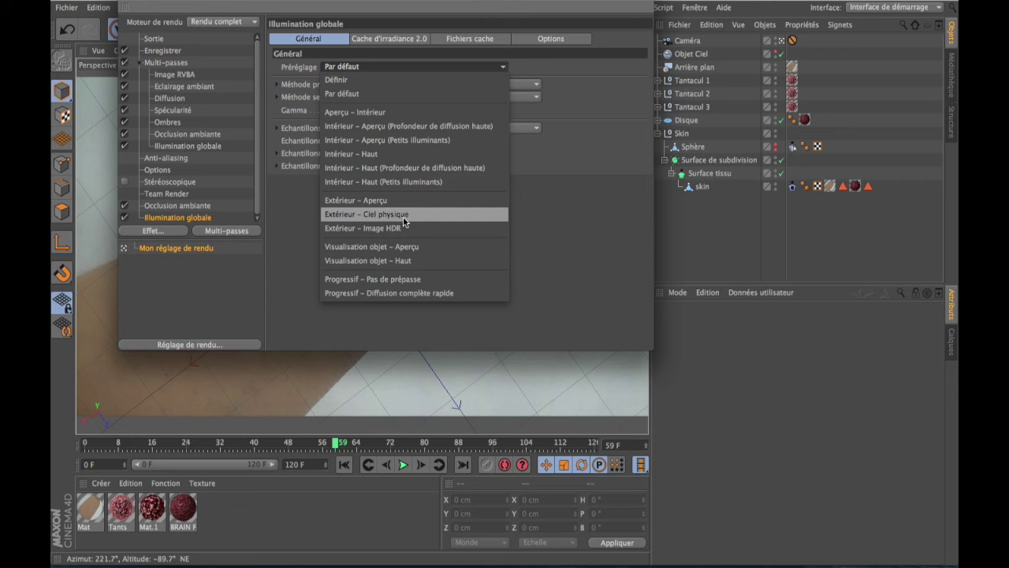
pyautogui.click(382, 218)
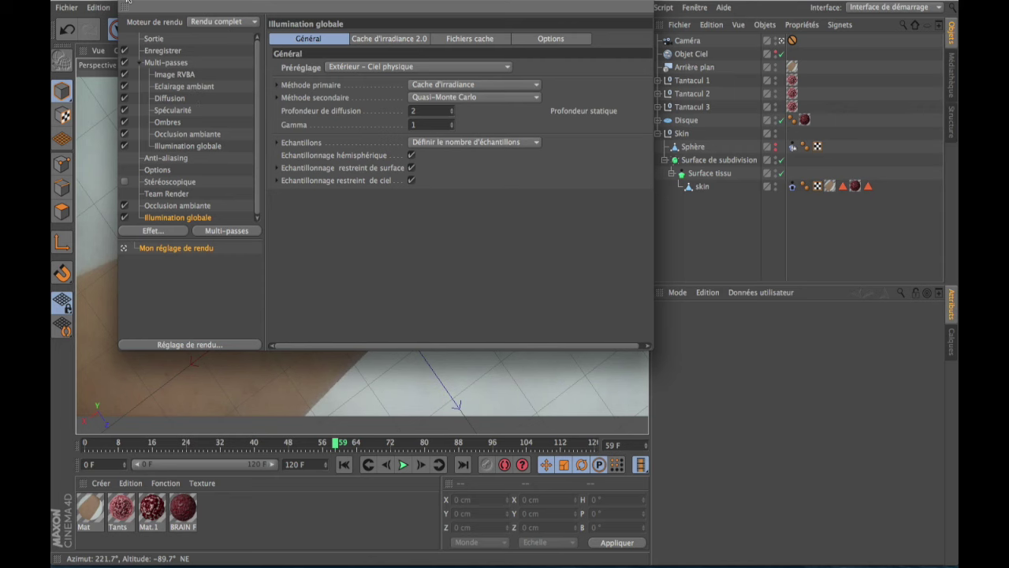
pyautogui.click(127, 2)
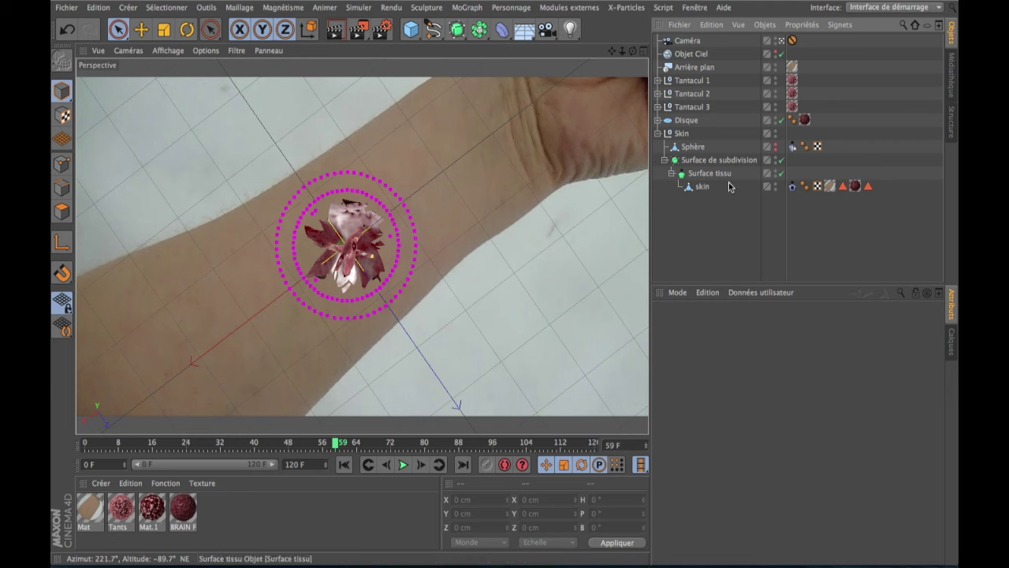
# - Add a render tag to Disque and assign it to object mask 1
pyautogui.click(658, 133)
pyautogui.click(683, 121)
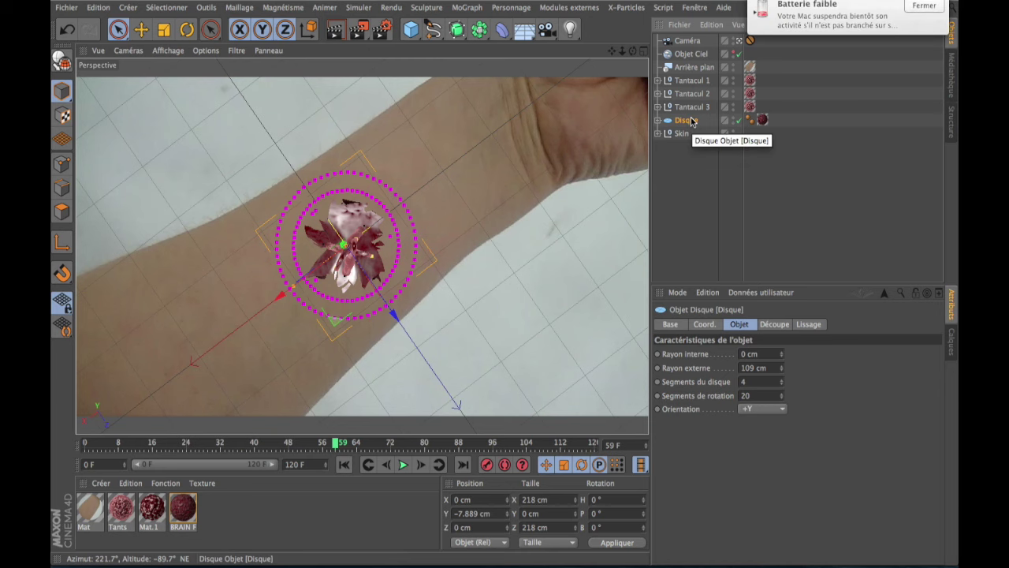
pyautogui.click(922, 6)
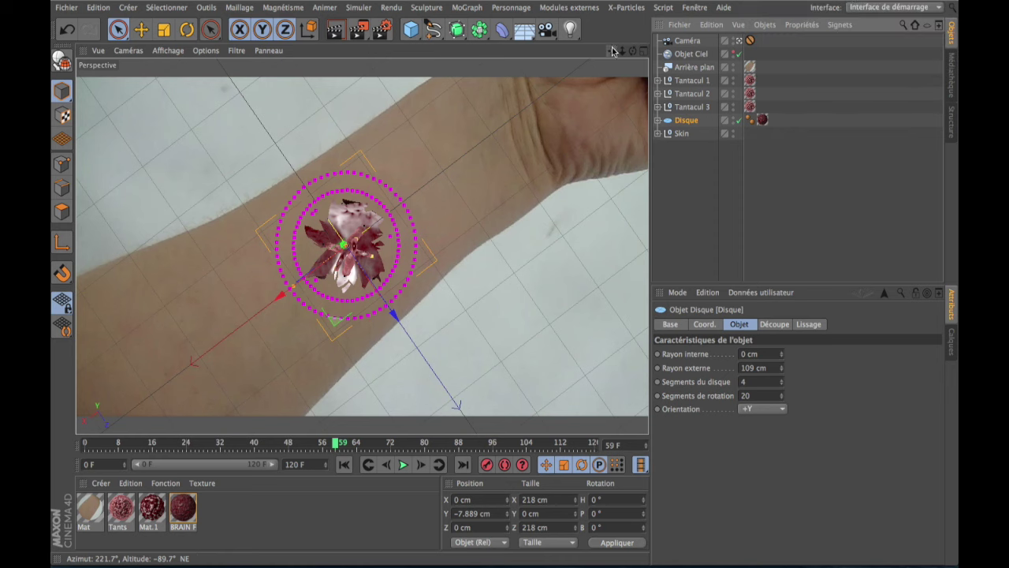
pyautogui.rightClick(686, 122)
pyautogui.moveTo(741, 69)
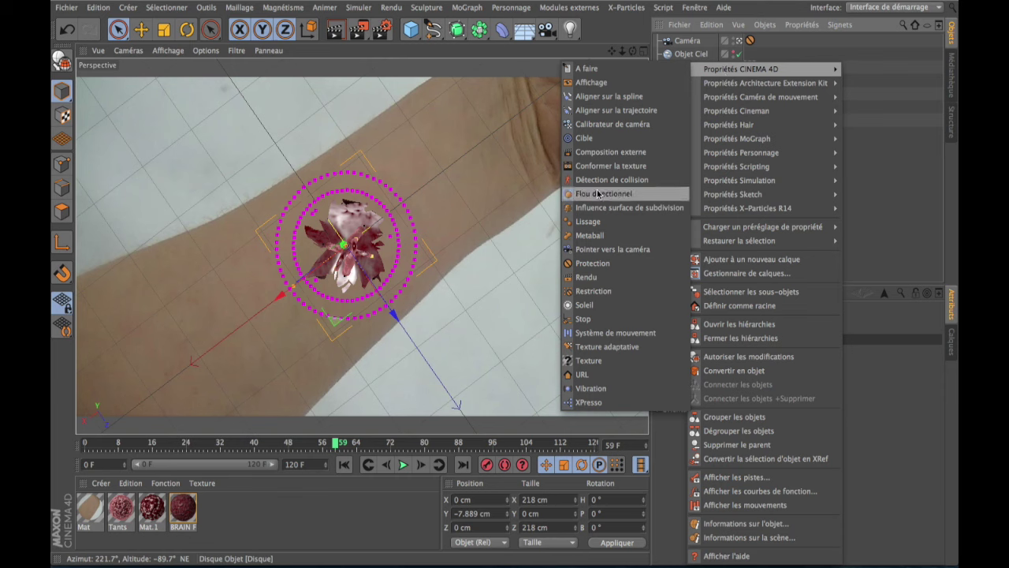
pyautogui.click(597, 278)
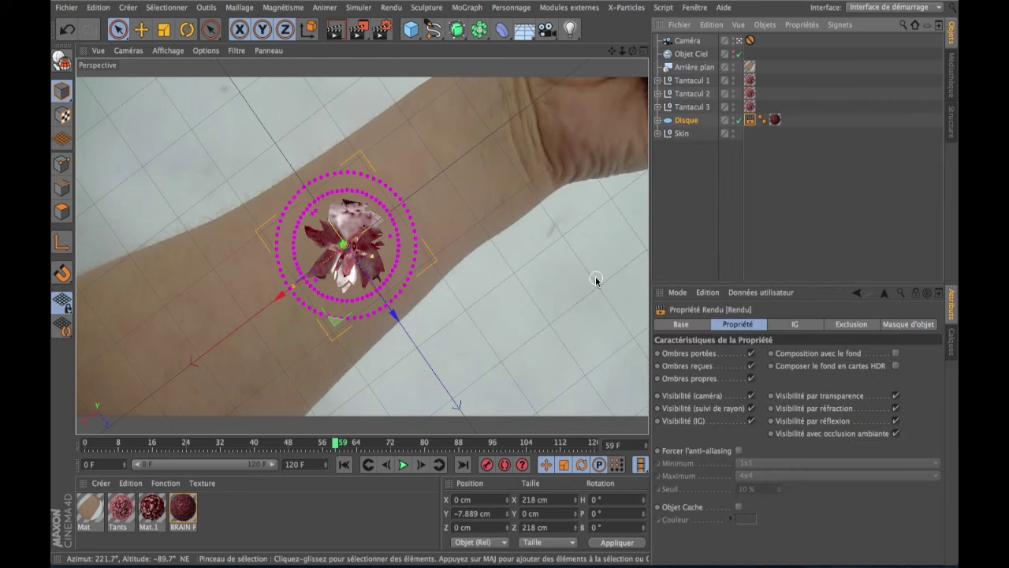
pyautogui.click(899, 326)
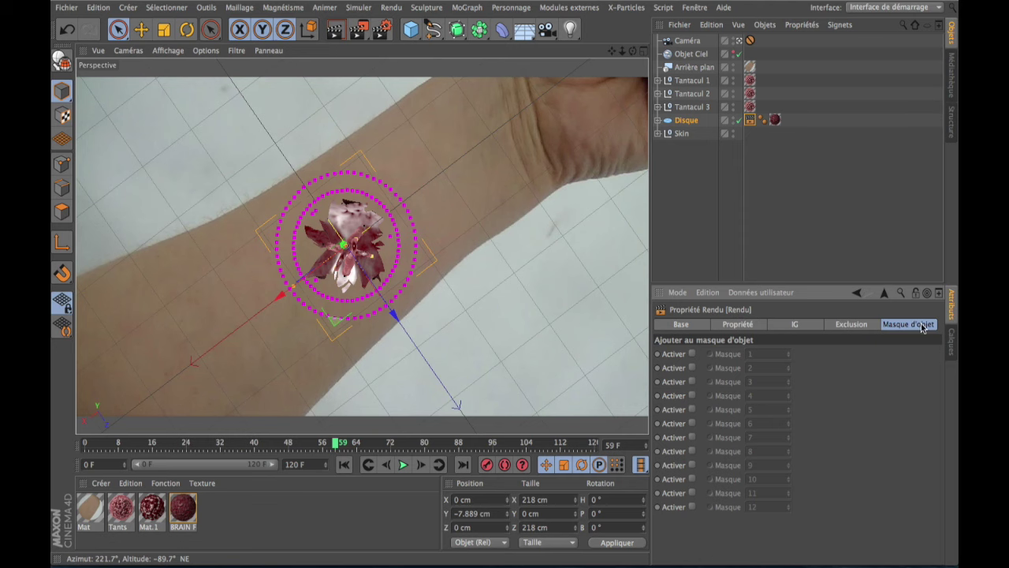
pyautogui.click(856, 328)
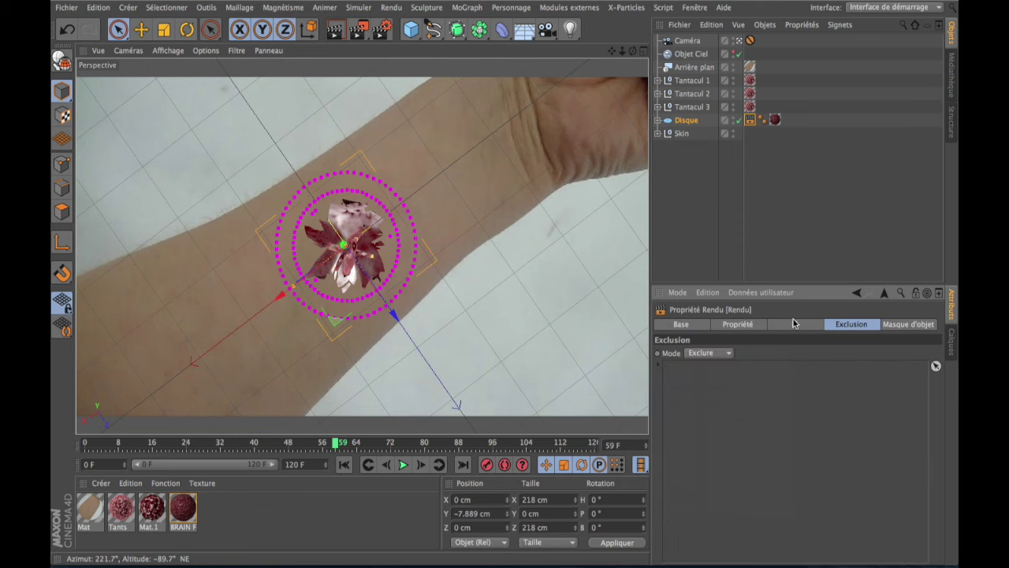
pyautogui.click(796, 323)
pyautogui.click(753, 323)
pyautogui.click(693, 322)
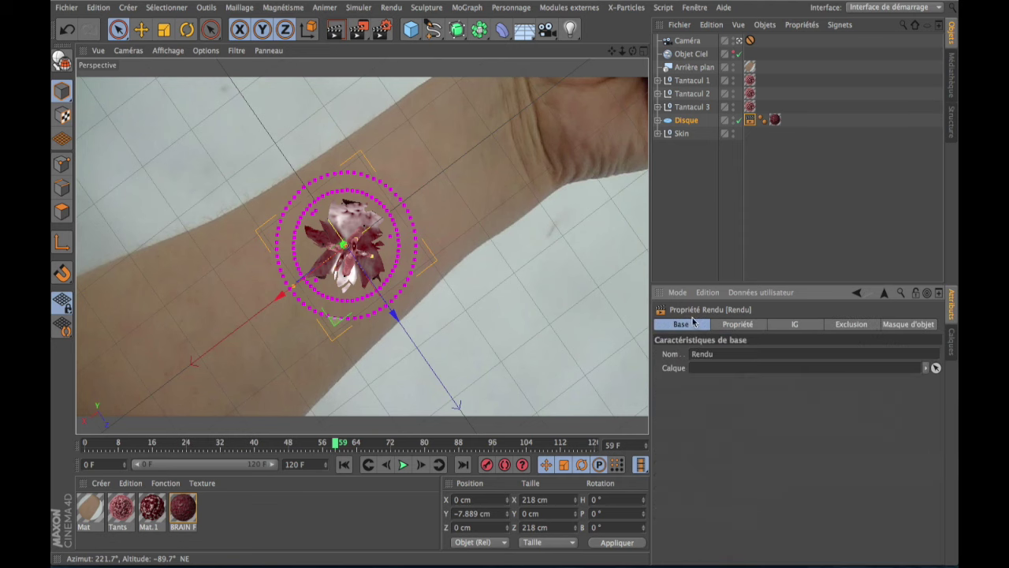
pyautogui.click(905, 326)
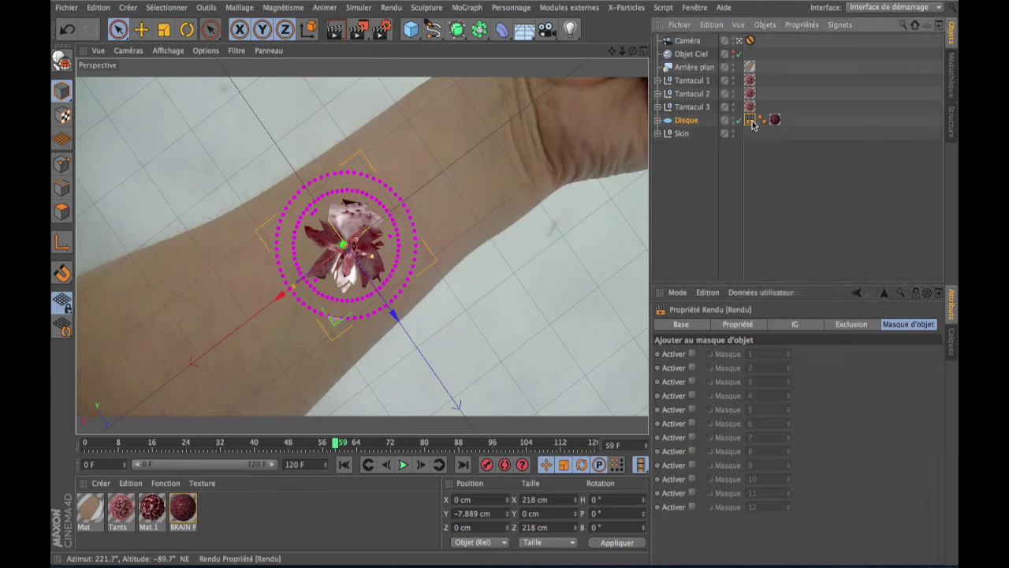
pyautogui.click(692, 353)
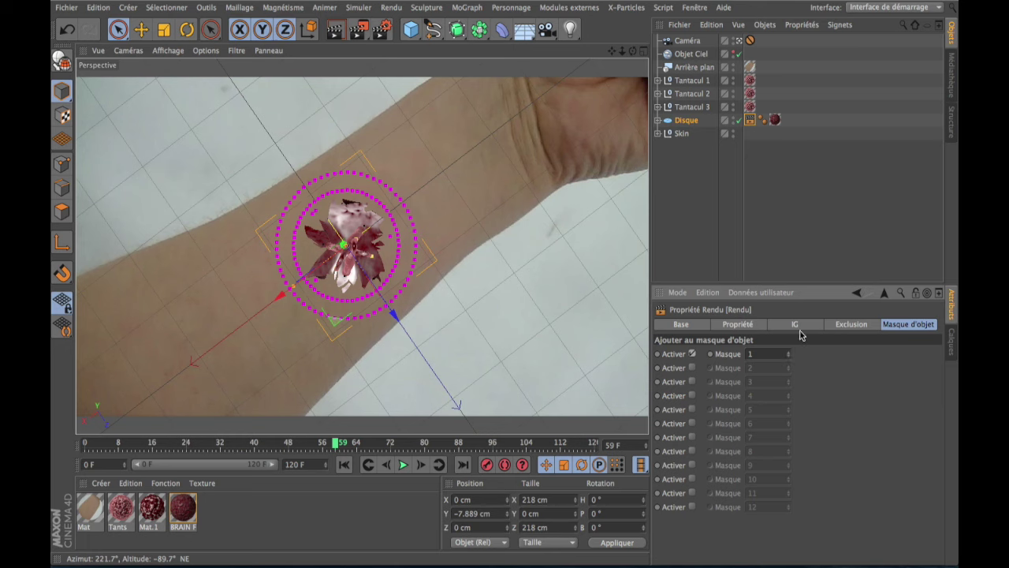
# - Give Tantacul 1 and Tantacul 2 extrusions render tags on object masks 2 and 3
pyautogui.click(658, 80)
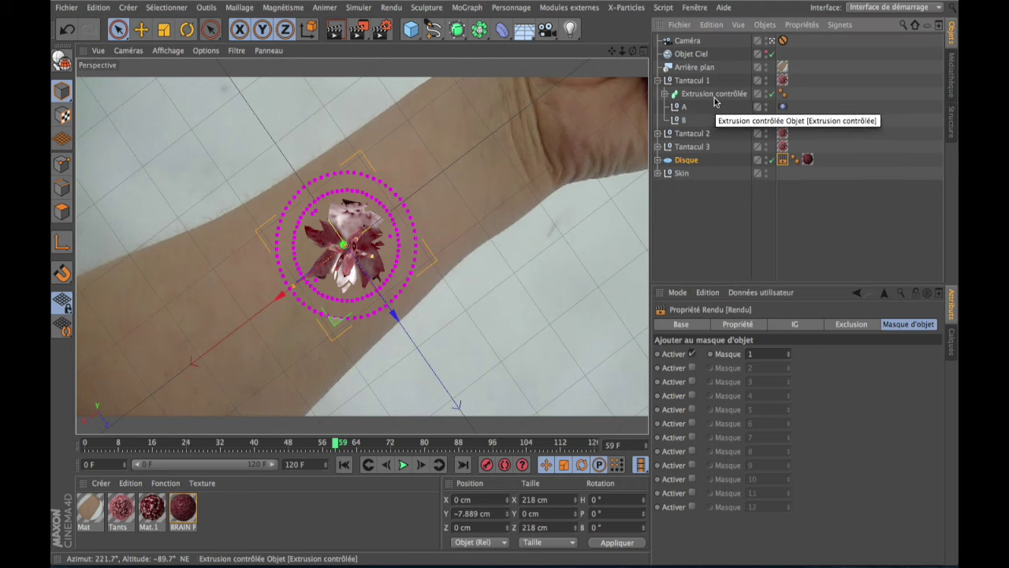
pyautogui.click(685, 96)
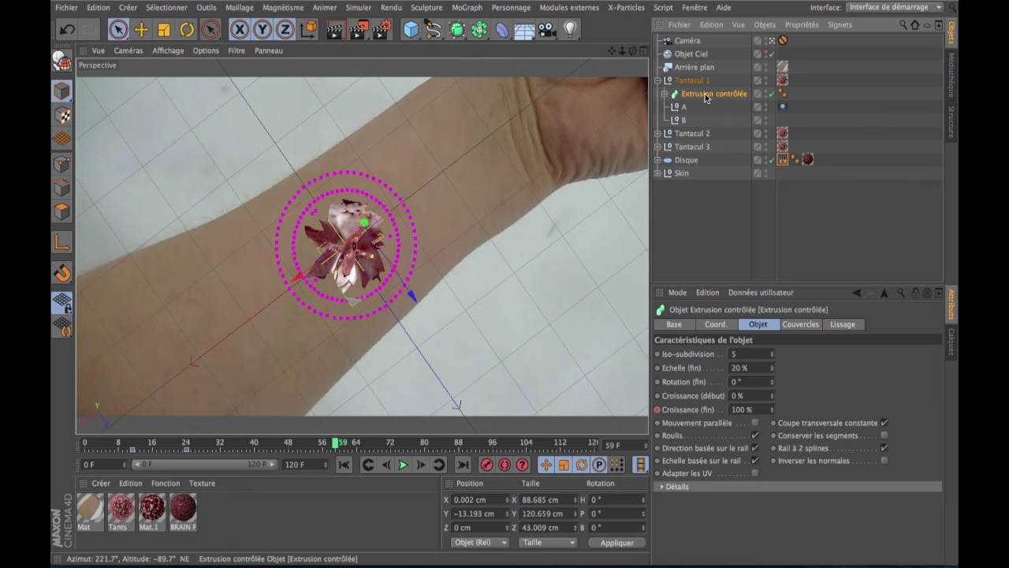
pyautogui.rightClick(706, 97)
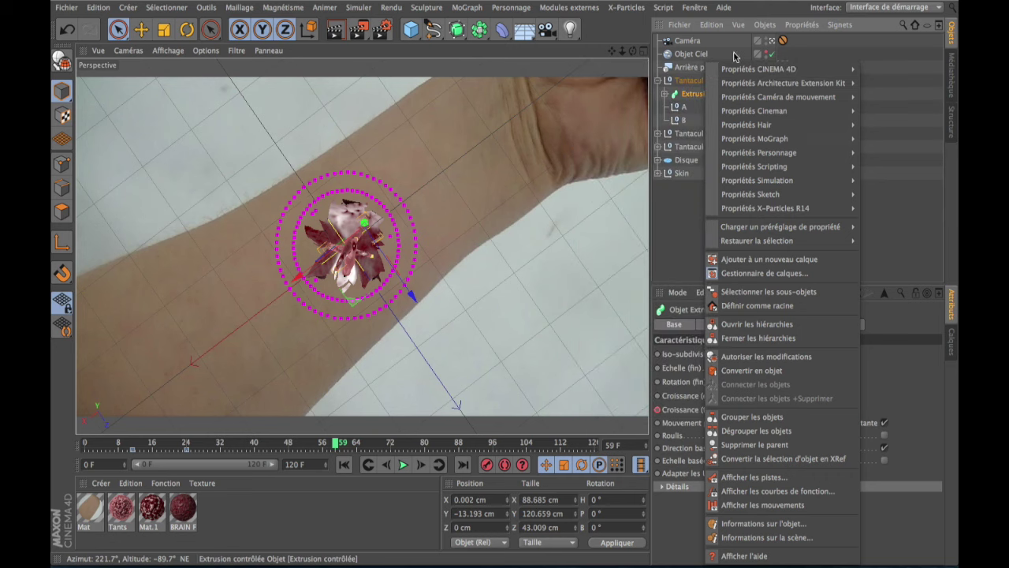
pyautogui.moveTo(758, 68)
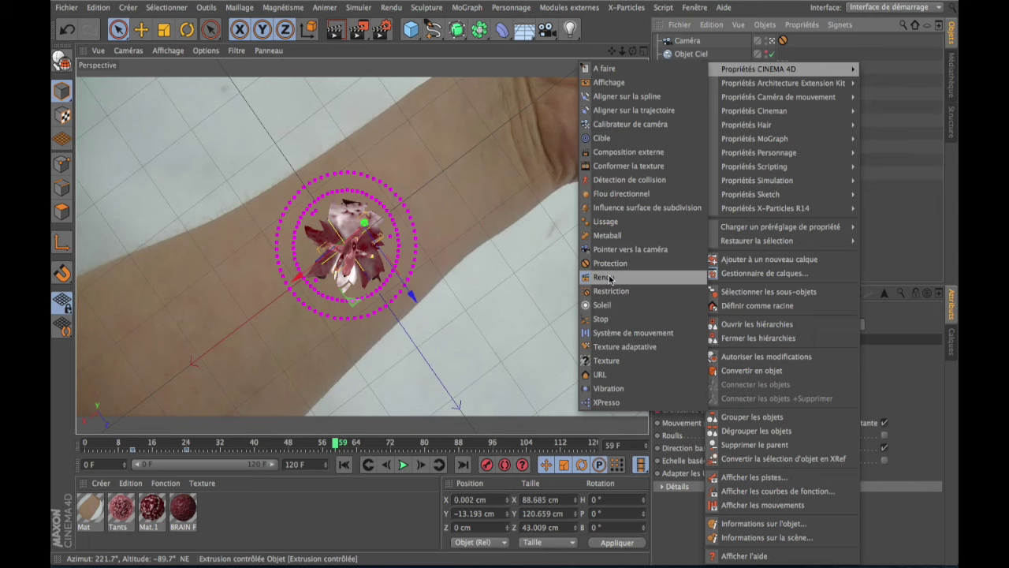
pyautogui.click(610, 278)
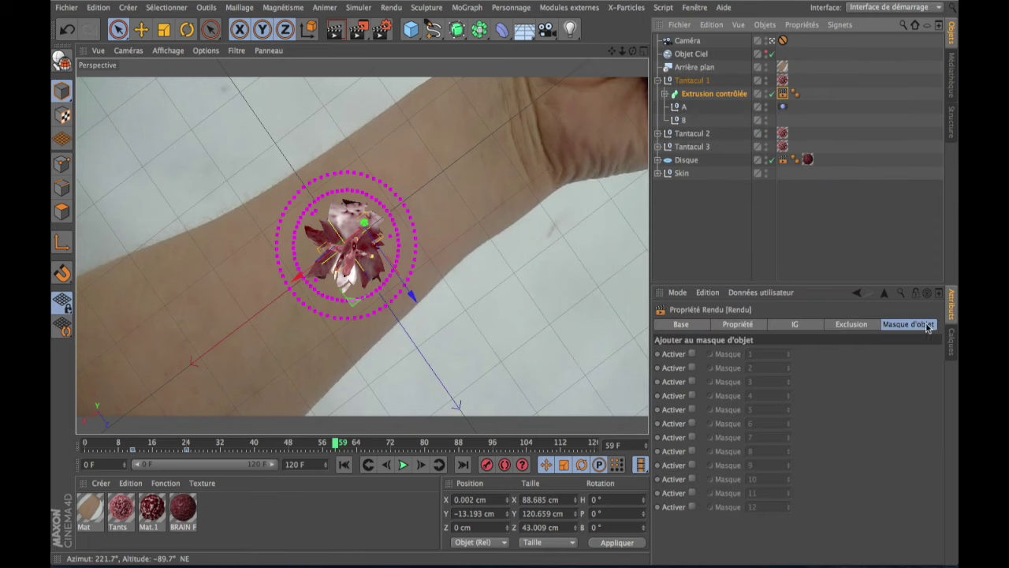
pyautogui.click(691, 368)
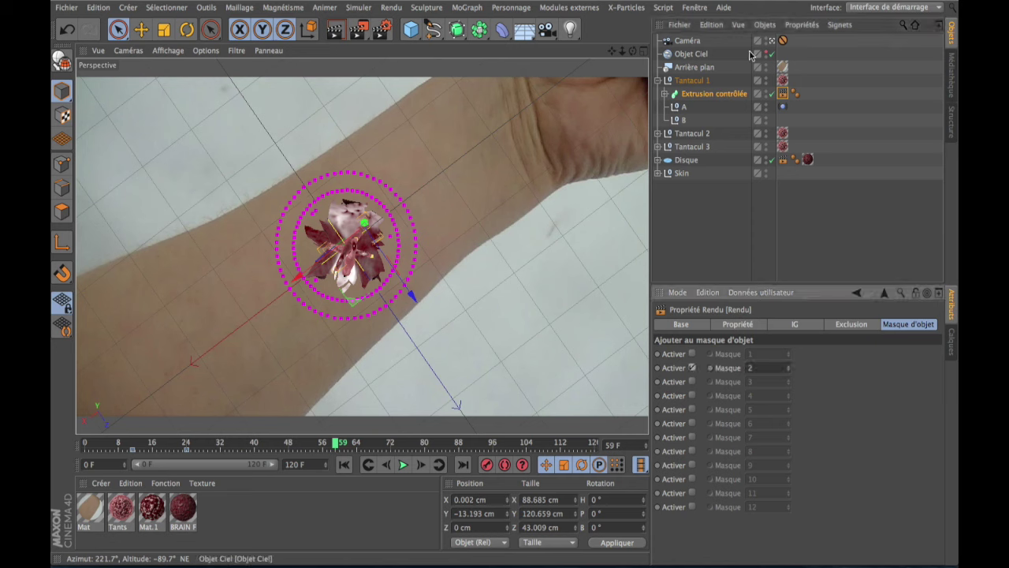
pyautogui.click(657, 133)
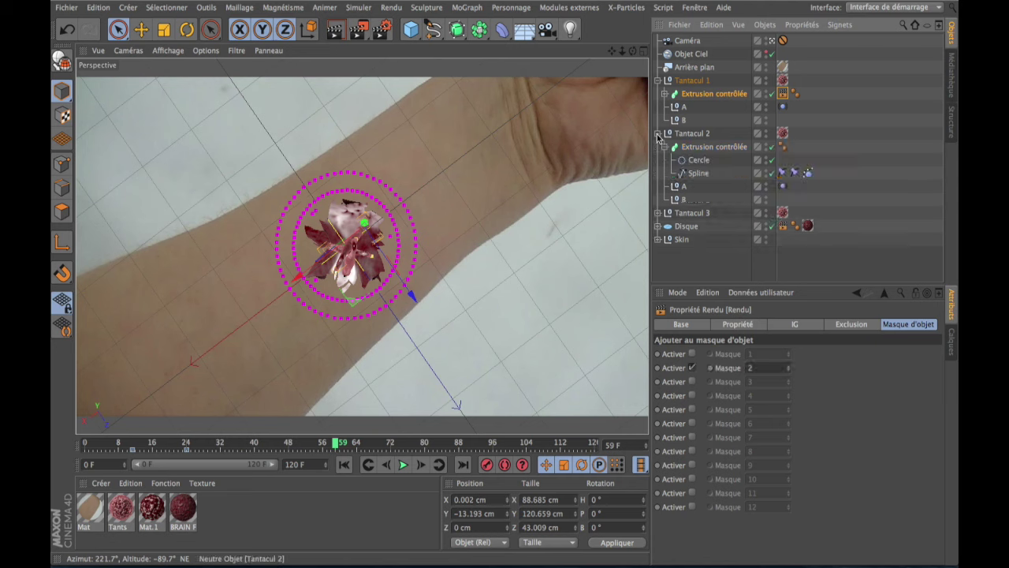
pyautogui.click(699, 152)
pyautogui.rightClick(699, 151)
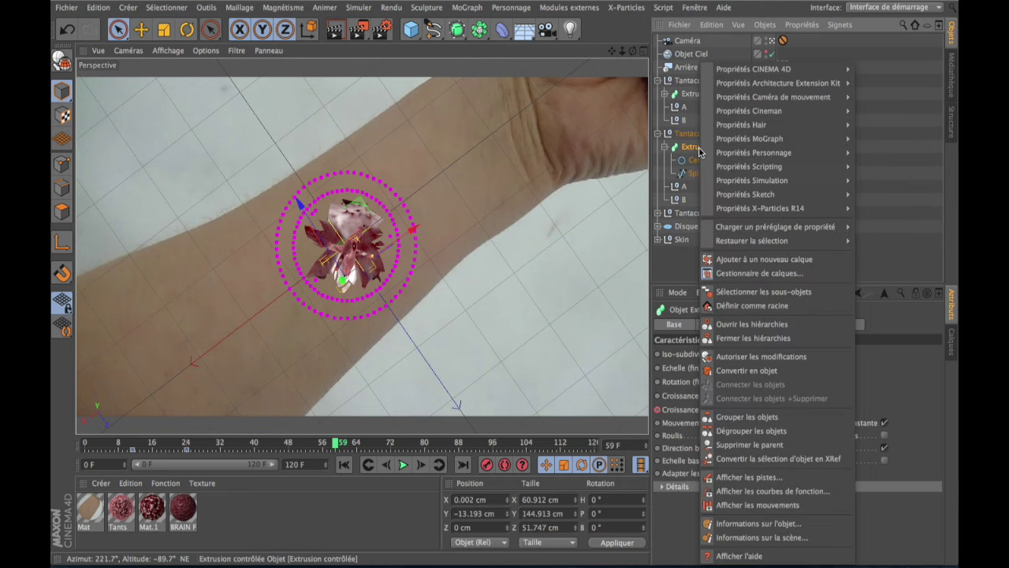
pyautogui.click(603, 277)
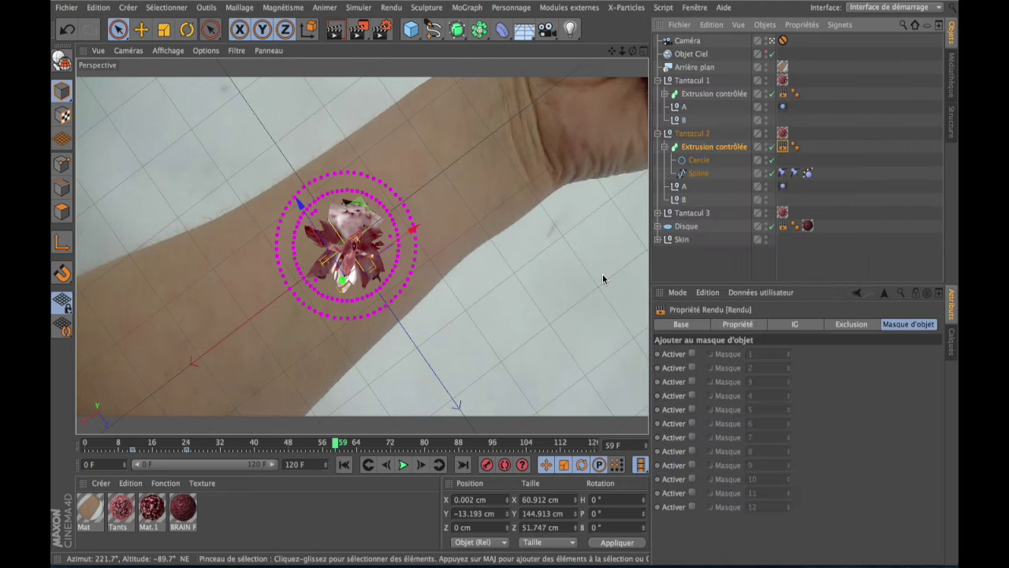
pyautogui.click(692, 379)
# - Give Tantacul 3's extrusion a render tag on object mask 4 and reopen Render Settings
pyautogui.click(658, 213)
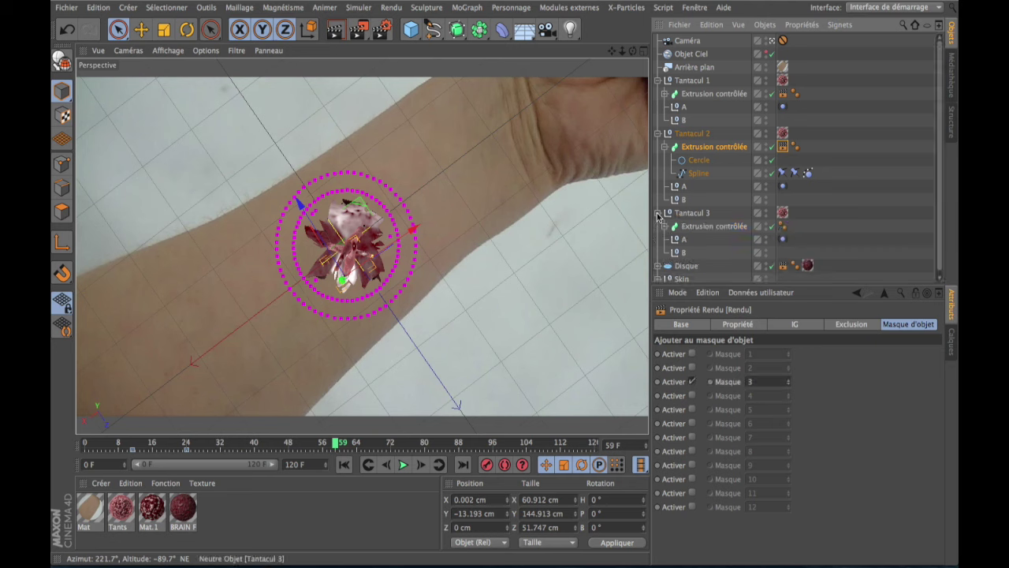
pyautogui.click(701, 225)
pyautogui.rightClick(702, 227)
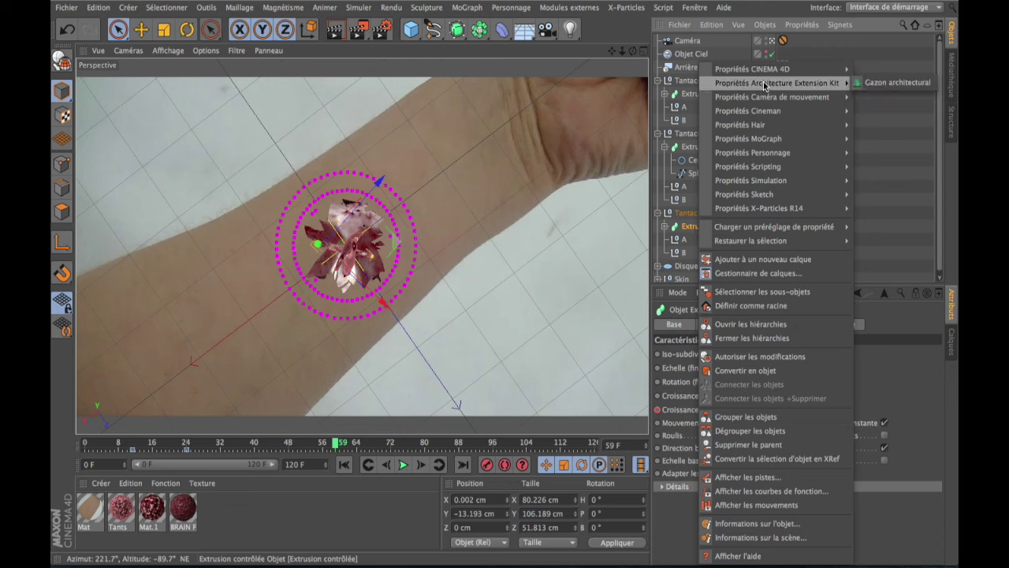
pyautogui.moveTo(752, 68)
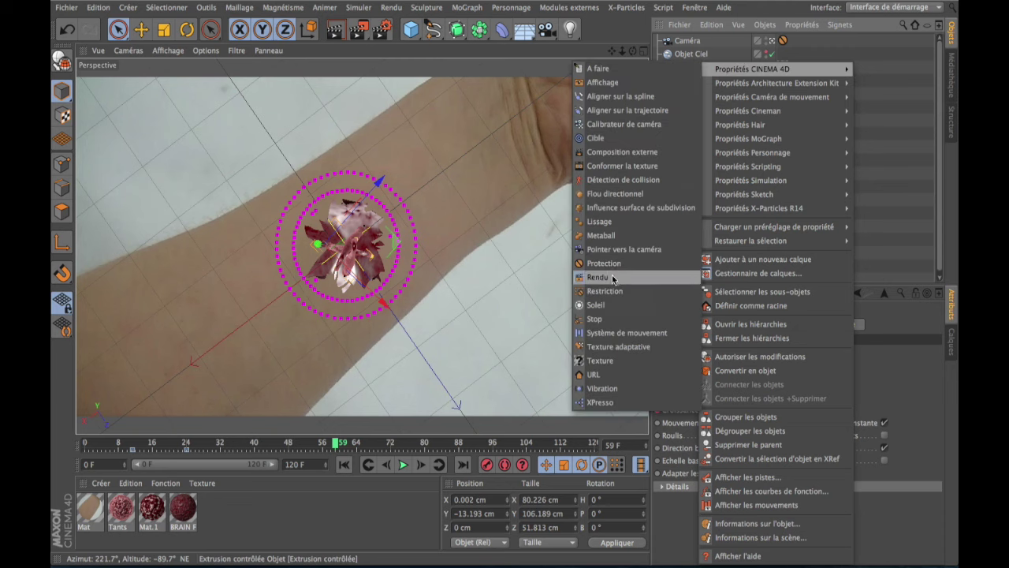
pyautogui.click(613, 278)
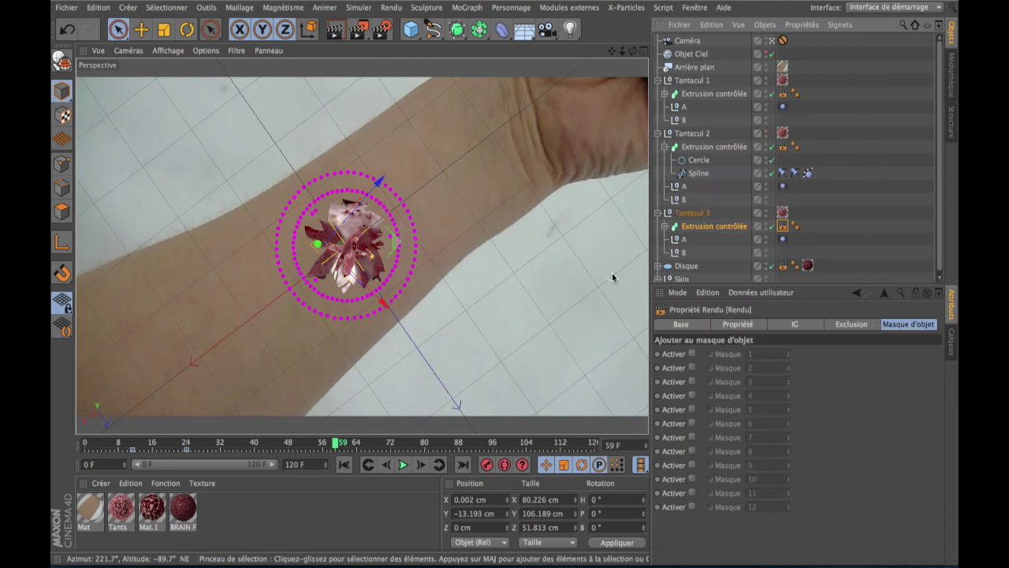
pyautogui.click(691, 394)
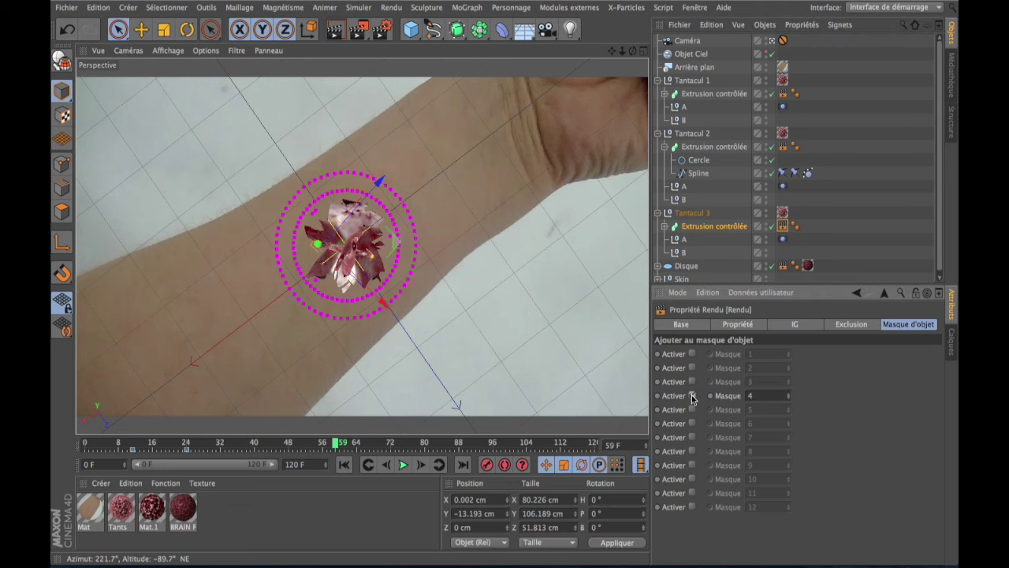
pyautogui.click(381, 29)
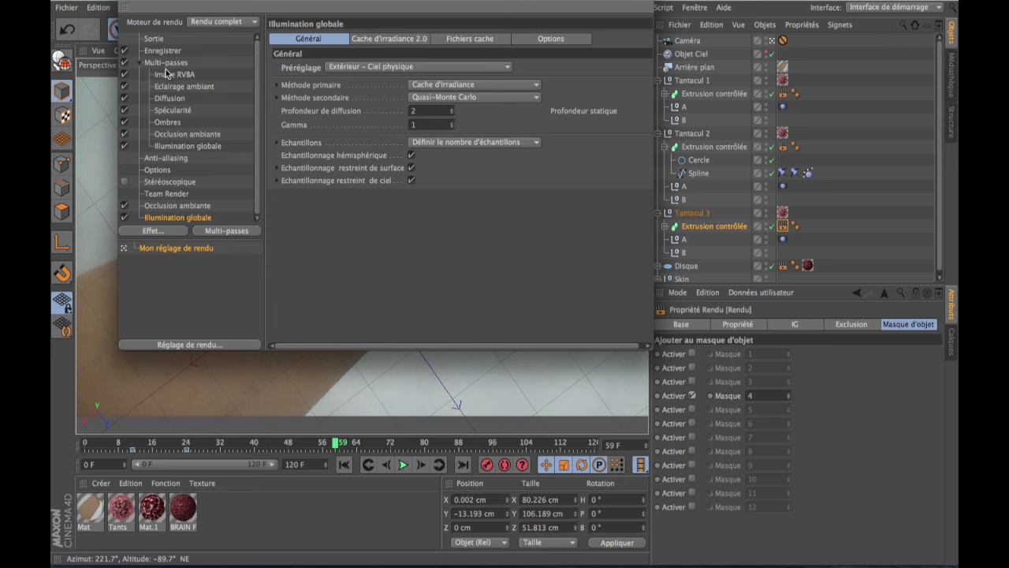
# - Add two Masque d'objet passes, setting the second one's group ID to 2
pyautogui.click(230, 232)
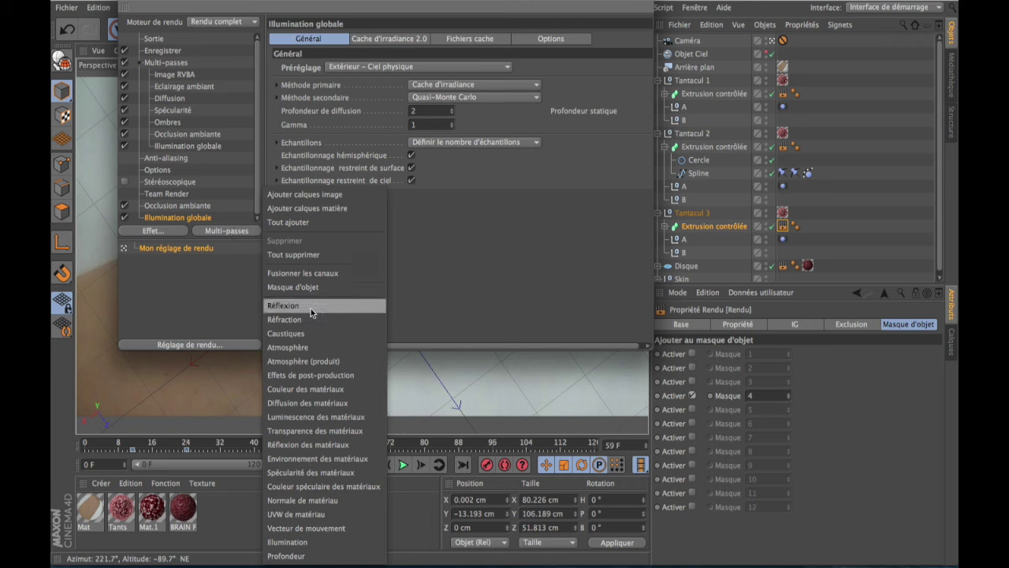
pyautogui.click(218, 278)
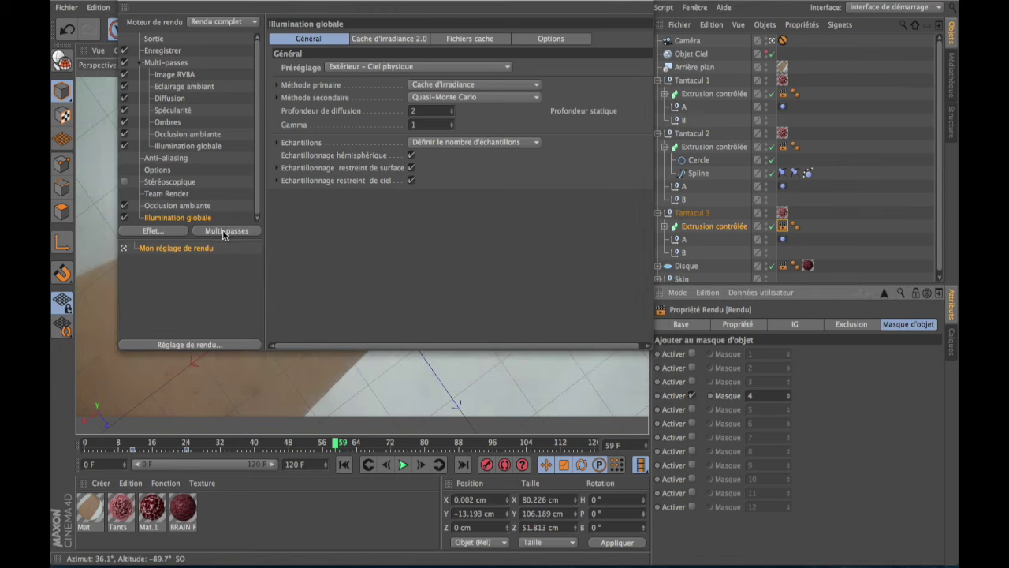
pyautogui.click(225, 232)
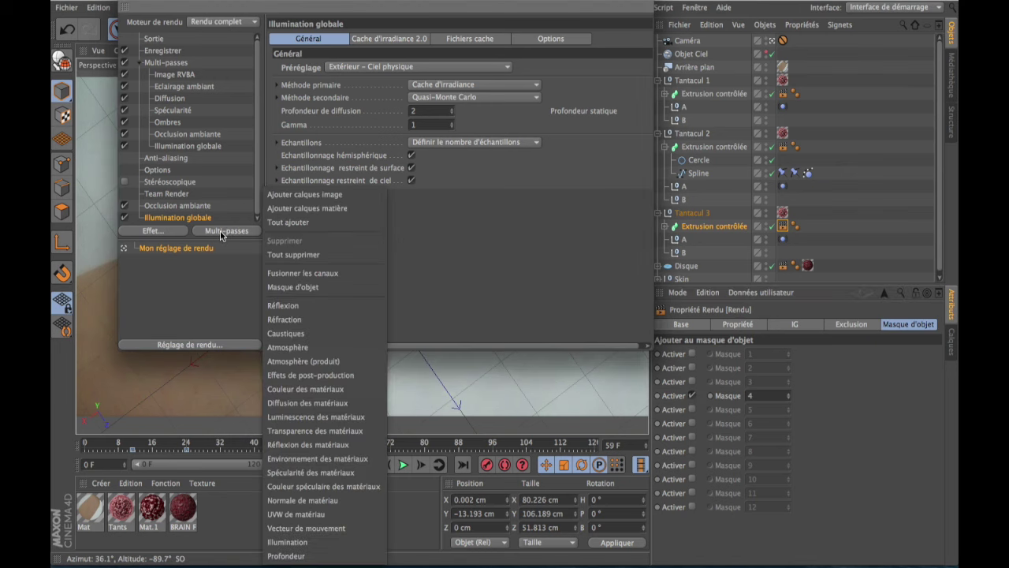
pyautogui.click(312, 288)
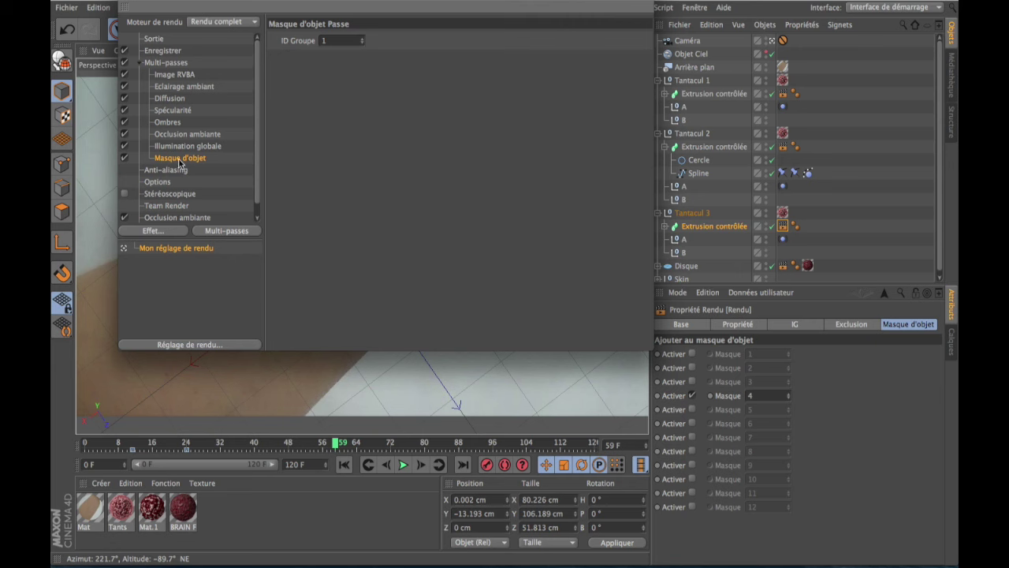
pyautogui.click(226, 232)
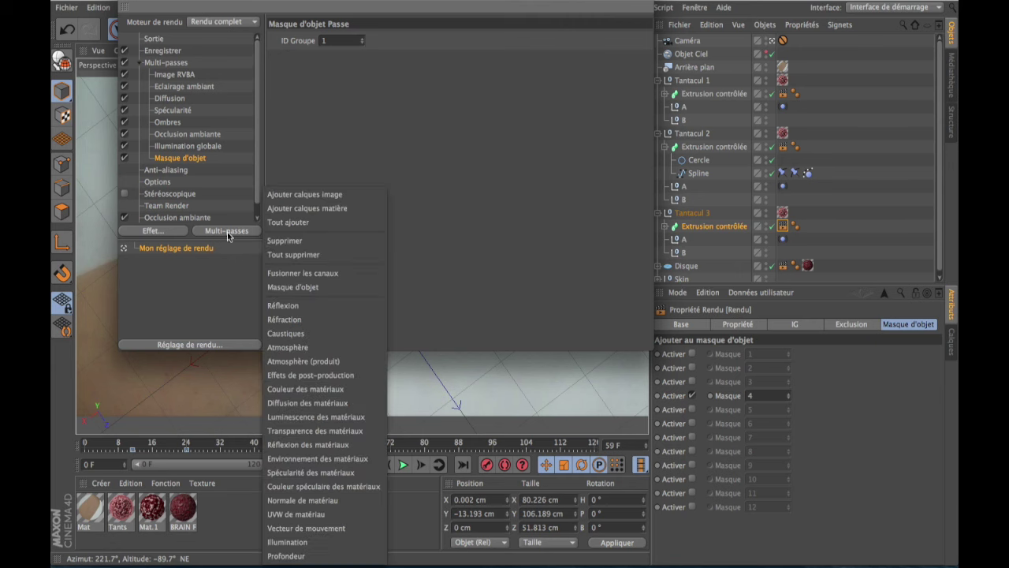
pyautogui.click(305, 289)
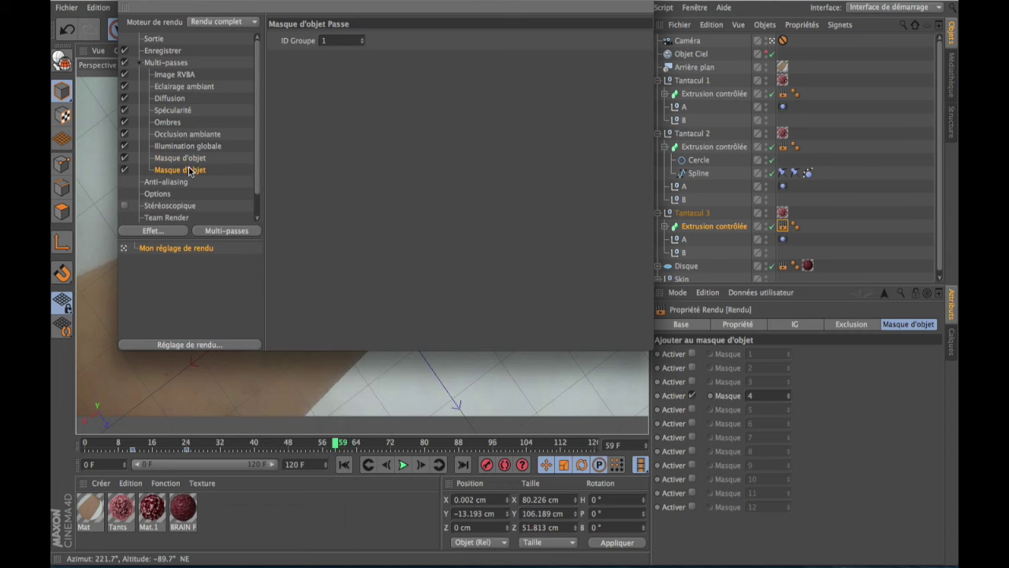
pyautogui.click(363, 39)
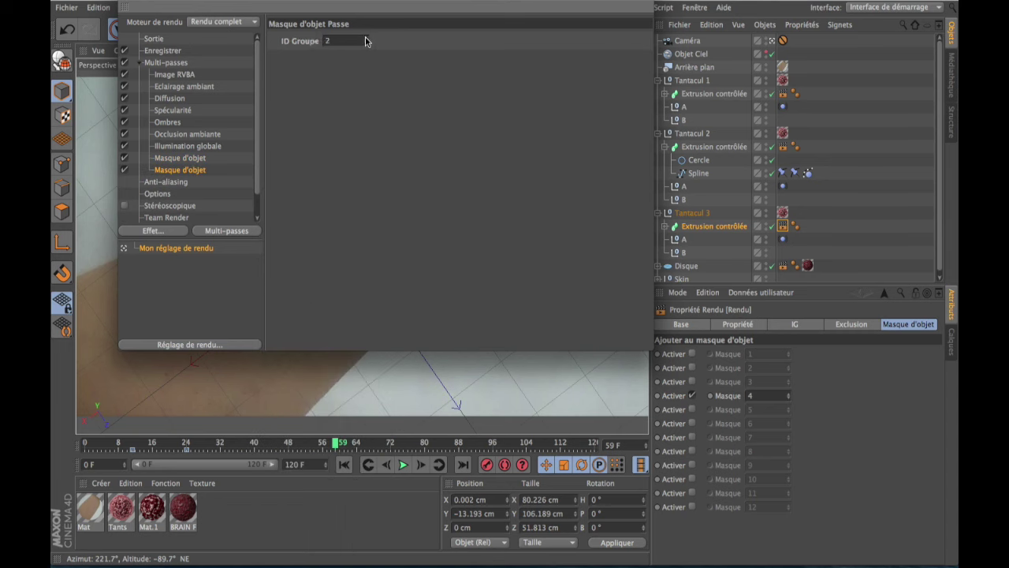
# - Add third and fourth Masque d'objet passes with group IDs 3 and 4, checking the first uses 1
pyautogui.click(235, 232)
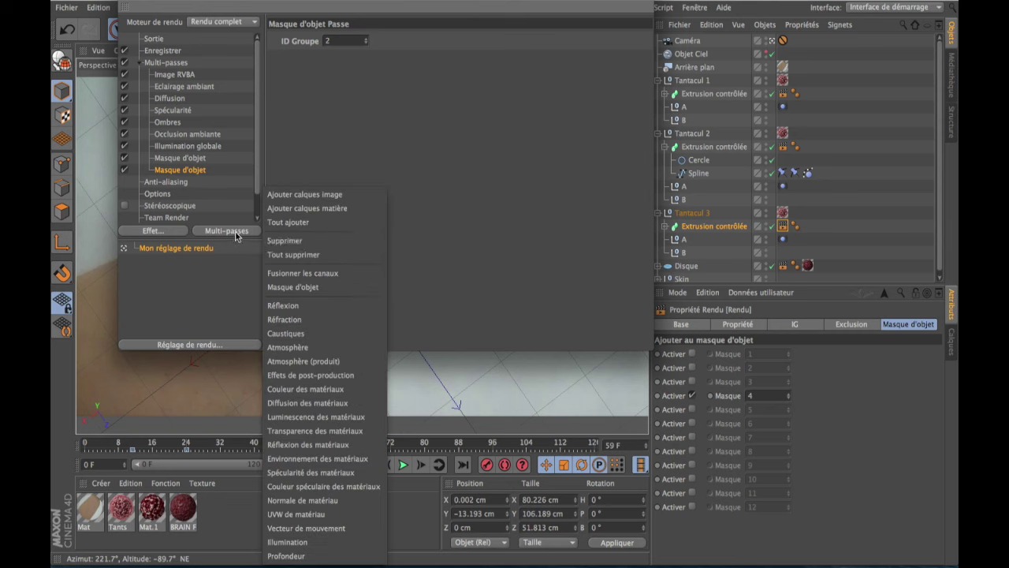
pyautogui.click(314, 287)
pyautogui.click(365, 40)
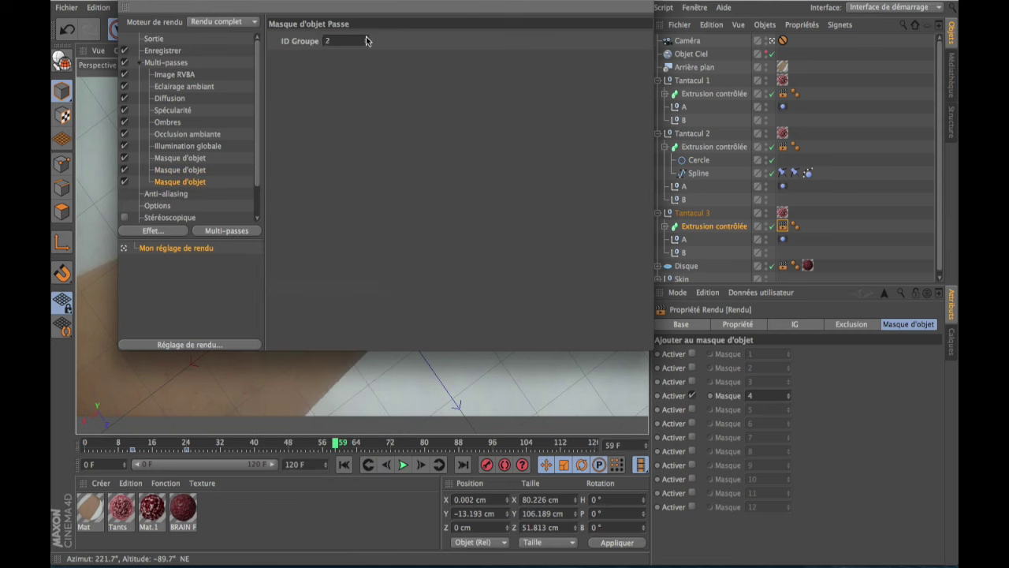
pyautogui.click(225, 231)
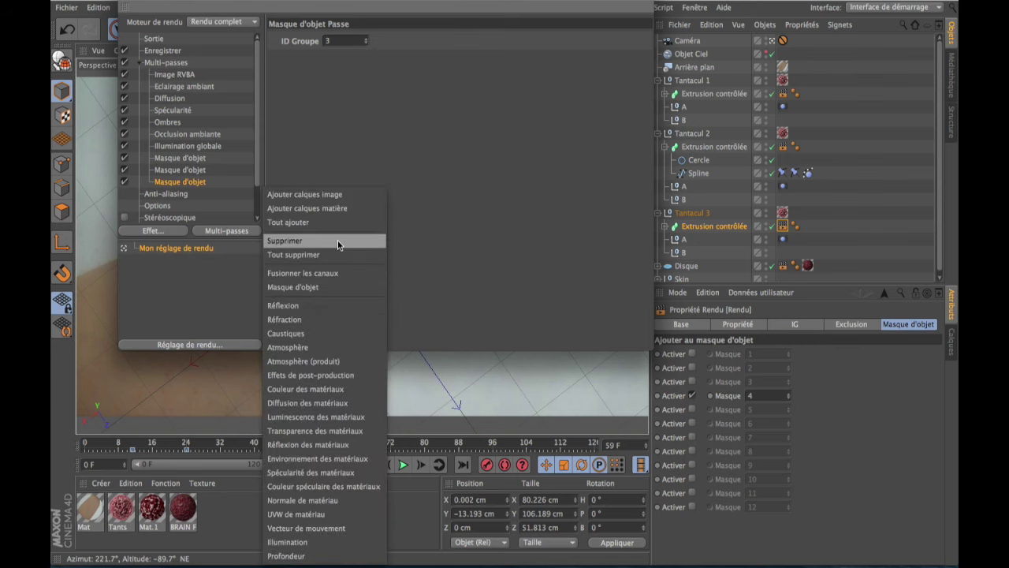
pyautogui.click(317, 289)
pyautogui.doubleClick(361, 40)
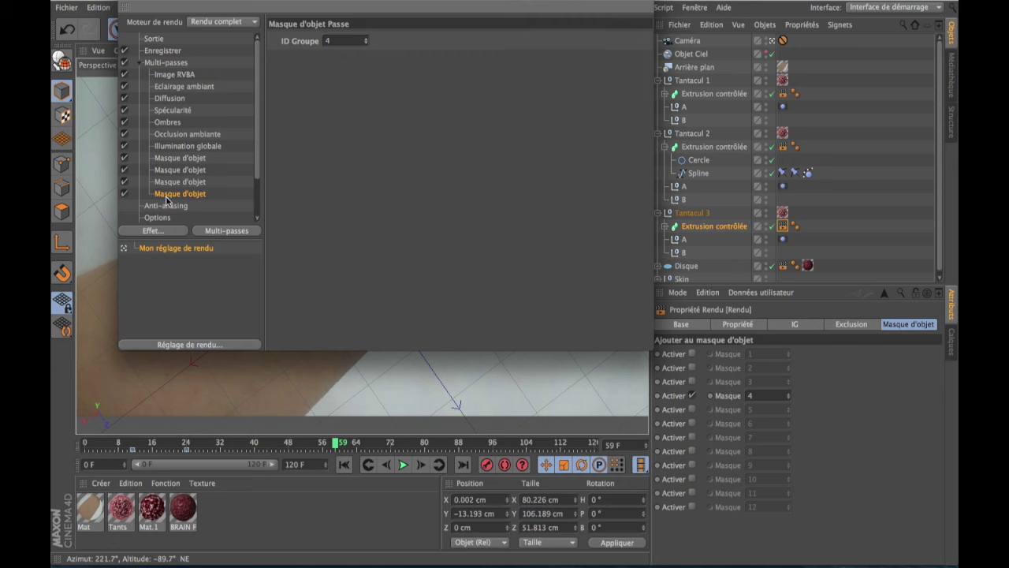
pyautogui.click(179, 159)
pyautogui.click(173, 147)
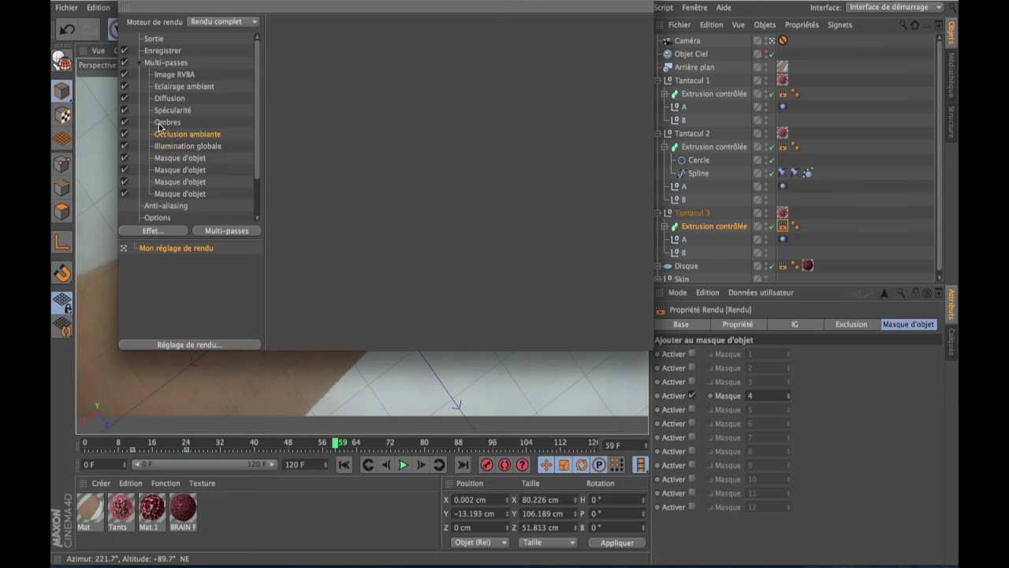
# - On the Enregistrer page, open the file chooser for the multi-pass Chemin d'accès
pyautogui.click(166, 111)
pyautogui.click(162, 51)
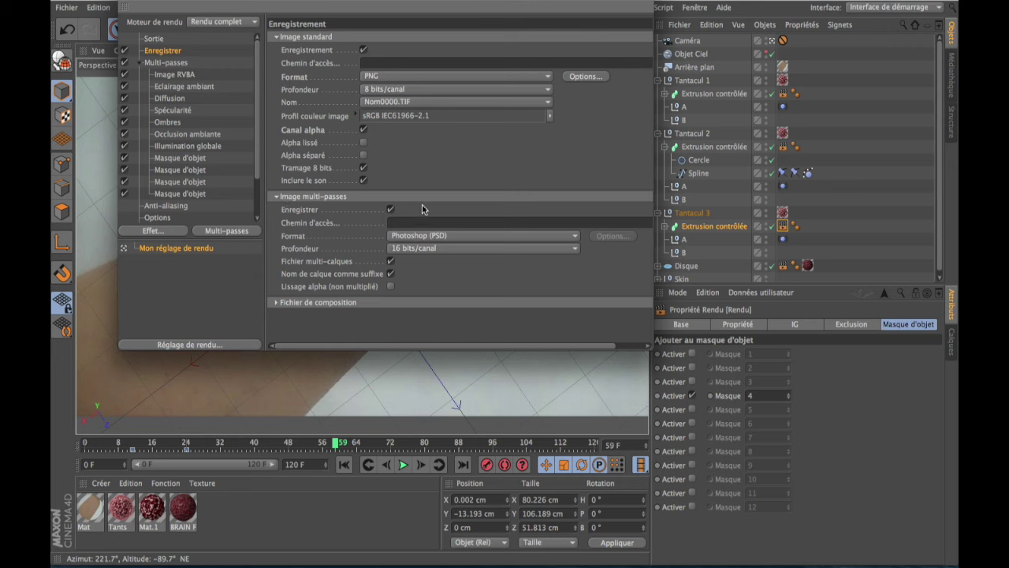
pyautogui.moveTo(460, 345); pyautogui.dragTo(524, 347)
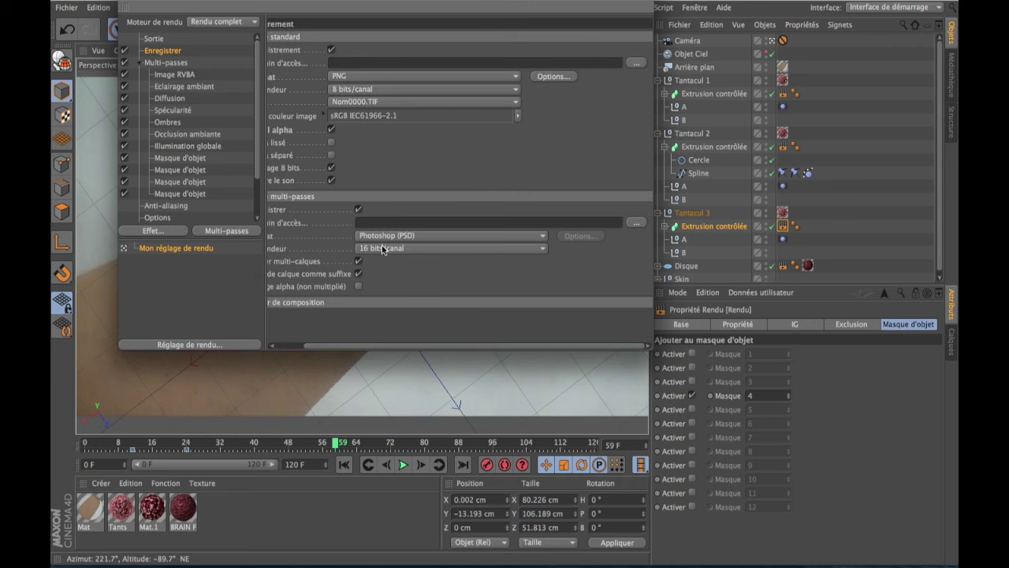
pyautogui.moveTo(376, 344); pyautogui.dragTo(347, 344)
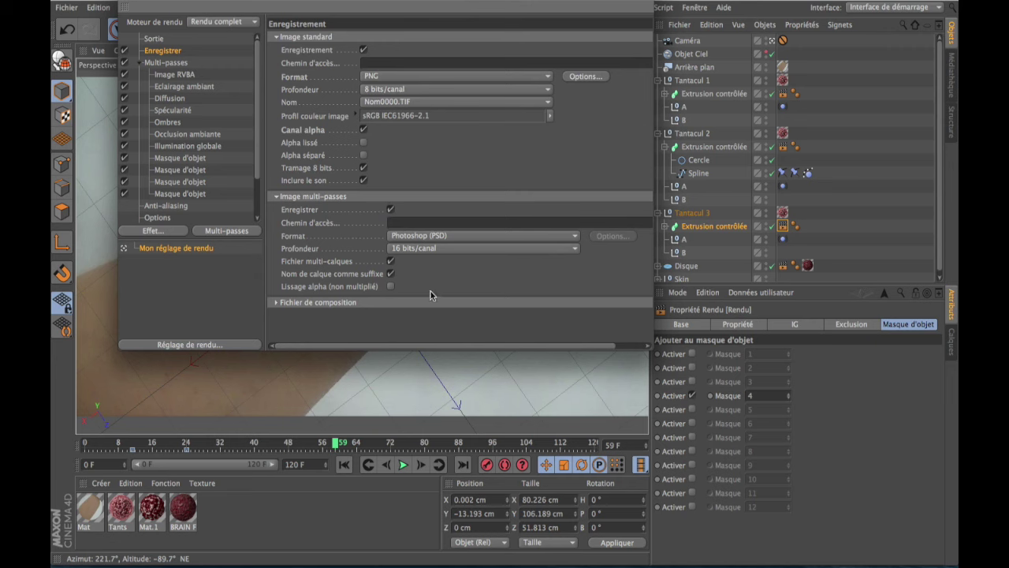
pyautogui.moveTo(421, 351); pyautogui.dragTo(514, 349)
pyautogui.click(635, 224)
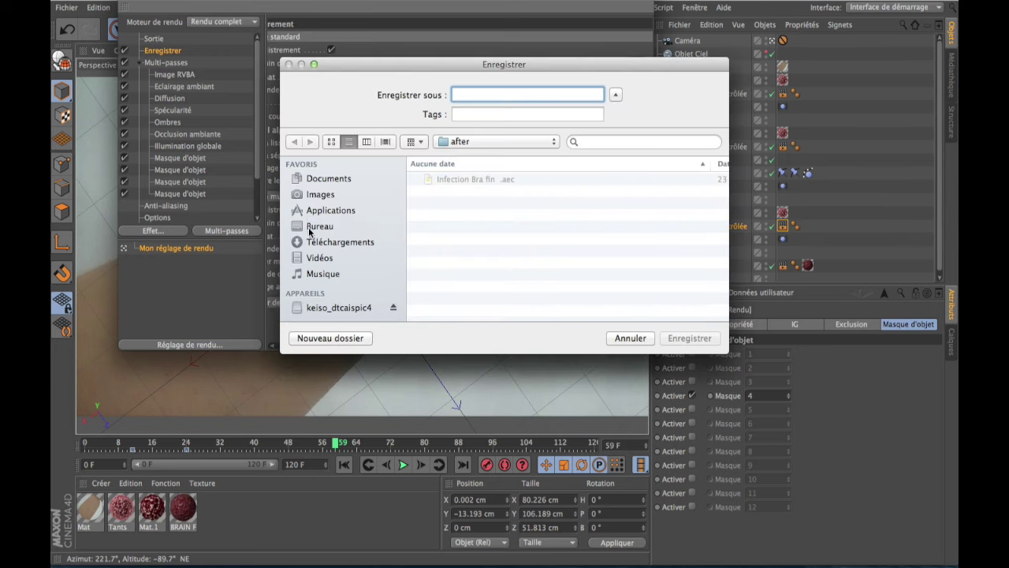
# - Browse to Bureau > Bra infect > Rendu, then cancel without setting a multi-pass path
pyautogui.click(310, 229)
pyautogui.click(453, 194)
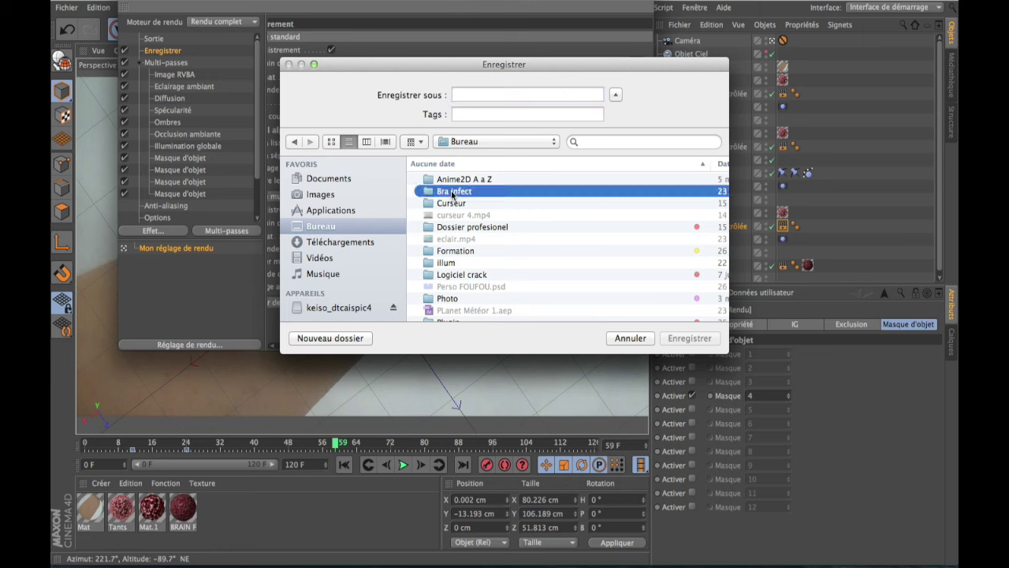
pyautogui.doubleClick(453, 193)
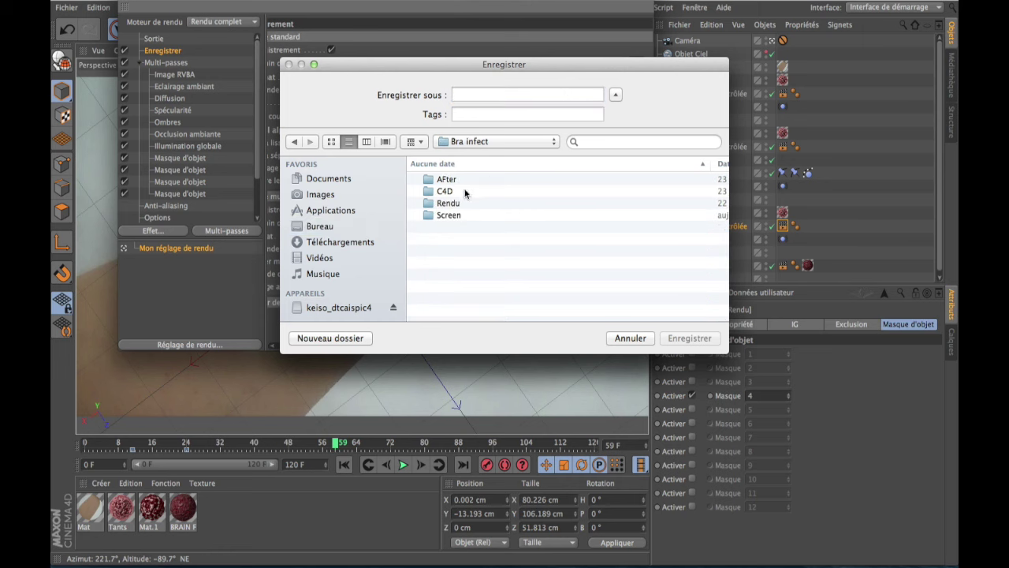
pyautogui.doubleClick(449, 203)
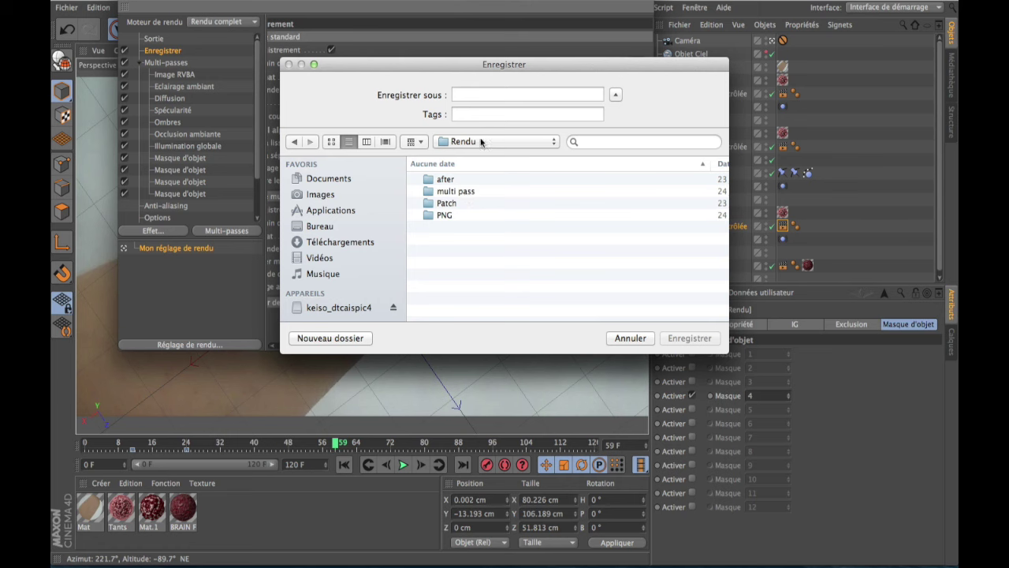
pyautogui.click(484, 92)
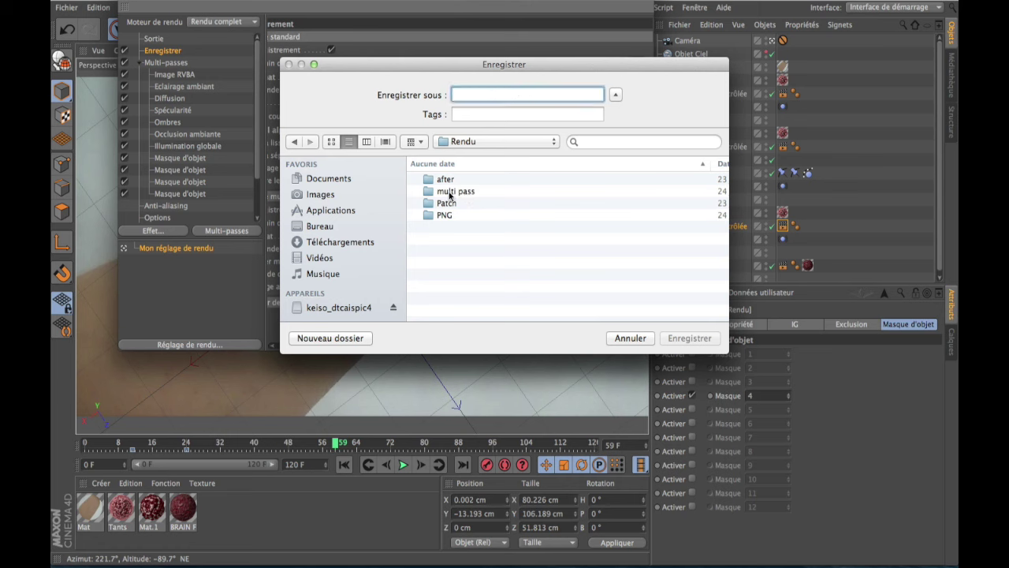
pyautogui.click(634, 337)
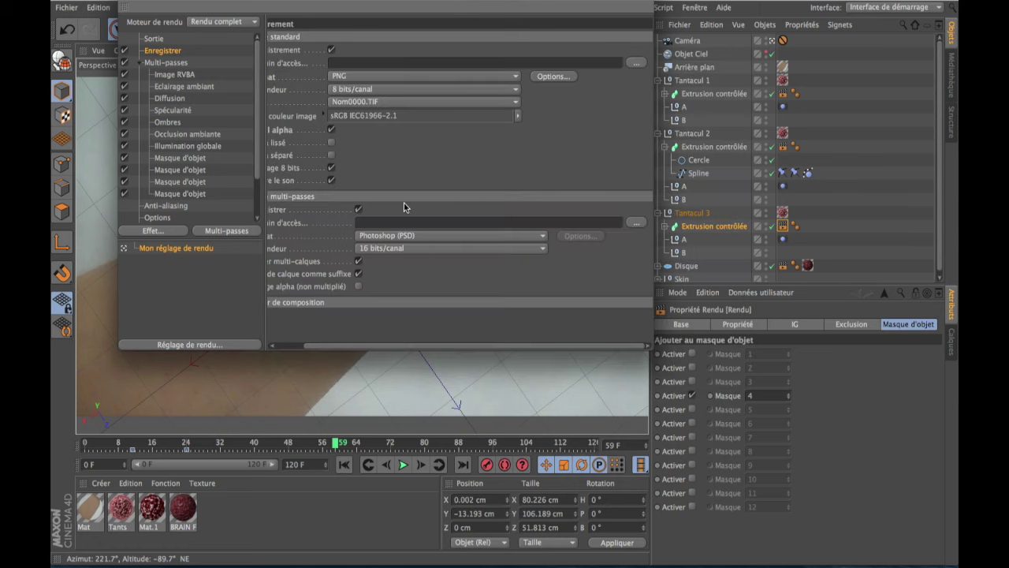
# - Set the multi-pass image format to PNG
pyautogui.moveTo(371, 344); pyautogui.dragTo(341, 345)
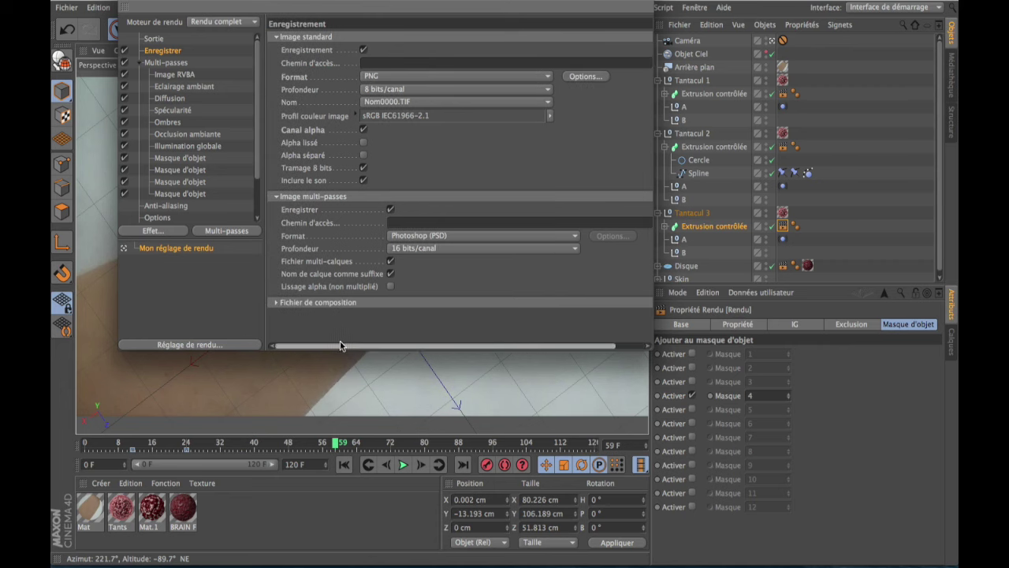
pyautogui.click(562, 236)
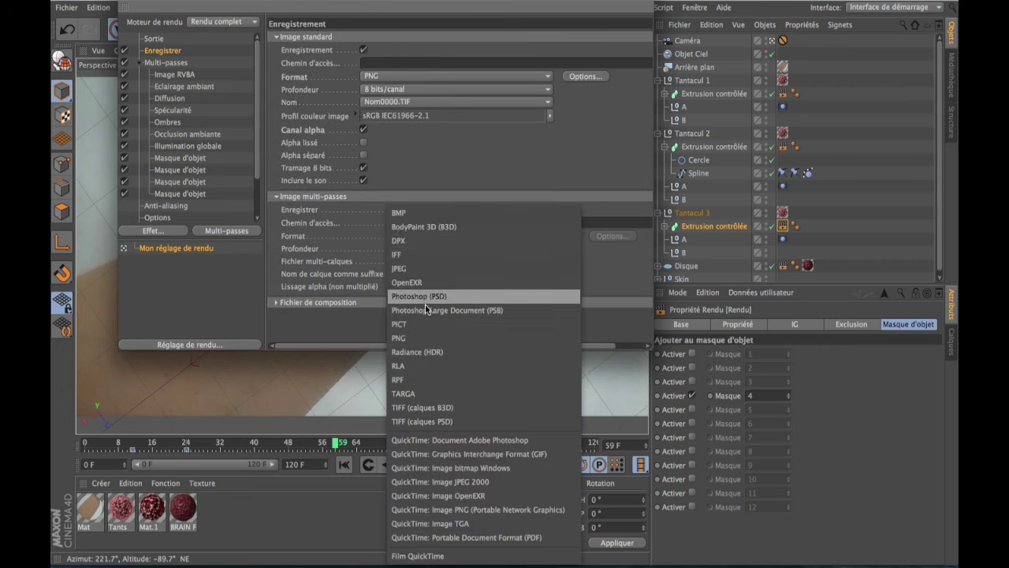
pyautogui.click(419, 339)
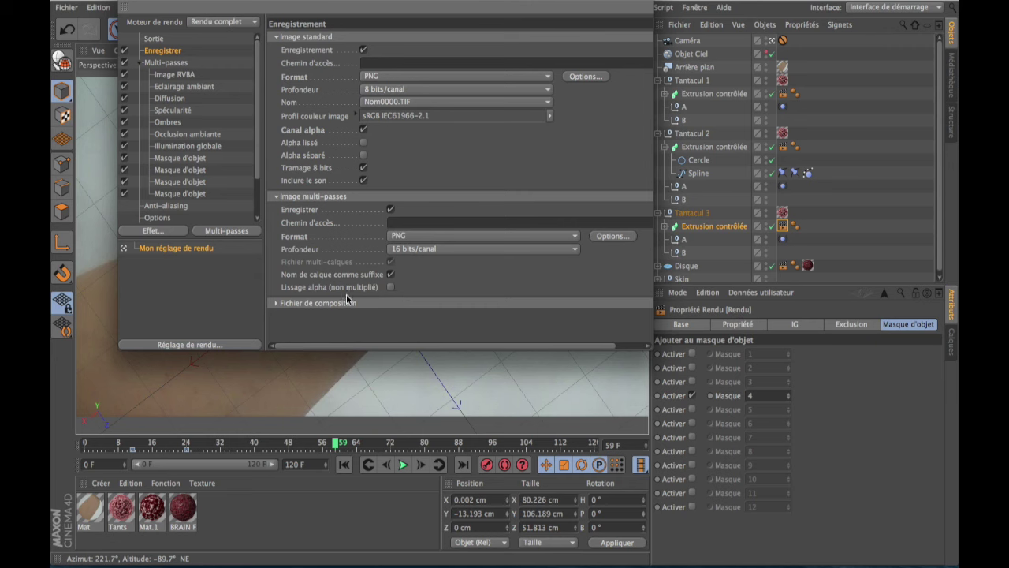
# - Expand the Fichier de composition section to reveal its After Effects compositing options
pyautogui.hscroll(3, 373, 347)
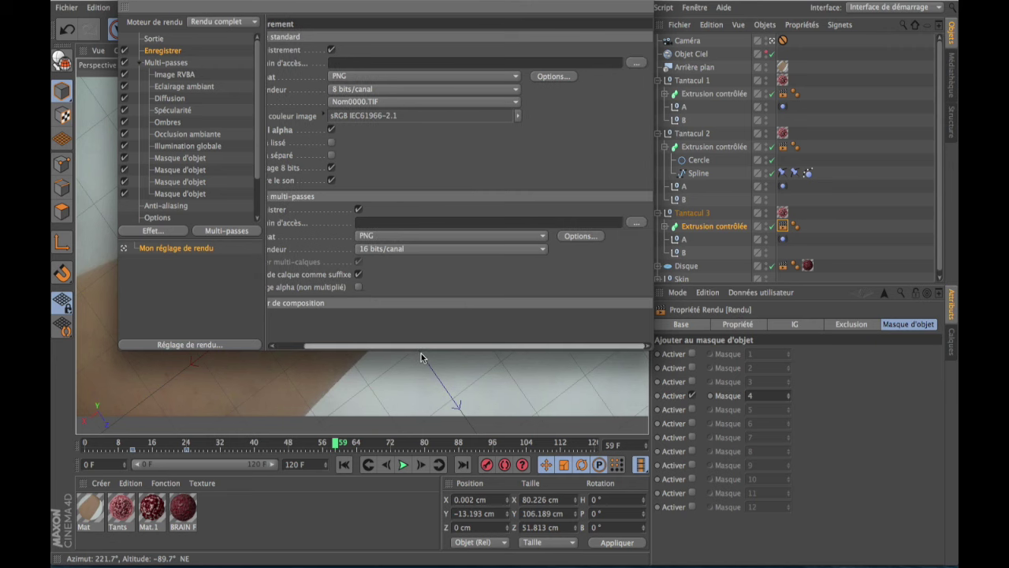
pyautogui.hscroll(-3, 376, 351)
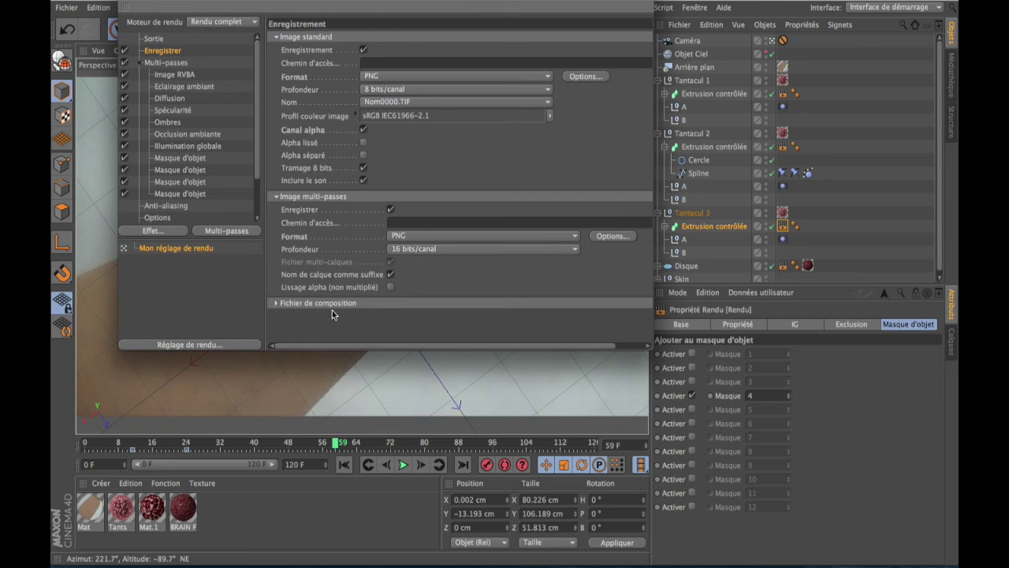
pyautogui.click(275, 304)
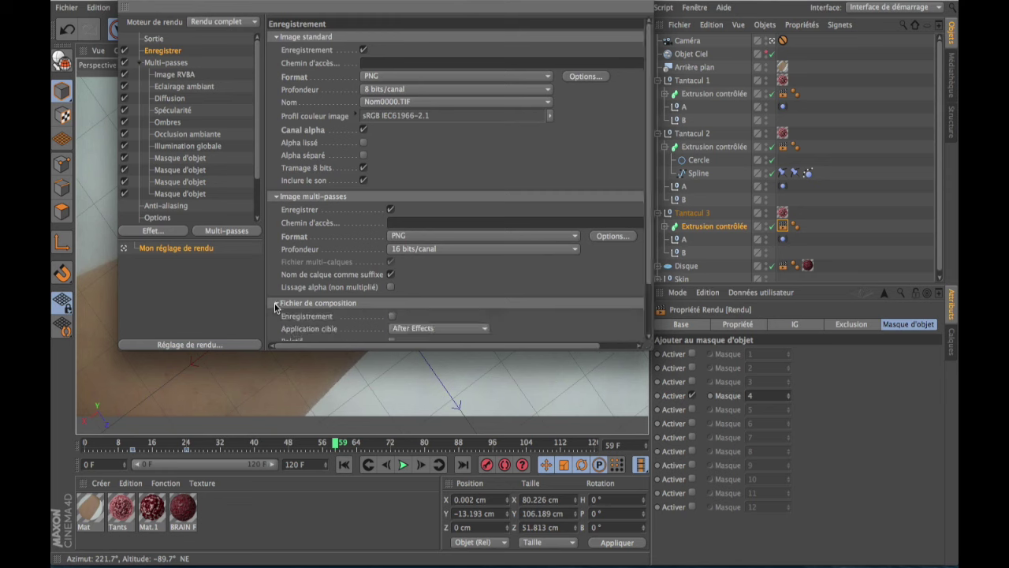
pyautogui.moveTo(651, 176); pyautogui.dragTo(651, 236)
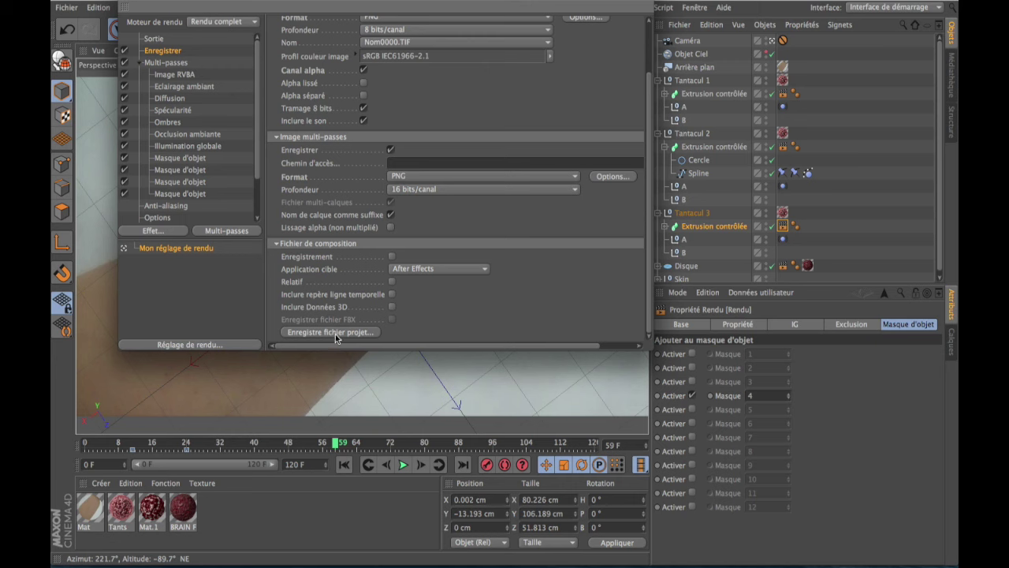
# - Enable composition-file output with 3D data and save 'Infection Bra light .aec' into Bra infect/Rendu
pyautogui.click(391, 257)
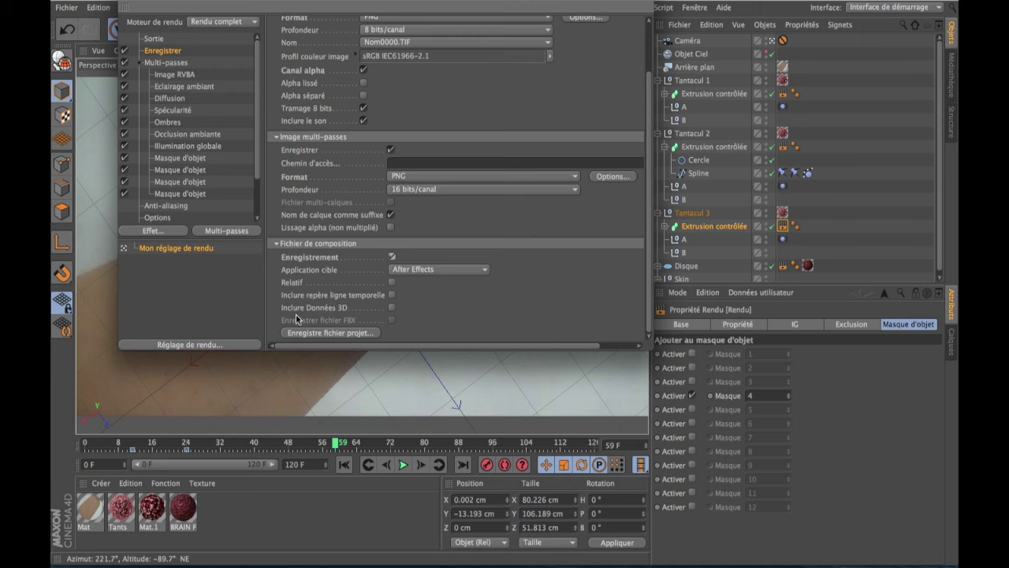
pyautogui.click(393, 308)
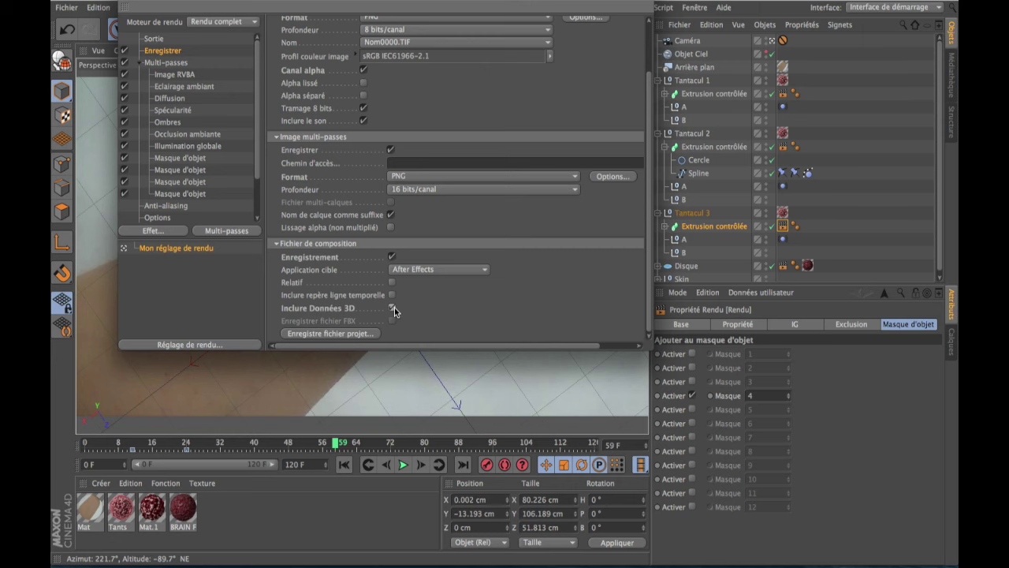
pyautogui.click(323, 333)
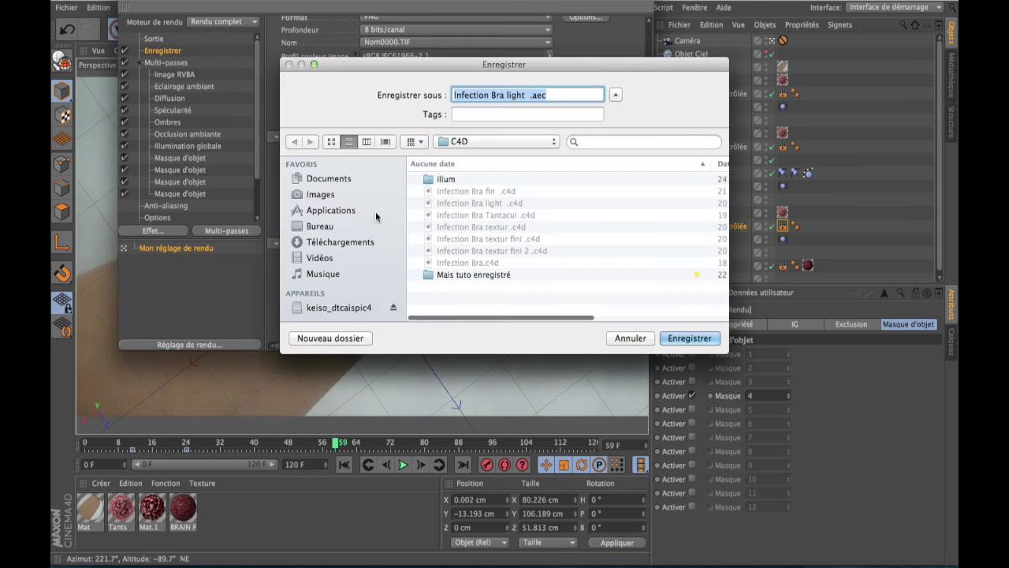
pyautogui.click(319, 226)
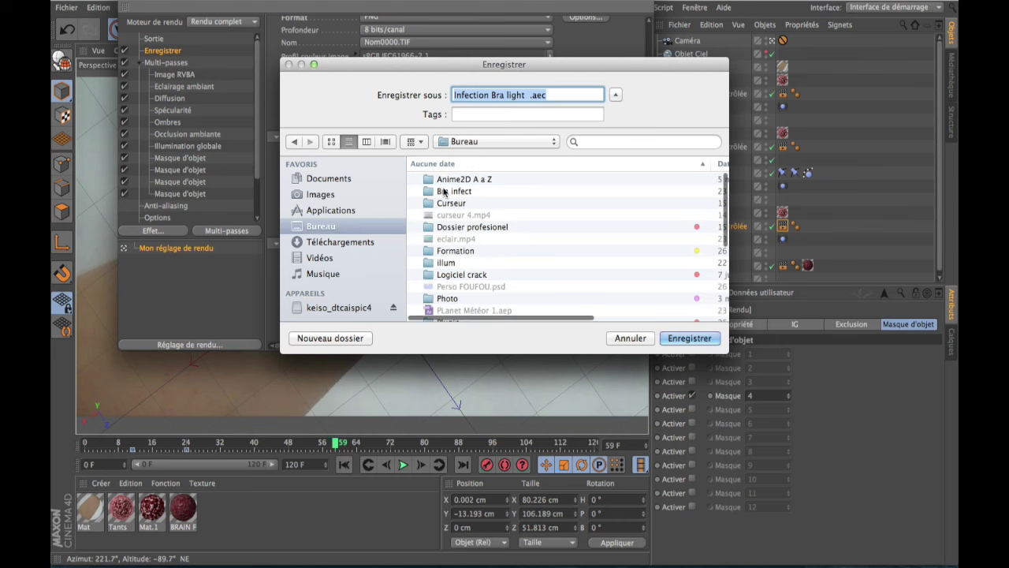
pyautogui.doubleClick(445, 191)
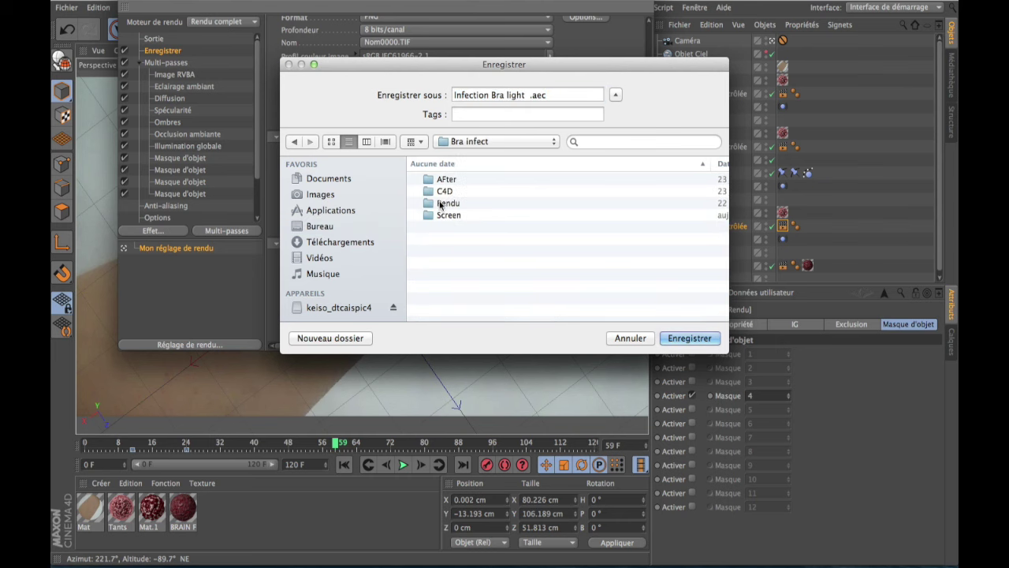
pyautogui.doubleClick(442, 203)
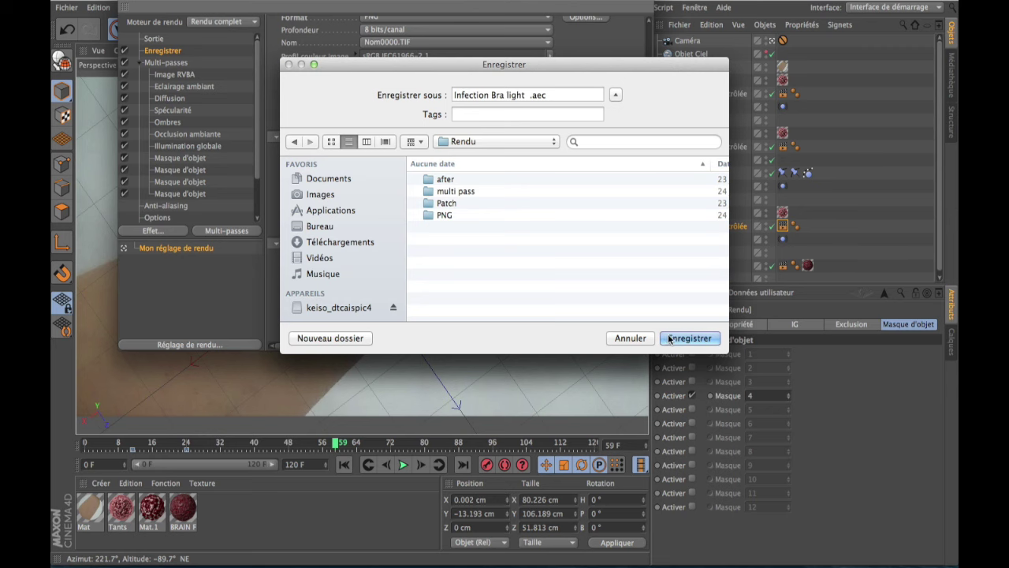
pyautogui.click(642, 339)
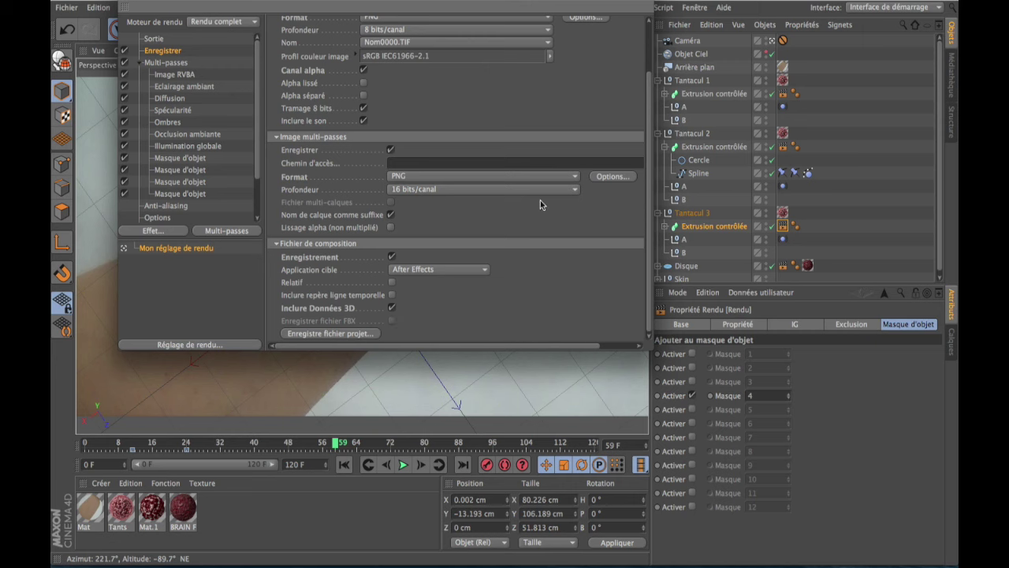
# - Switch to the Sortie page, then close the Render Settings window to return to the viewport
pyautogui.scroll(1, 647, 160)
pyautogui.moveTo(647, 160); pyautogui.dragTo(653, 101)
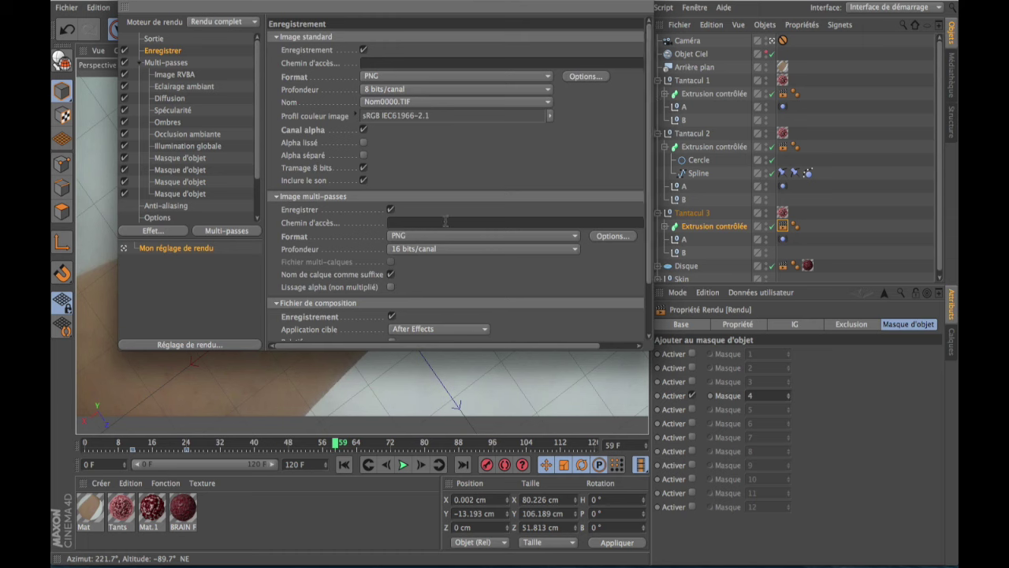
pyautogui.scroll(-3, 638, 251)
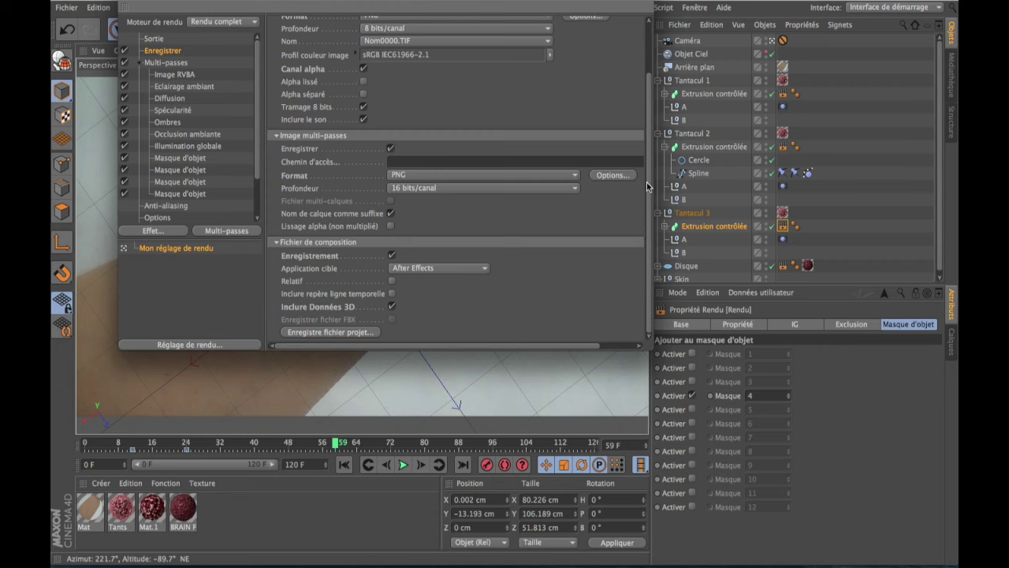
pyautogui.moveTo(651, 185); pyautogui.dragTo(648, 123)
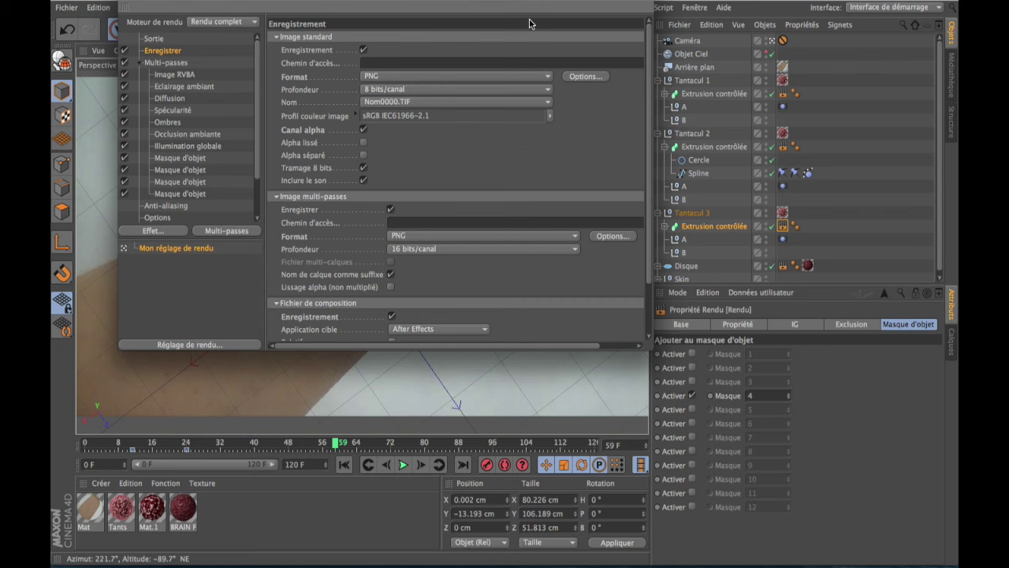
pyautogui.click(147, 40)
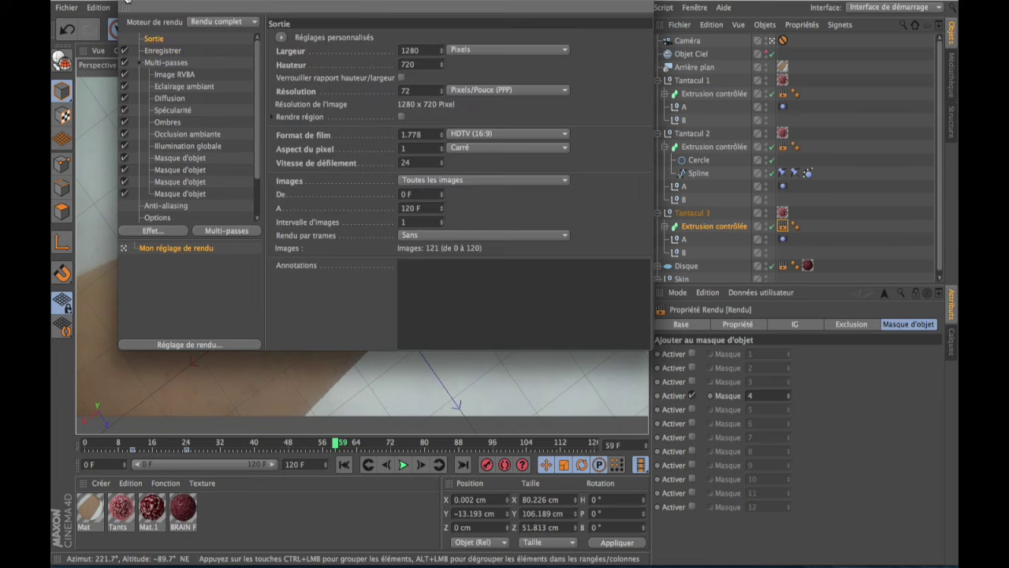
pyautogui.click(126, 1)
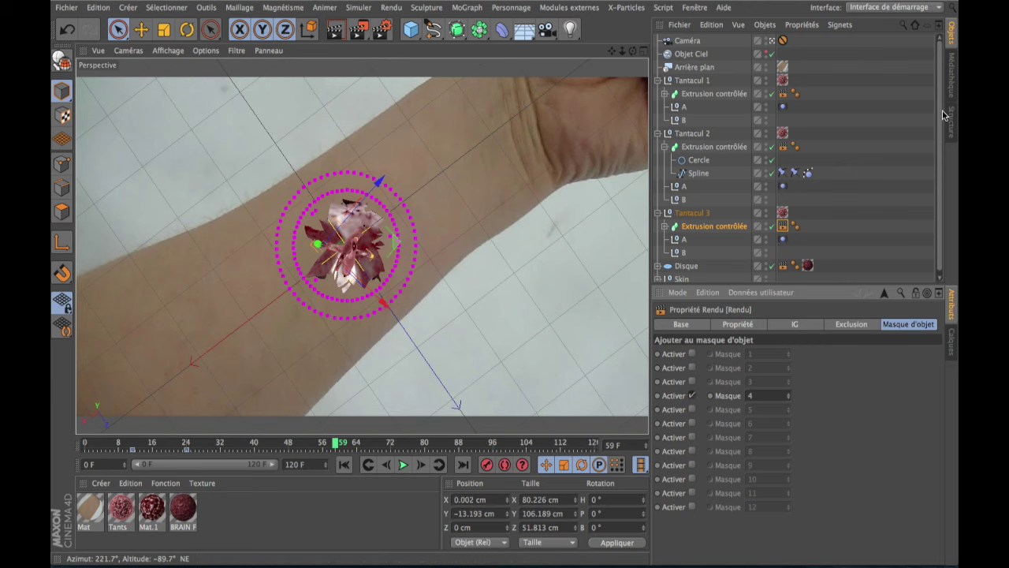
# - Collapse Tantacul 1–3, expand Skin and select its Tissu cloth tag
pyautogui.moveTo(824, 286); pyautogui.dragTo(822, 338)
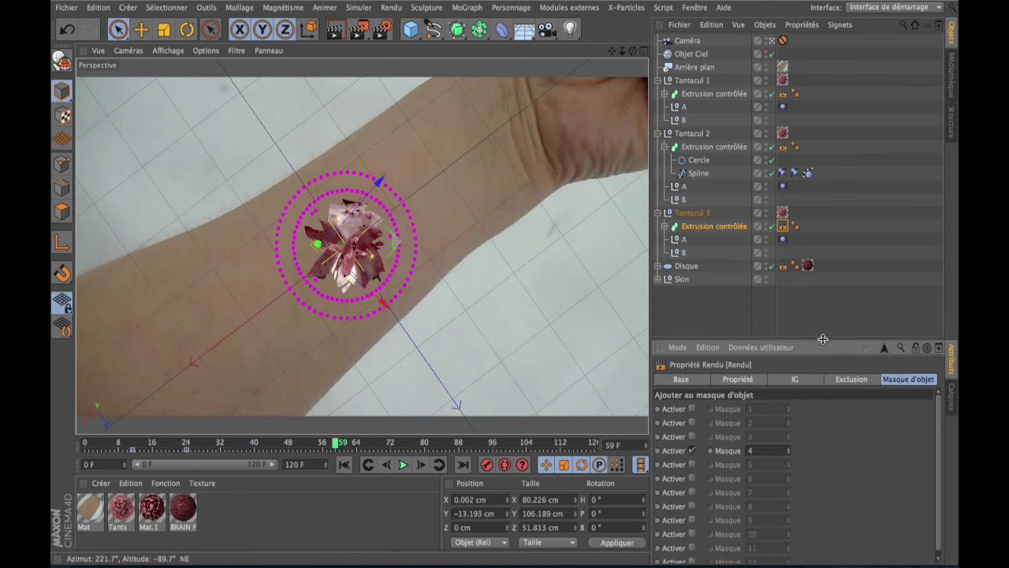
pyautogui.click(657, 134)
pyautogui.click(658, 80)
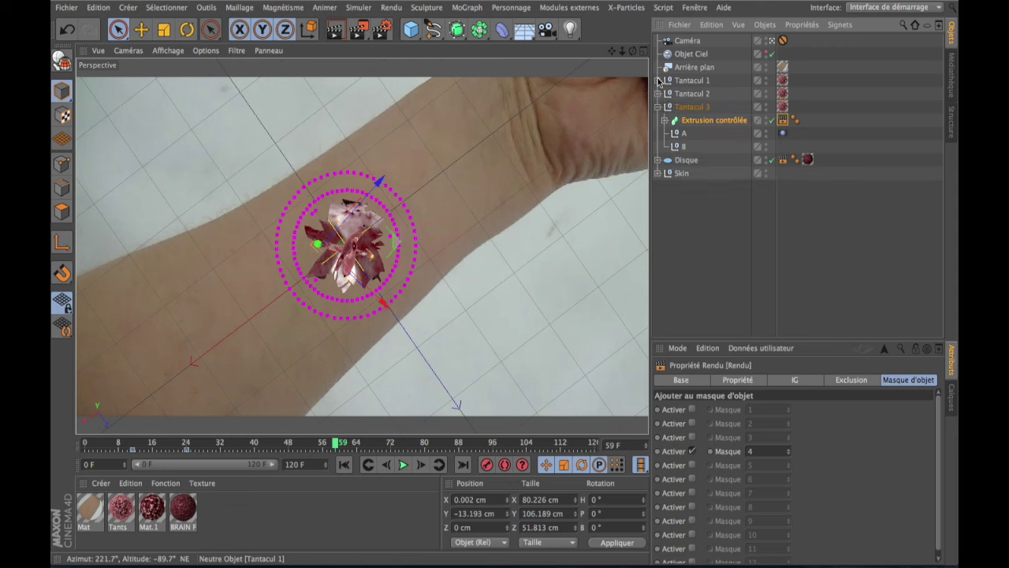
pyautogui.click(658, 106)
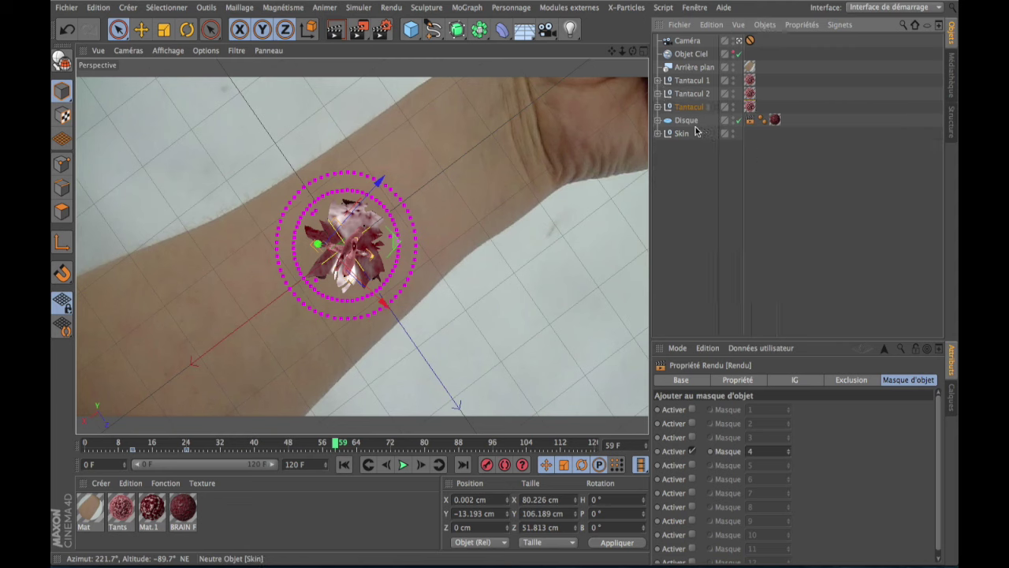
pyautogui.click(657, 142)
pyautogui.click(657, 133)
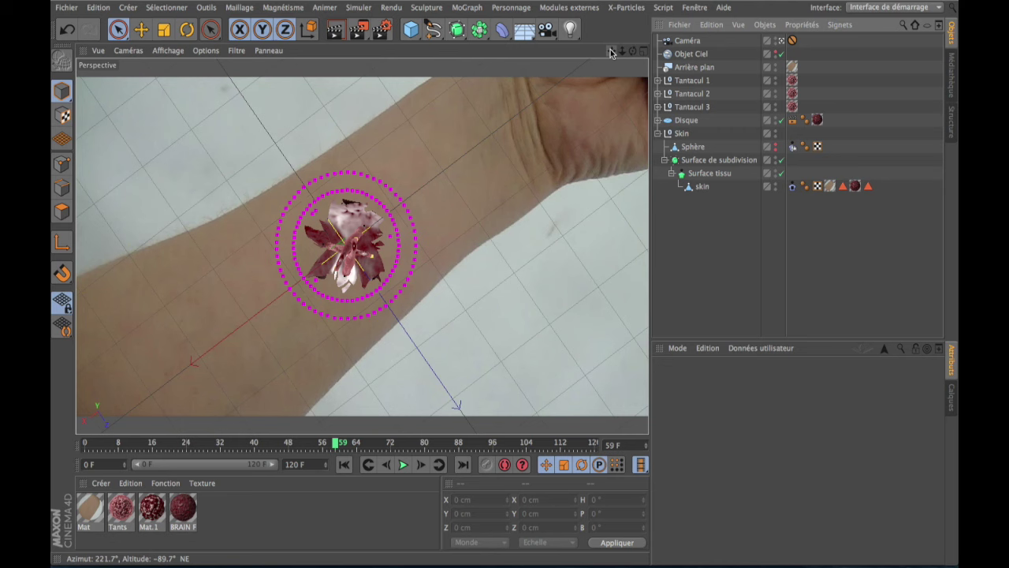
pyautogui.click(792, 187)
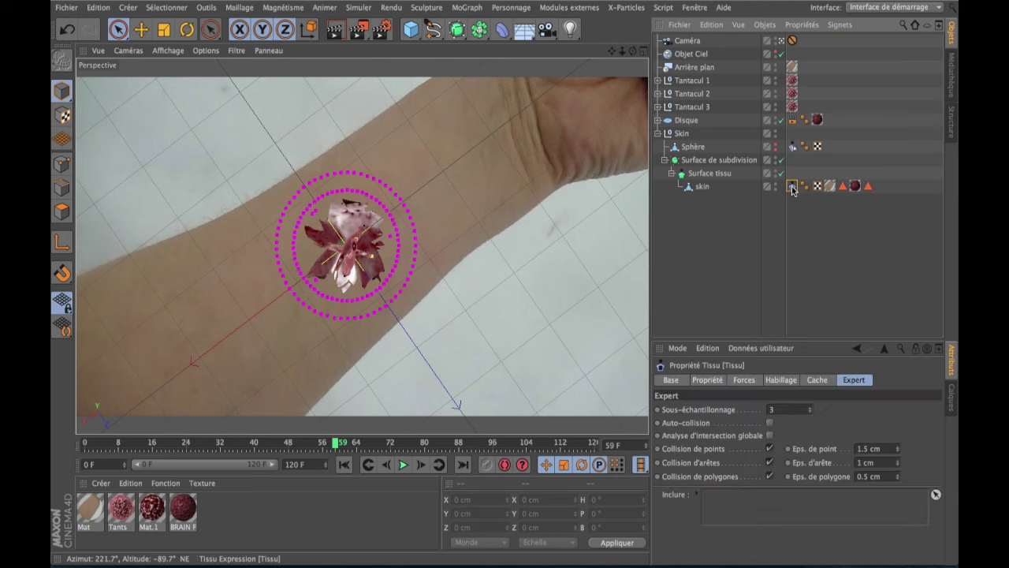
# - Empty the skin's cloth cache and show the Propriété settings
pyautogui.click(818, 381)
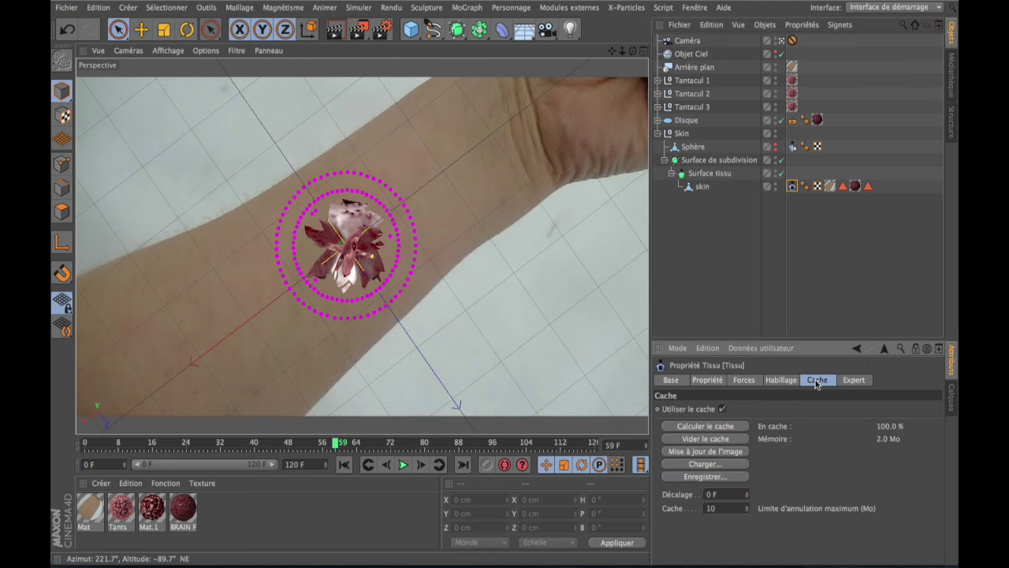
pyautogui.click(705, 439)
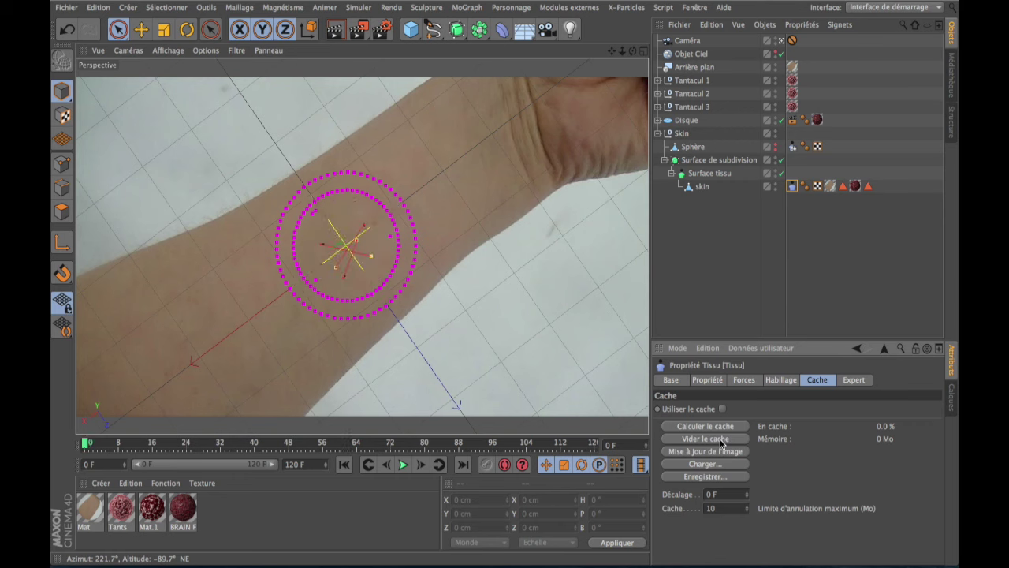
pyautogui.click(704, 380)
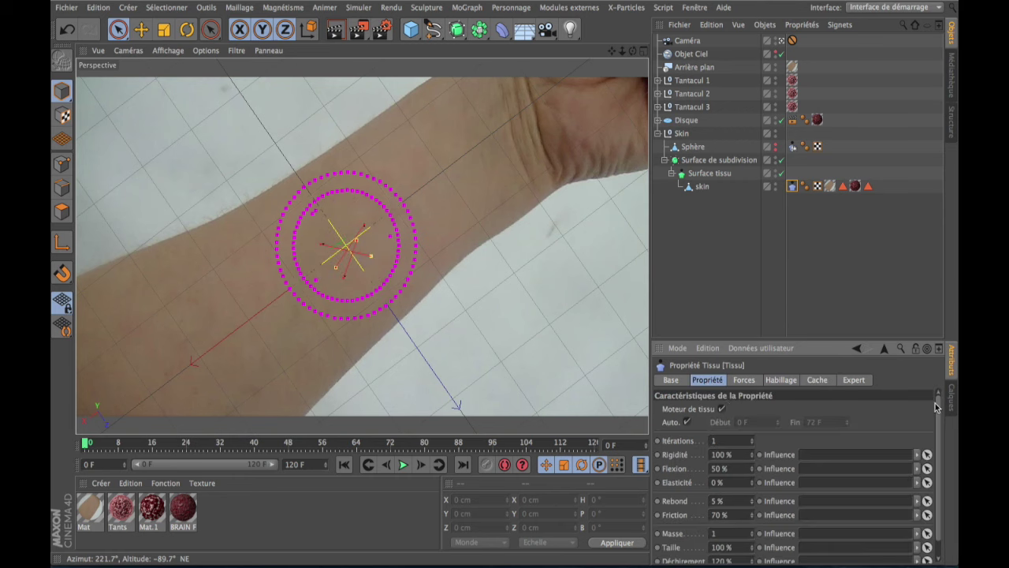
pyautogui.moveTo(938, 408); pyautogui.dragTo(939, 430)
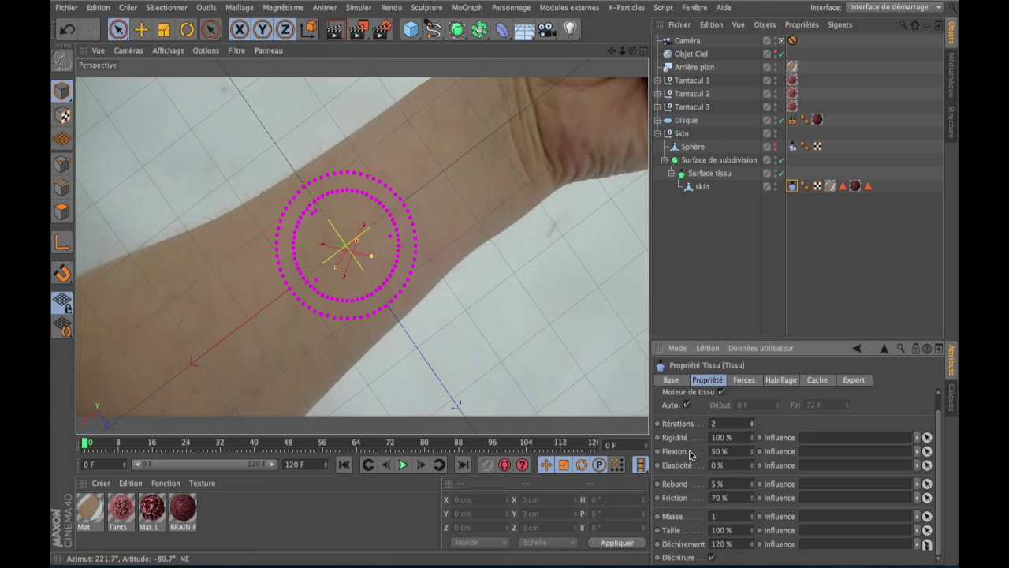
# - Set the skin cloth to Flexion 10%, Elasticité 3%, Rebond 0% and Friction 25%
pyautogui.click(732, 451)
pyautogui.write('1')
pyautogui.press('Return')
pyautogui.doubleClick(733, 465)
pyautogui.write('3')
pyautogui.press('Return')
pyautogui.doubleClick(732, 484)
pyautogui.write('0')
pyautogui.press('Return')
pyautogui.doubleClick(742, 498)
pyautogui.write('25')
pyautogui.press('Return')
# - Set cloth wind forces: Y direction 2 cm, turbulence 0, drag 60%, lift 15%
pyautogui.click(745, 381)
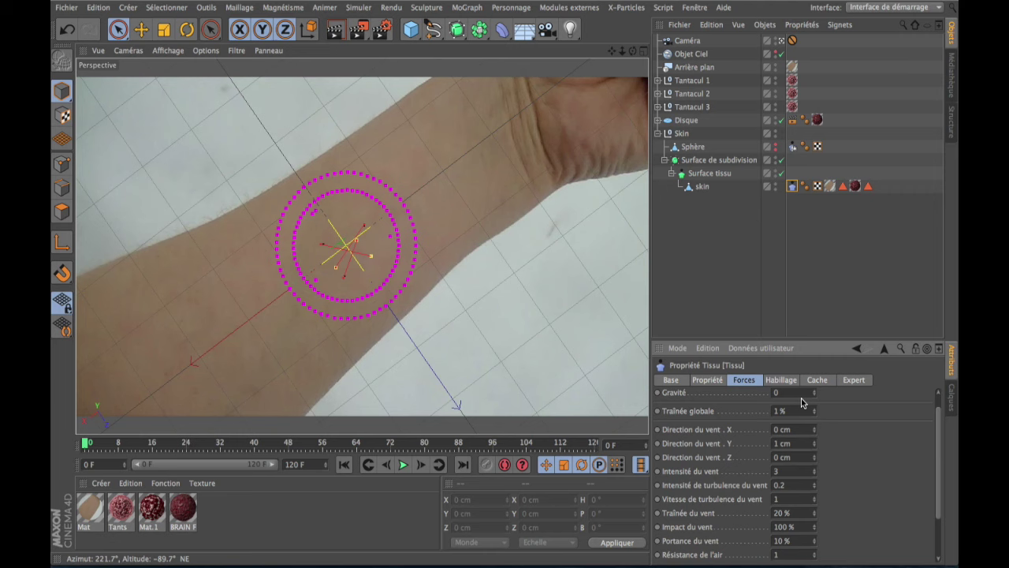
pyautogui.click(813, 442)
pyautogui.click(814, 444)
pyautogui.click(791, 442)
pyautogui.write('2')
pyautogui.doubleClick(792, 484)
pyautogui.write('0')
pyautogui.press('Return')
pyautogui.doubleClick(777, 512)
pyautogui.write('60')
pyautogui.doubleClick(784, 540)
pyautogui.write('15')
# - Review the Habillage and Expert tabs, then calculate the skin cloth cache to 100%
pyautogui.click(782, 383)
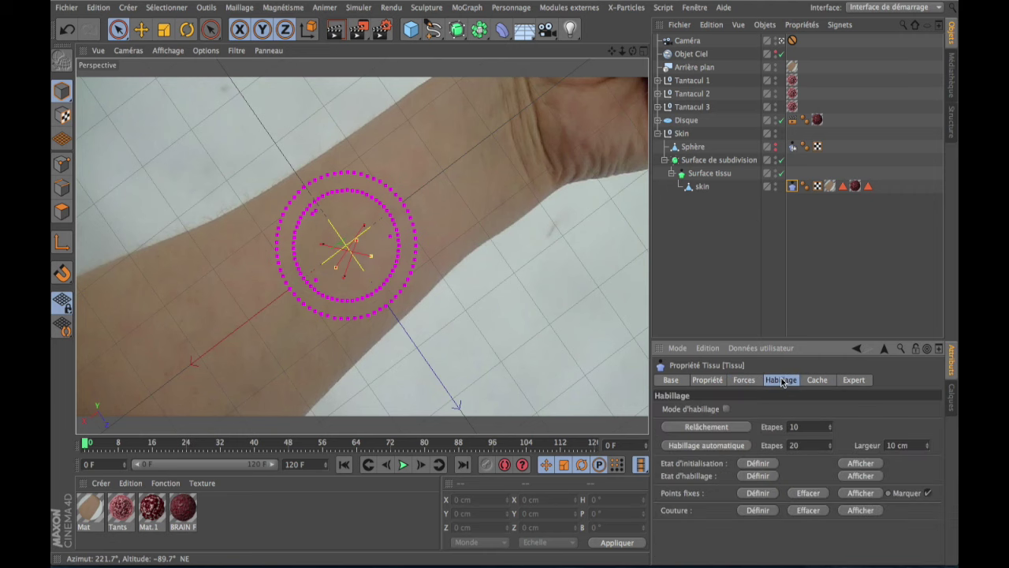
pyautogui.click(825, 384)
pyautogui.click(842, 384)
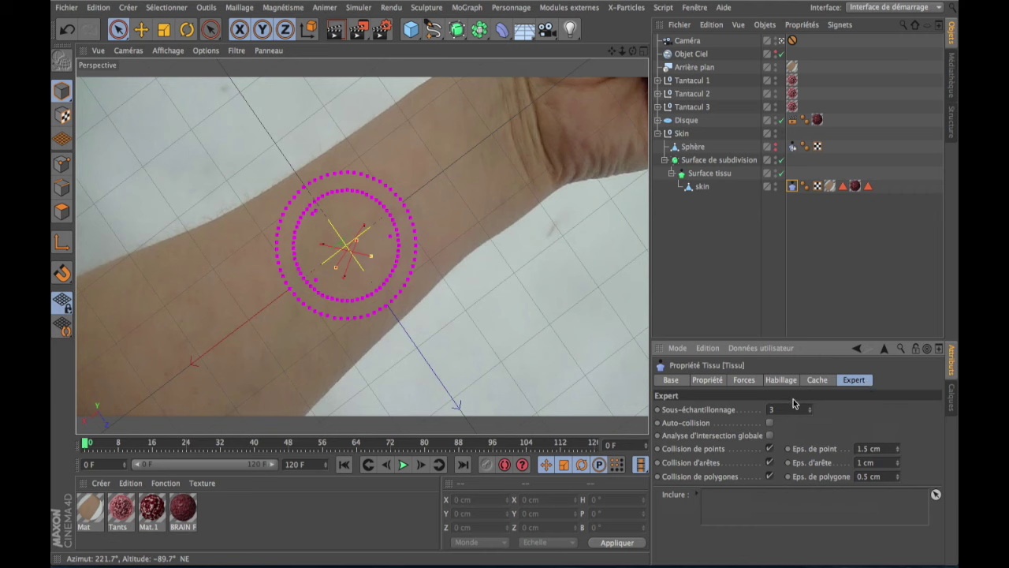
pyautogui.click(818, 382)
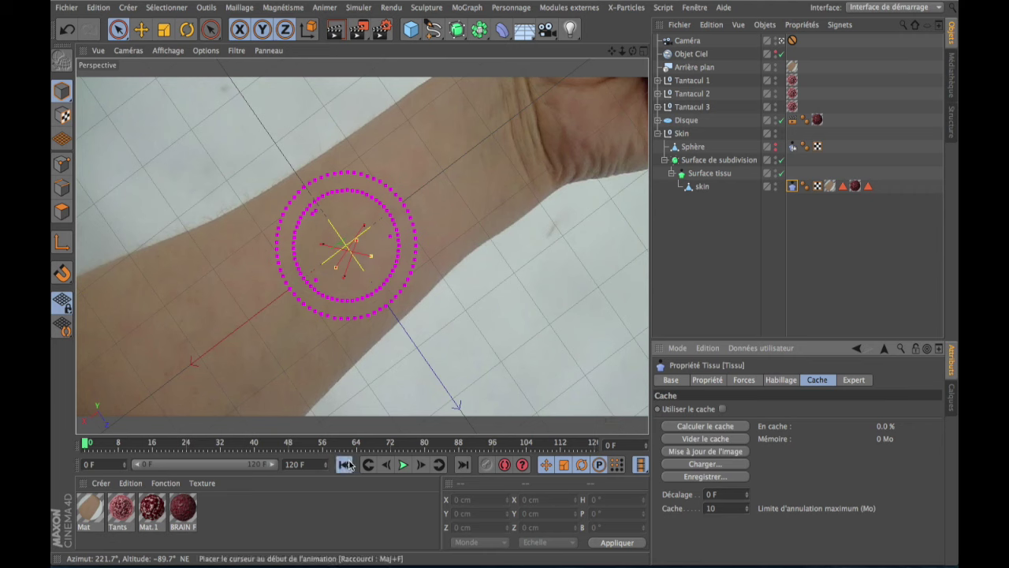
pyautogui.click(687, 428)
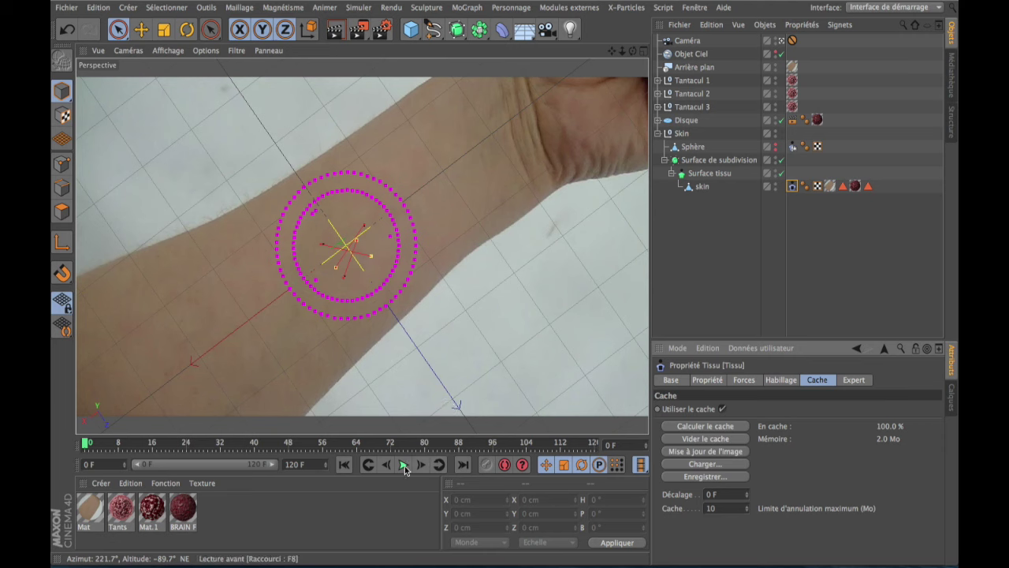
# - Set Tantacul 3 point A's vibration amplitude to Y 60 cm and Z 15 cm
pyautogui.click(695, 7)
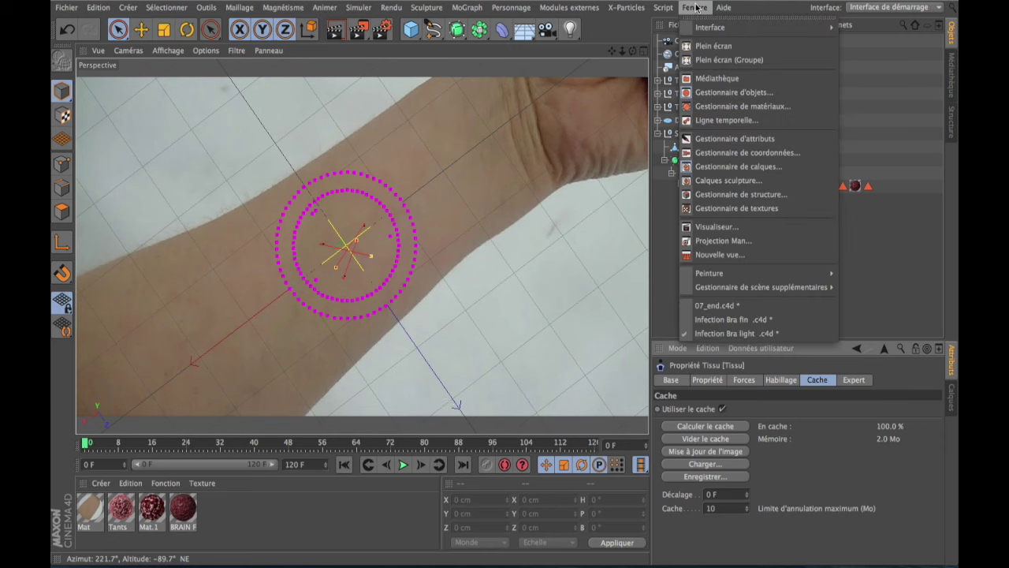
pyautogui.click(848, 280)
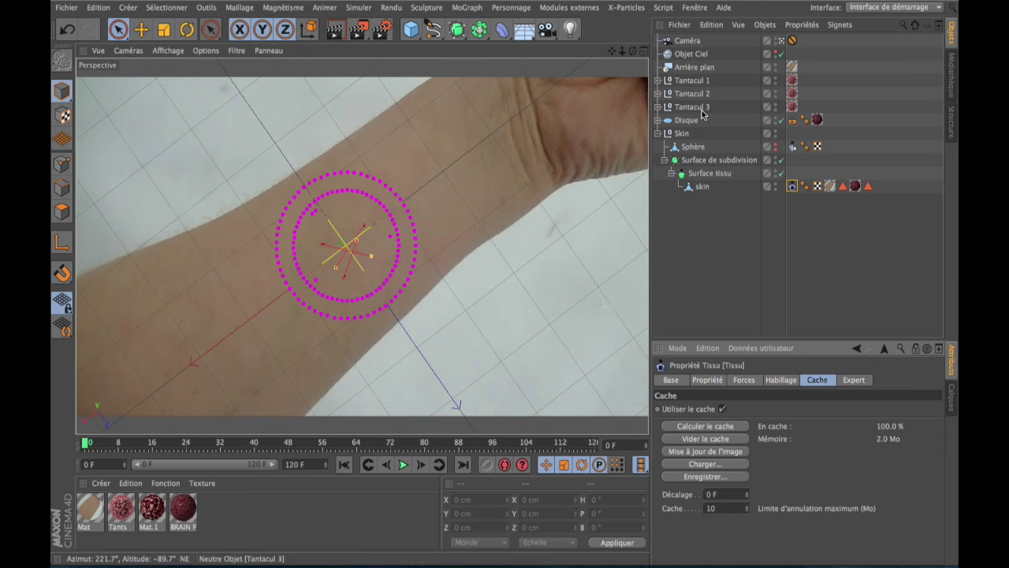
pyautogui.click(657, 107)
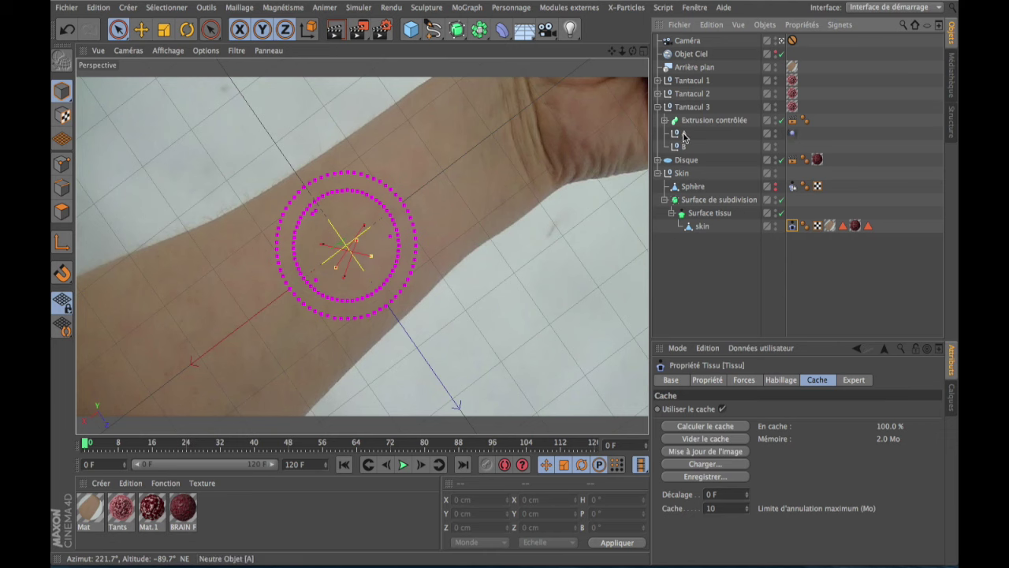
pyautogui.click(793, 135)
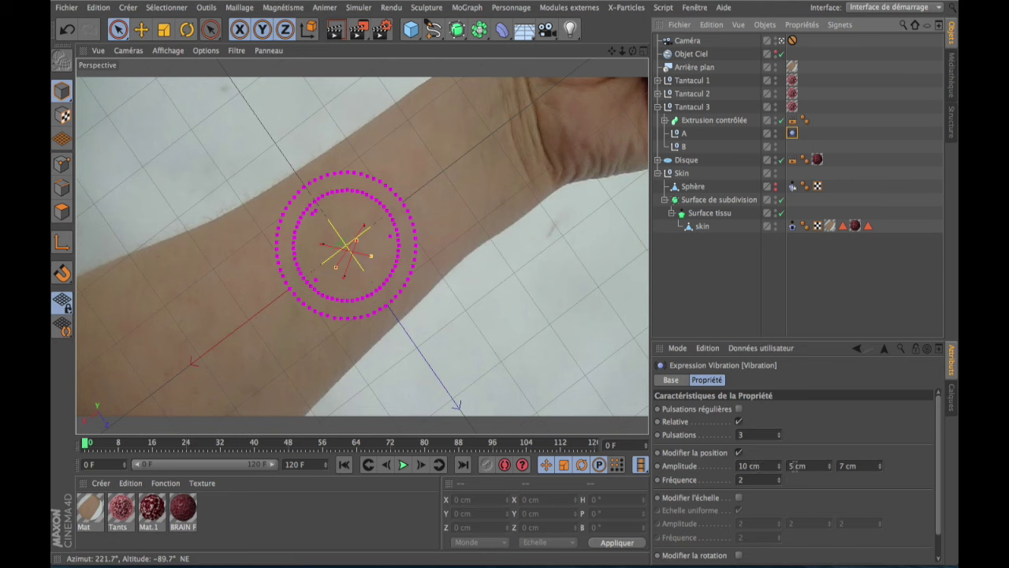
pyautogui.doubleClick(799, 466)
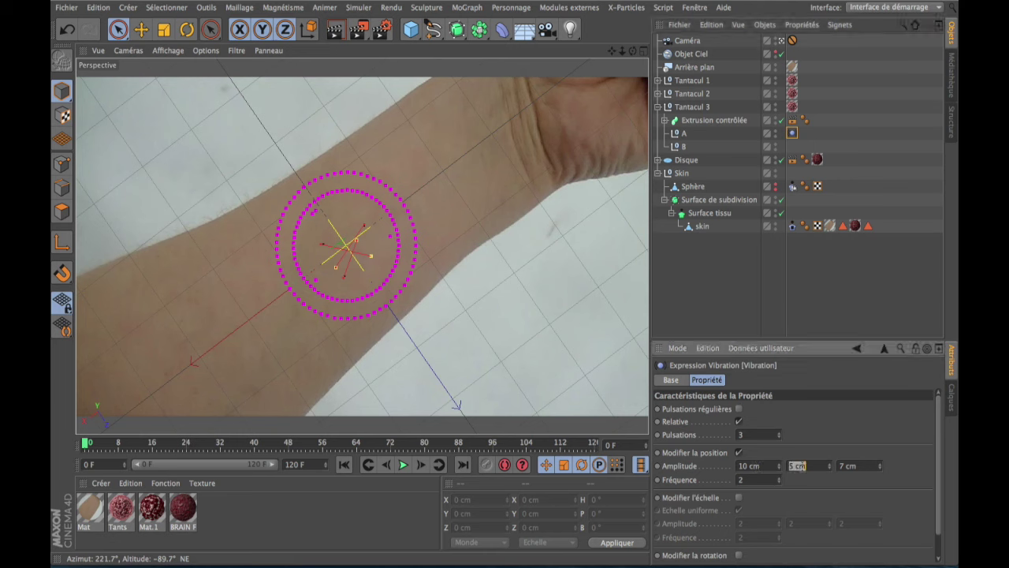
pyautogui.write('60')
pyautogui.click(867, 463)
pyautogui.doubleClick(867, 464)
pyautogui.write('15')
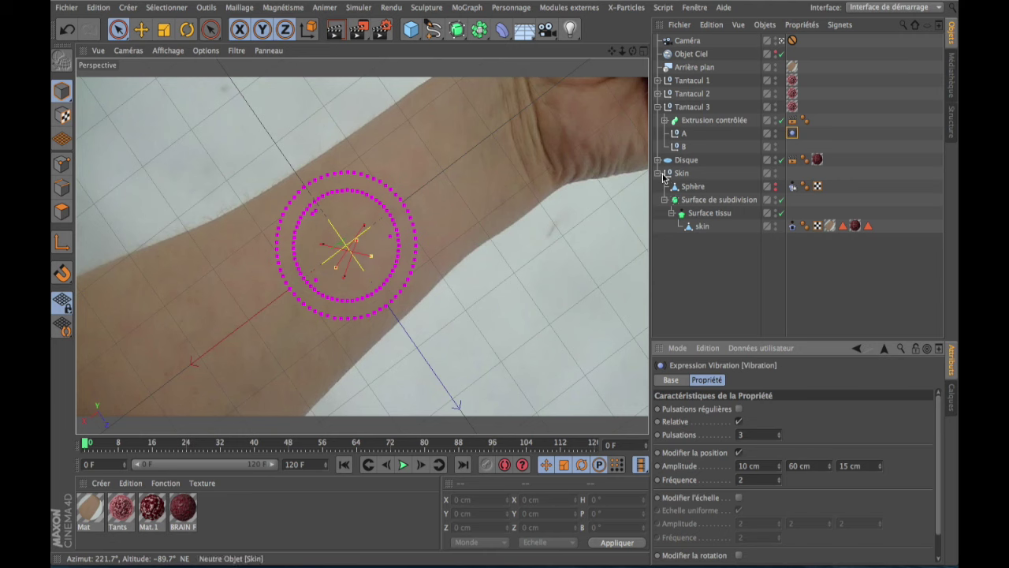
# - Set Tantacul 2 point A's vibration Y amplitude to 55 cm and frequency to 1
pyautogui.click(659, 107)
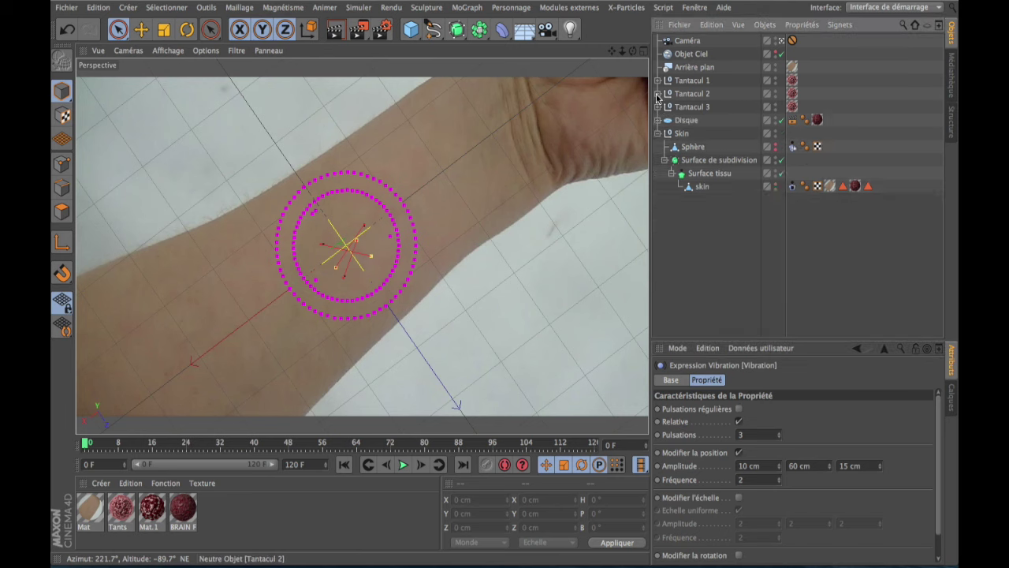
pyautogui.click(658, 94)
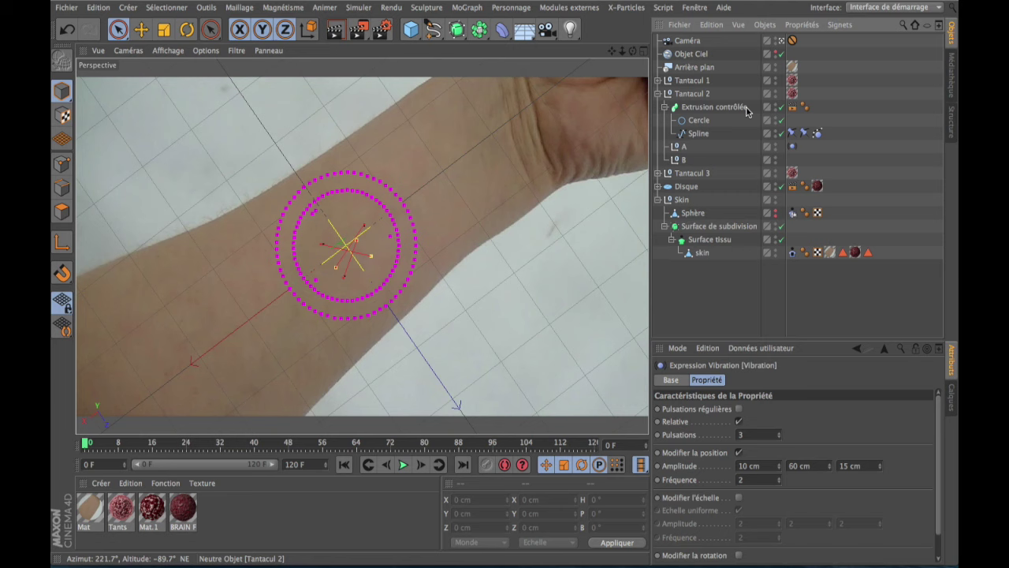
pyautogui.click(793, 147)
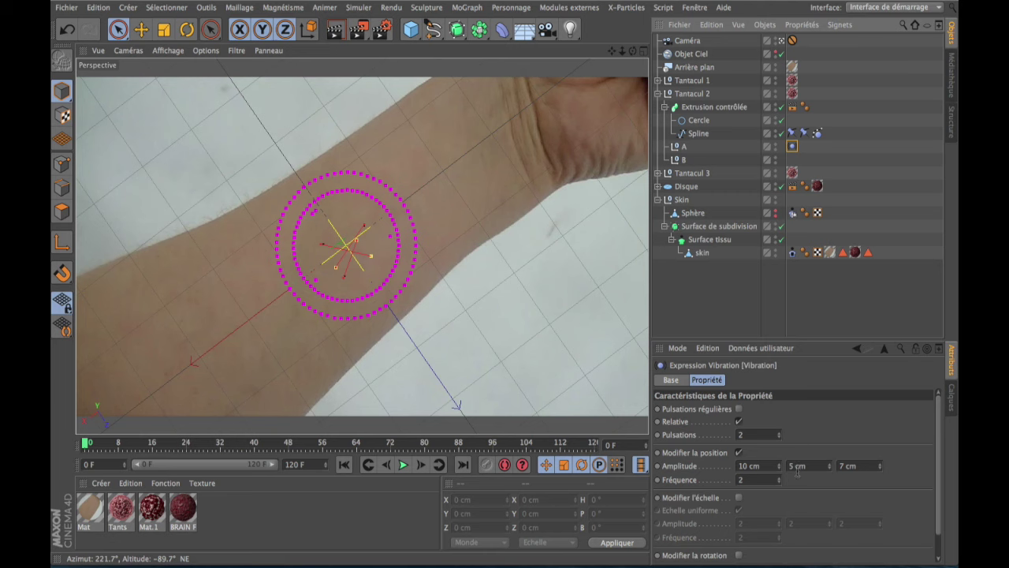
pyautogui.click(814, 466)
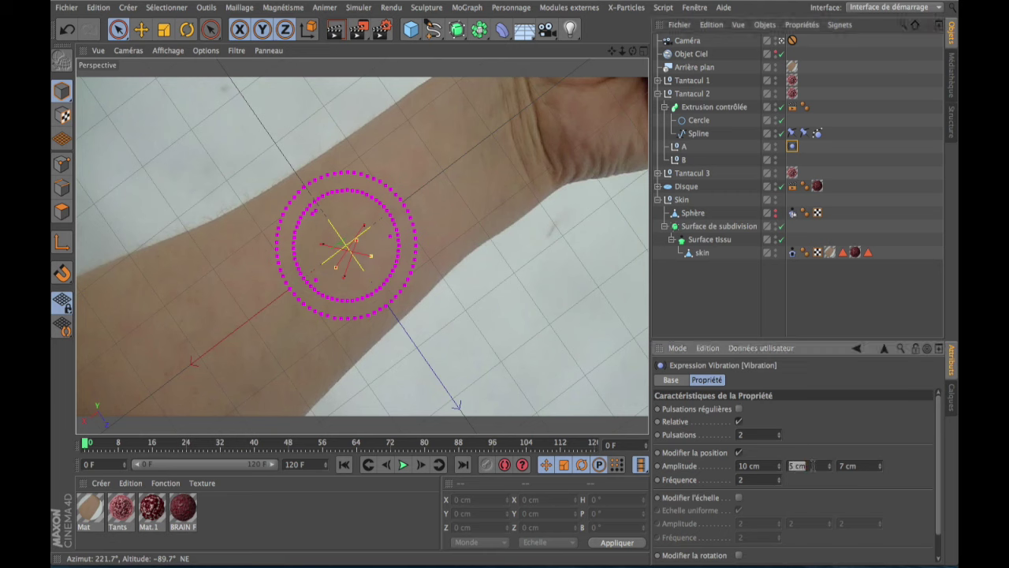
pyautogui.write('5')
pyautogui.write('5')
pyautogui.click(777, 482)
pyautogui.press('BackSpace')
pyautogui.press('BackSpace')
pyautogui.press('BackSpace')
pyautogui.press('BackSpace')
pyautogui.write('1')
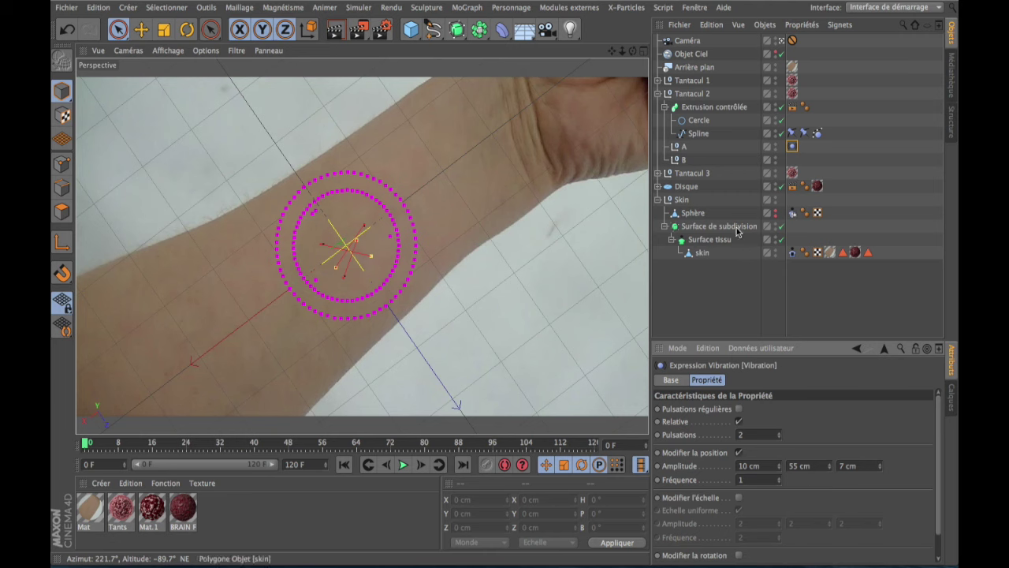
# - Set Tantacul 1 point A's vibration amplitude to 15, 50 and 10 cm, then collapse Tantacul 1
pyautogui.click(659, 93)
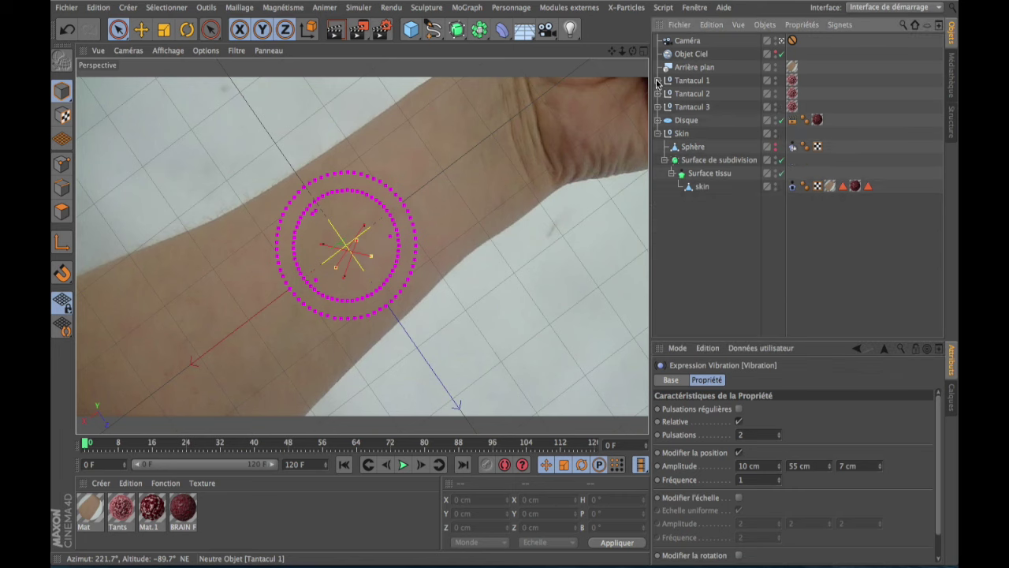
pyautogui.click(658, 80)
pyautogui.click(791, 134)
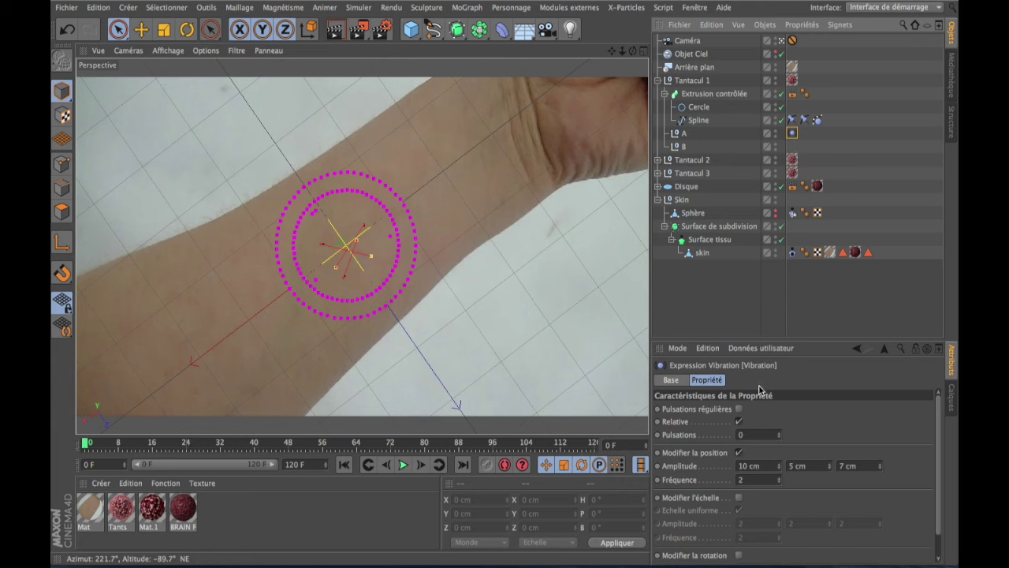
pyautogui.click(747, 465)
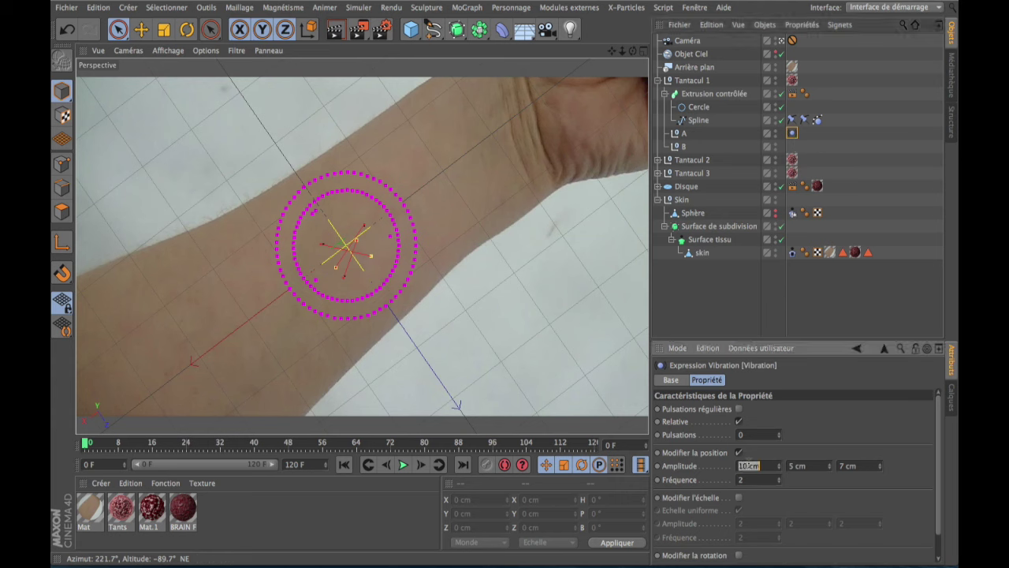
pyautogui.write('15')
pyautogui.click(804, 466)
pyautogui.write('50')
pyautogui.click(867, 466)
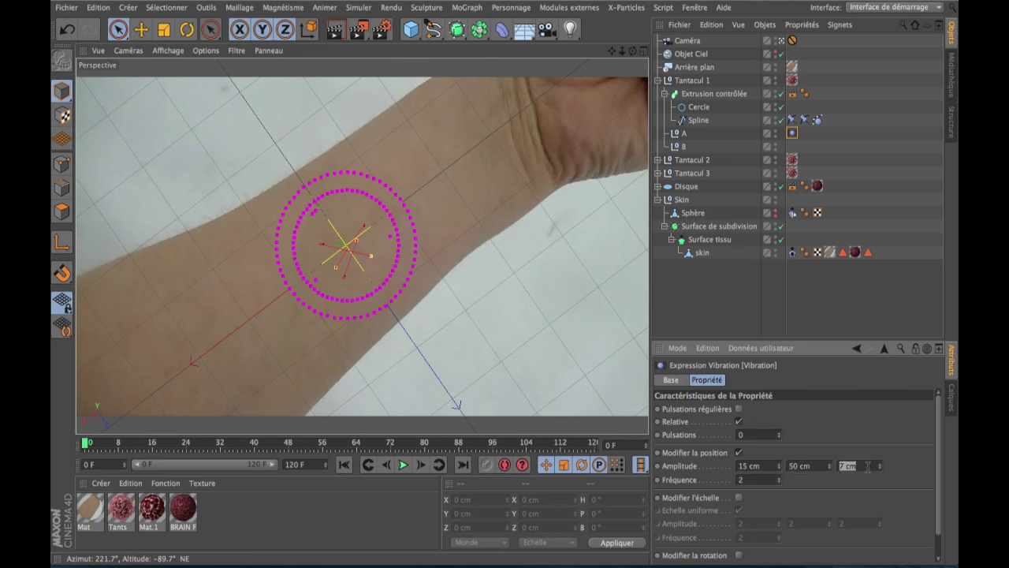
pyautogui.write('10')
pyautogui.press('Return')
pyautogui.click(658, 81)
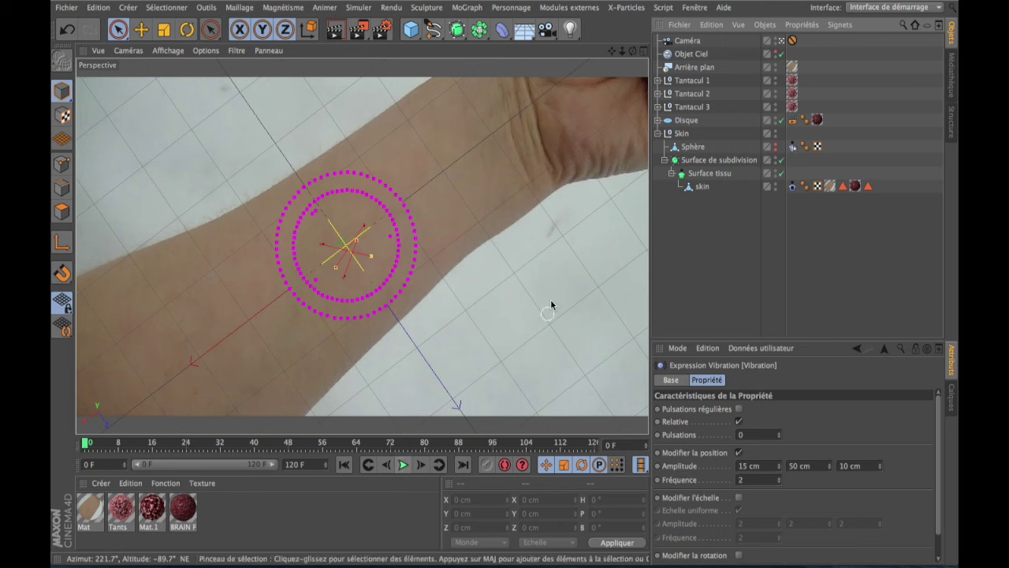
# - Delete the Mat.1 material and hide the Arrière plan arm photo
pyautogui.click(150, 514)
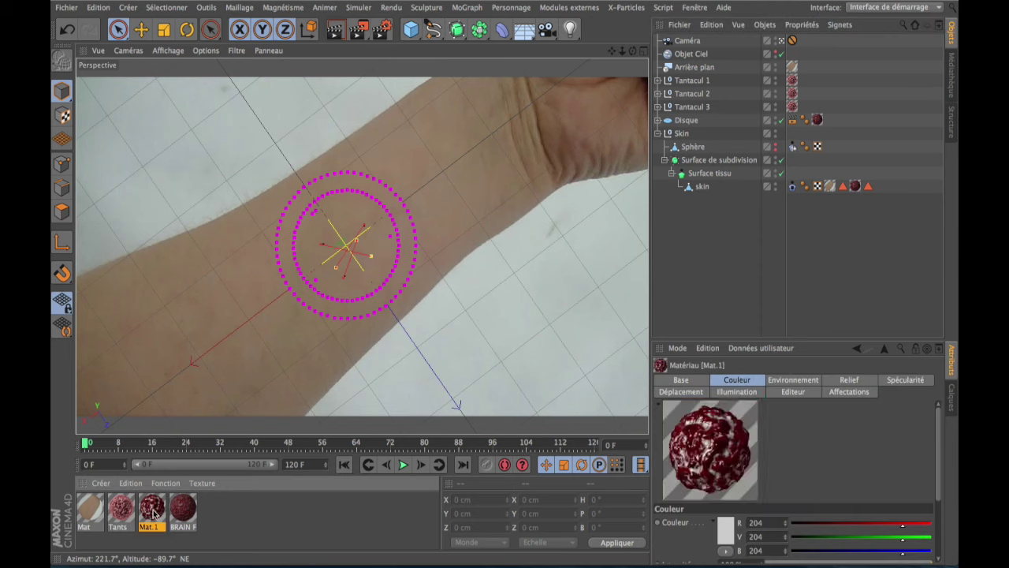
pyautogui.press('Delete')
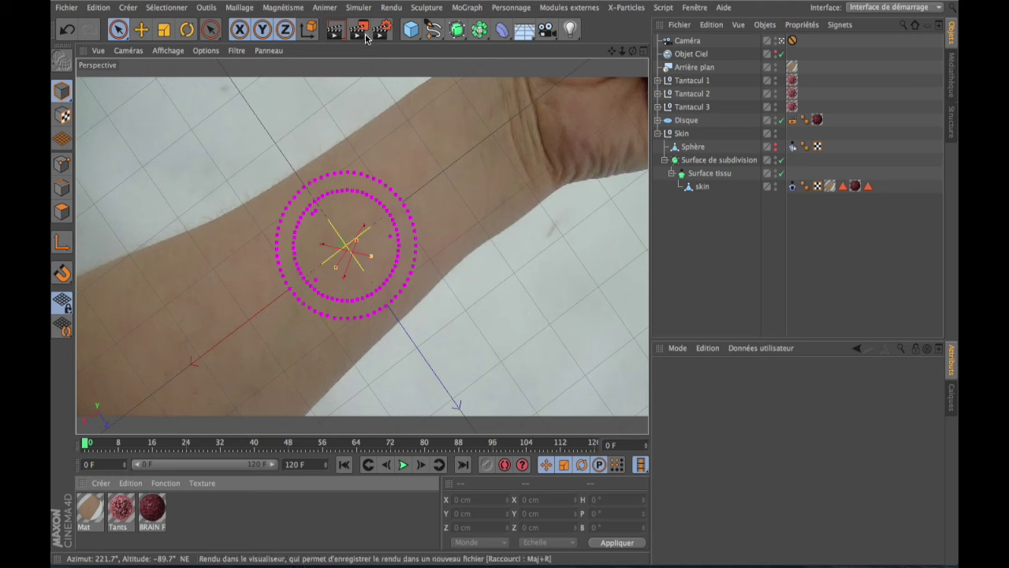
pyautogui.click(775, 68)
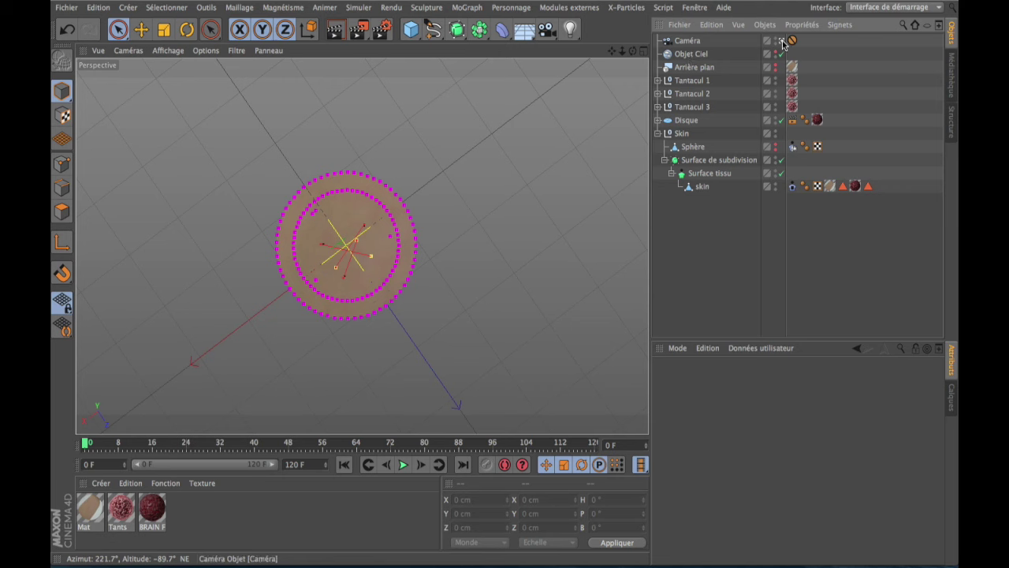
# - Select Caméra and collapse the Surface de subdivision and Skin hierarchies
pyautogui.click(686, 41)
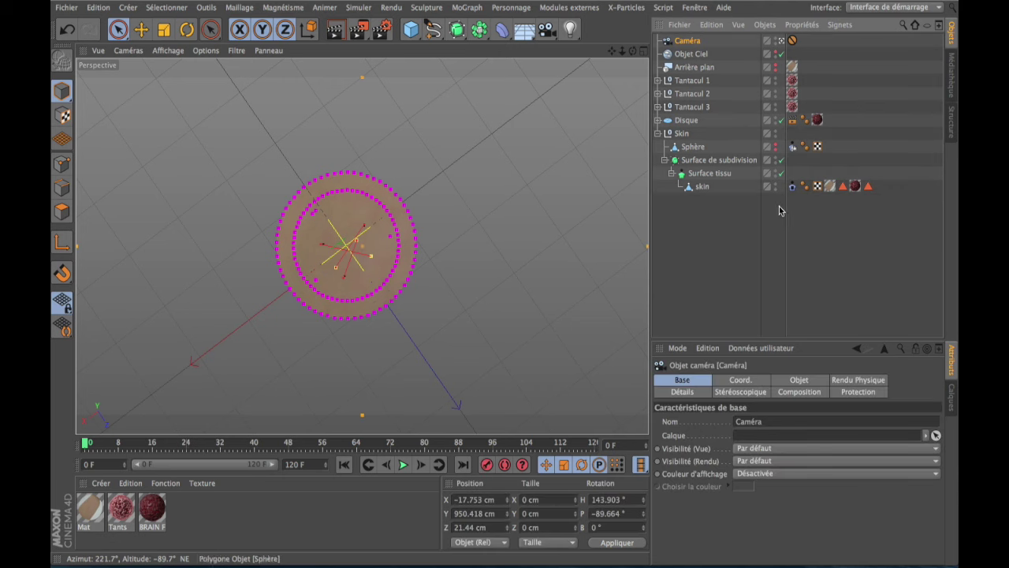
pyautogui.click(664, 160)
pyautogui.click(659, 133)
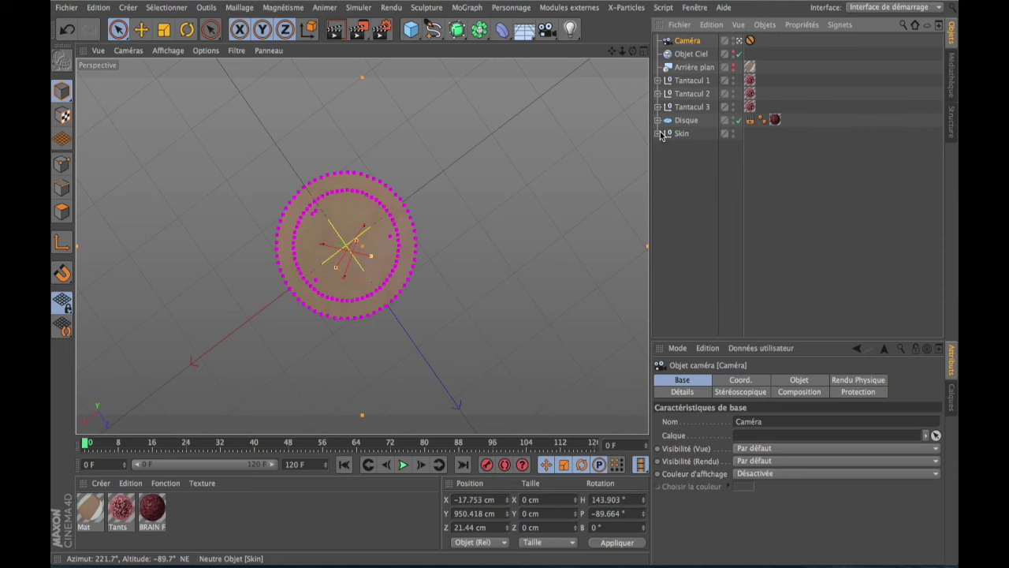
pyautogui.click(382, 31)
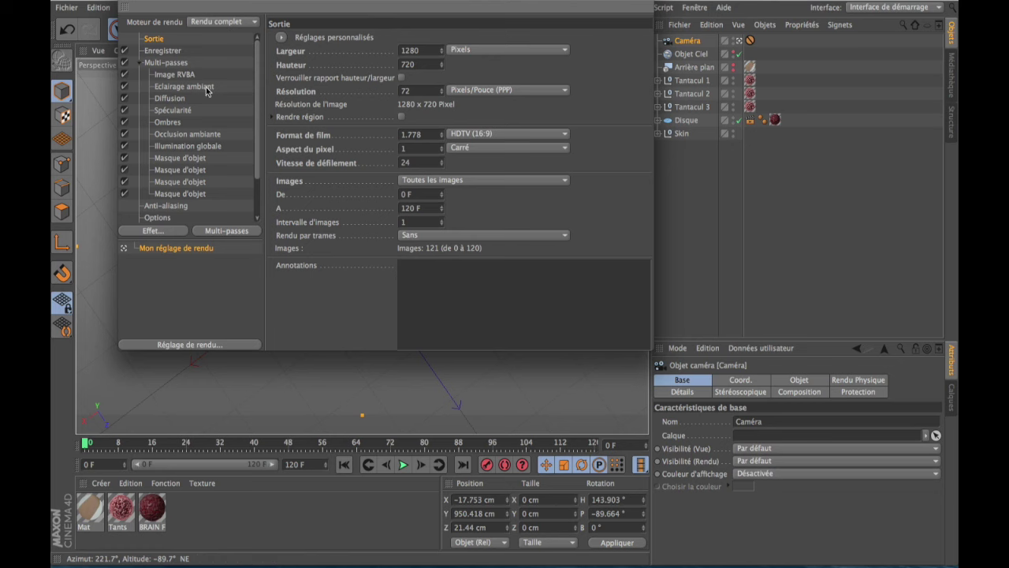
pyautogui.click(167, 52)
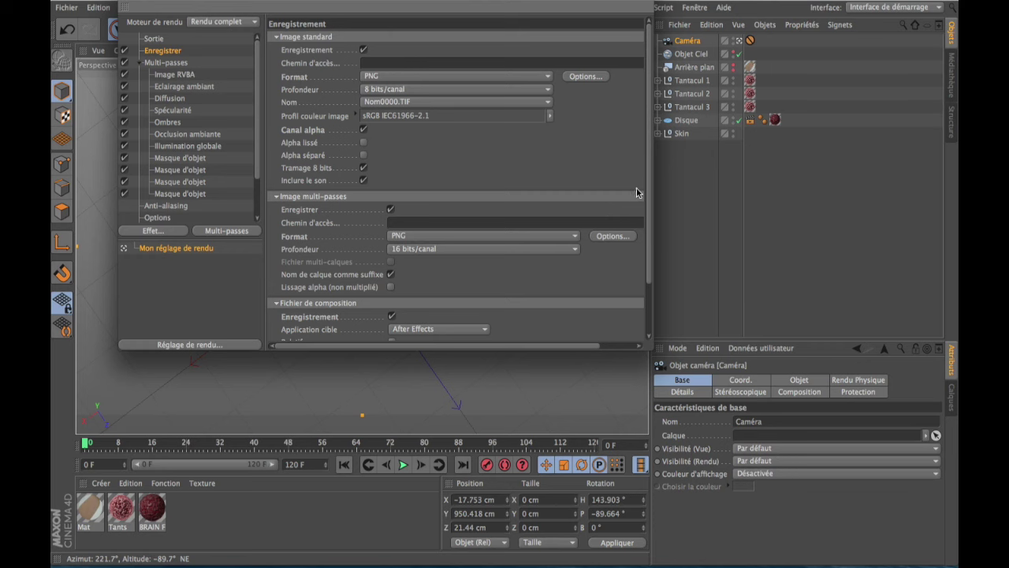
pyautogui.scroll(-2, 645, 195)
pyautogui.scroll(-2, 642, 202)
pyautogui.scroll(5, 642, 202)
pyautogui.moveTo(650, 220); pyautogui.dragTo(650, 274)
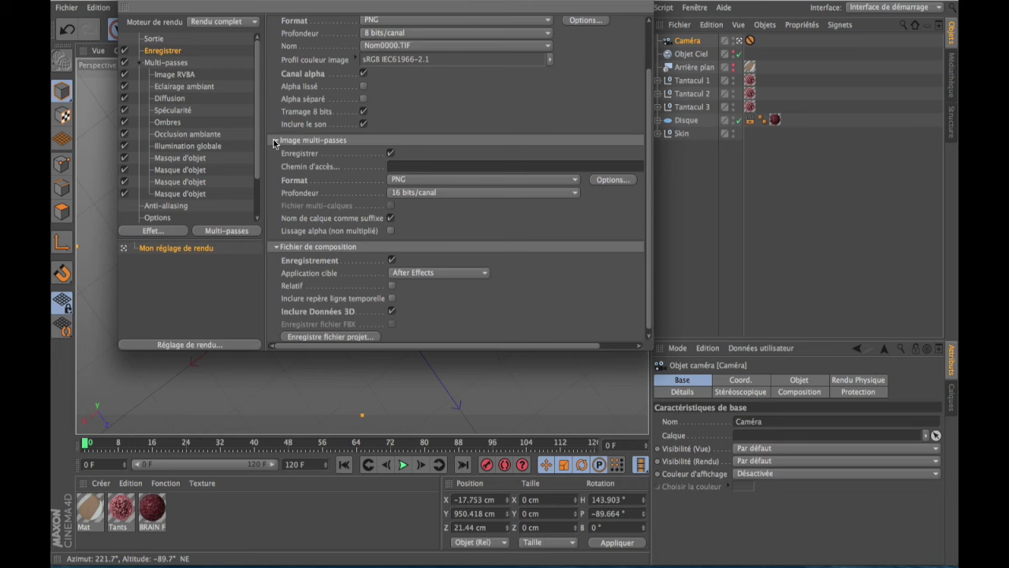
pyautogui.click(152, 40)
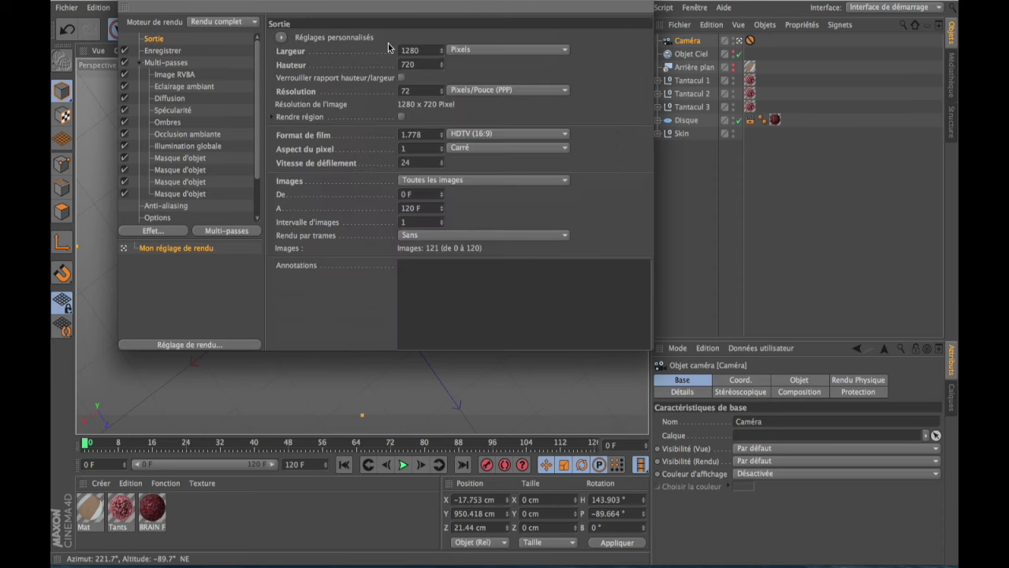
pyautogui.click(126, 2)
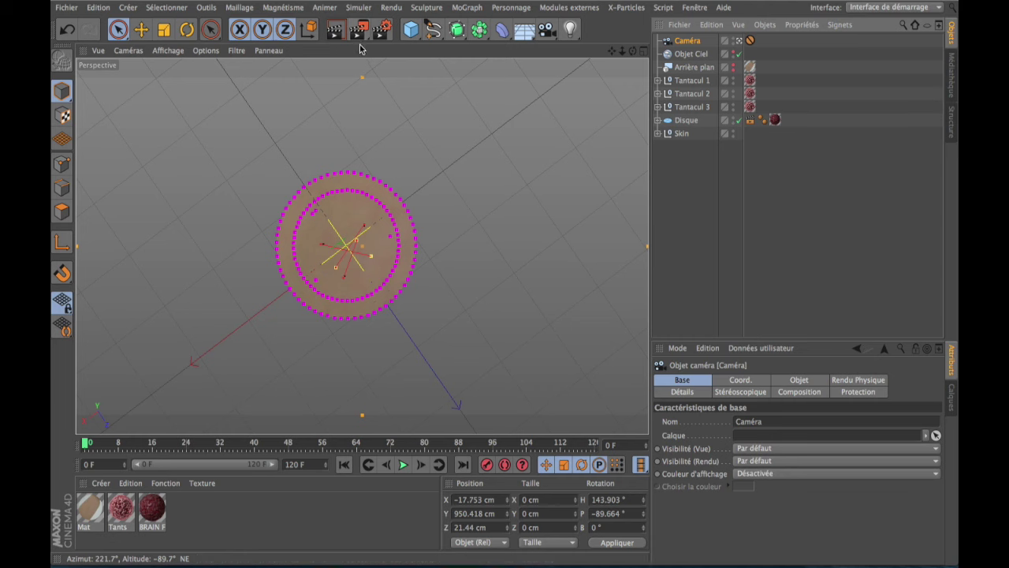
pyautogui.click(382, 30)
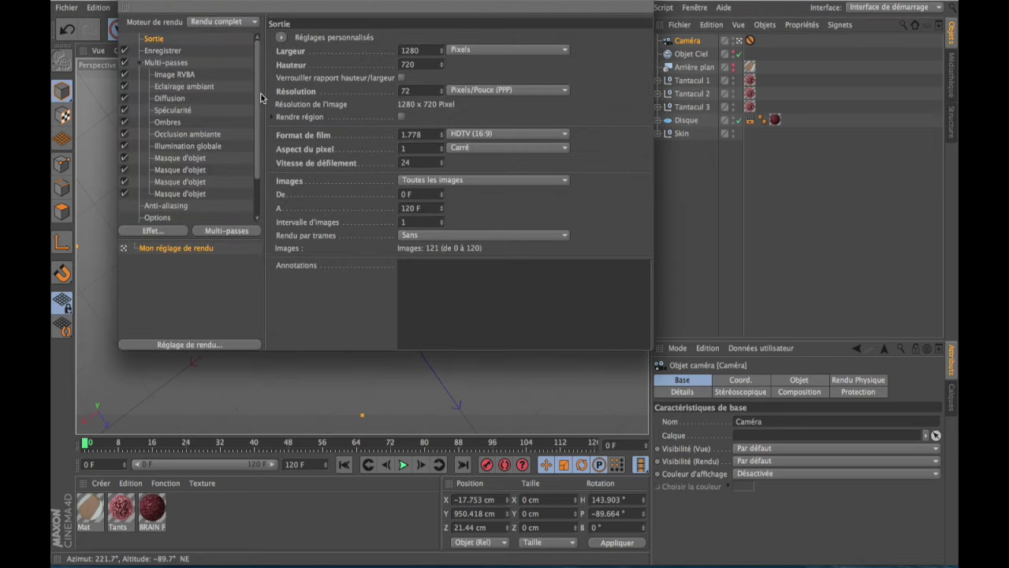
pyautogui.scroll(-3, 255, 96)
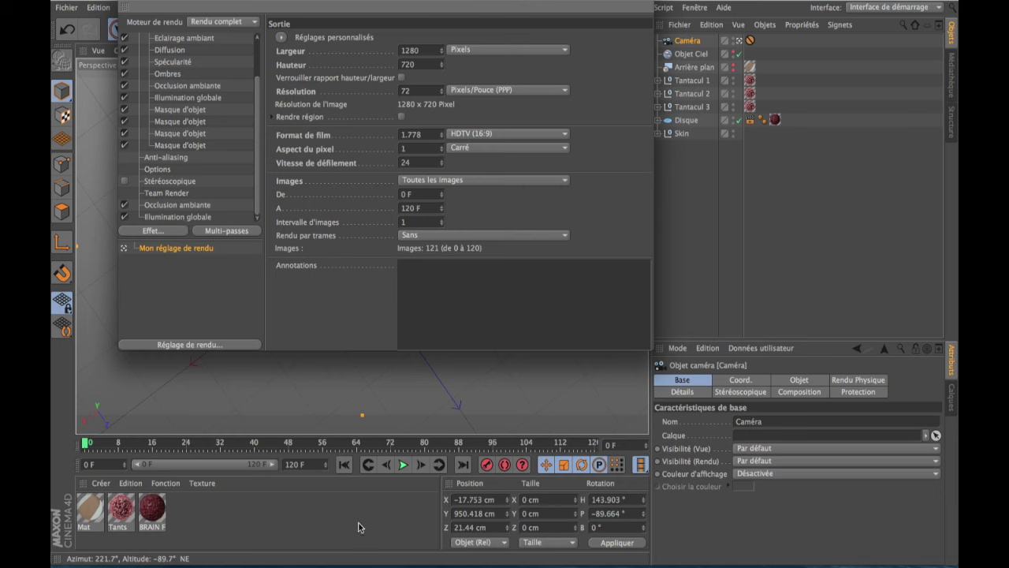
pyautogui.click(171, 219)
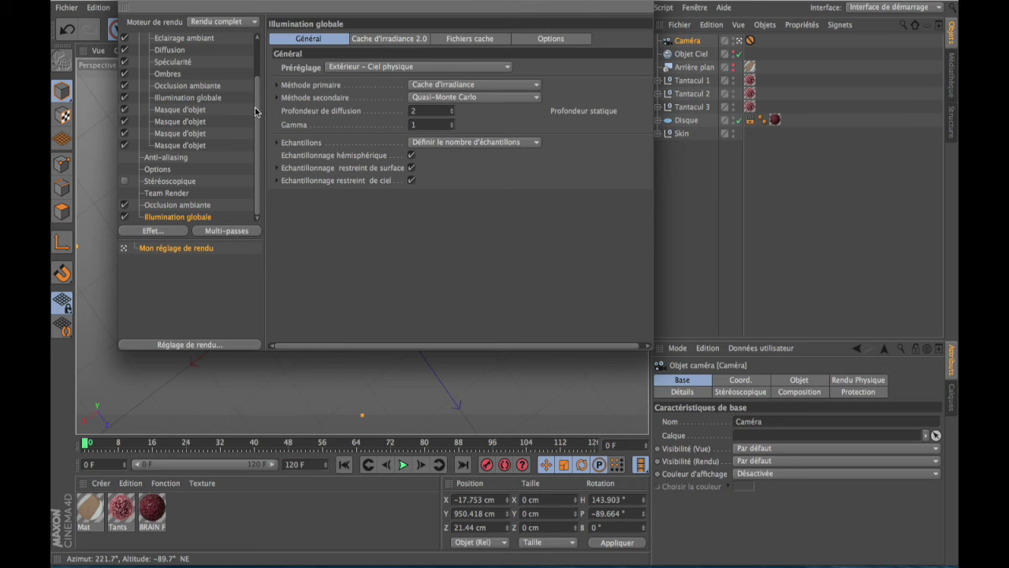
pyautogui.moveTo(255, 111)
pyautogui.mouseDown()
pyautogui.moveTo(261, 26)
pyautogui.moveTo(252, 167)
pyautogui.mouseUp()
pyautogui.click(192, 205)
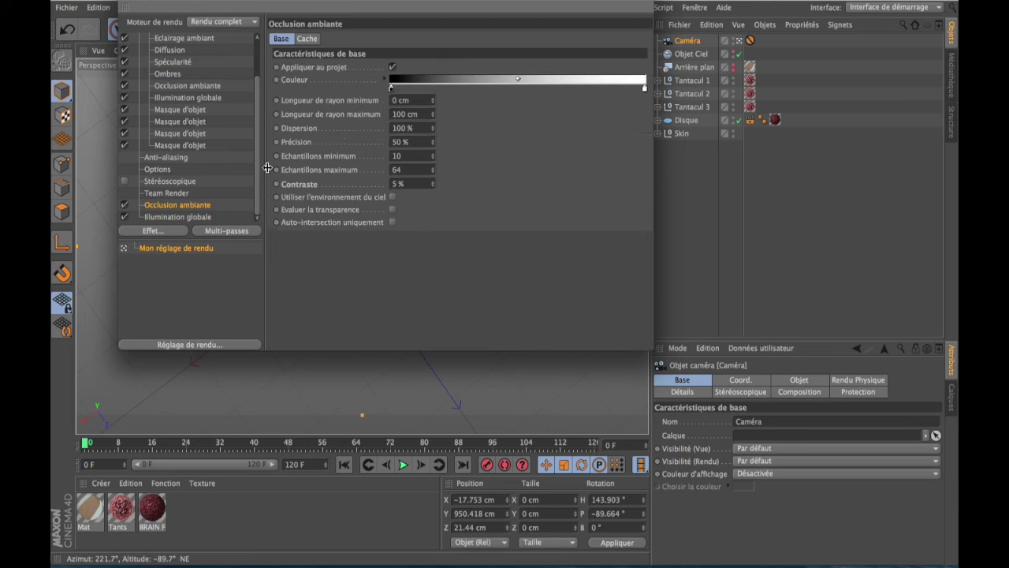
pyautogui.scroll(2, 257, 169)
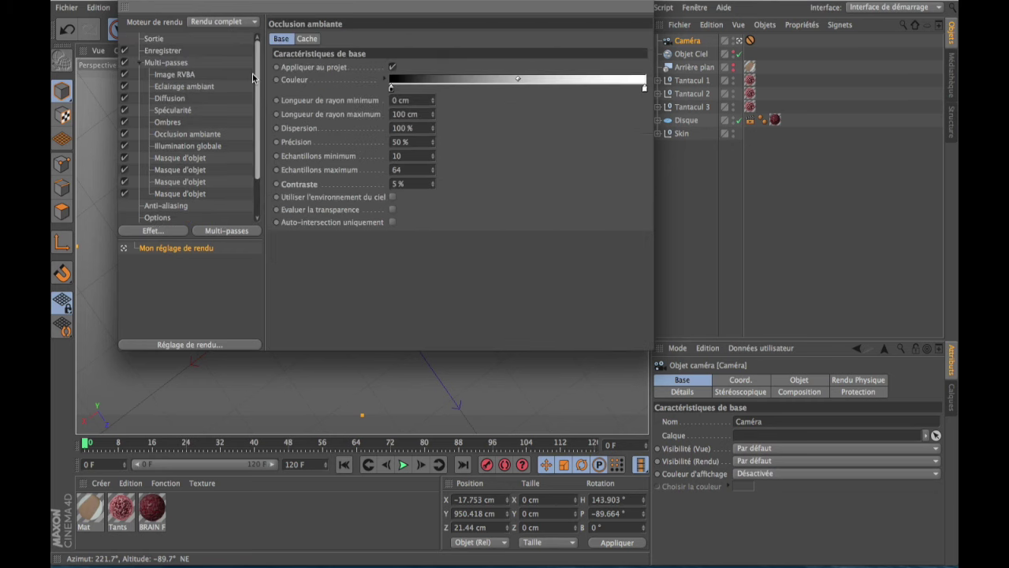
pyautogui.click(126, 1)
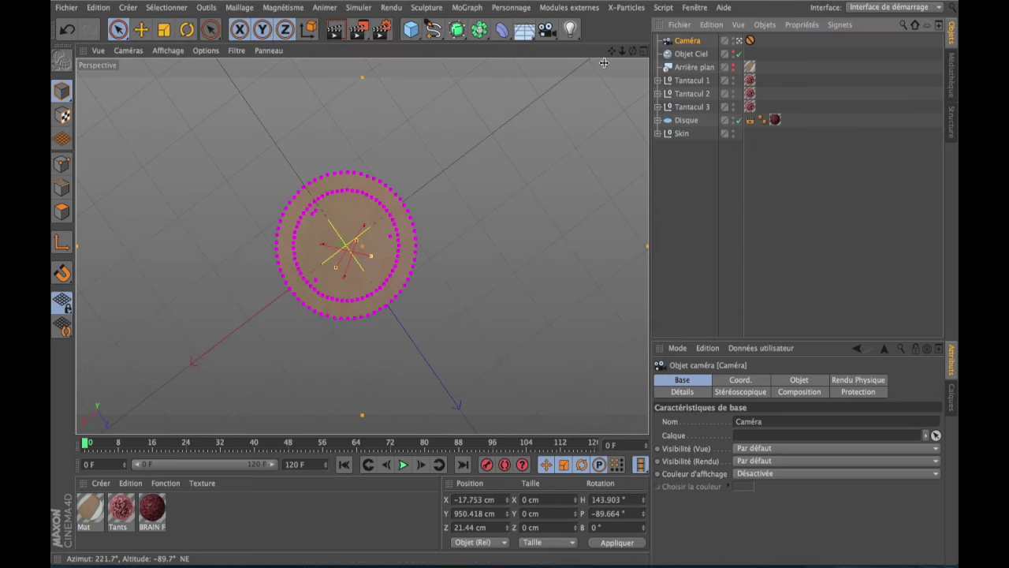